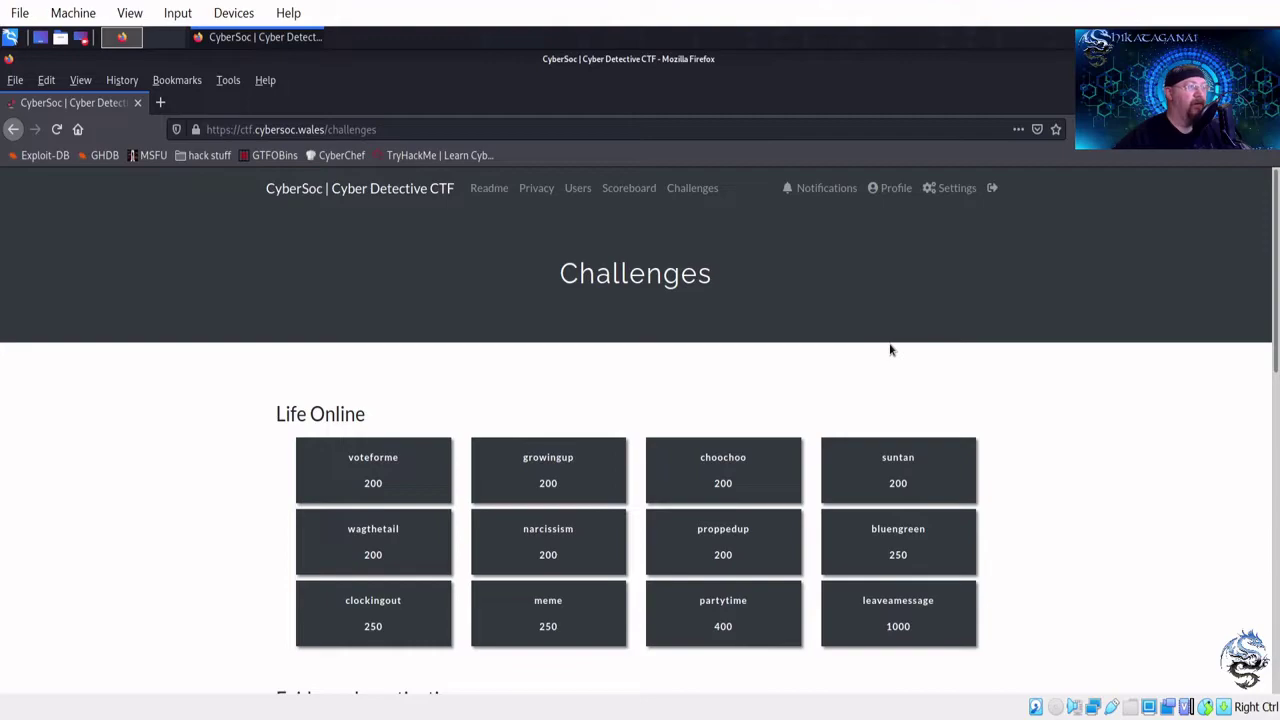
Open the voteforme challenge and load its linked twitter.com profile in a new tab
{"action": "scroll", "coordinate": [380, 470], "scroll_direction": "down", "scroll_amount": 3}
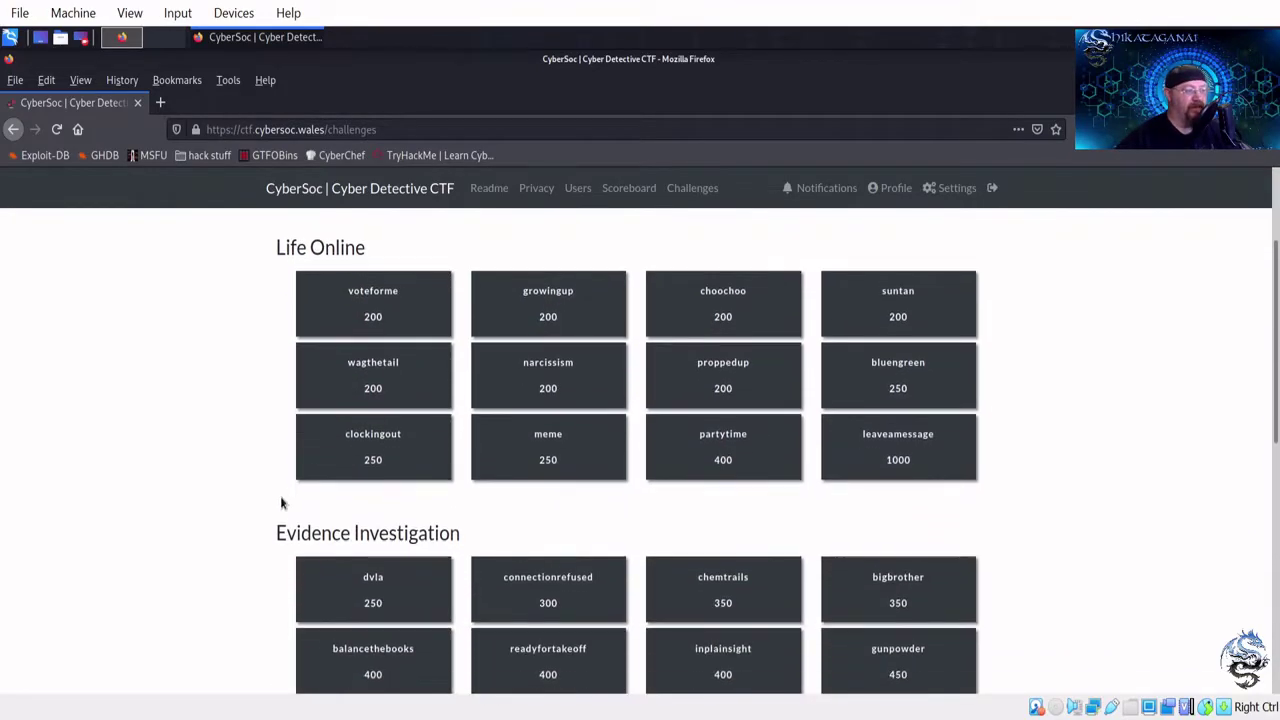
{"action": "scroll", "coordinate": [281, 503], "scroll_direction": "down", "scroll_amount": 3}
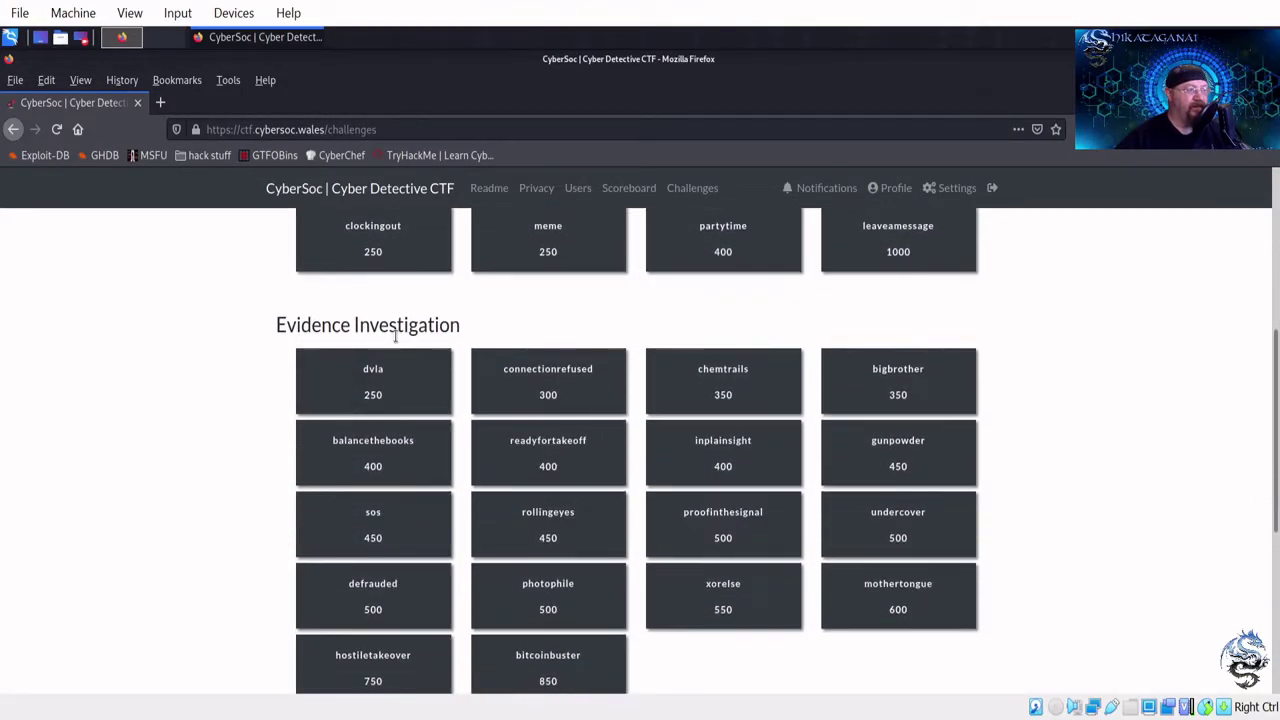
{"action": "scroll", "coordinate": [297, 471], "scroll_direction": "down", "scroll_amount": 5}
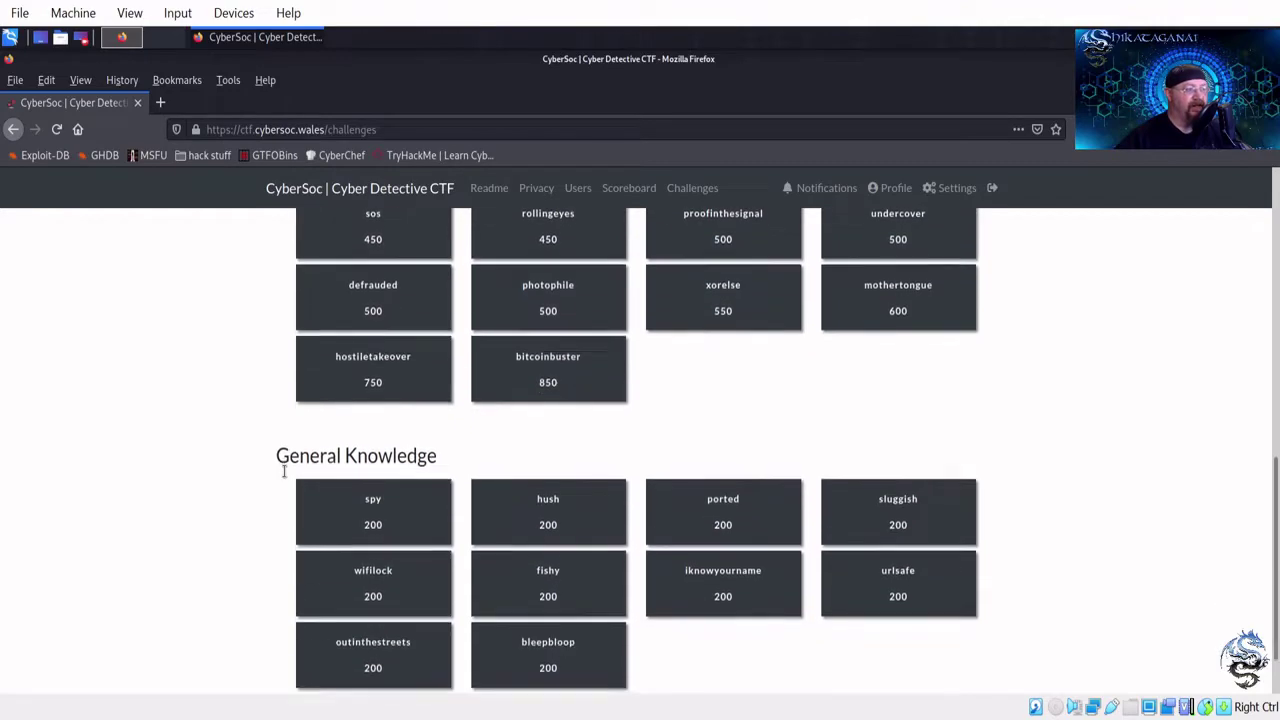
{"action": "scroll", "coordinate": [284, 472], "scroll_direction": "down", "scroll_amount": 1}
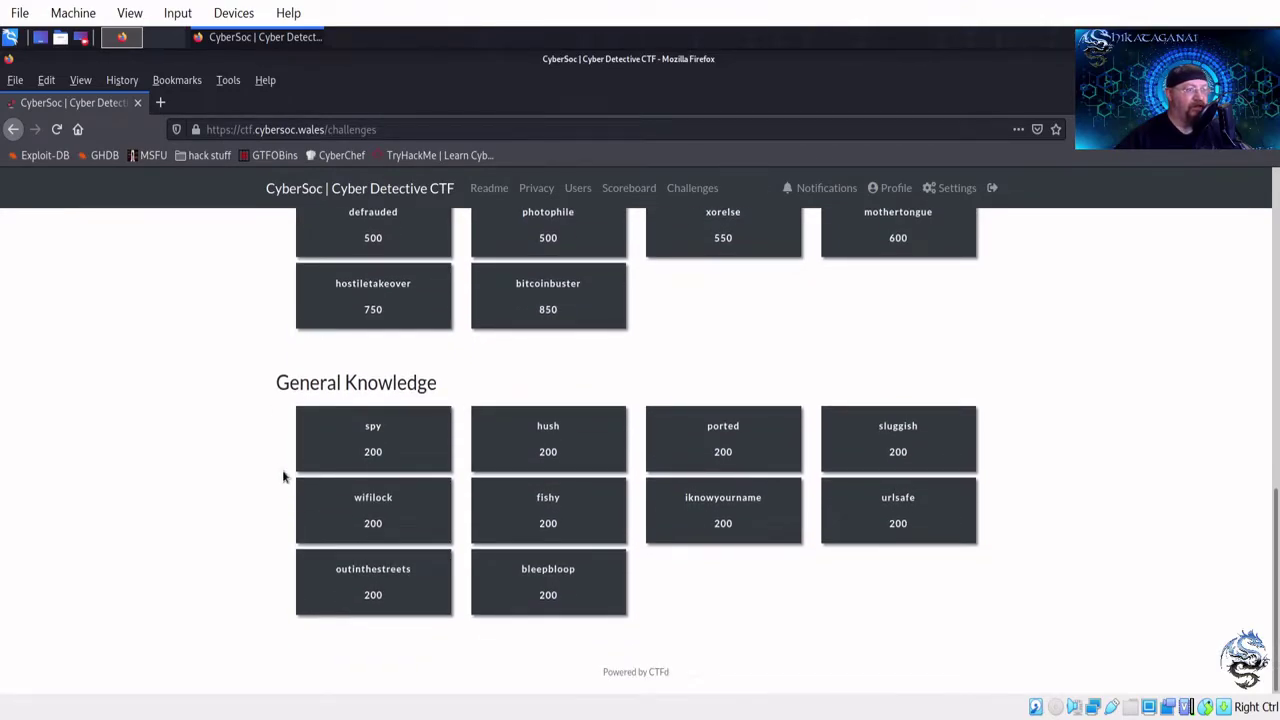
{"action": "scroll", "coordinate": [283, 477], "scroll_direction": "up", "scroll_amount": 8}
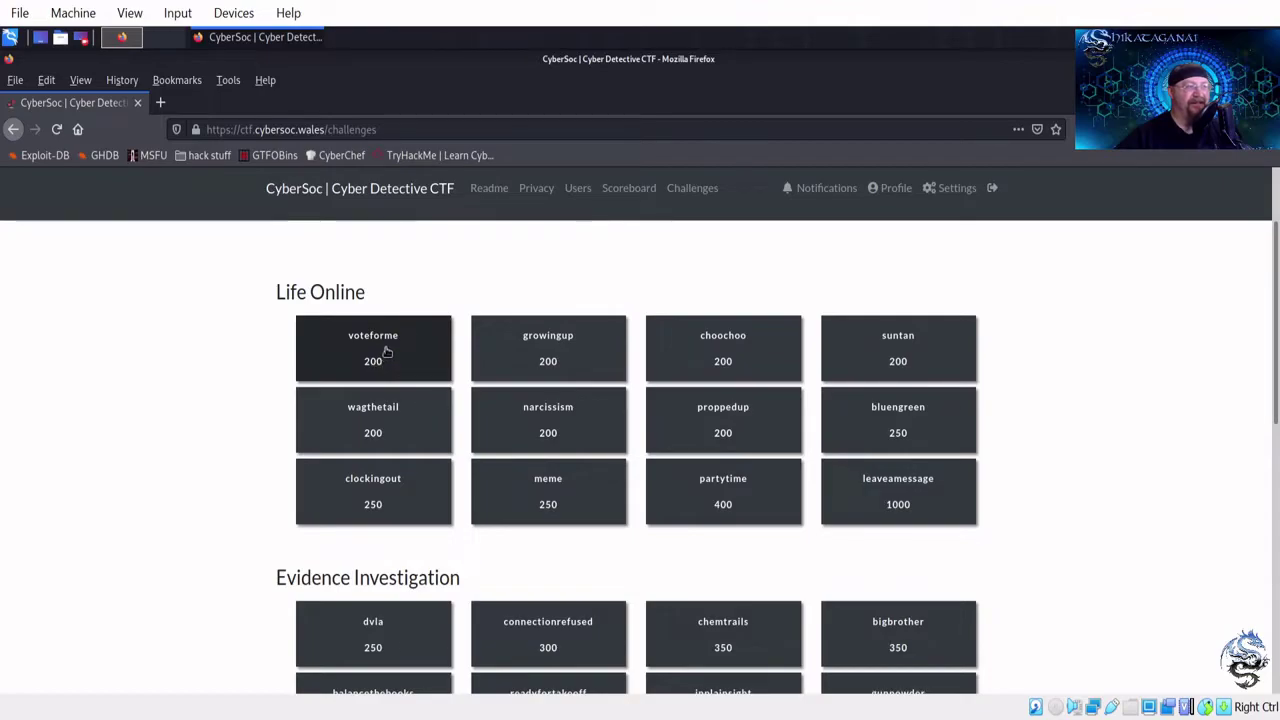
{"action": "left_click", "coordinate": [388, 347]}
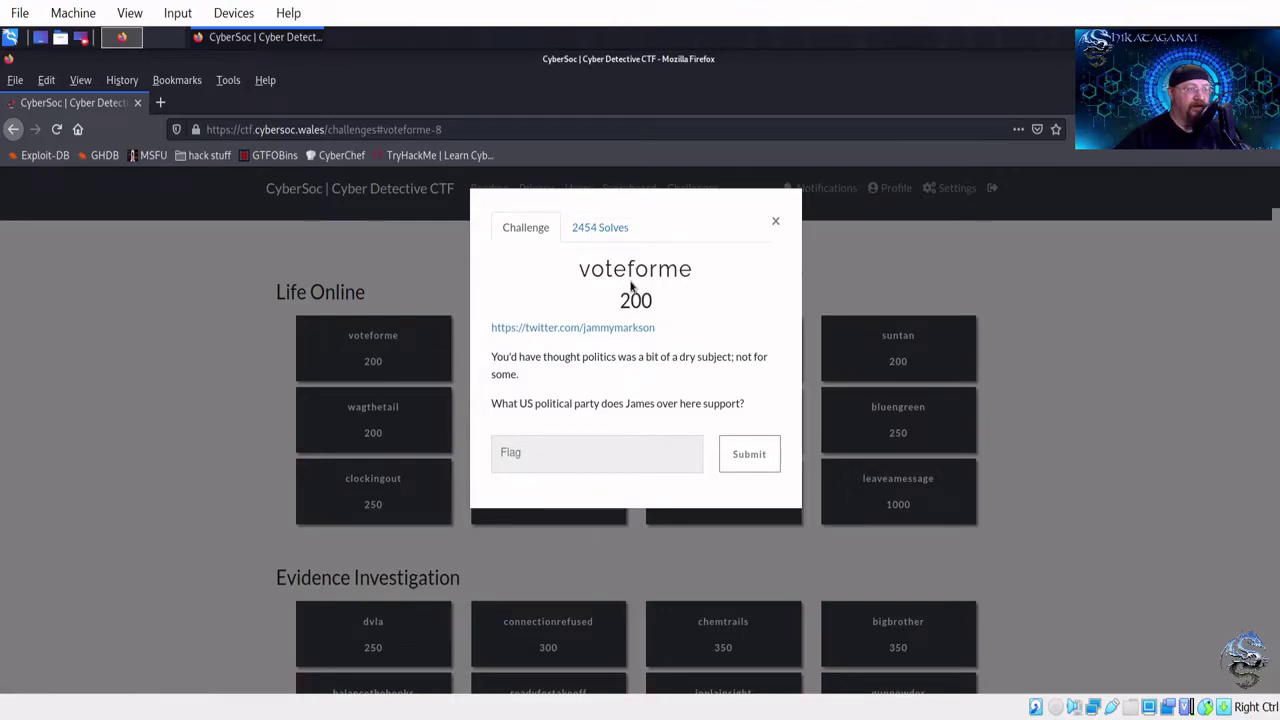
{"action": "right_click", "coordinate": [548, 328]}
{"action": "left_click", "coordinate": [573, 340]}
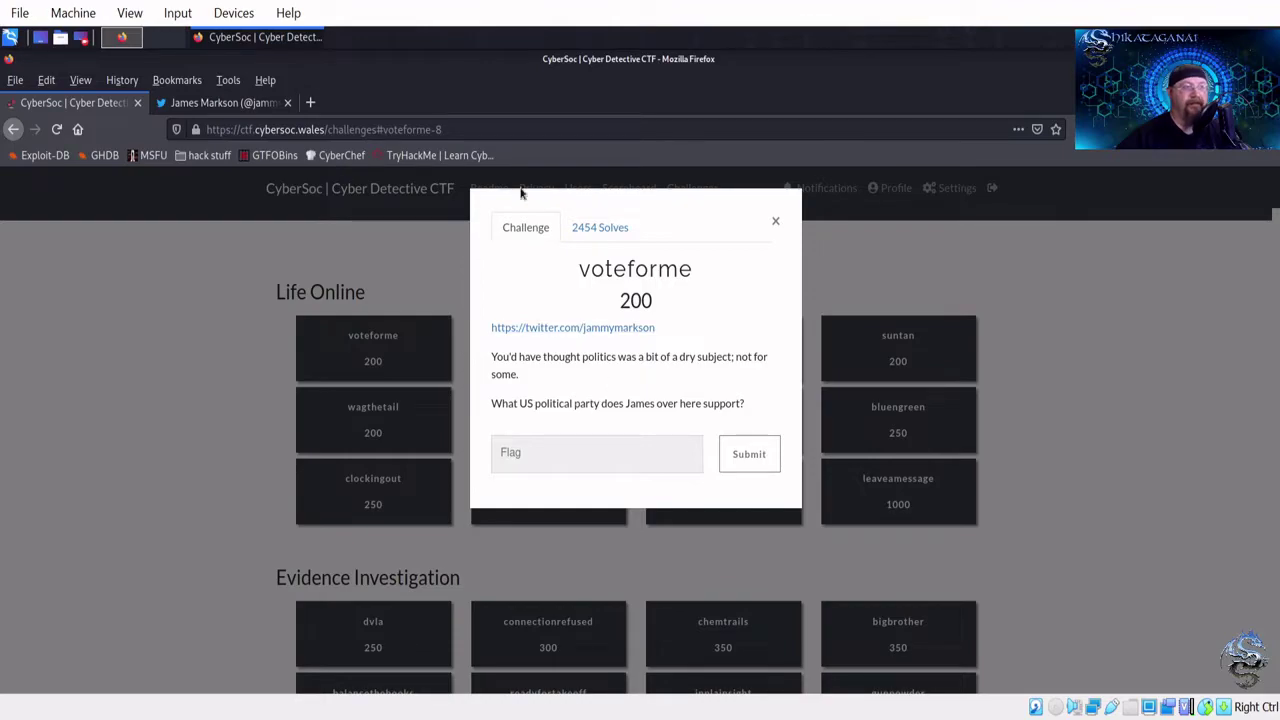
Switch to the Twitter tab to view the target's profile page
{"action": "left_click", "coordinate": [243, 102]}
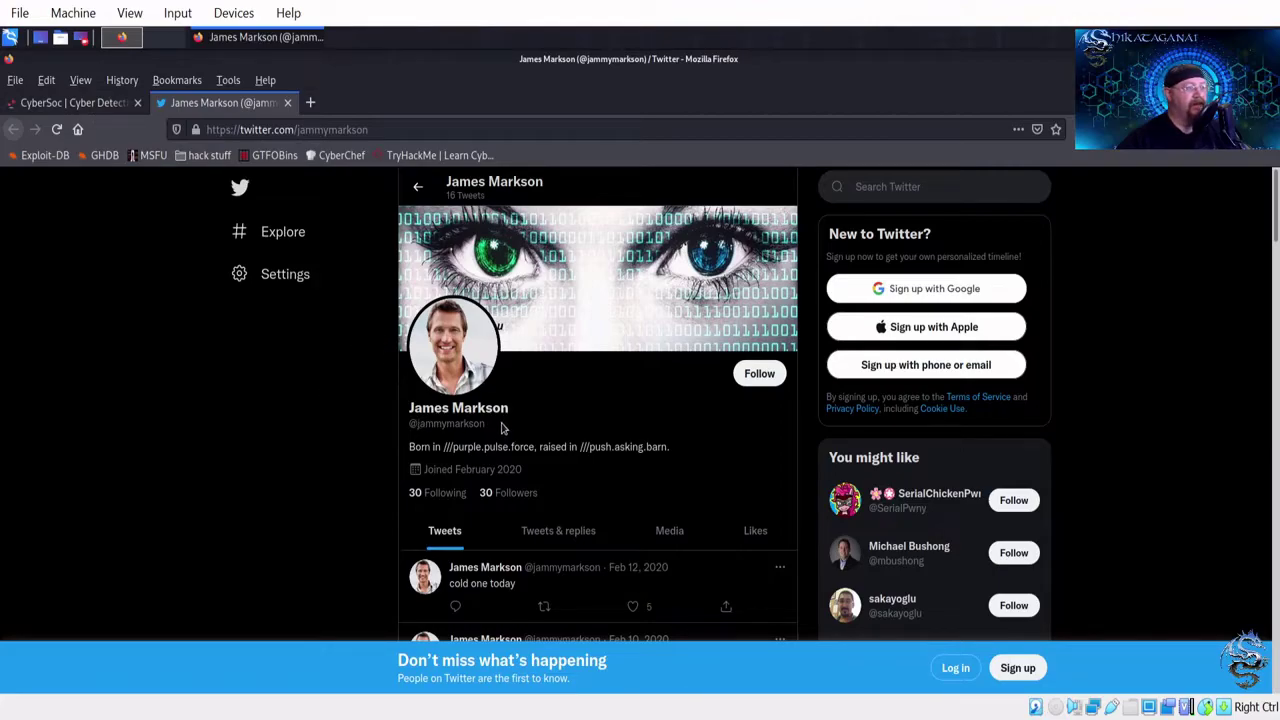
Read the profile bio, highlighting its birthplace clue
{"action": "scroll", "coordinate": [465, 432], "scroll_direction": "down", "scroll_amount": 2}
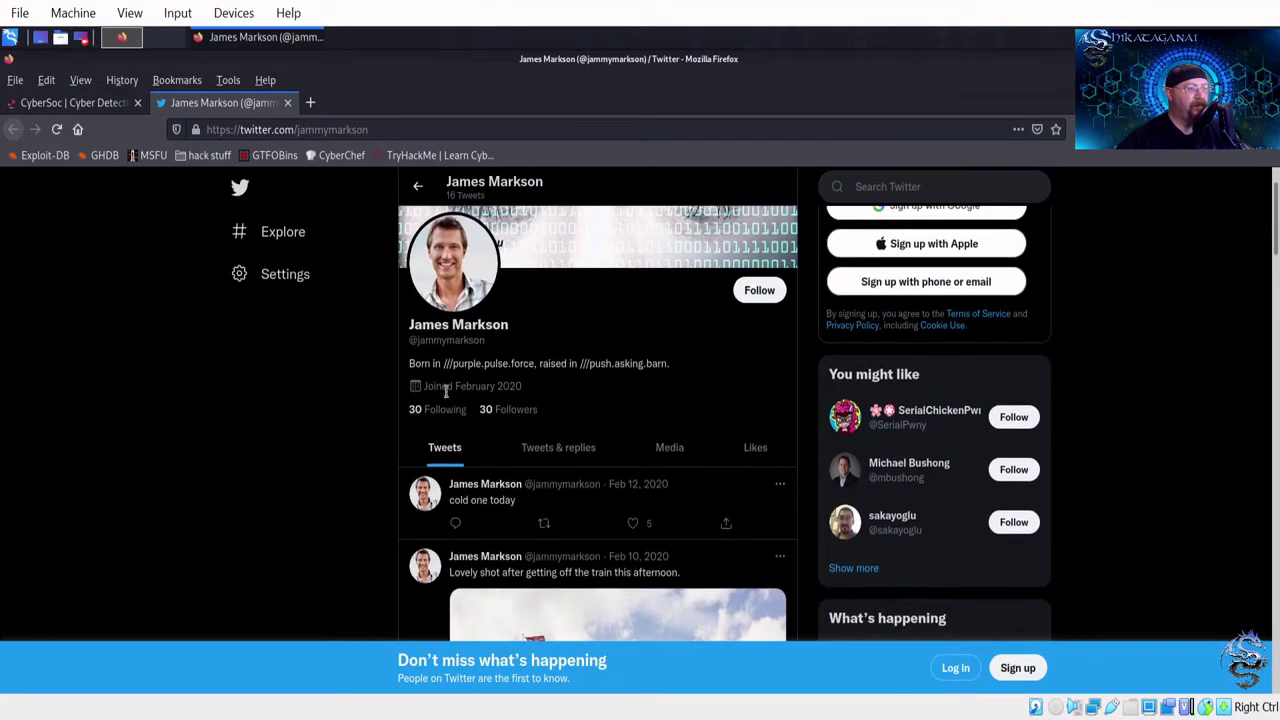
{"action": "left_click_drag", "start_coordinate": [424, 364], "coordinate": [582, 368]}
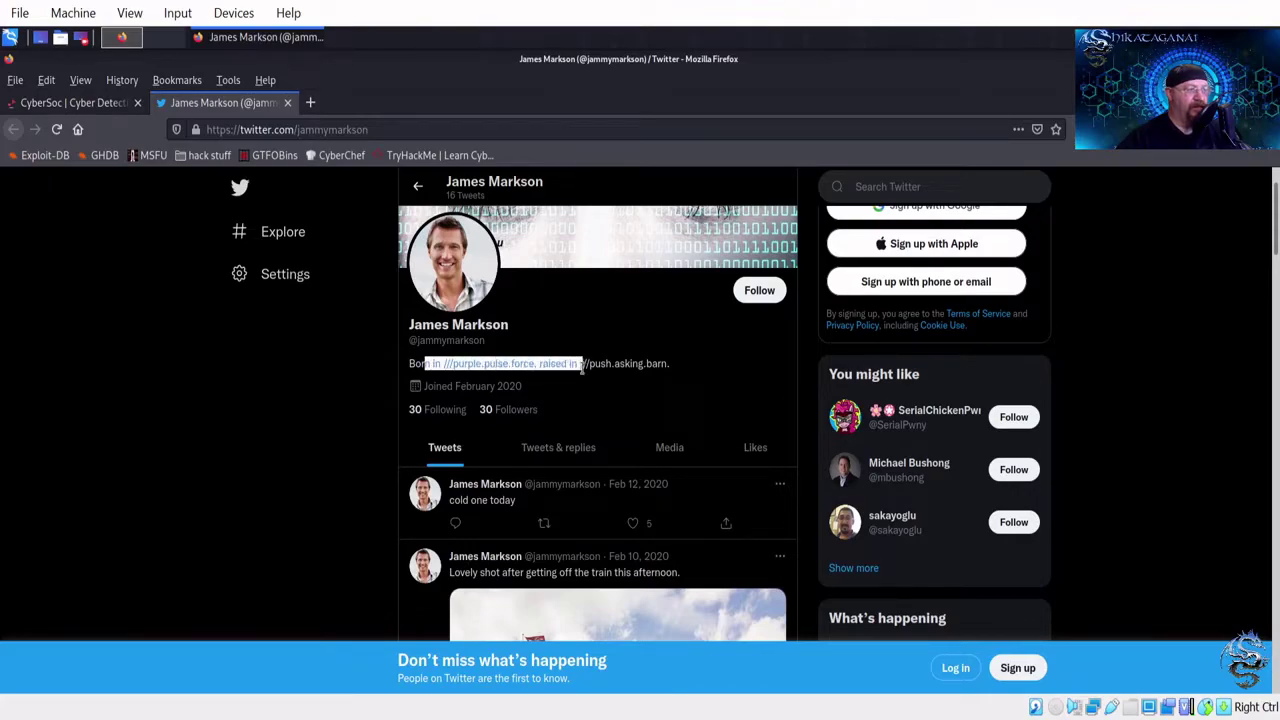
{"action": "left_click", "coordinate": [618, 368]}
Scroll the timeline down to the Feb 10, 2020 'miss this guy like crazy' Christmas-tree quote tweet
{"action": "scroll", "coordinate": [530, 380], "scroll_direction": "down", "scroll_amount": 2}
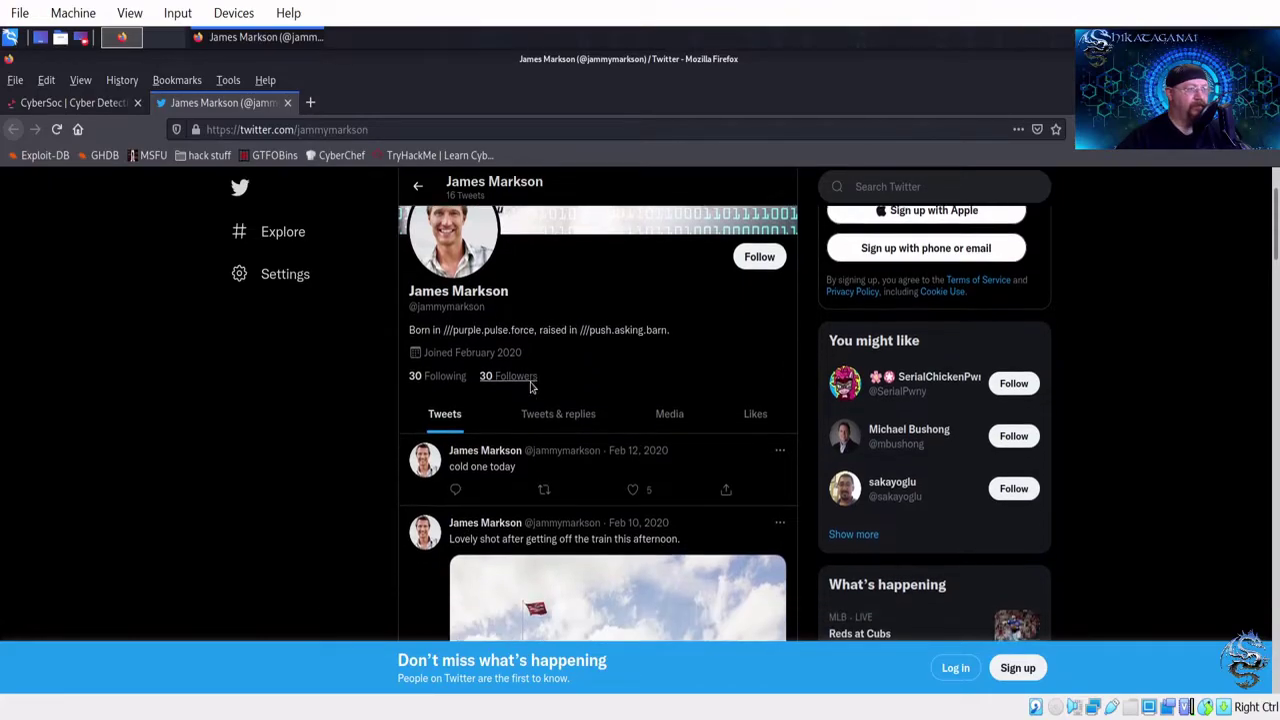
{"action": "scroll", "coordinate": [530, 385], "scroll_direction": "down", "scroll_amount": 1}
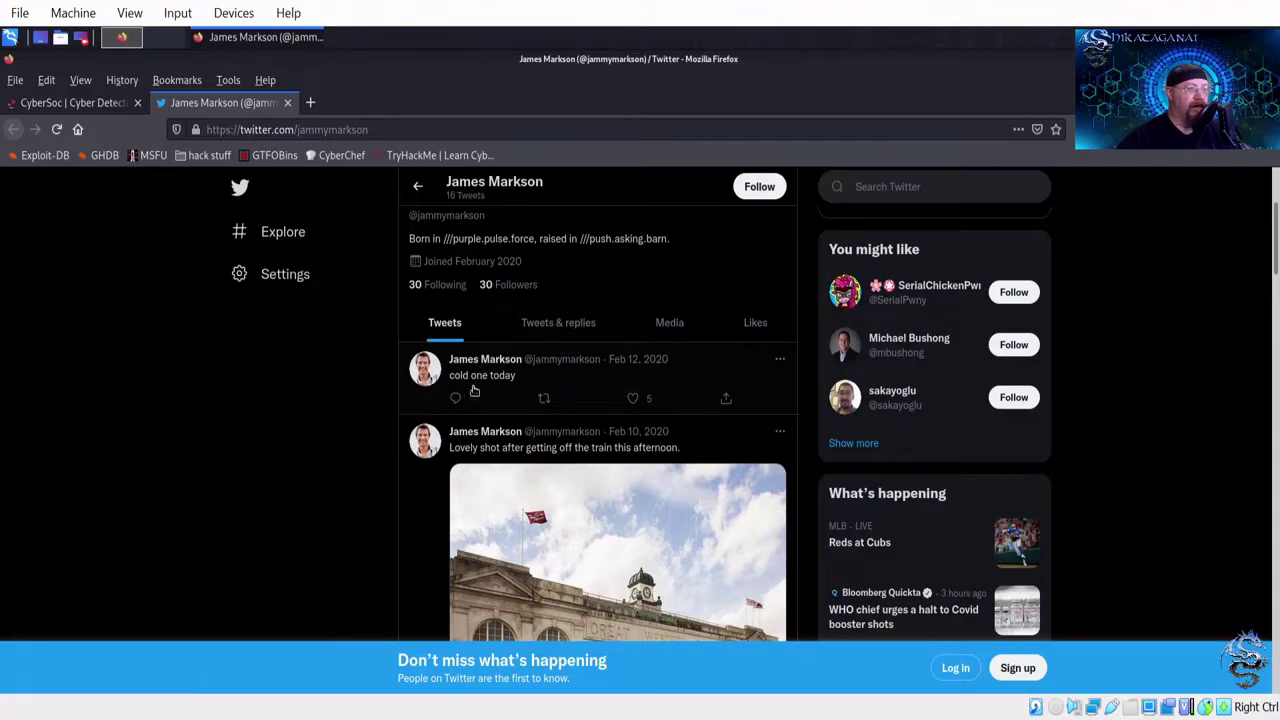
{"action": "scroll", "coordinate": [497, 376], "scroll_direction": "down", "scroll_amount": 1}
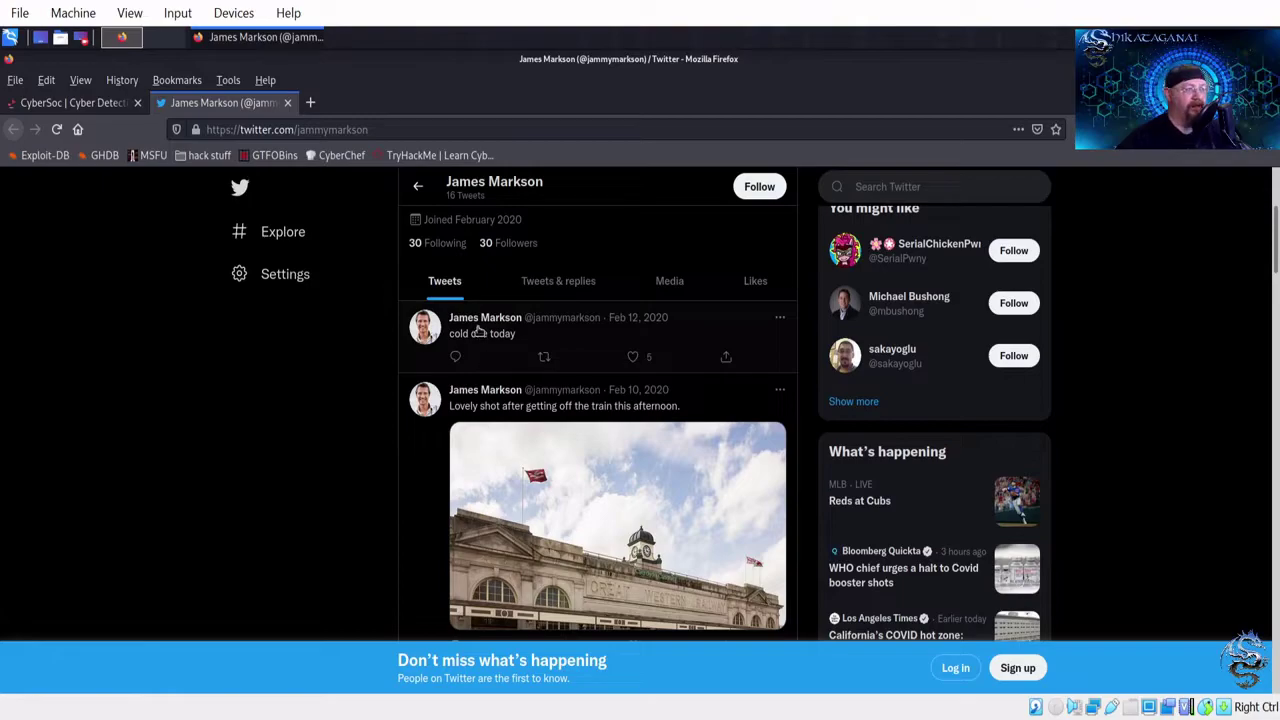
{"action": "scroll", "coordinate": [455, 342], "scroll_direction": "down", "scroll_amount": 1}
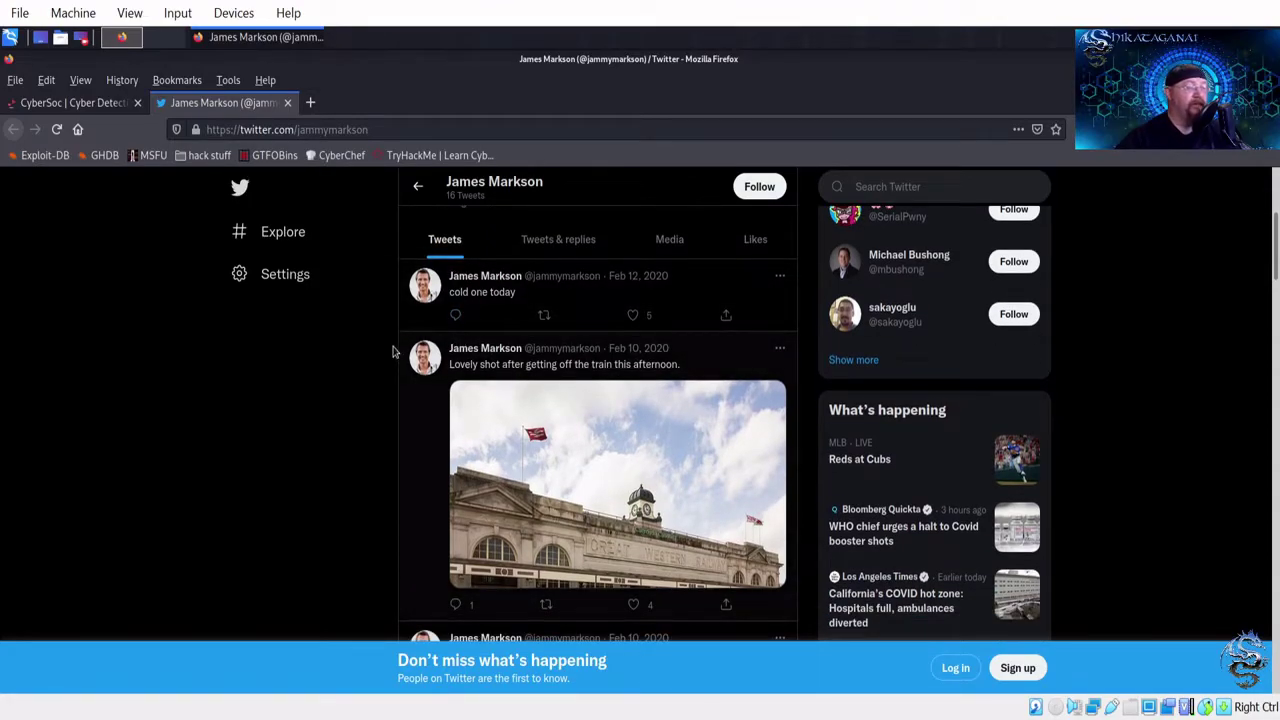
{"action": "scroll", "coordinate": [367, 376], "scroll_direction": "down", "scroll_amount": 1}
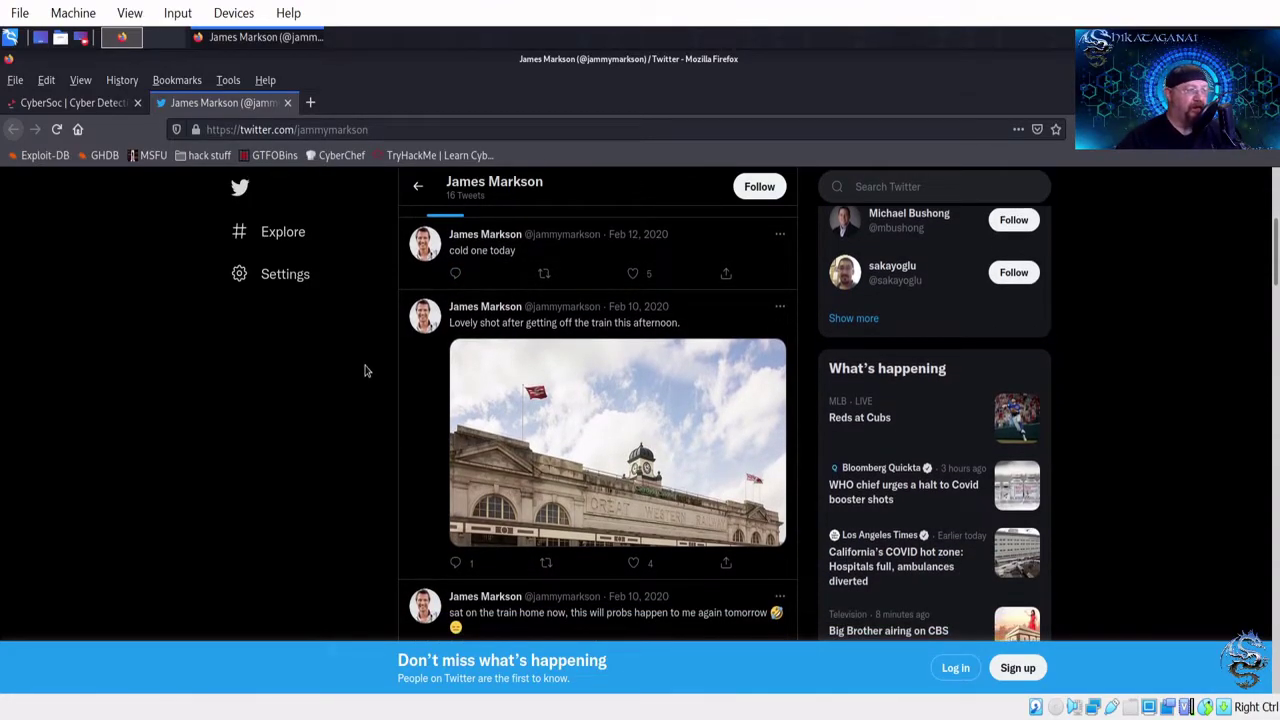
{"action": "scroll", "coordinate": [365, 371], "scroll_direction": "down", "scroll_amount": 1}
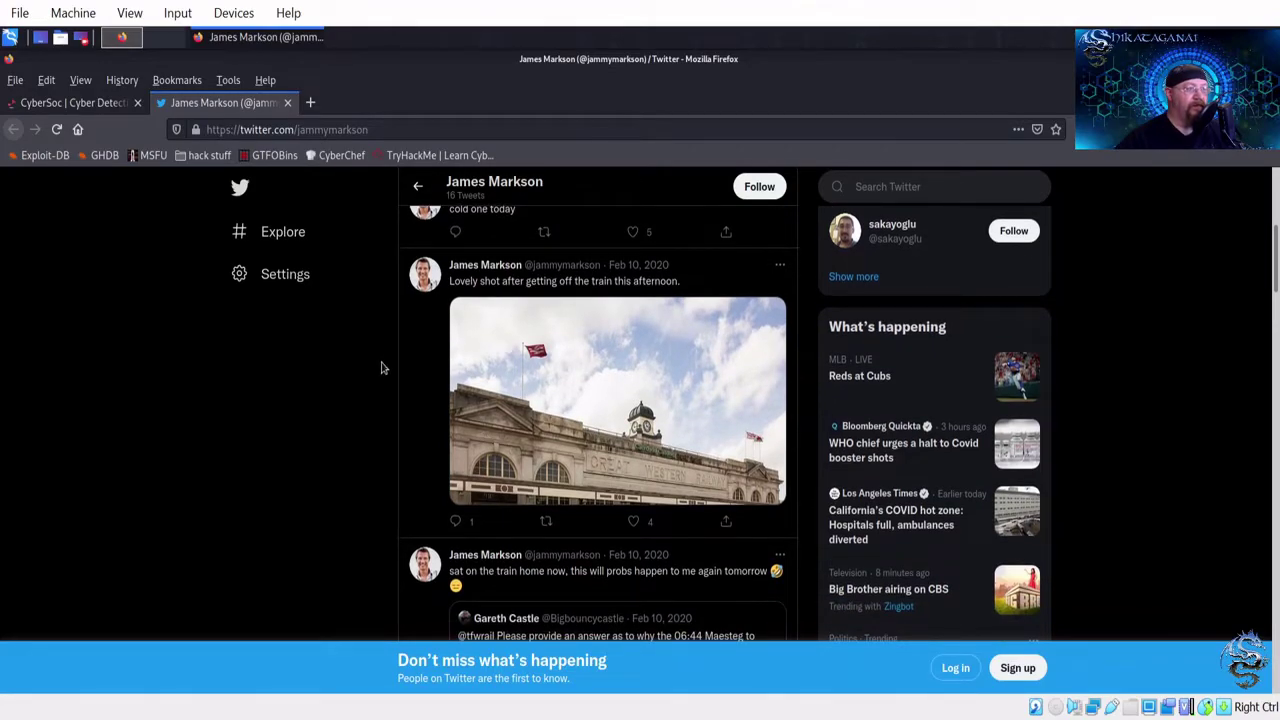
{"action": "scroll", "coordinate": [420, 363], "scroll_direction": "down", "scroll_amount": 3}
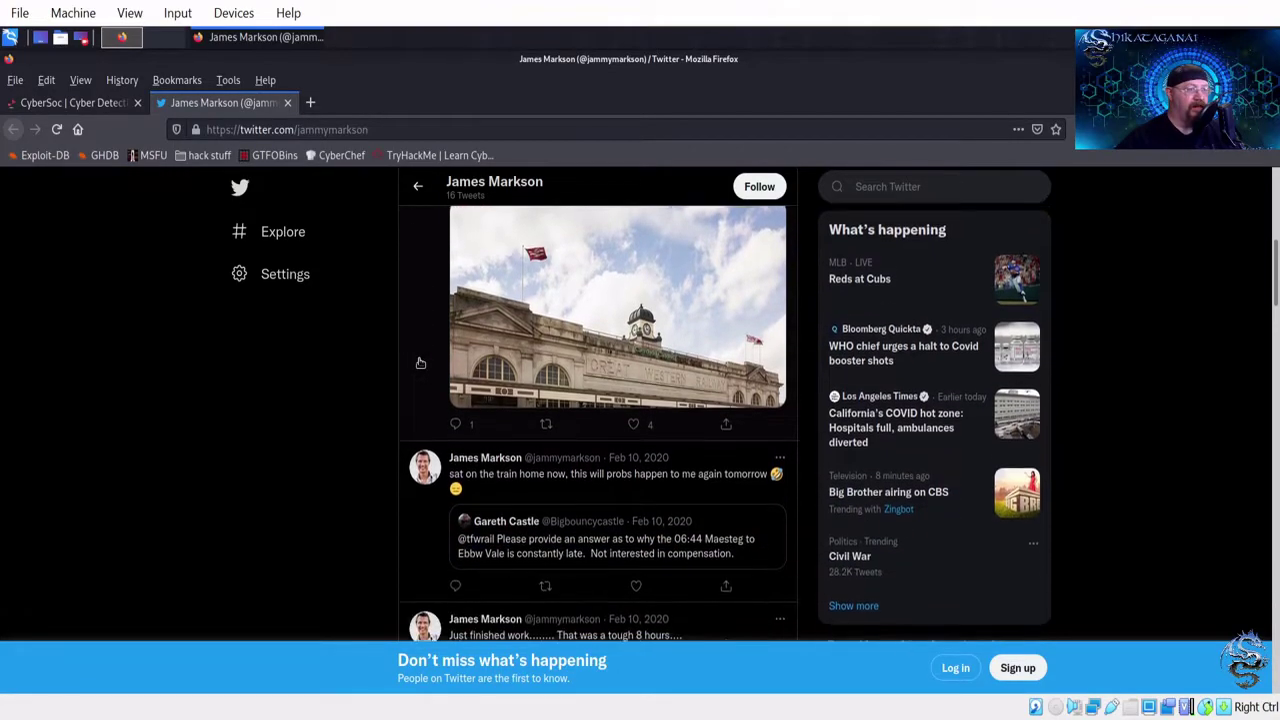
{"action": "scroll", "coordinate": [420, 363], "scroll_direction": "down", "scroll_amount": 1}
{"action": "scroll", "coordinate": [420, 363], "scroll_direction": "down", "scroll_amount": 3}
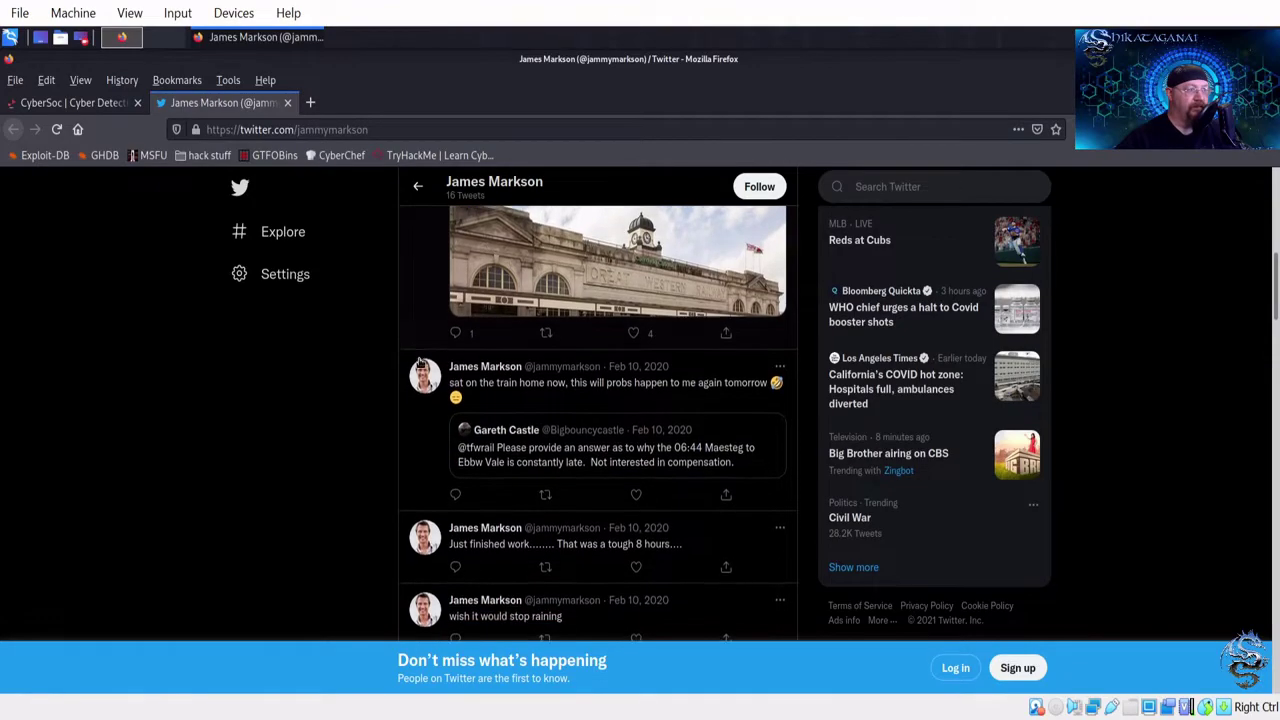
{"action": "scroll", "coordinate": [420, 363], "scroll_direction": "down", "scroll_amount": 3}
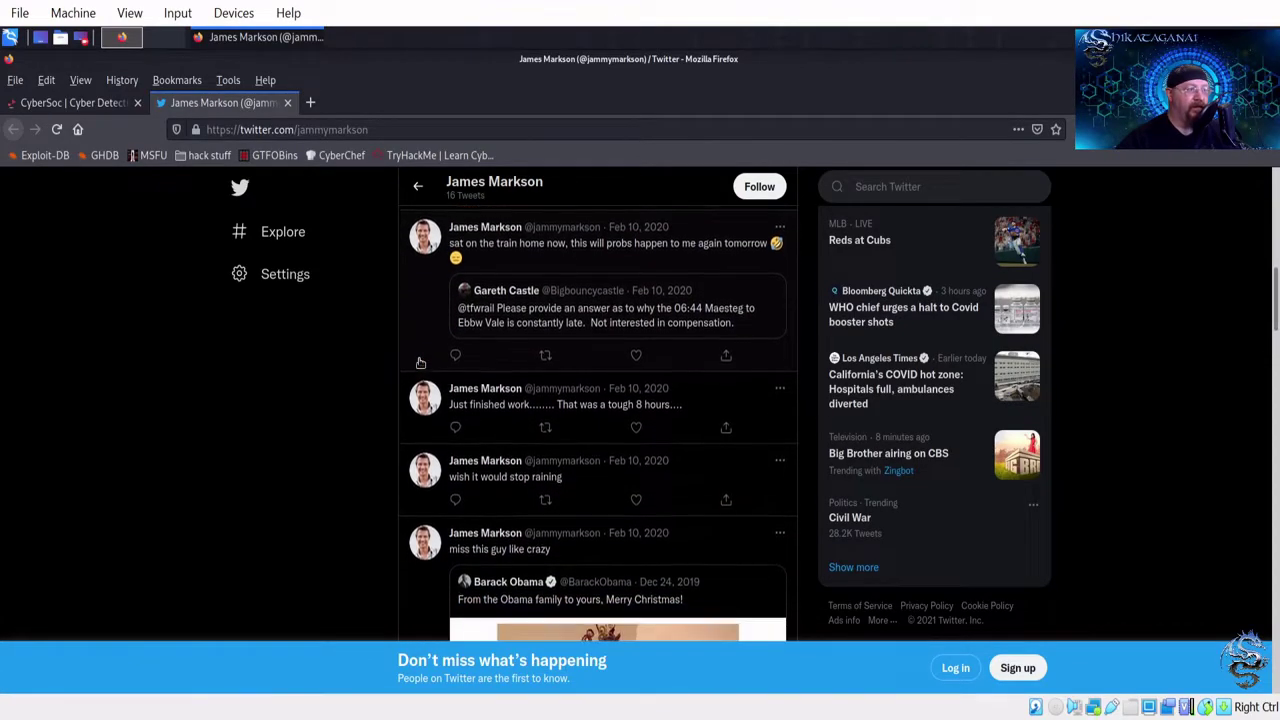
{"action": "scroll", "coordinate": [420, 363], "scroll_direction": "down", "scroll_amount": 4}
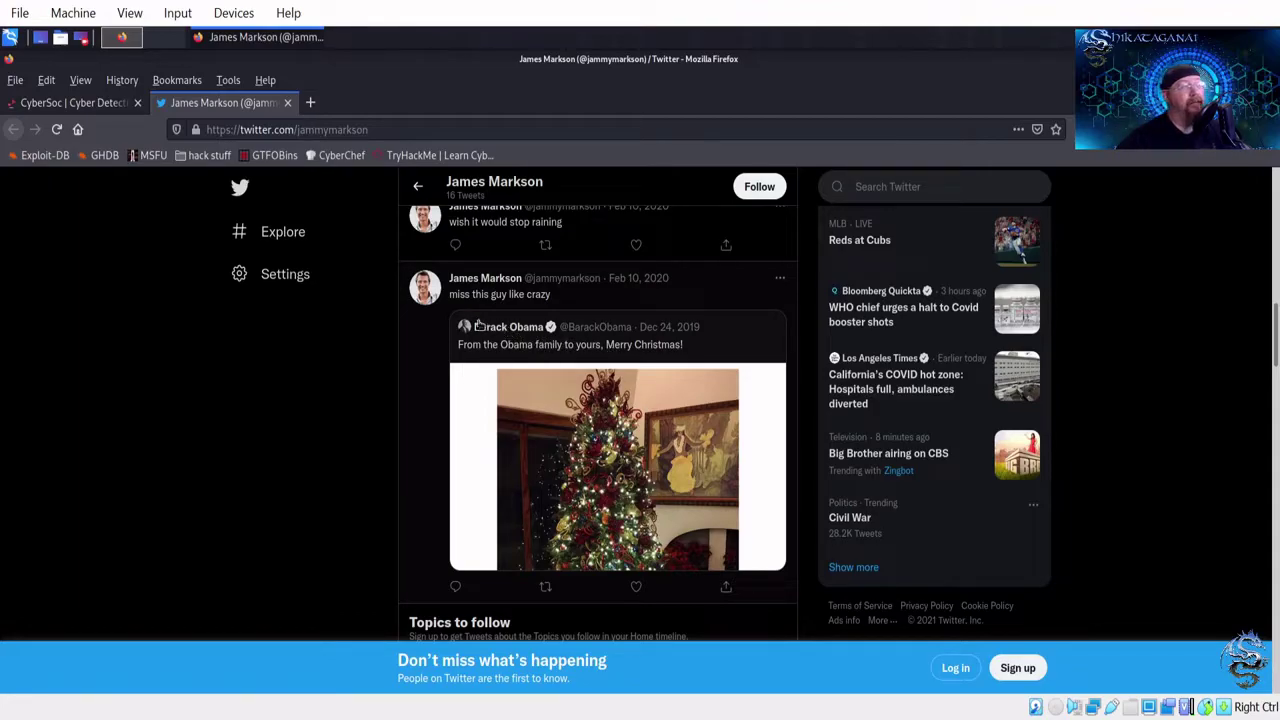
Submit 'democrat party' as the voteforme flag, then open the growingup challenge
{"action": "left_click", "coordinate": [70, 102]}
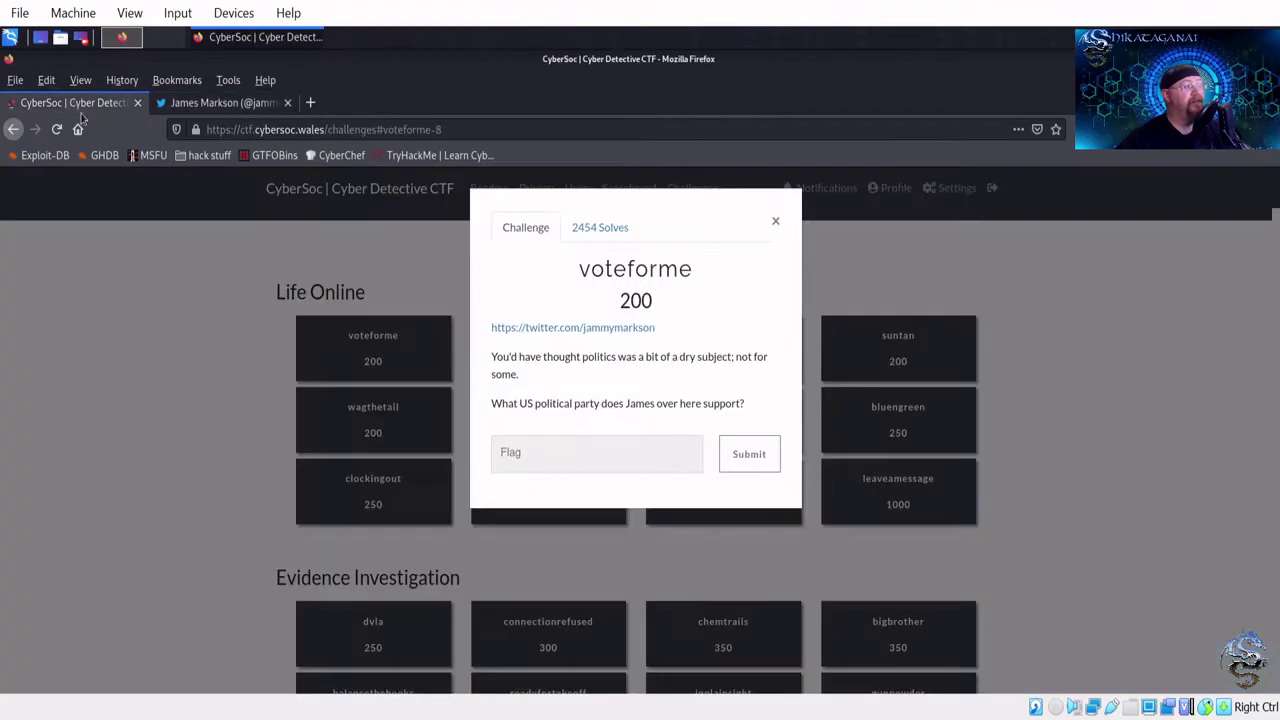
{"action": "left_click", "coordinate": [590, 460]}
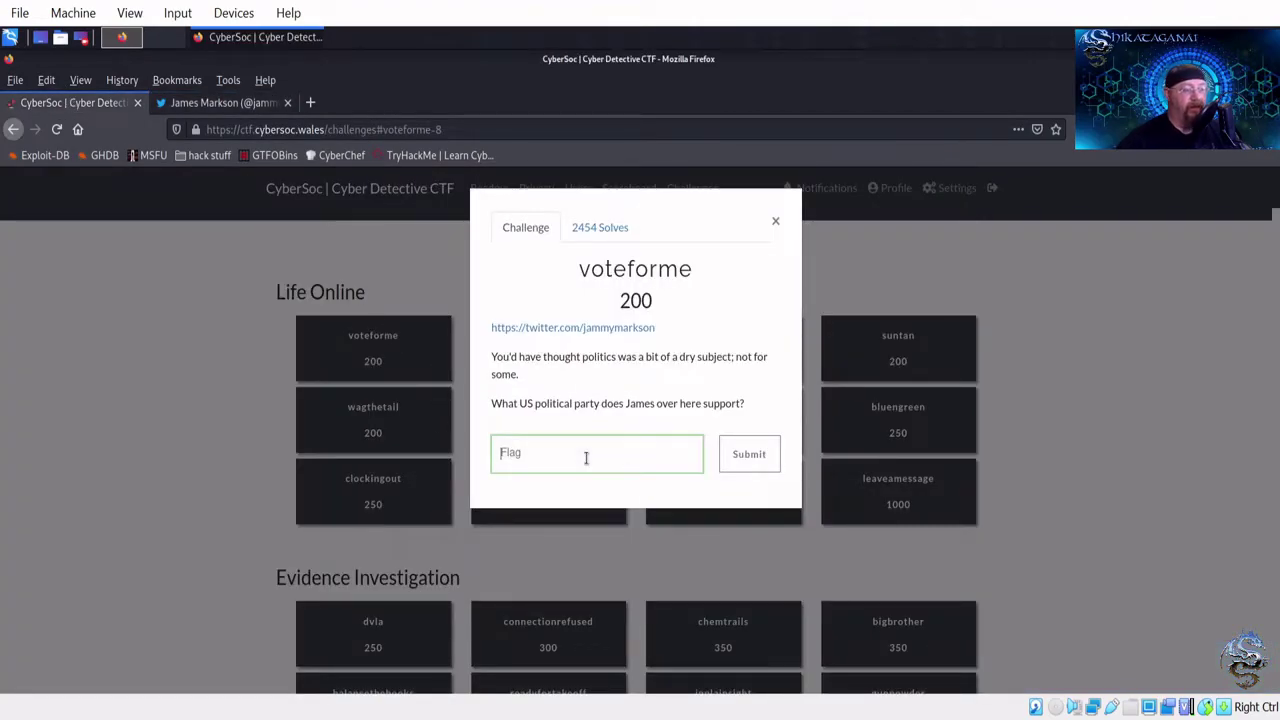
{"action": "type", "text": "dem"}
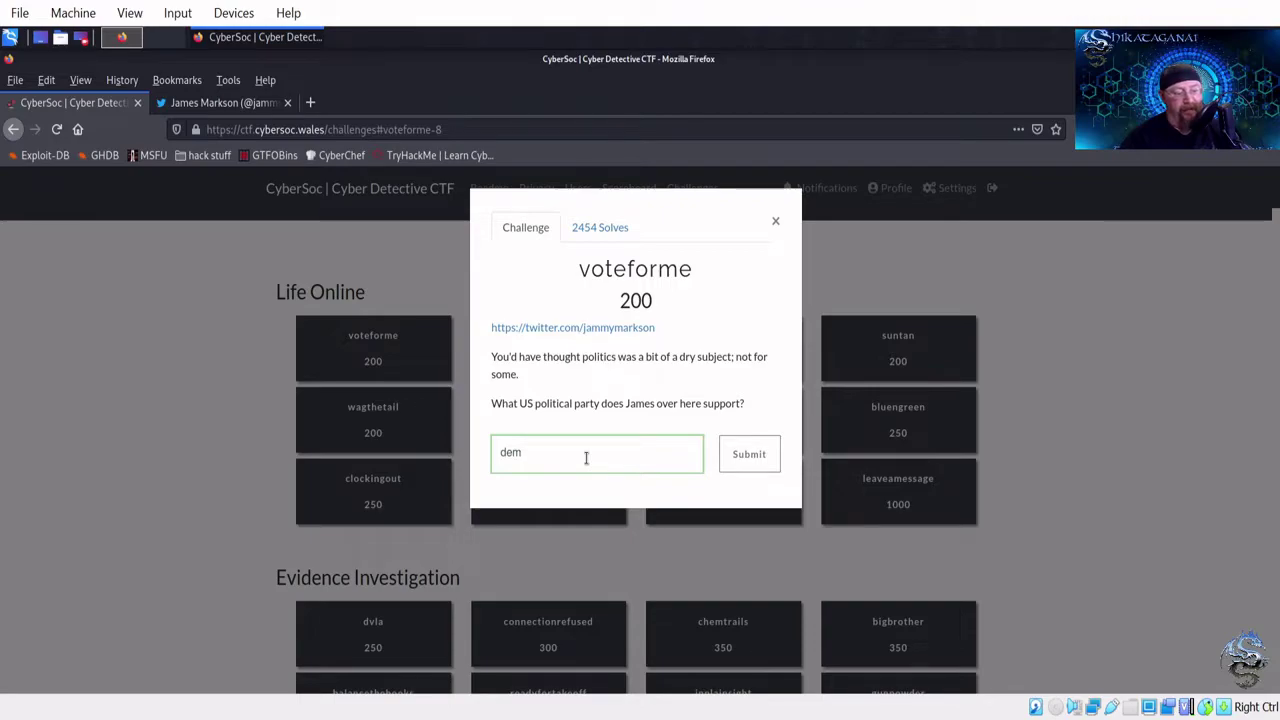
{"action": "type", "text": "ocrat"}
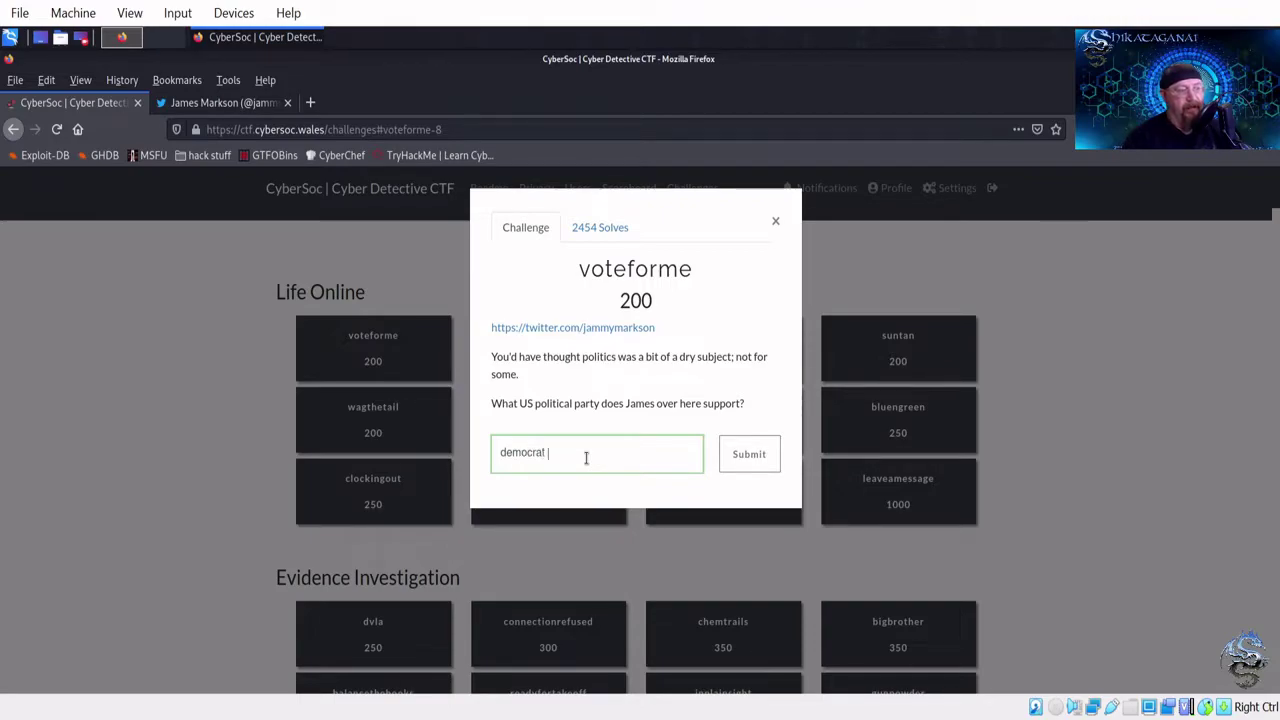
{"action": "type", "text": " party"}
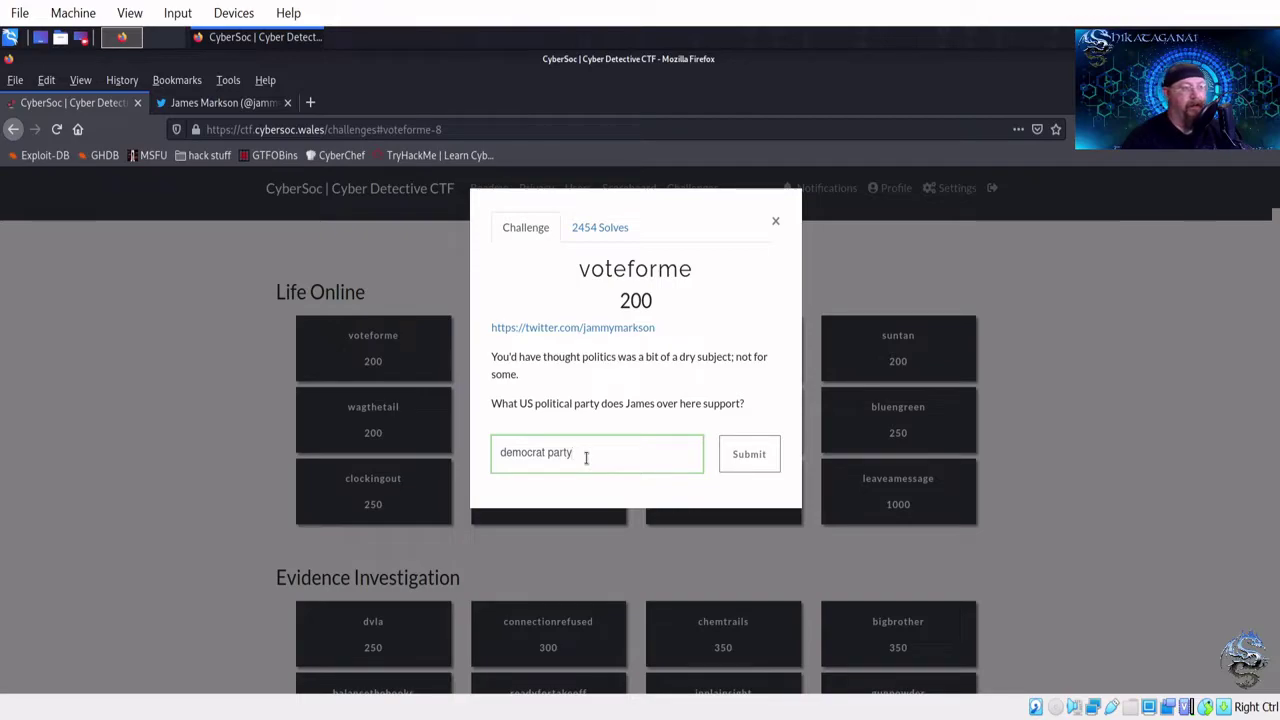
{"action": "left_click", "coordinate": [760, 464]}
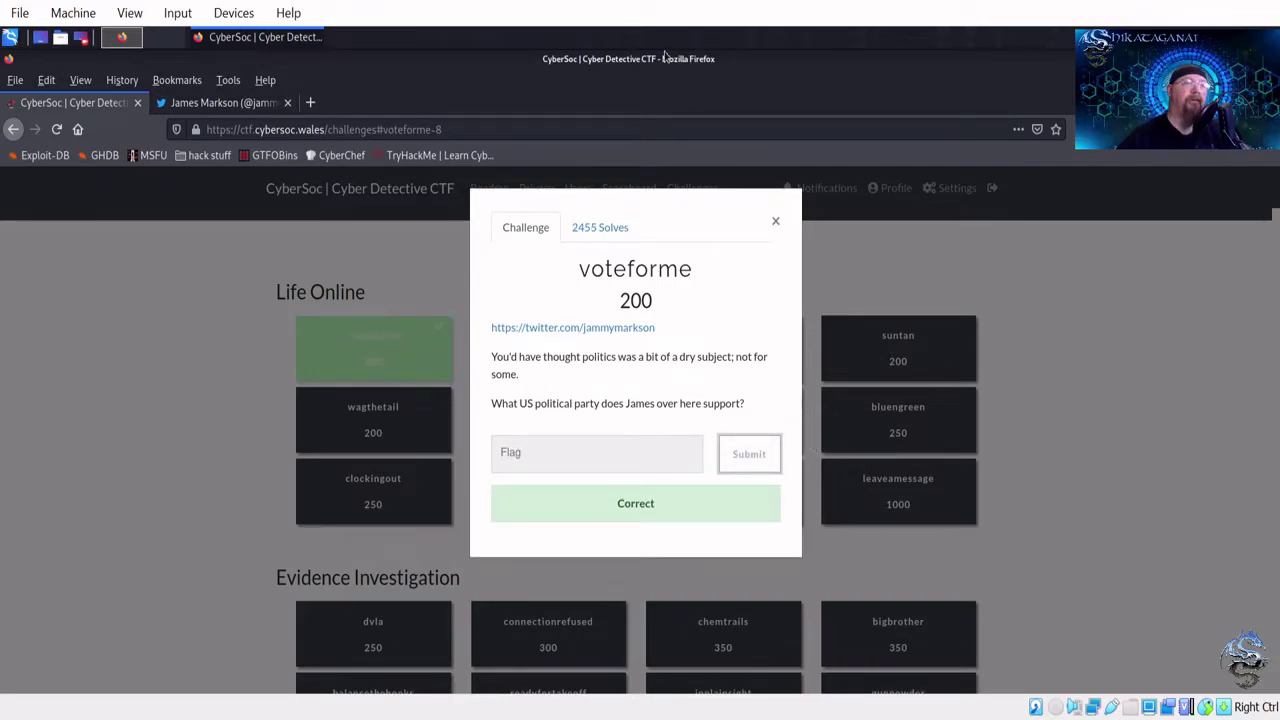
{"action": "left_click", "coordinate": [775, 222]}
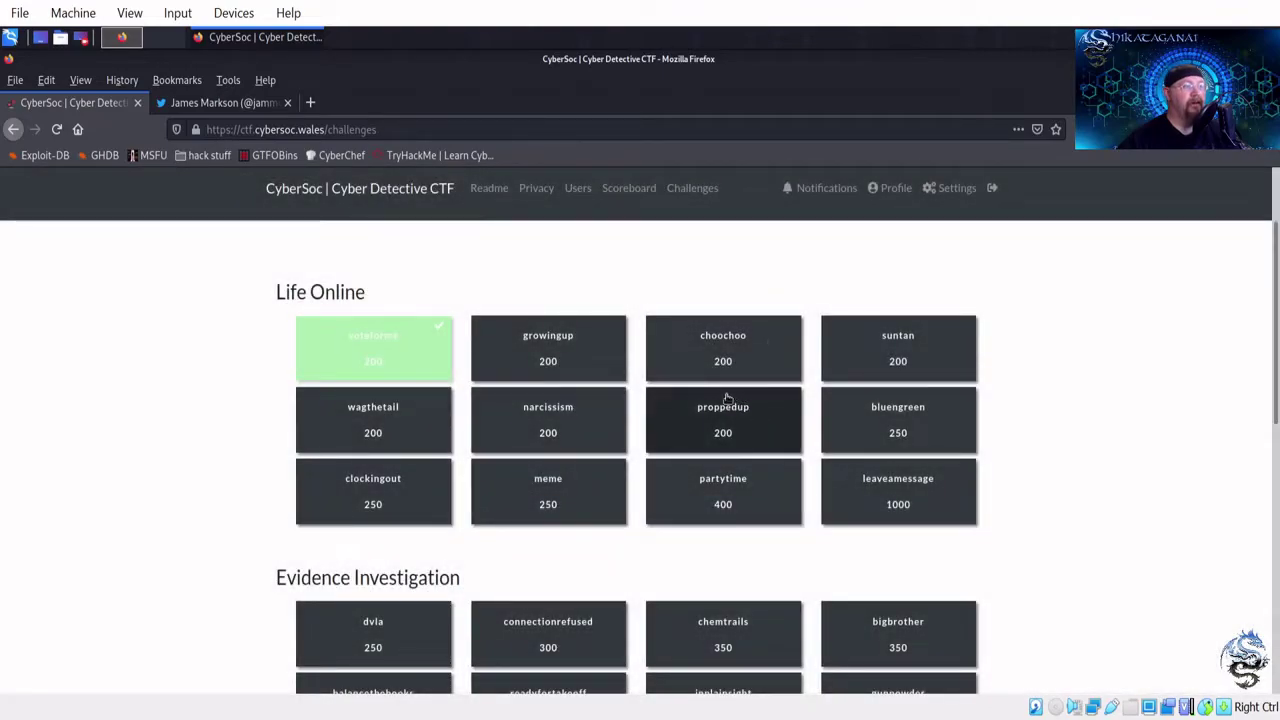
{"action": "left_click", "coordinate": [537, 346]}
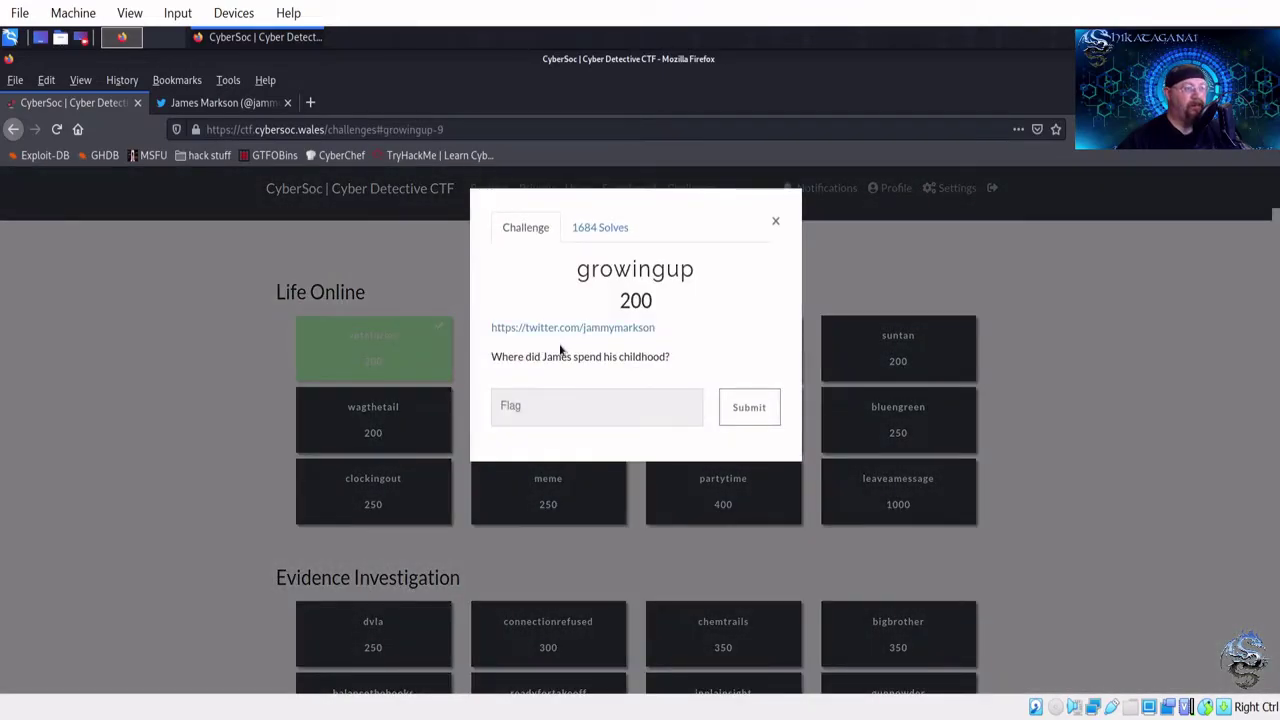
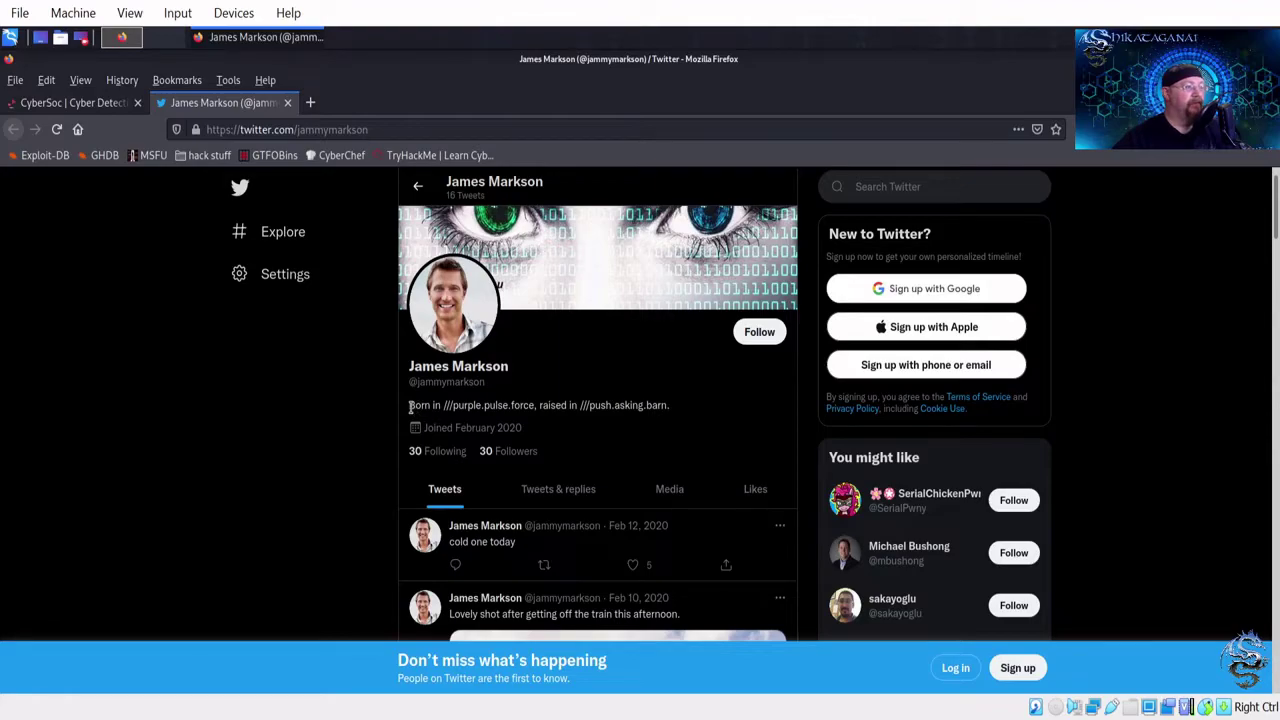
Try selecting the ///push.asking.barn bio location, then open a new tab and type 'what3'
{"action": "left_click", "coordinate": [450, 406]}
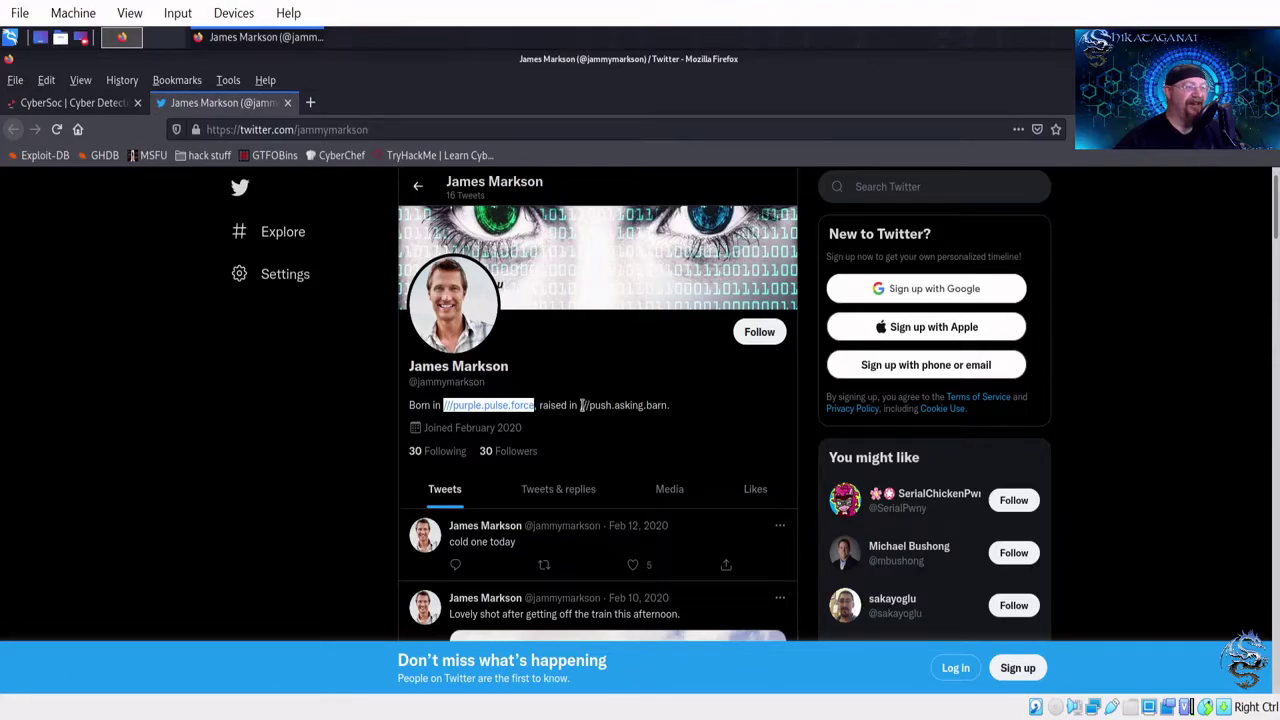
{"action": "left_click_drag", "start_coordinate": [580, 405], "coordinate": [655, 405]}
{"action": "left_click", "coordinate": [655, 405]}
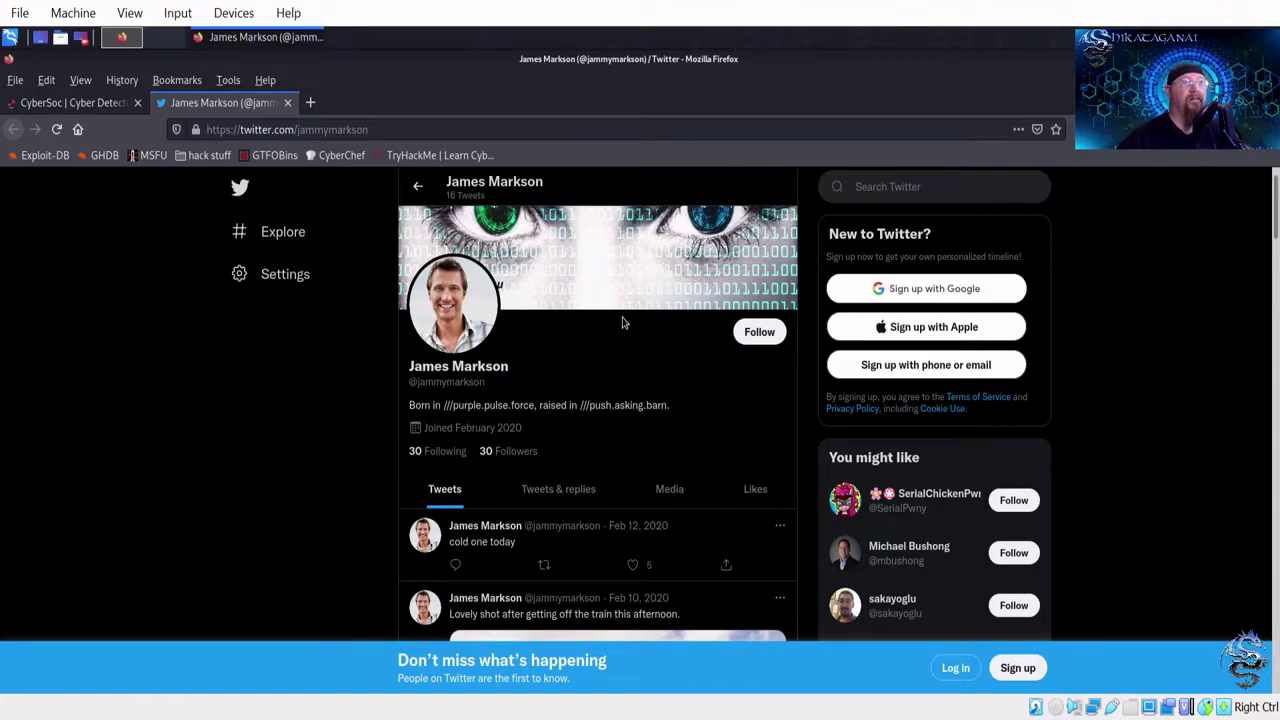
{"action": "left_click", "coordinate": [311, 104]}
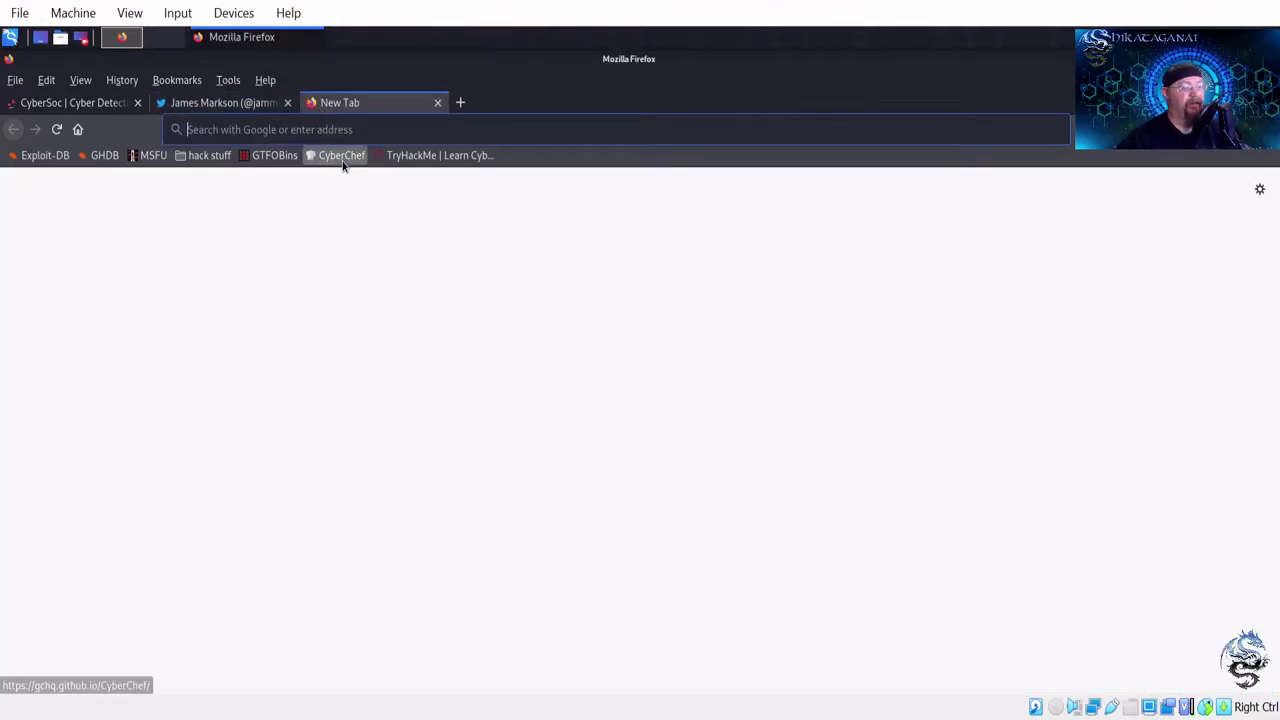
{"action": "type", "text": "what3"}
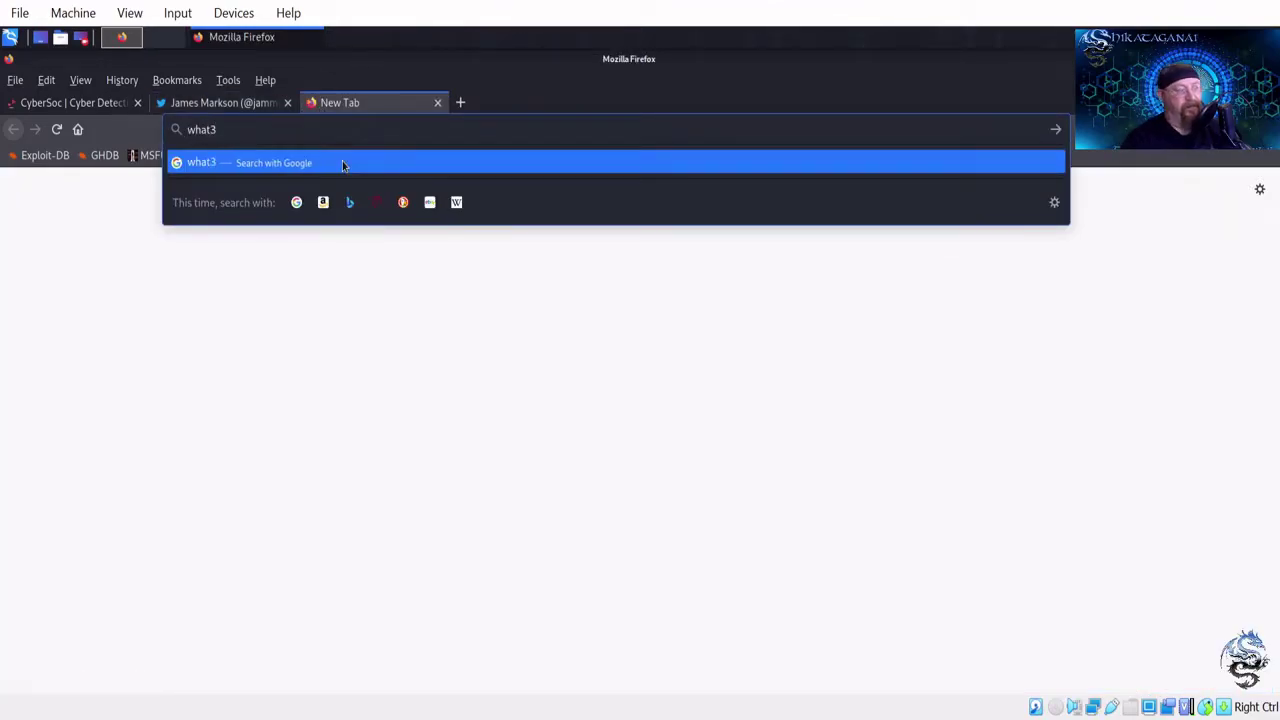
{"action": "key", "text": "BackSpace"}
{"action": "key", "text": "BackSpace"}
{"action": "key", "text": "BackSpace"}
{"action": "key", "text": "BackSpace"}
{"action": "key", "text": "BackSpace"}
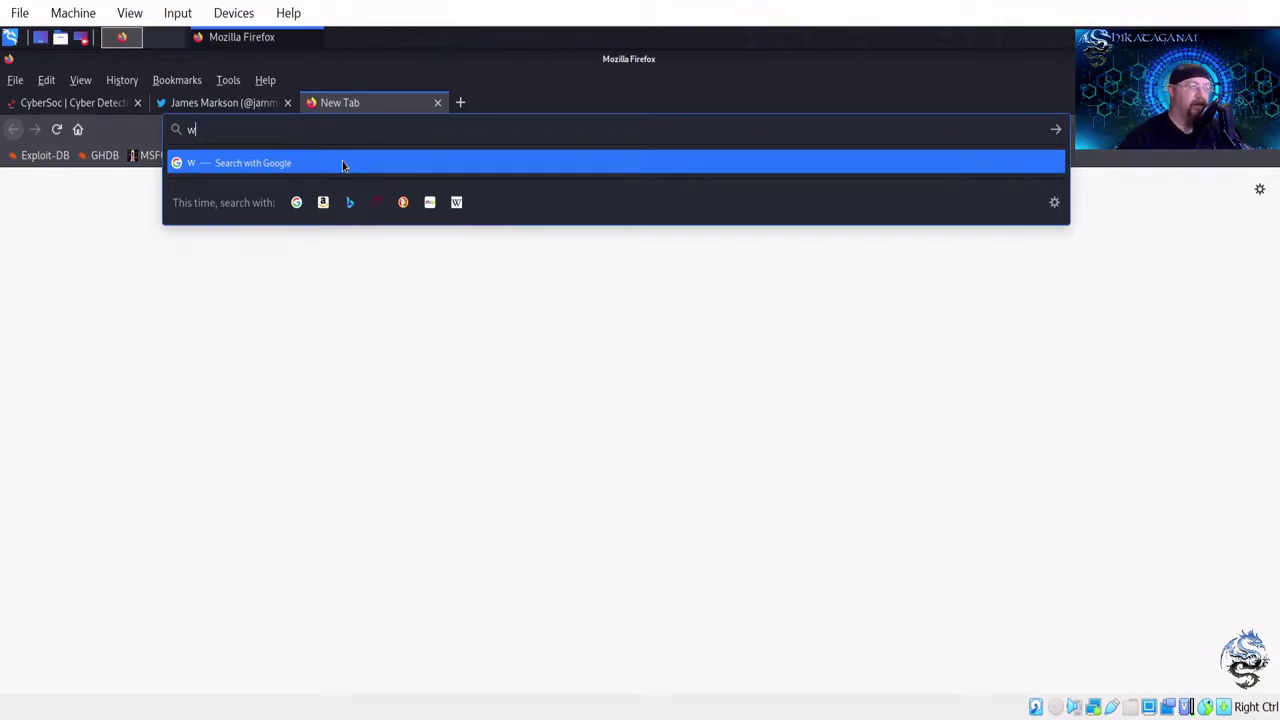
Copy ///push.asking.barn from the Twitter bio and return to the blank tab
{"action": "left_click", "coordinate": [242, 104]}
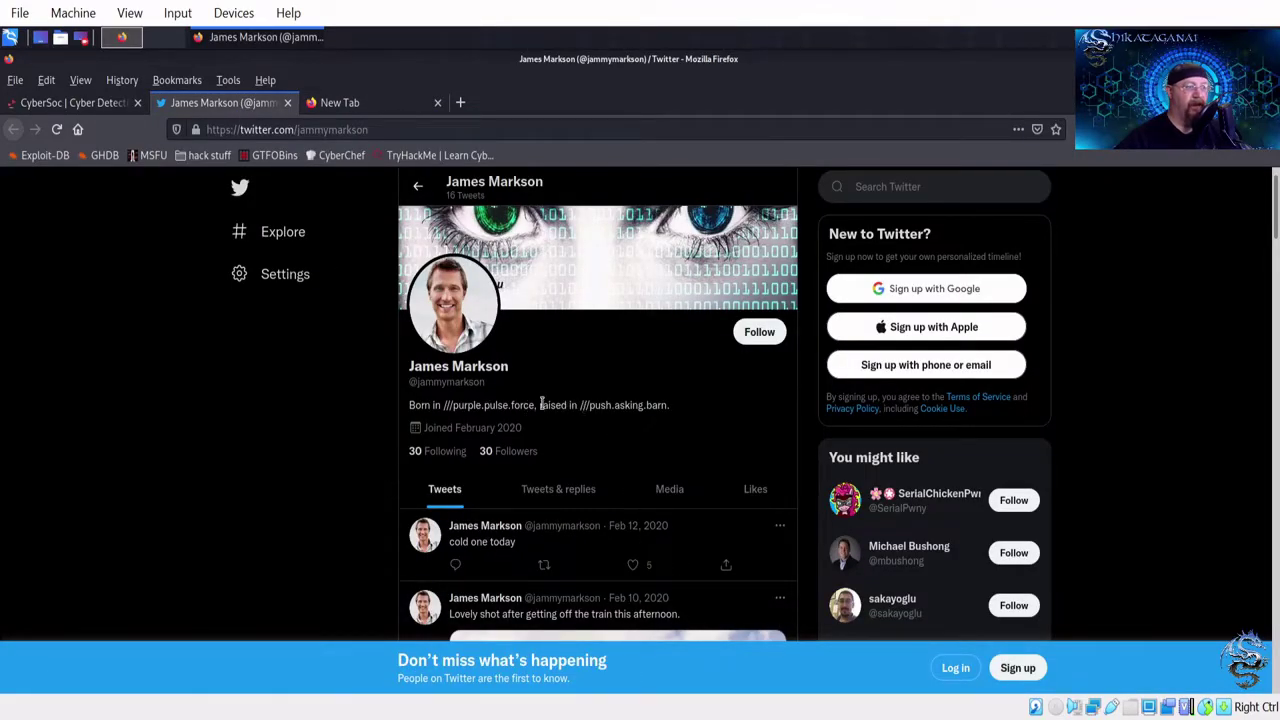
{"action": "left_click_drag", "start_coordinate": [542, 405], "coordinate": [575, 405]}
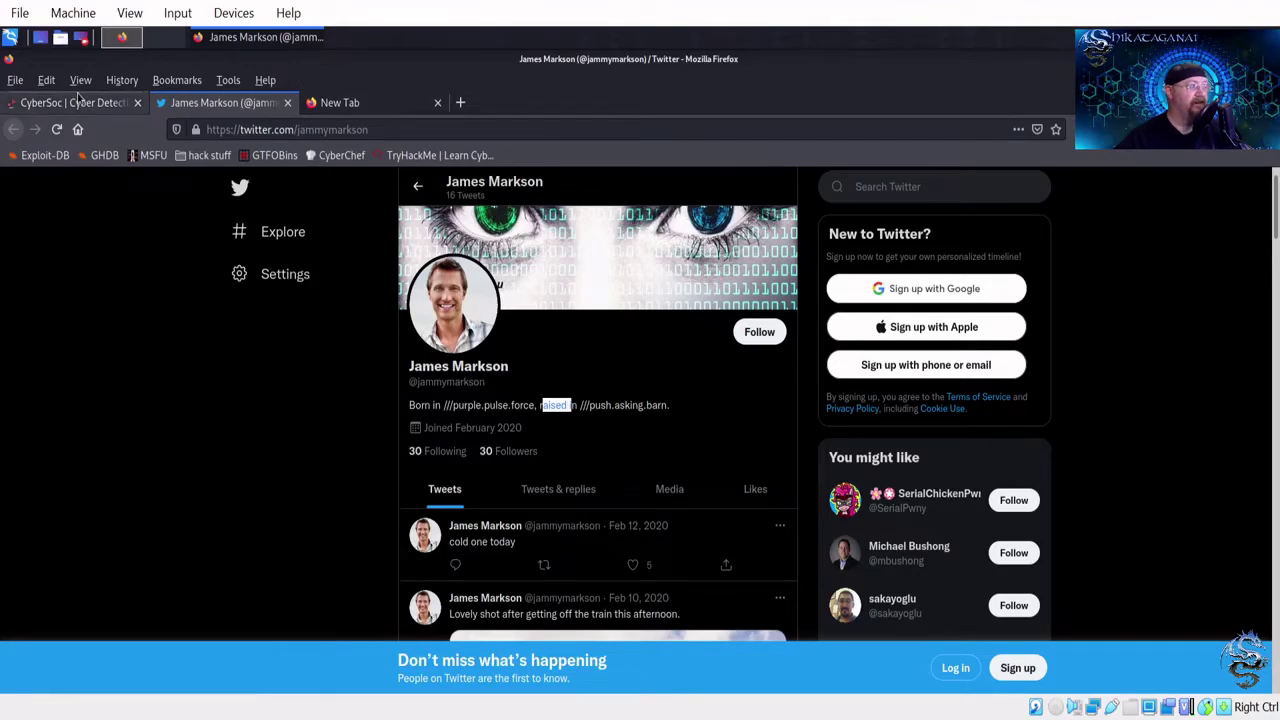
{"action": "left_click", "coordinate": [74, 100]}
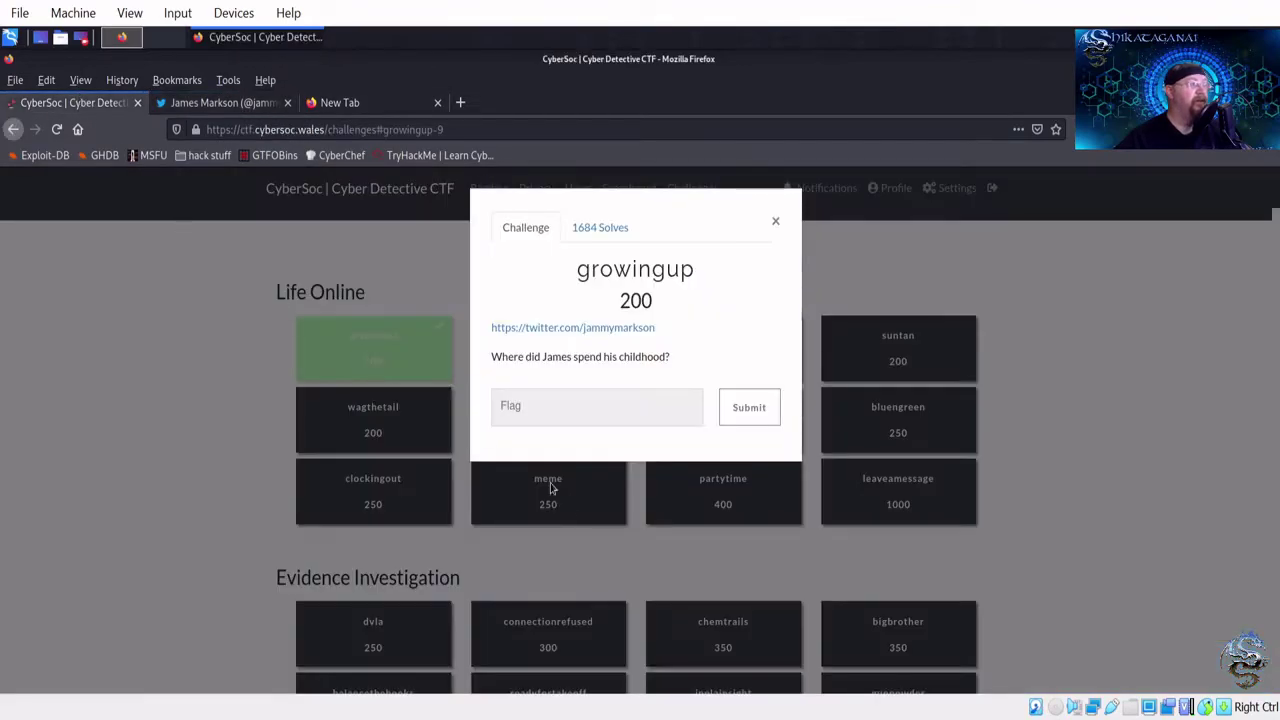
{"action": "left_click", "coordinate": [346, 104]}
{"action": "left_click", "coordinate": [265, 103]}
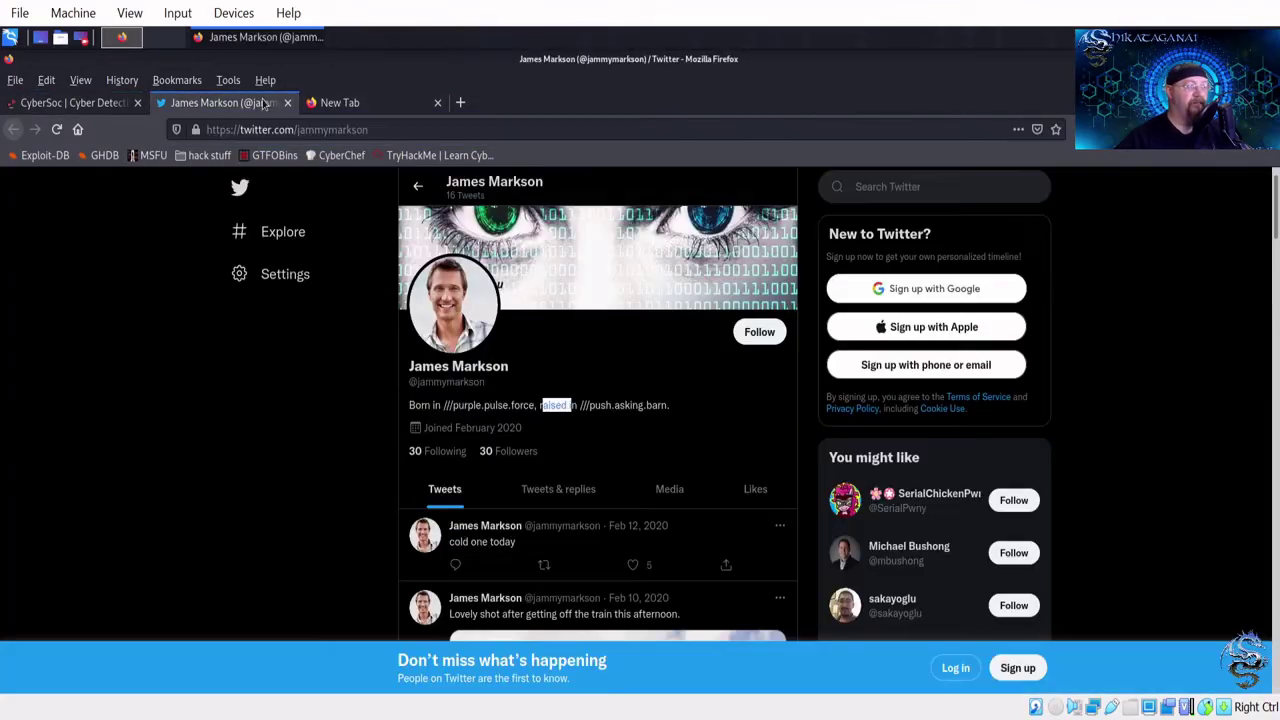
{"action": "left_click", "coordinate": [599, 403]}
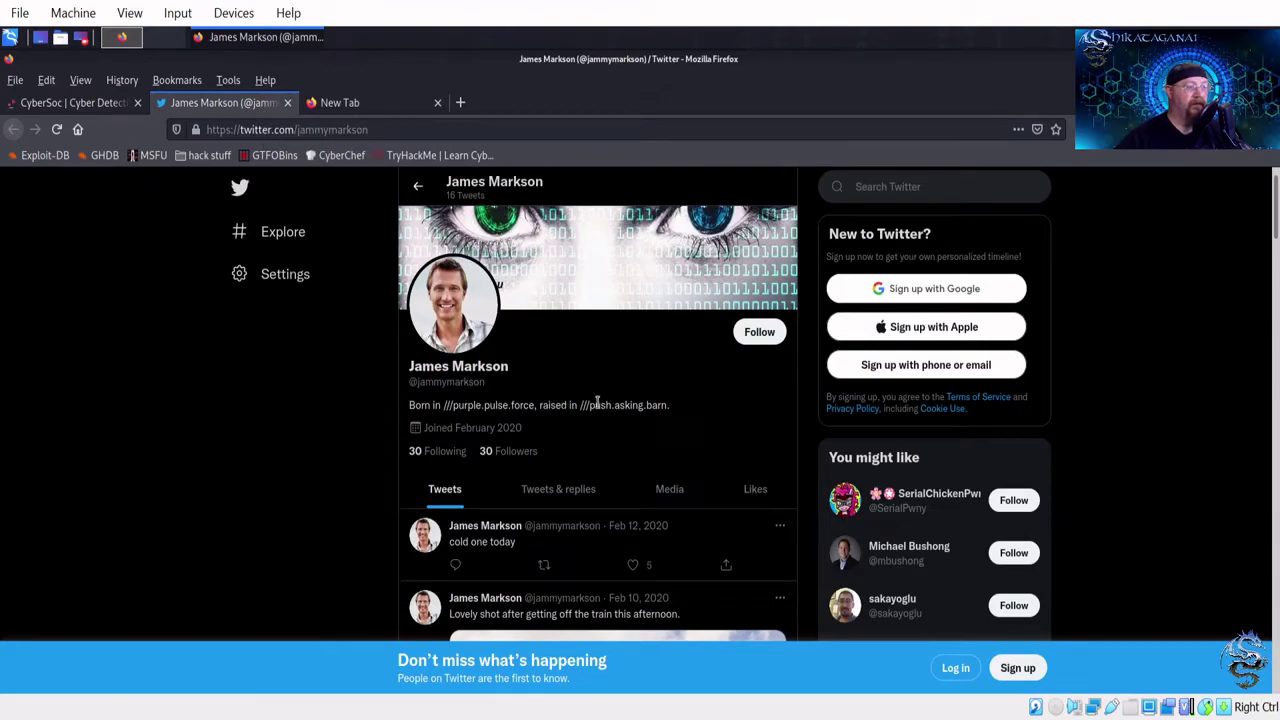
{"action": "left_click_drag", "start_coordinate": [577, 405], "coordinate": [667, 405]}
{"action": "right_click", "coordinate": [651, 405]}
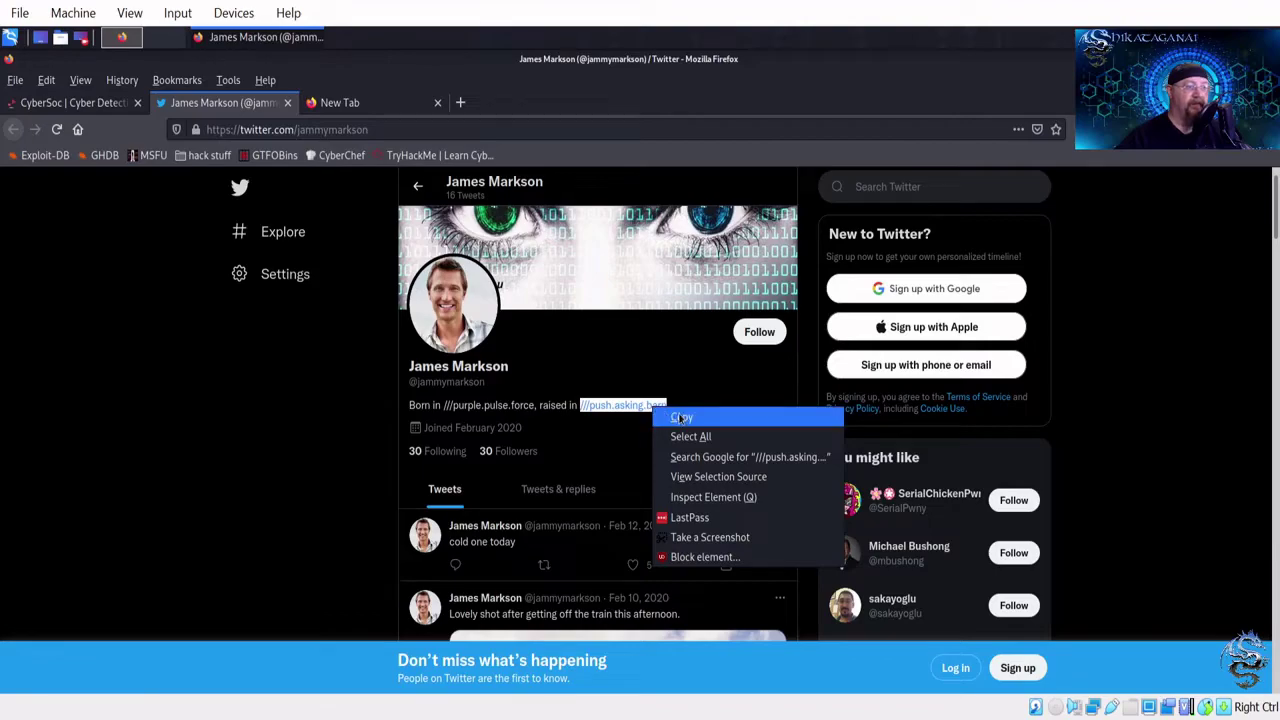
{"action": "left_click", "coordinate": [681, 418]}
{"action": "left_click", "coordinate": [375, 106]}
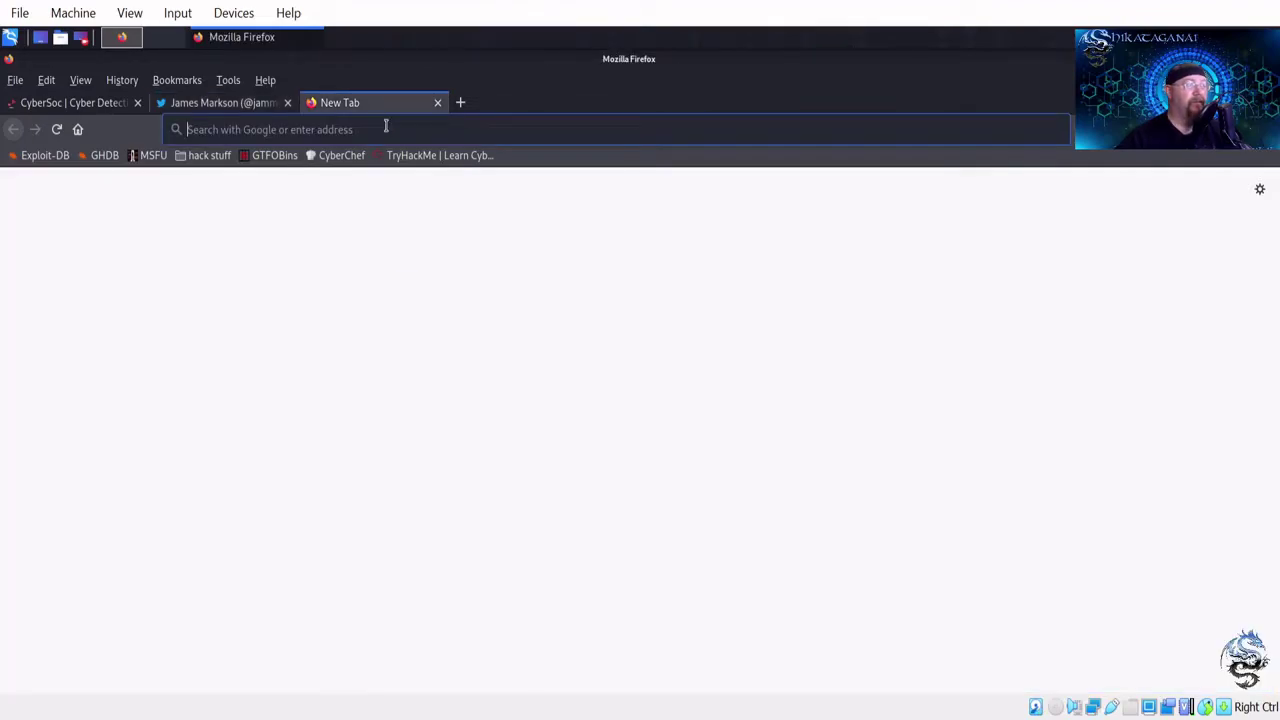
Search Google for the copied ///push.asking.barn location
{"action": "right_click", "coordinate": [388, 128]}
{"action": "left_click", "coordinate": [440, 217]}
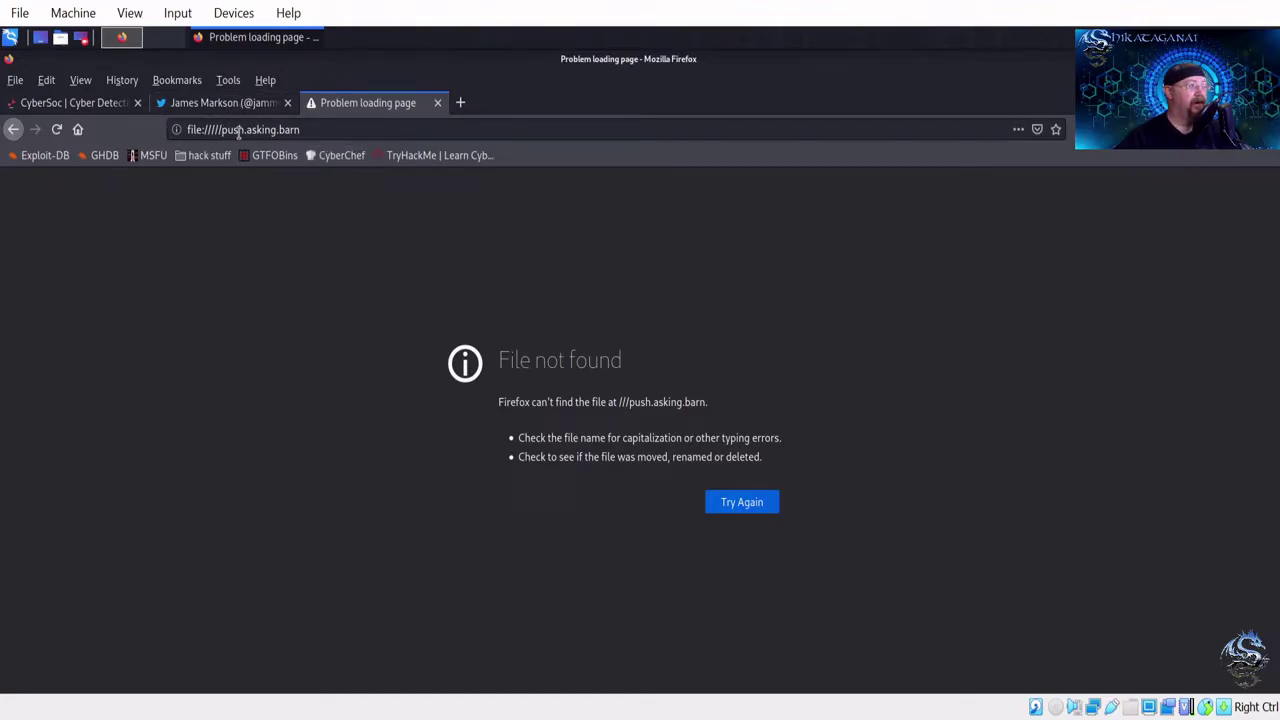
{"action": "left_click", "coordinate": [389, 130]}
{"action": "type", "text": "go"}
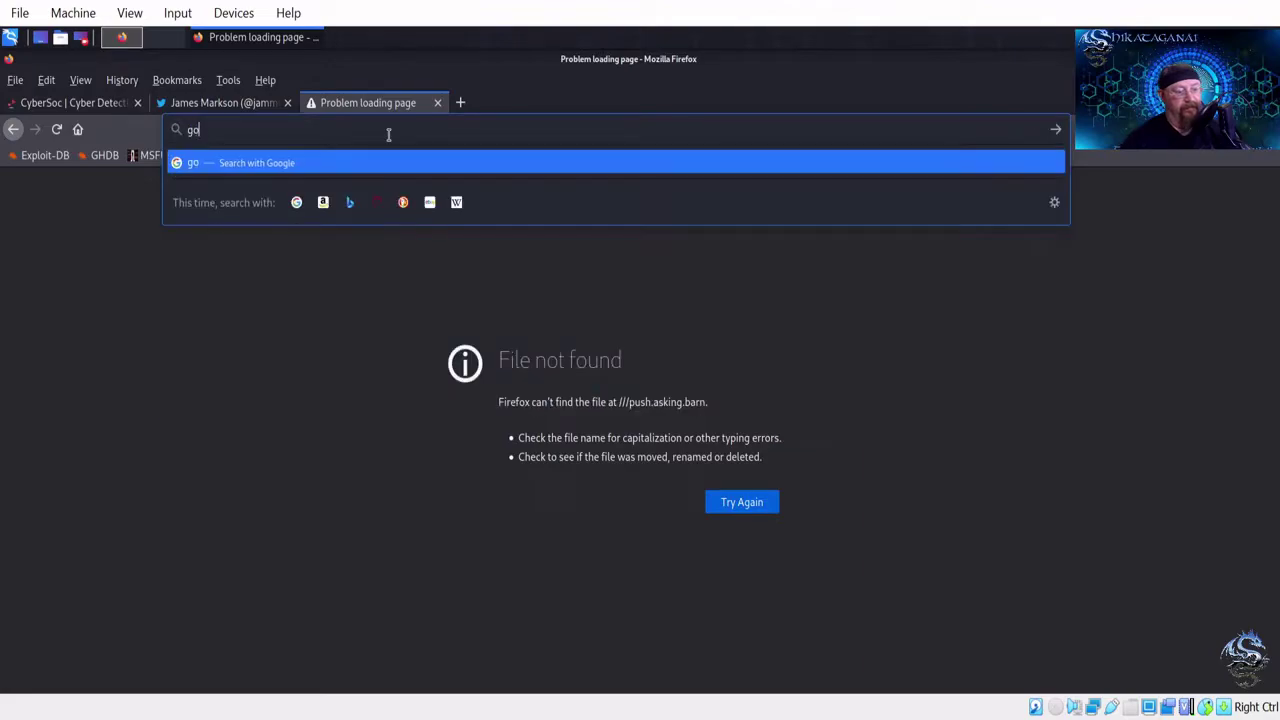
{"action": "type", "text": "ogle.com"}
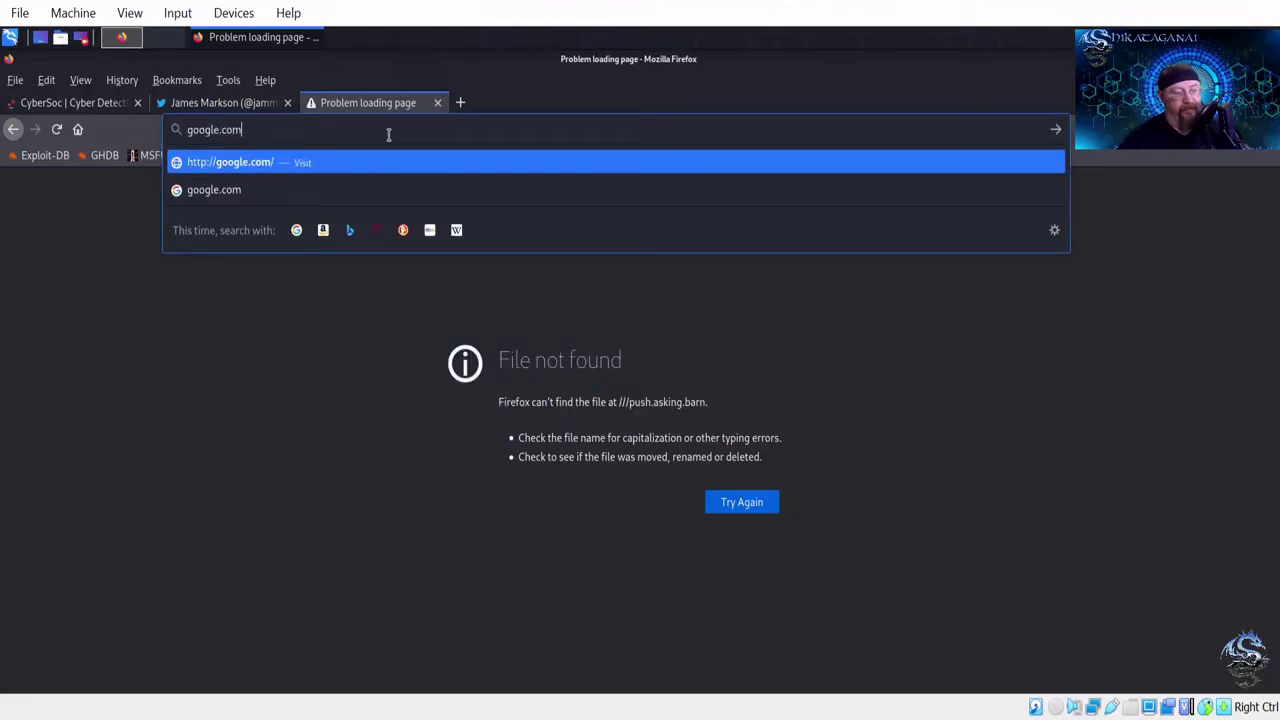
{"action": "key", "text": "Return"}
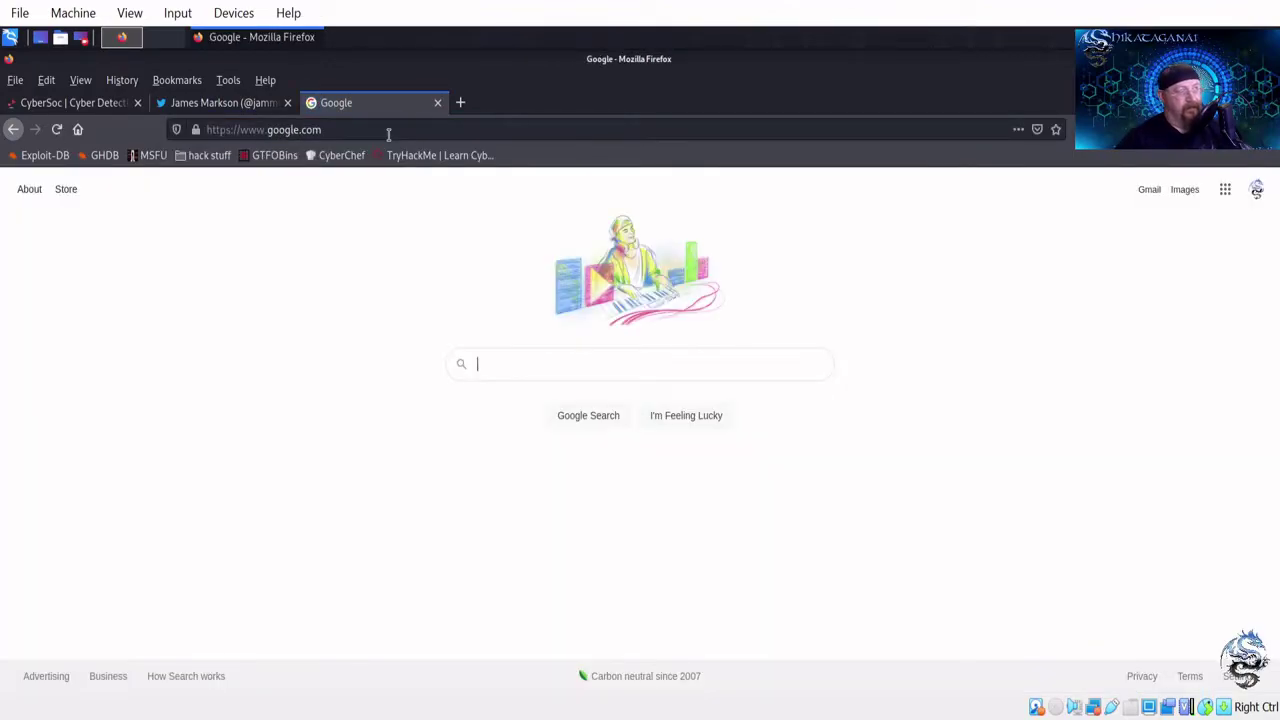
{"action": "key", "text": "ctrl+v"}
{"action": "key", "text": "Return"}
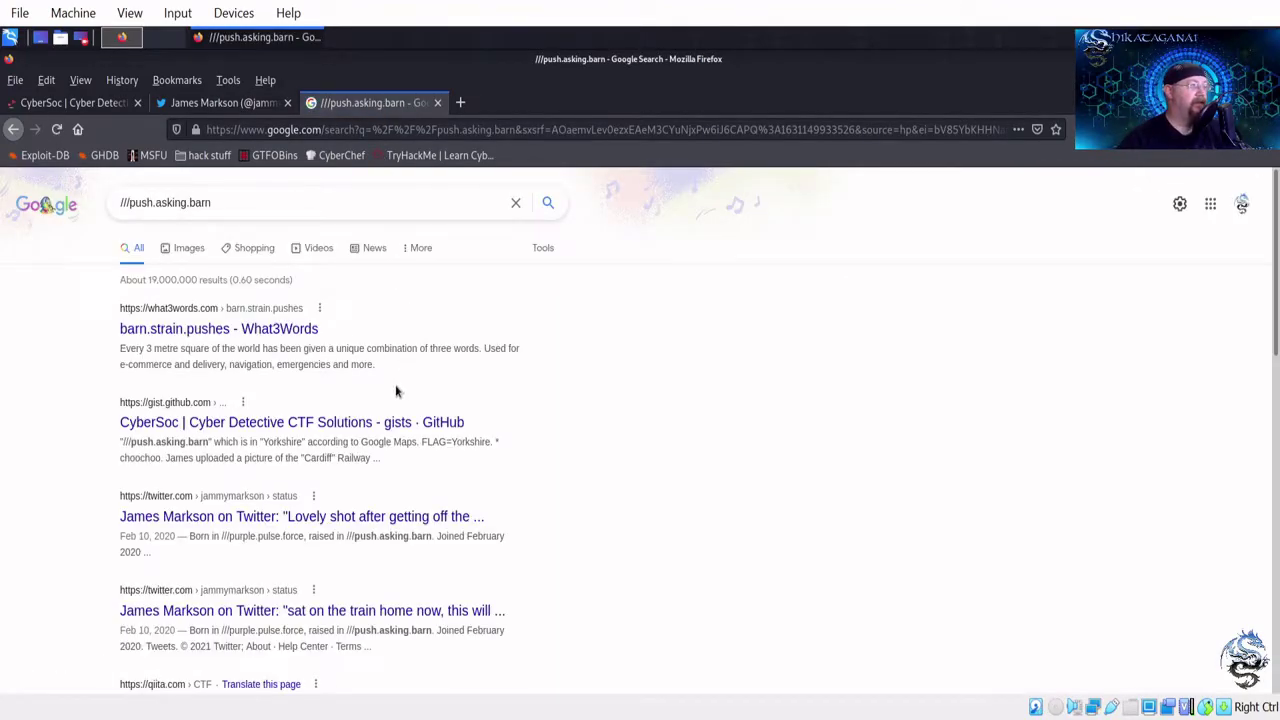
Open the what3words search result in its own tab and view it
{"action": "right_click", "coordinate": [178, 337]}
{"action": "left_click", "coordinate": [206, 347]}
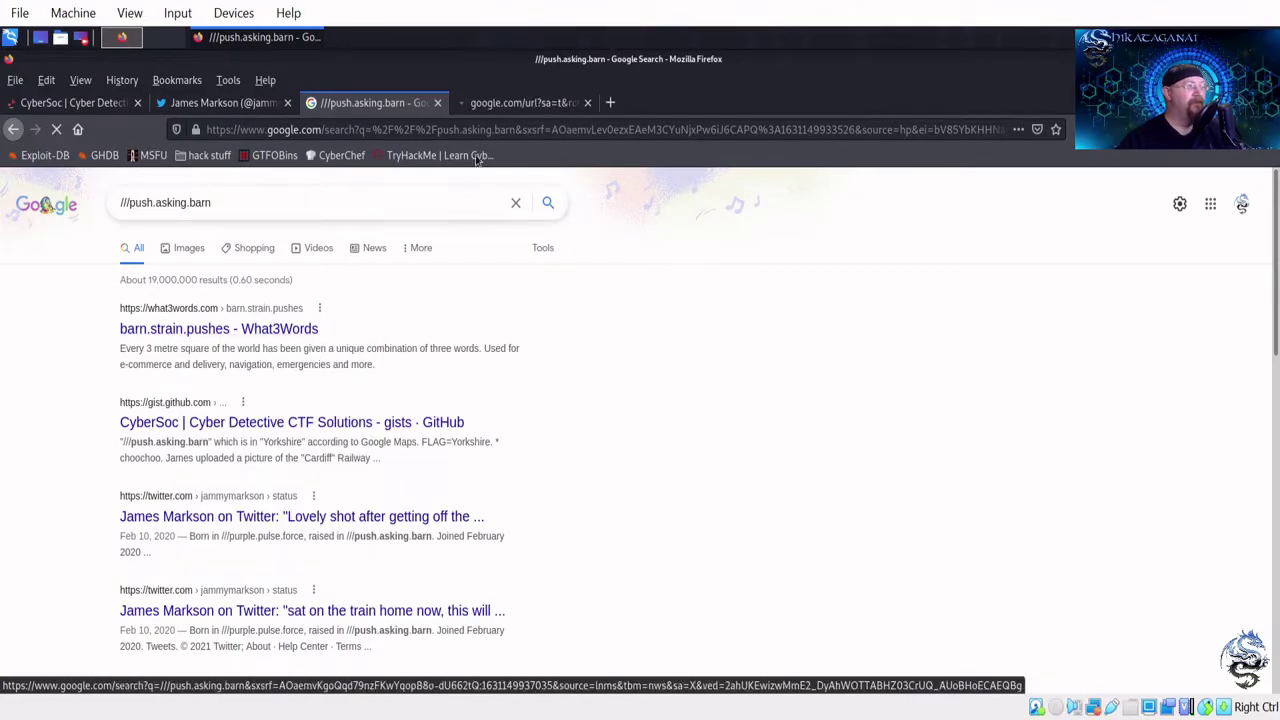
{"action": "left_click", "coordinate": [528, 106]}
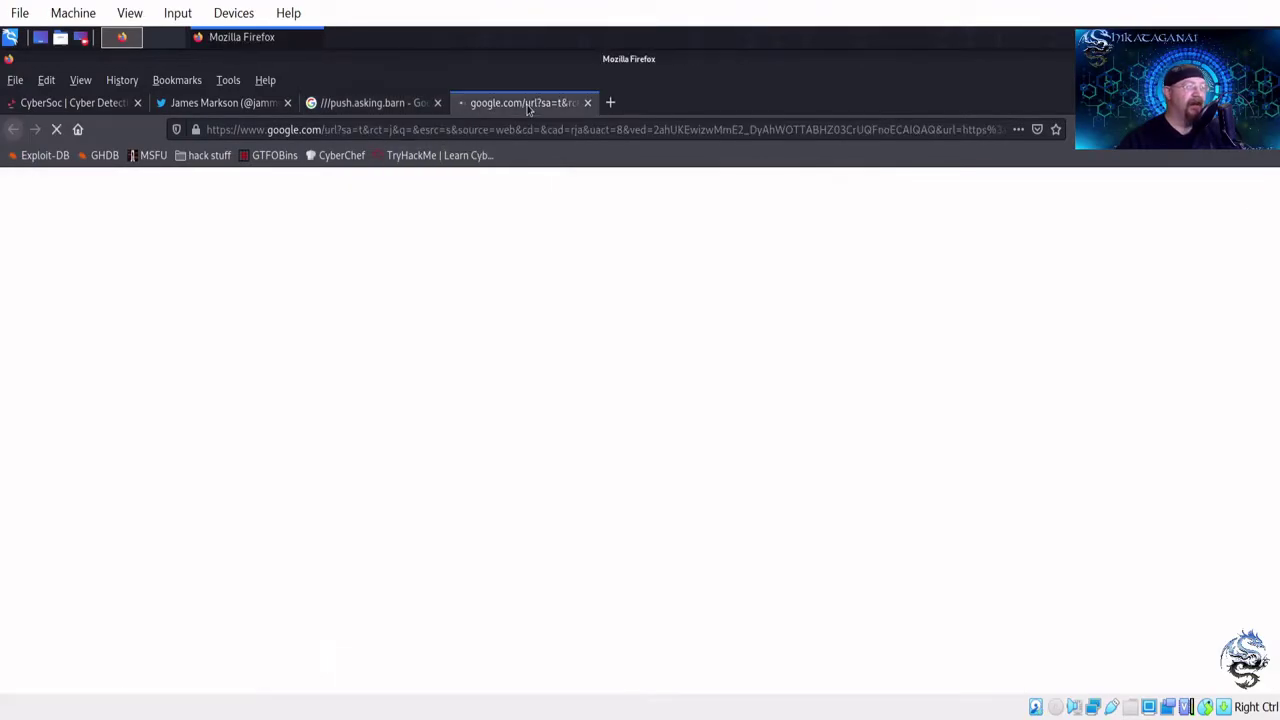
Open another blank tab beside the what3words page
{"action": "left_click", "coordinate": [612, 105]}
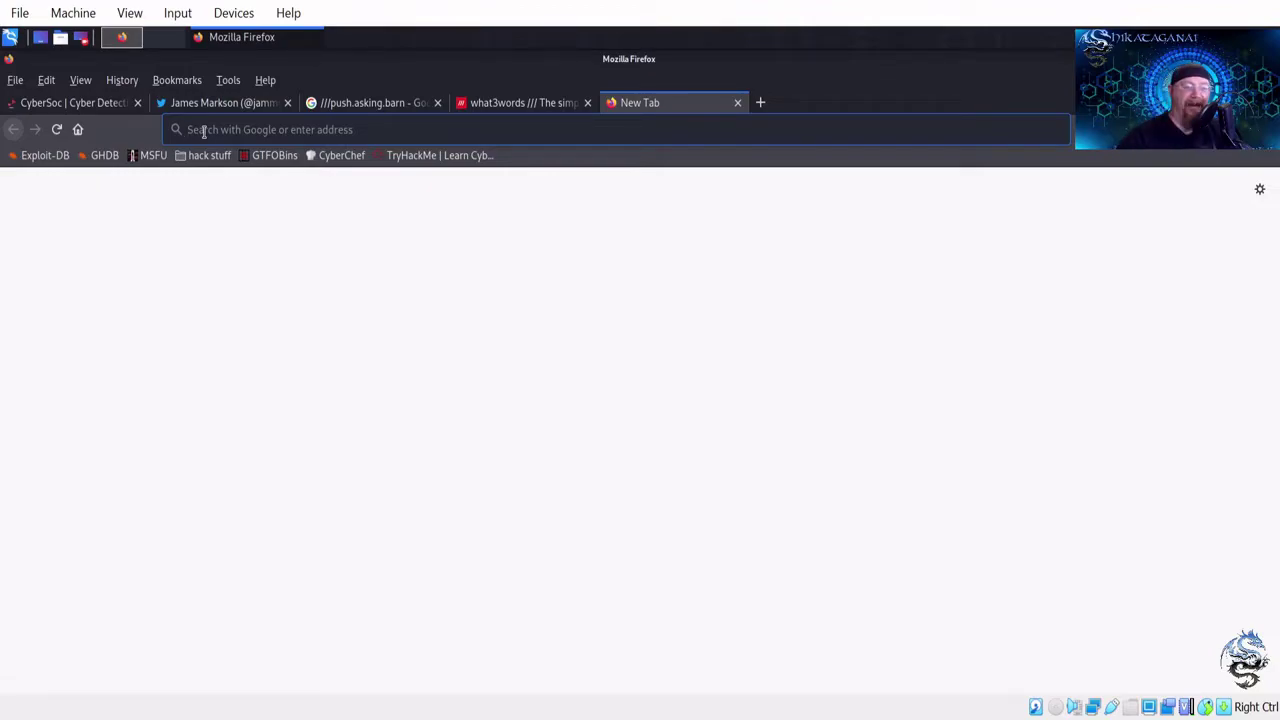
Search 'red robin hamburgers' and copy the restaurant's Sunset Valley, TX street address
{"action": "type", "text": "red ro"}
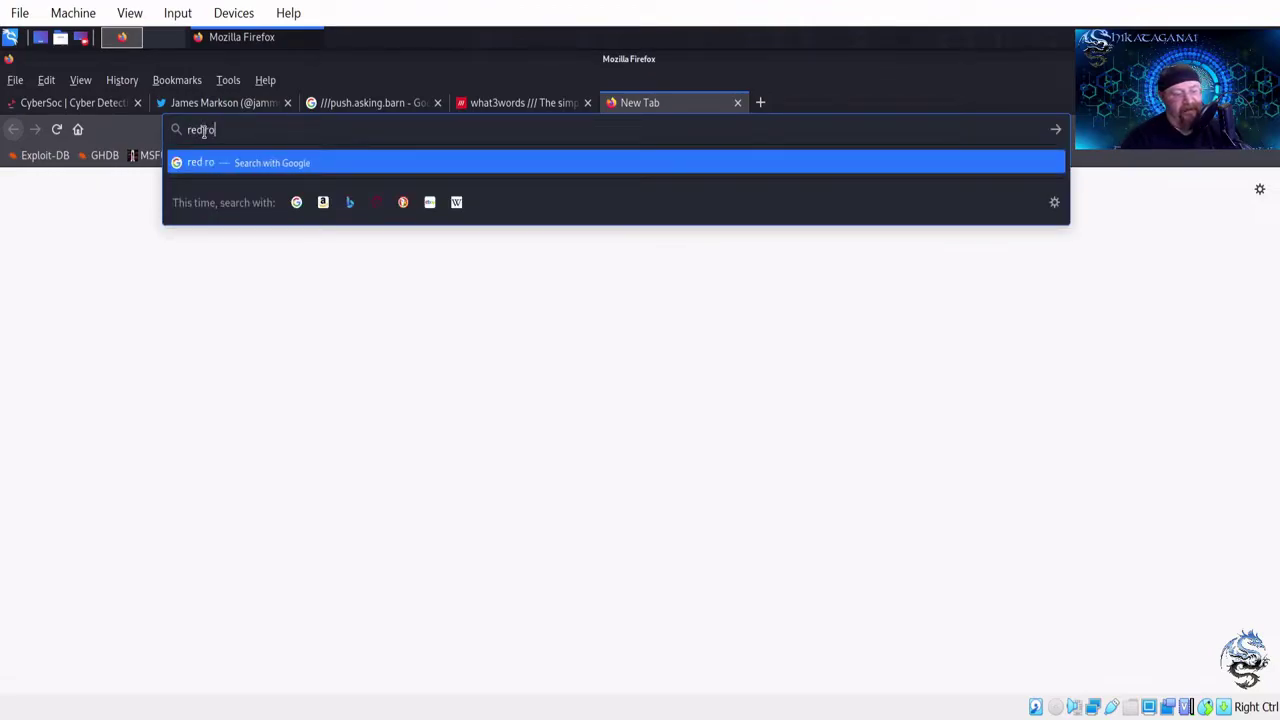
{"action": "type", "text": "bin ha"}
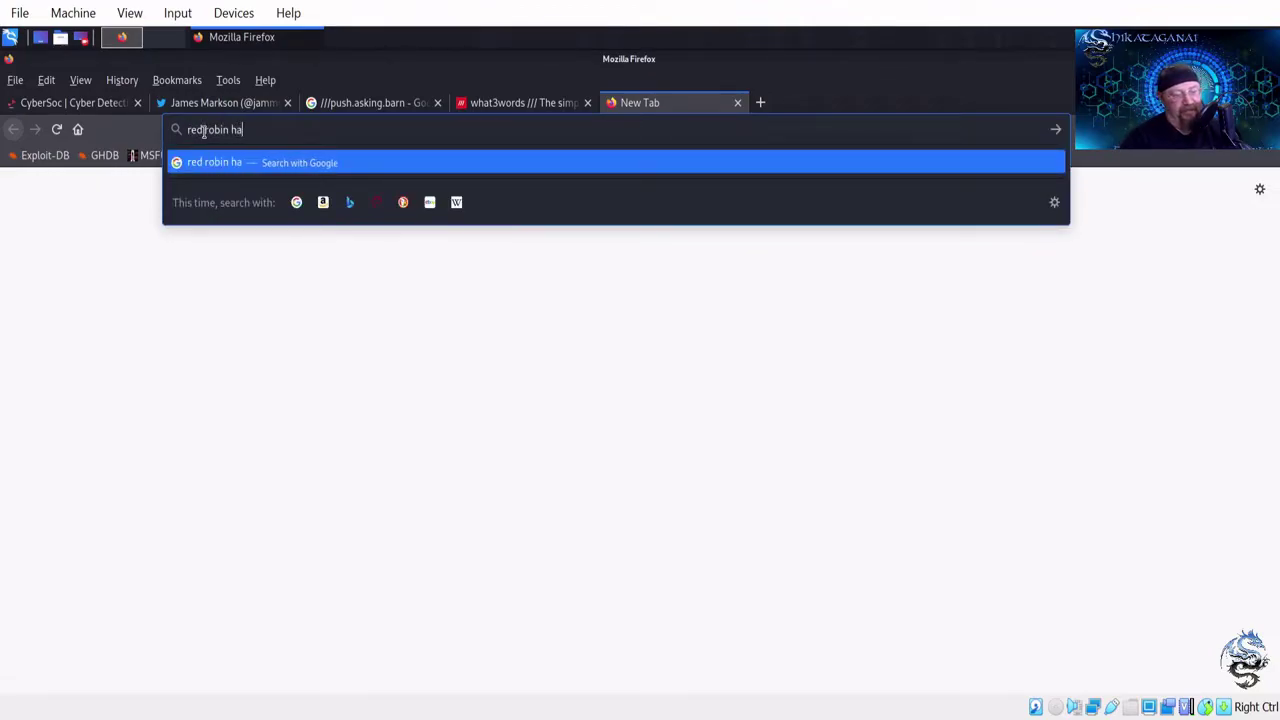
{"action": "type", "text": "mburgers"}
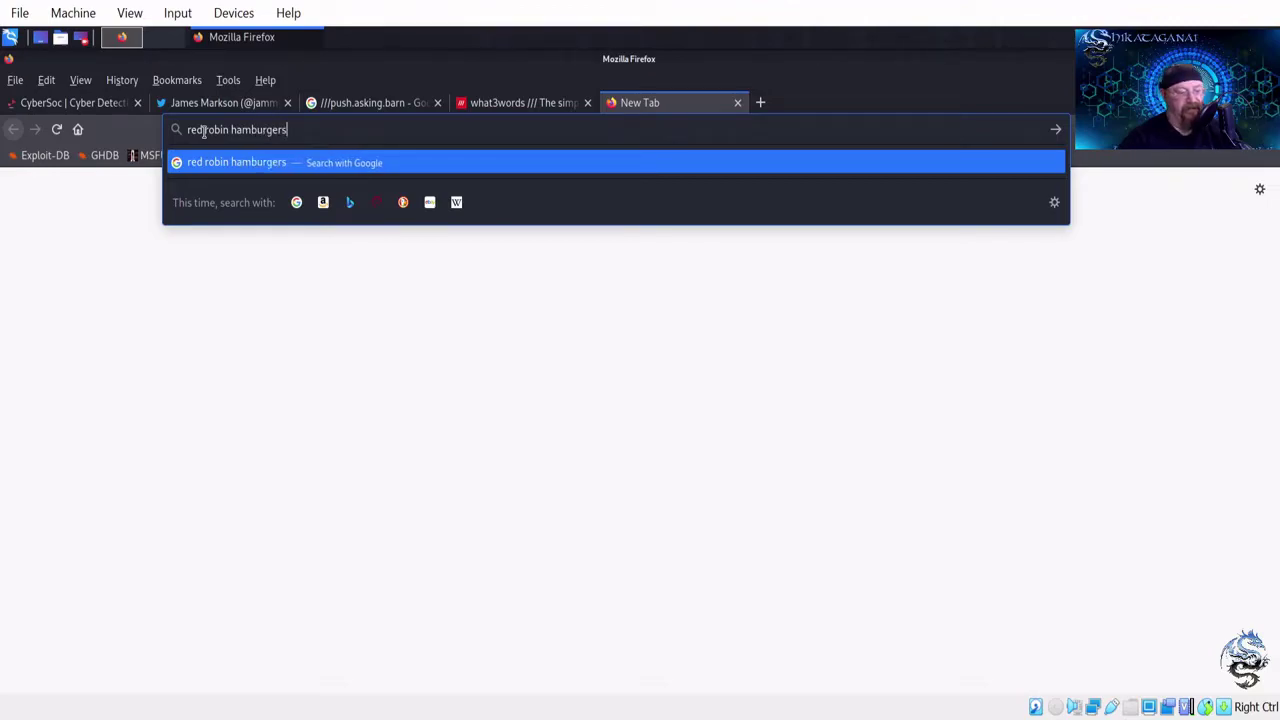
{"action": "key", "text": "Return"}
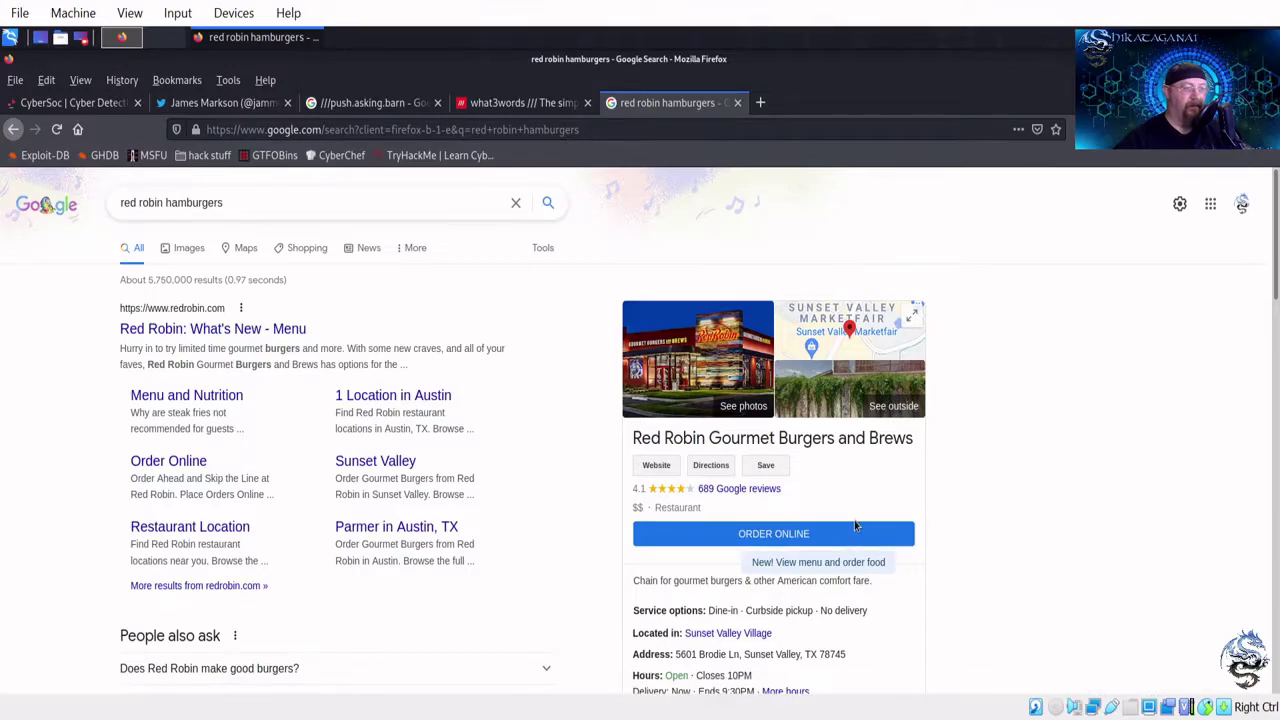
{"action": "scroll", "coordinate": [854, 520], "scroll_direction": "down", "scroll_amount": 2}
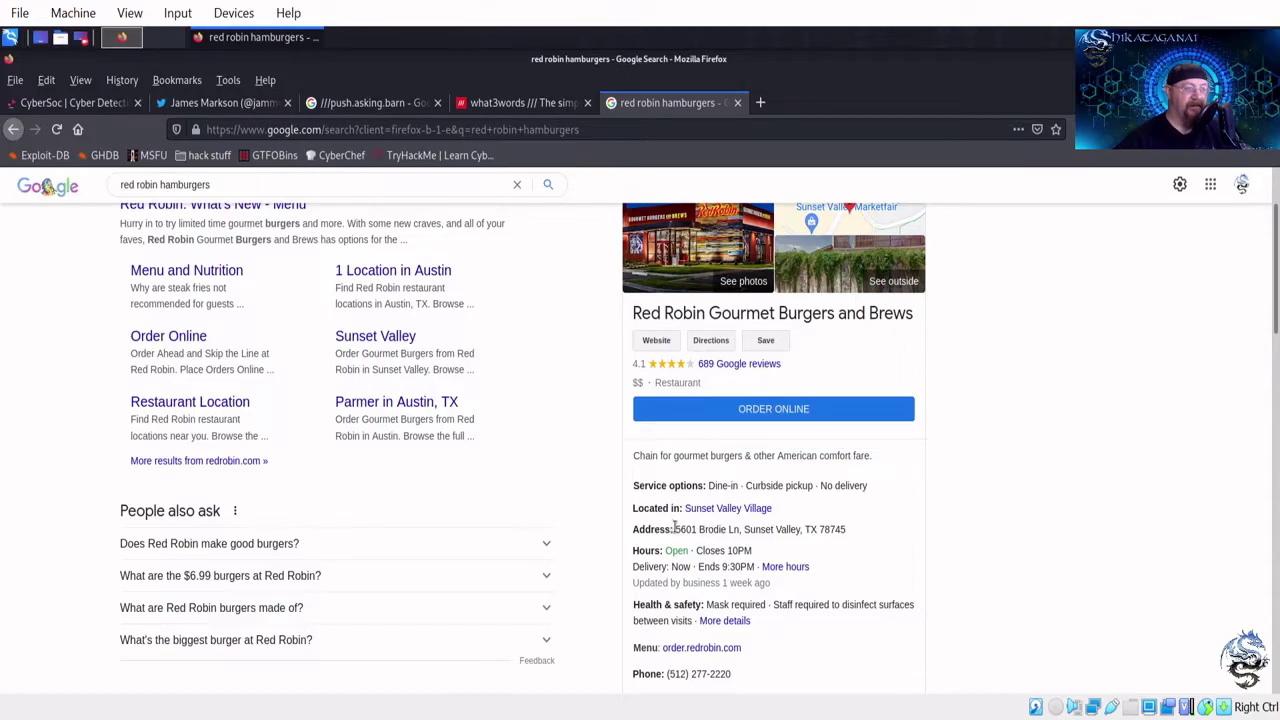
{"action": "left_click_drag", "start_coordinate": [677, 527], "coordinate": [848, 533]}
{"action": "right_click", "coordinate": [826, 531]}
{"action": "left_click", "coordinate": [836, 537]}
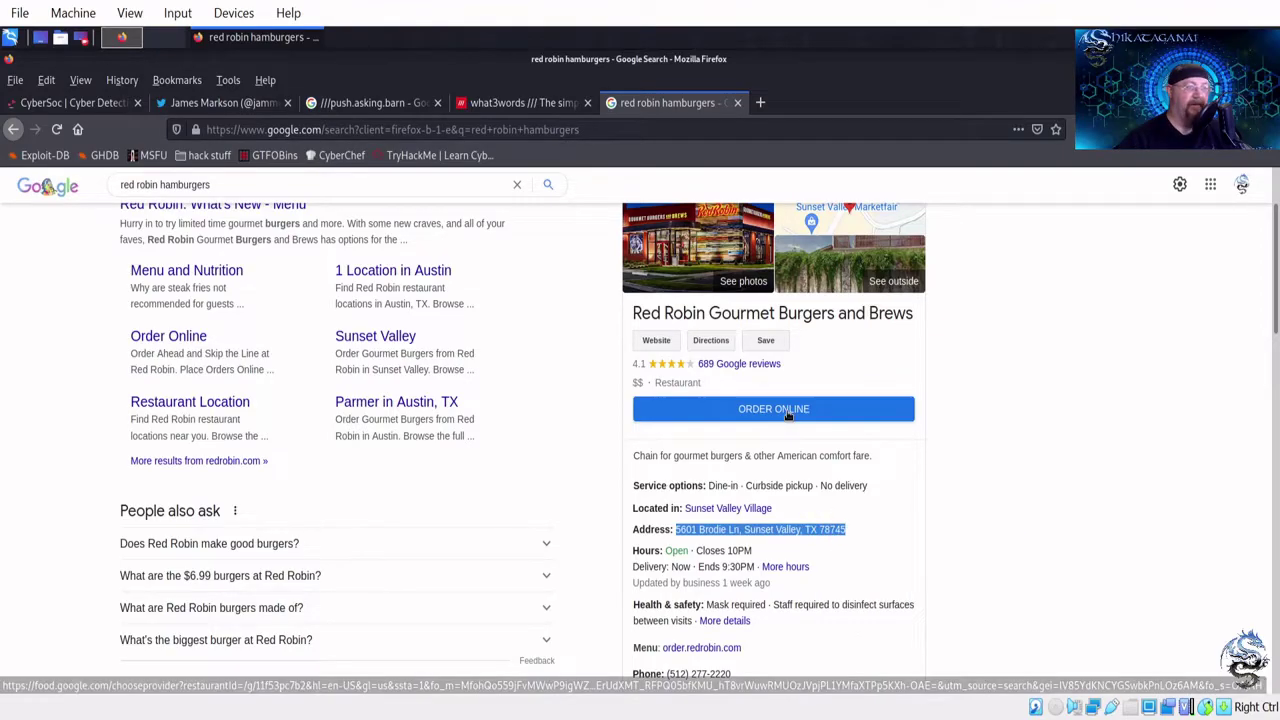
Accept the what3words cookie notice and search the copied 5601 Brodie Ln, Sunset Valley address
{"action": "left_click", "coordinate": [495, 102]}
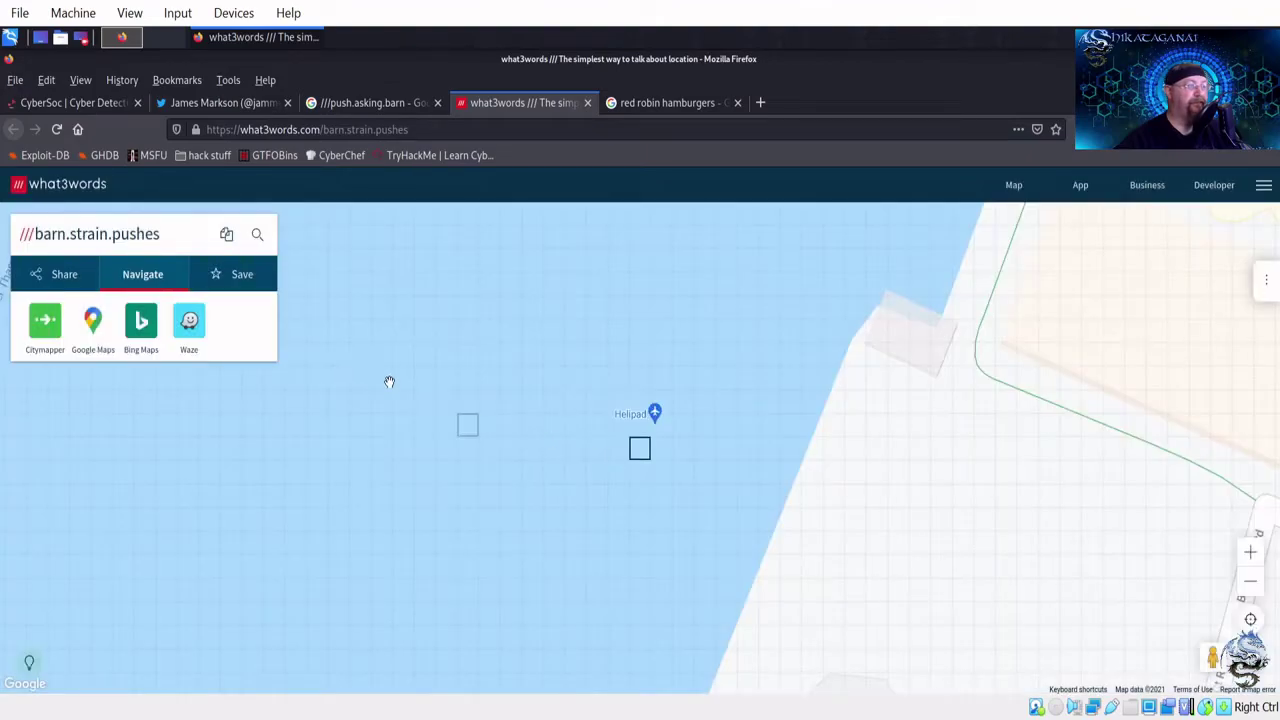
{"action": "left_click", "coordinate": [620, 474]}
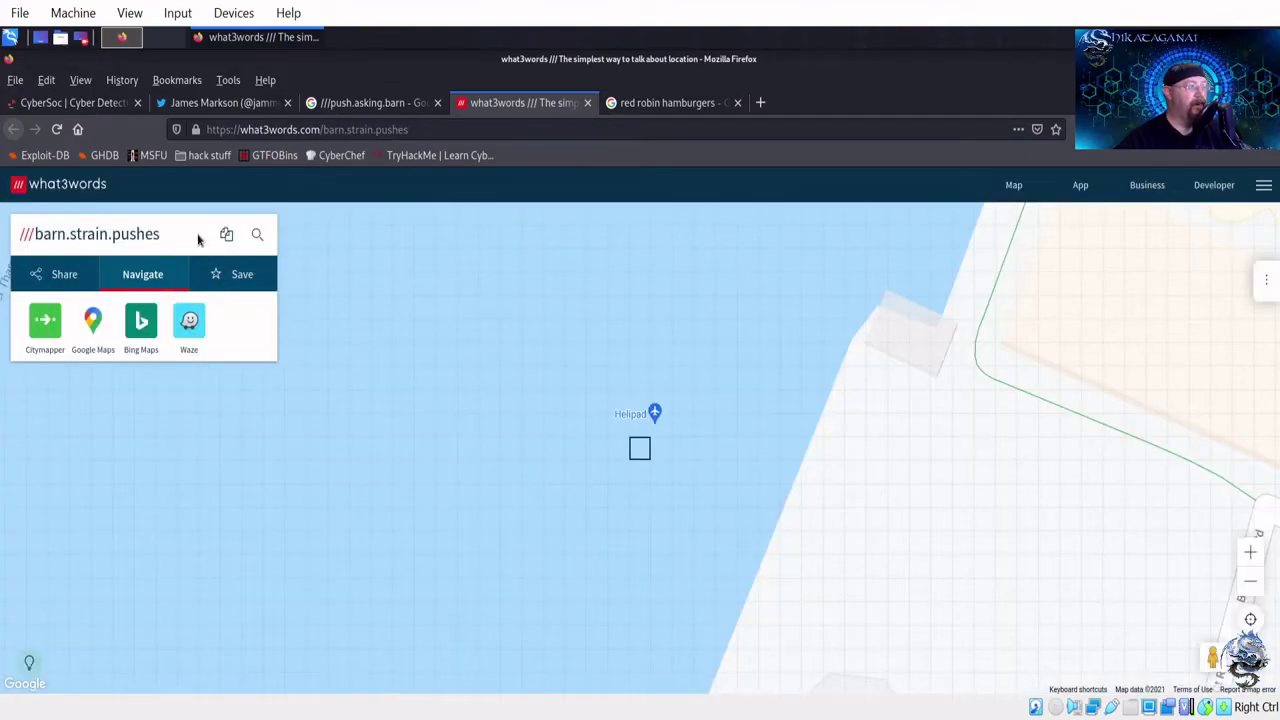
{"action": "left_click", "coordinate": [166, 236]}
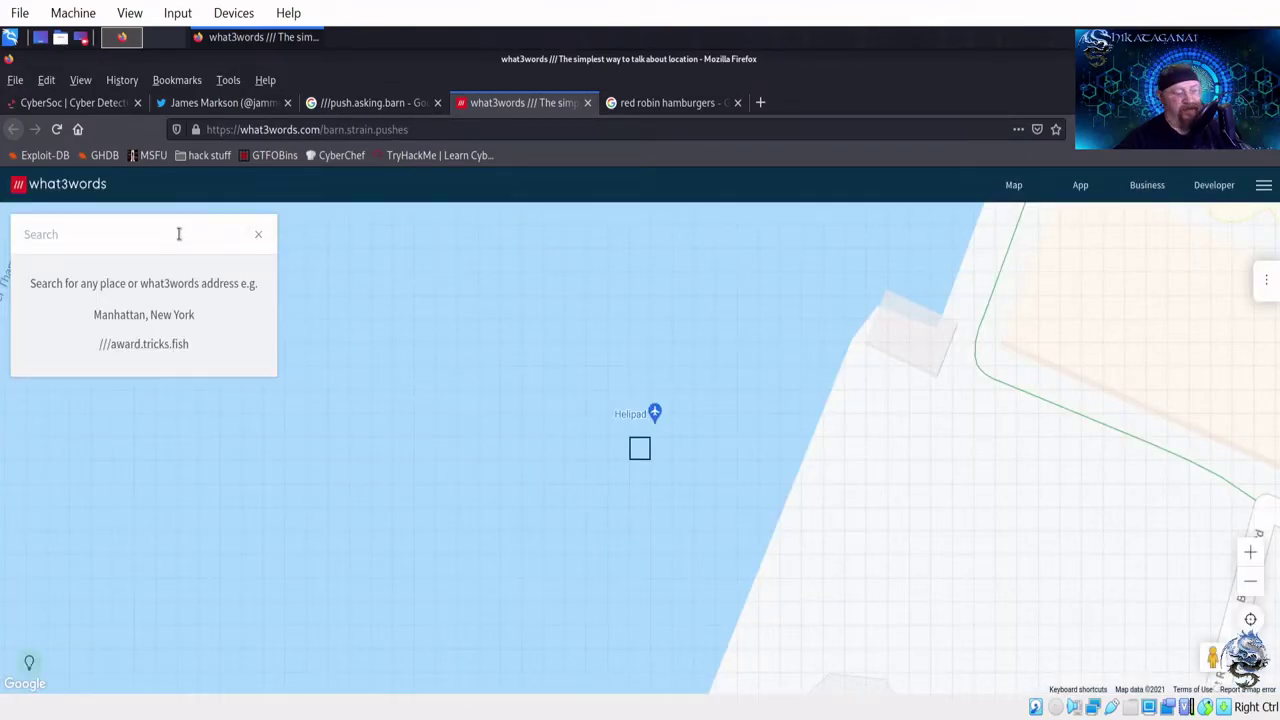
{"action": "key", "text": "ctrl+v"}
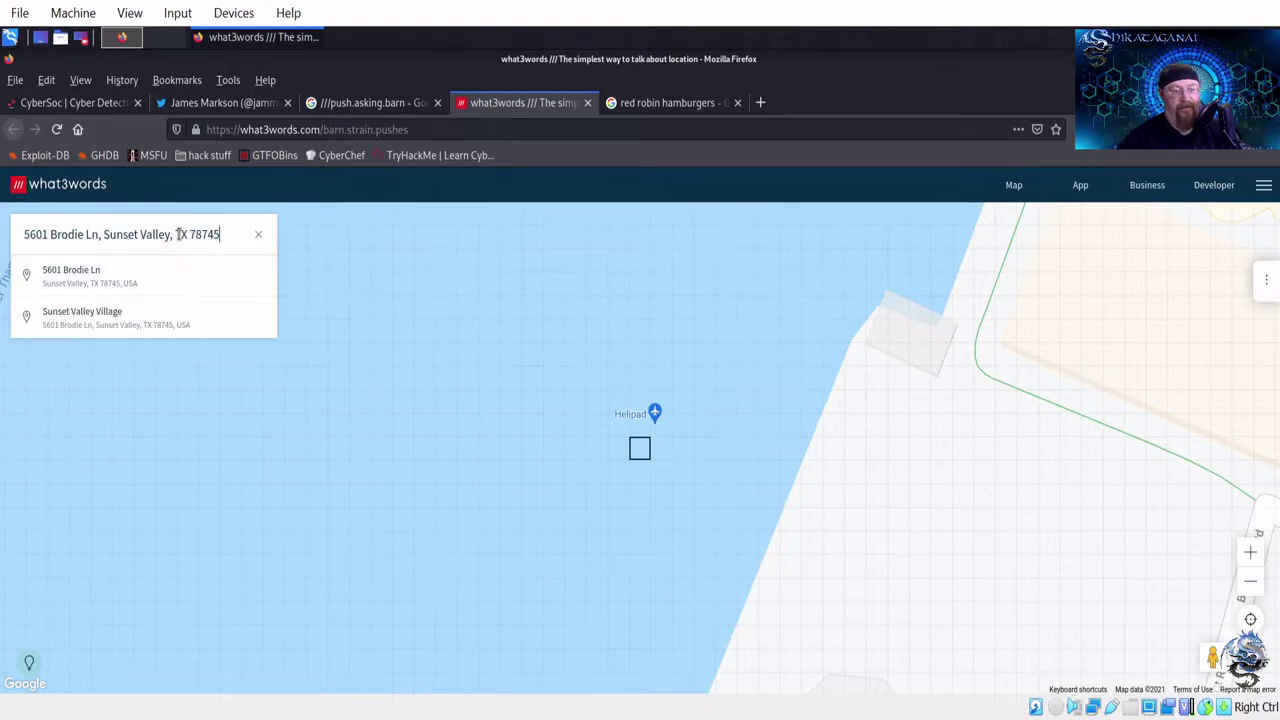
{"action": "key", "text": "Return"}
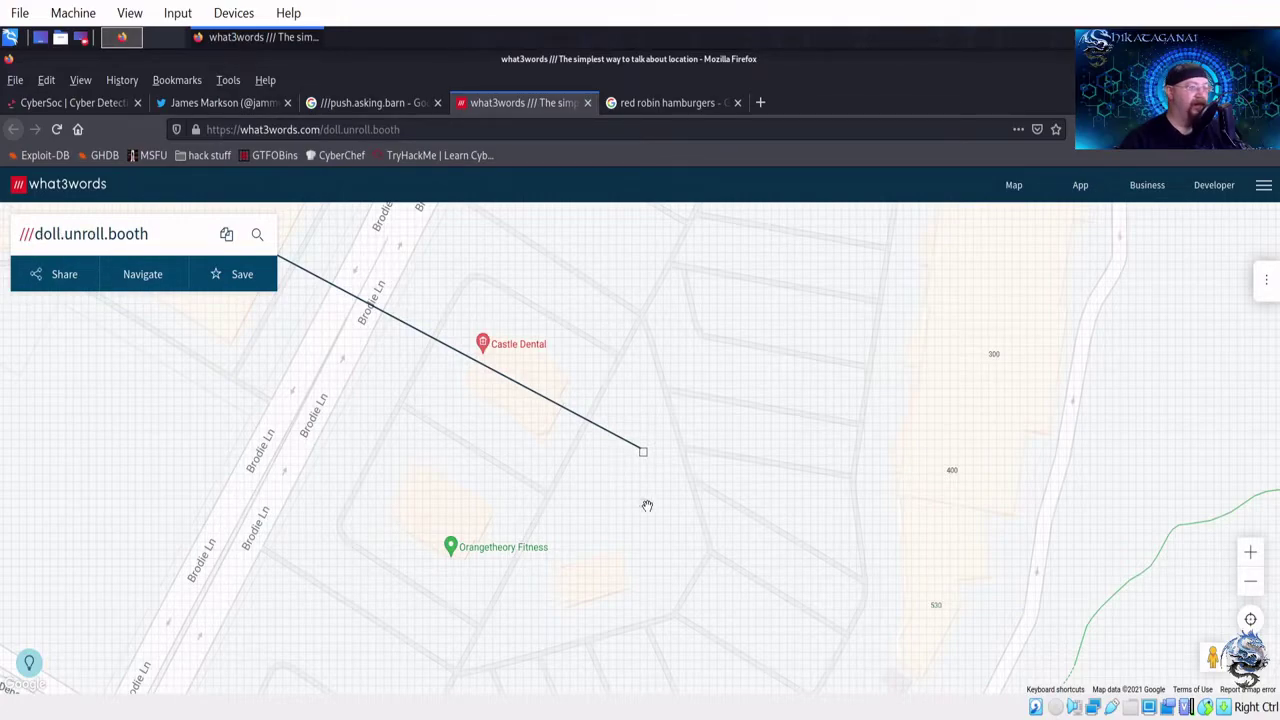
Zoom the map and pick ///original.ensemble.quibble, the square beside Orangetheory Fitness
{"action": "scroll", "coordinate": [665, 480], "scroll_direction": "up", "scroll_amount": 1}
{"action": "scroll", "coordinate": [665, 480], "scroll_direction": "up", "scroll_amount": 2}
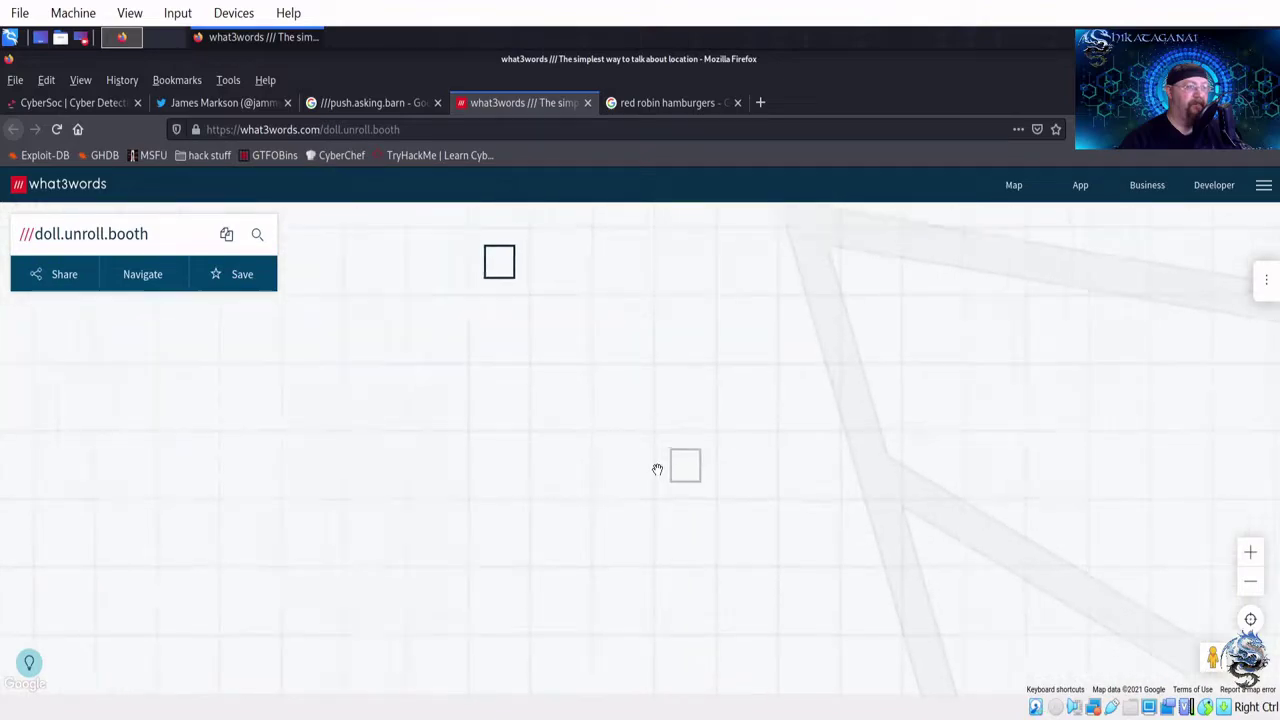
{"action": "scroll", "coordinate": [650, 466], "scroll_direction": "down", "scroll_amount": 1}
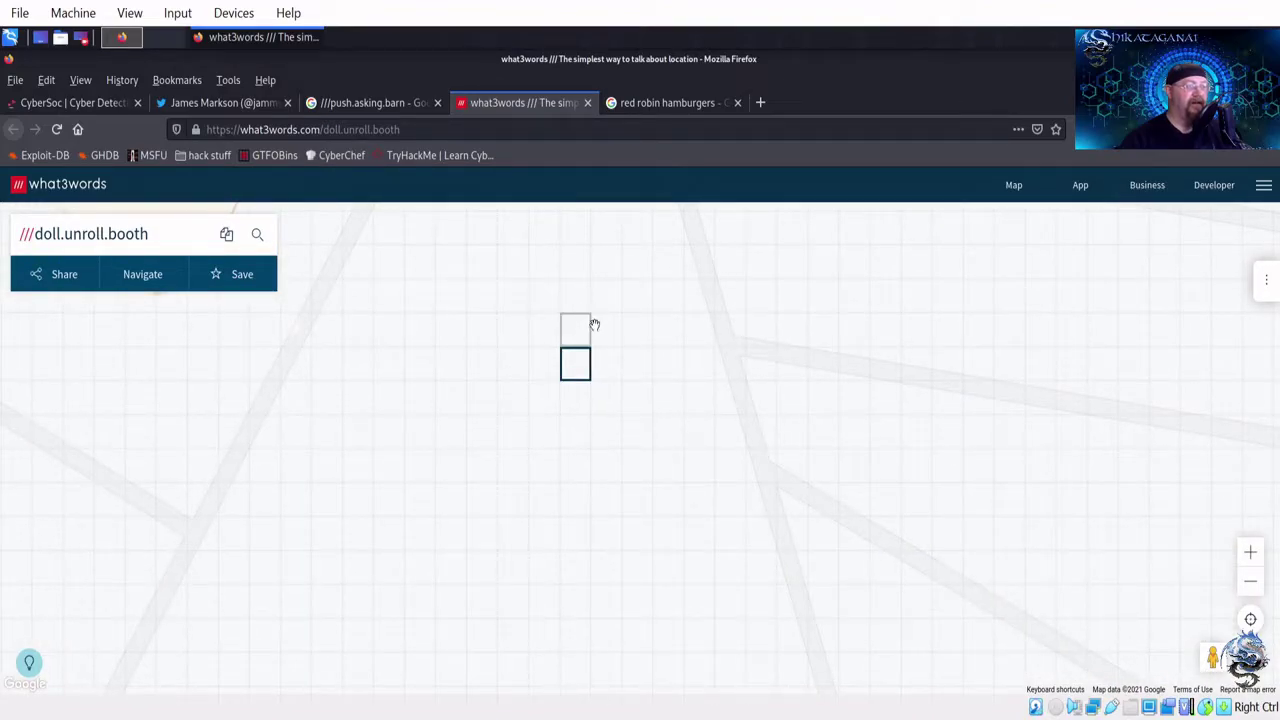
{"action": "scroll", "coordinate": [577, 463], "scroll_direction": "down", "scroll_amount": 2}
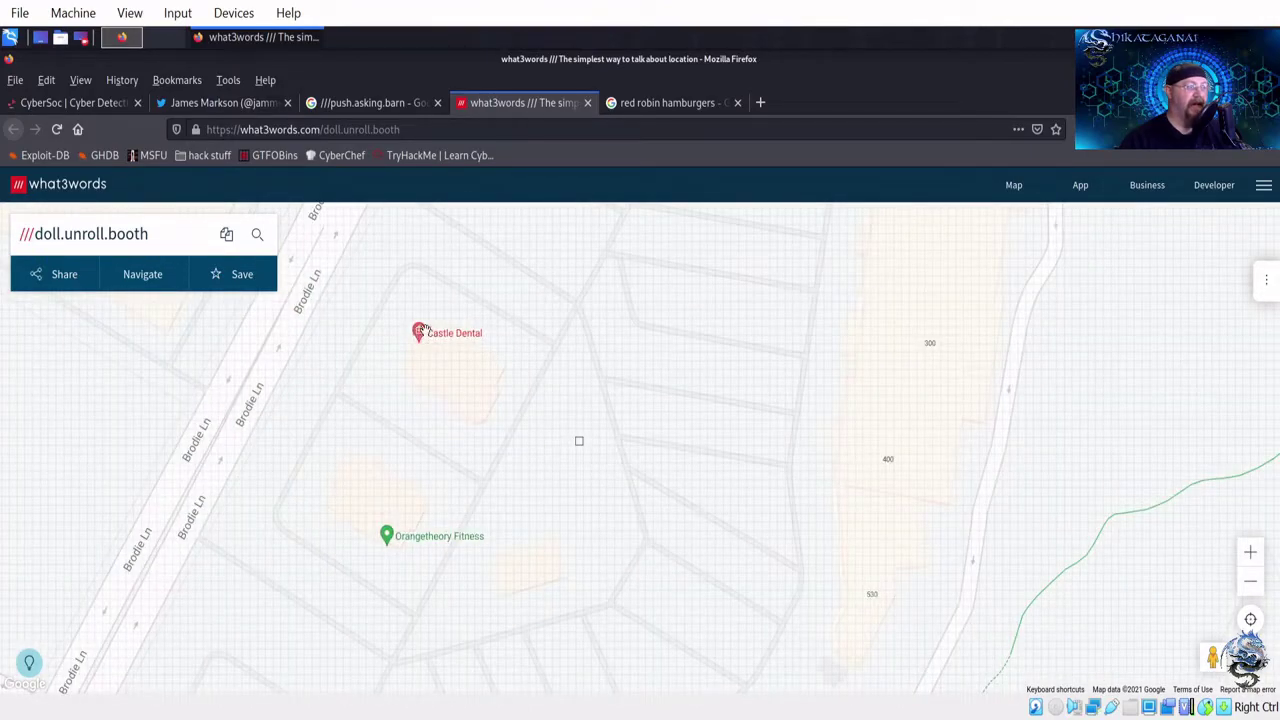
{"action": "left_click", "coordinate": [438, 346]}
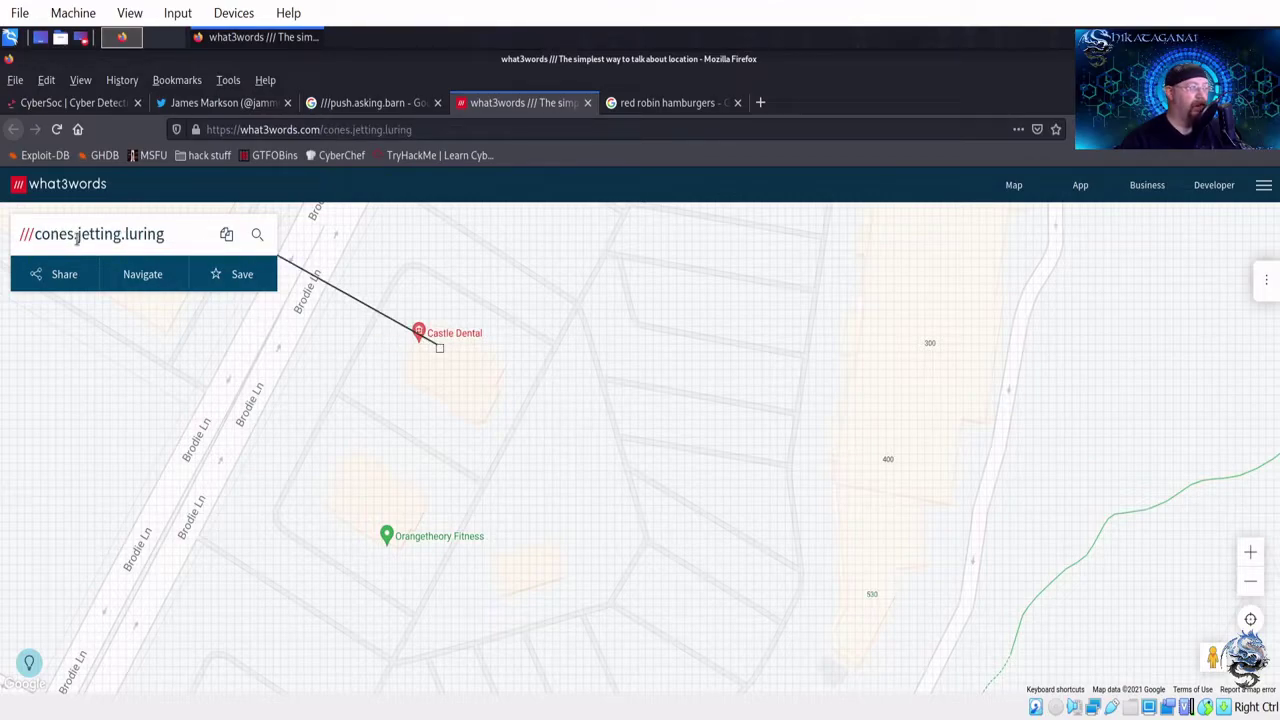
{"action": "left_click", "coordinate": [422, 520]}
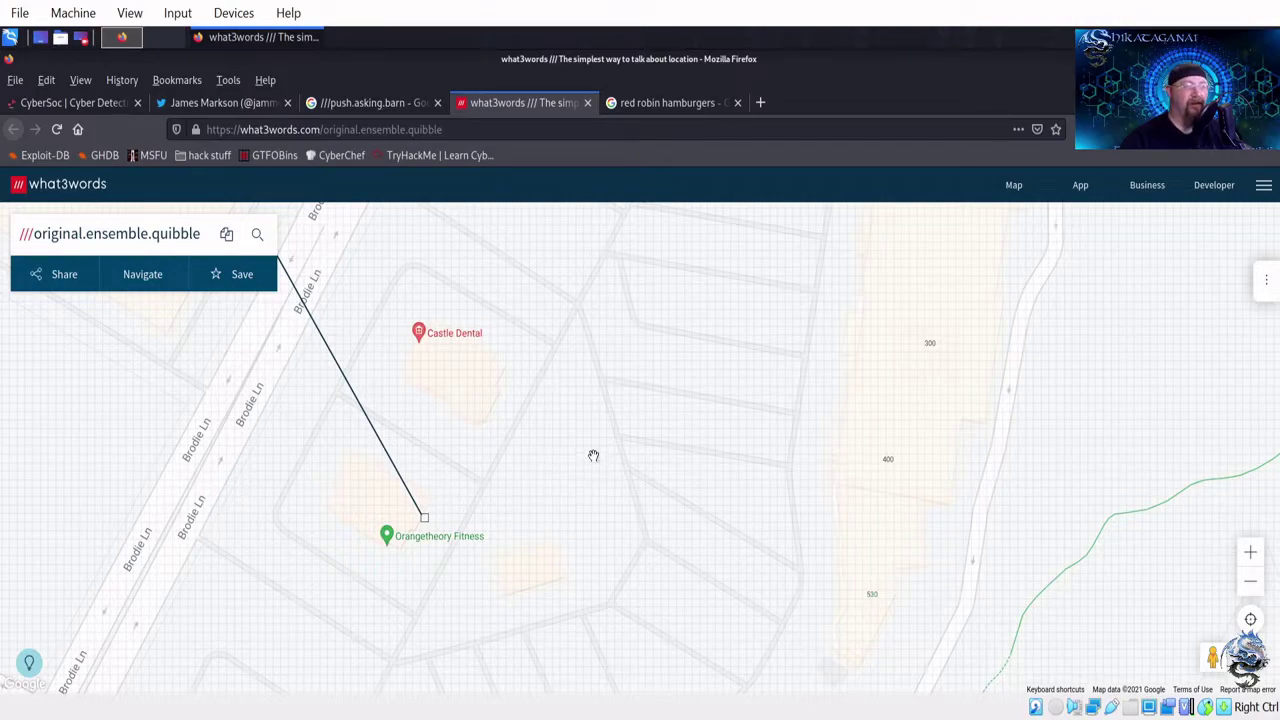
Close the red robin hamburgers tab and copy ///push.asking.barn from the Google search box
{"action": "left_click", "coordinate": [737, 102]}
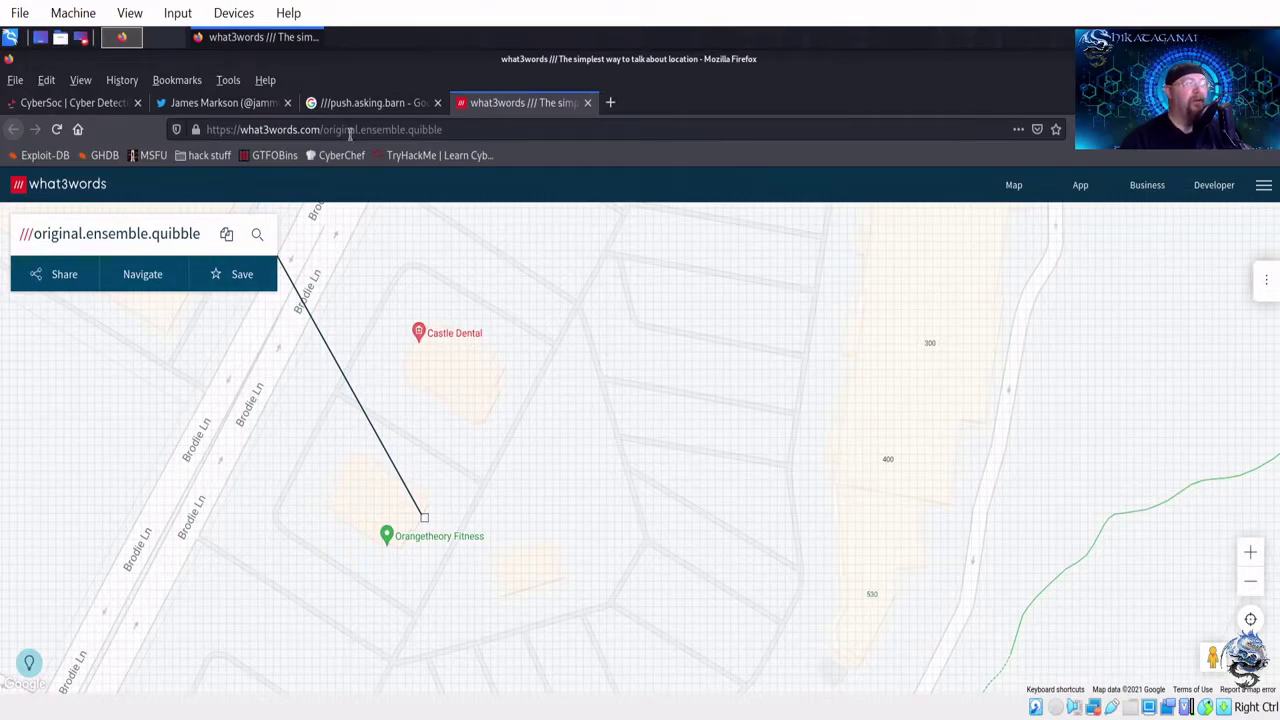
{"action": "left_click", "coordinate": [420, 108]}
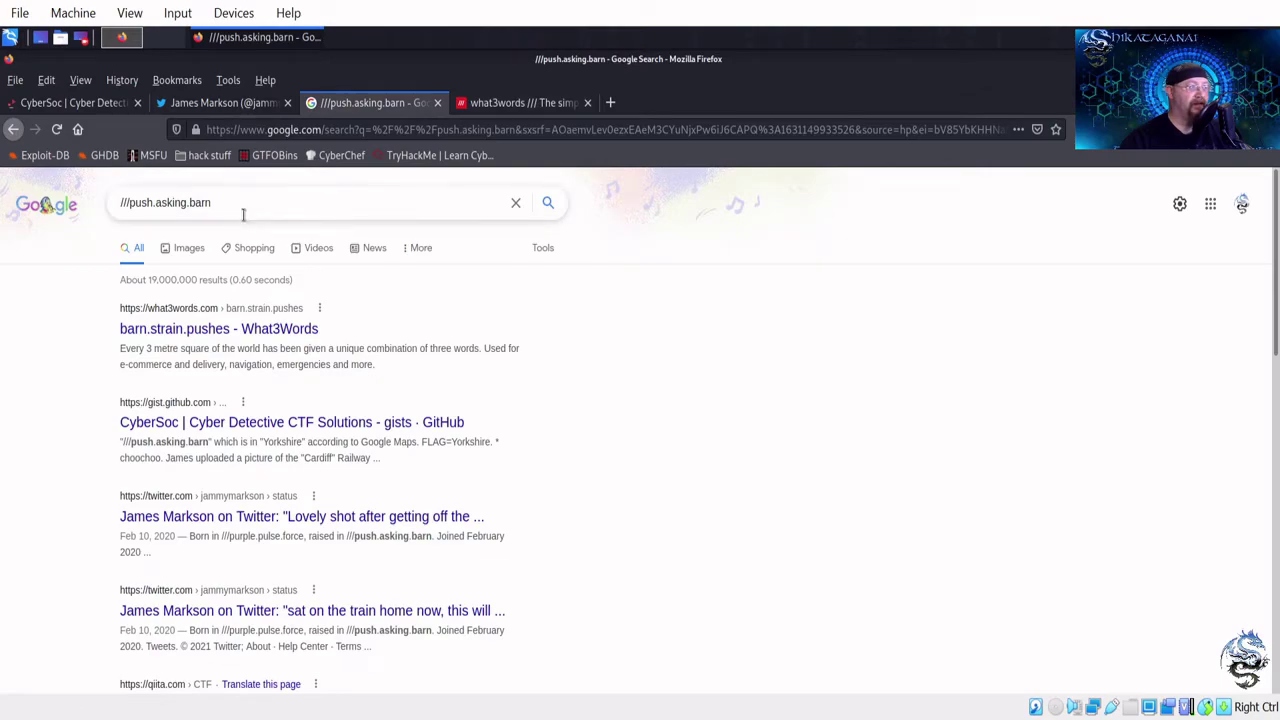
{"action": "left_click_drag", "start_coordinate": [225, 203], "coordinate": [110, 202]}
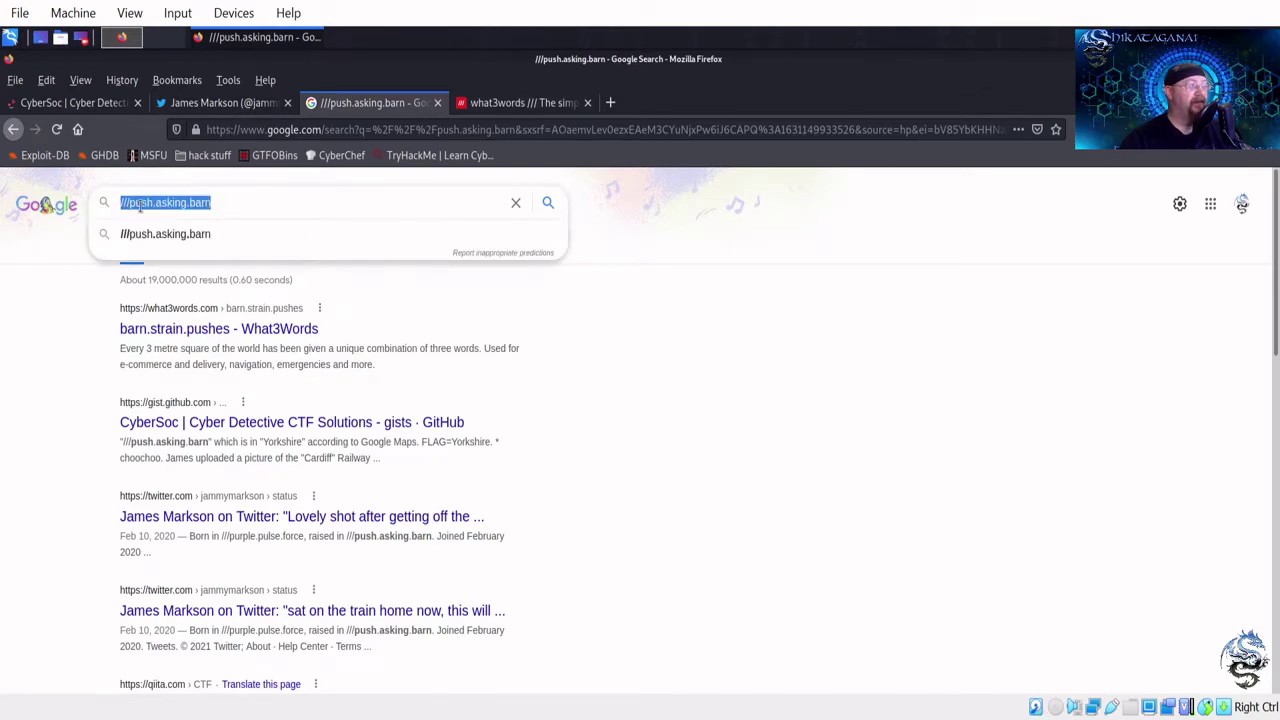
{"action": "right_click", "coordinate": [140, 206]}
{"action": "left_click", "coordinate": [190, 257]}
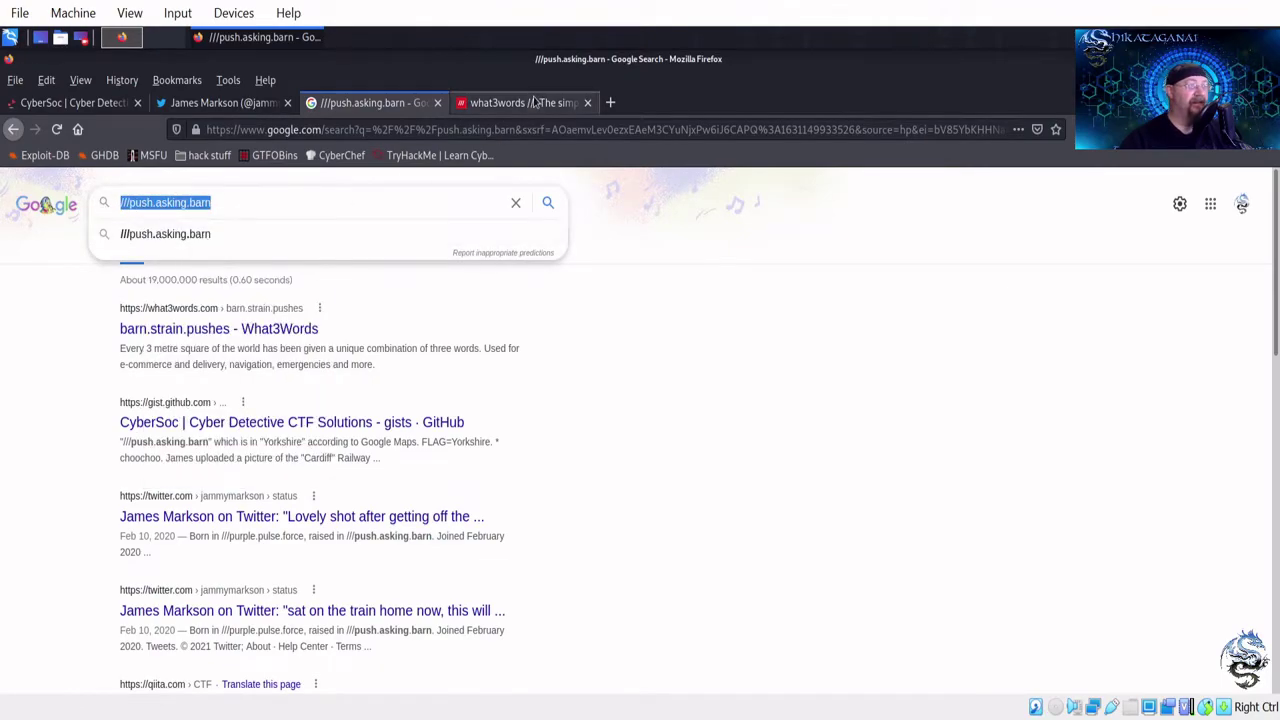
Replace the what3words search with ///push.asking.barn and view its square beside York railway station
{"action": "key", "text": "ctrl+Tab"}
{"action": "left_click_drag", "start_coordinate": [203, 235], "coordinate": [12, 235]}
{"action": "key", "text": "BackSpace"}
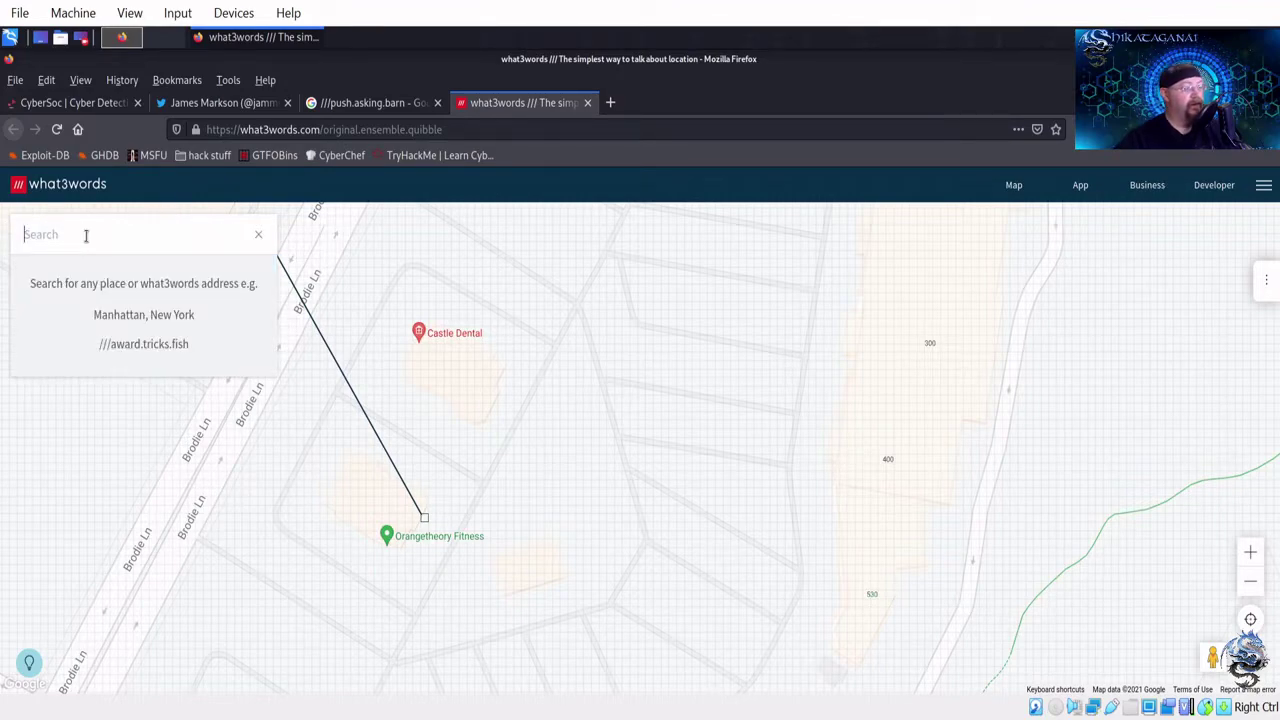
{"action": "key", "text": "ctrl+v"}
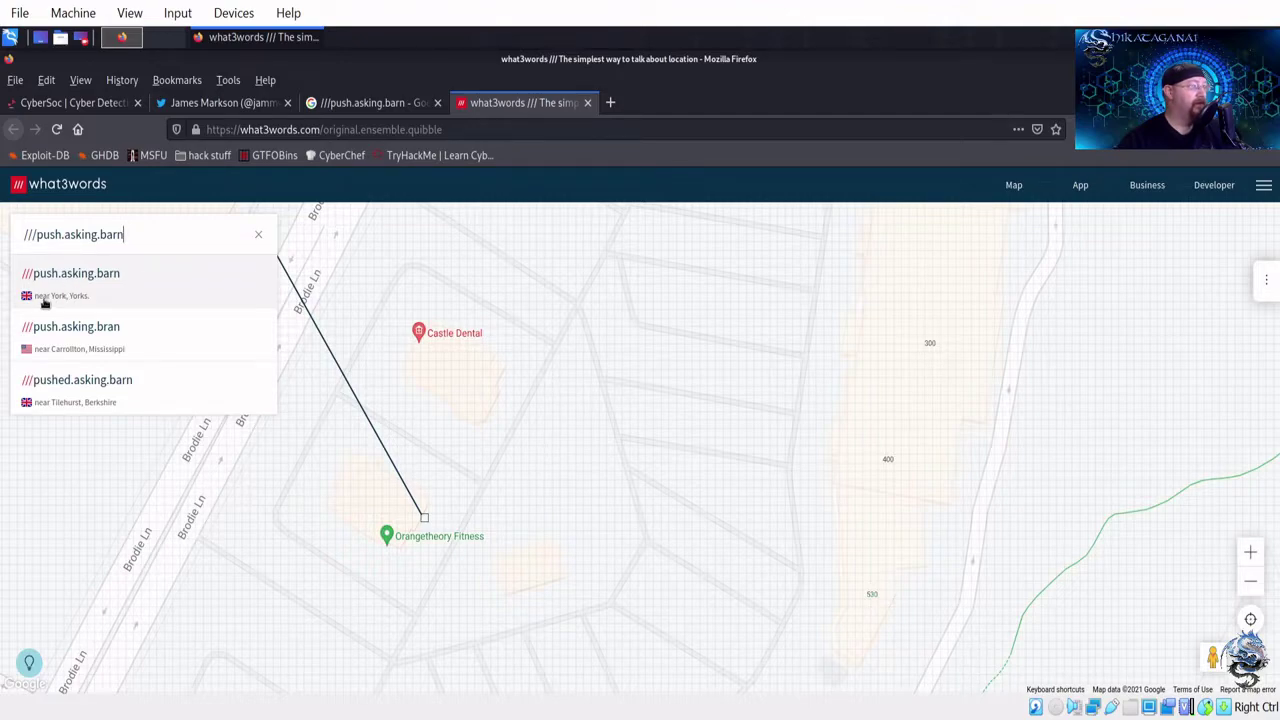
{"action": "left_click", "coordinate": [90, 302]}
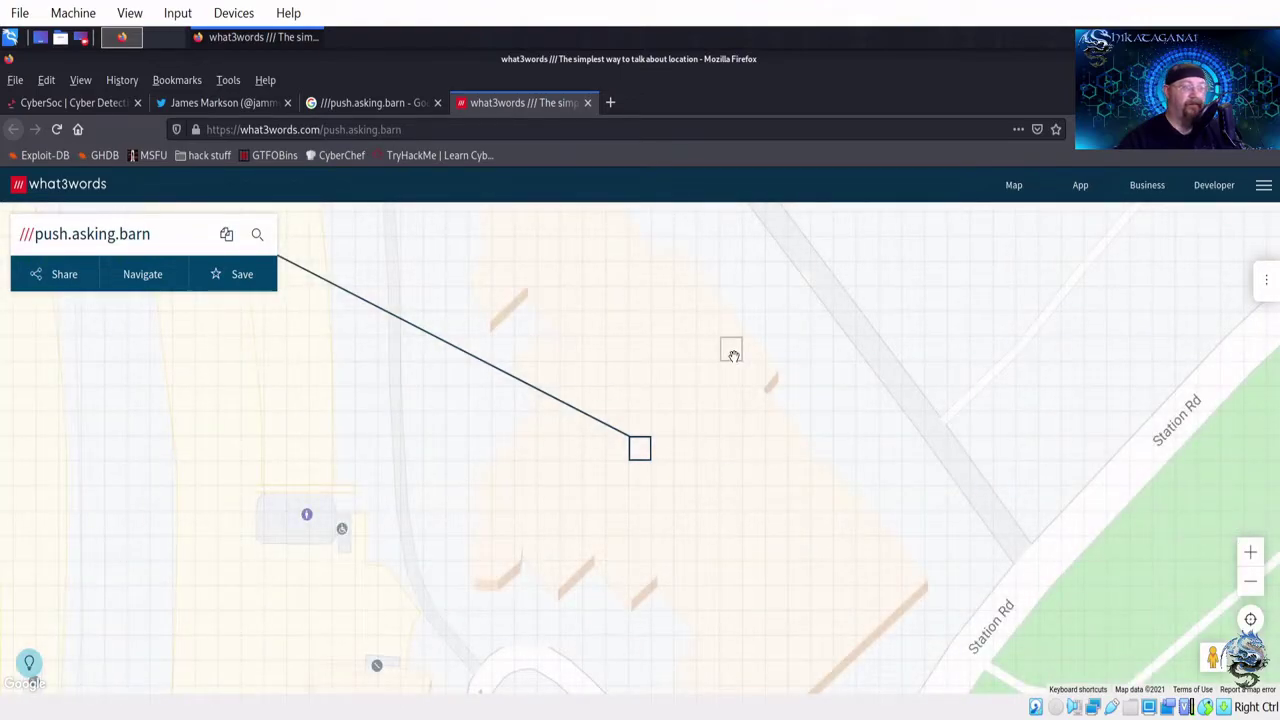
{"action": "scroll", "coordinate": [731, 349], "scroll_direction": "down", "scroll_amount": 3}
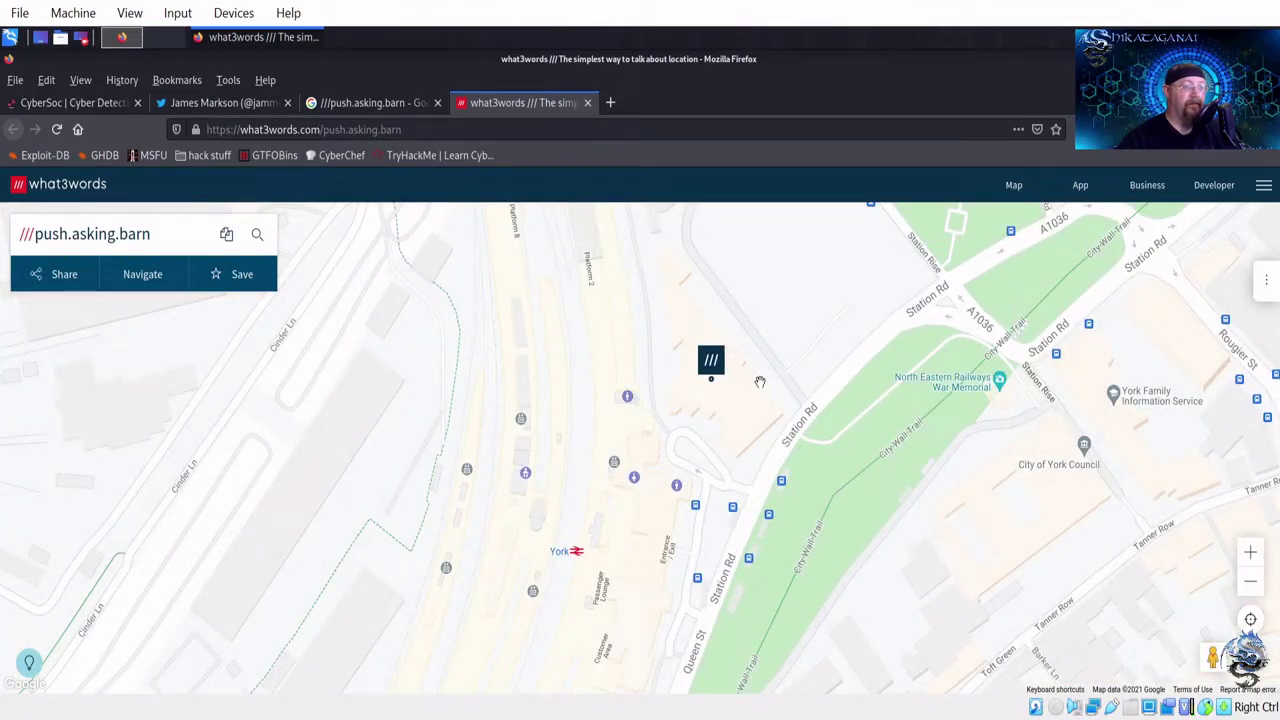
{"action": "scroll", "coordinate": [760, 382], "scroll_direction": "down", "scroll_amount": 2}
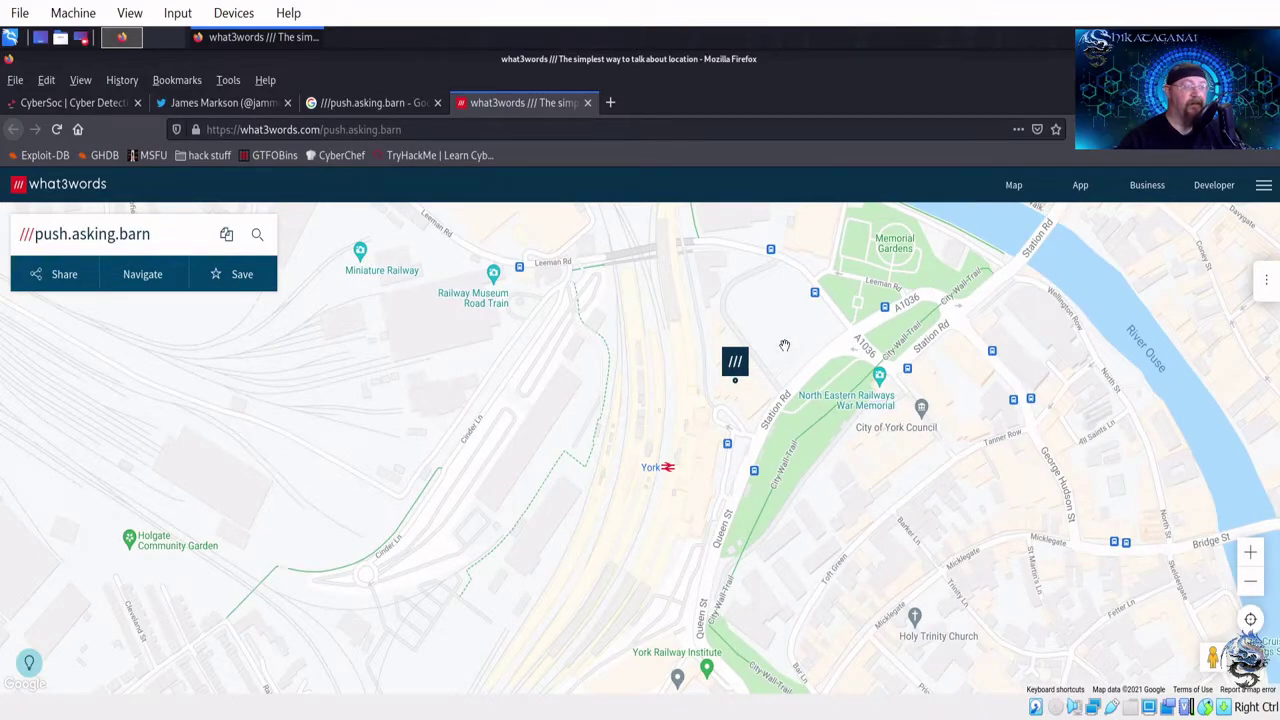
{"action": "scroll", "coordinate": [760, 391], "scroll_direction": "up", "scroll_amount": 3}
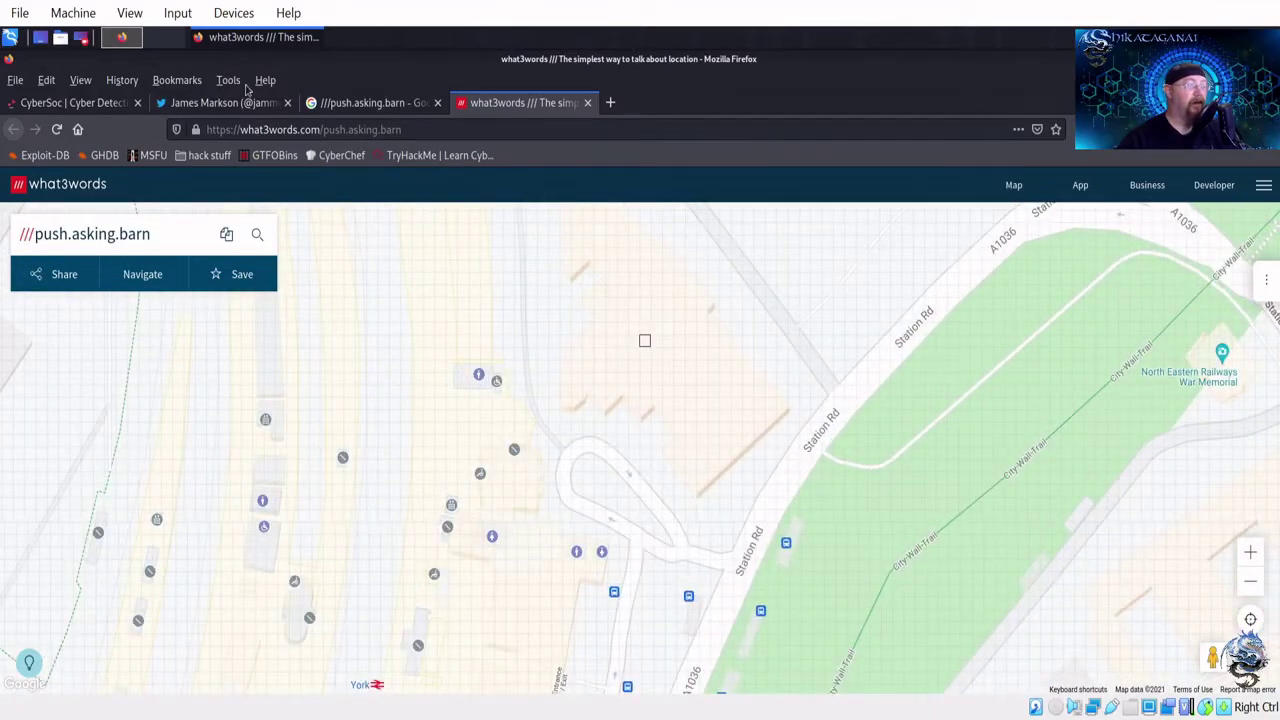
Submit York as the growingup challenge flag and close the solved challenge
{"action": "left_click", "coordinate": [75, 102]}
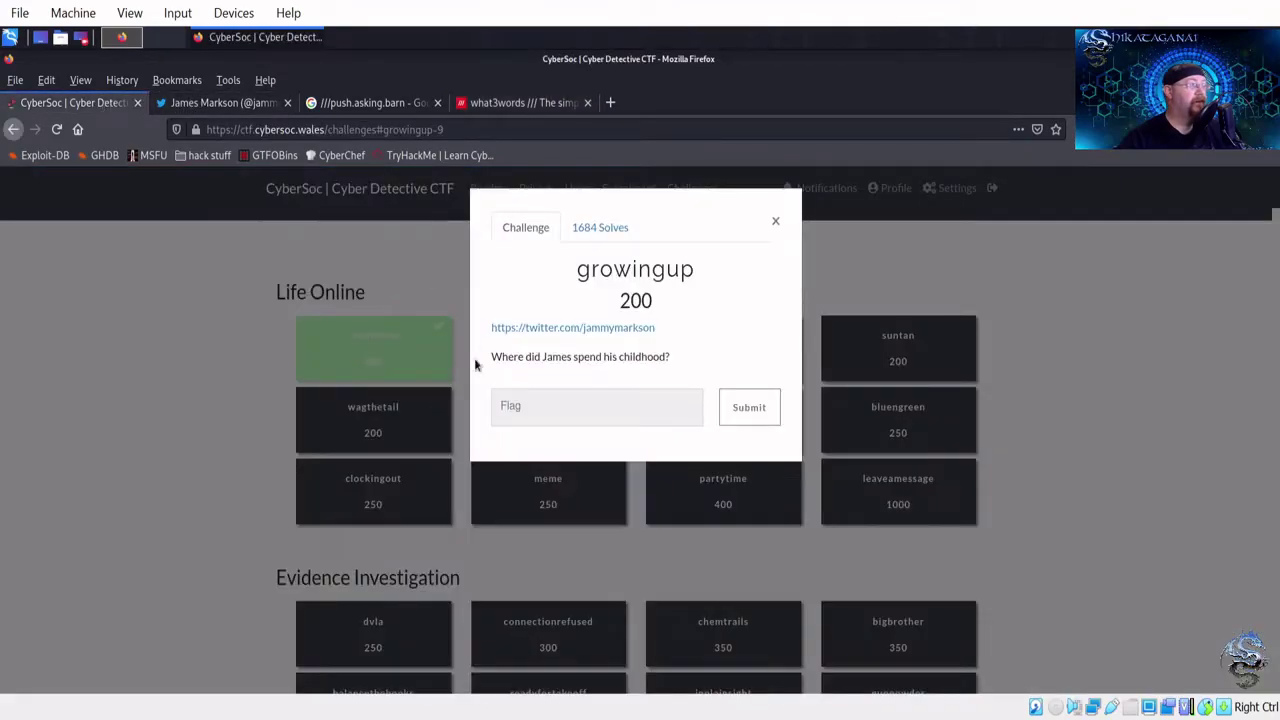
{"action": "left_click", "coordinate": [580, 400]}
{"action": "type", "text": "York"}
{"action": "key", "text": "Return"}
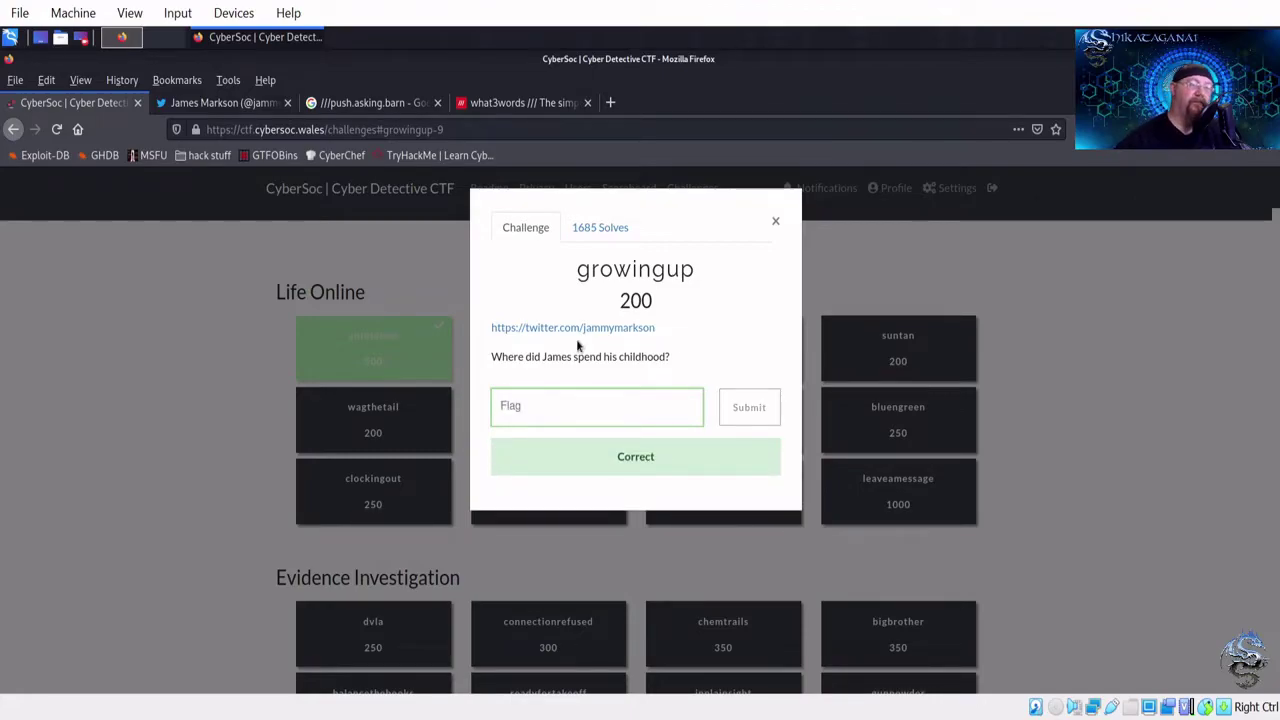
{"action": "left_click", "coordinate": [775, 221]}
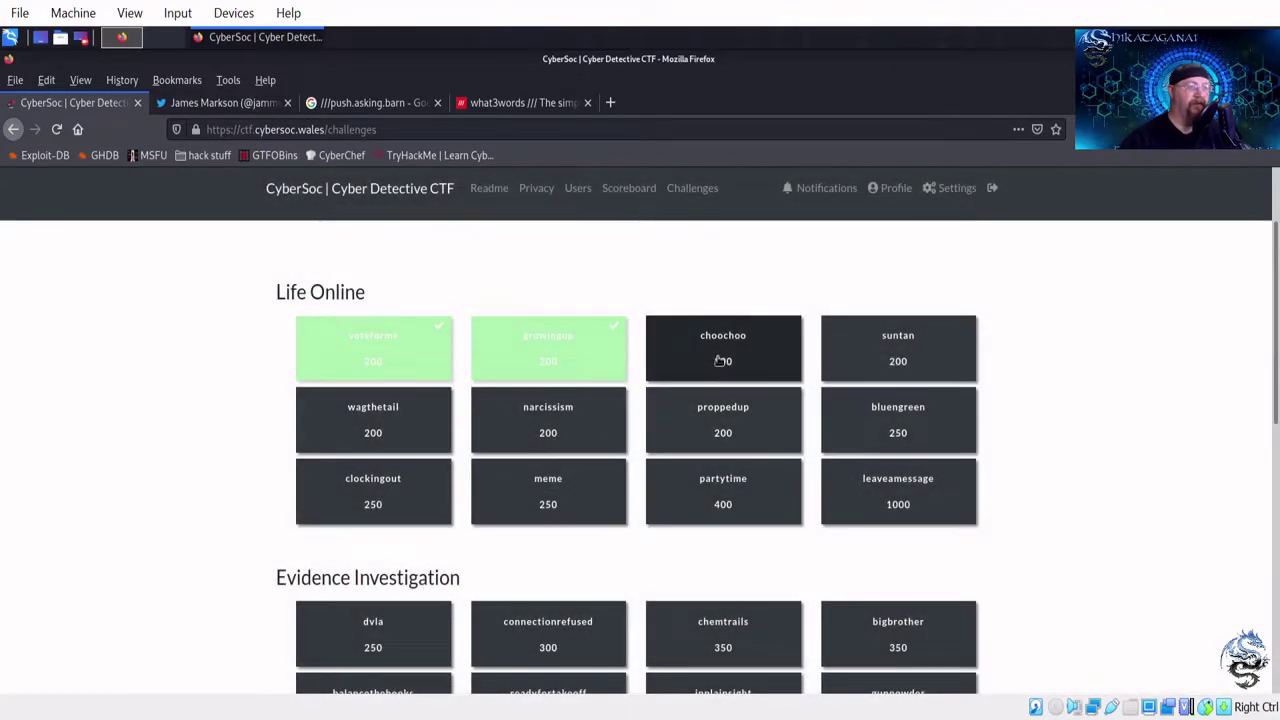
{"action": "left_click", "coordinate": [798, 320]}
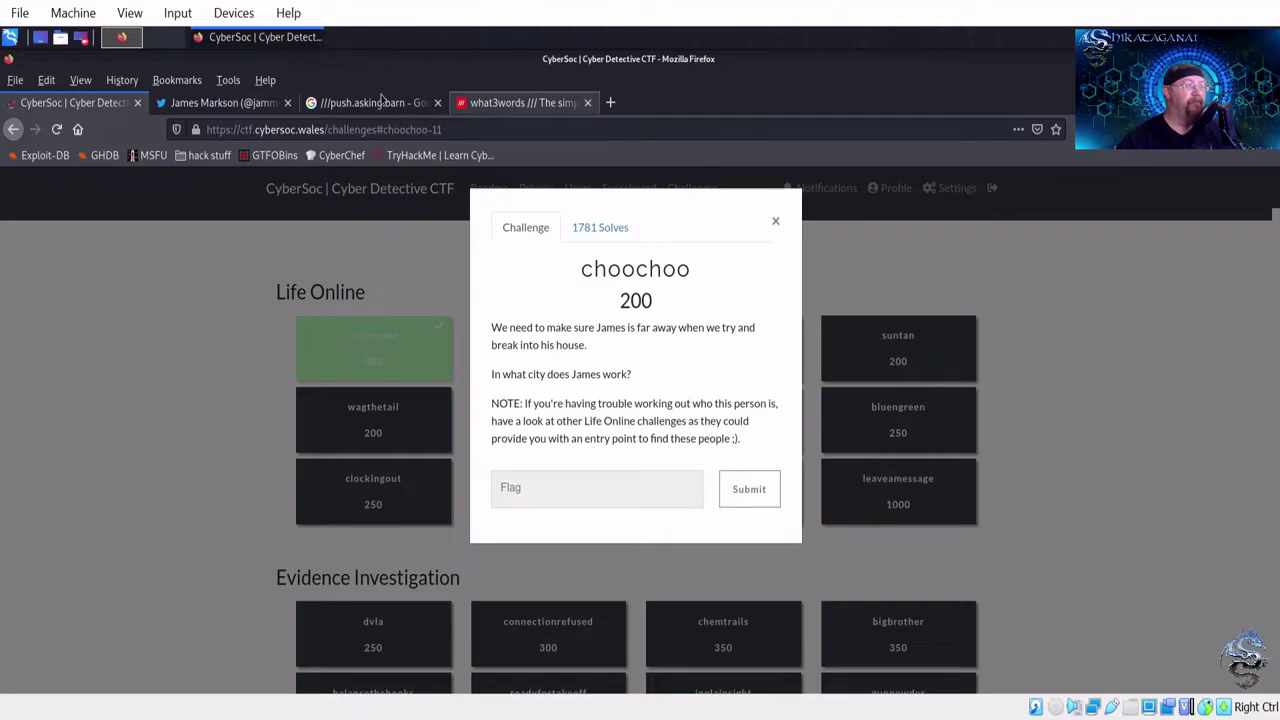
Go back to the target's Twitter profile to find where they work
{"action": "left_click", "coordinate": [225, 102]}
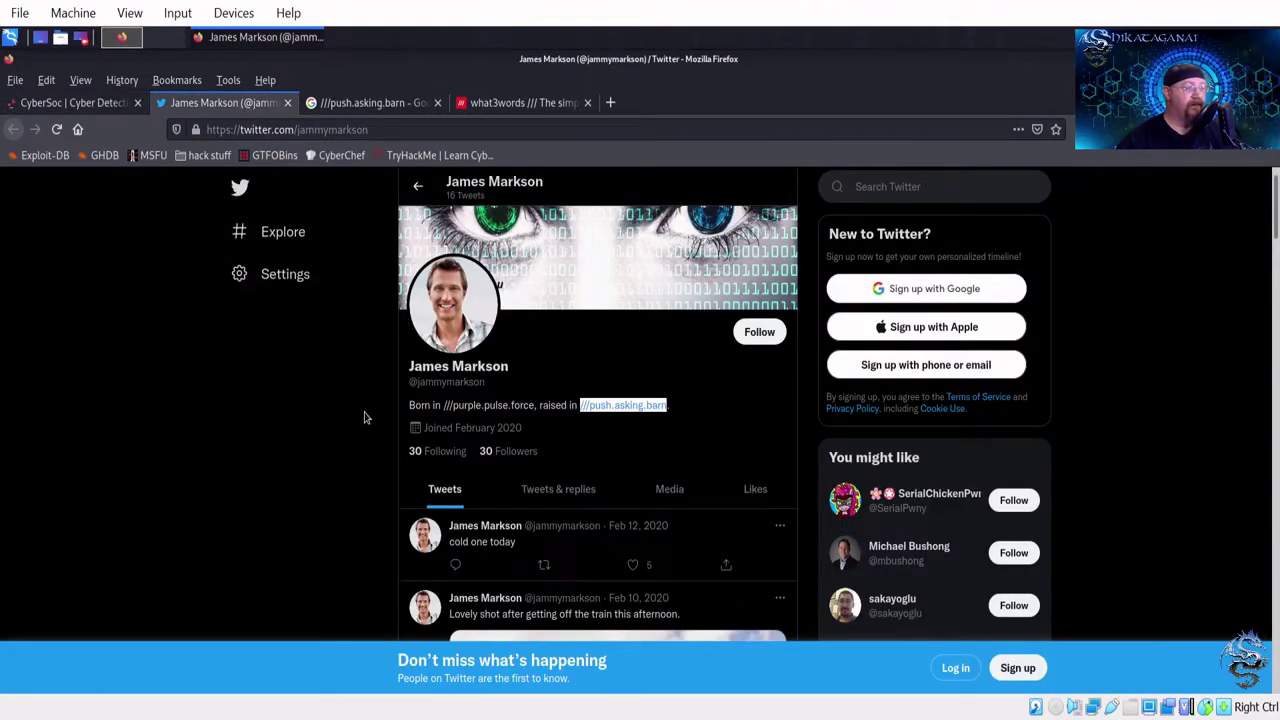
Scroll the timeline and inspect the 'Just finished work' tweet, then return to the profile
{"action": "scroll", "coordinate": [364, 418], "scroll_direction": "down", "scroll_amount": 3}
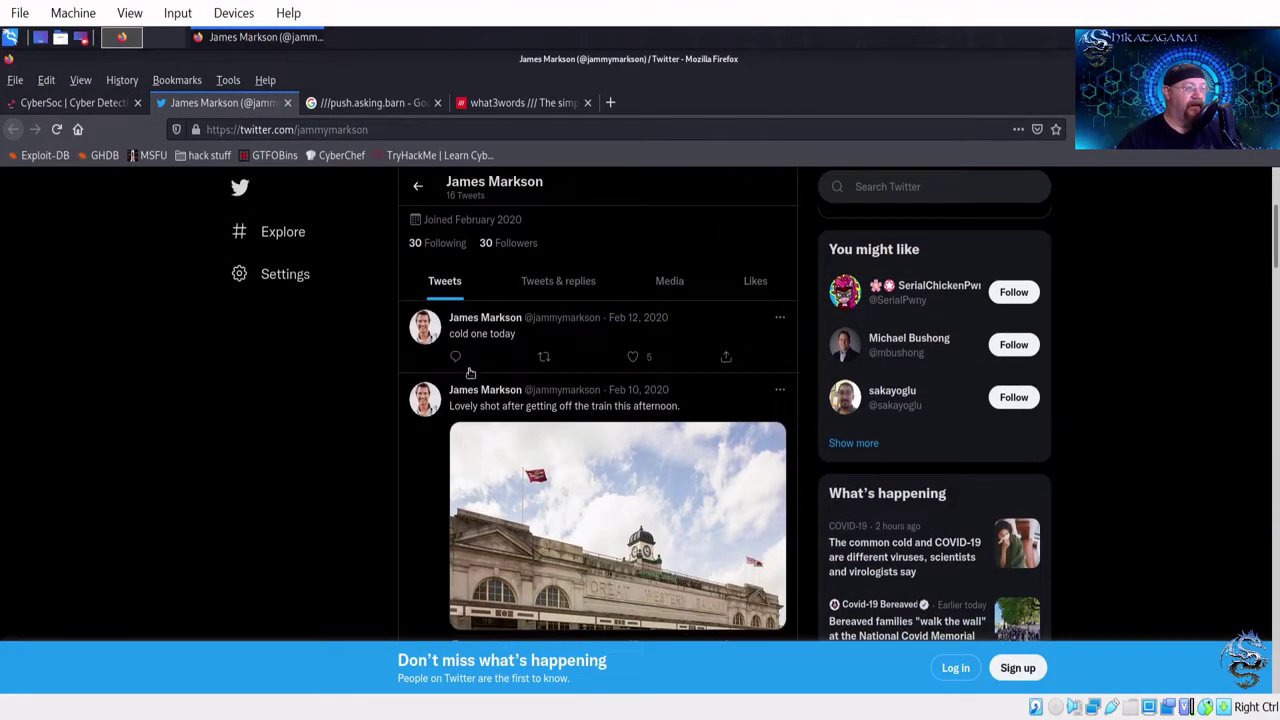
{"action": "scroll", "coordinate": [491, 348], "scroll_direction": "down", "scroll_amount": 1}
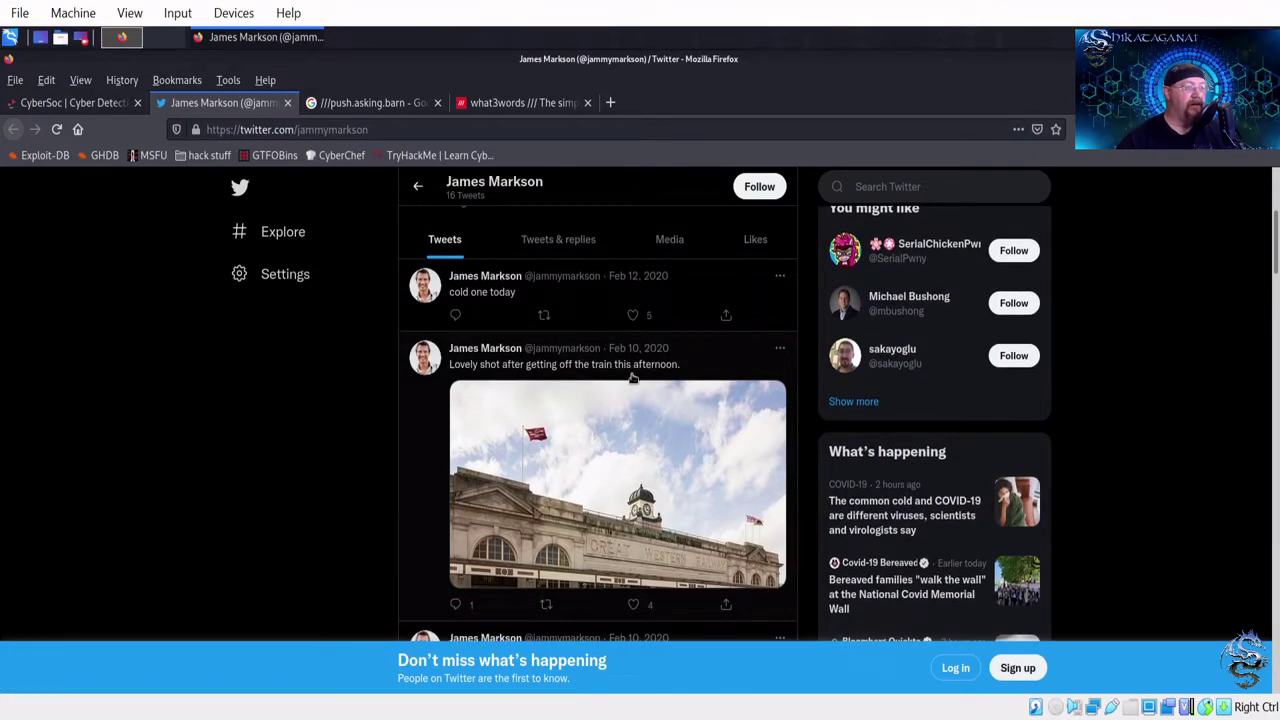
{"action": "scroll", "coordinate": [628, 384], "scroll_direction": "down", "scroll_amount": 3}
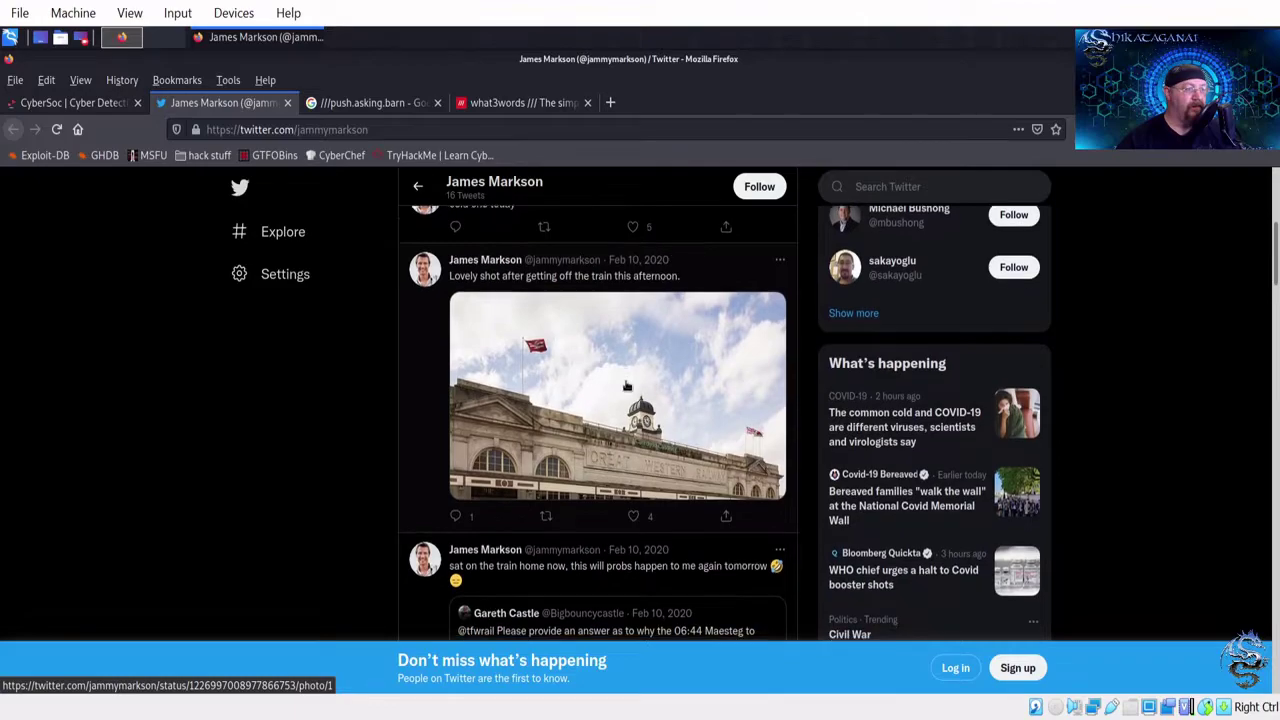
{"action": "scroll", "coordinate": [560, 400], "scroll_direction": "down", "scroll_amount": 2}
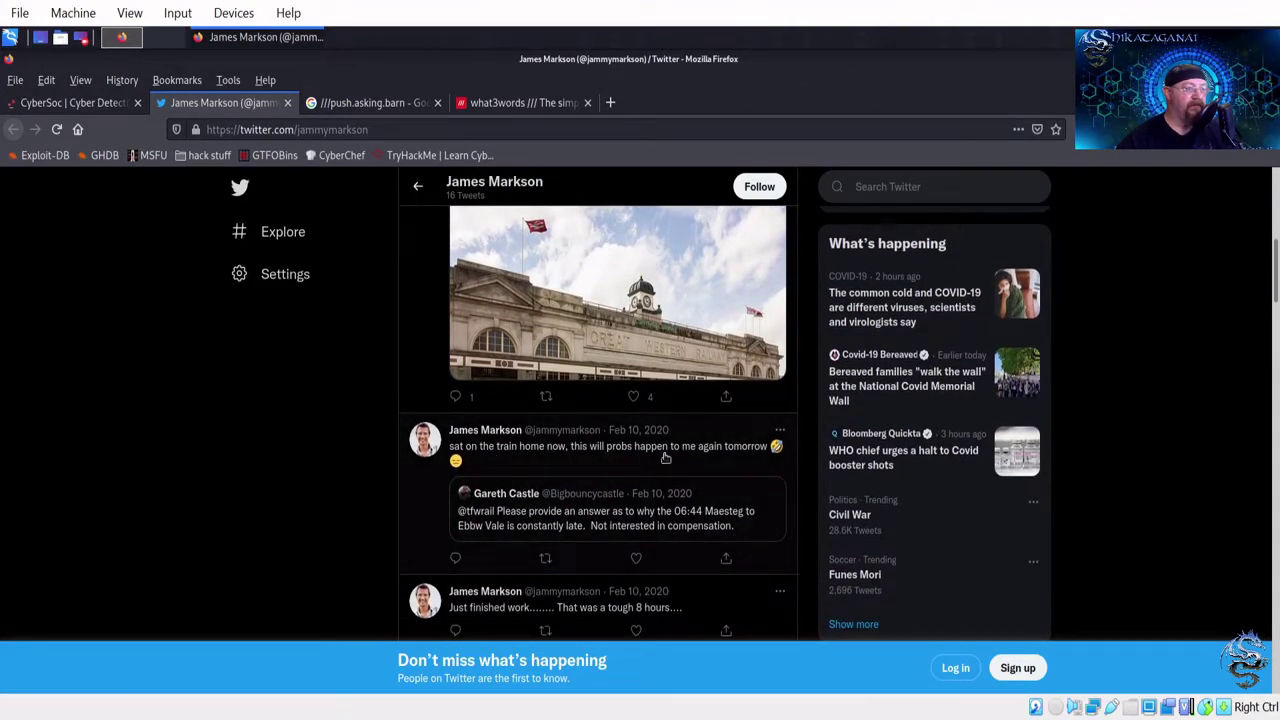
{"action": "scroll", "coordinate": [598, 452], "scroll_direction": "down", "scroll_amount": 2}
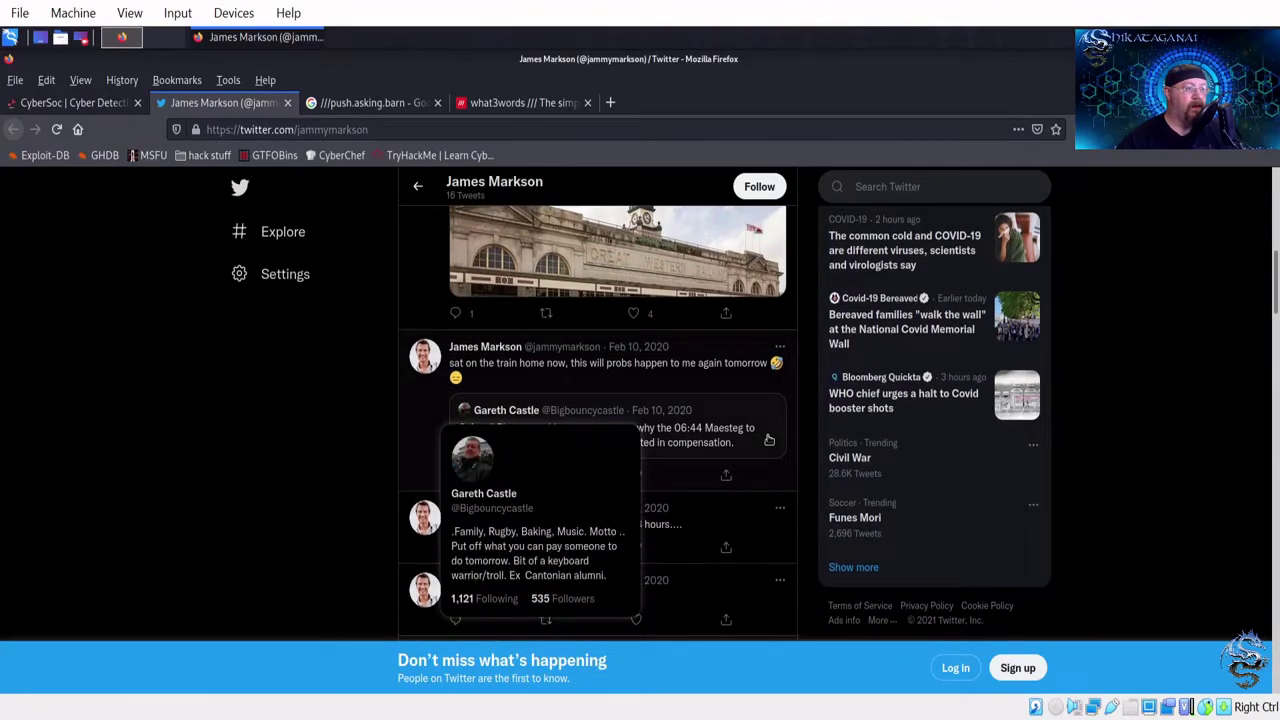
{"action": "scroll", "coordinate": [752, 438], "scroll_direction": "down", "scroll_amount": 2}
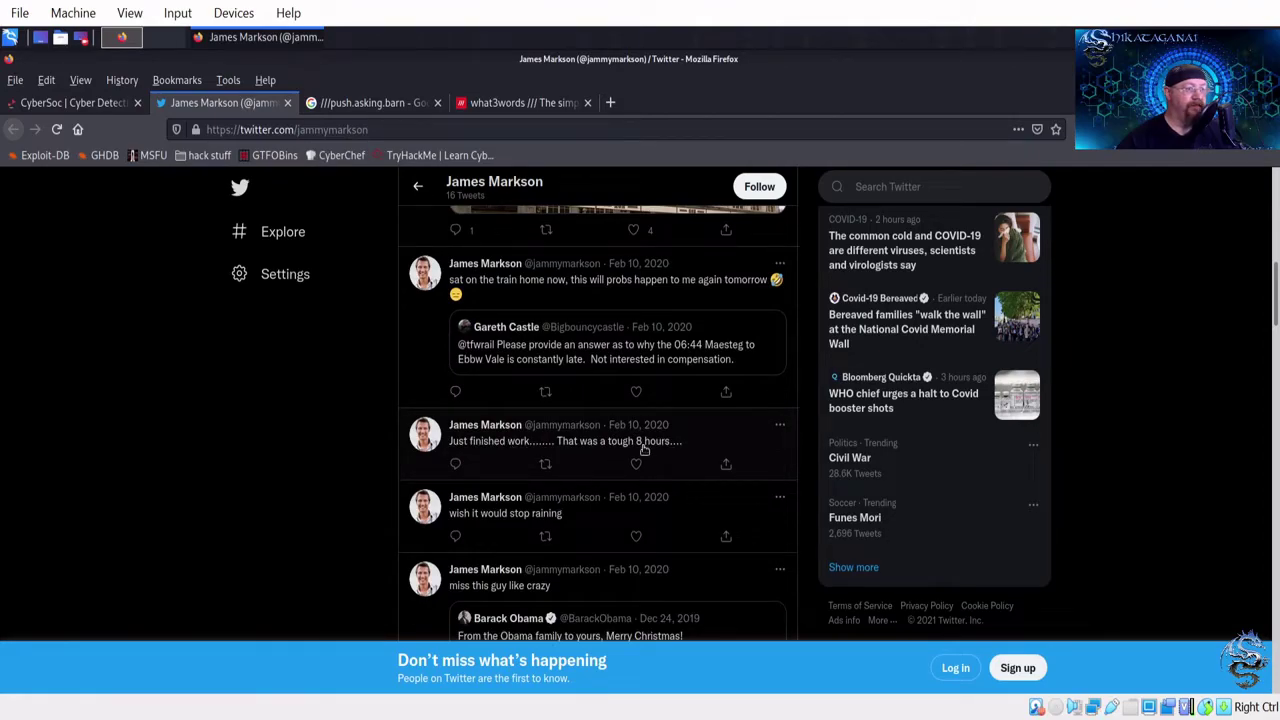
{"action": "left_click", "coordinate": [596, 450]}
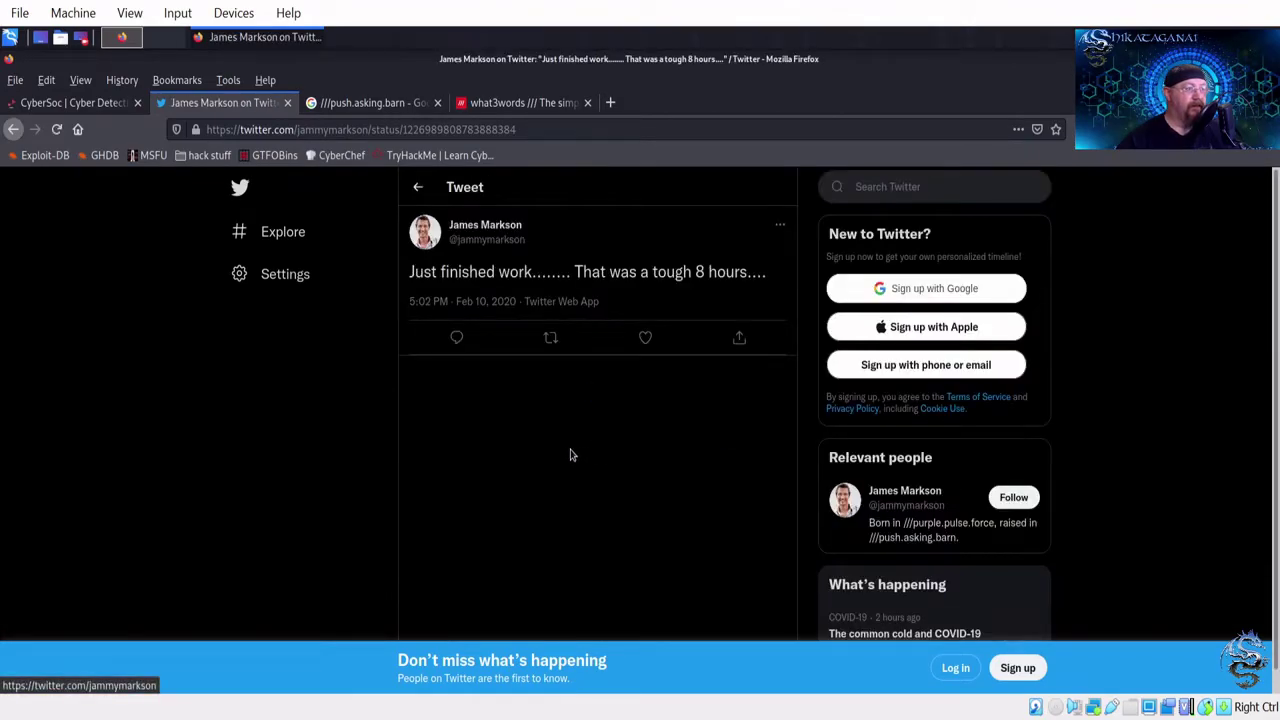
{"action": "left_click", "coordinate": [418, 187]}
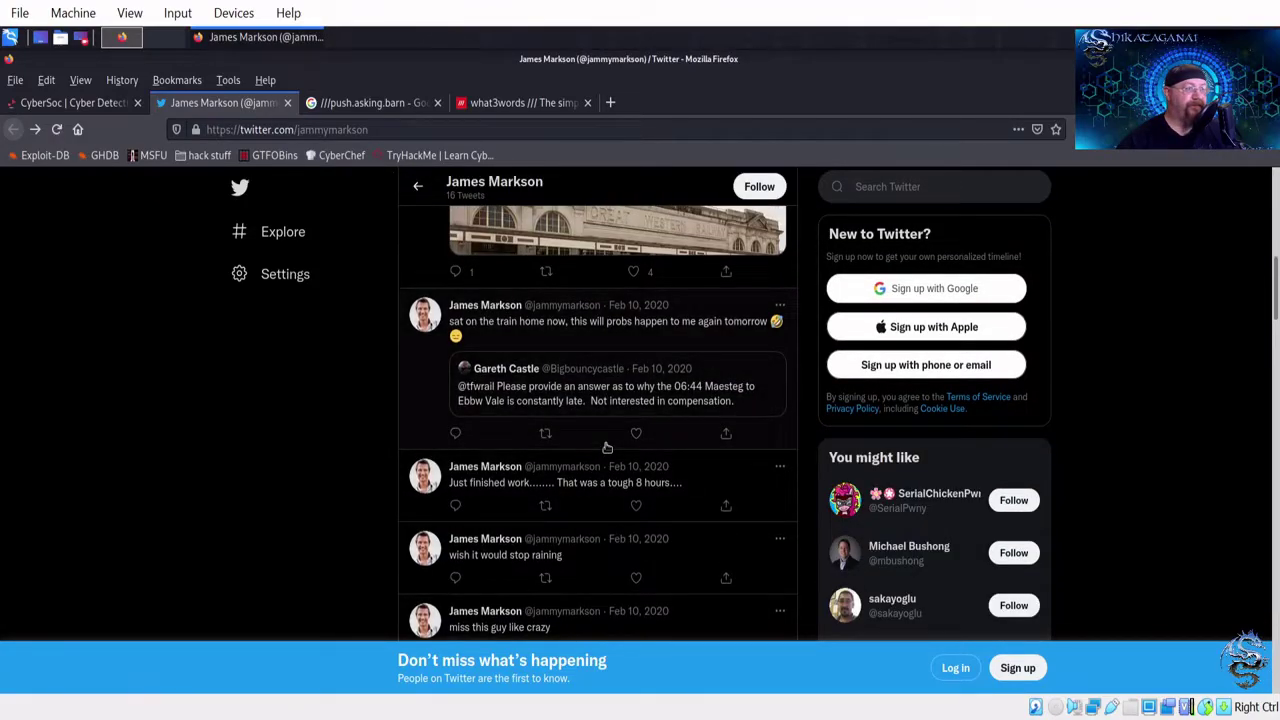
Open the Great Western railway station photo full-size
{"action": "scroll", "coordinate": [600, 443], "scroll_direction": "up", "scroll_amount": 2}
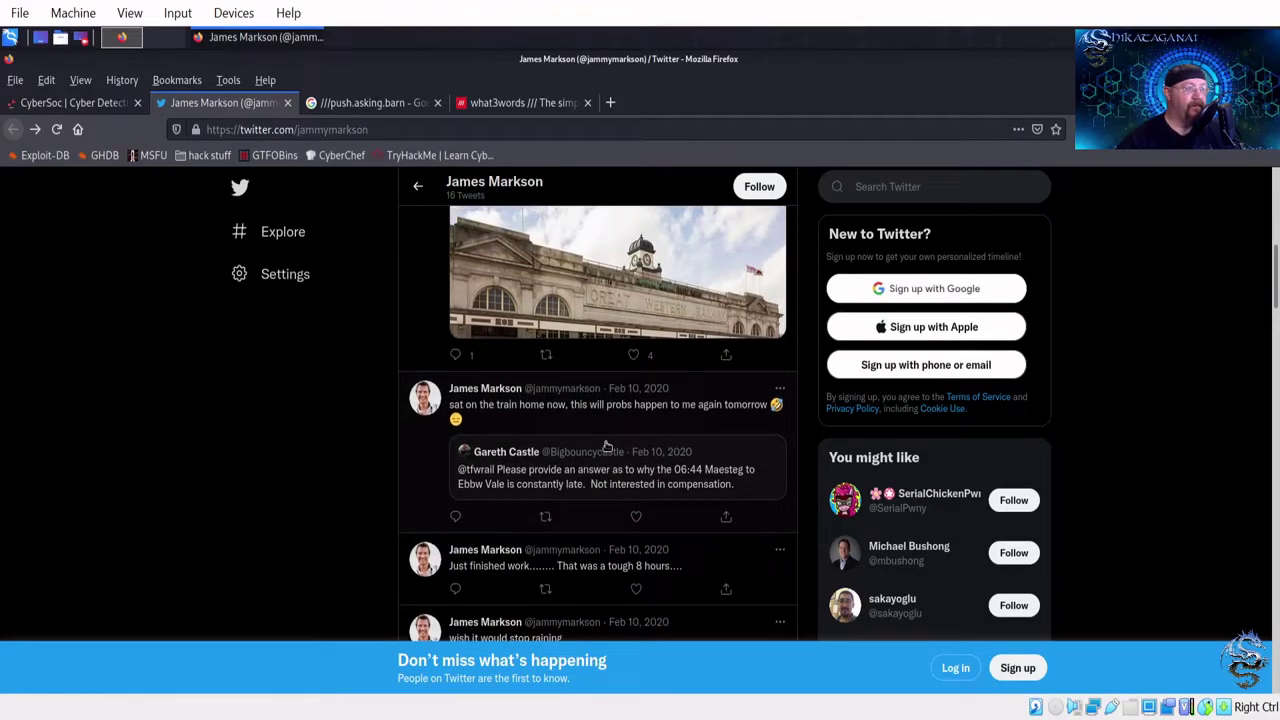
{"action": "scroll", "coordinate": [570, 409], "scroll_direction": "up", "scroll_amount": 1}
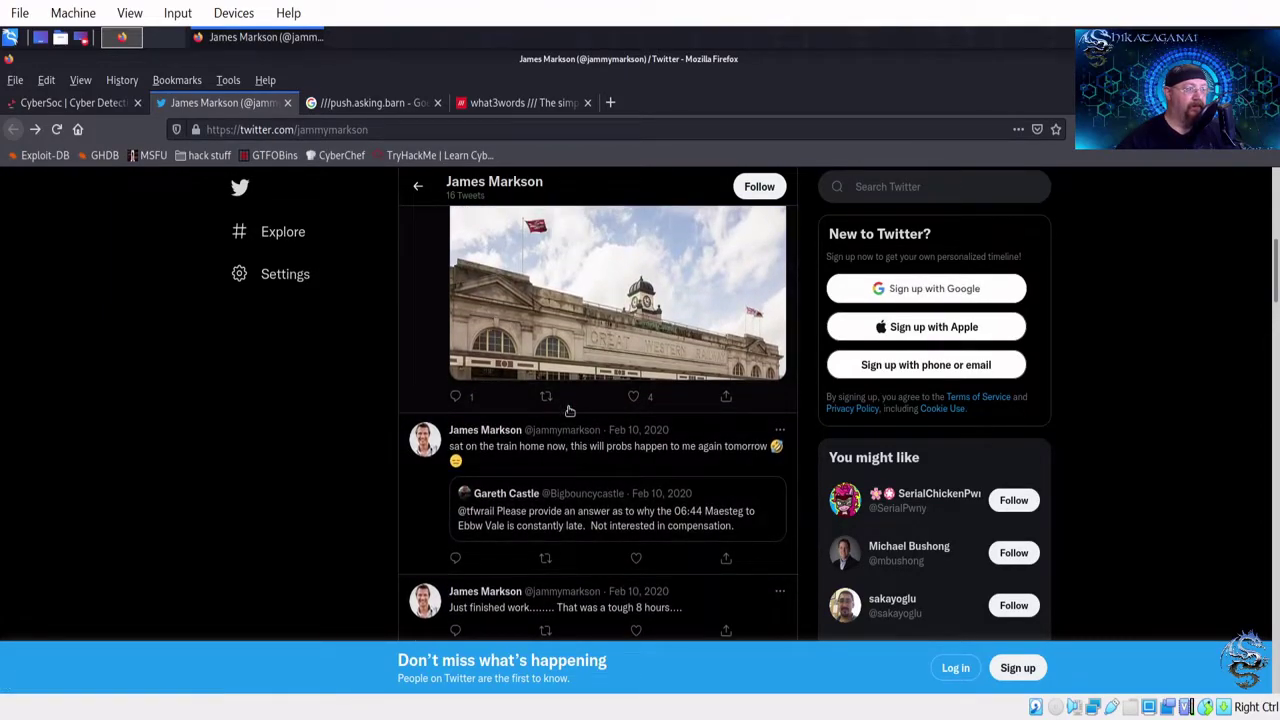
{"action": "scroll", "coordinate": [570, 413], "scroll_direction": "up", "scroll_amount": 1}
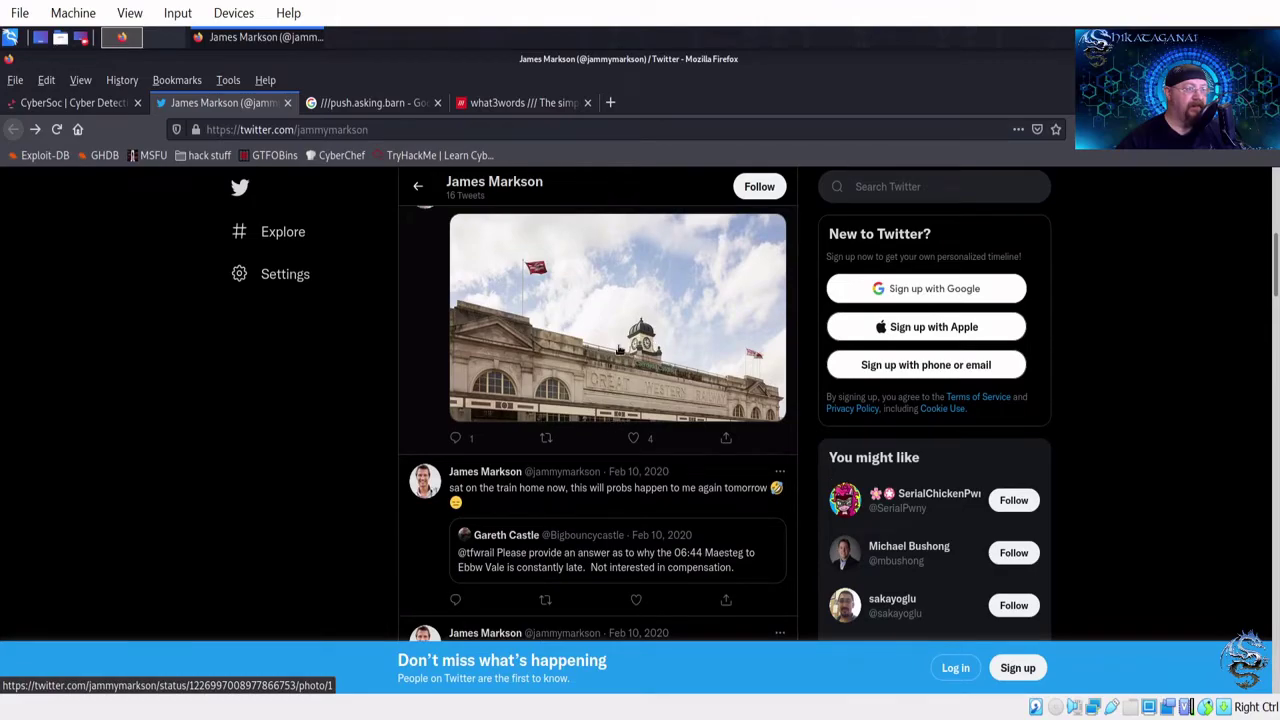
{"action": "left_click", "coordinate": [620, 350]}
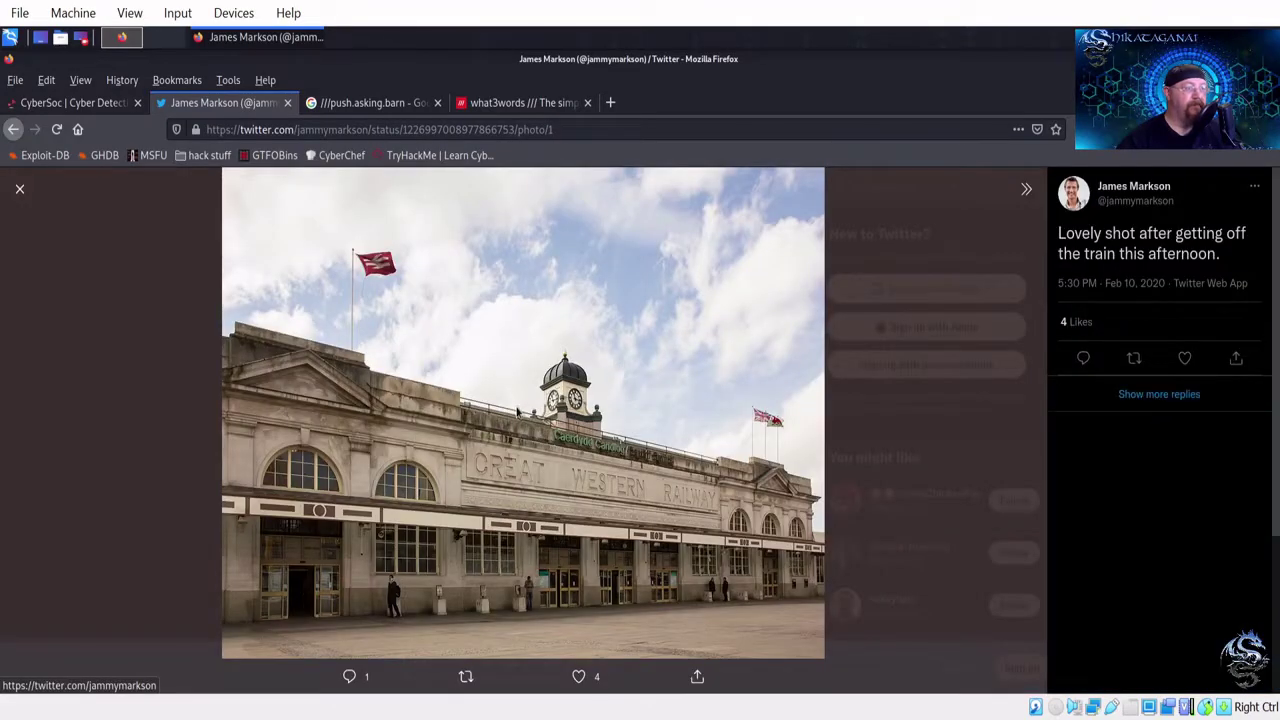
Save the station photo as work.jpeg in a new home-level cyberdetective folder and close the viewer
{"action": "right_click", "coordinate": [530, 388]}
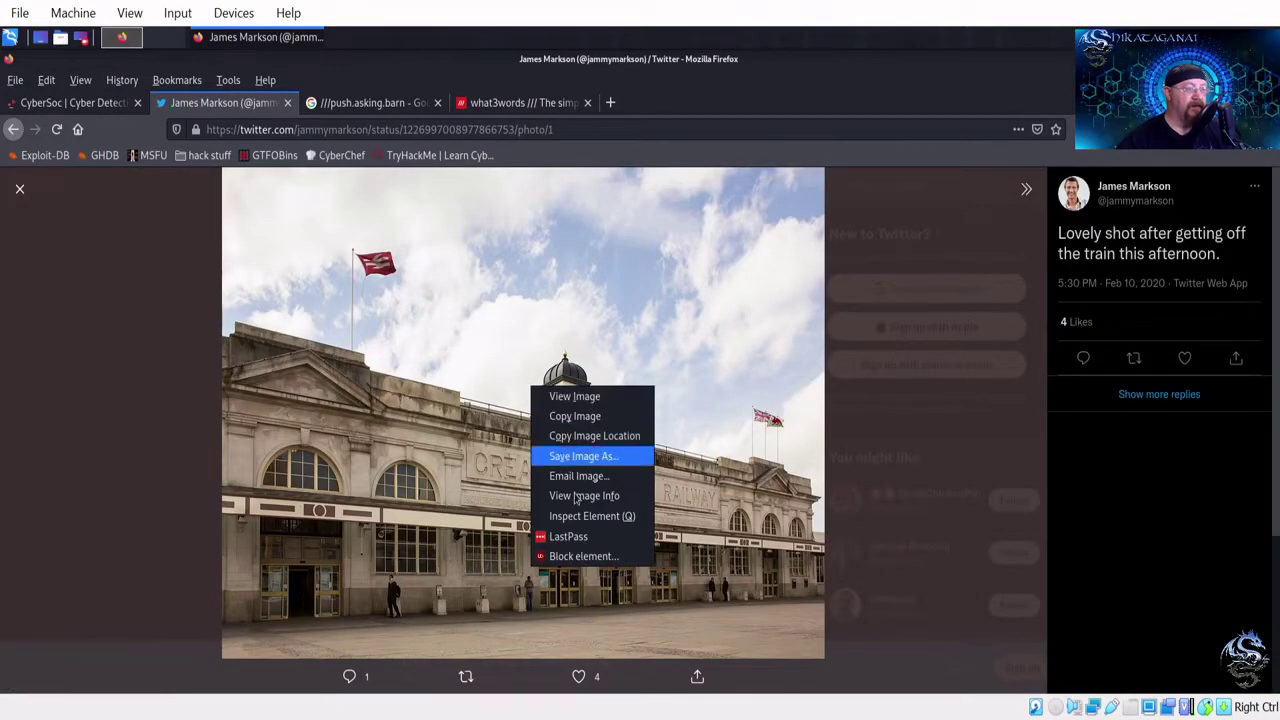
{"action": "left_click", "coordinate": [585, 456]}
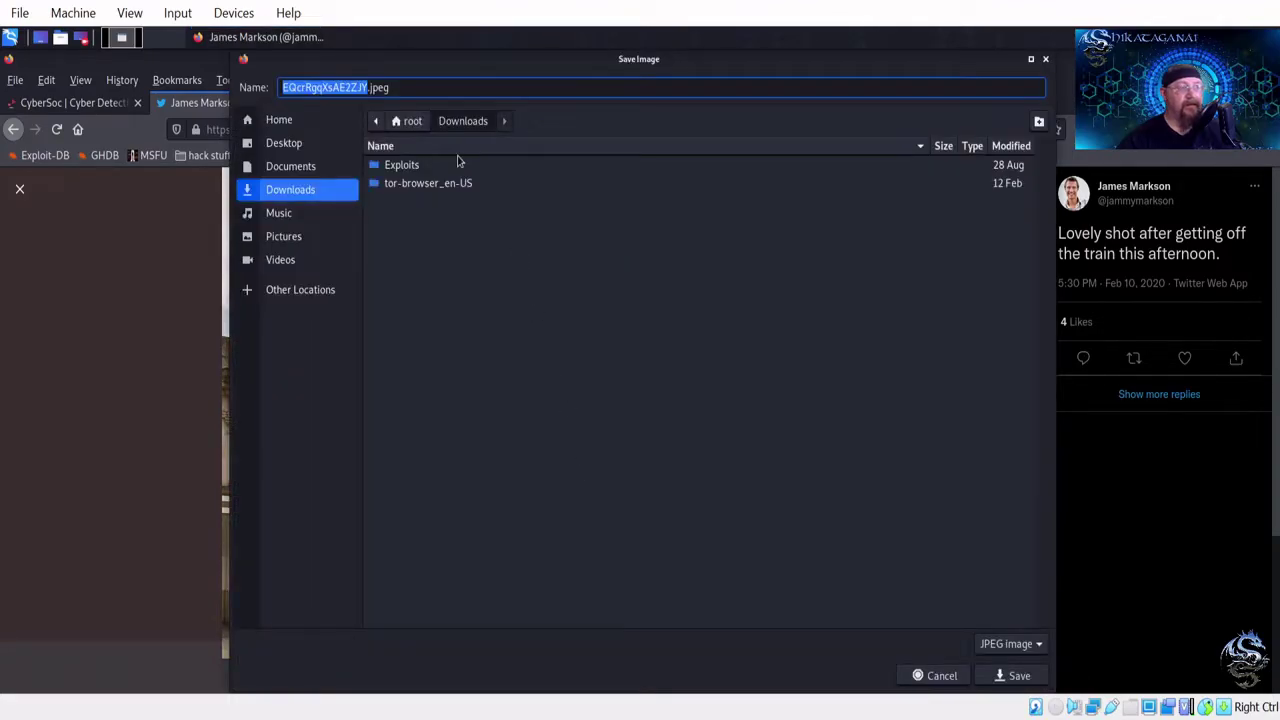
{"action": "left_click", "coordinate": [409, 121]}
{"action": "left_click", "coordinate": [1039, 121]}
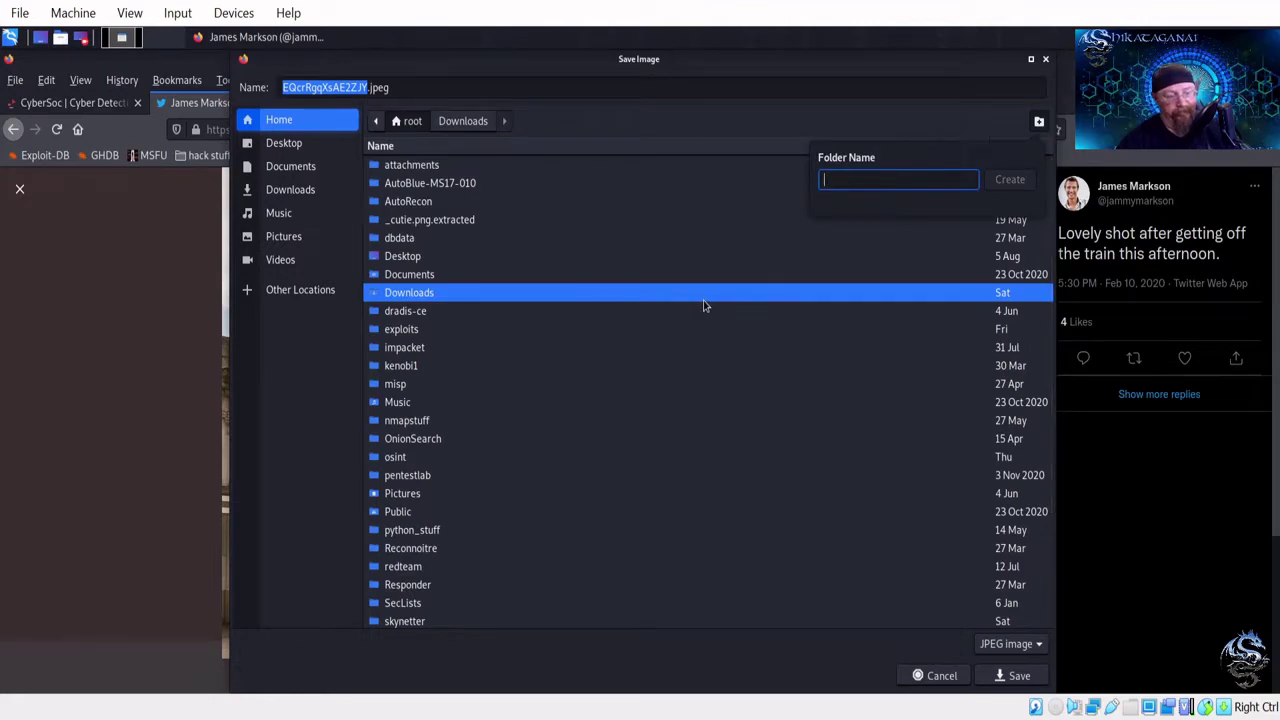
{"action": "type", "text": "cyberdetectiv"}
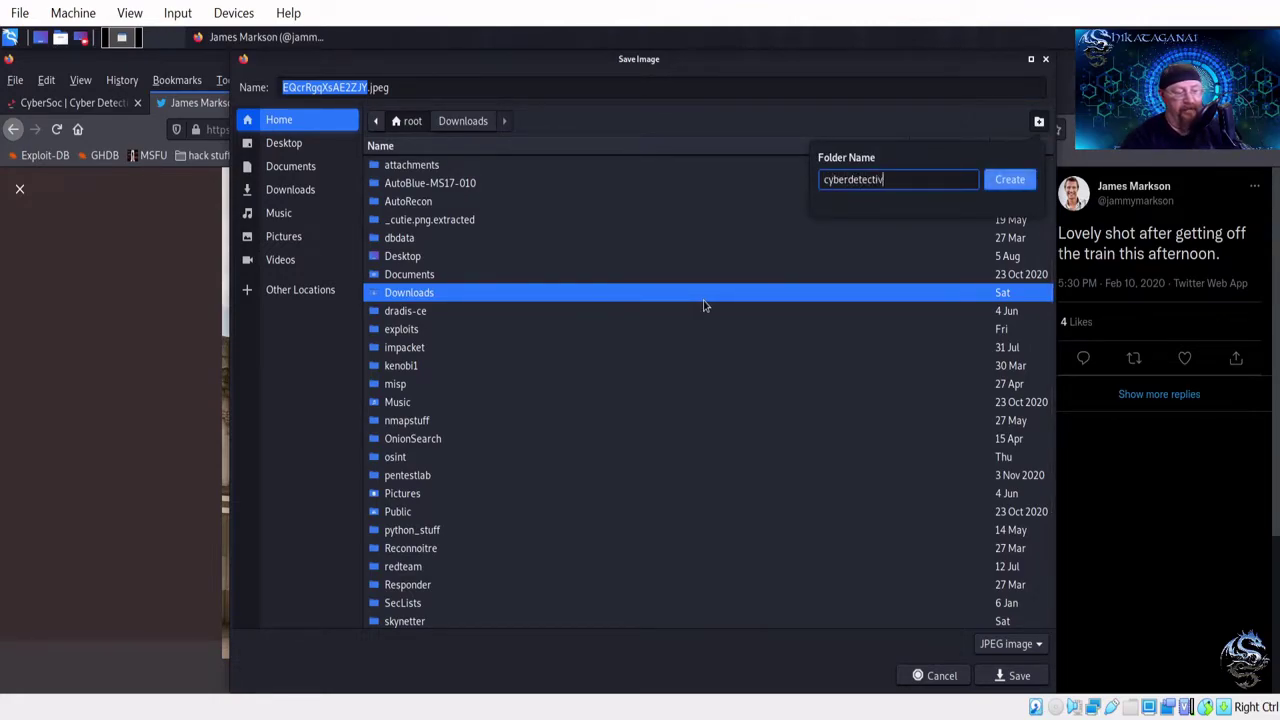
{"action": "type", "text": "e"}
{"action": "key", "text": "Return"}
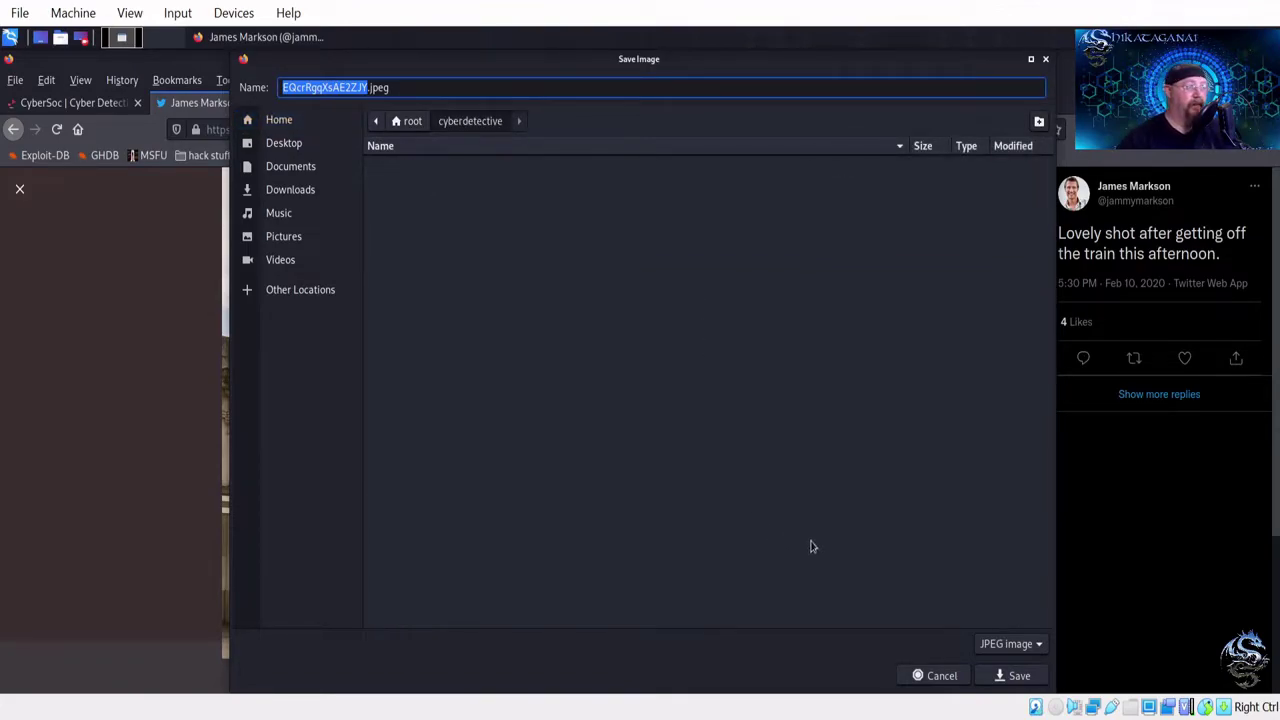
{"action": "type", "text": "work"}
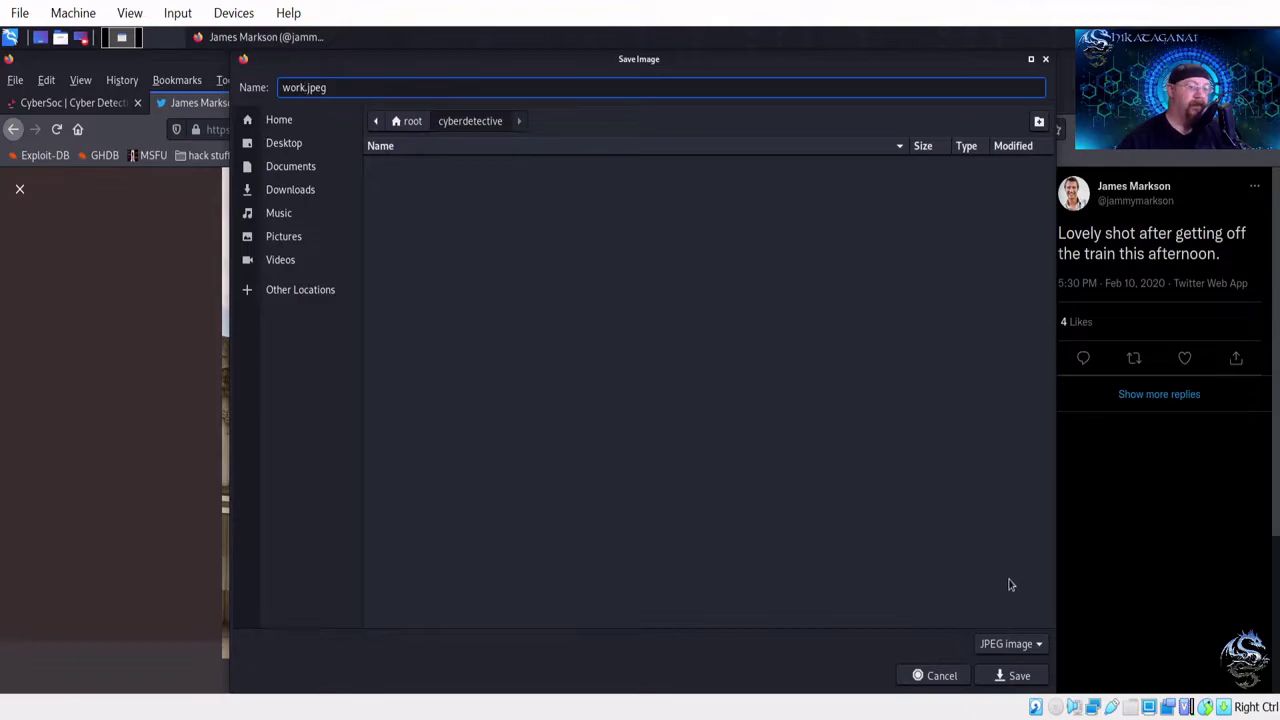
{"action": "left_click", "coordinate": [998, 676]}
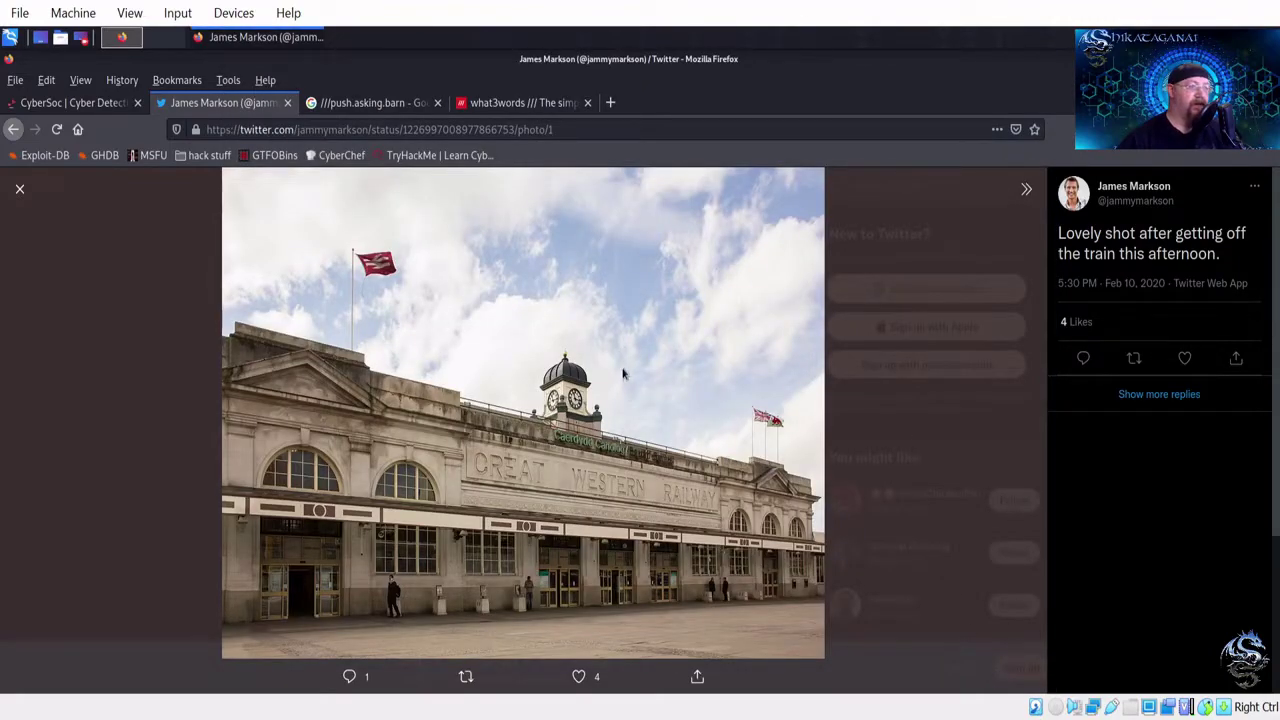
{"action": "left_click", "coordinate": [22, 191]}
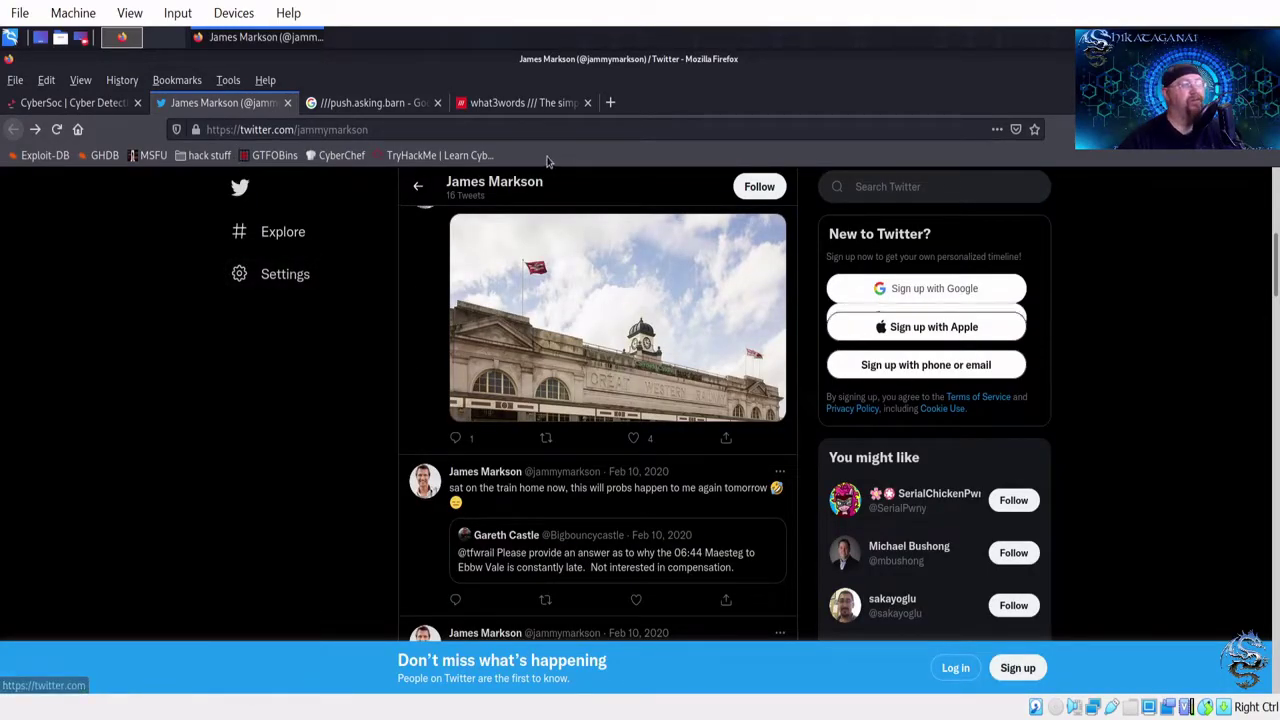
Load yandex.com in the what3words tab, go to Images, and bring up the camera visual-search panel
{"action": "left_click", "coordinate": [546, 104]}
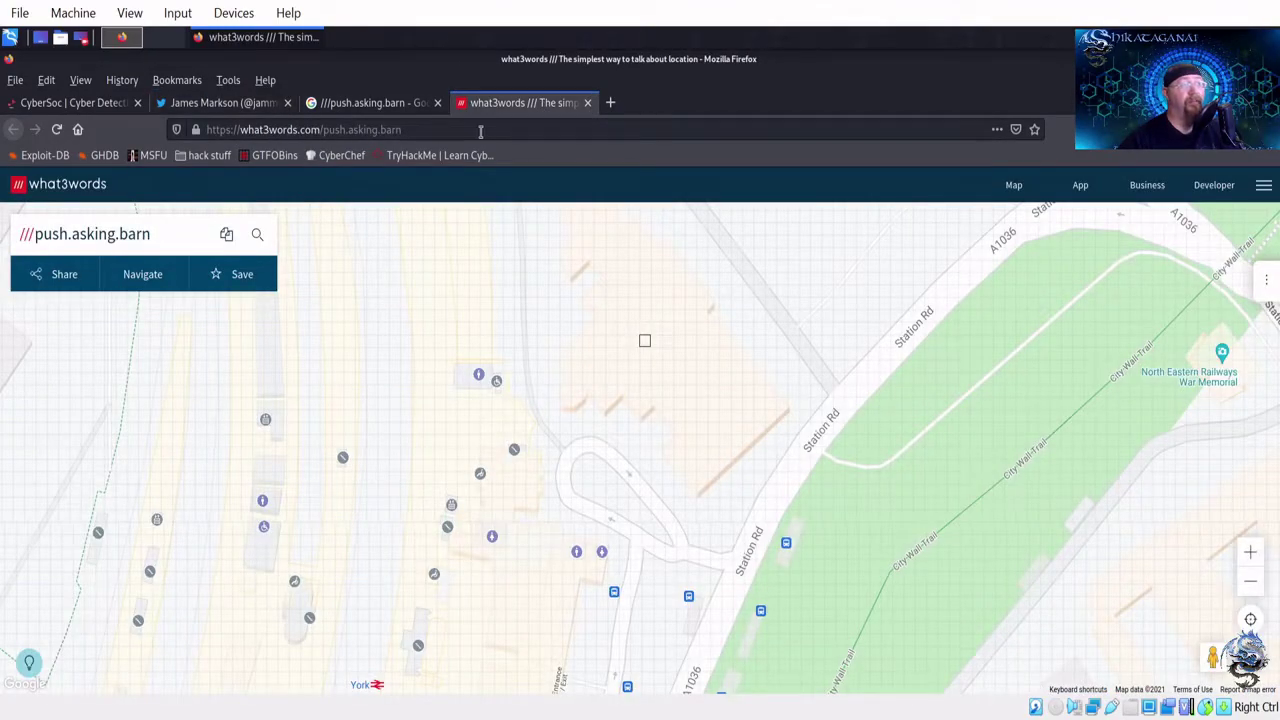
{"action": "left_click", "coordinate": [480, 131]}
{"action": "type", "text": "ya"}
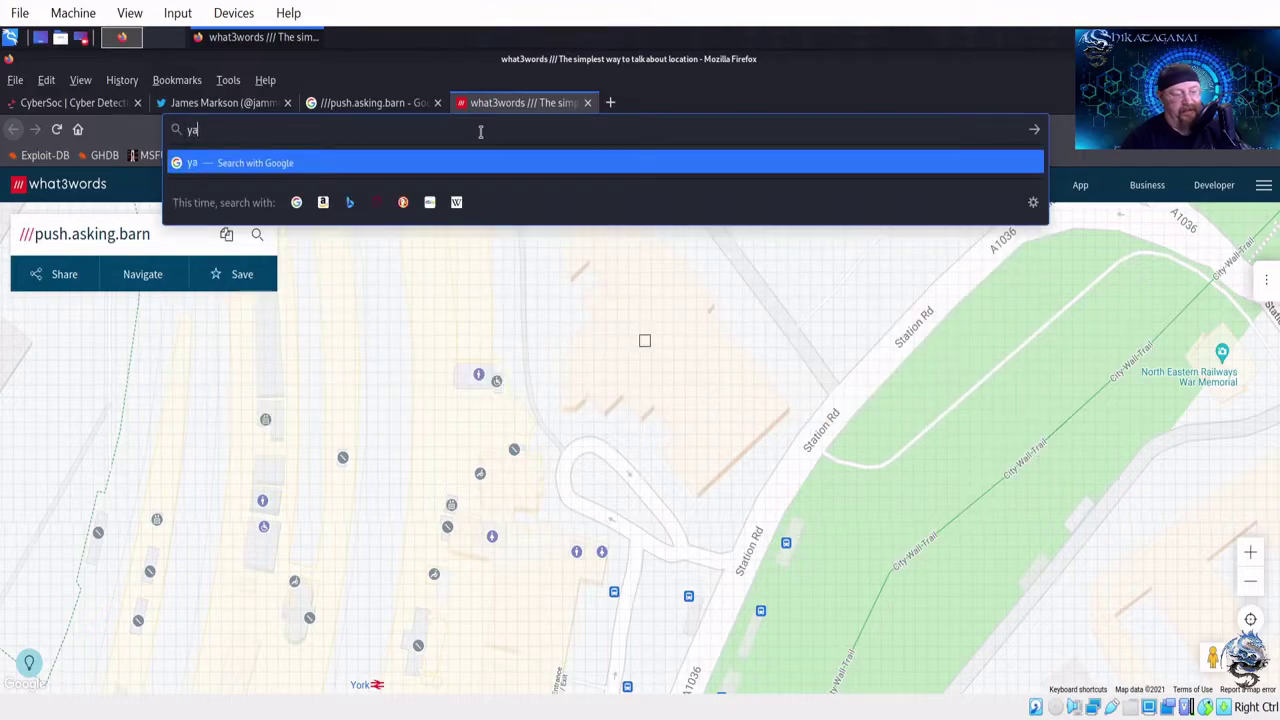
{"action": "type", "text": "ndex.com"}
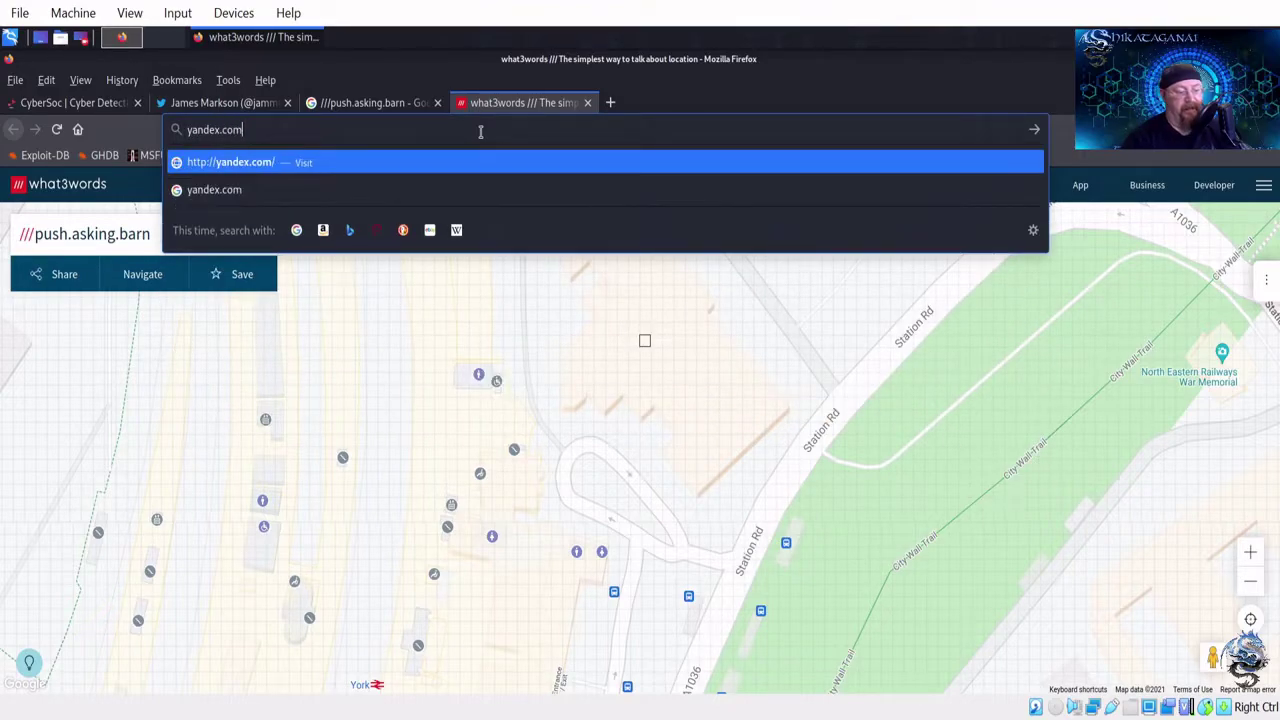
{"action": "key", "text": "Return"}
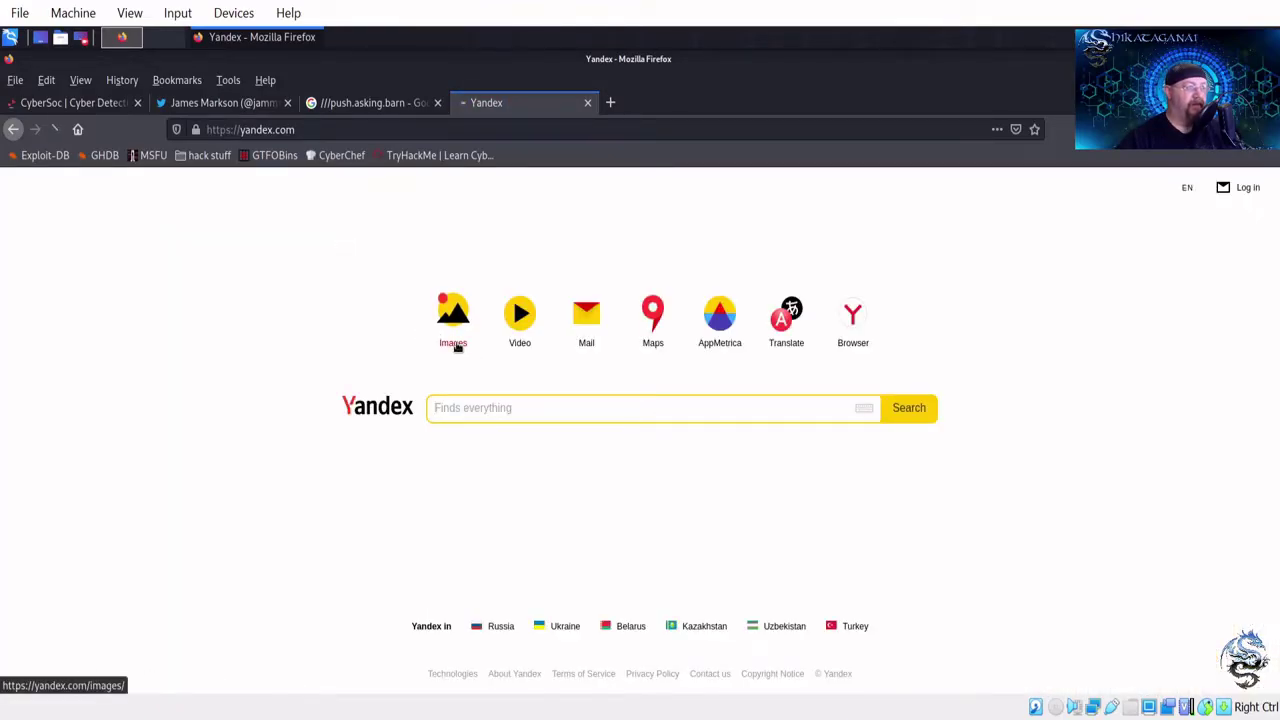
{"action": "left_click", "coordinate": [455, 345]}
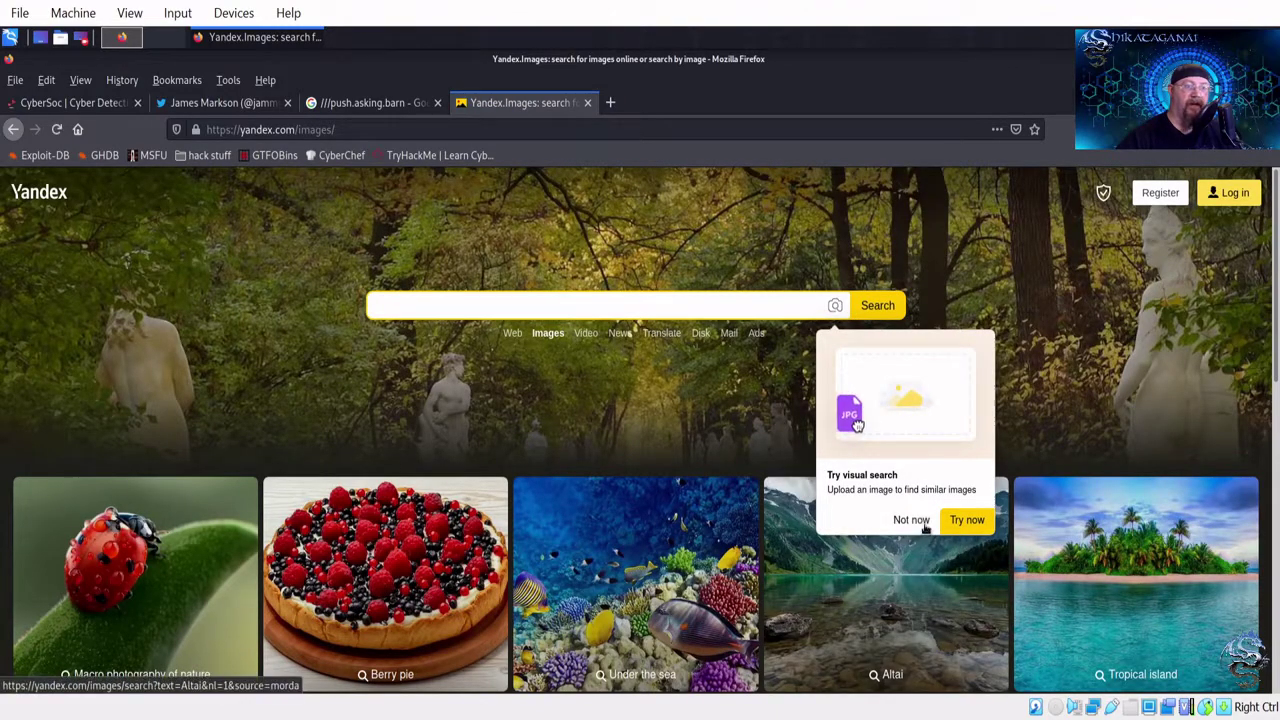
{"action": "left_click", "coordinate": [925, 528]}
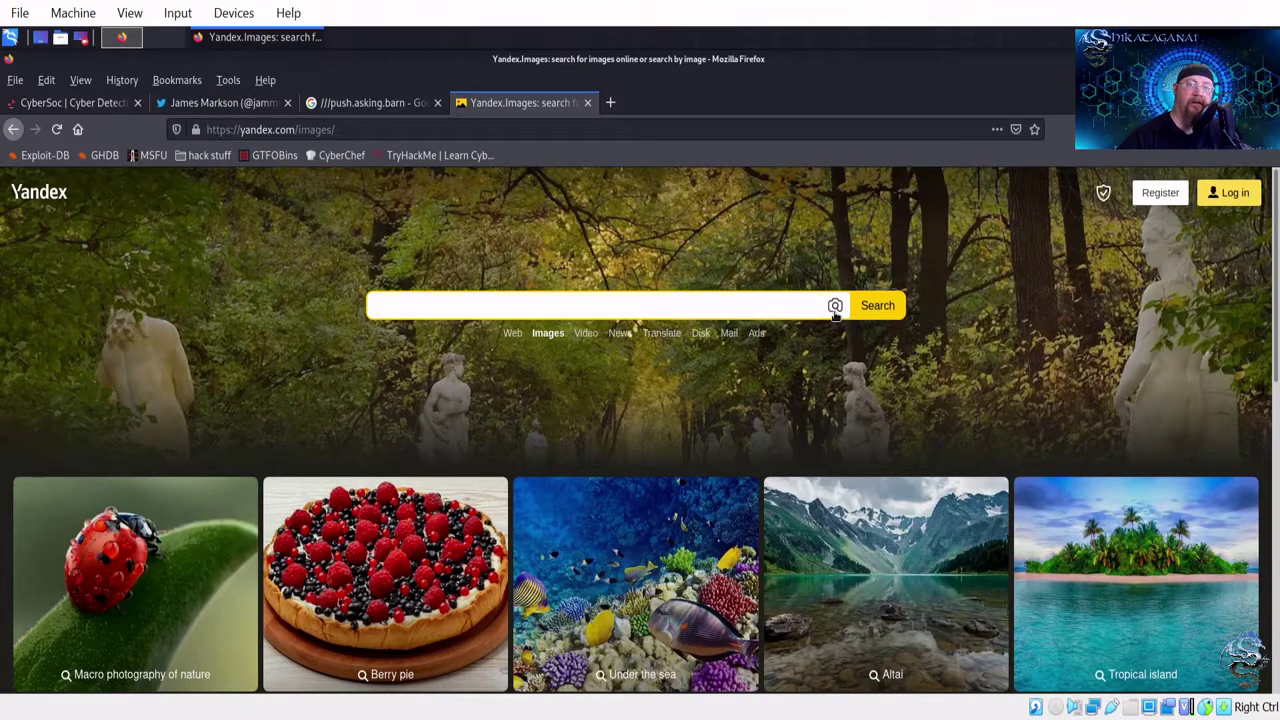
{"action": "left_click", "coordinate": [835, 306]}
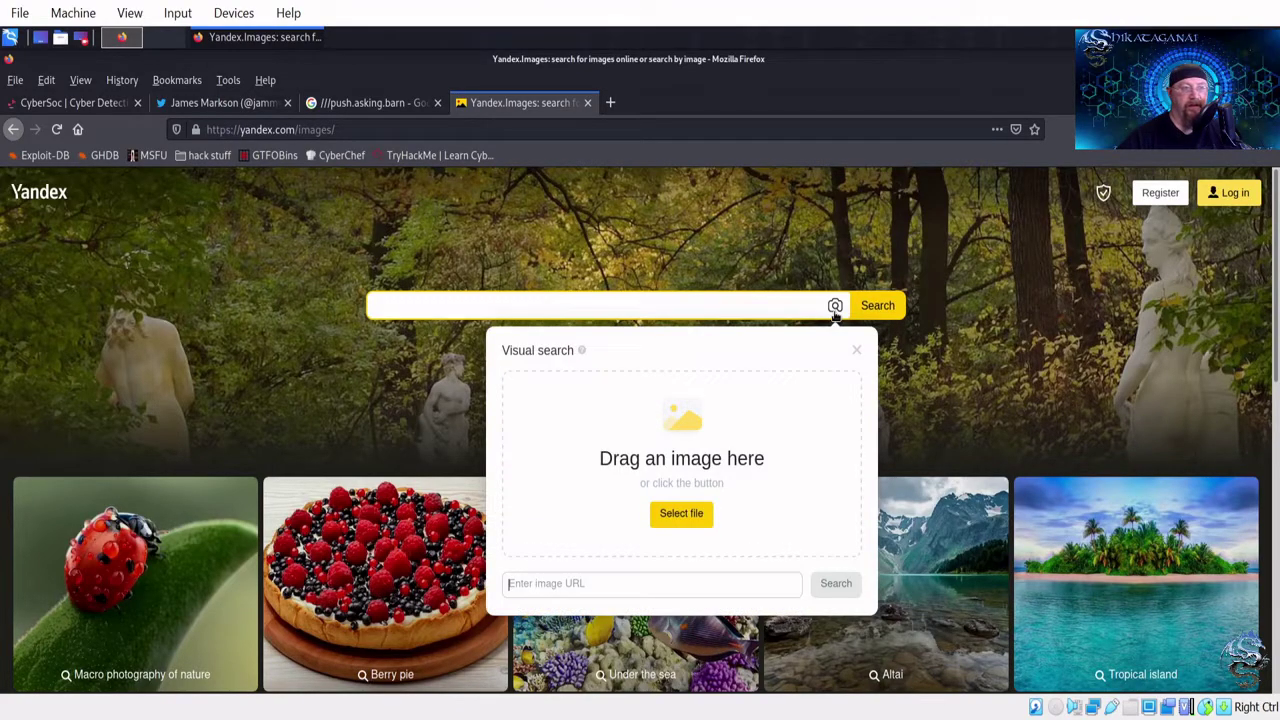
Reverse-search work.jpeg from the cyberdetective folder, matching Cardiff Central station, then return to the Twitter tab
{"action": "left_click", "coordinate": [693, 518]}
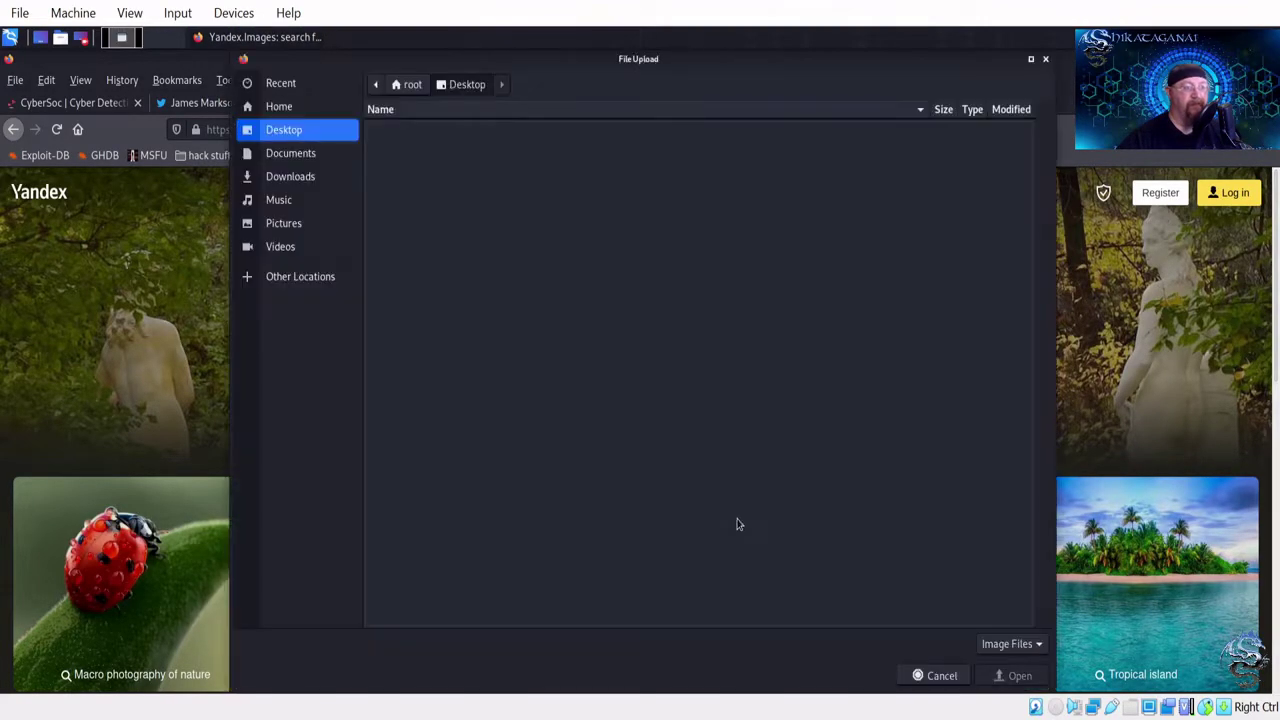
{"action": "left_click", "coordinate": [409, 84]}
{"action": "double_click", "coordinate": [406, 202]}
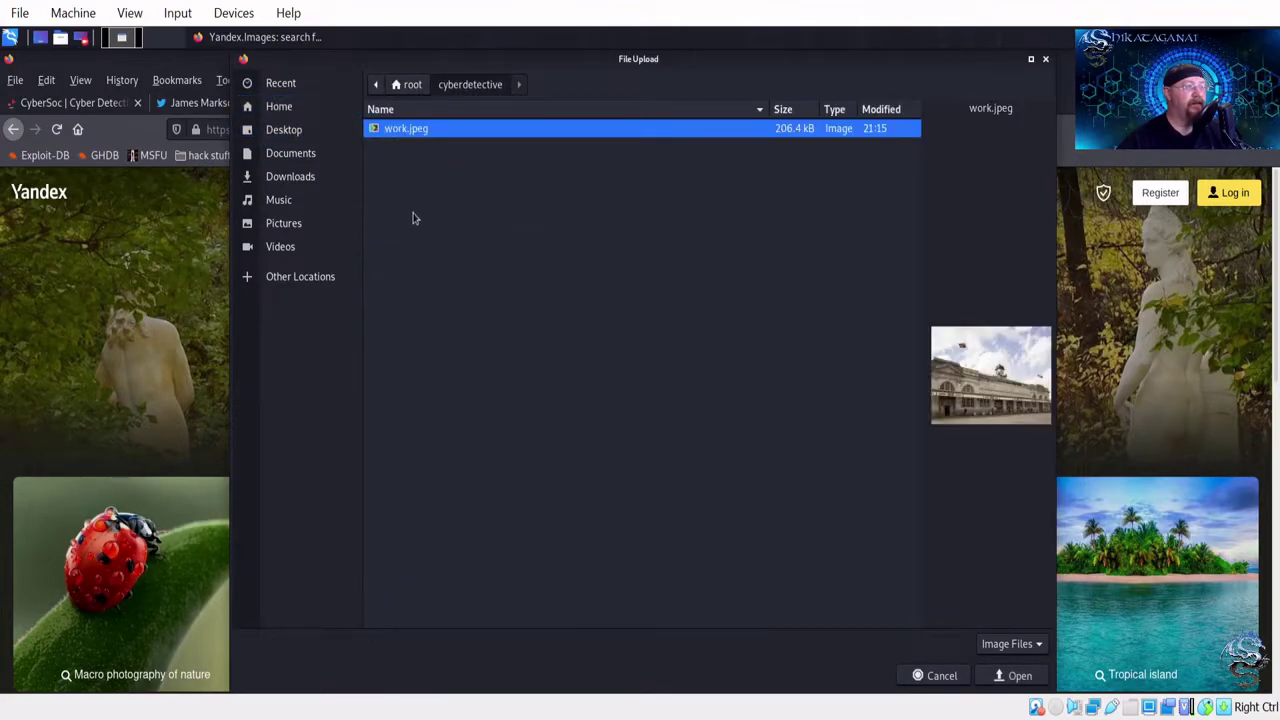
{"action": "left_click", "coordinate": [998, 680]}
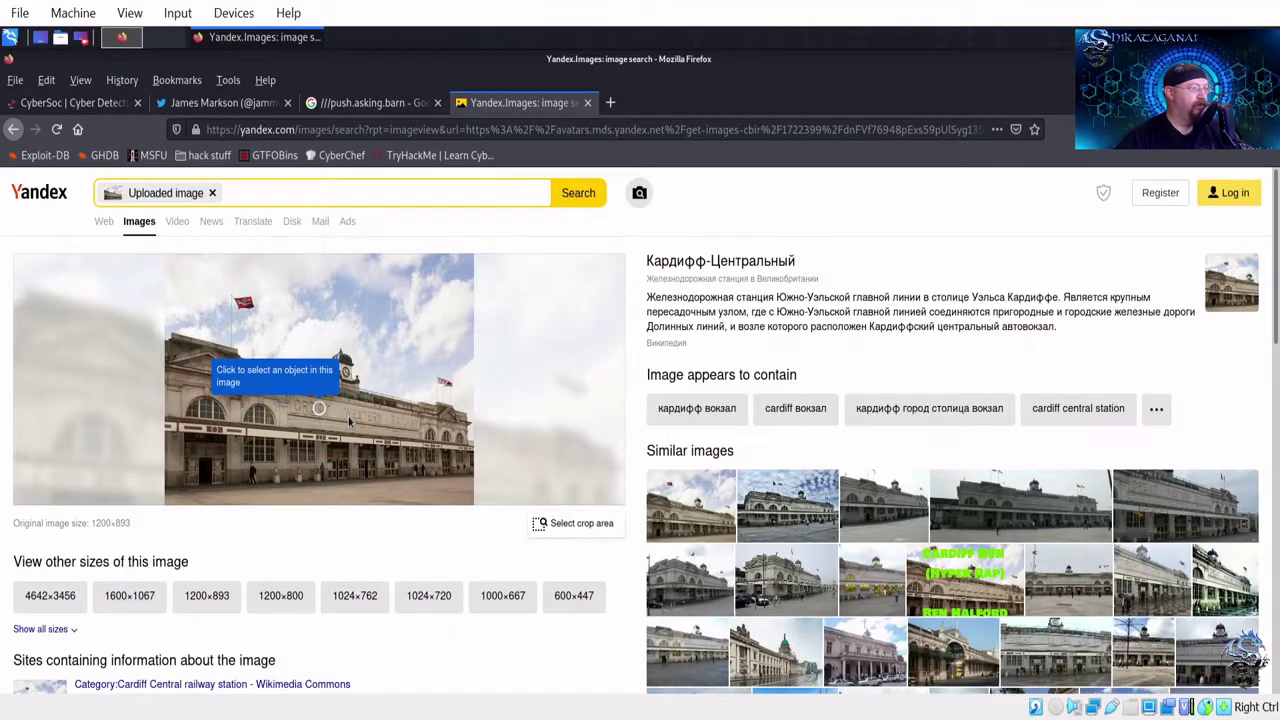
{"action": "scroll", "coordinate": [350, 415], "scroll_direction": "down", "scroll_amount": 3}
{"action": "scroll", "coordinate": [348, 418], "scroll_direction": "down", "scroll_amount": 2}
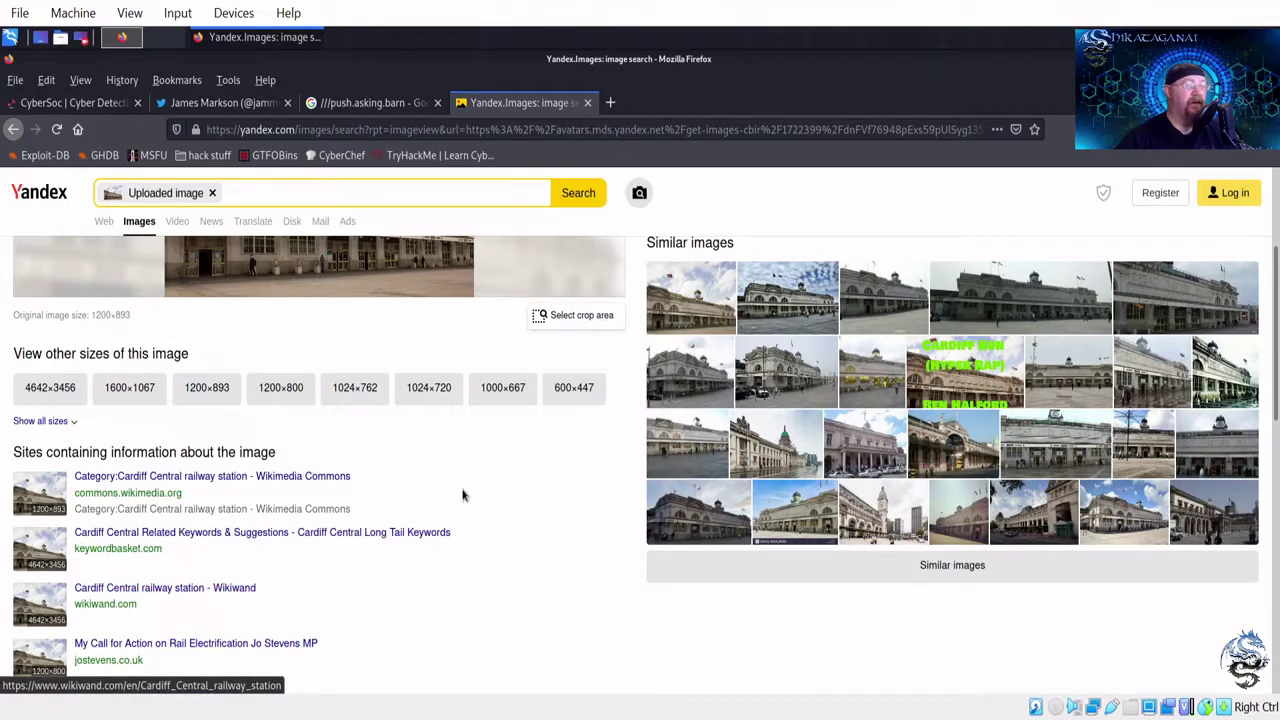
{"action": "left_click", "coordinate": [212, 104]}
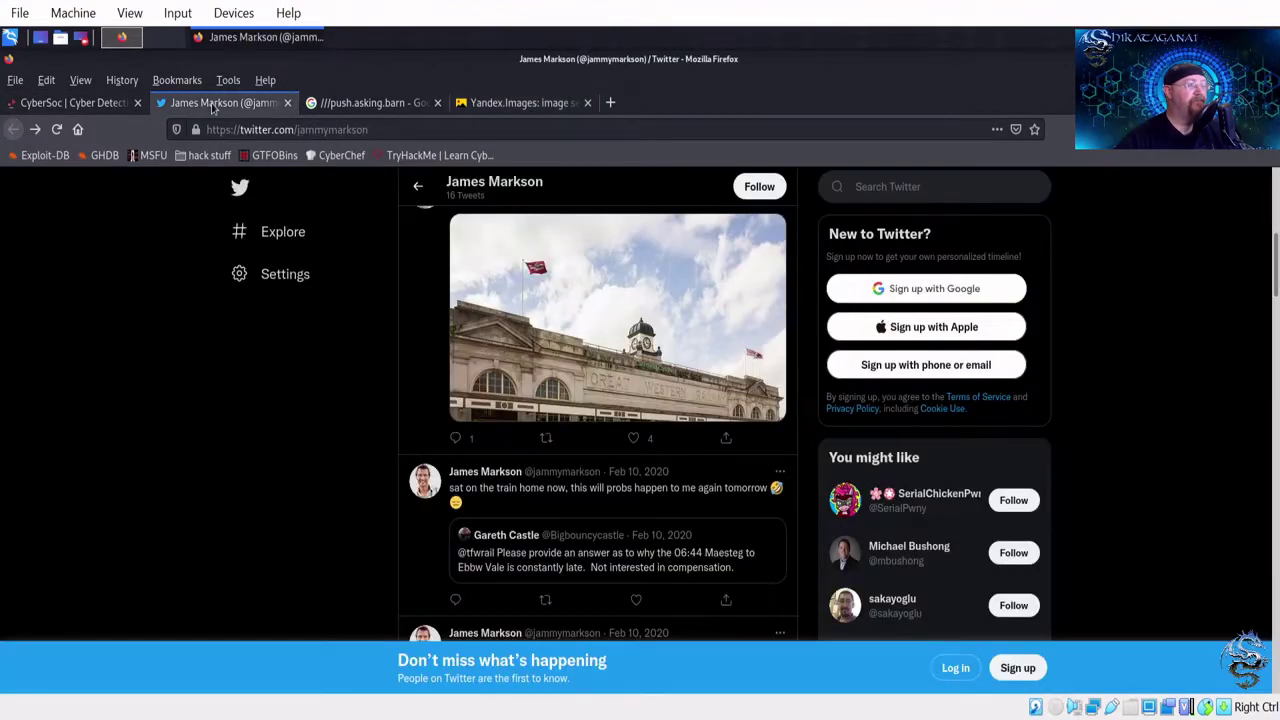
Submit Cardiff as the choochoo flag and close the solved challenge
{"action": "left_click", "coordinate": [75, 103]}
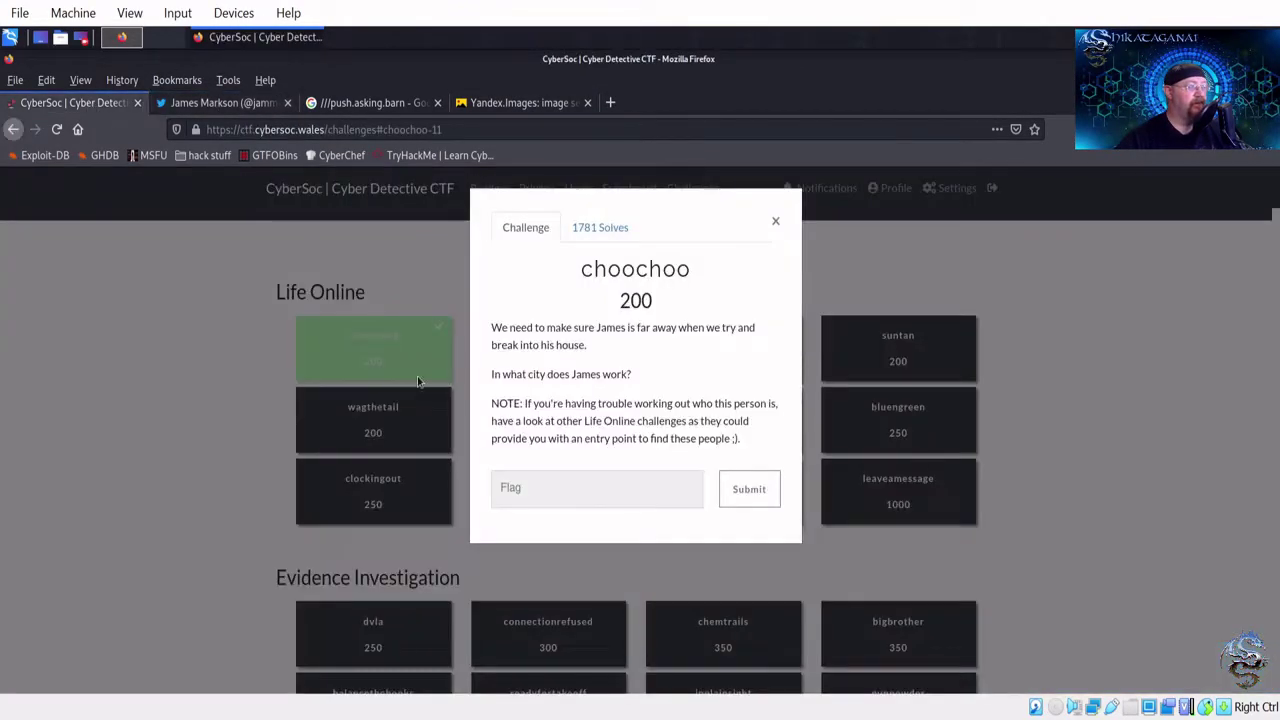
{"action": "left_click", "coordinate": [570, 494]}
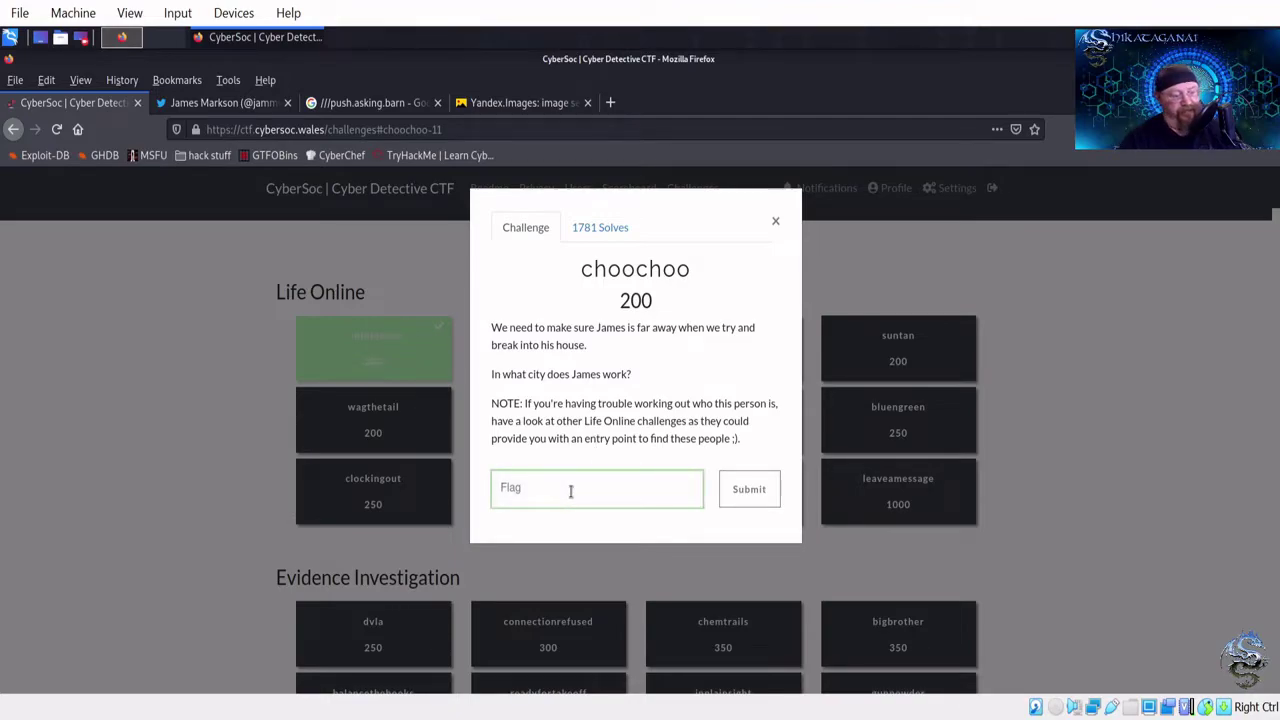
{"action": "type", "text": "Cardiff"}
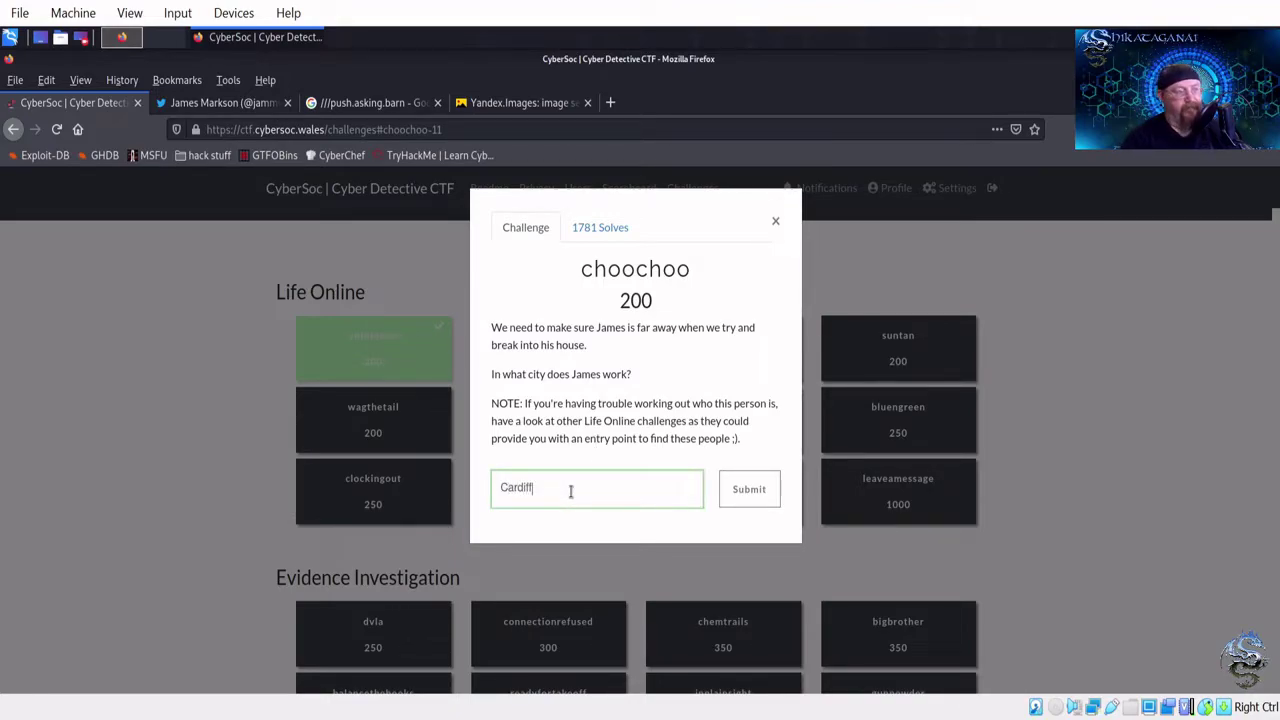
{"action": "left_click", "coordinate": [765, 497]}
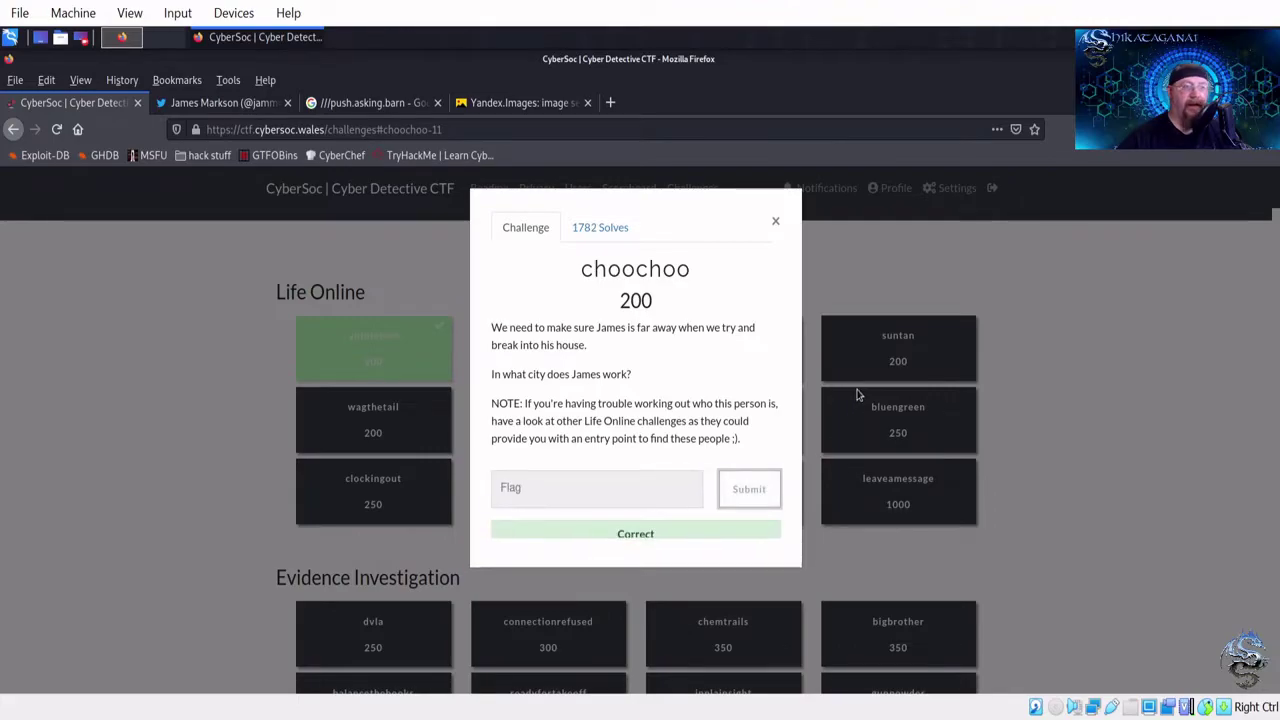
{"action": "left_click", "coordinate": [773, 222]}
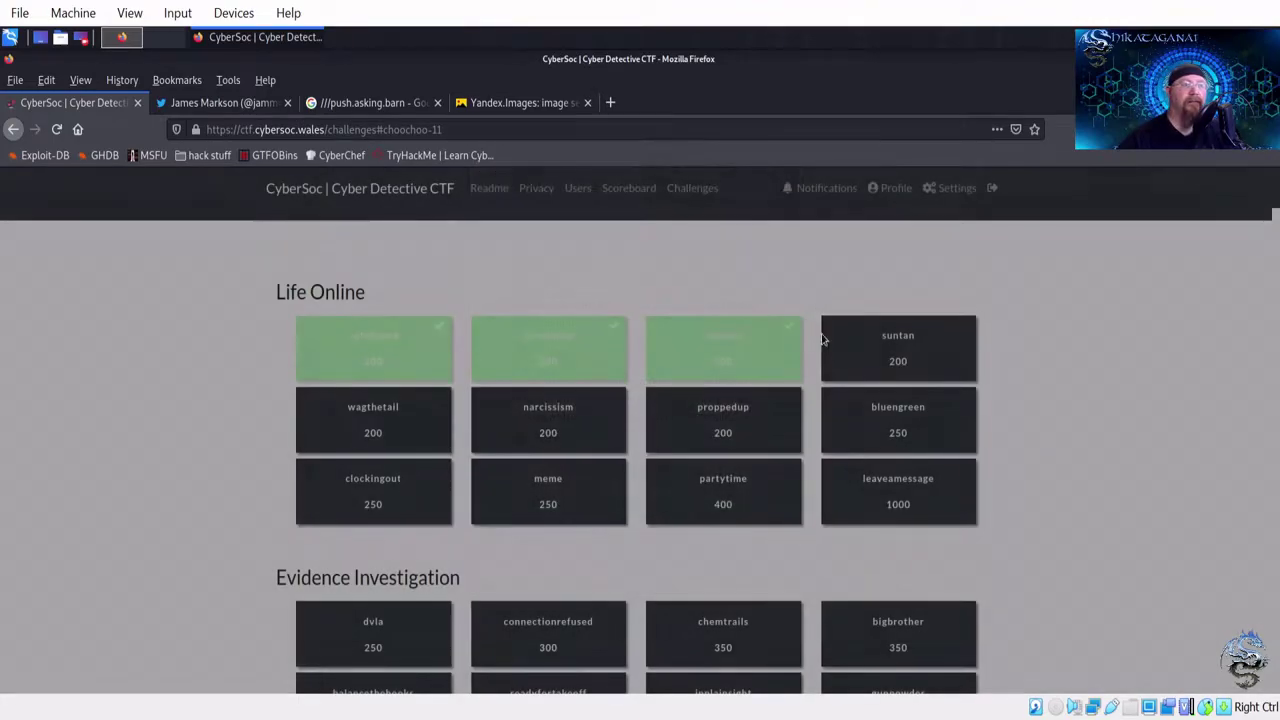
Read the suntan challenge about a late-February holiday city, then go back to the Twitter profile
{"action": "left_click", "coordinate": [917, 342]}
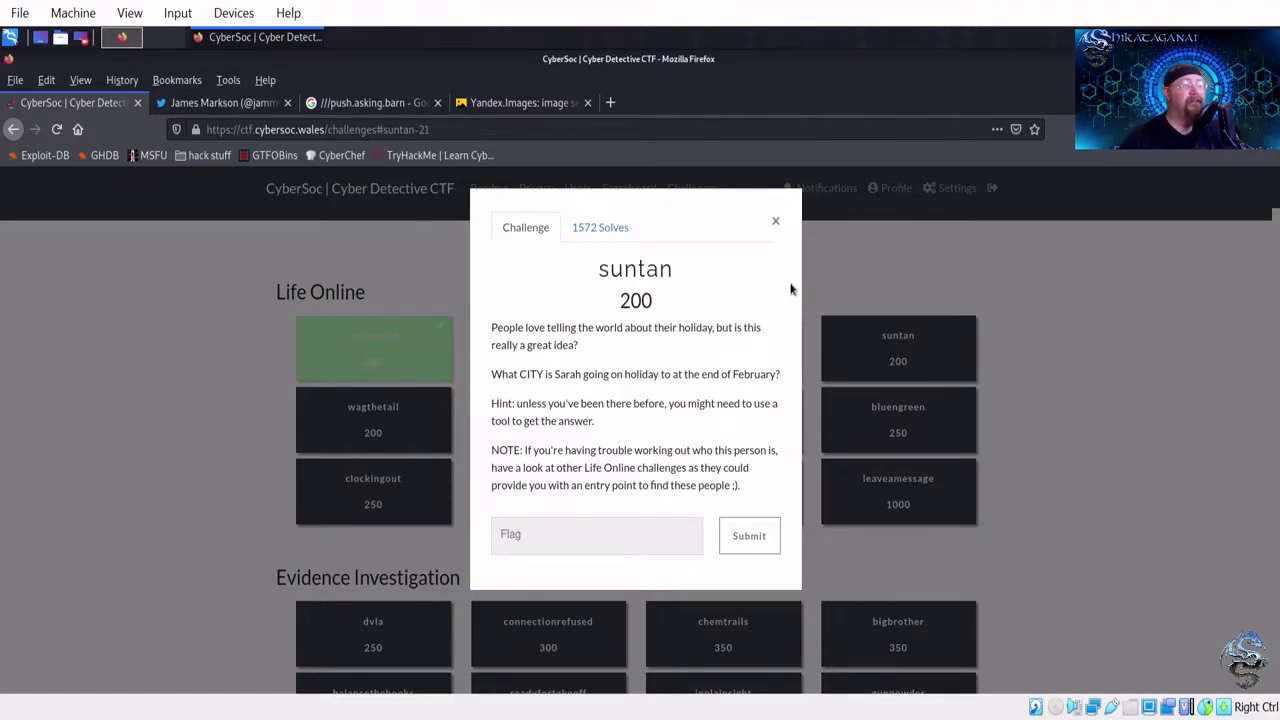
{"action": "left_click", "coordinate": [225, 102]}
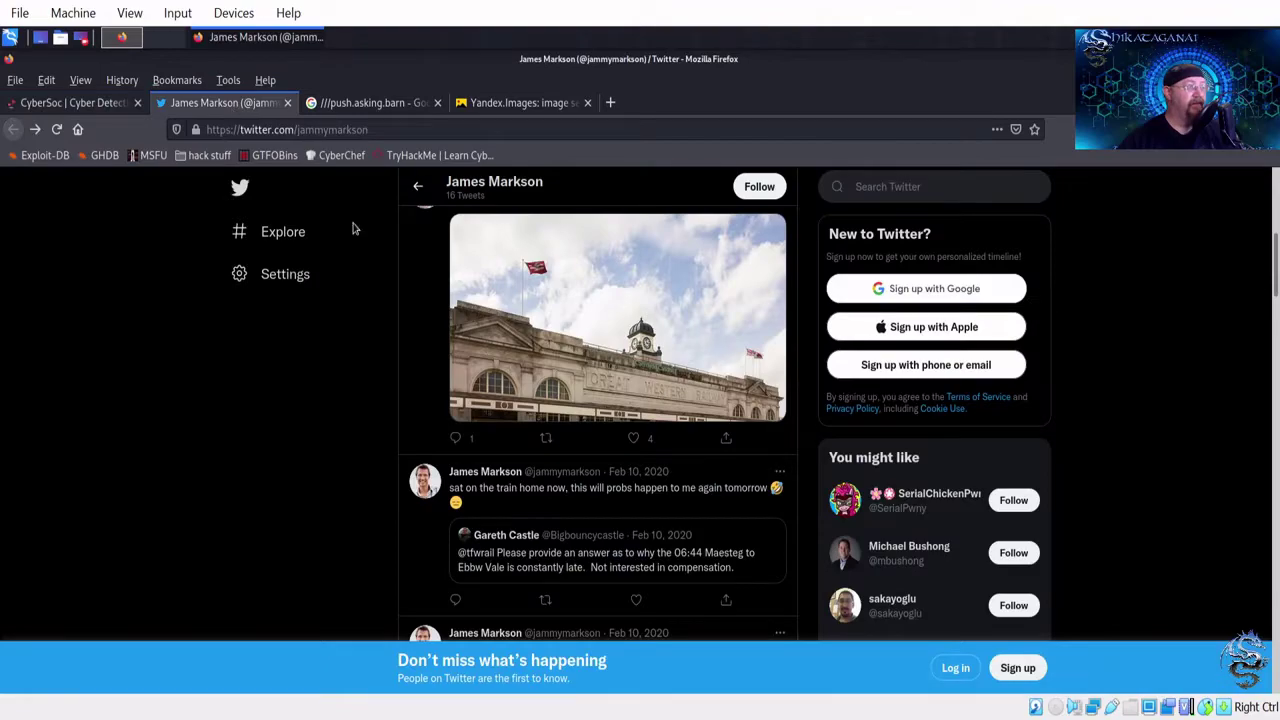
Scroll through the target's Twitter profile and switch to the Tweets & replies view
{"action": "scroll", "coordinate": [553, 450], "scroll_direction": "up", "scroll_amount": 3}
{"action": "scroll", "coordinate": [519, 445], "scroll_direction": "down", "scroll_amount": 1}
{"action": "scroll", "coordinate": [519, 445], "scroll_direction": "down", "scroll_amount": 3}
{"action": "scroll", "coordinate": [519, 444], "scroll_direction": "down", "scroll_amount": 4}
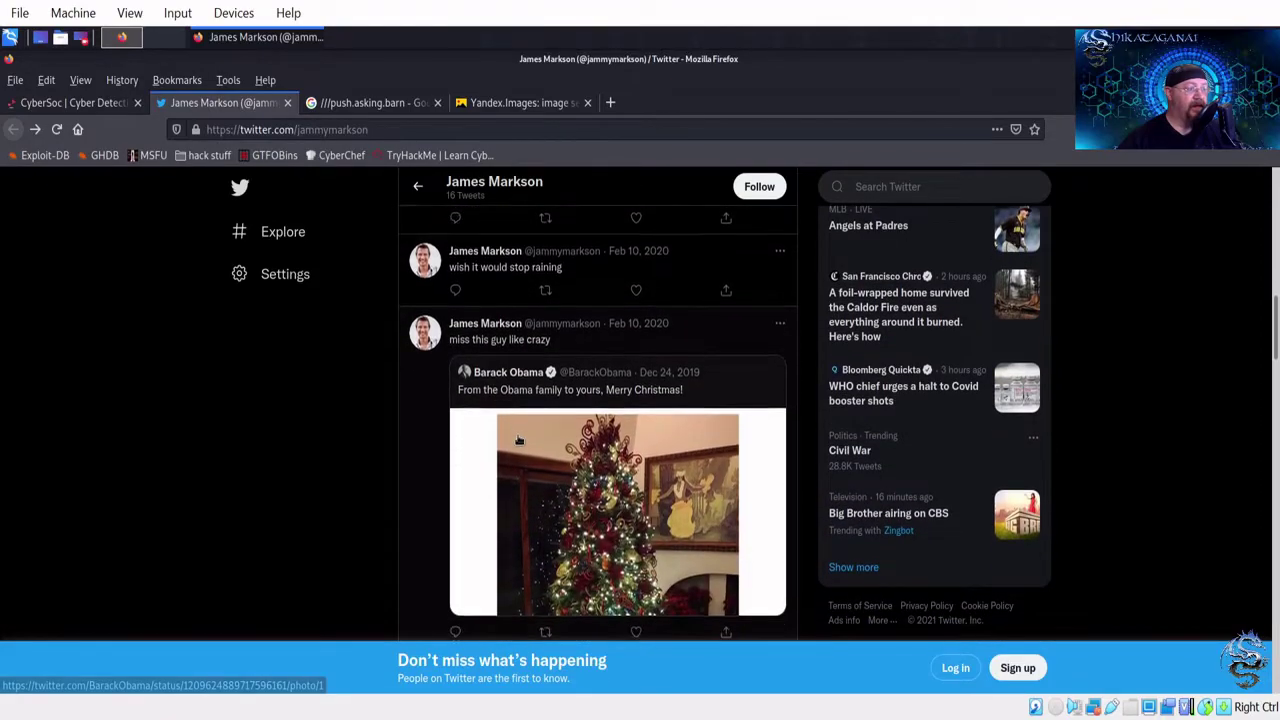
{"action": "scroll", "coordinate": [422, 424], "scroll_direction": "down", "scroll_amount": 4}
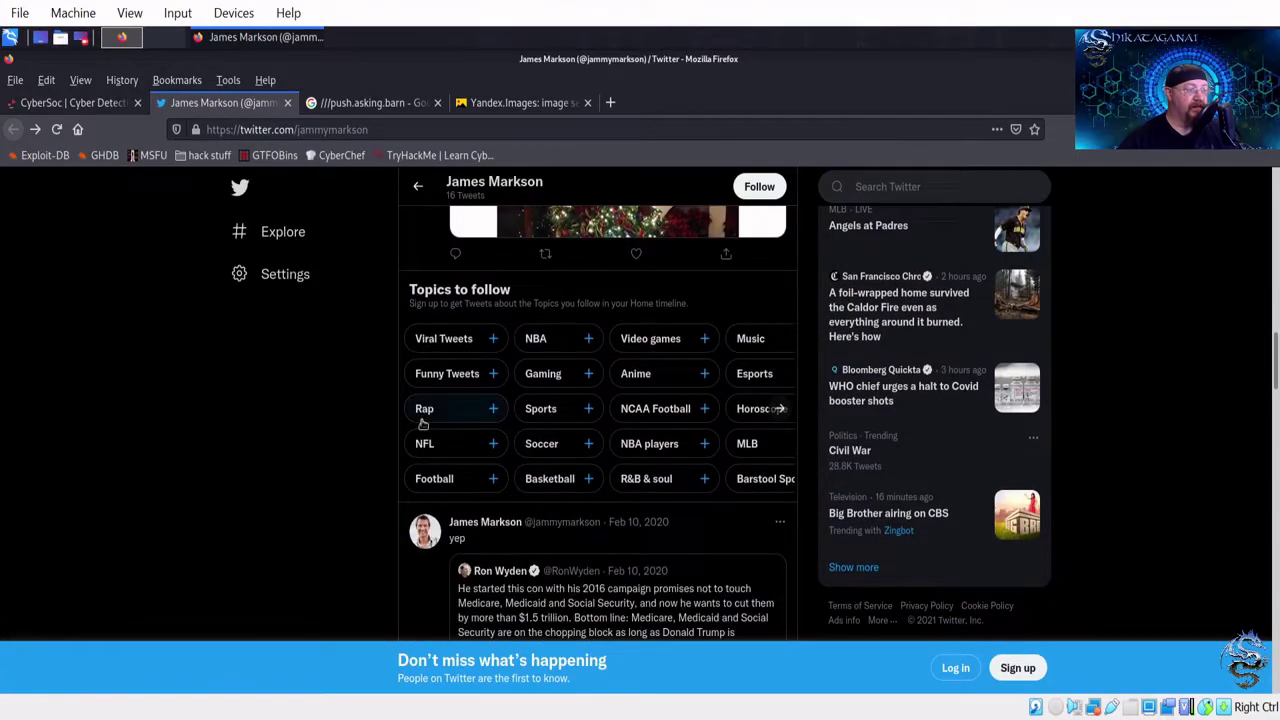
{"action": "scroll", "coordinate": [422, 424], "scroll_direction": "down", "scroll_amount": 2}
{"action": "scroll", "coordinate": [423, 424], "scroll_direction": "down", "scroll_amount": 2}
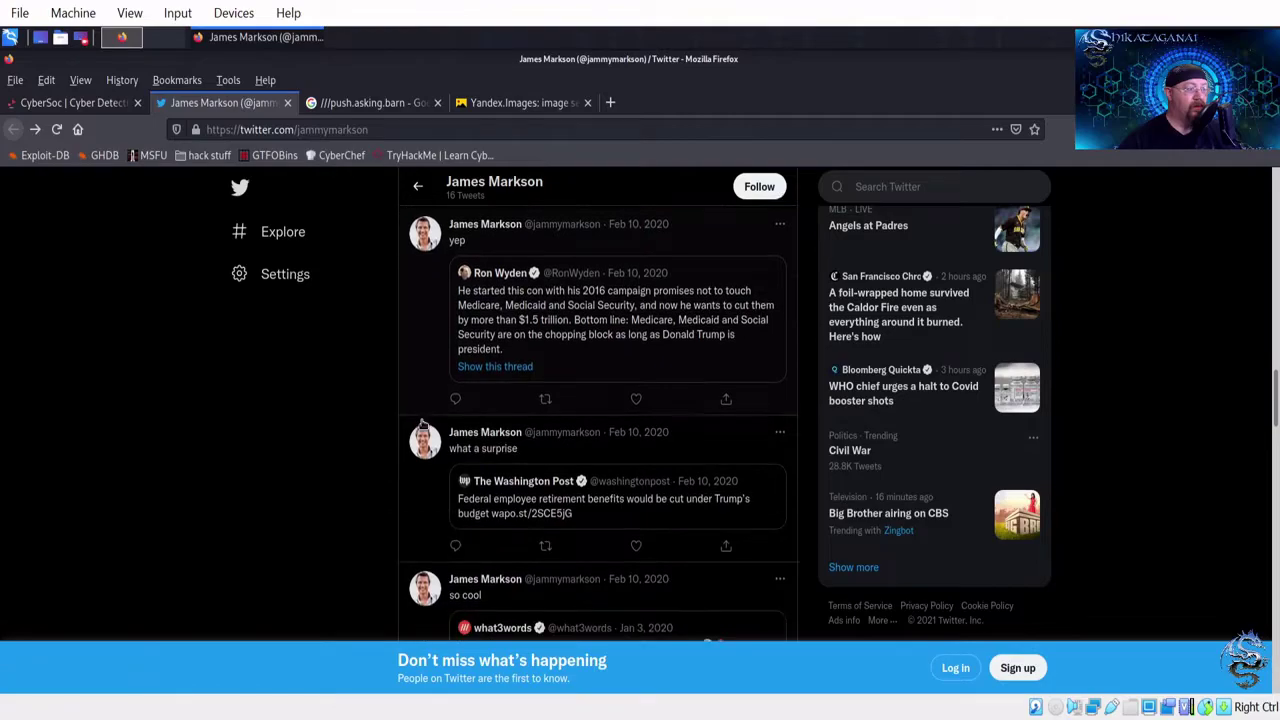
{"action": "scroll", "coordinate": [451, 423], "scroll_direction": "up", "scroll_amount": 5}
{"action": "scroll", "coordinate": [457, 422], "scroll_direction": "up", "scroll_amount": 10}
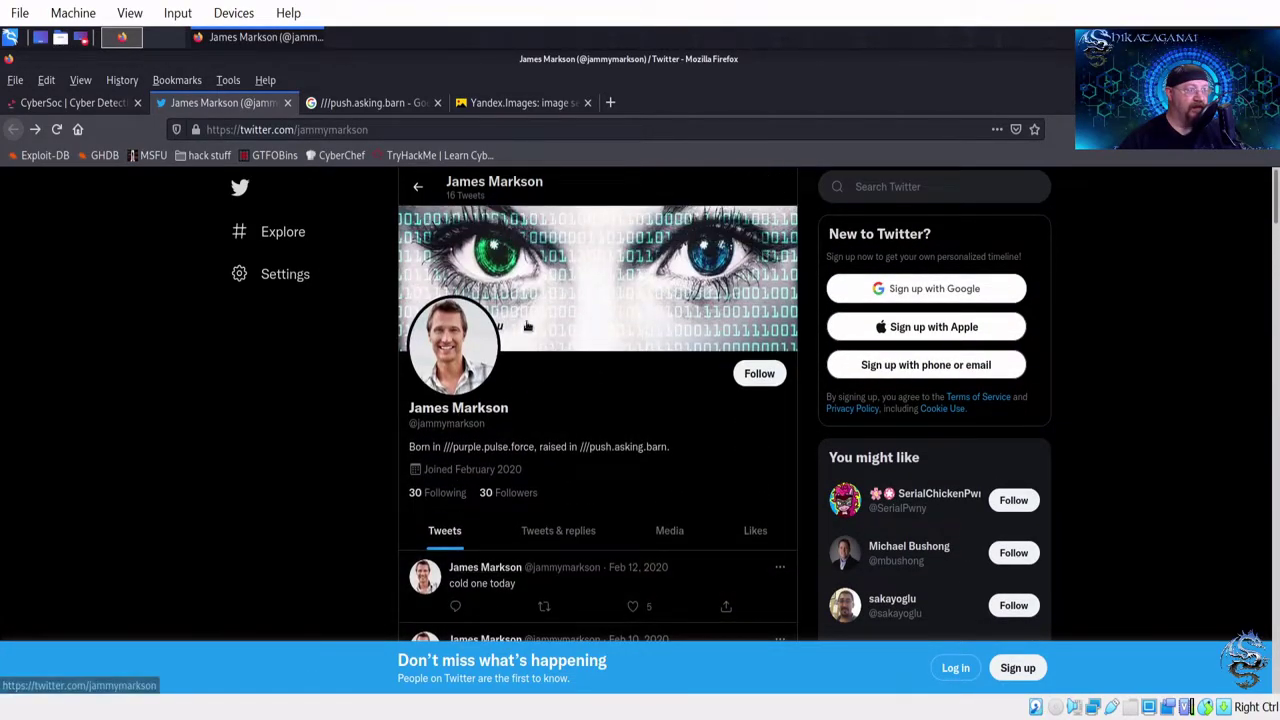
{"action": "scroll", "coordinate": [597, 466], "scroll_direction": "down", "scroll_amount": 1}
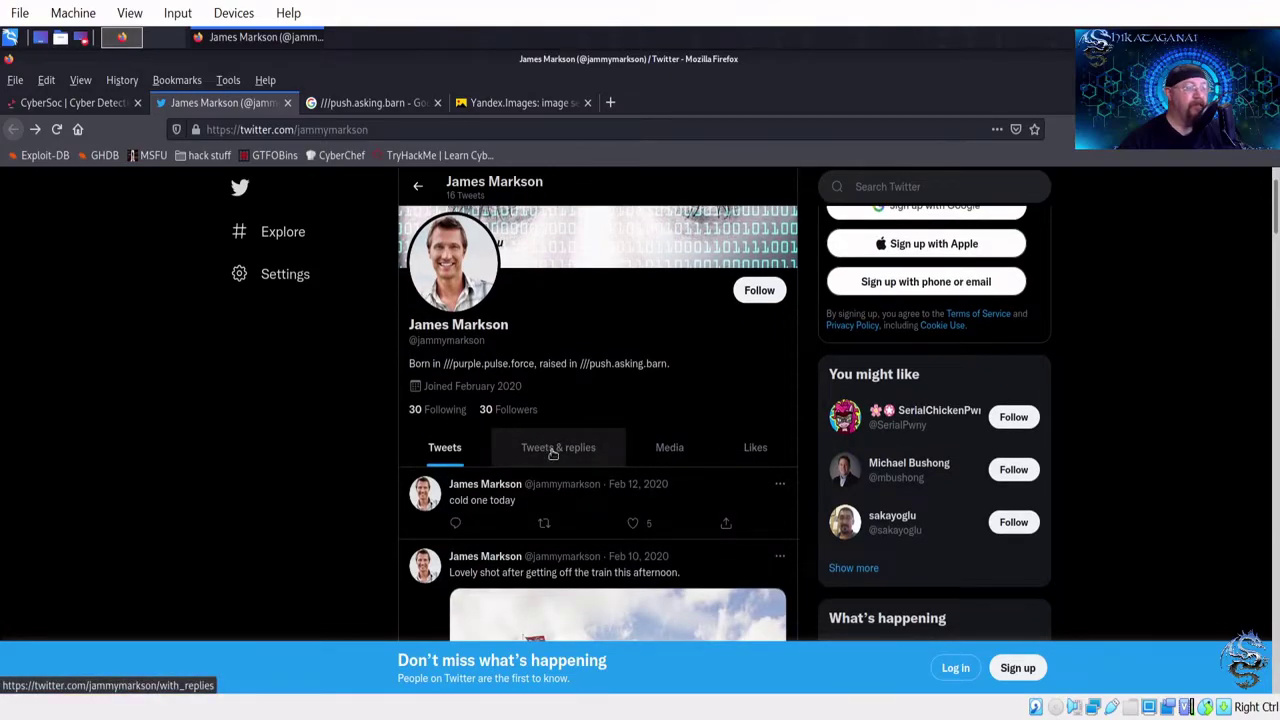
{"action": "left_click", "coordinate": [553, 451]}
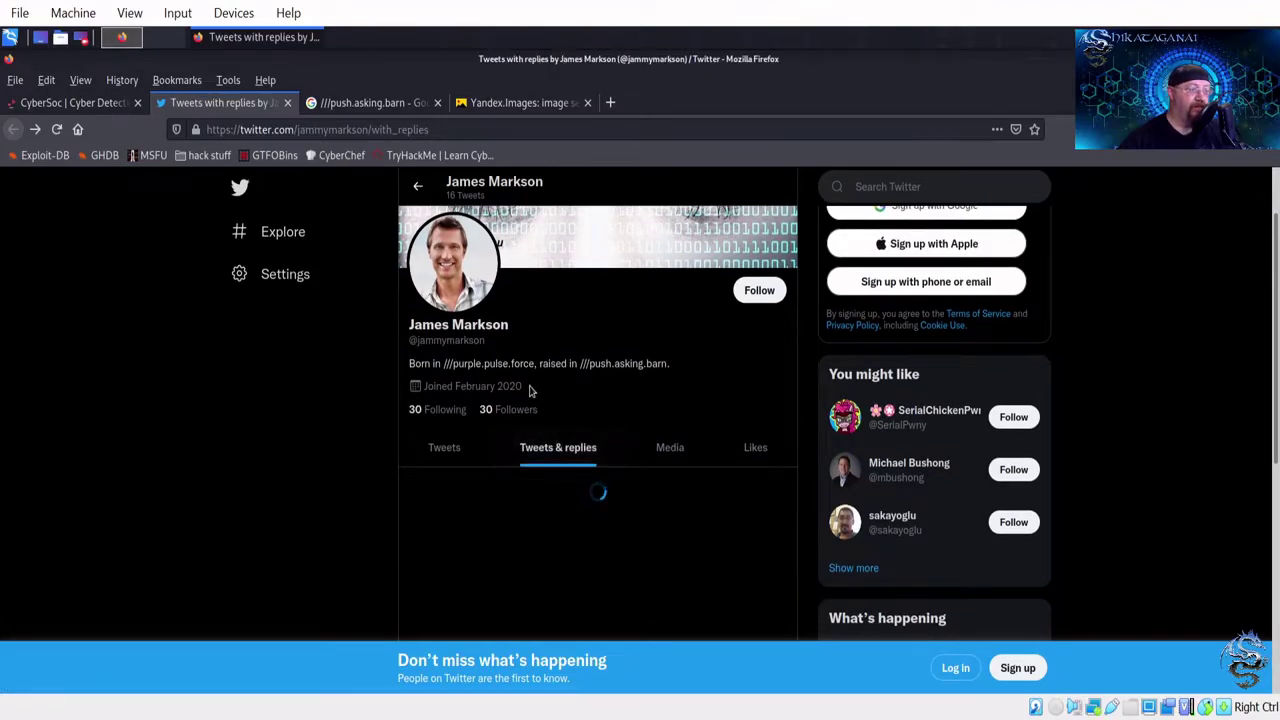
Open the mentioned friend's profile in a new tab and close the old push.asking.barn search tab
{"action": "scroll", "coordinate": [477, 391], "scroll_direction": "down", "scroll_amount": 1}
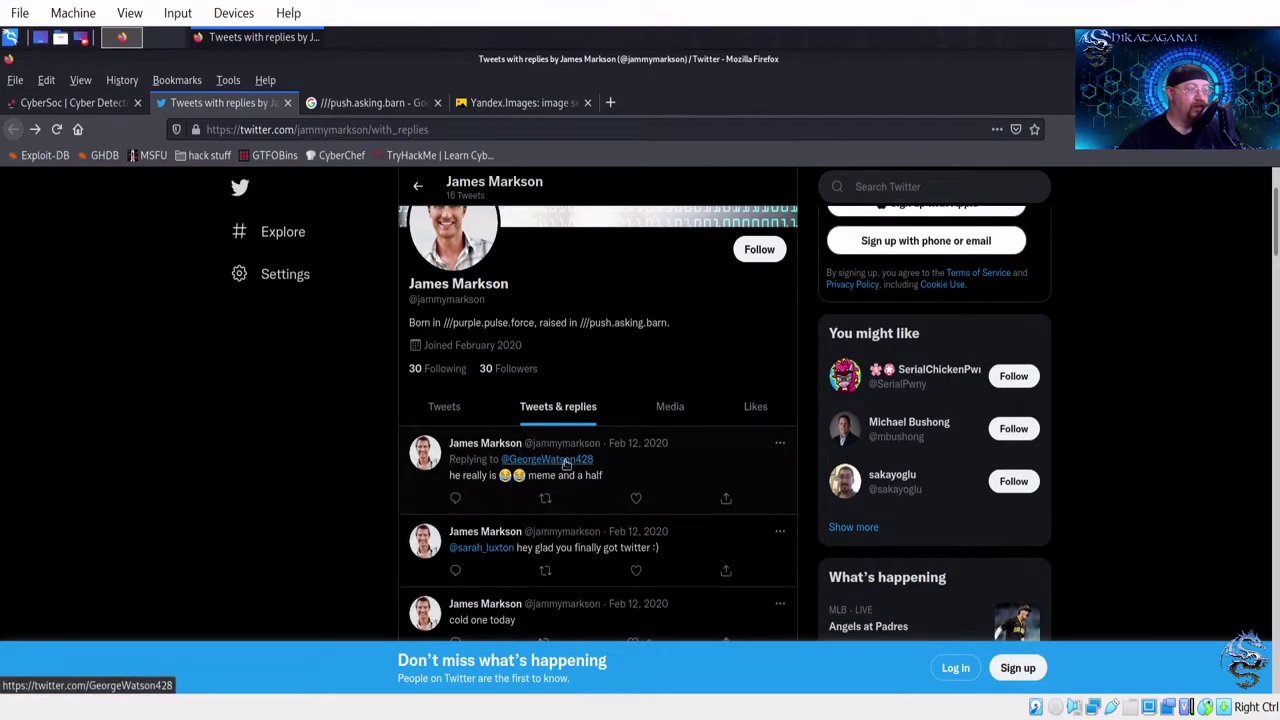
{"action": "scroll", "coordinate": [411, 410], "scroll_direction": "down", "scroll_amount": 1}
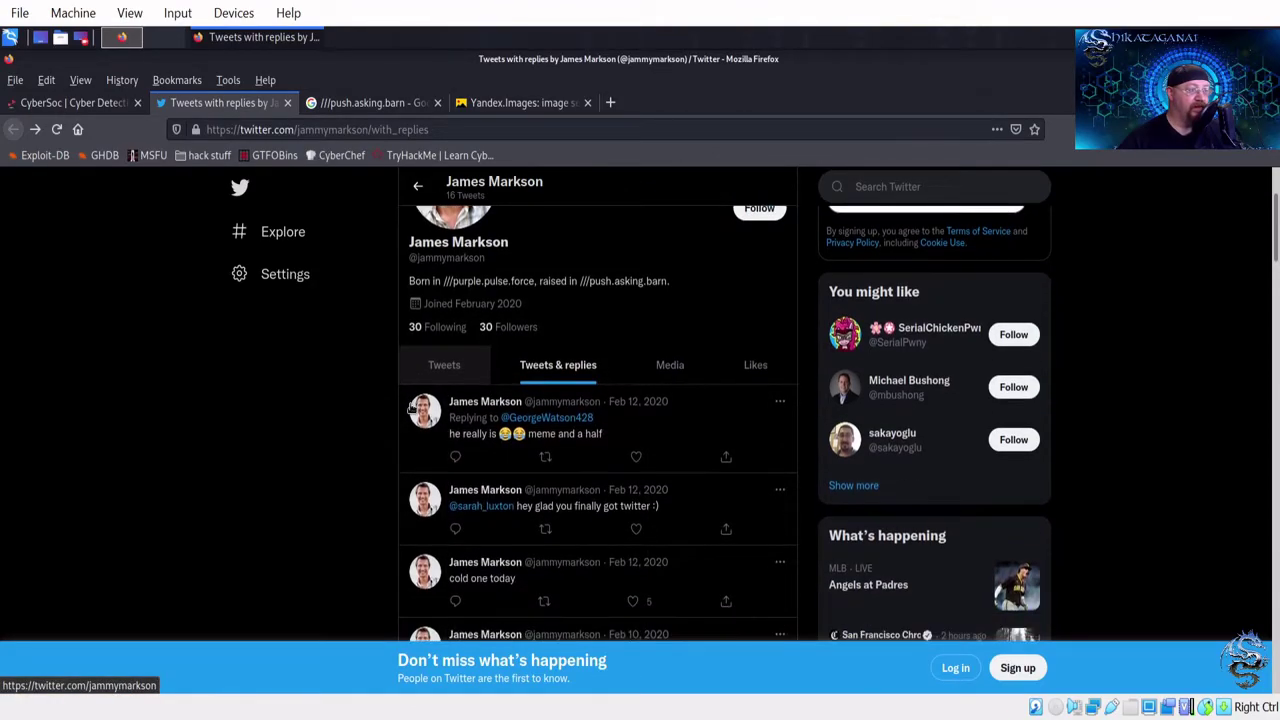
{"action": "scroll", "coordinate": [411, 410], "scroll_direction": "down", "scroll_amount": 2}
{"action": "mouse_move", "coordinate": [498, 430]}
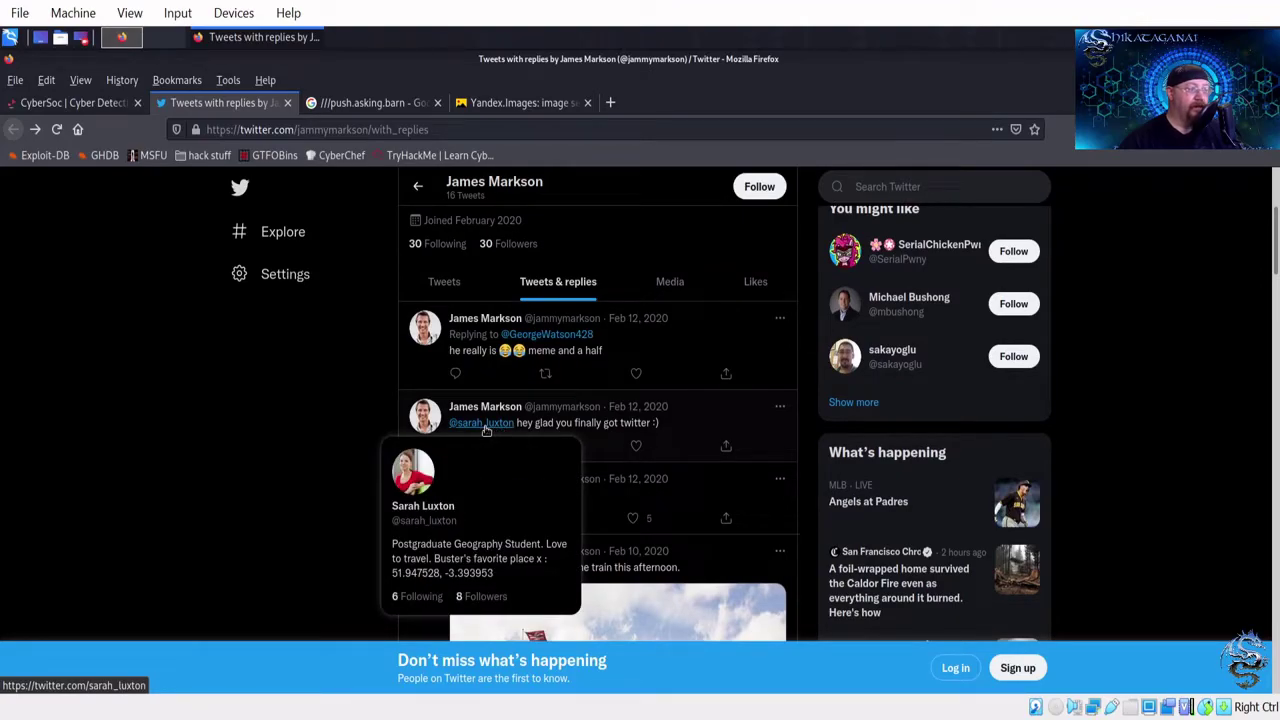
{"action": "right_click", "coordinate": [485, 430]}
{"action": "left_click", "coordinate": [545, 438]}
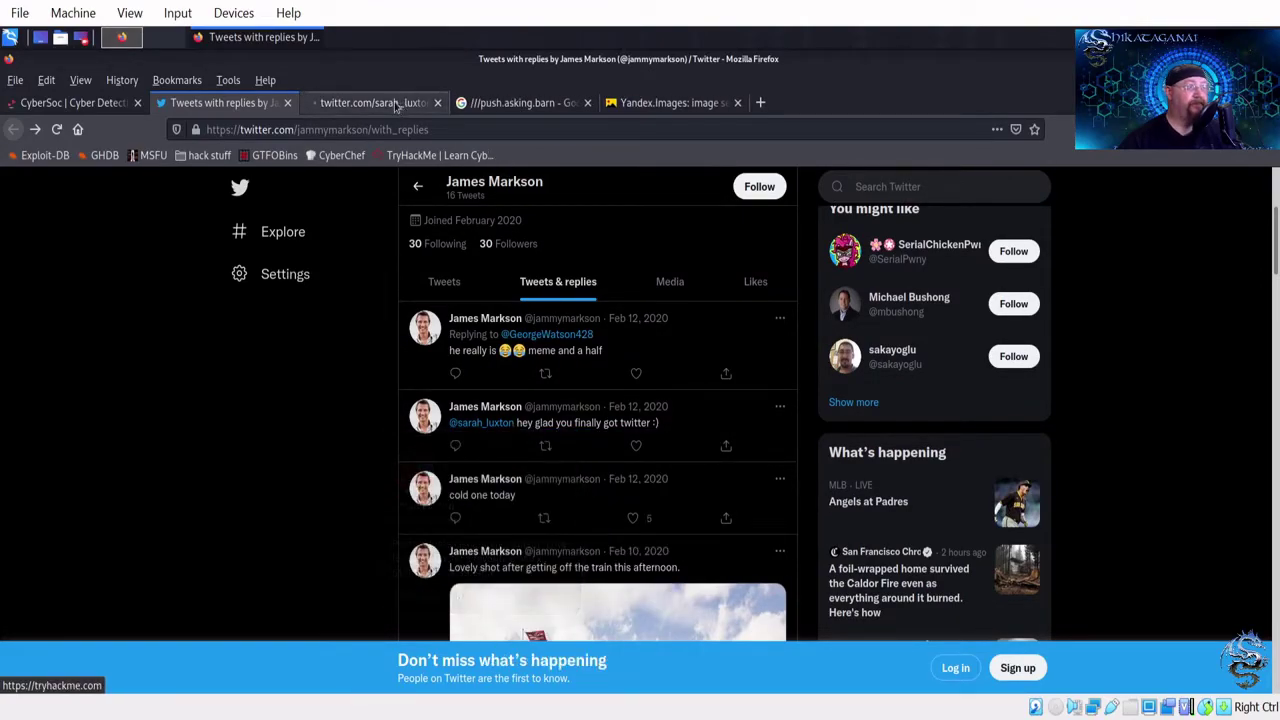
{"action": "left_click", "coordinate": [372, 103]}
{"action": "left_click", "coordinate": [587, 102]}
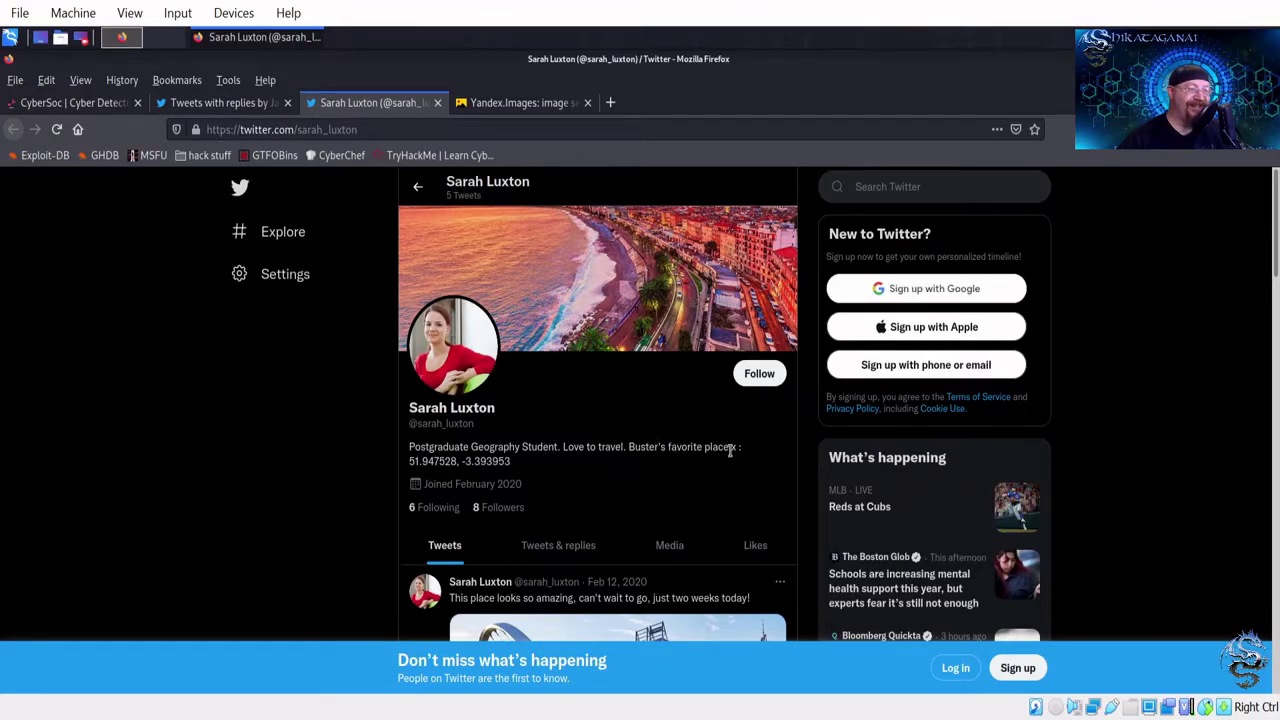
Select the friend's bio coordinates, recheck the suntan question, and open her 'just two weeks today' photo full-size
{"action": "left_click_drag", "start_coordinate": [510, 466], "coordinate": [412, 462]}
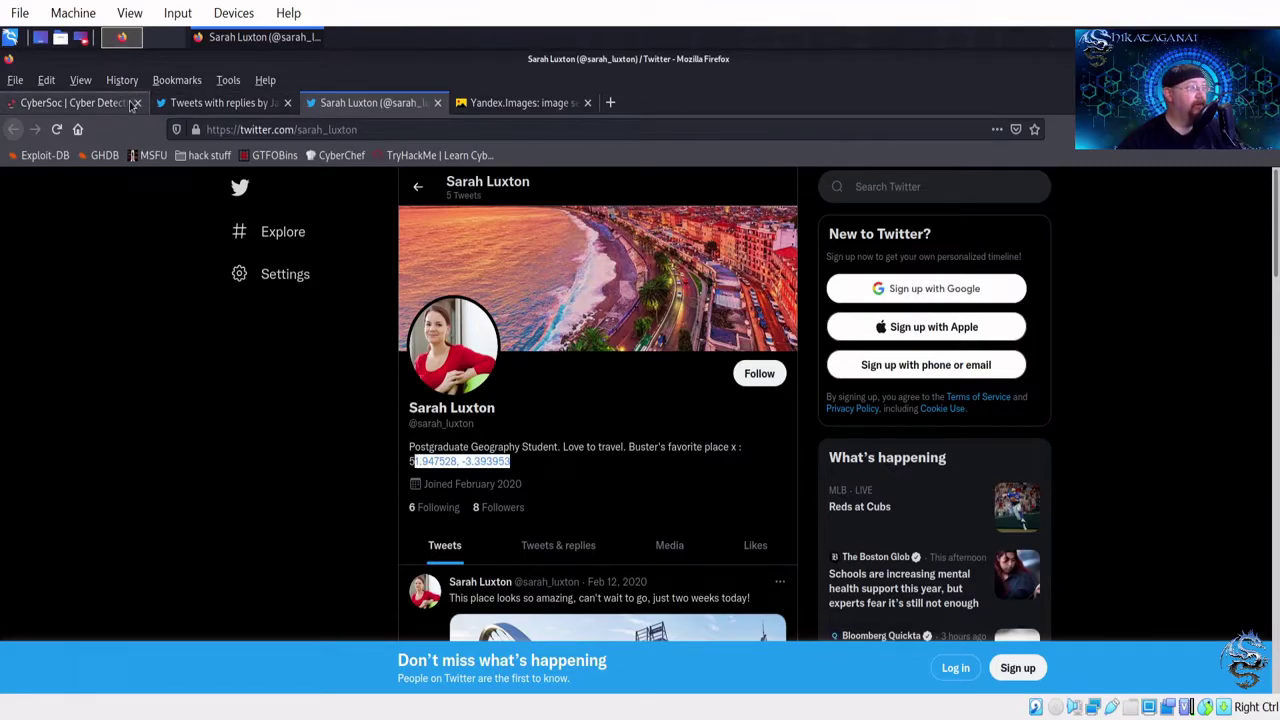
{"action": "left_click", "coordinate": [107, 104]}
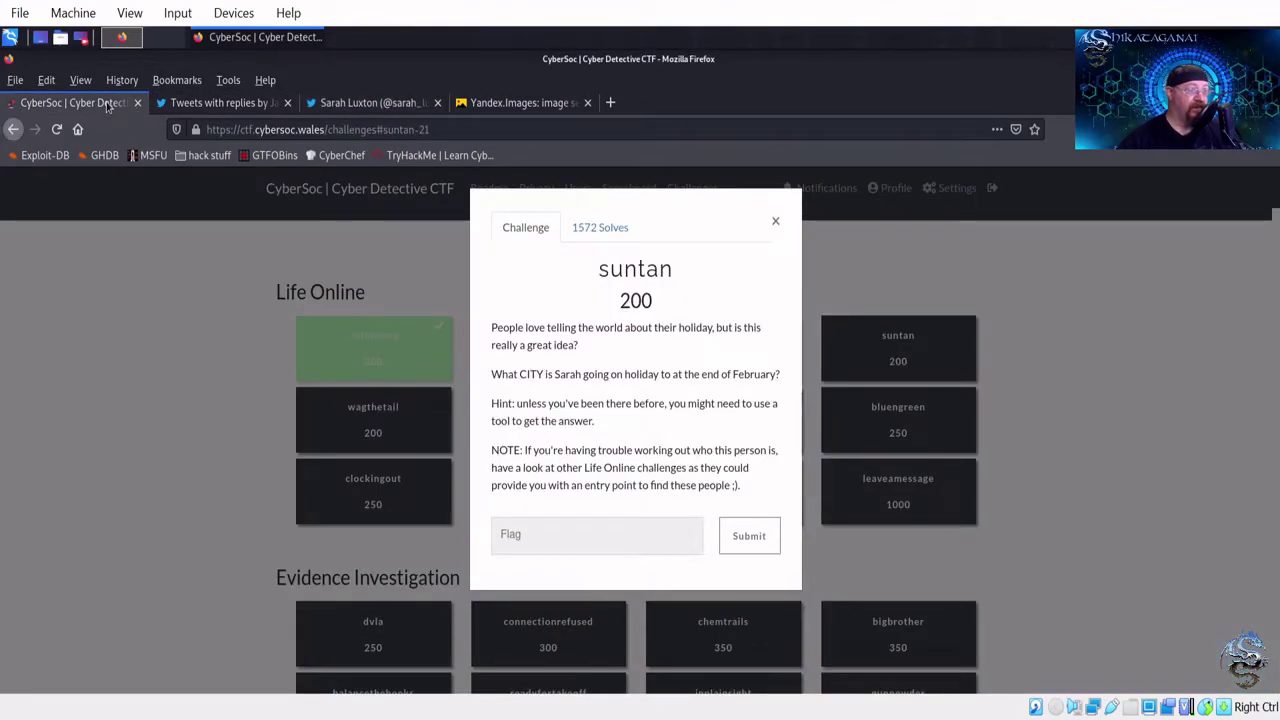
{"action": "left_click", "coordinate": [386, 106]}
{"action": "scroll", "coordinate": [604, 466], "scroll_direction": "down", "scroll_amount": 2}
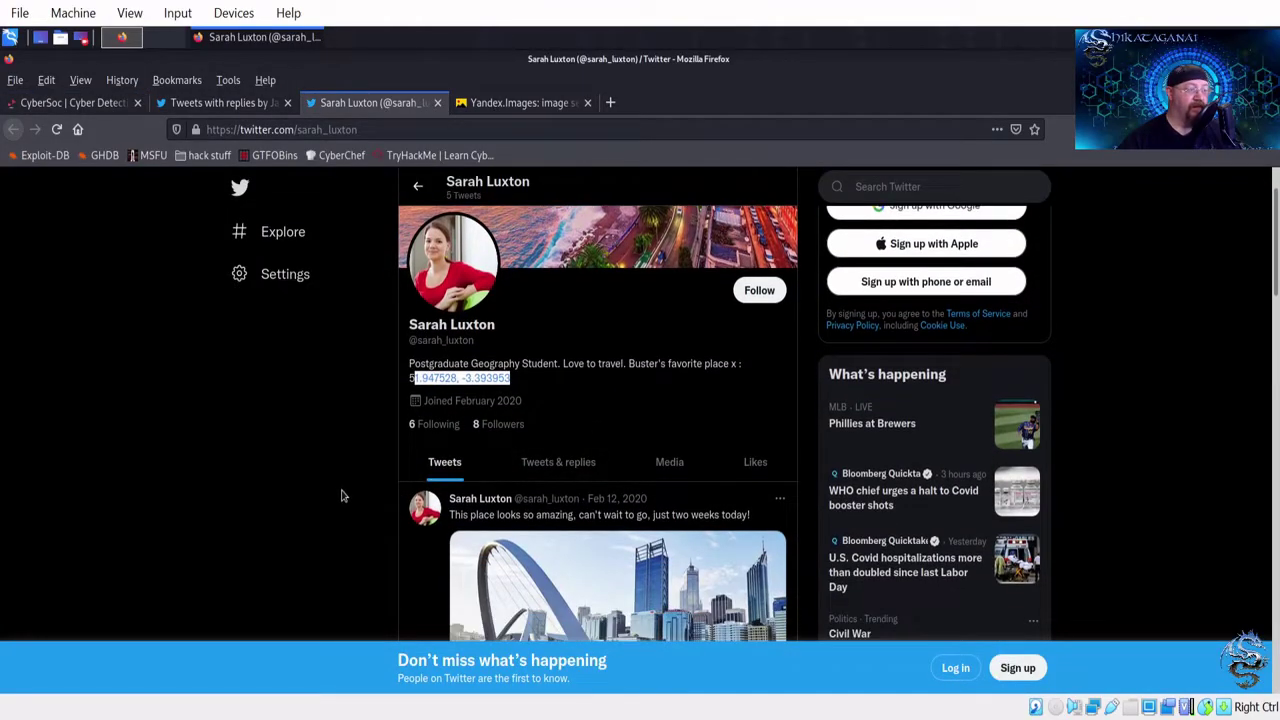
{"action": "scroll", "coordinate": [378, 470], "scroll_direction": "down", "scroll_amount": 1}
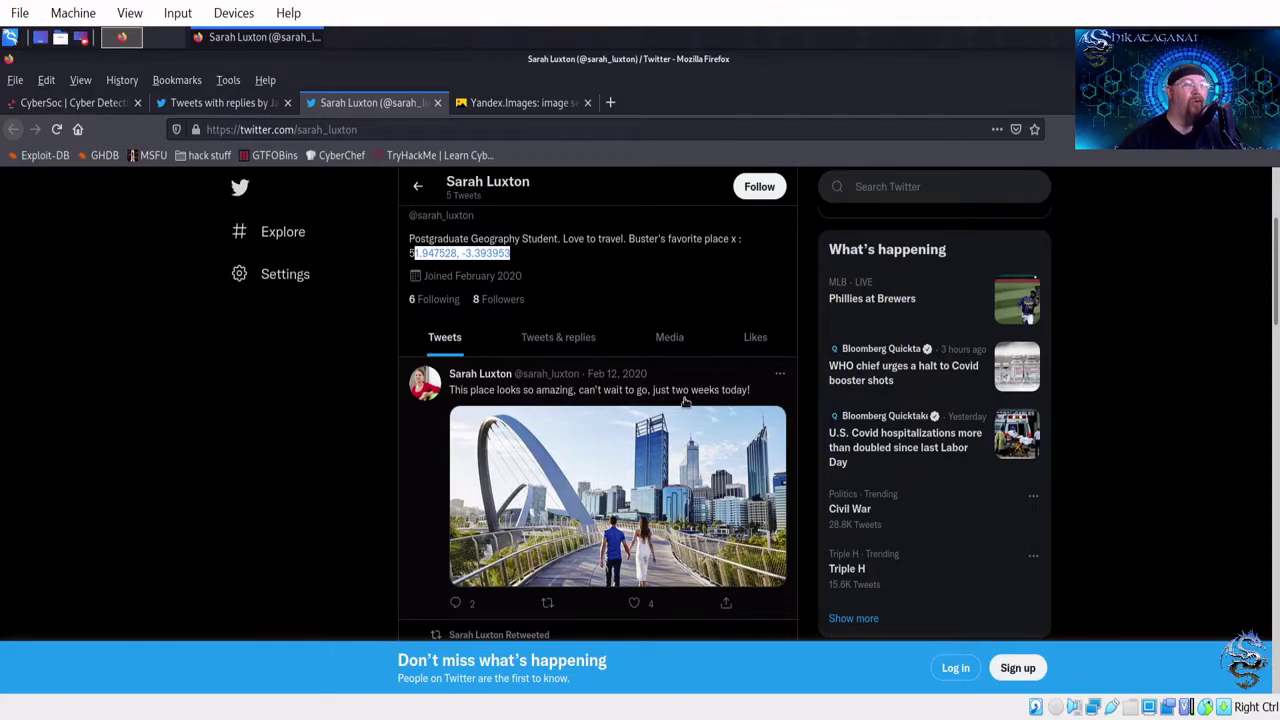
{"action": "scroll", "coordinate": [685, 400], "scroll_direction": "down", "scroll_amount": 1}
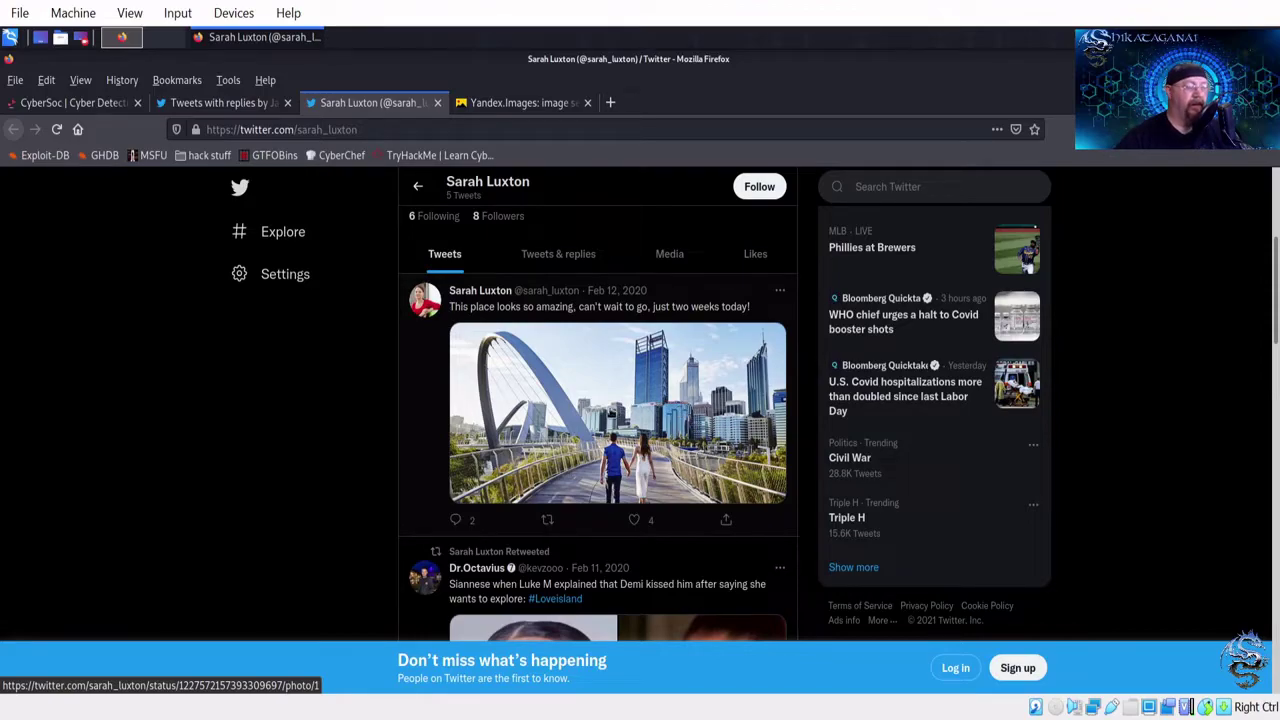
{"action": "scroll", "coordinate": [596, 419], "scroll_direction": "down", "scroll_amount": 1}
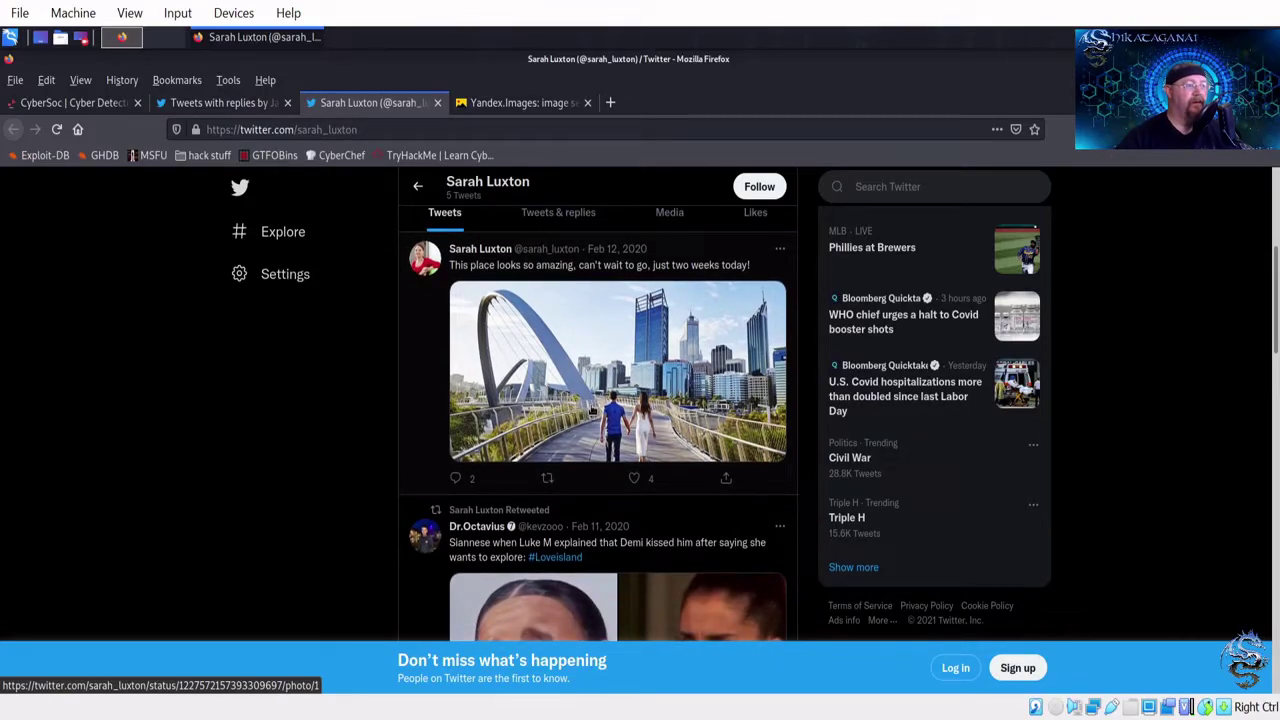
{"action": "left_click", "coordinate": [592, 372]}
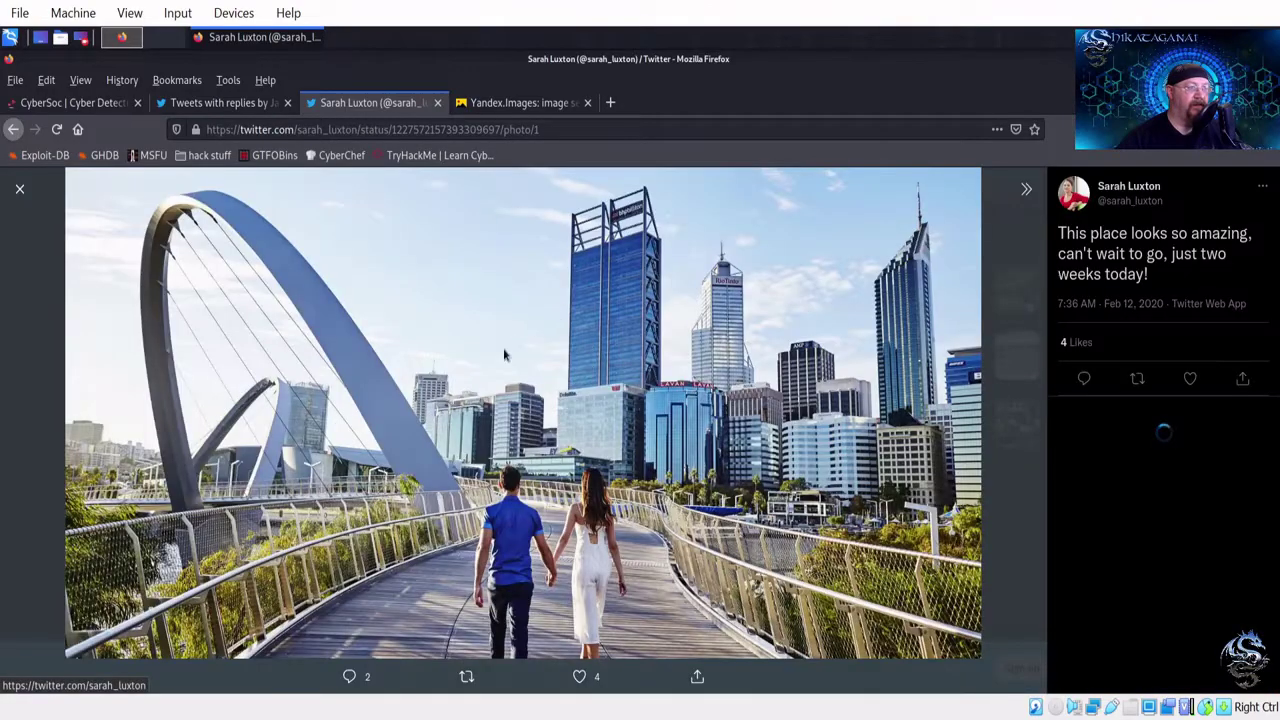
Save the bridge-and-skyline holiday photo as vacation.jpeg in the cyberdetective folder
{"action": "right_click", "coordinate": [489, 368]}
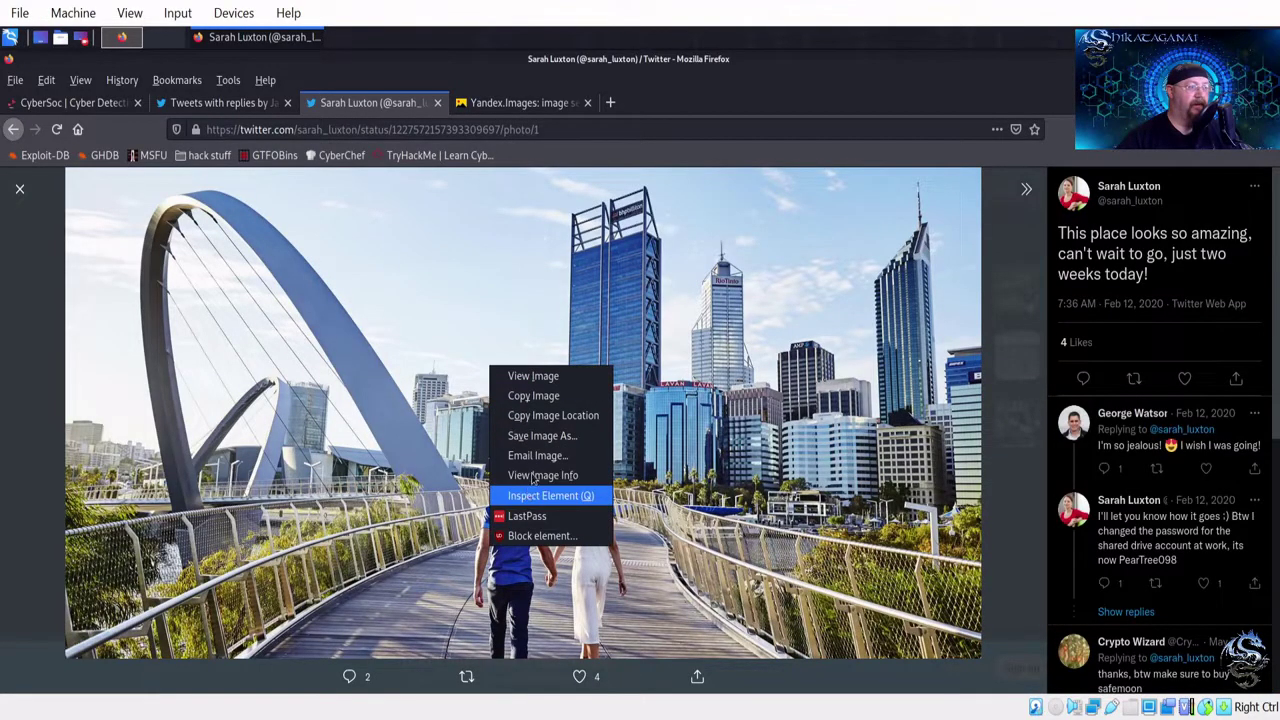
{"action": "left_click", "coordinate": [540, 436]}
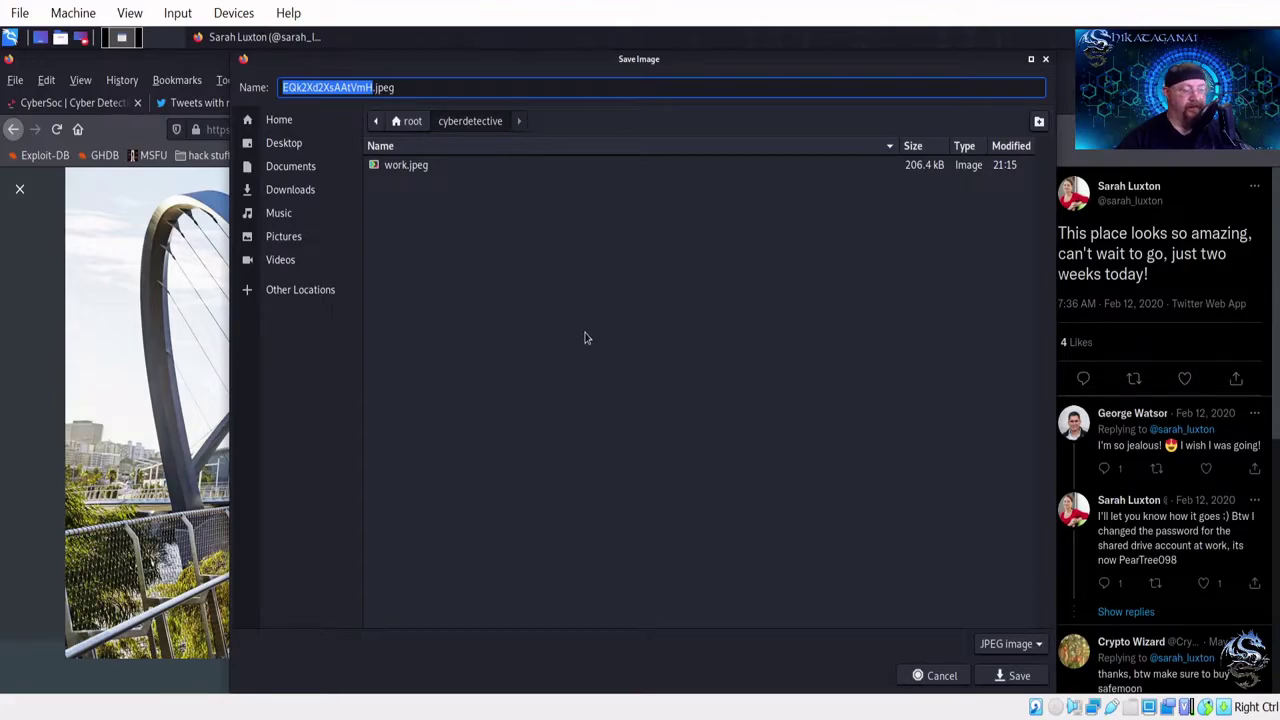
{"action": "type", "text": "vacation"}
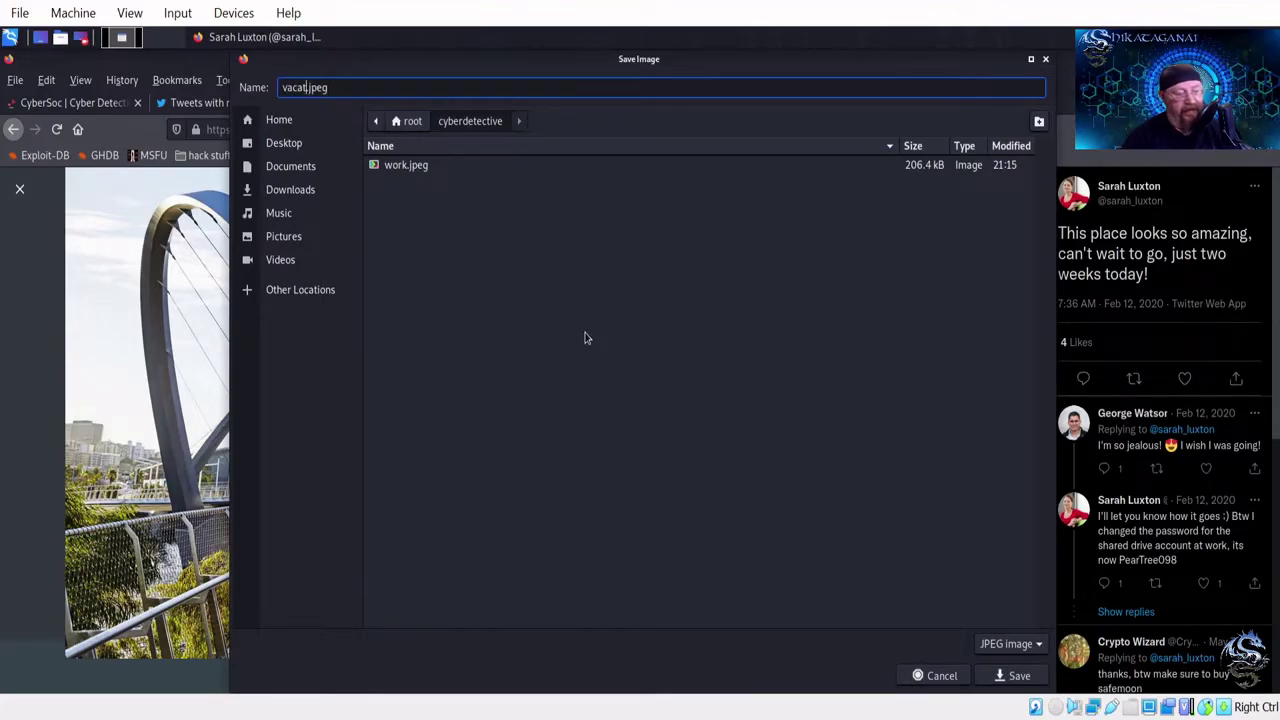
{"action": "key", "text": "Return"}
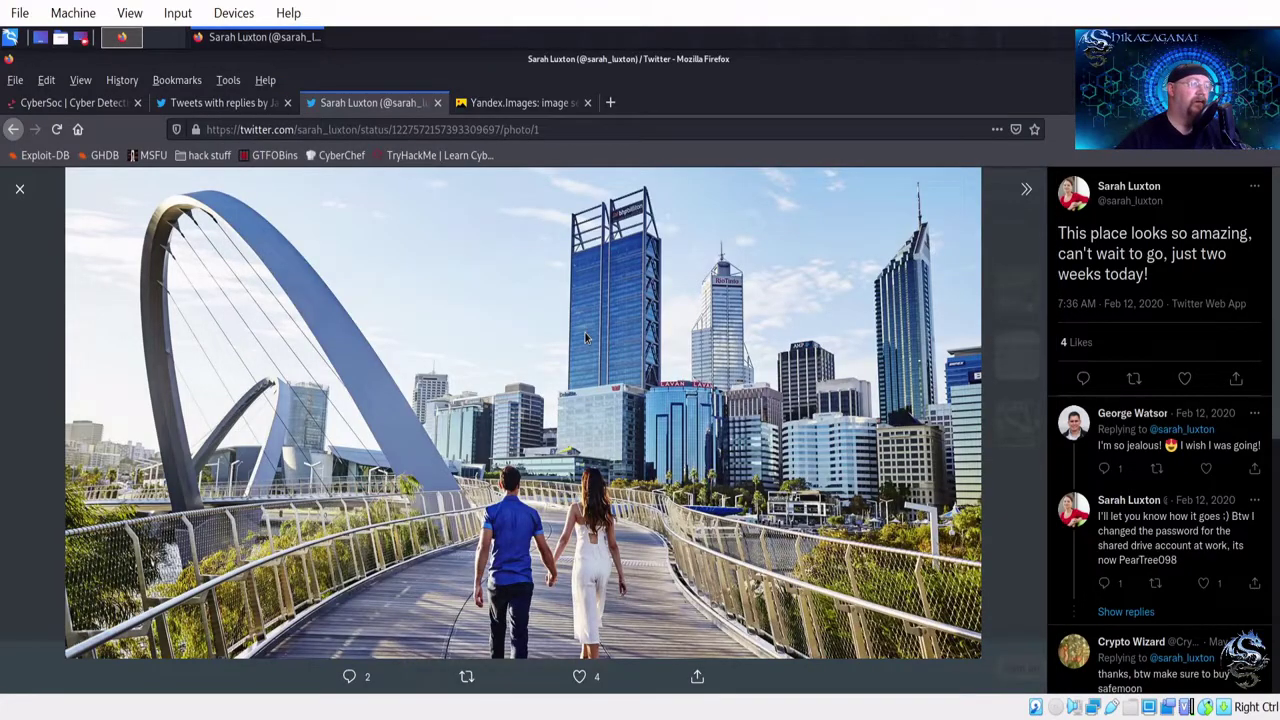
{"action": "left_click", "coordinate": [550, 104]}
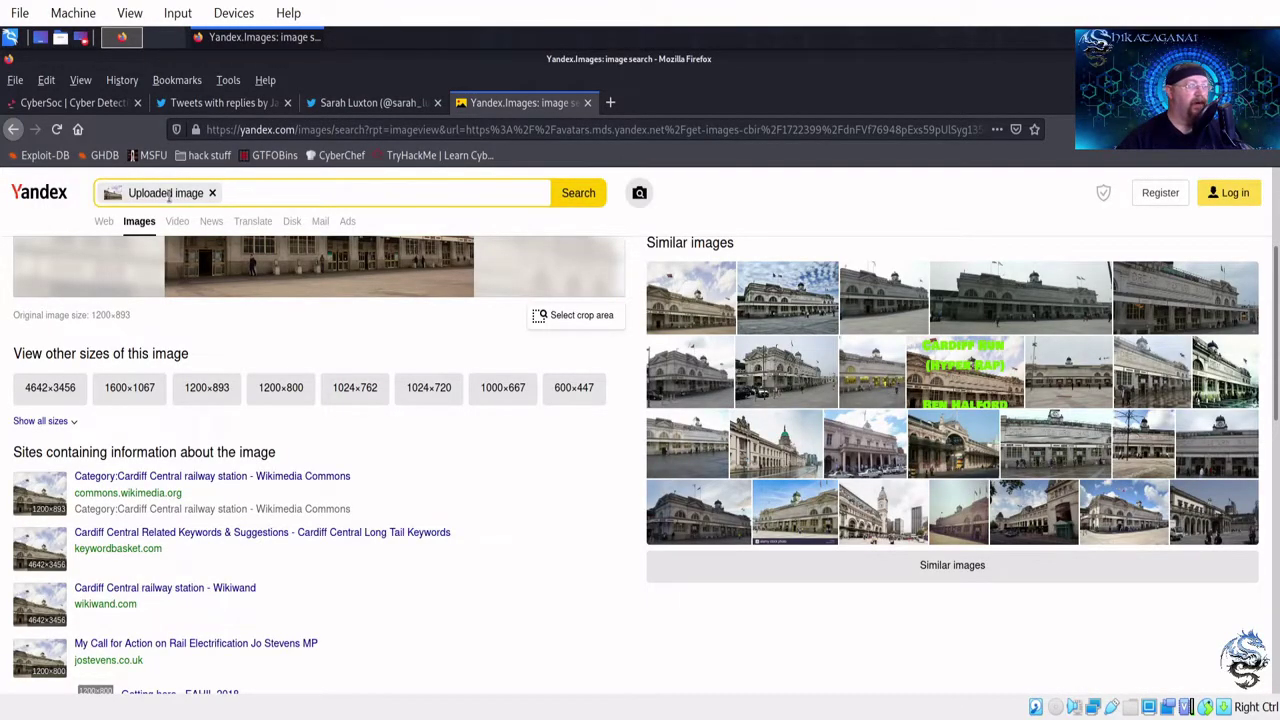
Clear the previous image and upload vacation.jpeg to Yandex visual search, which rejects it as incorrect format
{"action": "left_click", "coordinate": [212, 193]}
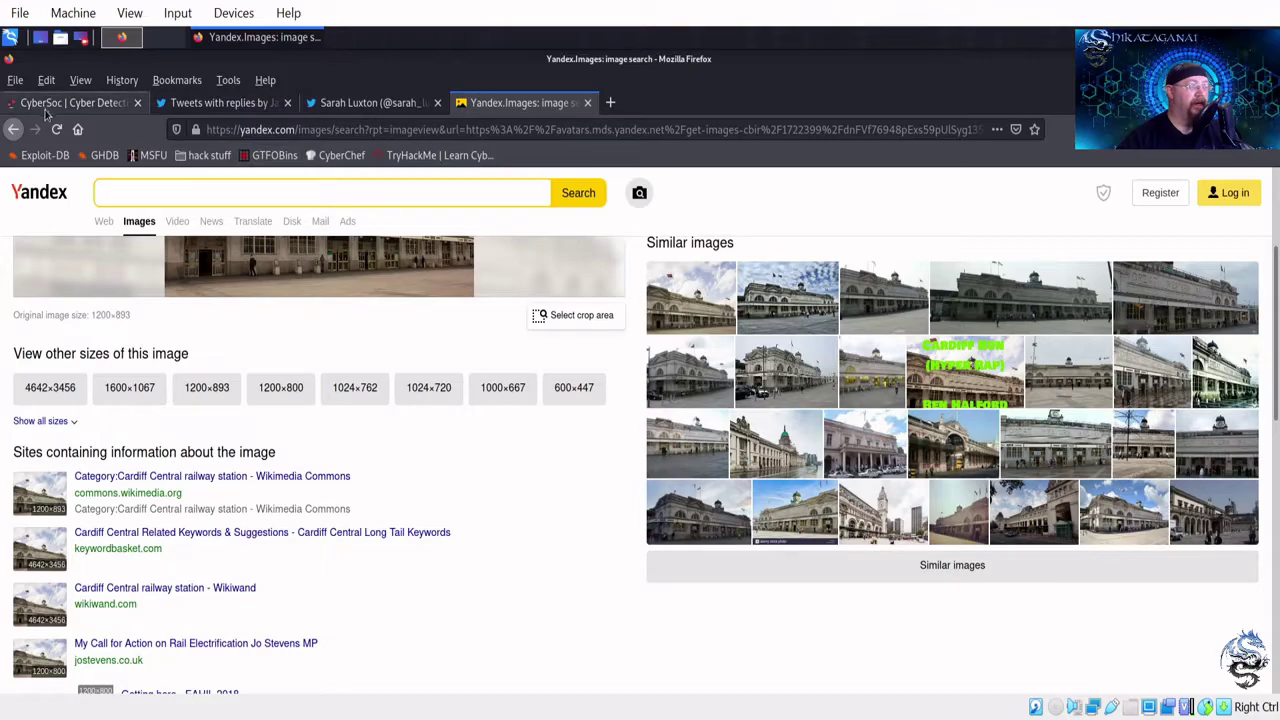
{"action": "left_click", "coordinate": [639, 193]}
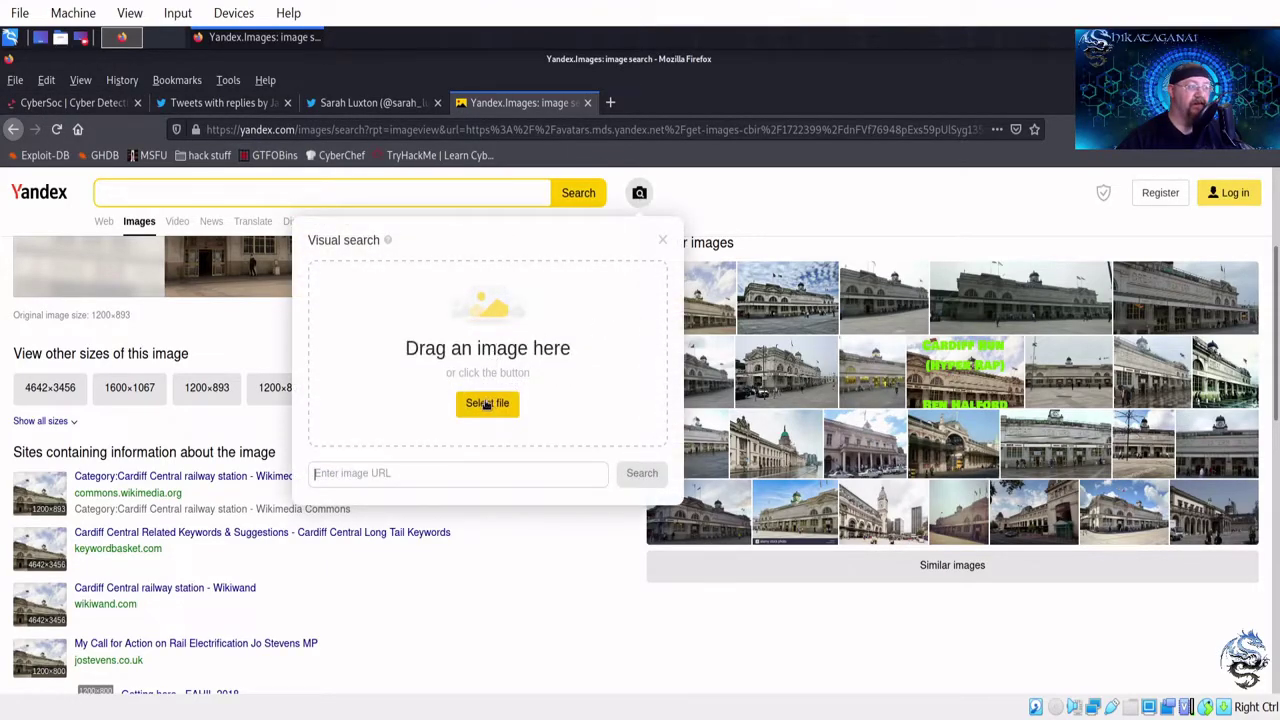
{"action": "left_click", "coordinate": [487, 403]}
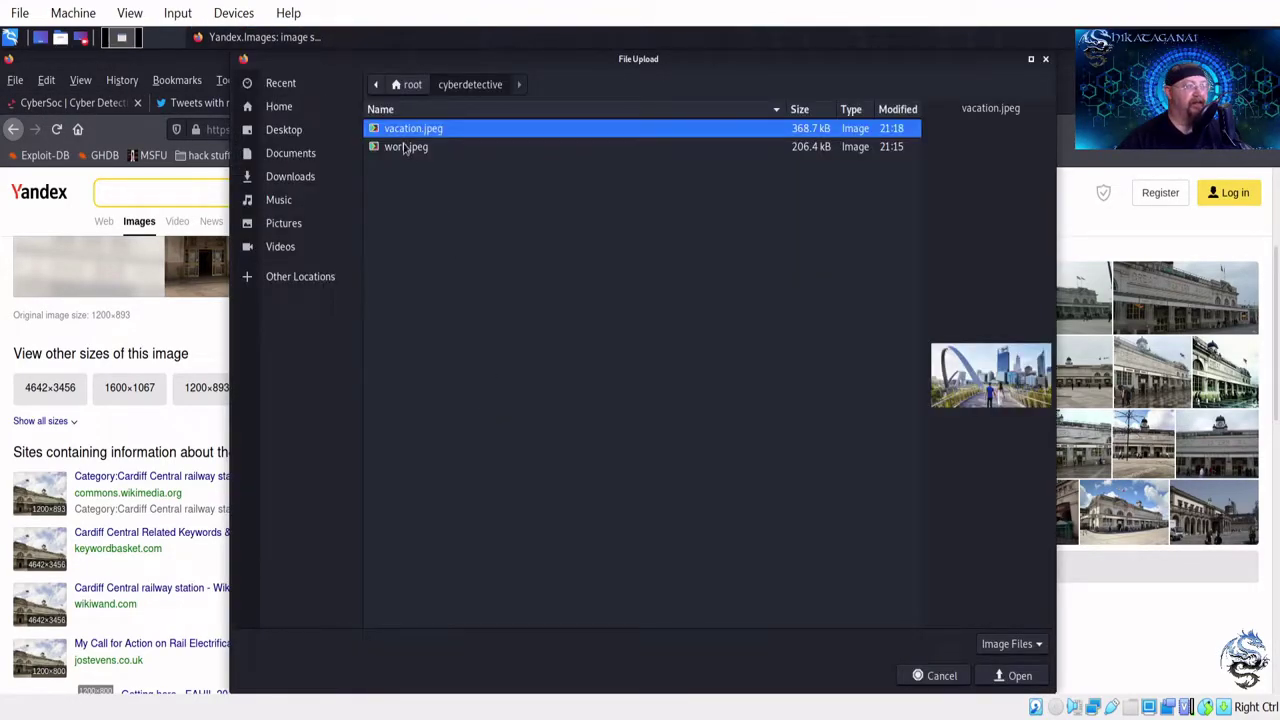
{"action": "left_click", "coordinate": [1018, 677]}
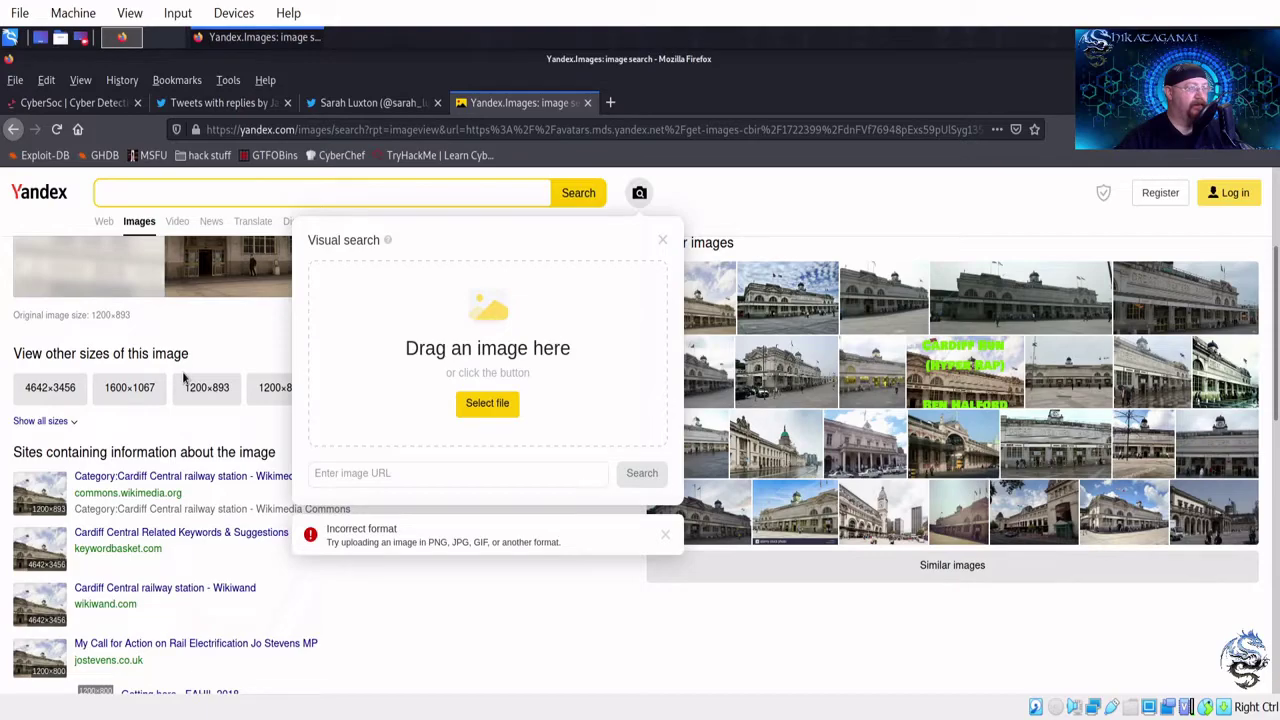
Start re-saving the tweet photo, cancel it, and go to the Yandex home page
{"action": "left_click", "coordinate": [400, 103]}
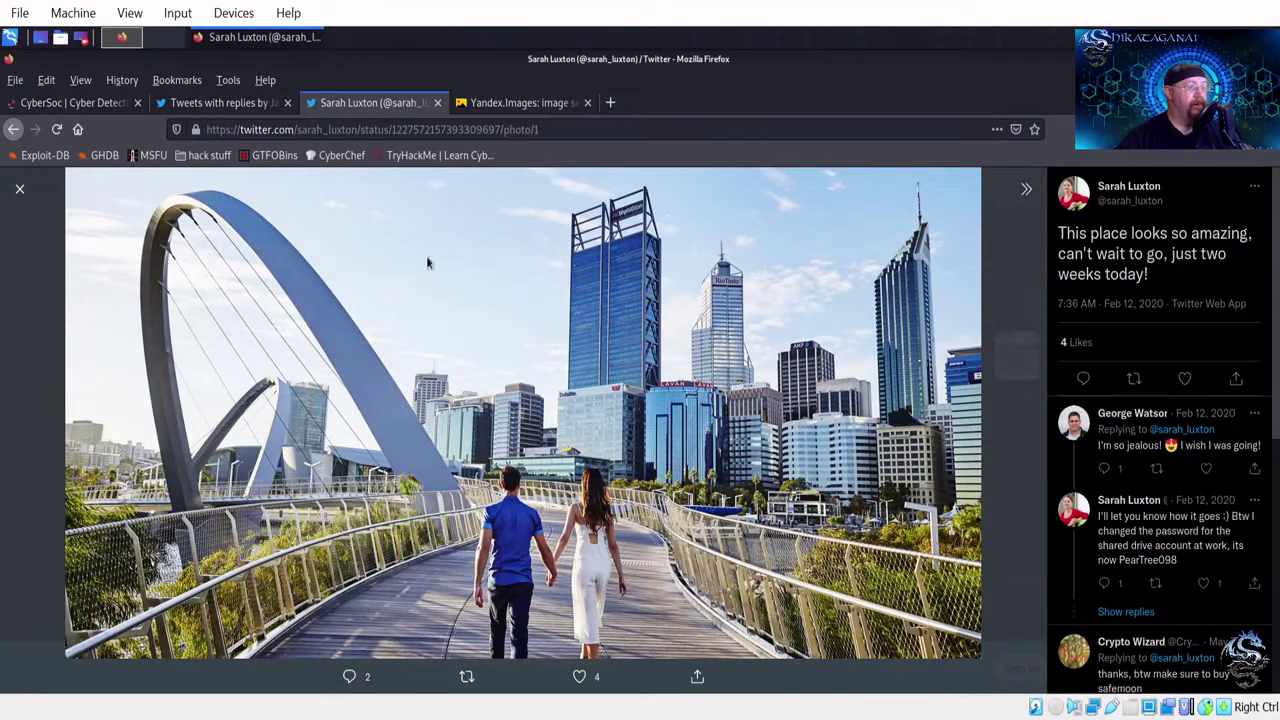
{"action": "right_click", "coordinate": [470, 356]}
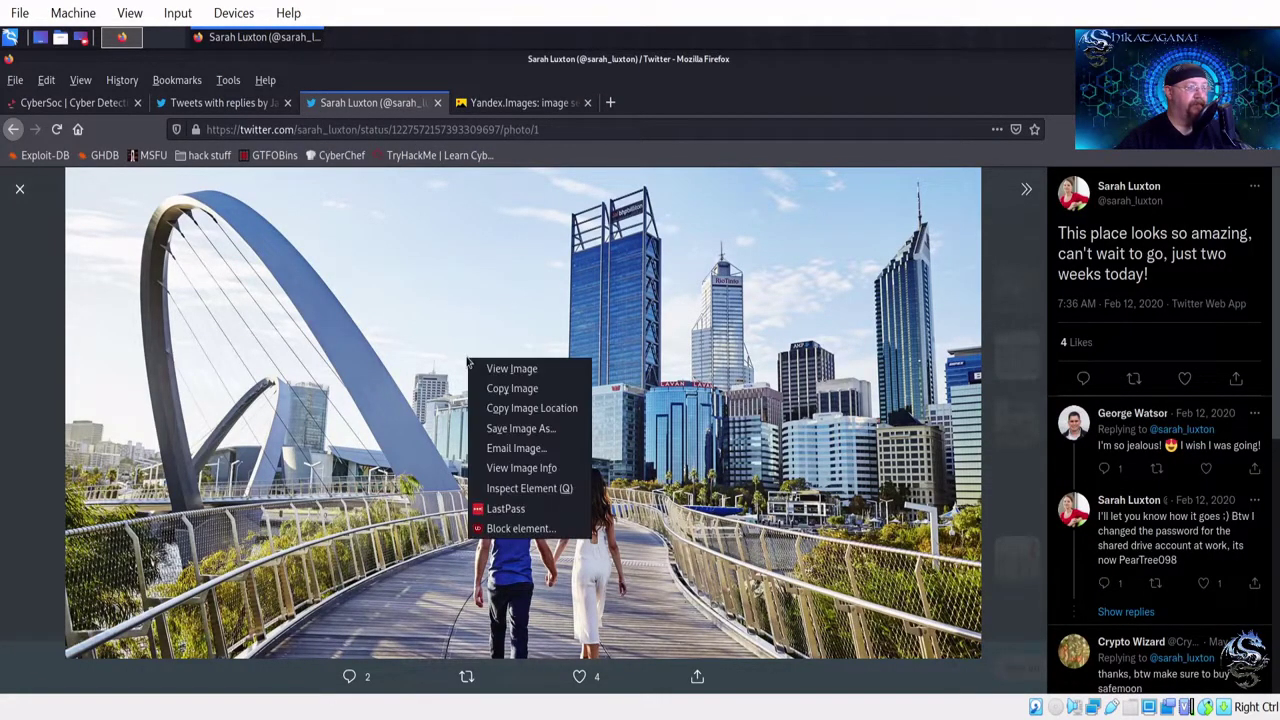
{"action": "left_click", "coordinate": [518, 430]}
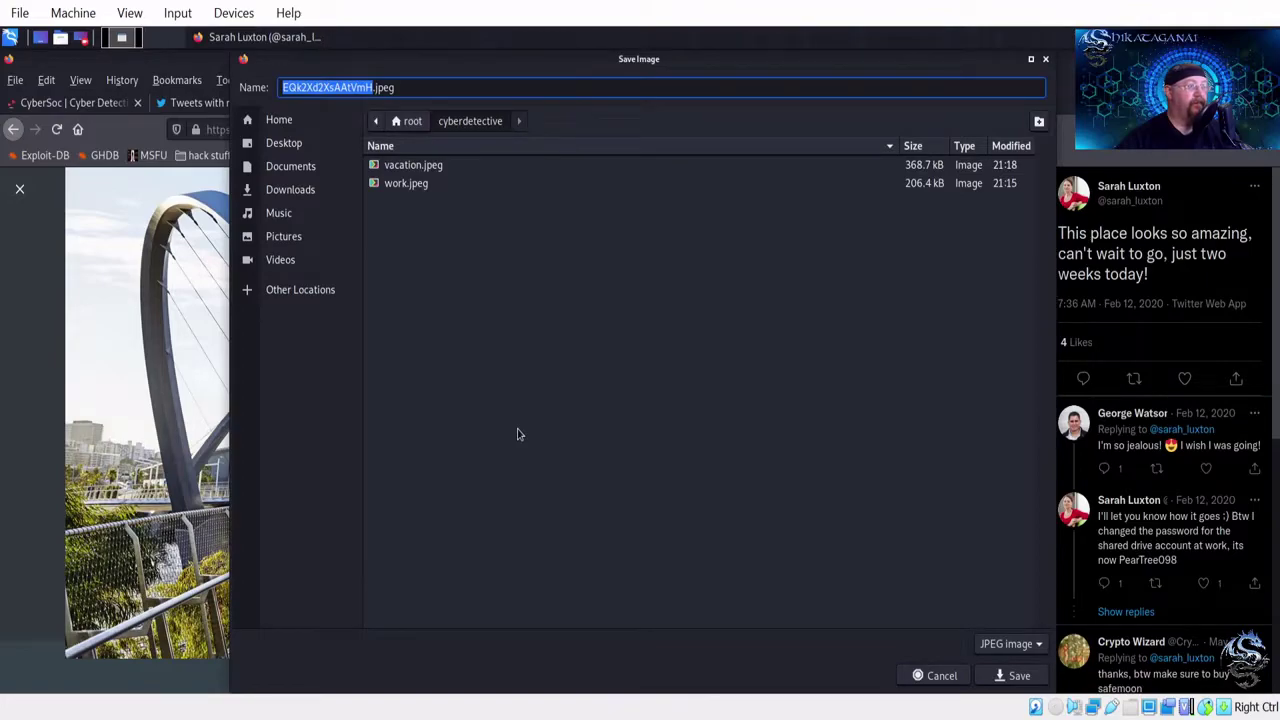
{"action": "left_click", "coordinate": [957, 675]}
{"action": "left_click", "coordinate": [520, 102]}
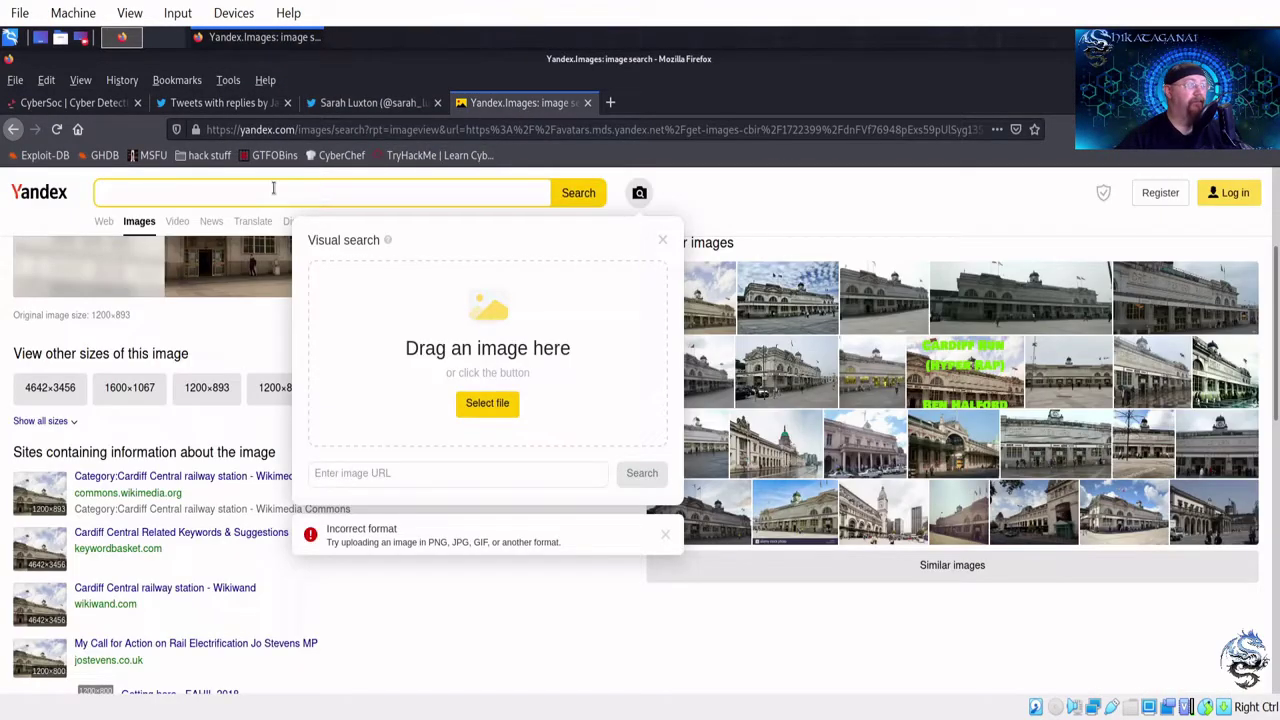
{"action": "left_click", "coordinate": [35, 192]}
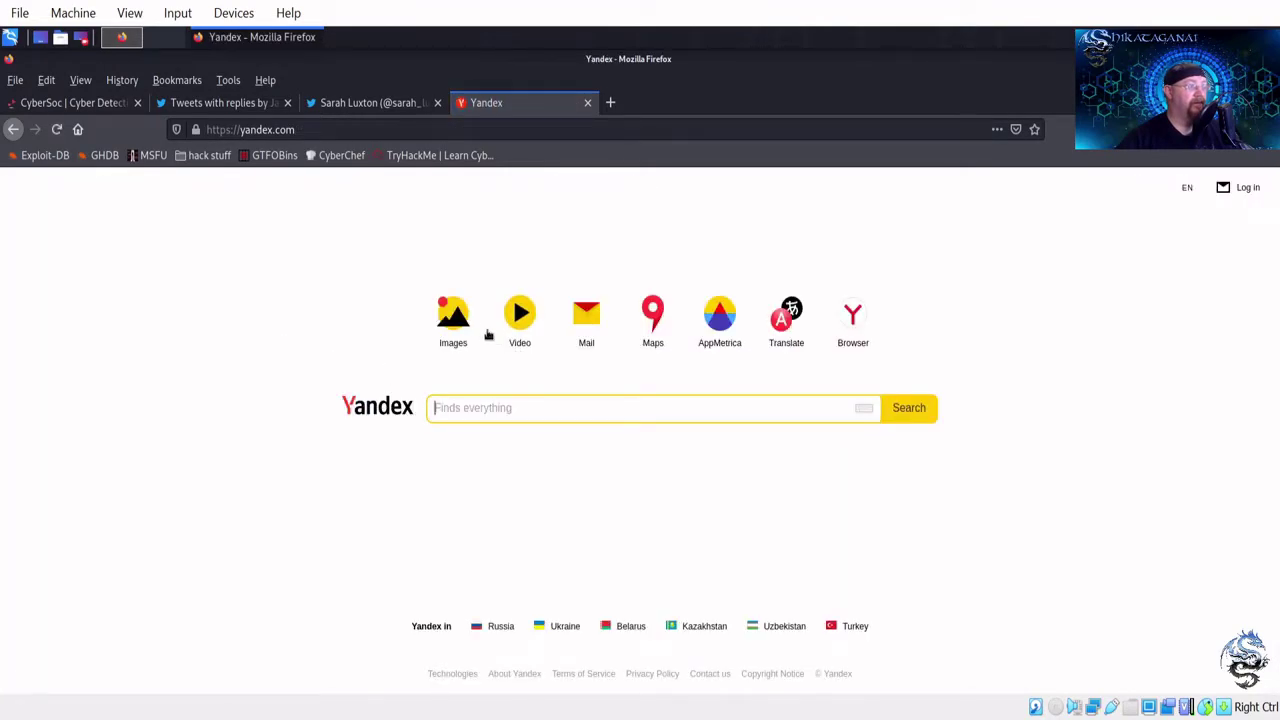
Reopen Yandex Images and upload vacation.jpeg from cyberdetective to its visual search again
{"action": "left_click", "coordinate": [477, 331]}
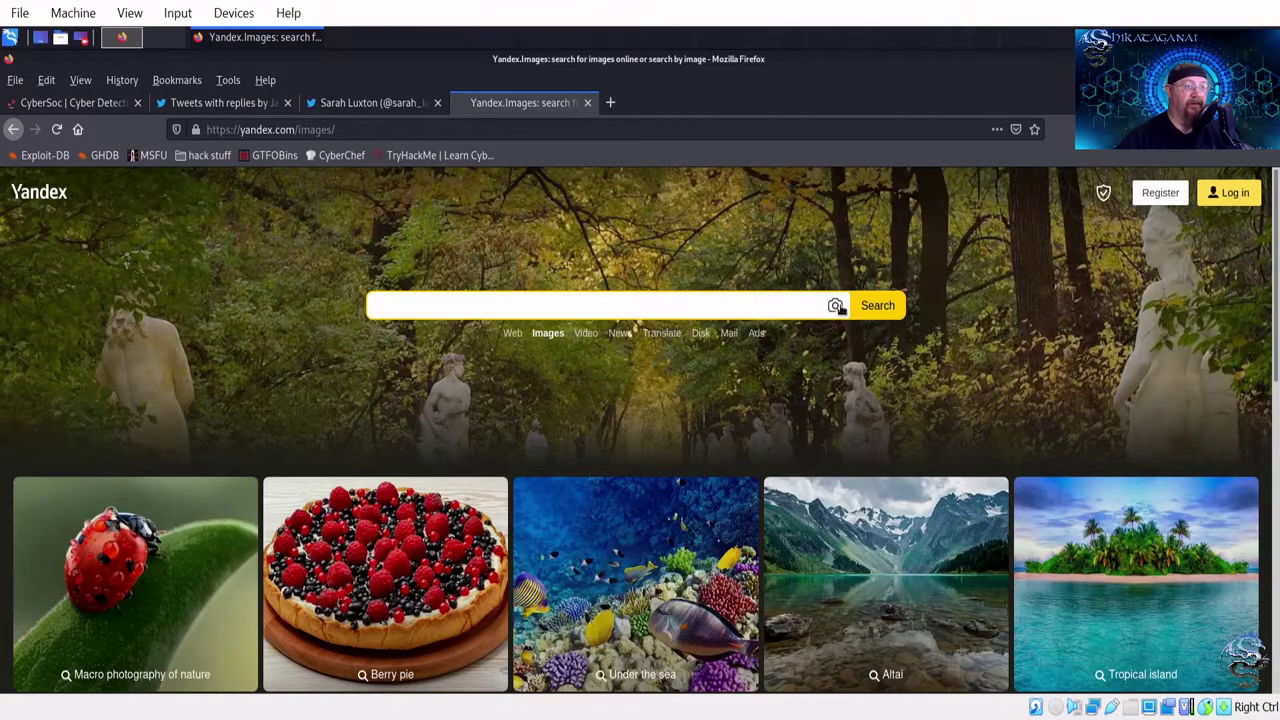
{"action": "left_click", "coordinate": [835, 306]}
{"action": "left_click", "coordinate": [681, 513]}
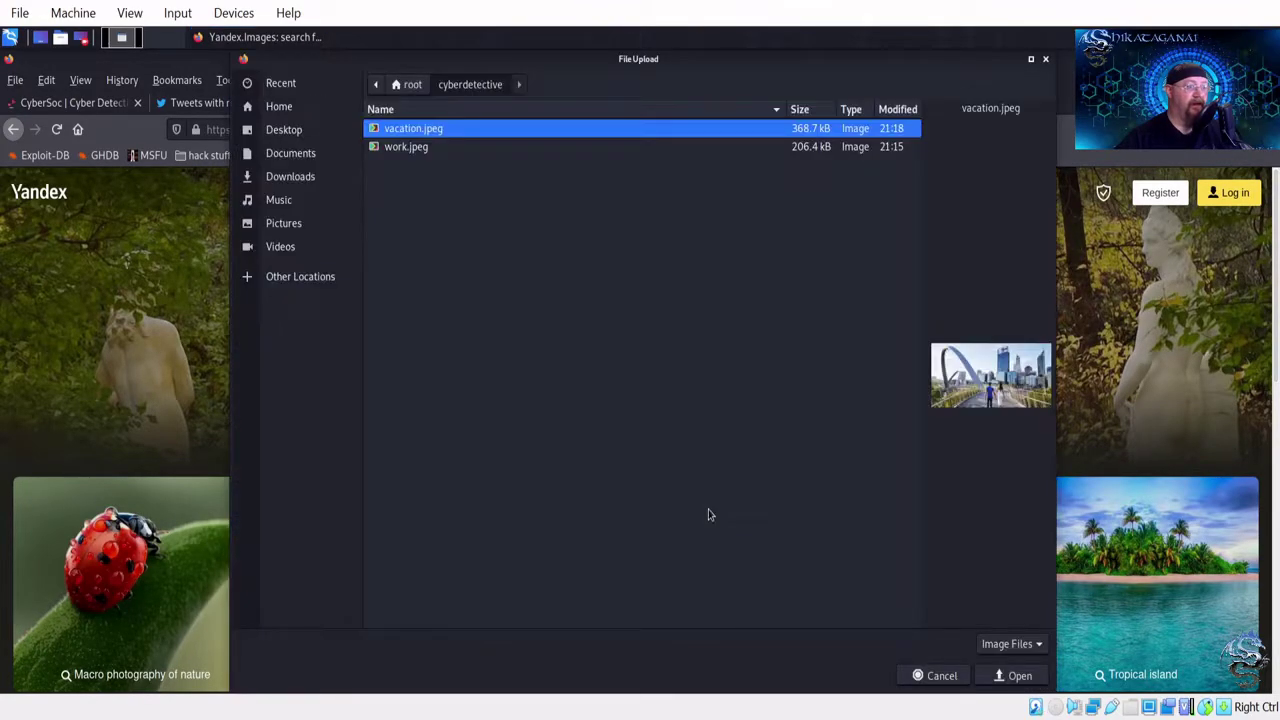
{"action": "left_click", "coordinate": [1003, 676]}
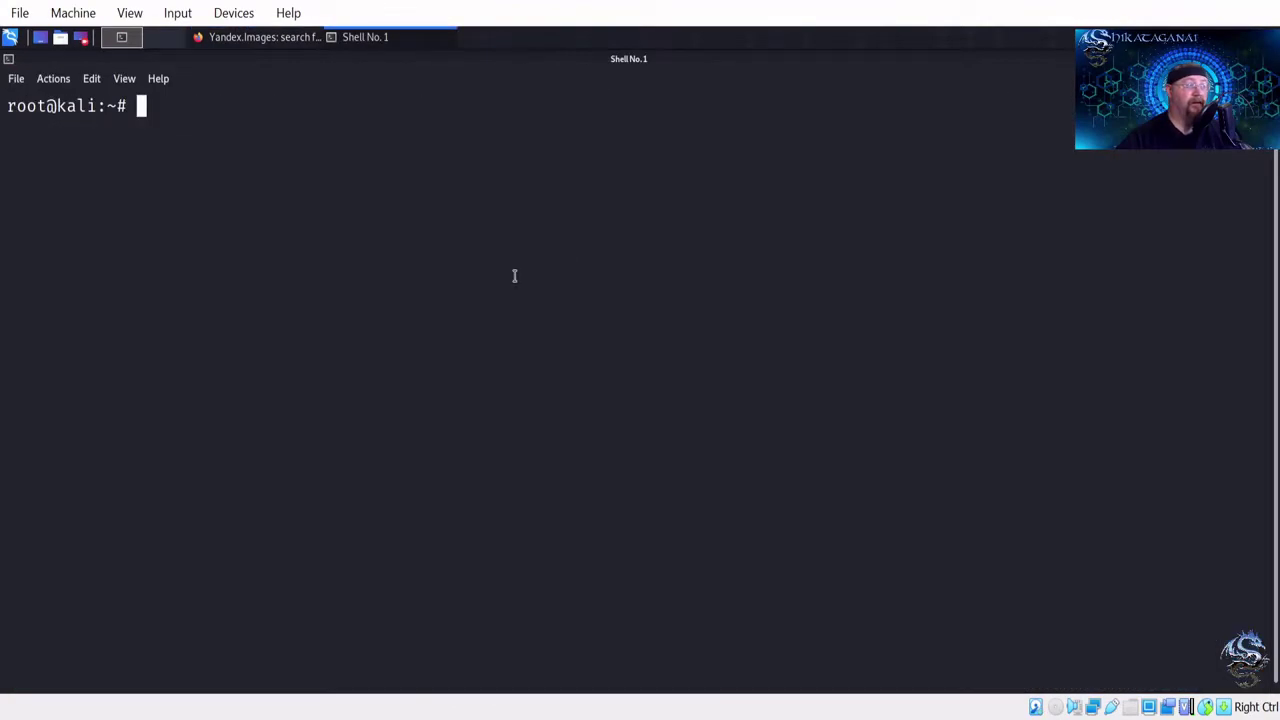
Change into cyberdetective, list its files, and rename vacation.jpeg to vacation.jpg with mv
{"action": "type", "text": "cd cybe"}
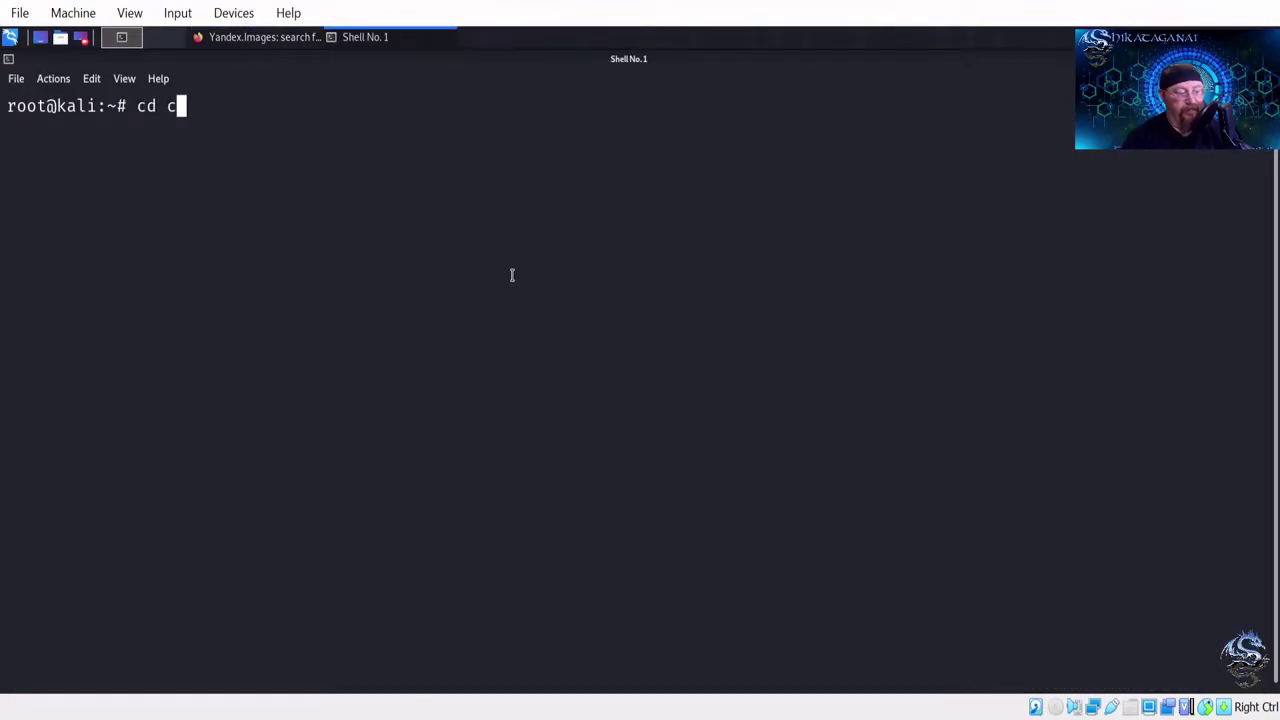
{"action": "key", "text": "Tab"}
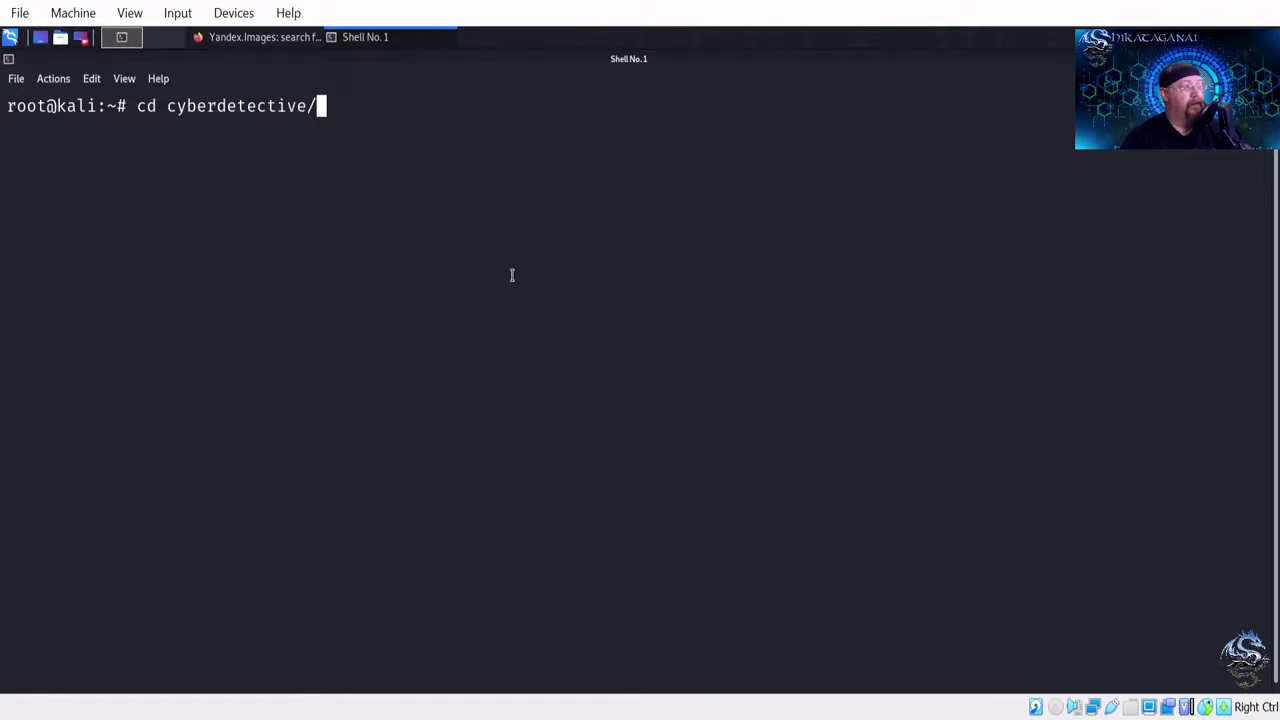
{"action": "key", "text": "Return"}
{"action": "type", "text": "ls"}
{"action": "key", "text": "Return"}
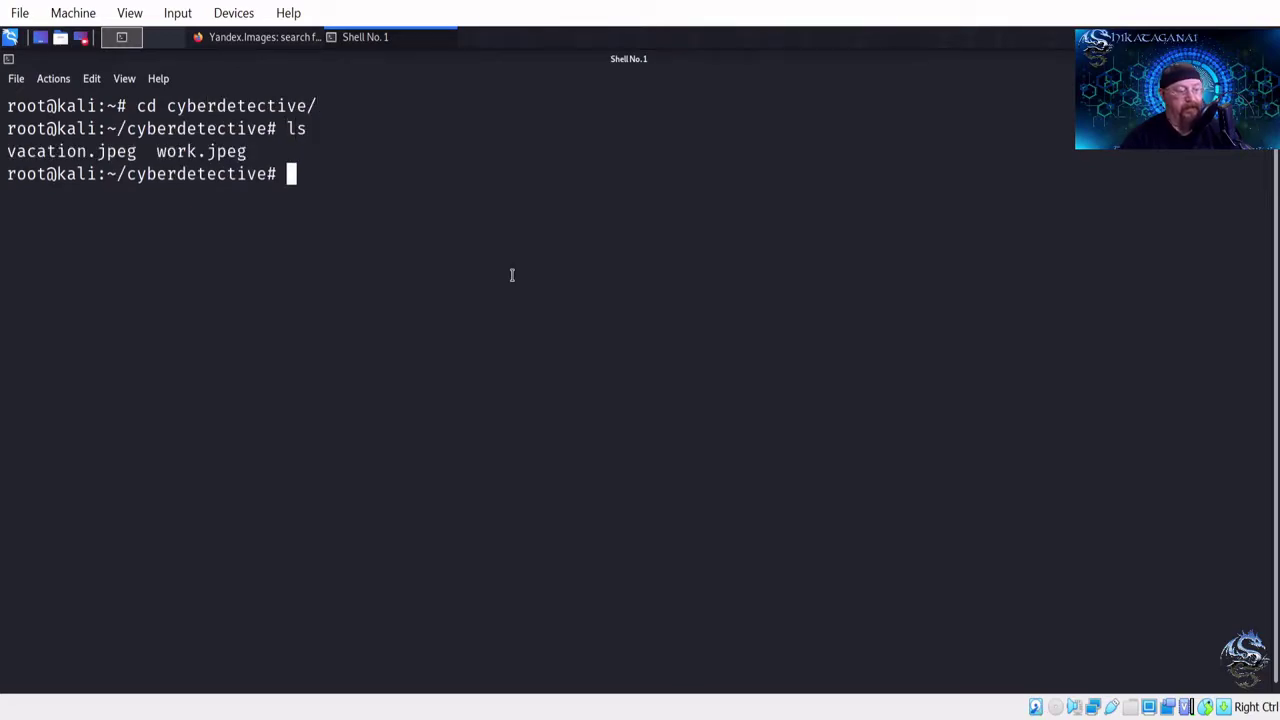
{"action": "type", "text": "mv "}
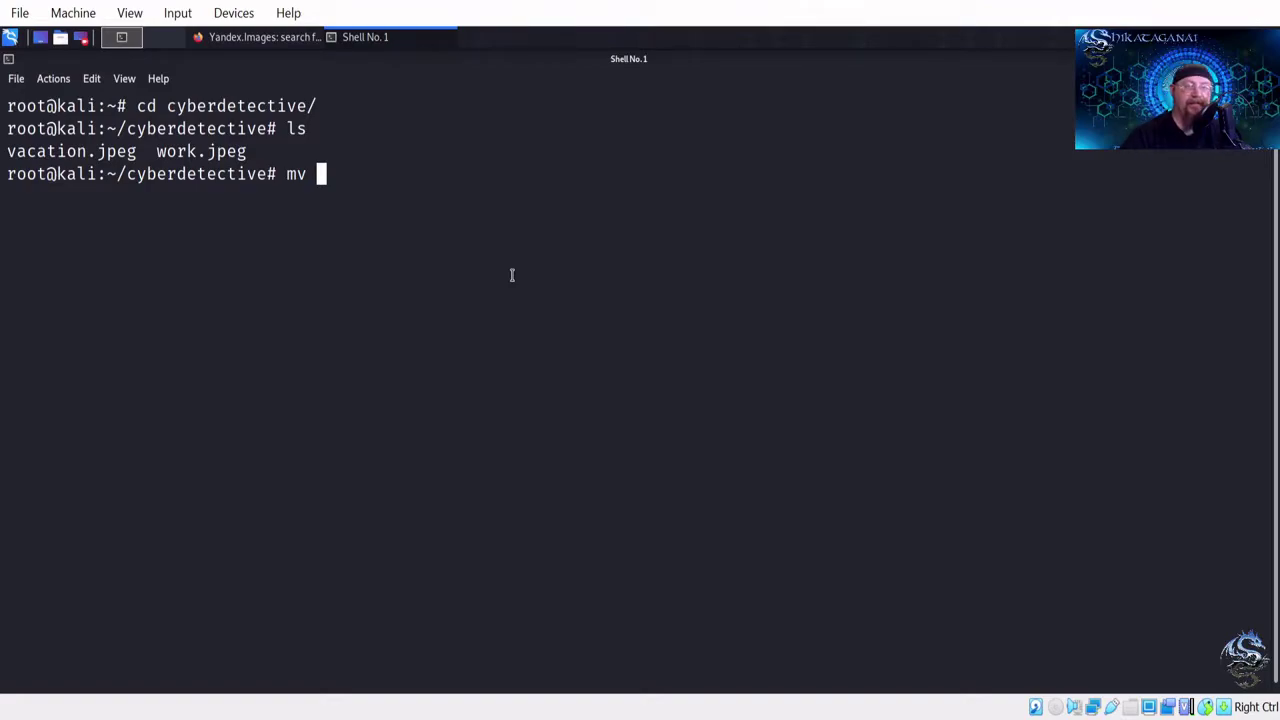
{"action": "type", "text": "vaca"}
{"action": "key", "text": "Tab"}
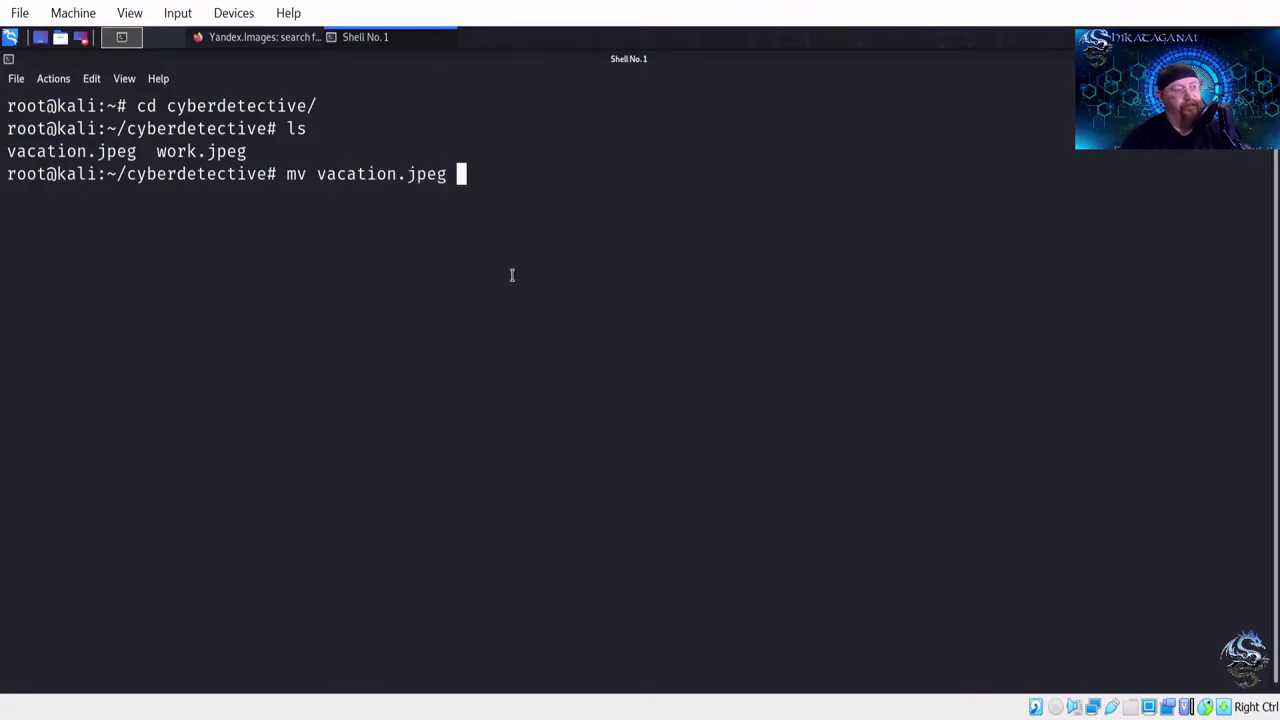
{"action": "type", "text": "vacation.jpg"}
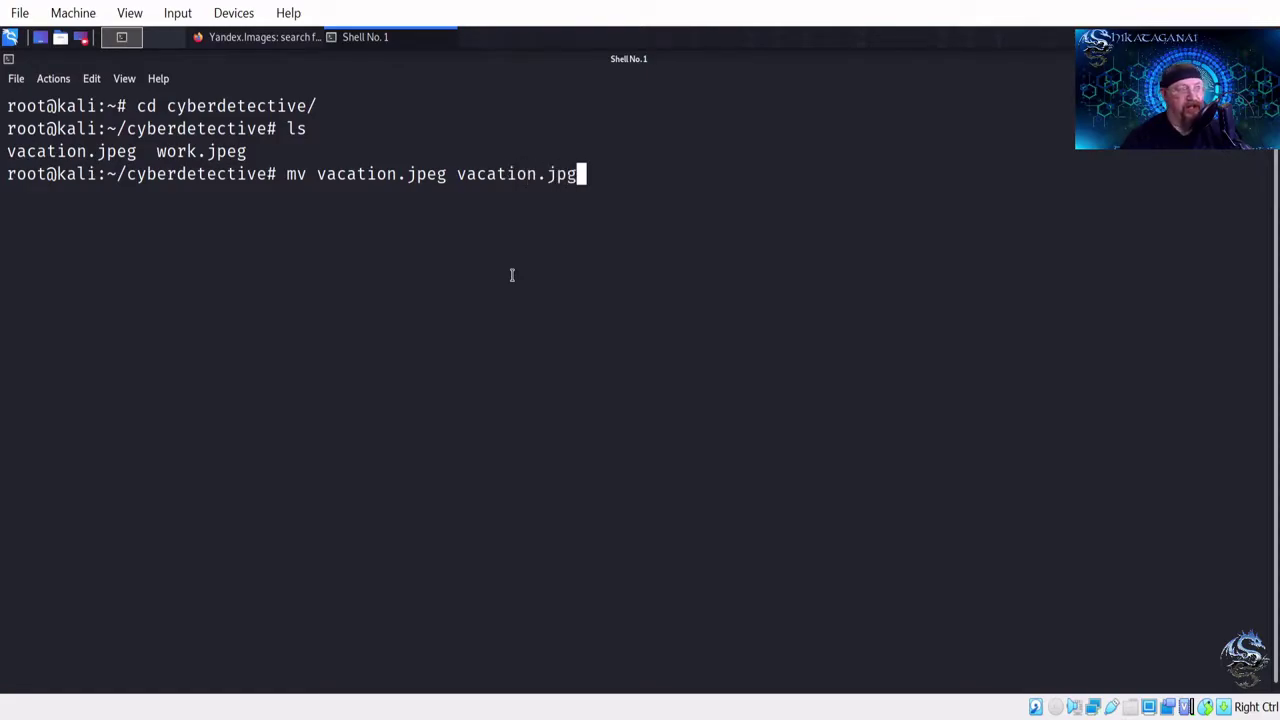
{"action": "key", "text": "Return"}
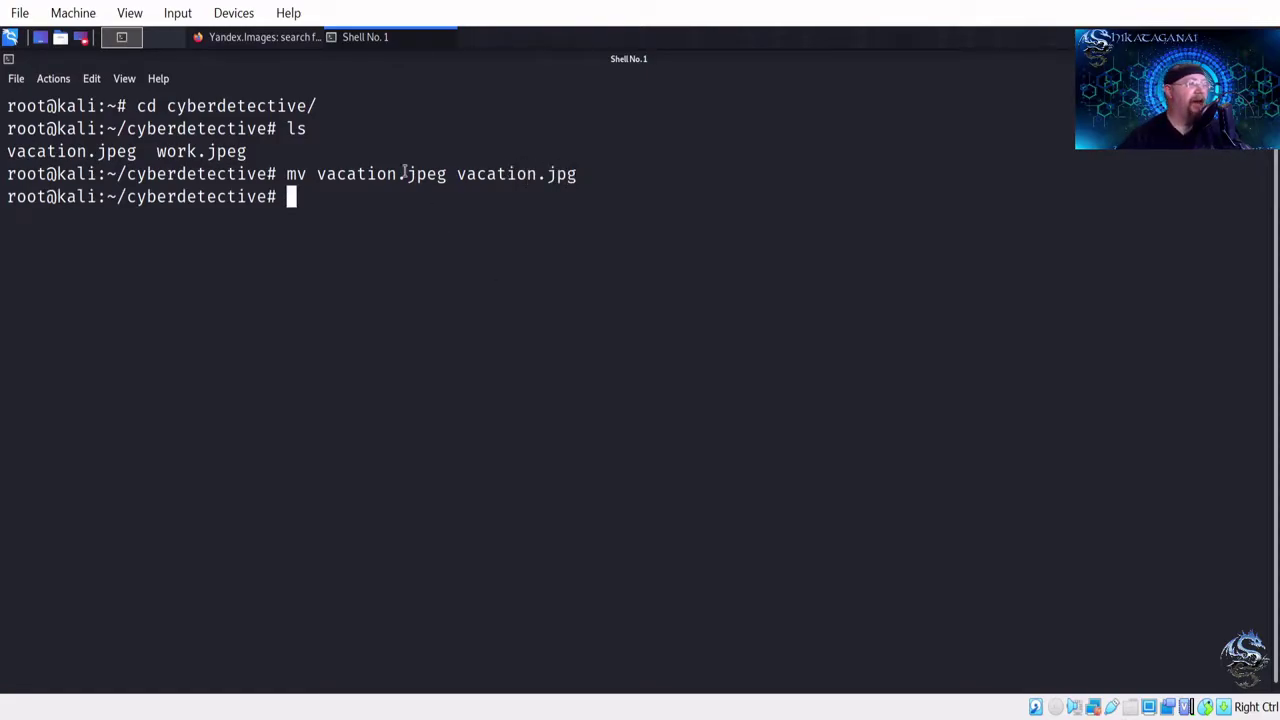
Re-upload the holiday bridge photo to Yandex visual search, which again rejects it as Incorrect format
{"action": "left_click", "coordinate": [252, 37]}
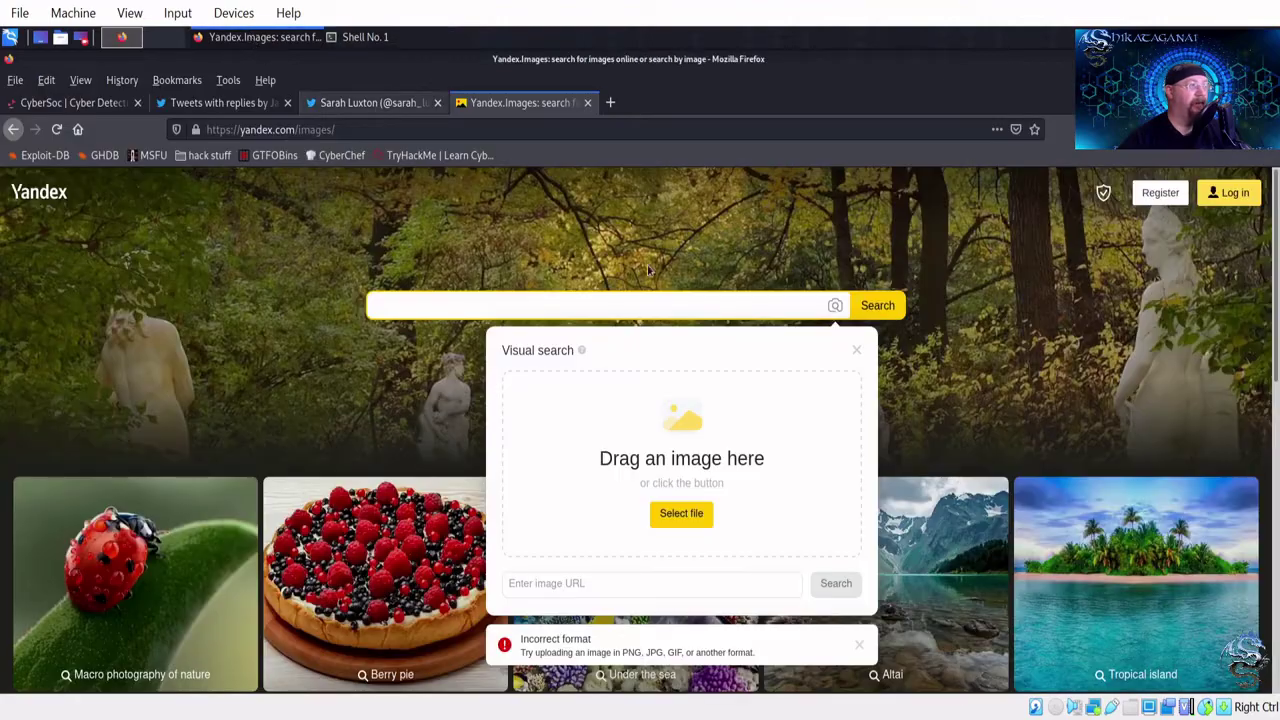
{"action": "left_click", "coordinate": [835, 306]}
{"action": "left_click", "coordinate": [835, 306]}
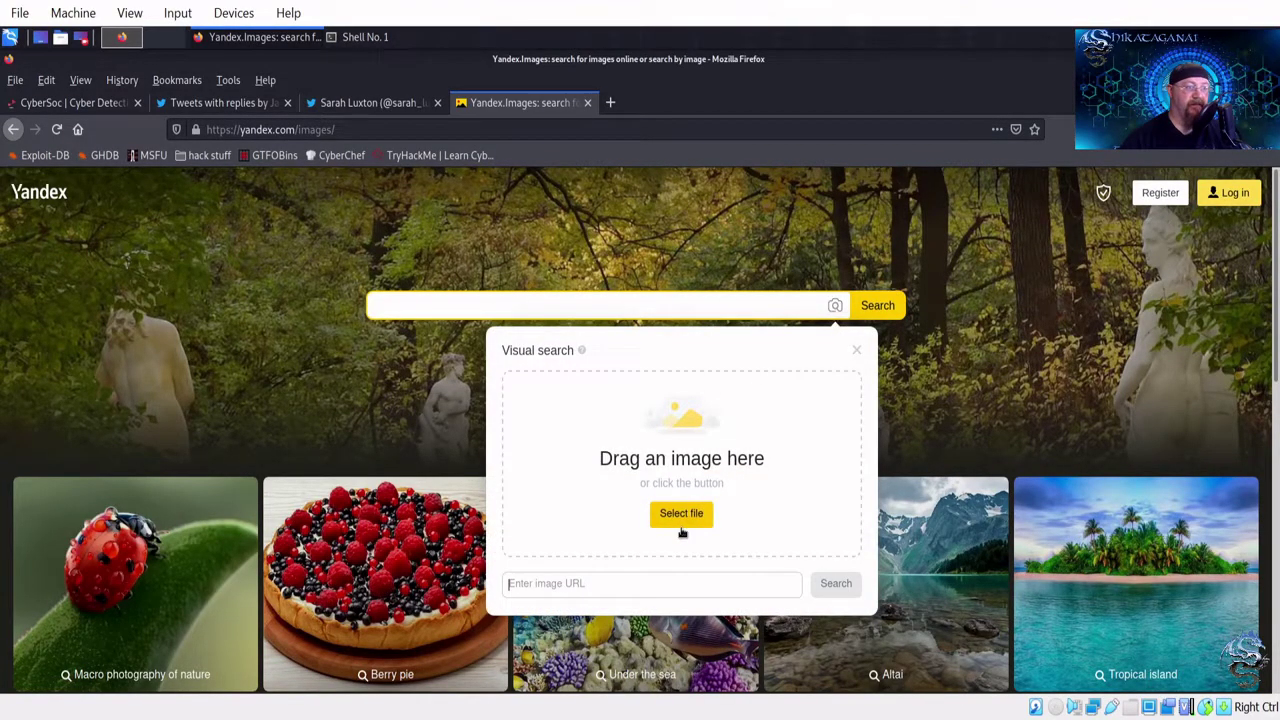
{"action": "left_click", "coordinate": [684, 516]}
{"action": "left_click", "coordinate": [1019, 676]}
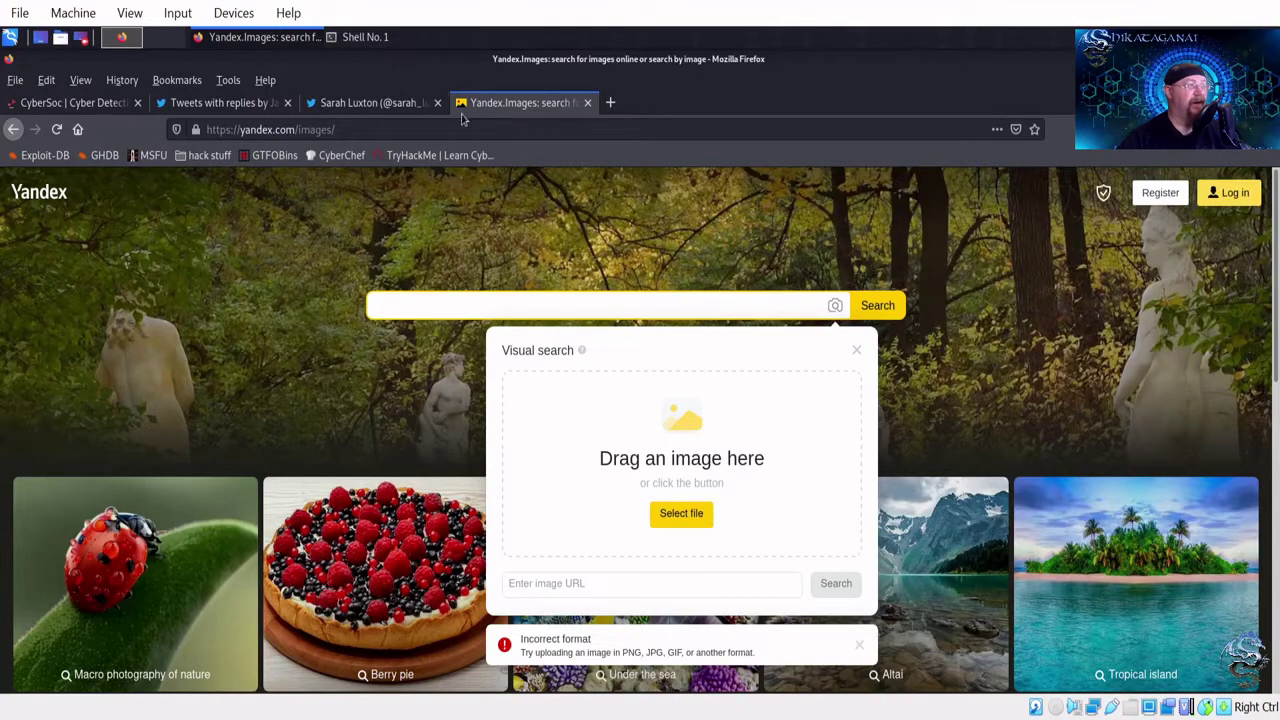
{"action": "left_click", "coordinate": [378, 103]}
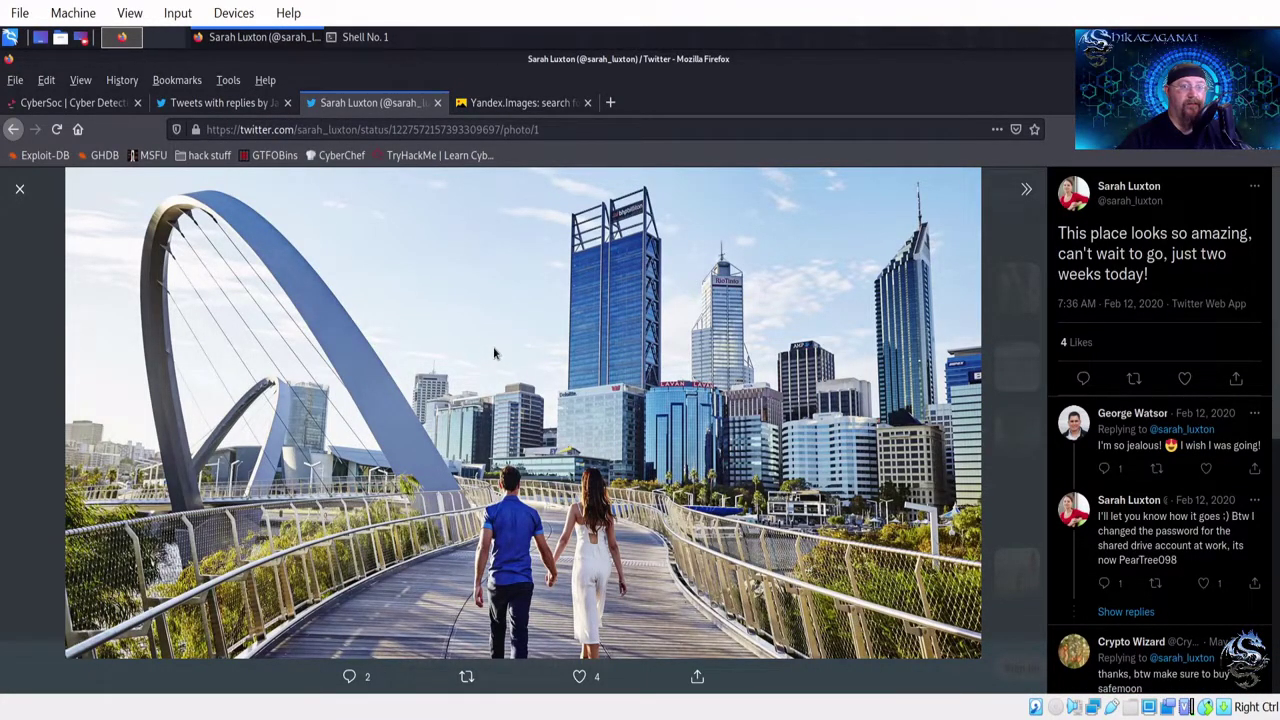
Search Yandex Images using the tweet photo's copied pbs.twimg.com image address
{"action": "right_click", "coordinate": [495, 347]}
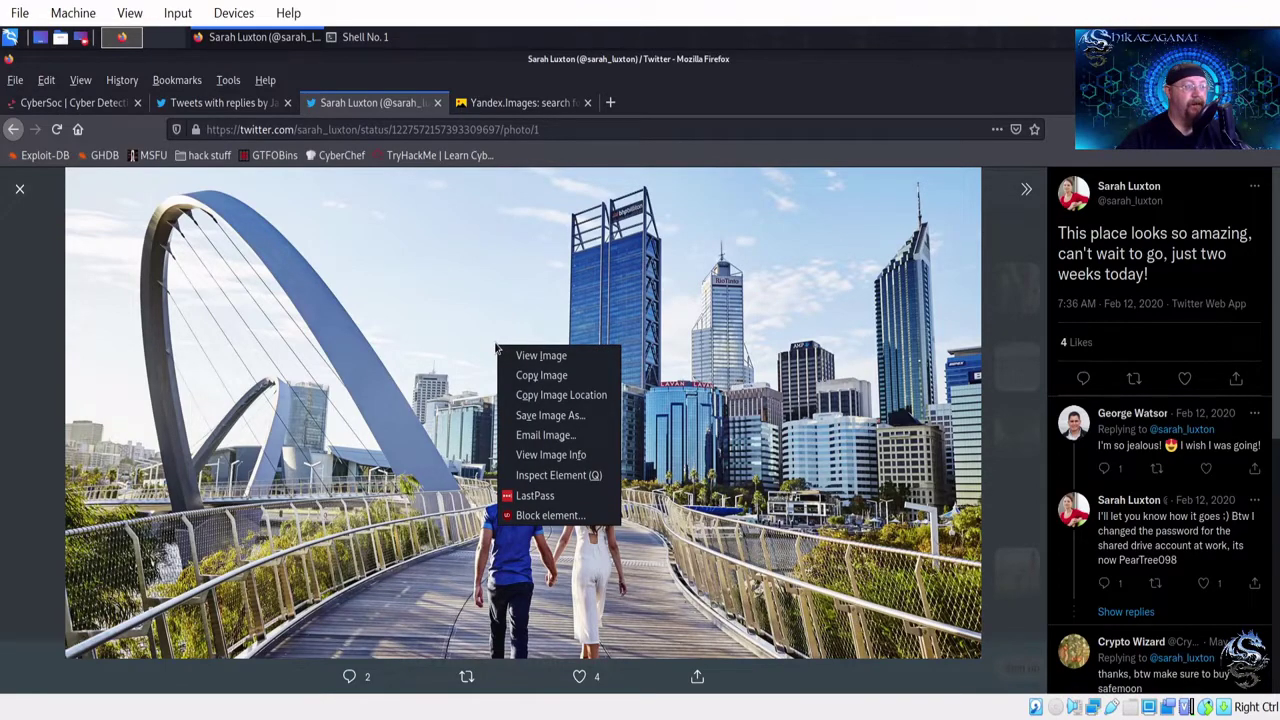
{"action": "left_click", "coordinate": [560, 395]}
{"action": "left_click", "coordinate": [563, 102]}
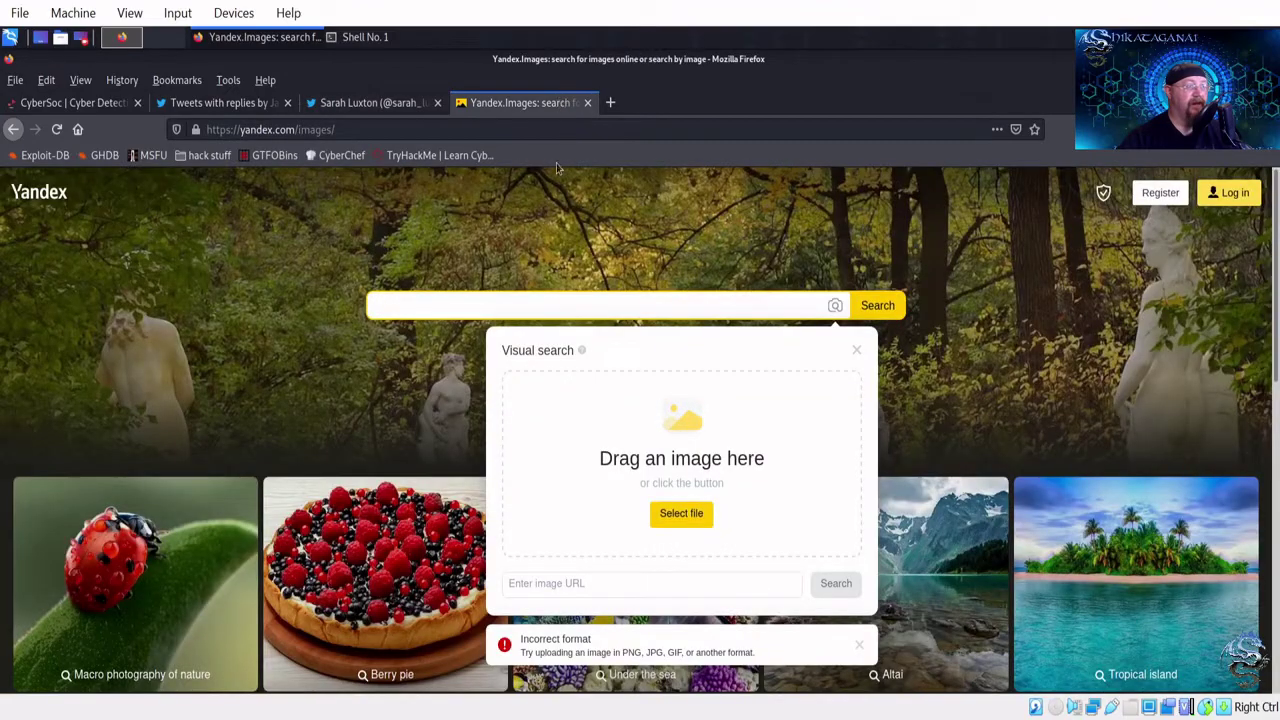
{"action": "right_click", "coordinate": [528, 307]}
{"action": "left_click", "coordinate": [563, 381]}
{"action": "left_click", "coordinate": [883, 312]}
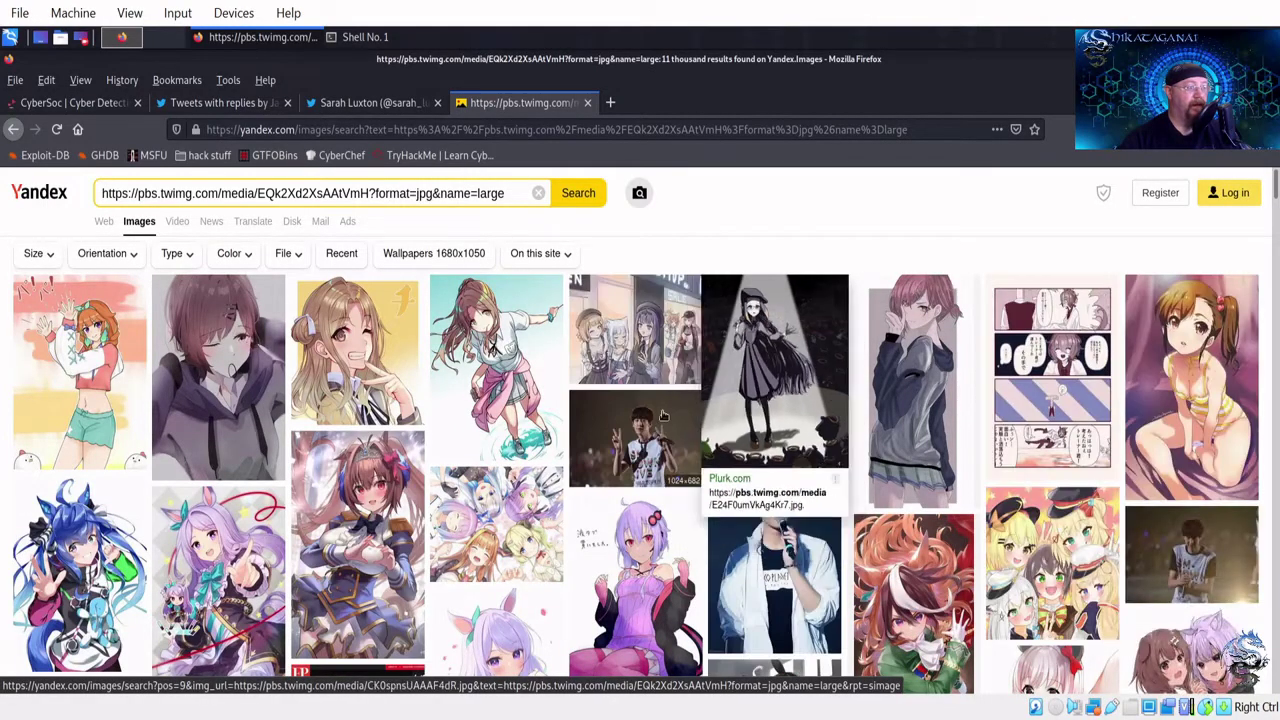
Review the unrelated anime results, go to the Yandex home page, and return to the bridge photo
{"action": "scroll", "coordinate": [700, 412], "scroll_direction": "down", "scroll_amount": 3}
{"action": "scroll", "coordinate": [643, 410], "scroll_direction": "up", "scroll_amount": 3}
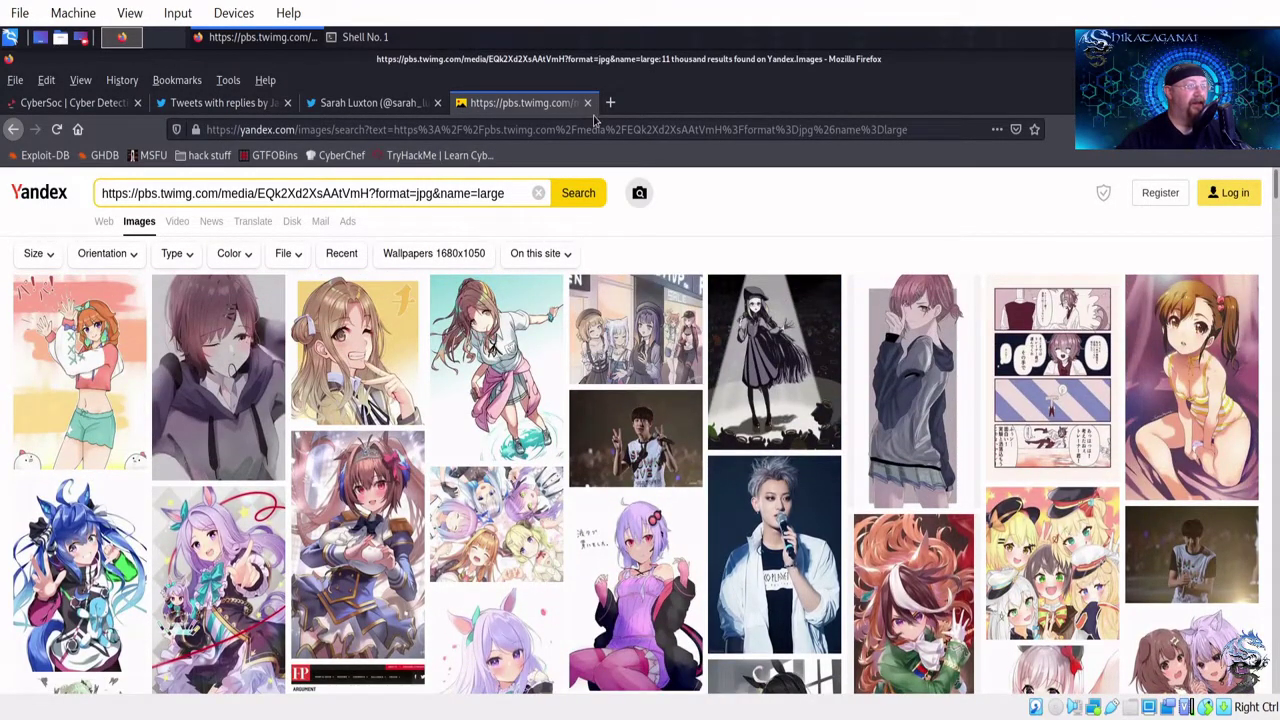
{"action": "left_click", "coordinate": [40, 194]}
{"action": "left_click", "coordinate": [402, 102]}
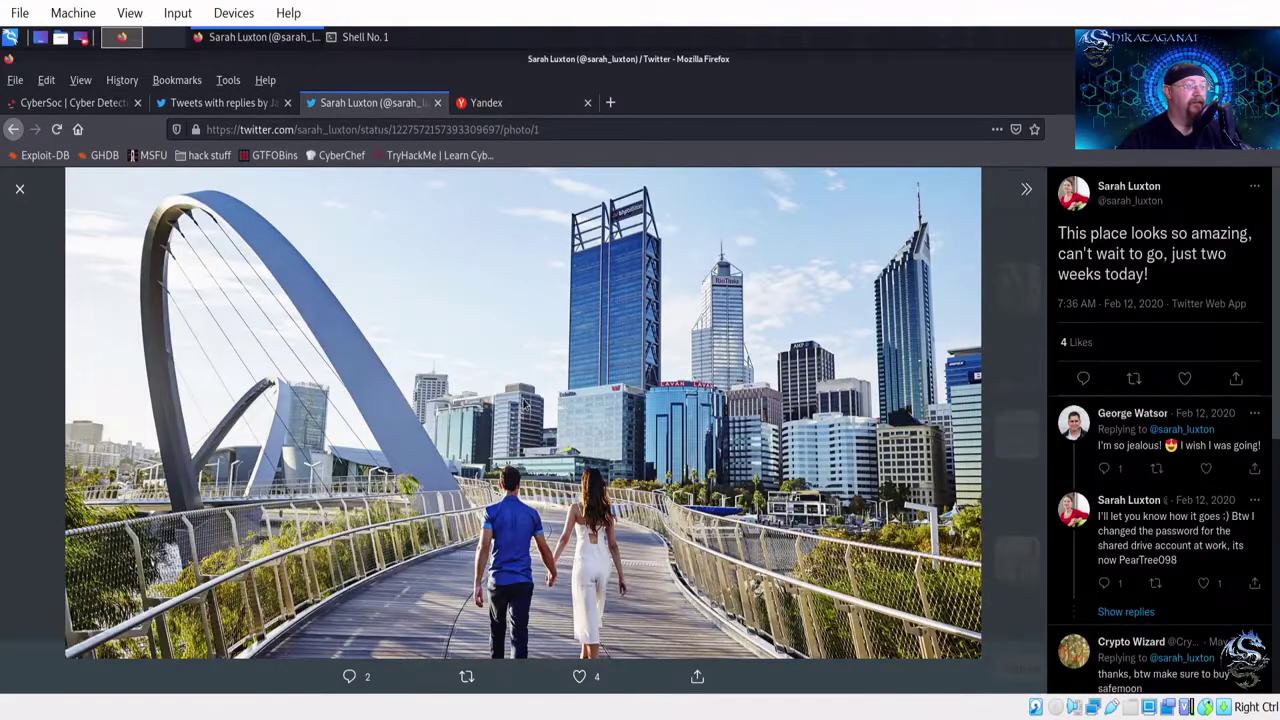
Save the tweet's bridge photo as EQk2Xd2XsAAtVmH.jpeg in the cyberdetective folder
{"action": "left_click", "coordinate": [20, 188]}
{"action": "right_click", "coordinate": [617, 372]}
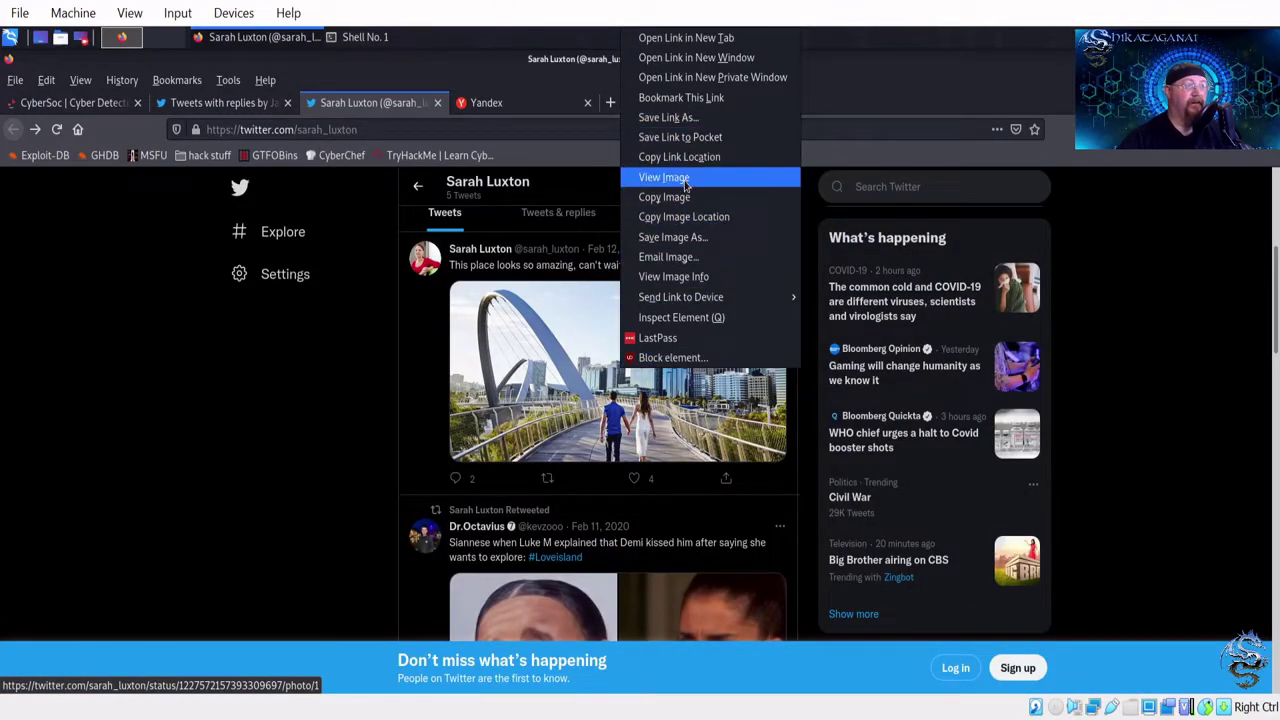
{"action": "left_click", "coordinate": [686, 238]}
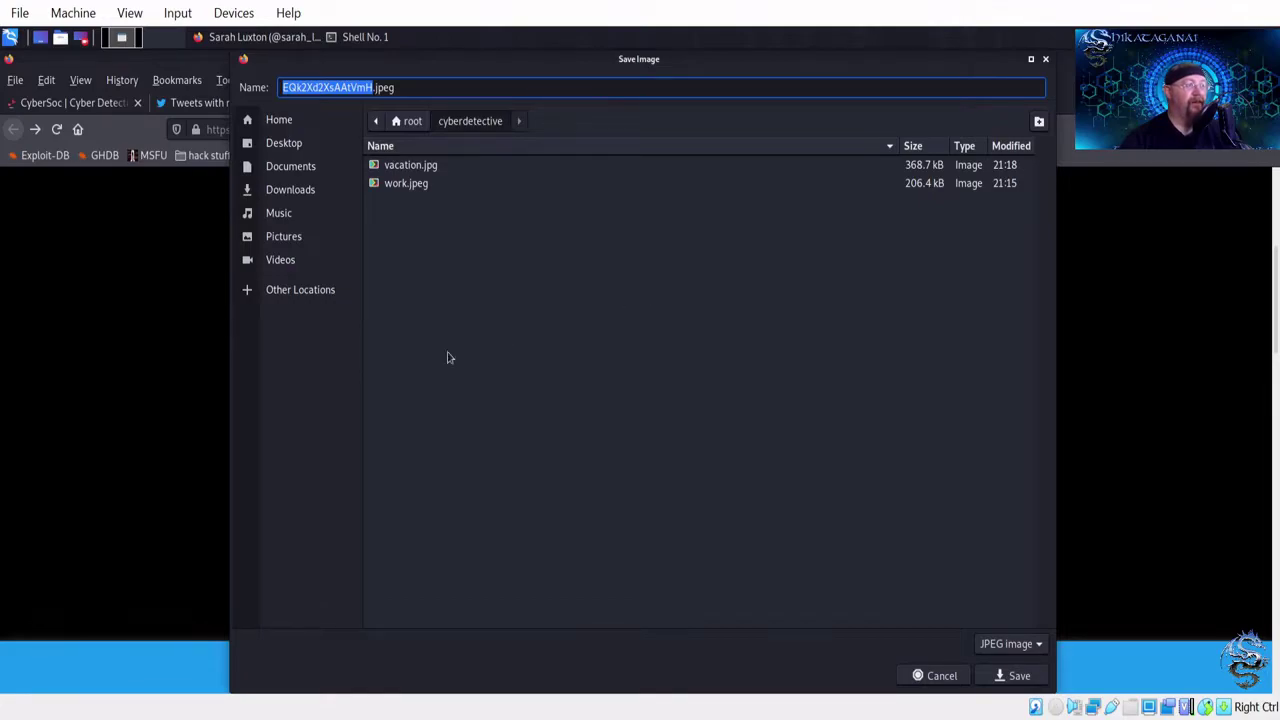
{"action": "left_click", "coordinate": [1042, 679]}
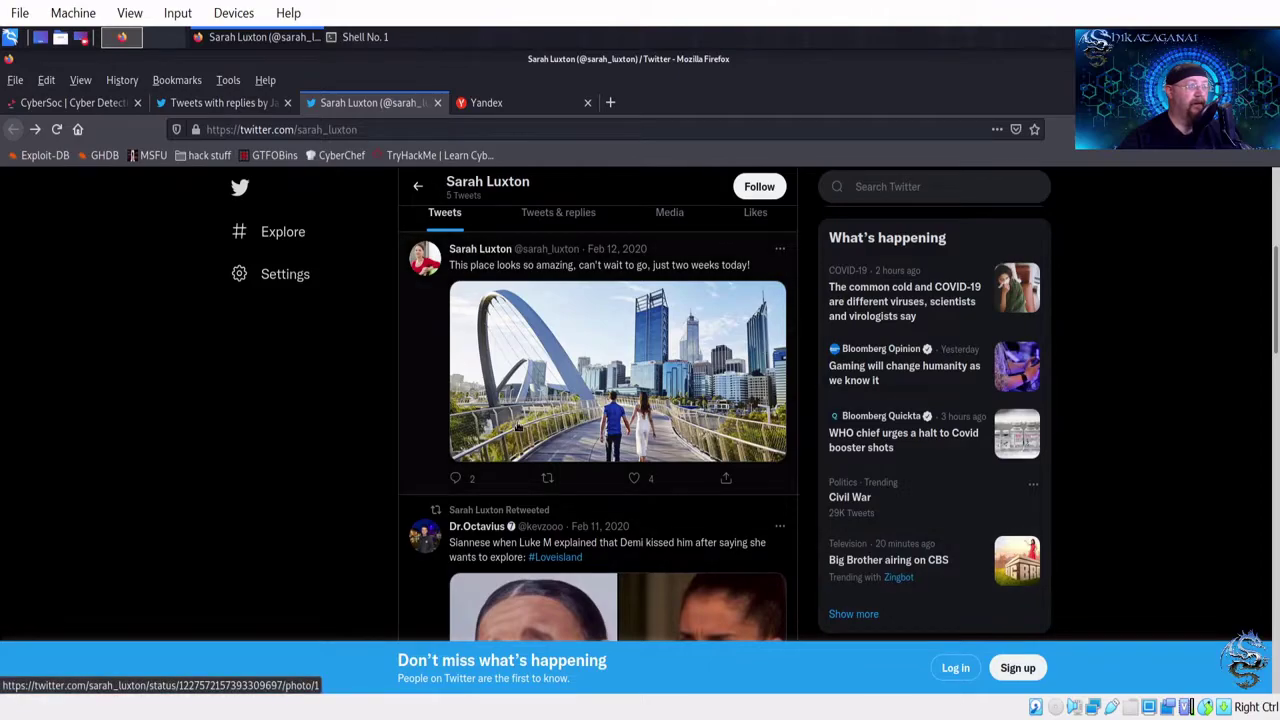
{"action": "left_click", "coordinate": [540, 104]}
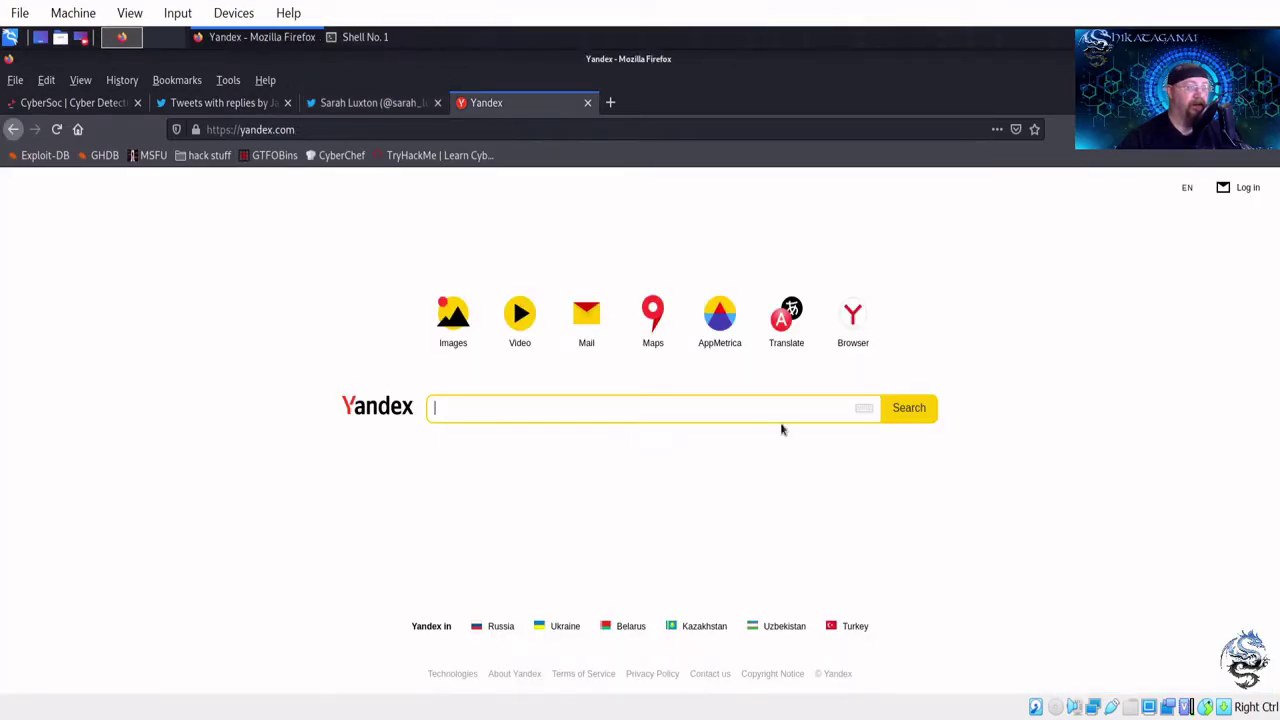
Reverse-search EQk2Xd2XsAAtVmH.jpeg on Yandex Images, identifying it as Perth's Elizabeth Quay
{"action": "left_click", "coordinate": [455, 318]}
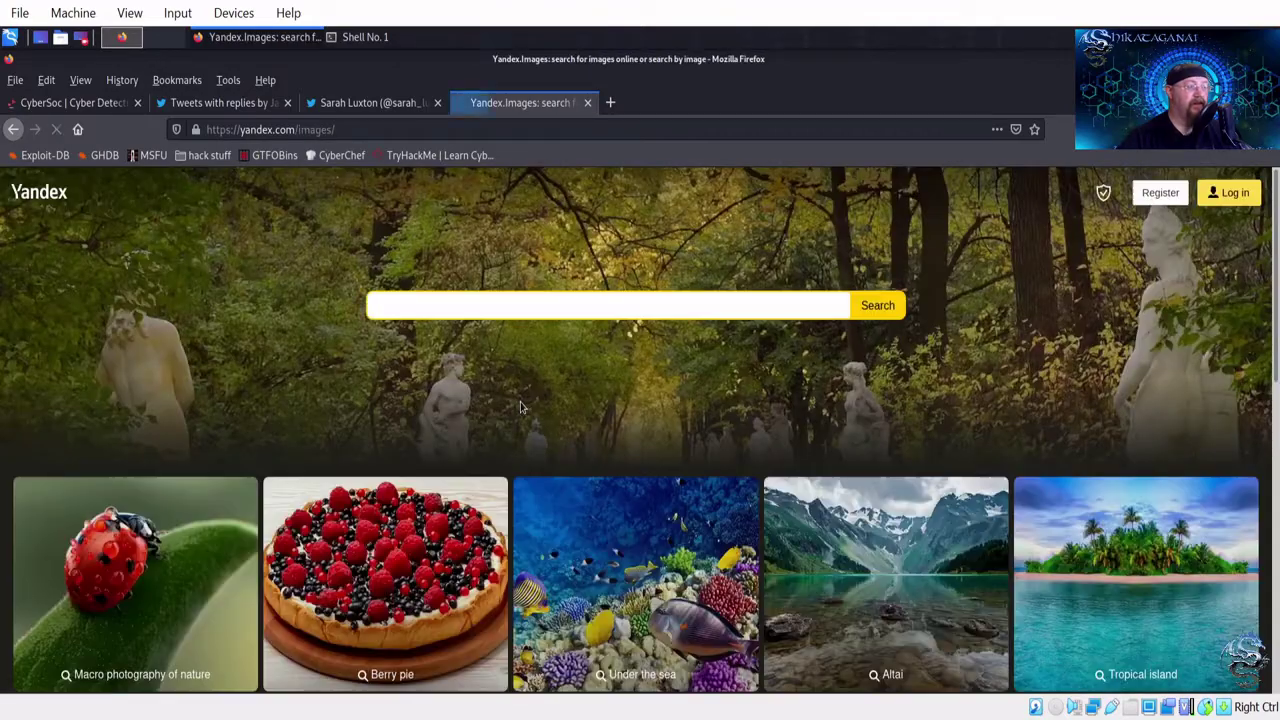
{"action": "left_click", "coordinate": [835, 307]}
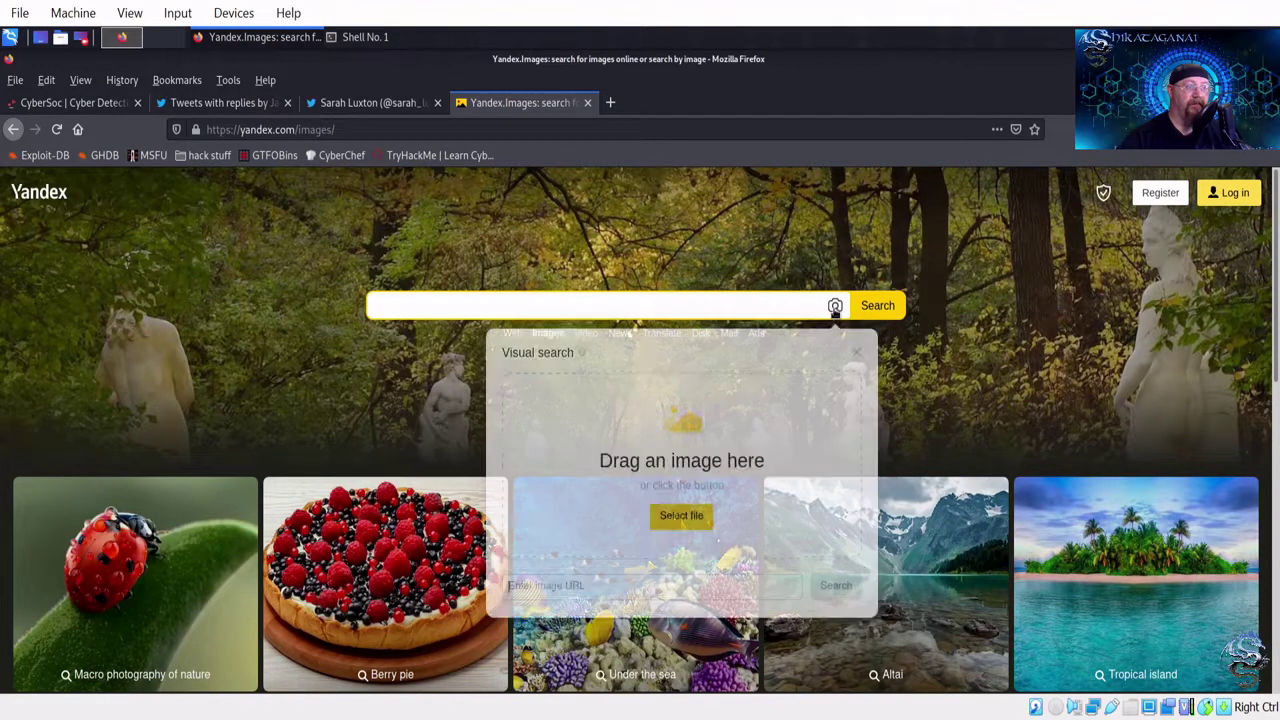
{"action": "left_click", "coordinate": [678, 516]}
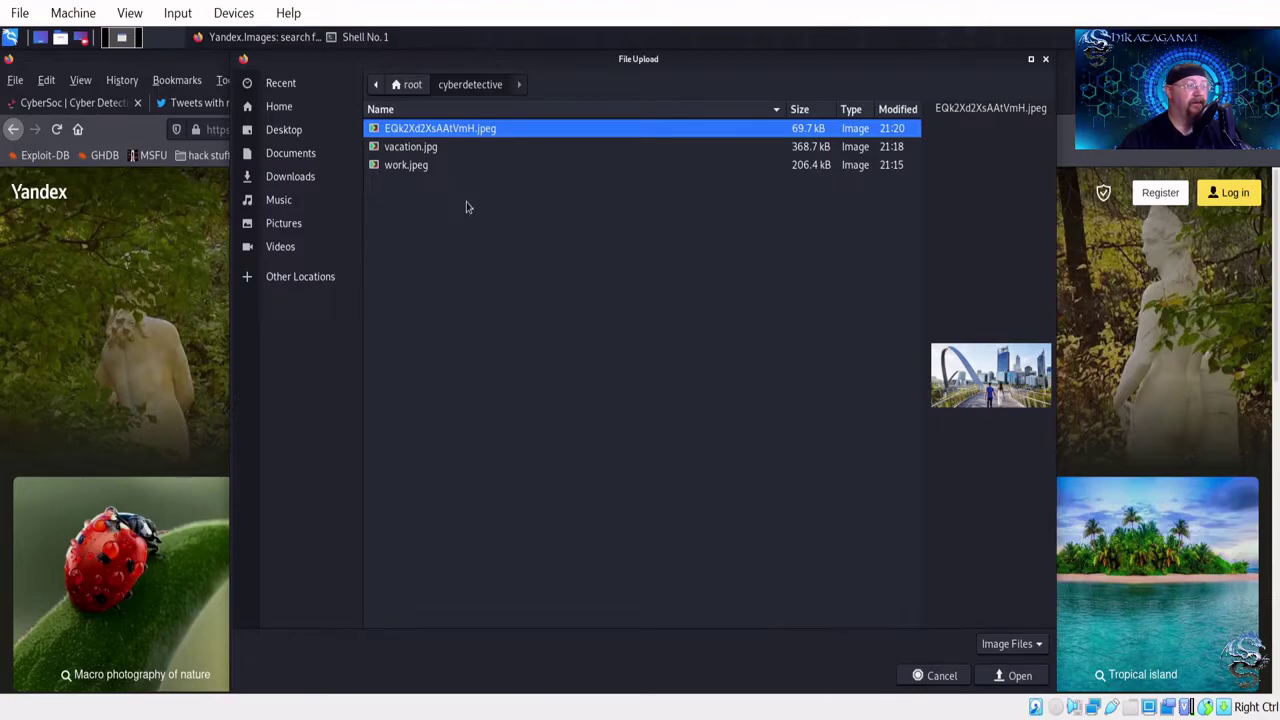
{"action": "left_click", "coordinate": [1003, 676]}
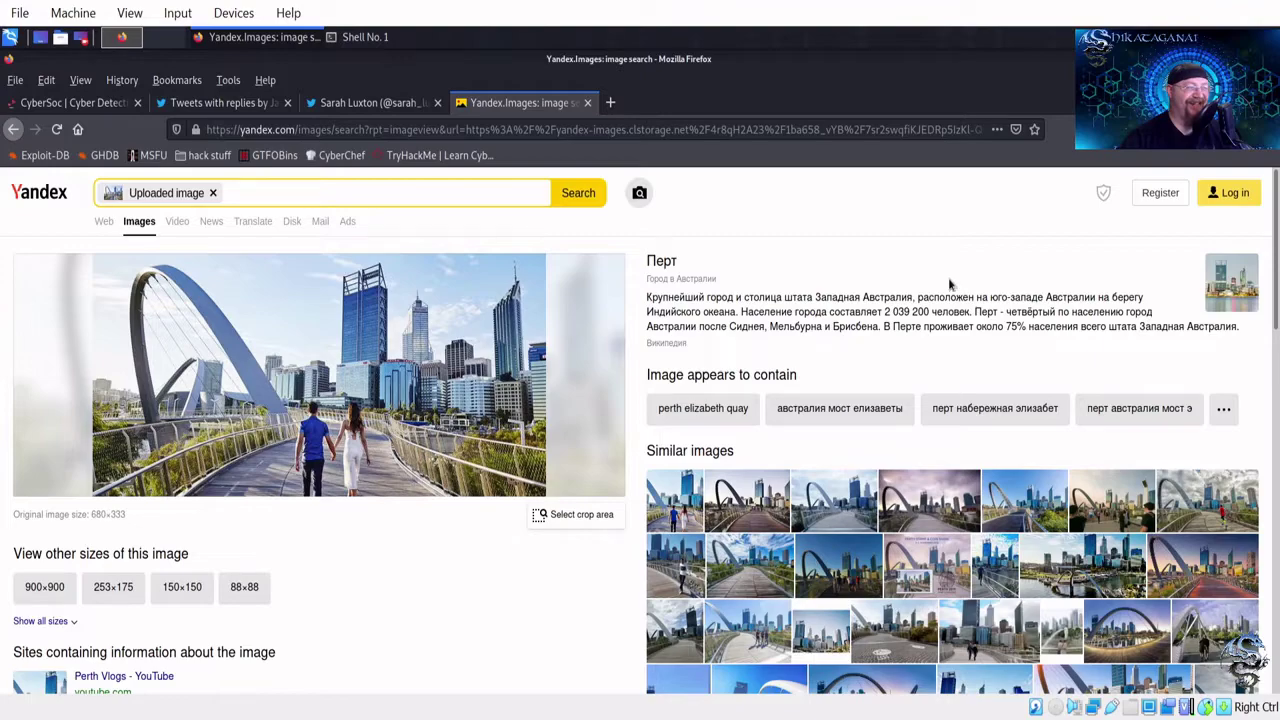
{"action": "scroll", "coordinate": [350, 465], "scroll_direction": "down", "scroll_amount": 3}
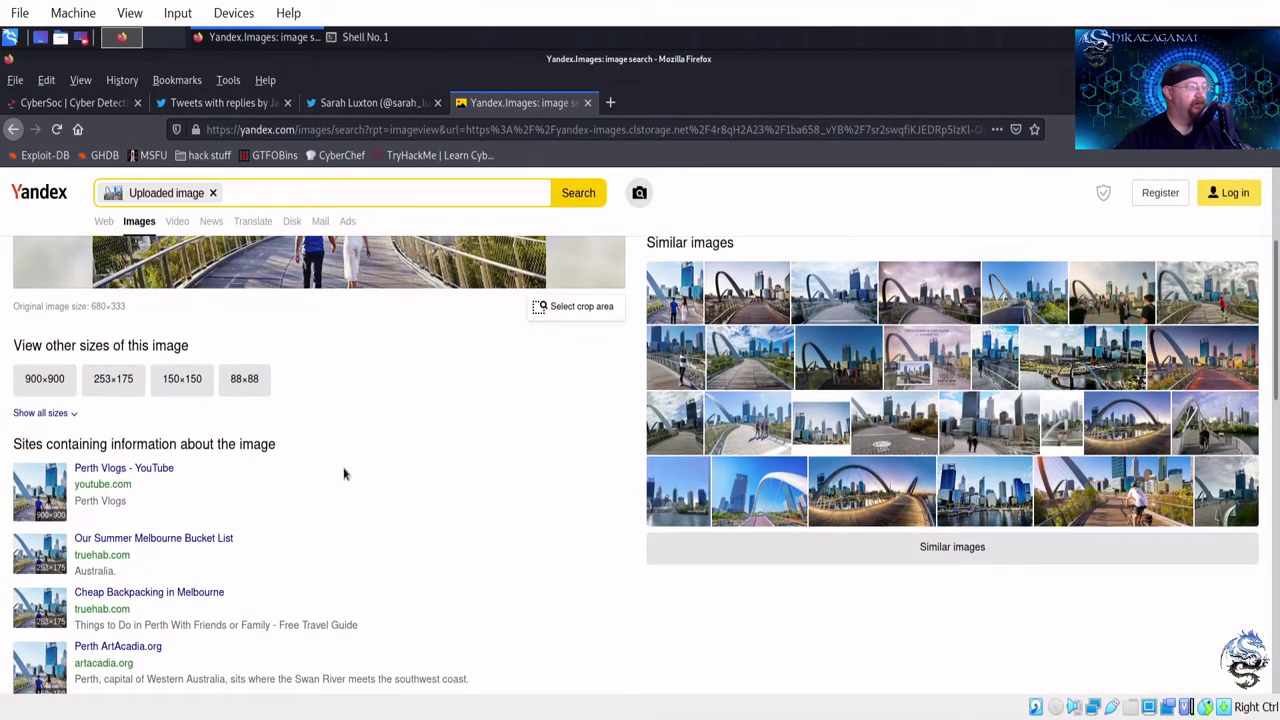
{"action": "scroll", "coordinate": [166, 558], "scroll_direction": "down", "scroll_amount": 1}
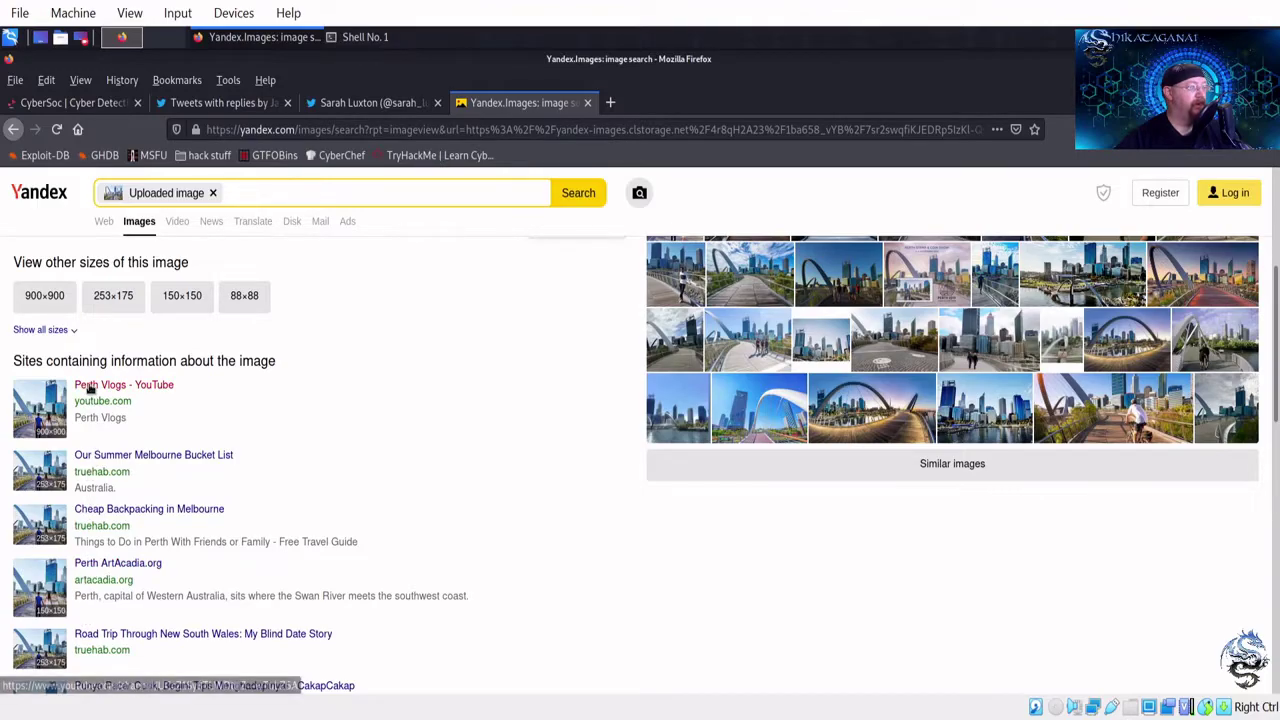
{"action": "scroll", "coordinate": [162, 554], "scroll_direction": "down", "scroll_amount": 1}
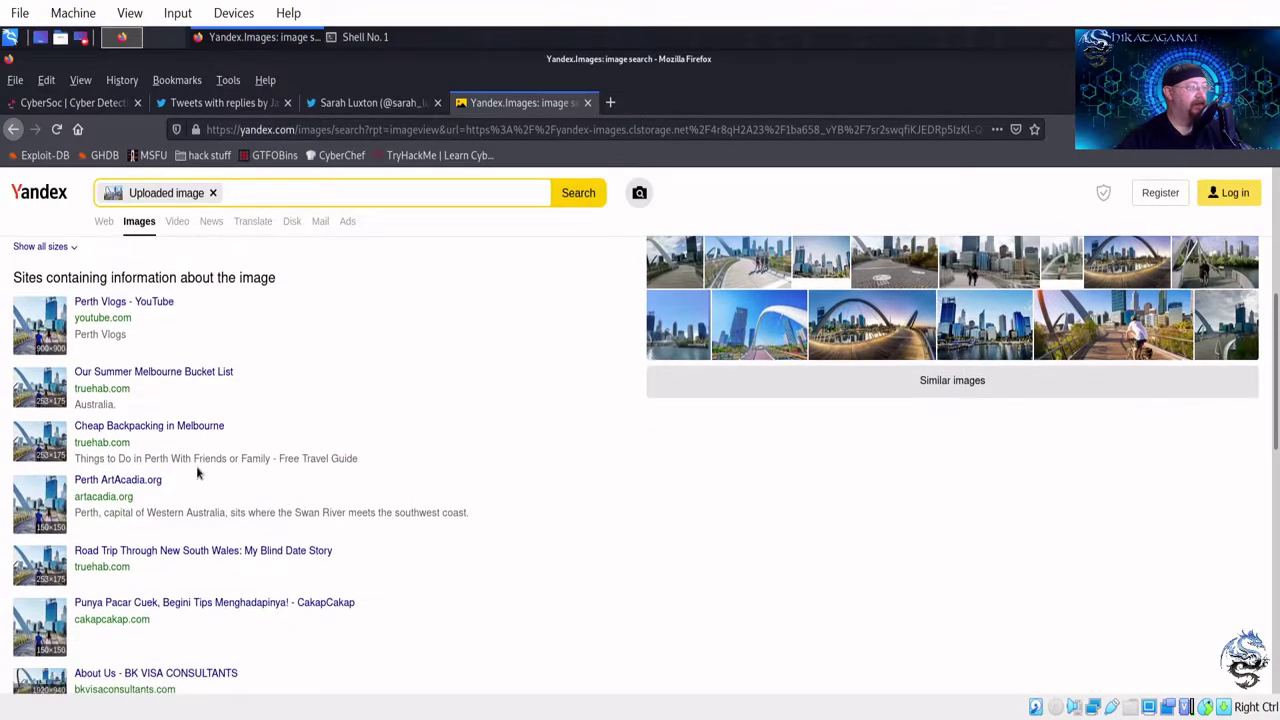
{"action": "left_click", "coordinate": [105, 103]}
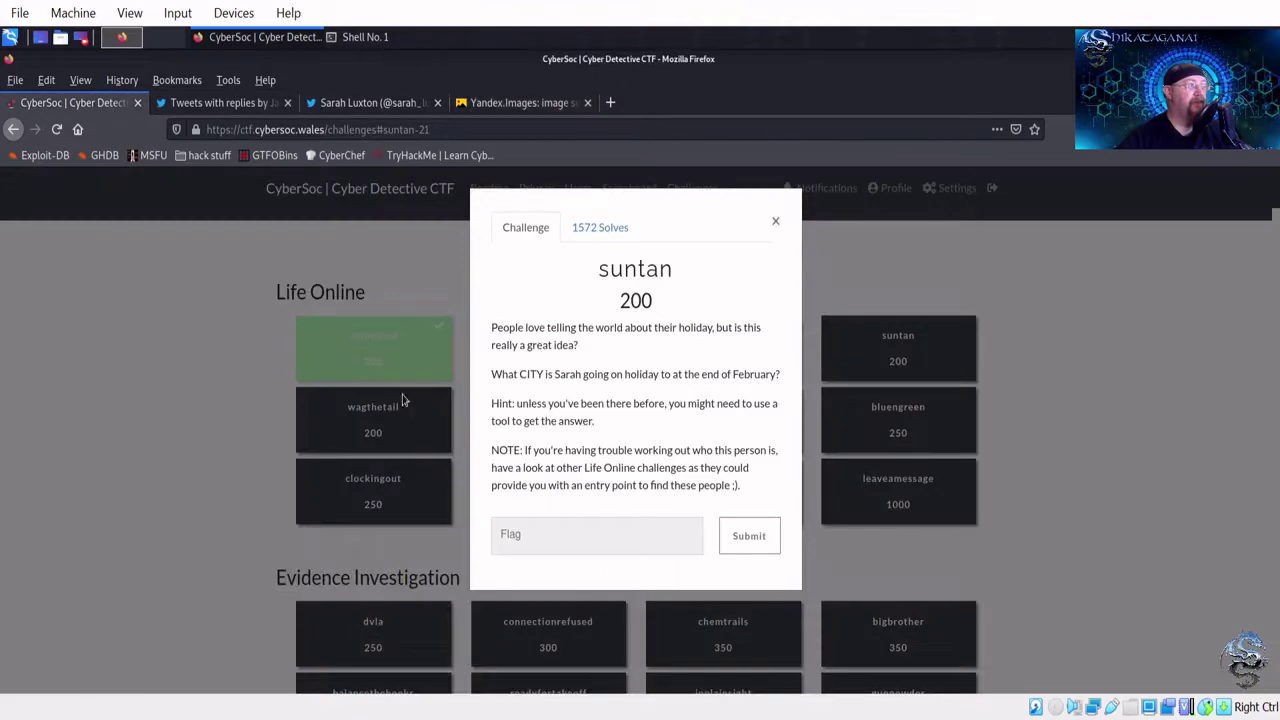
Submit Perth as the suntan flag, close the solved modal, and open wagthetail
{"action": "left_click", "coordinate": [592, 535]}
{"action": "type", "text": "Perth"}
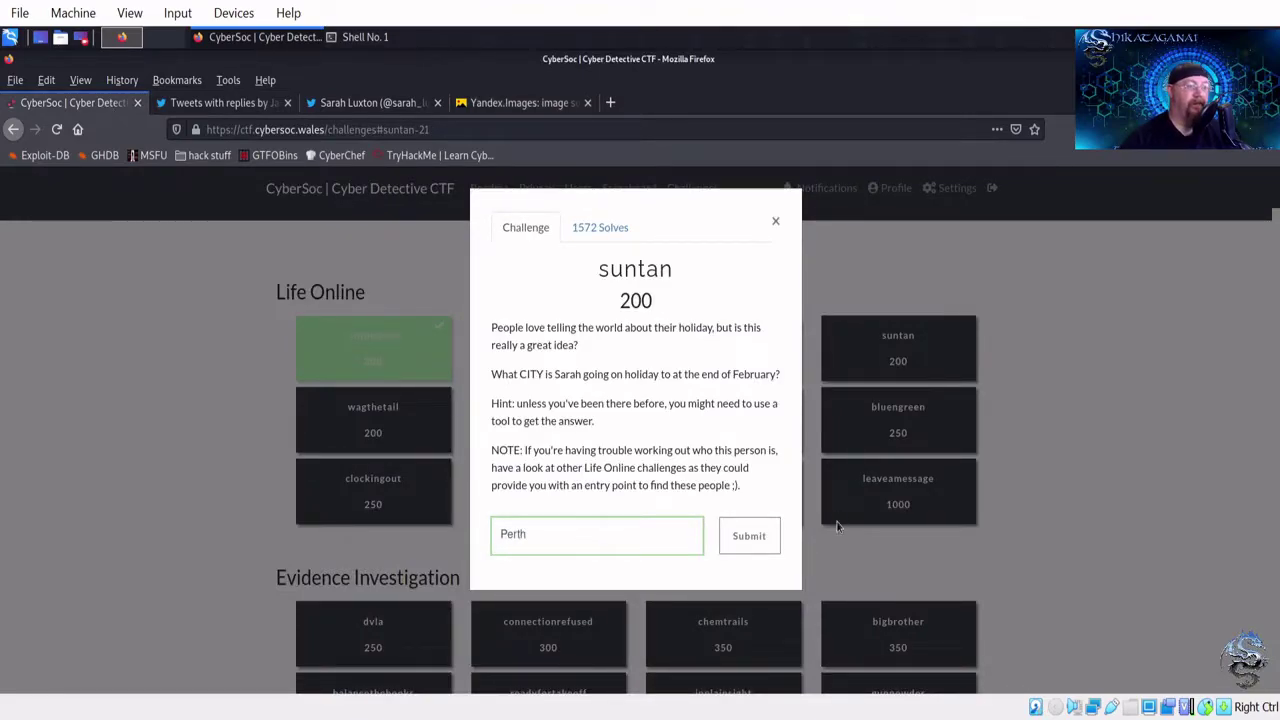
{"action": "left_click", "coordinate": [750, 536]}
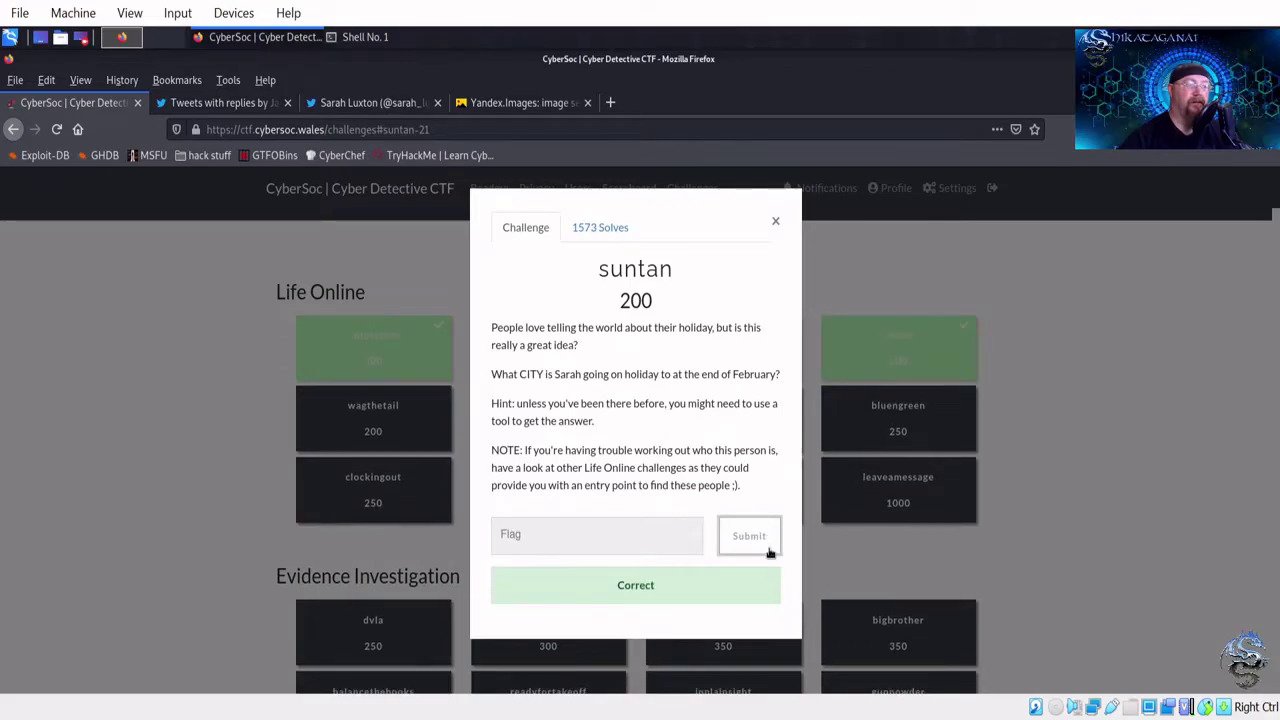
{"action": "left_click", "coordinate": [774, 220]}
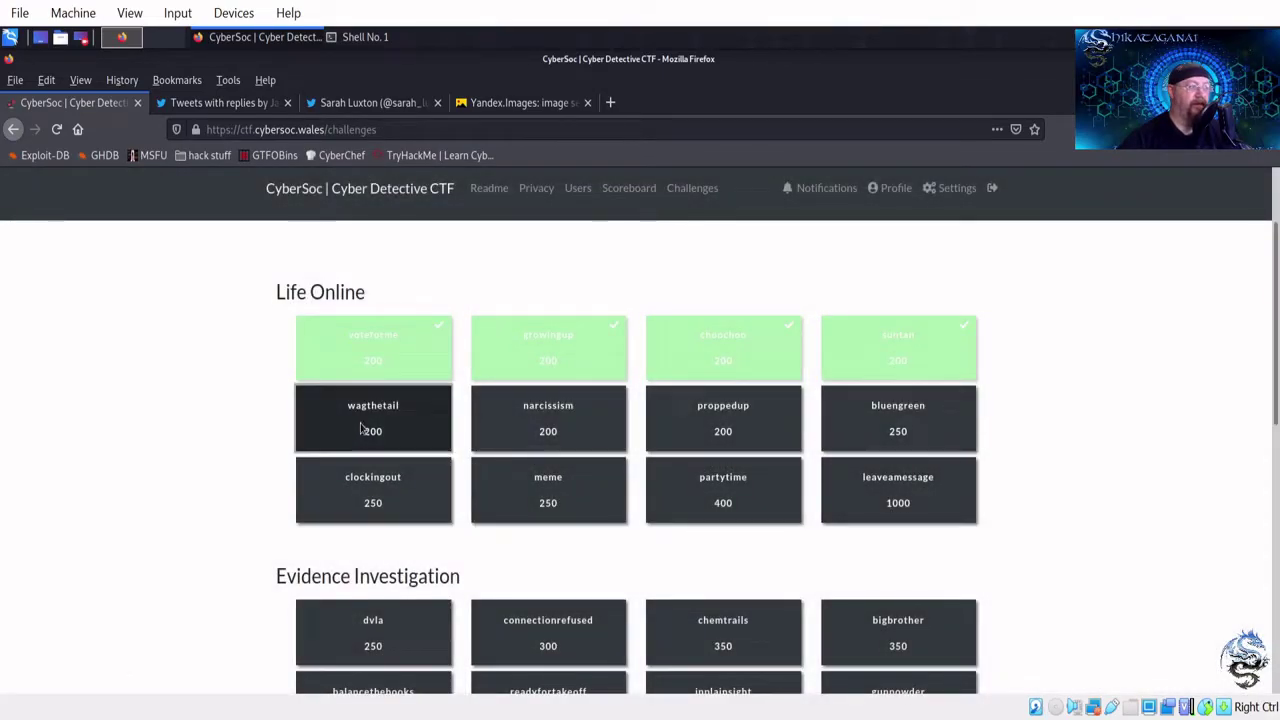
{"action": "left_click", "coordinate": [362, 428]}
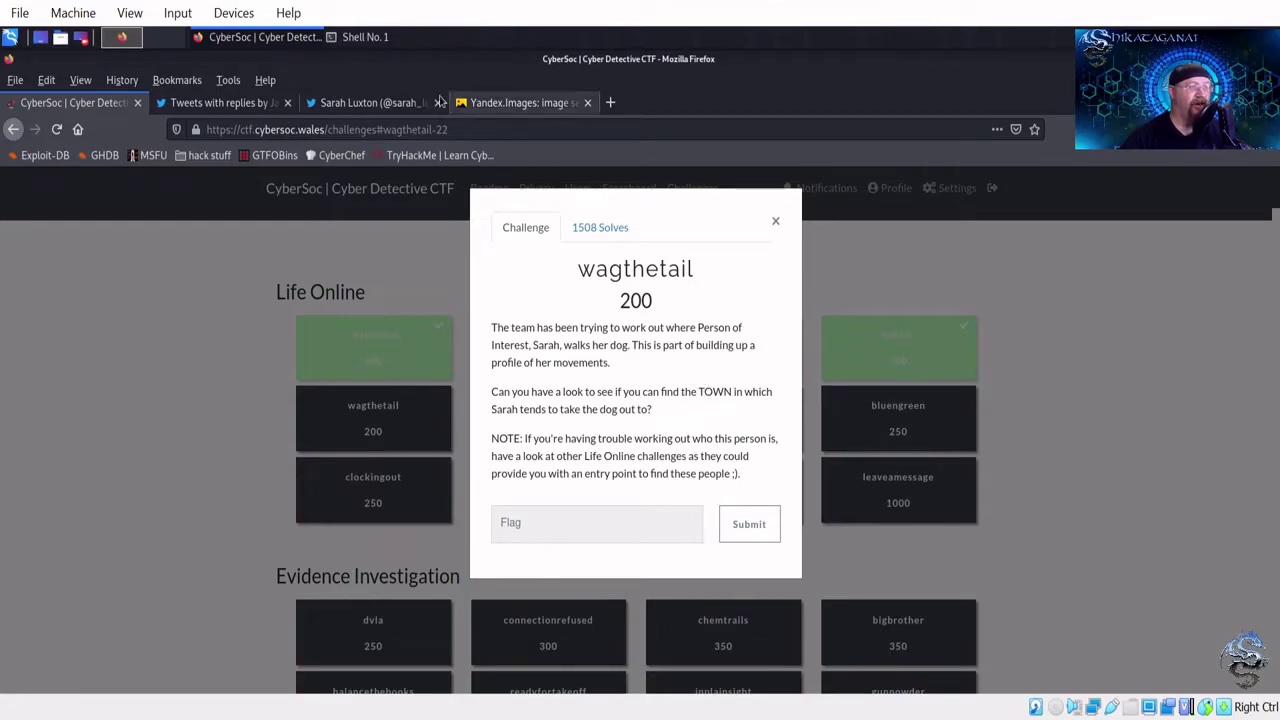
Copy the coordinates 51.947528, -3.393953 from the person of interest's Twitter bio
{"action": "left_click", "coordinate": [362, 103]}
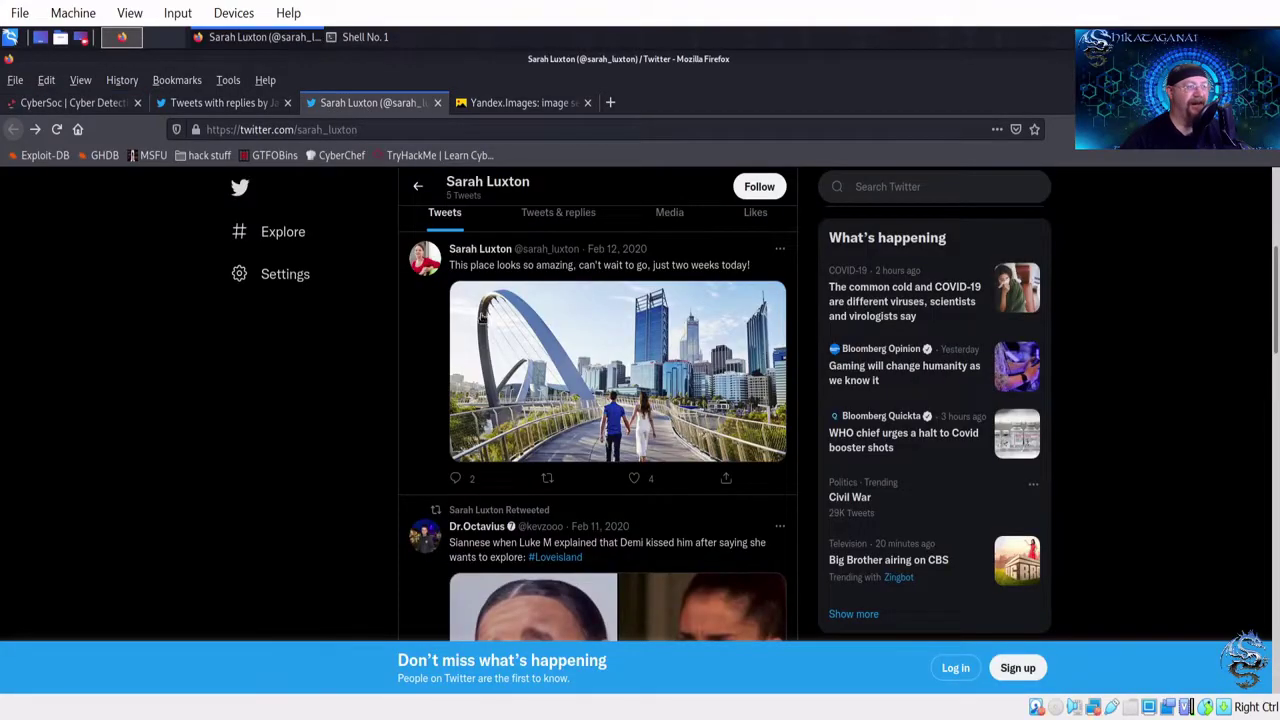
{"action": "scroll", "coordinate": [463, 383], "scroll_direction": "up", "scroll_amount": 5}
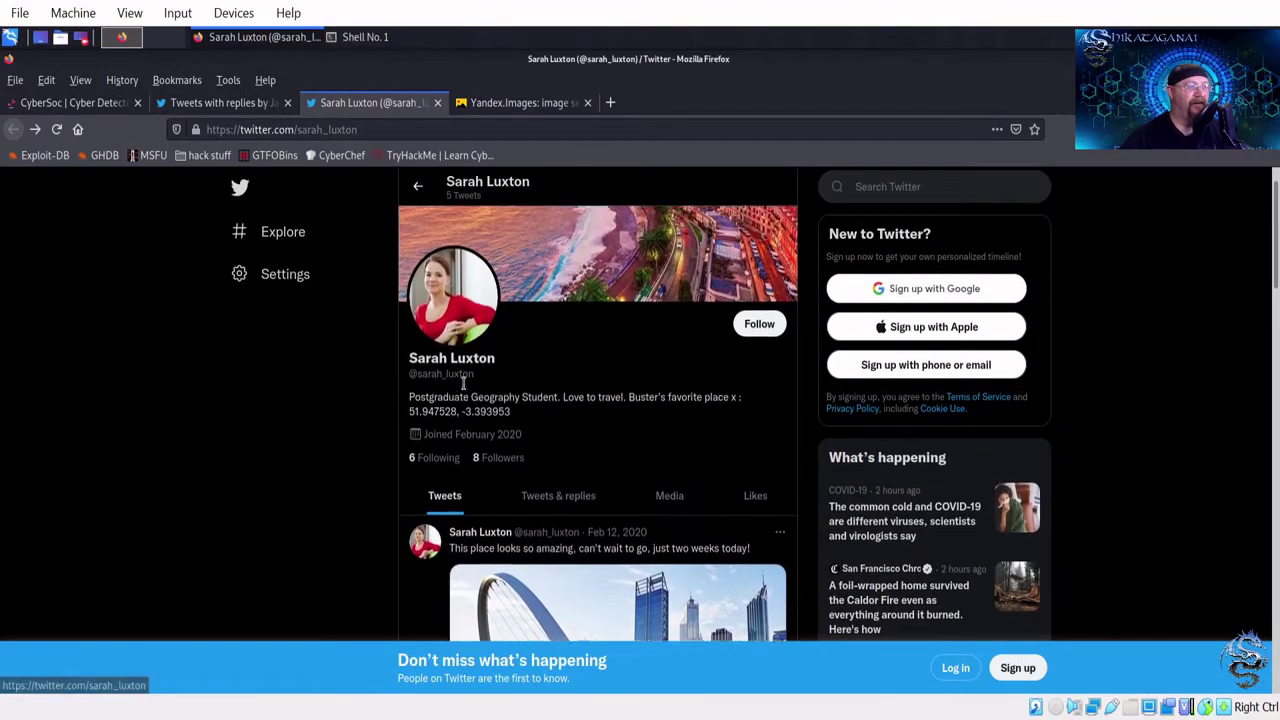
{"action": "scroll", "coordinate": [600, 408], "scroll_direction": "up", "scroll_amount": 1}
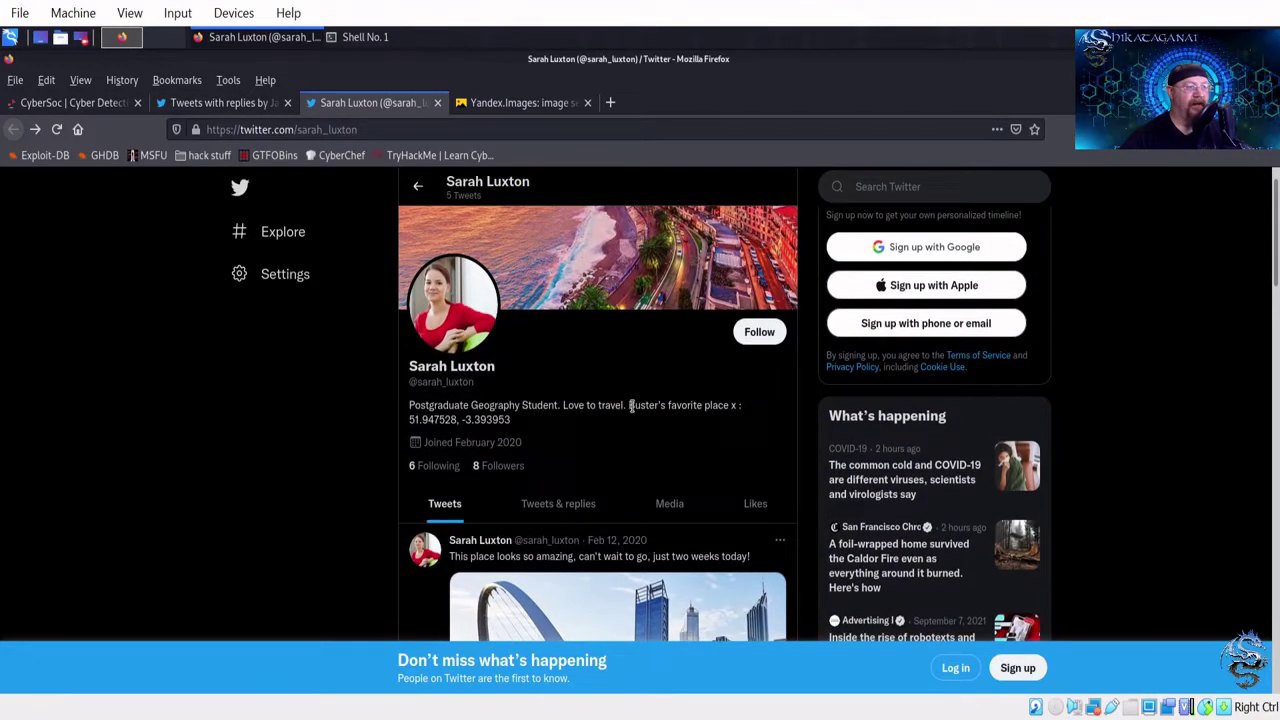
{"action": "left_click_drag", "start_coordinate": [629, 402], "coordinate": [713, 418]}
{"action": "left_click", "coordinate": [653, 403]}
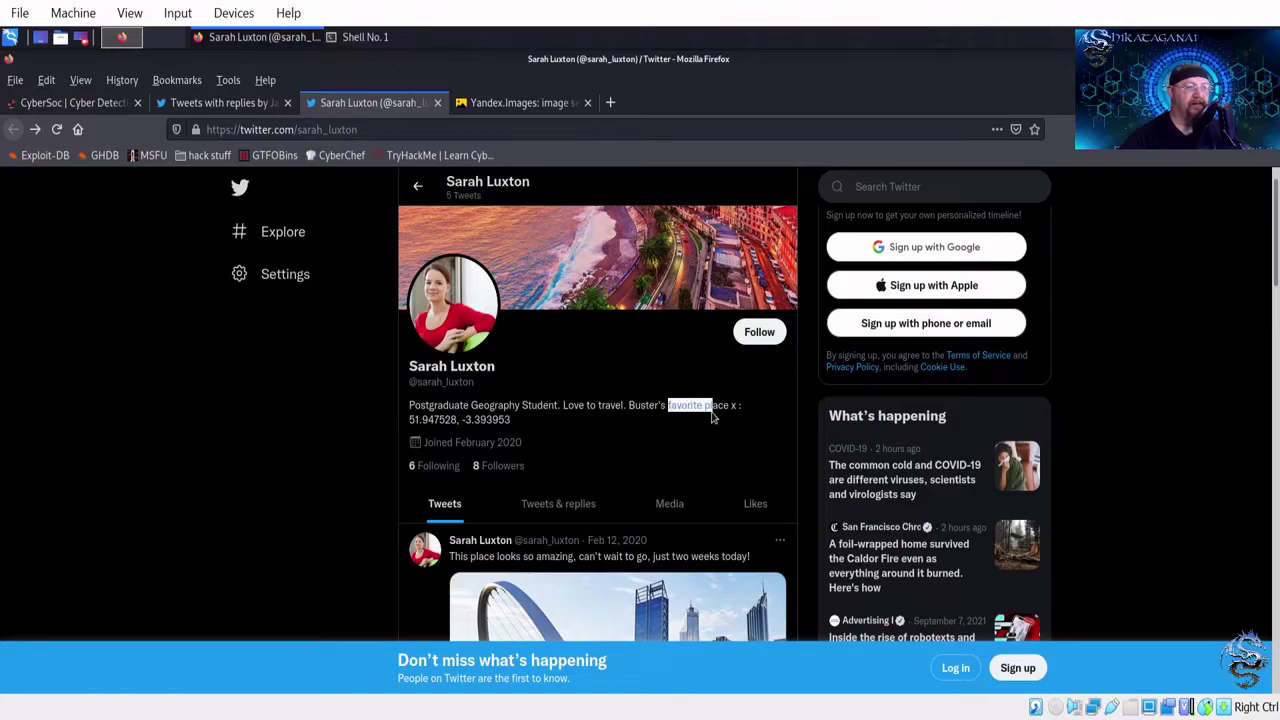
{"action": "left_click", "coordinate": [700, 405]}
{"action": "left_click_drag", "start_coordinate": [511, 421], "coordinate": [409, 421]}
{"action": "right_click", "coordinate": [414, 421]}
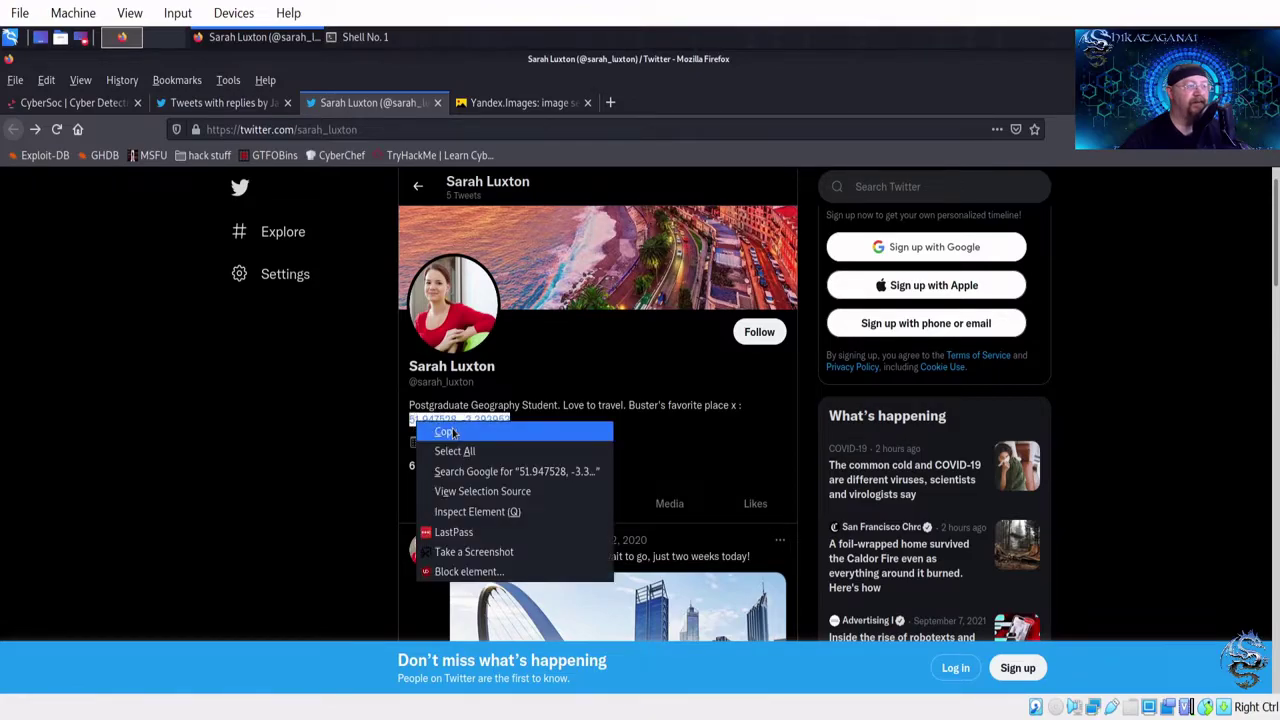
{"action": "left_click", "coordinate": [450, 432]}
{"action": "left_click", "coordinate": [545, 103]}
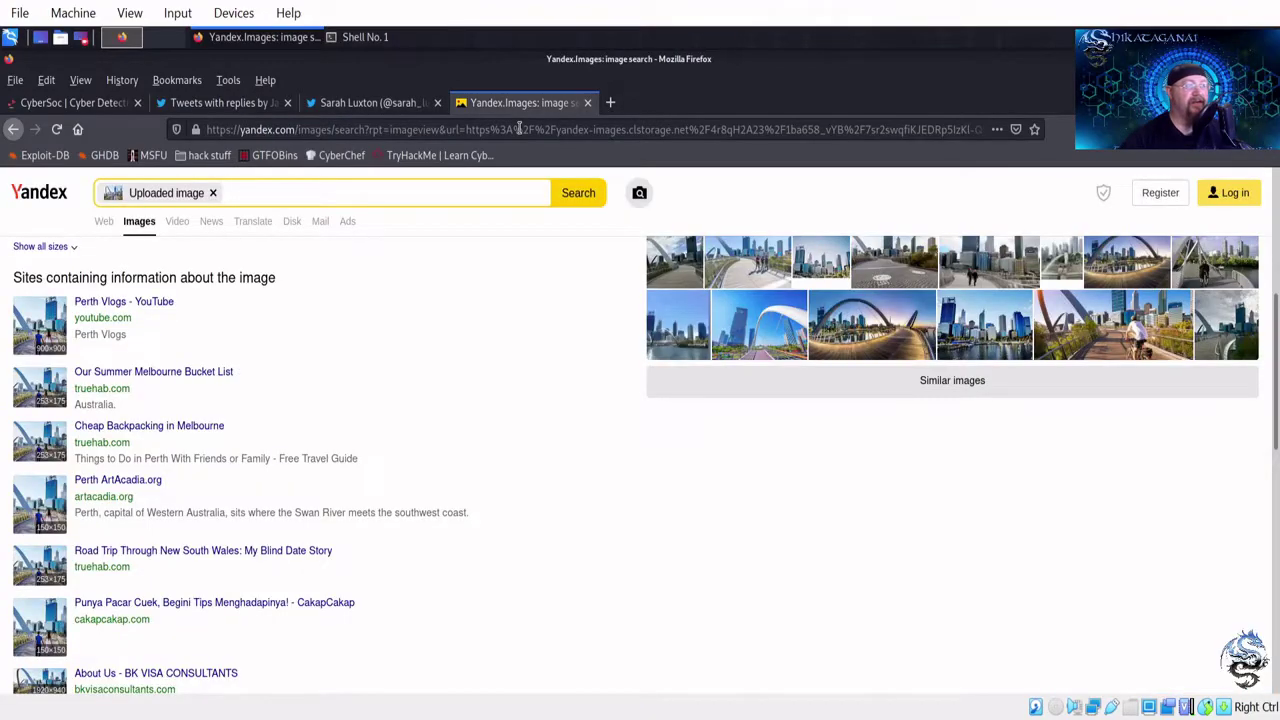
Look up 51.947528, -3.393953 via Google and Maps, locating Bridge St in Brecon, UK
{"action": "left_click", "coordinate": [519, 129]}
{"action": "type", "text": "go"}
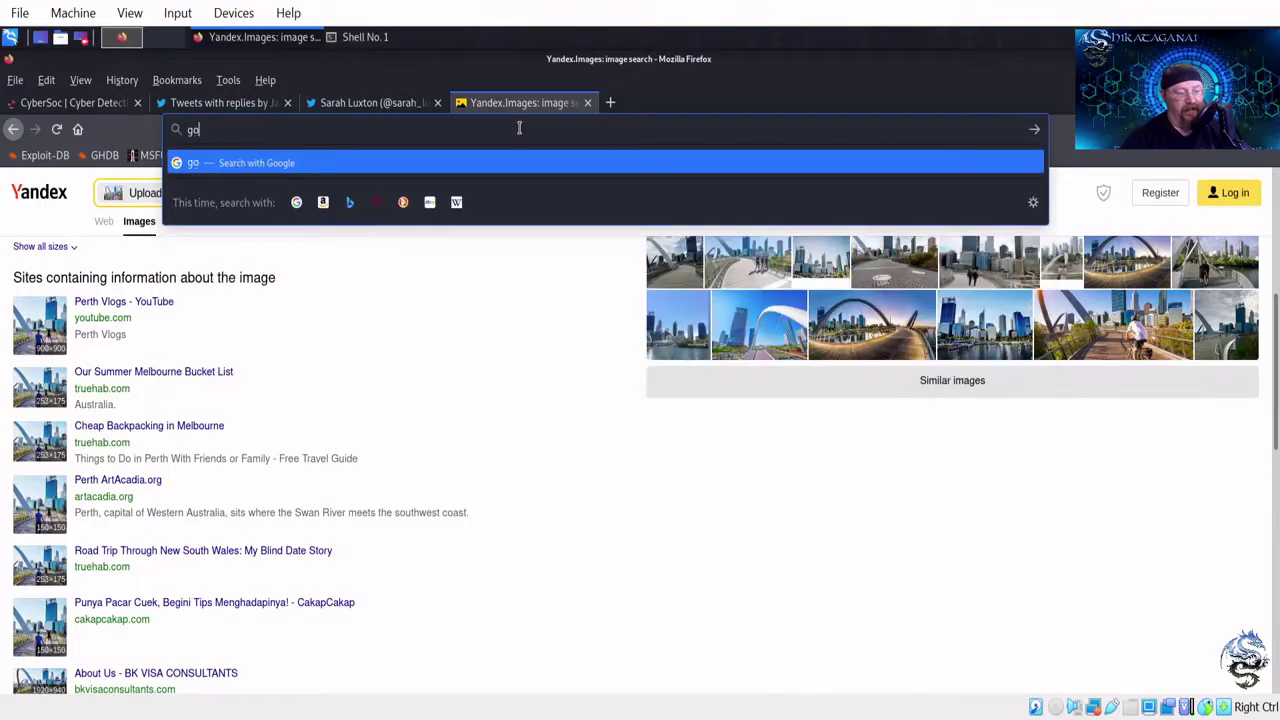
{"action": "type", "text": "ogle.com"}
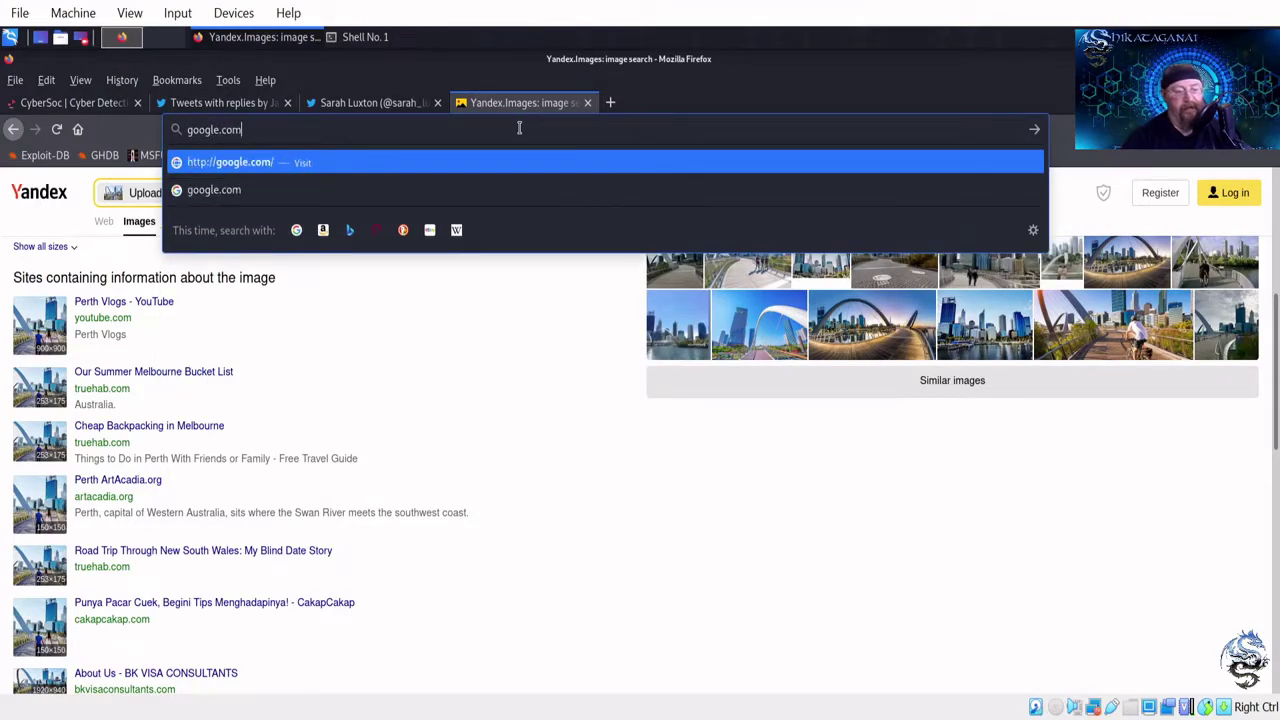
{"action": "key", "text": "Return"}
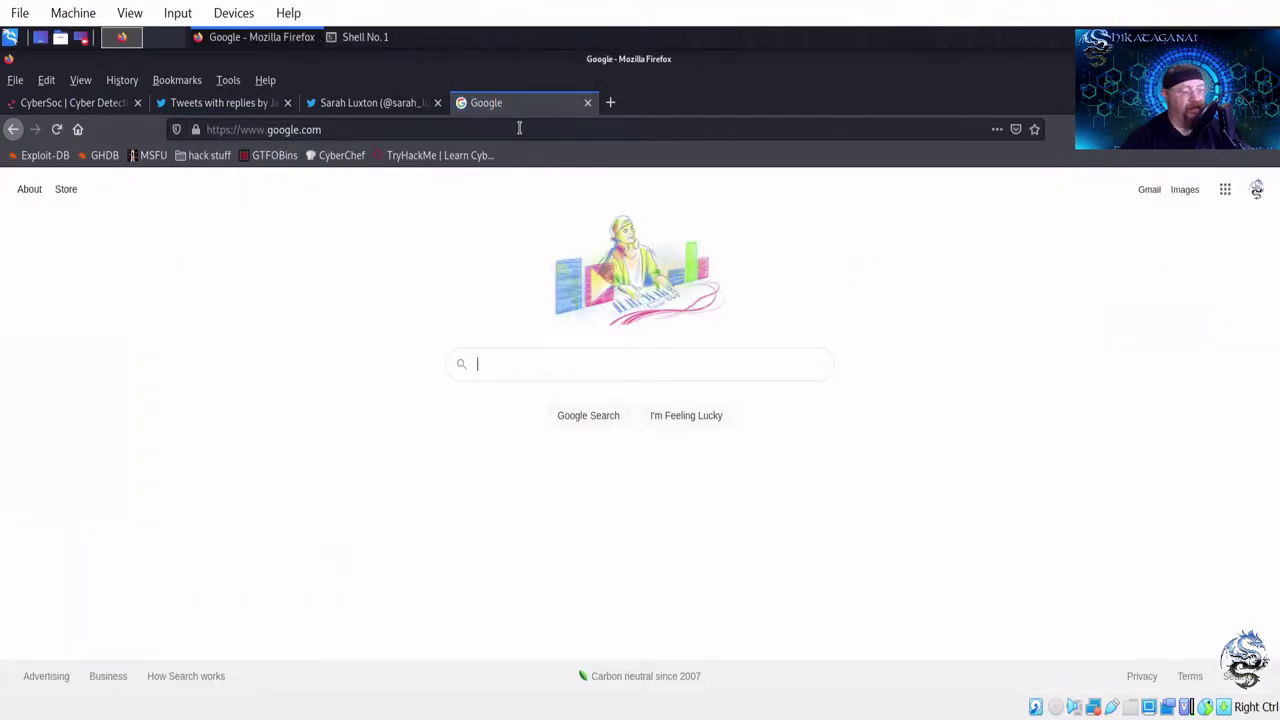
{"action": "key", "text": "ctrl+v"}
{"action": "key", "text": "Return"}
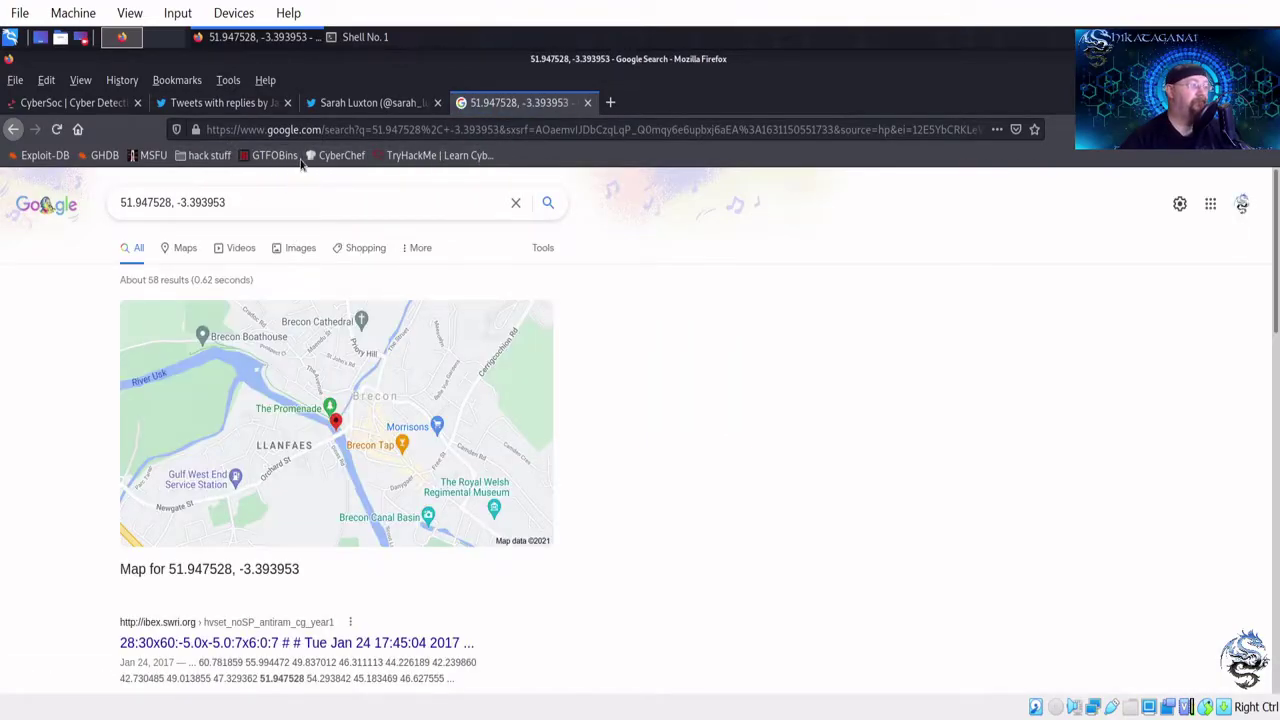
{"action": "left_click", "coordinate": [187, 253]}
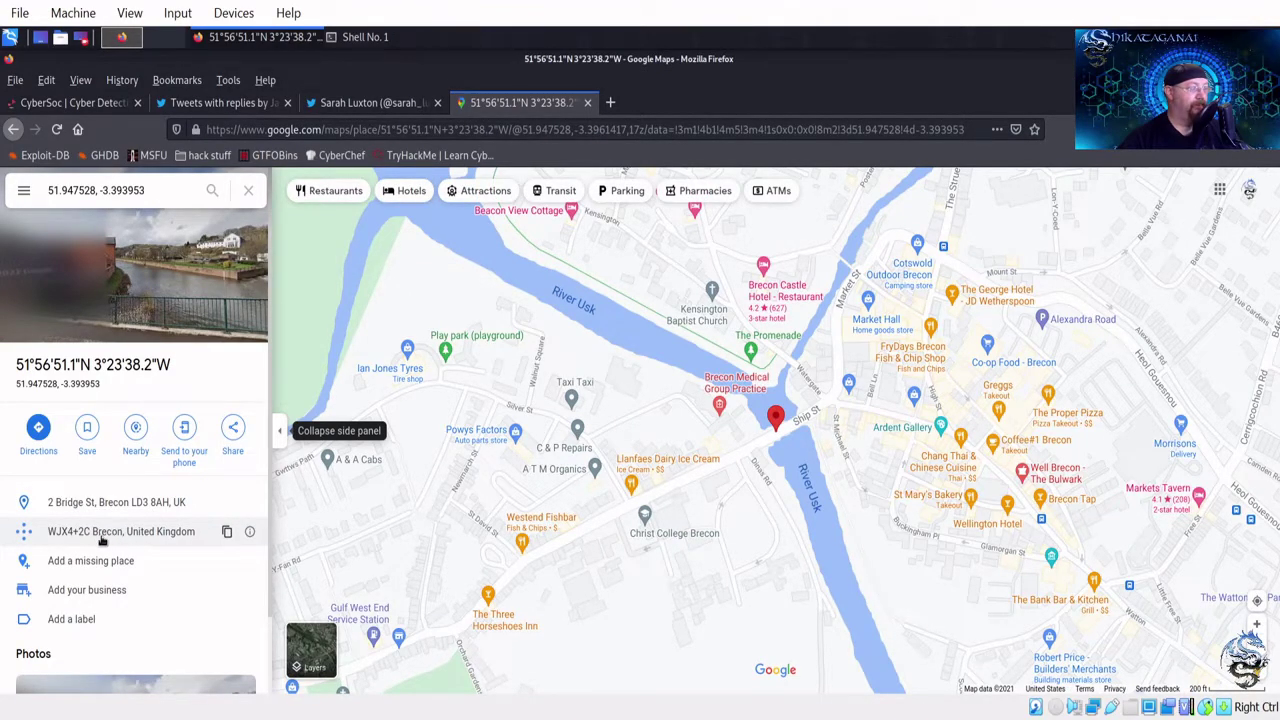
{"action": "left_click", "coordinate": [370, 102]}
{"action": "left_click", "coordinate": [94, 102]}
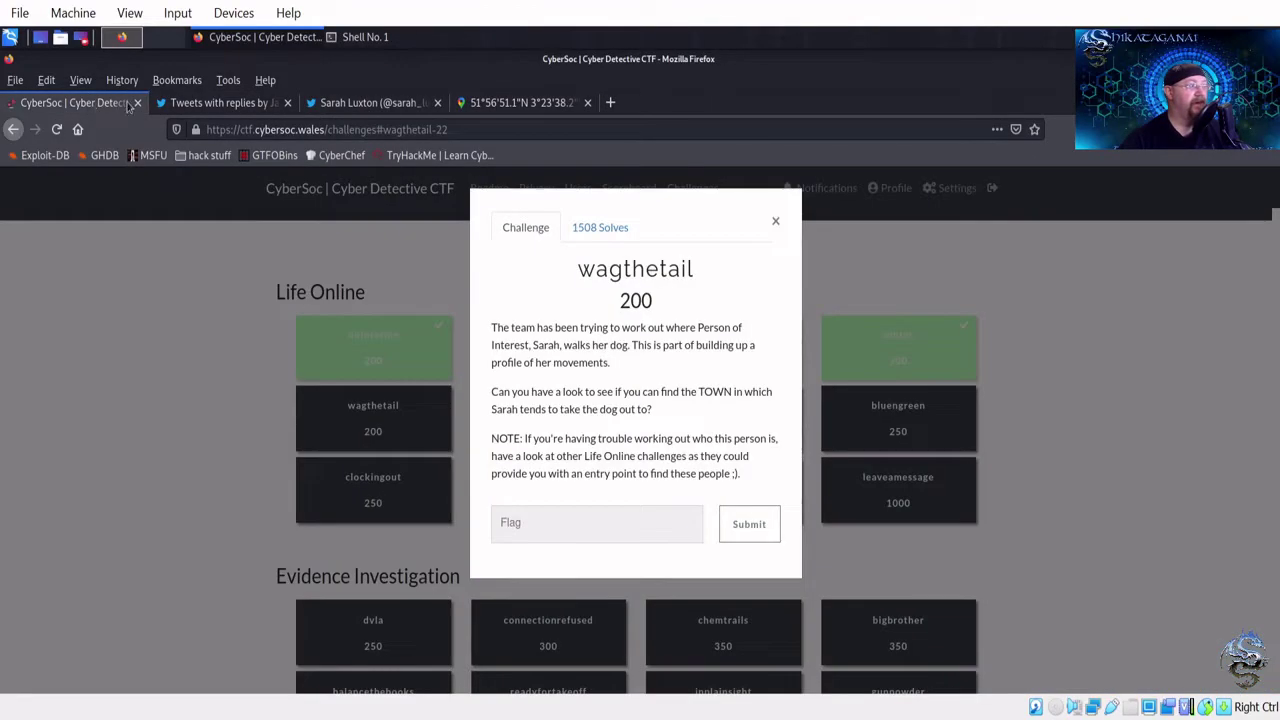
Submit Brecon as the wagthetail flag and open the 200-point narcissism challenge
{"action": "left_click", "coordinate": [568, 525]}
{"action": "type", "text": "Brecon"}
{"action": "key", "text": "Return"}
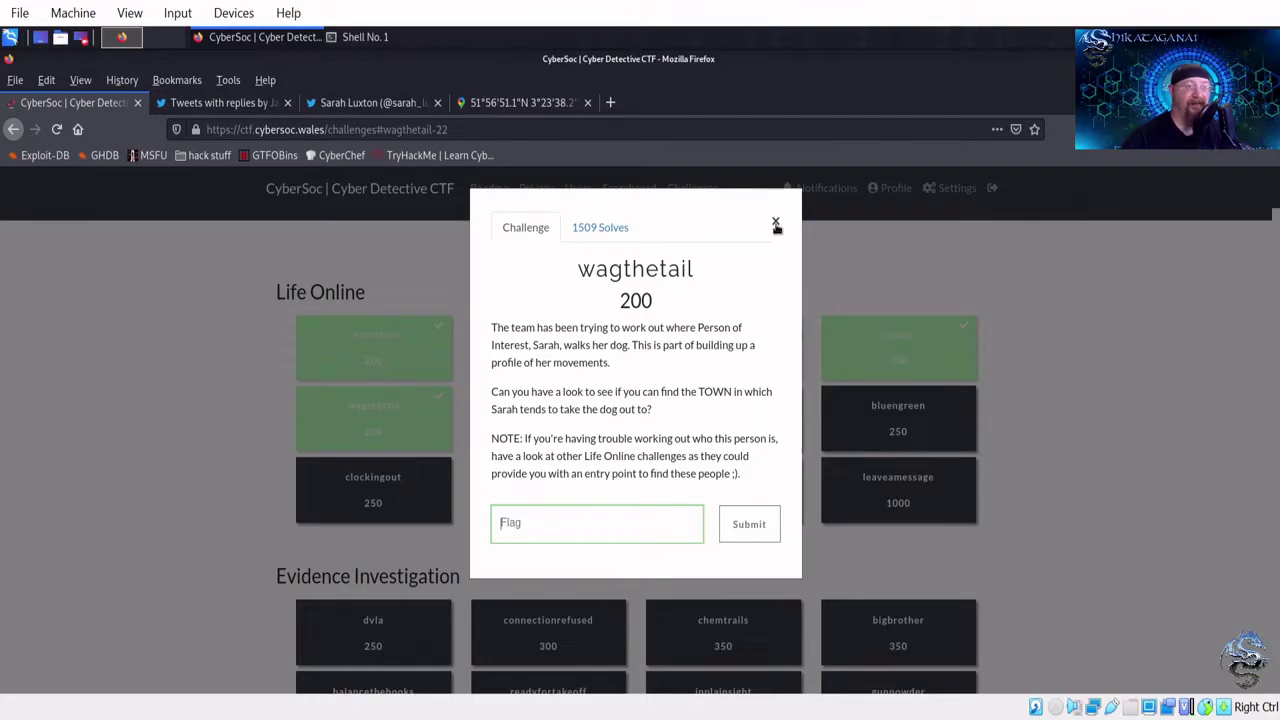
{"action": "left_click", "coordinate": [776, 224]}
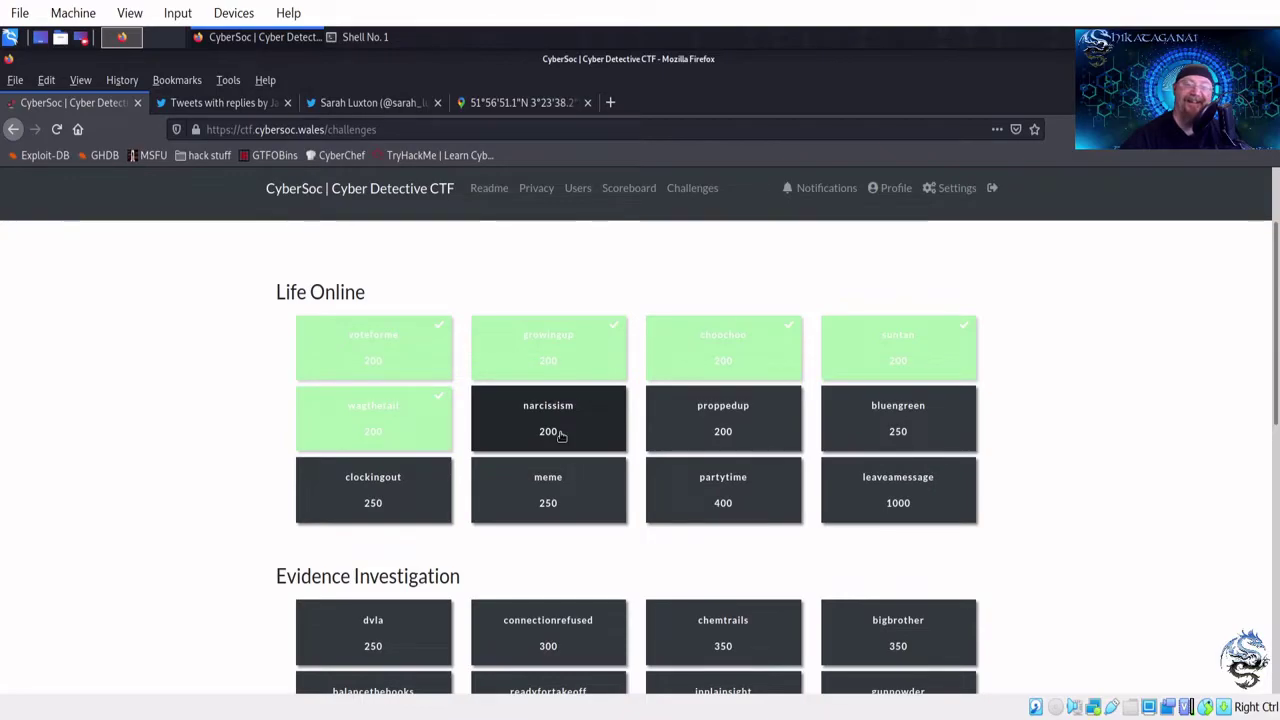
{"action": "left_click", "coordinate": [560, 435]}
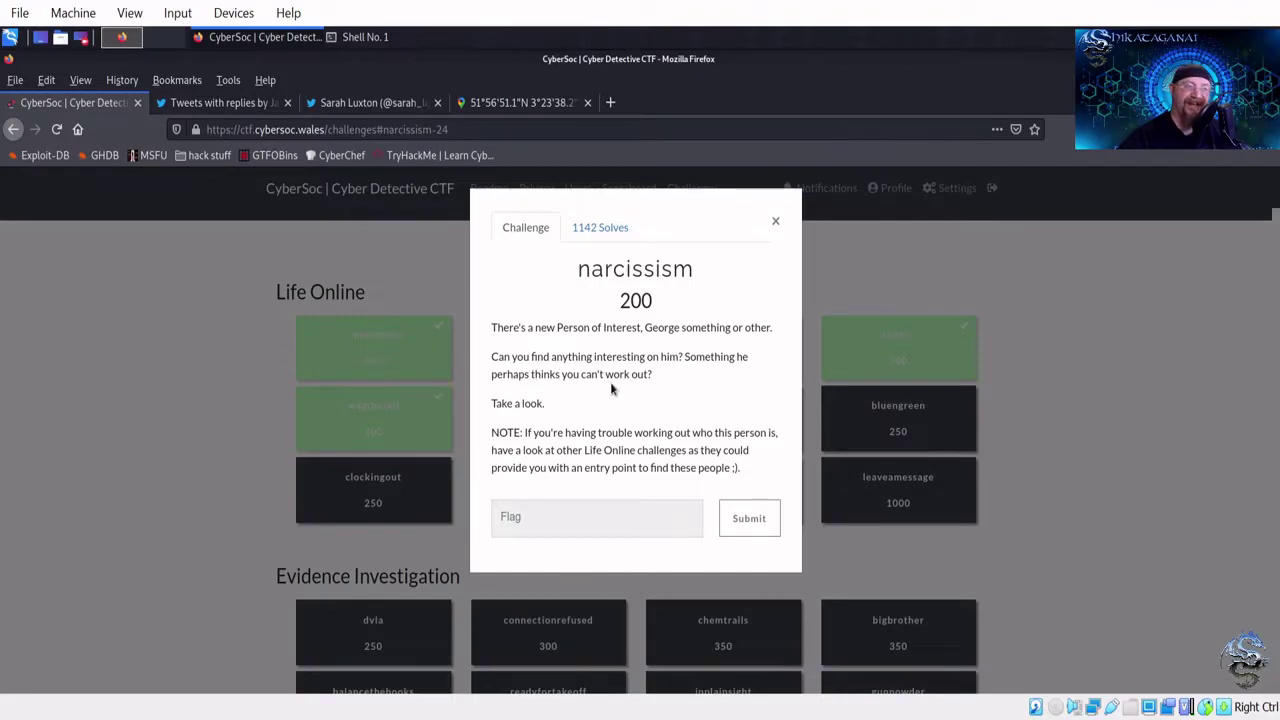
{"action": "left_click", "coordinate": [368, 102]}
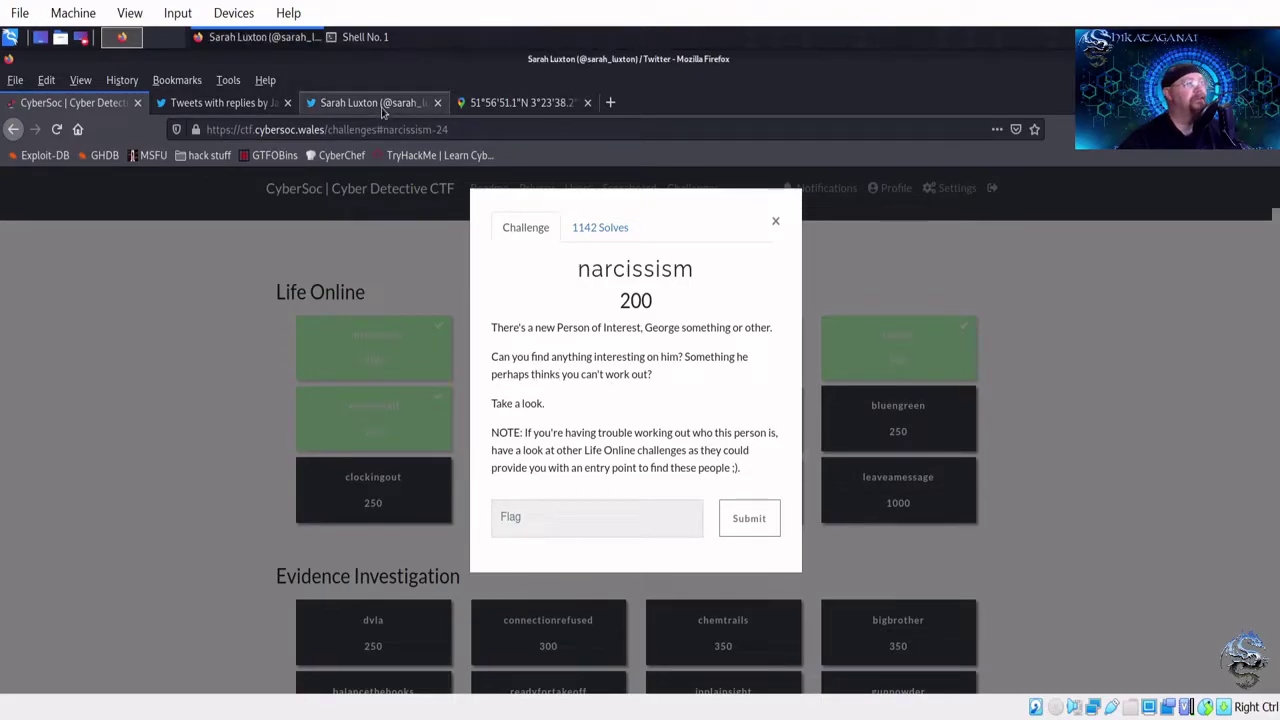
Open the account mentioned in the reply in a new tab and close the map tab
{"action": "left_click", "coordinate": [258, 103]}
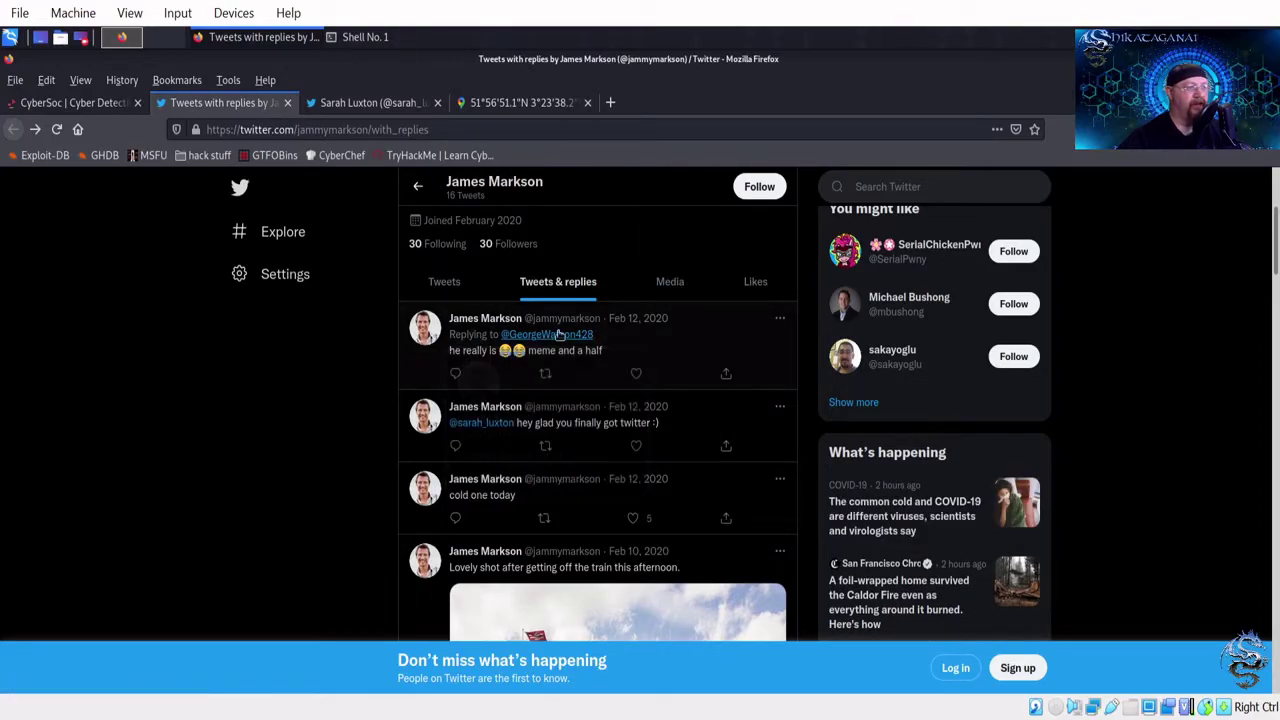
{"action": "right_click", "coordinate": [560, 337]}
{"action": "left_click", "coordinate": [622, 343]}
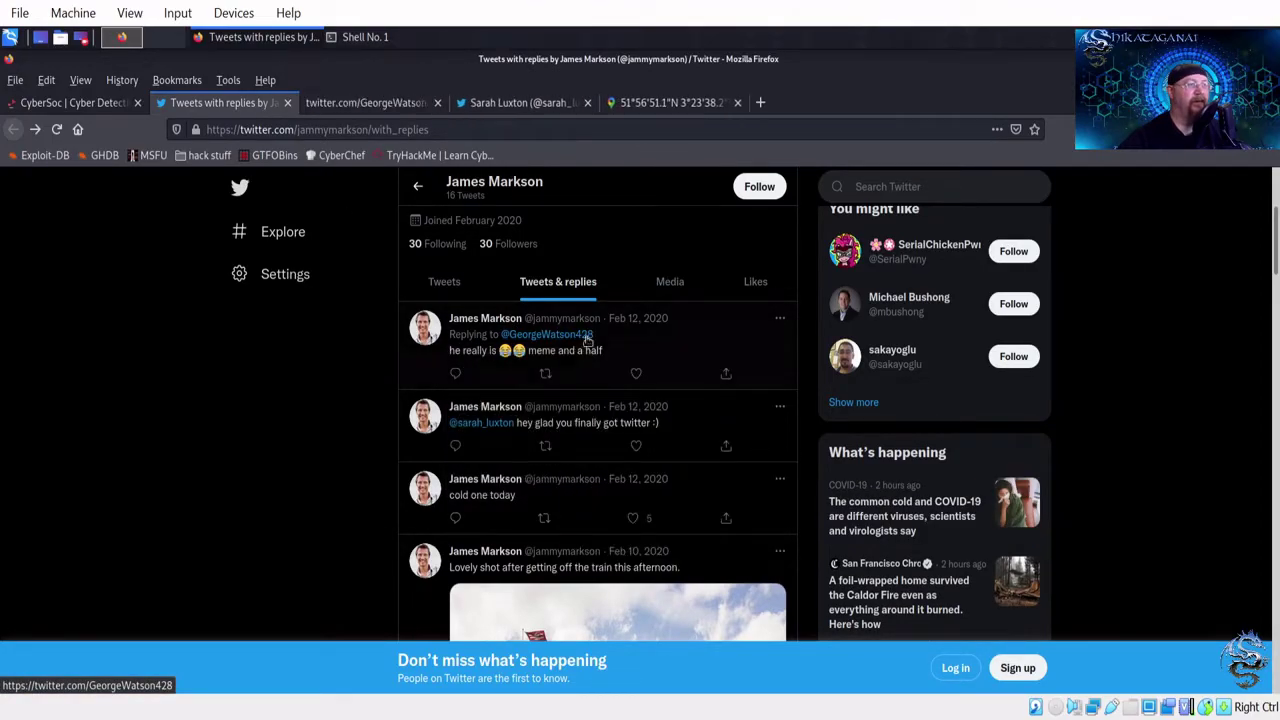
{"action": "left_click", "coordinate": [737, 102]}
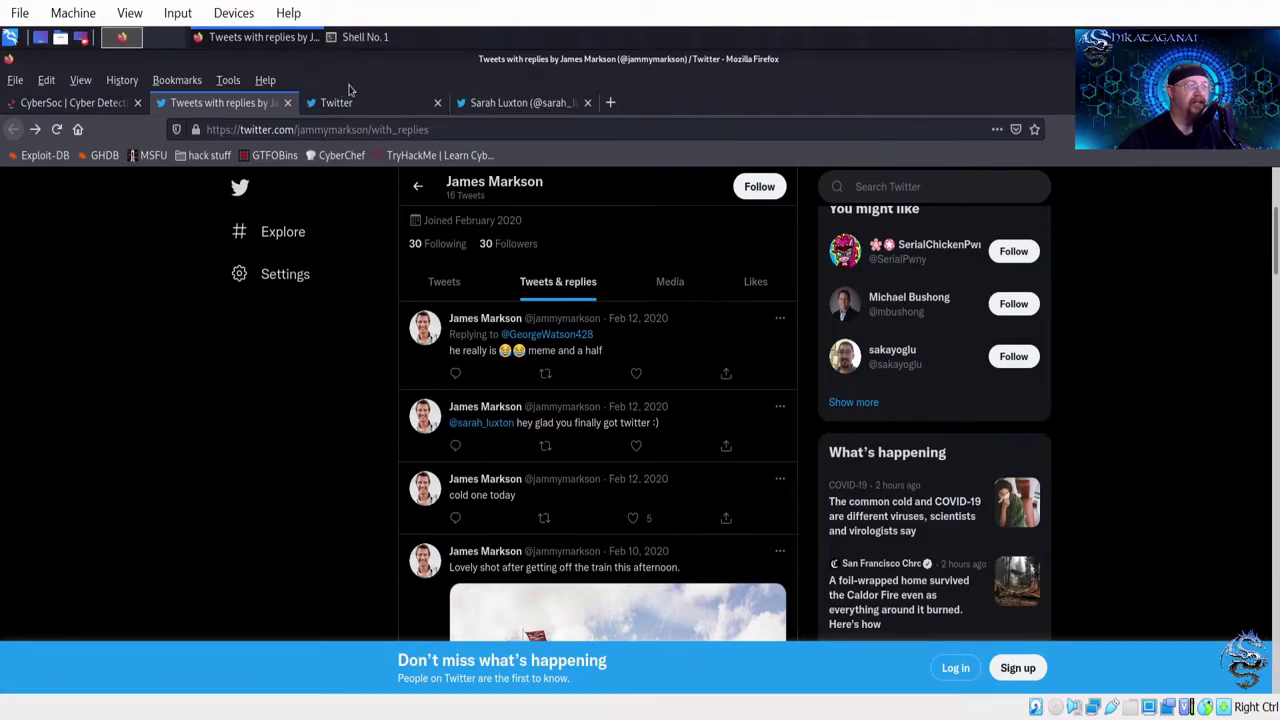
{"action": "left_click", "coordinate": [374, 104]}
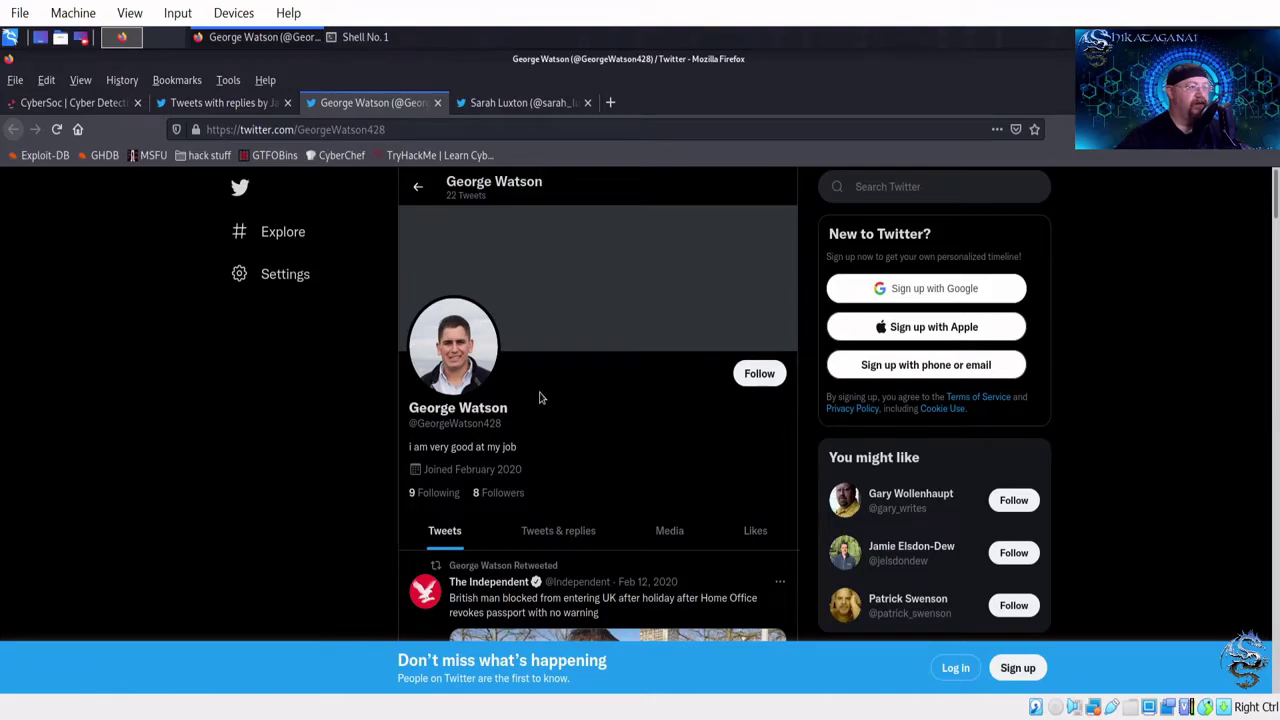
Browse the new person of interest's bio and timeline to find the encoded-string and encrypted-password tweets
{"action": "scroll", "coordinate": [539, 398], "scroll_direction": "down", "scroll_amount": 1}
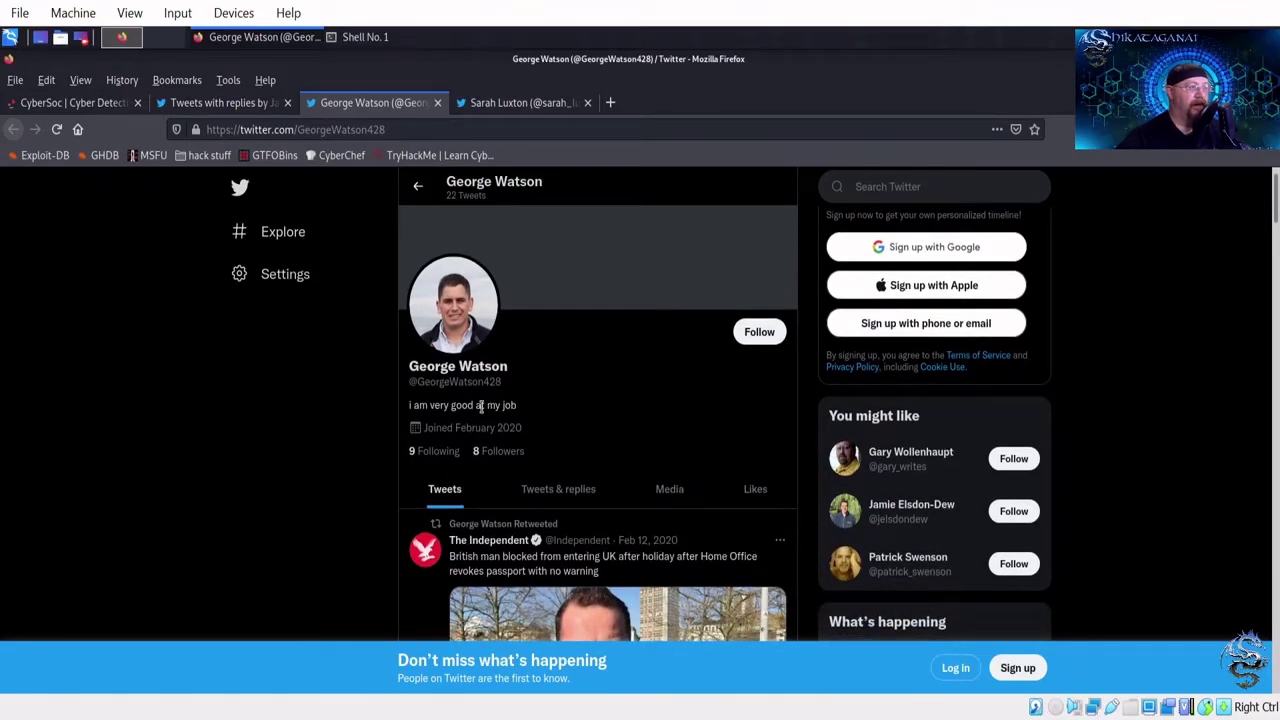
{"action": "left_click_drag", "start_coordinate": [409, 404], "coordinate": [524, 416]}
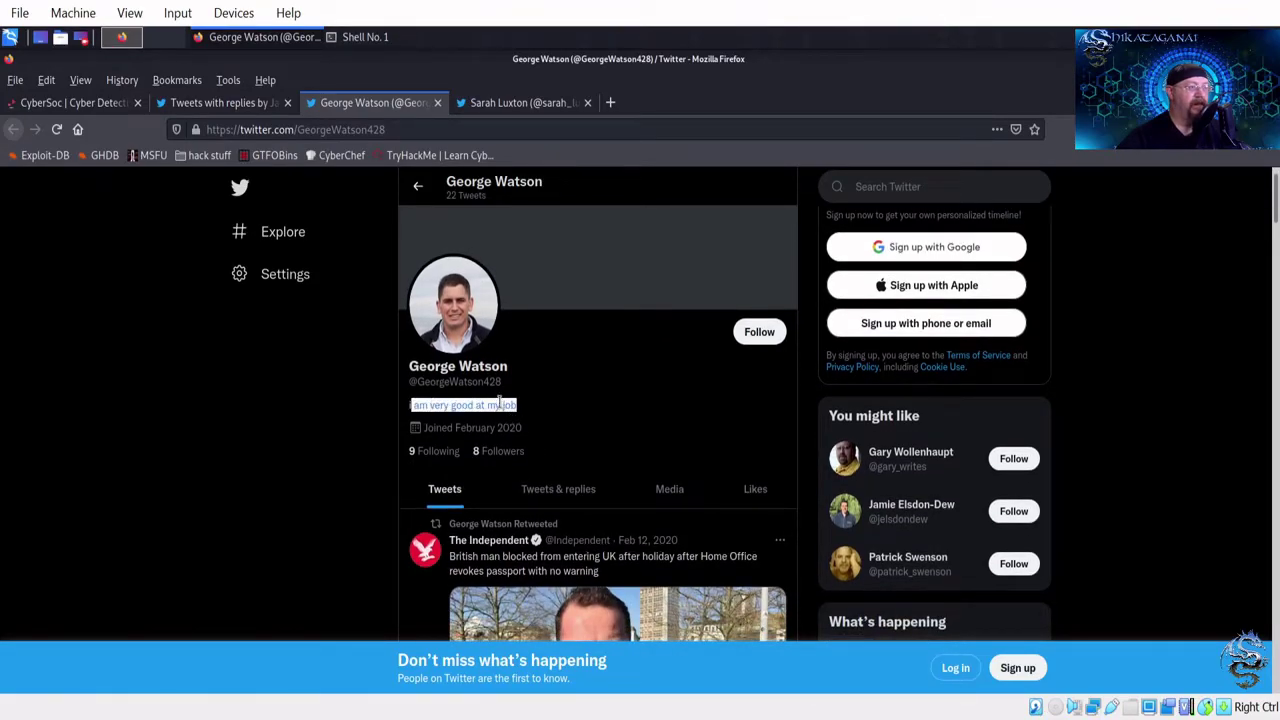
{"action": "left_click", "coordinate": [535, 405]}
{"action": "scroll", "coordinate": [586, 377], "scroll_direction": "down", "scroll_amount": 3}
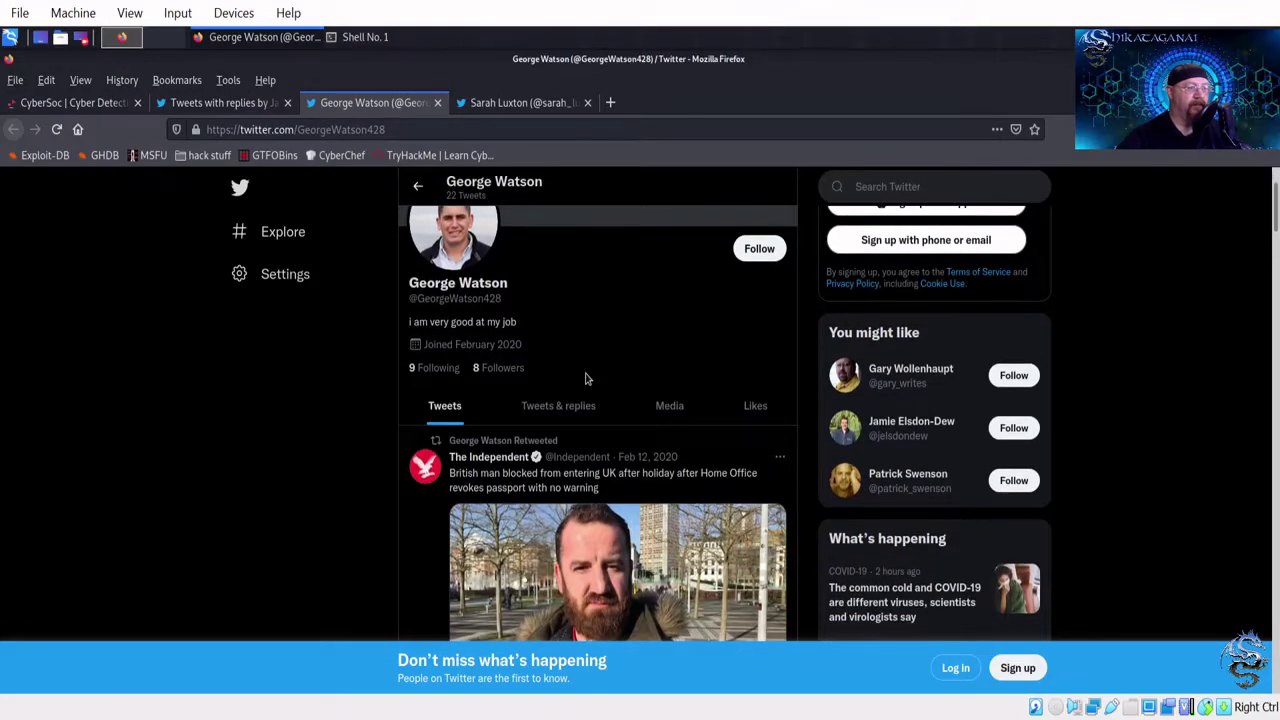
{"action": "mouse_move", "coordinate": [511, 406]}
{"action": "scroll", "coordinate": [342, 368], "scroll_direction": "down", "scroll_amount": 3}
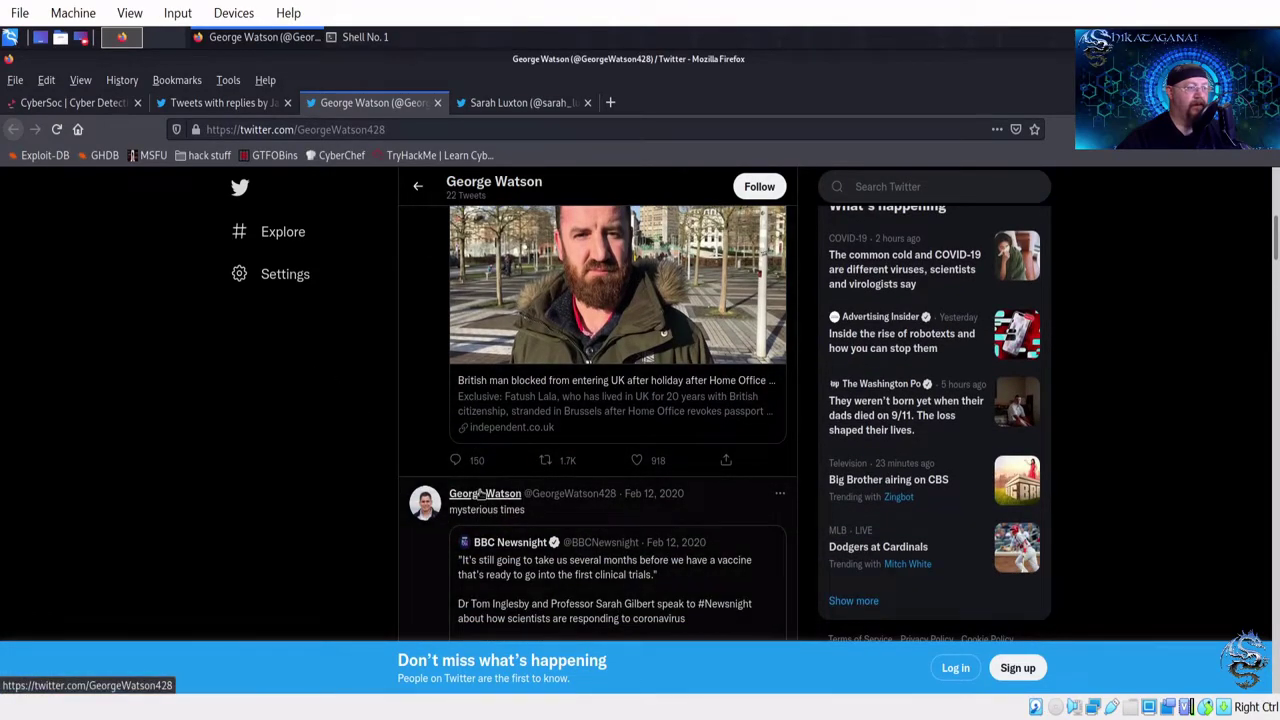
{"action": "scroll", "coordinate": [483, 470], "scroll_direction": "down", "scroll_amount": 1}
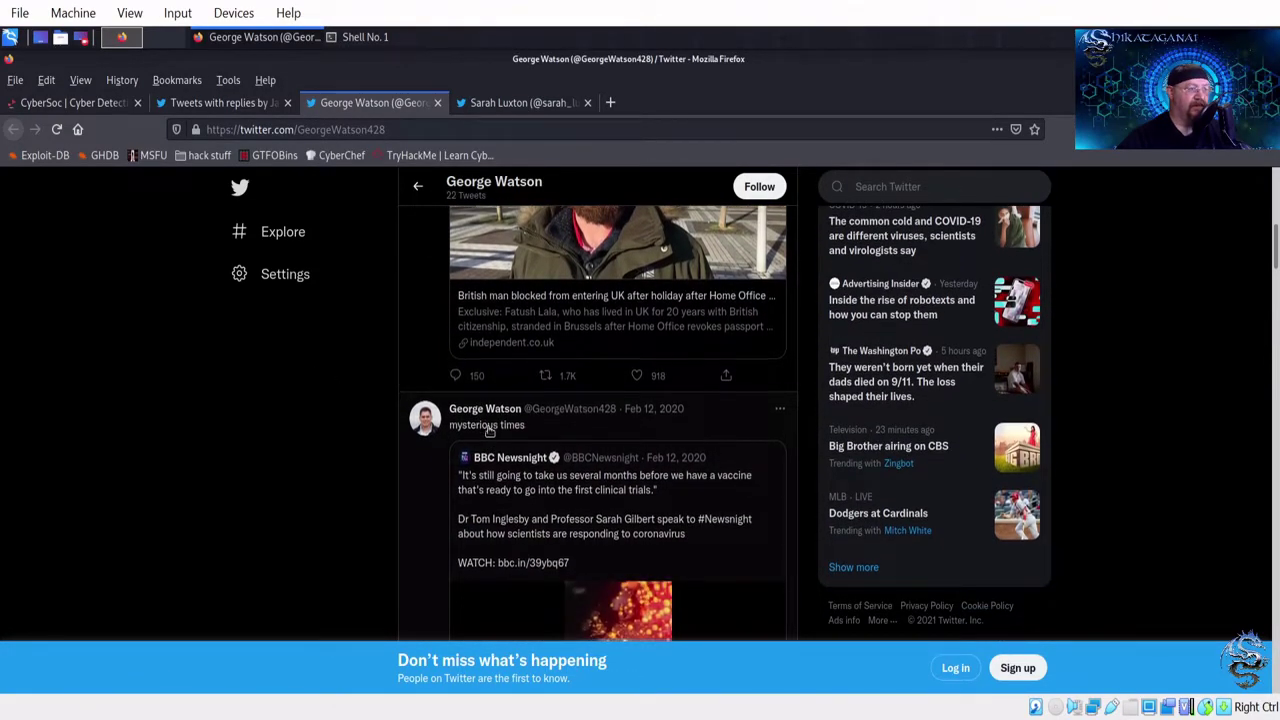
{"action": "scroll", "coordinate": [490, 430], "scroll_direction": "down", "scroll_amount": 1}
{"action": "scroll", "coordinate": [520, 427], "scroll_direction": "down", "scroll_amount": 2}
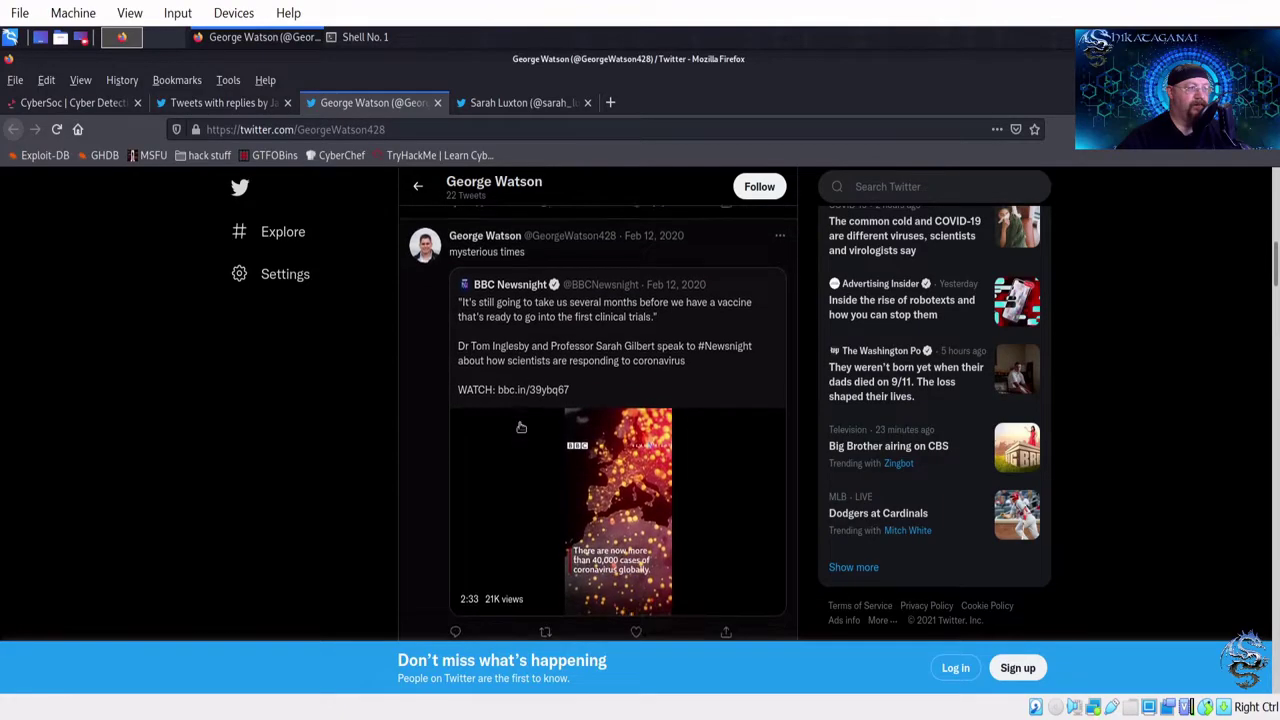
{"action": "scroll", "coordinate": [521, 425], "scroll_direction": "up", "scroll_amount": 1}
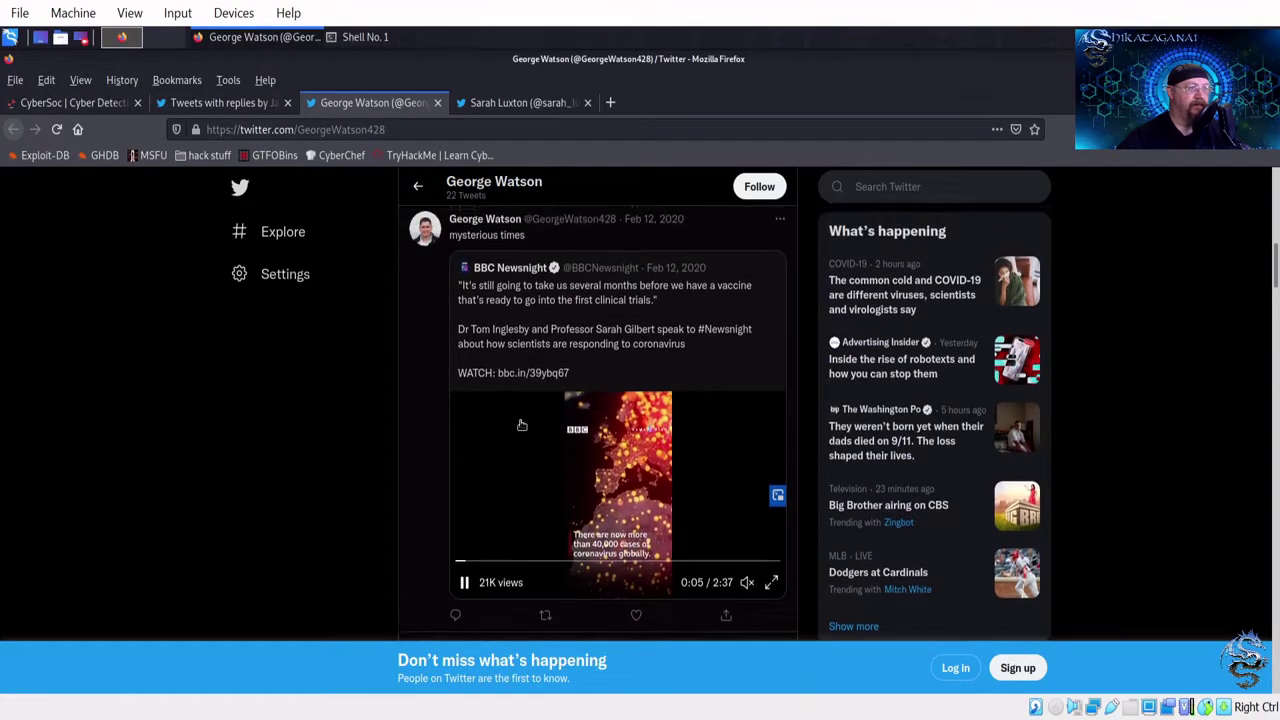
{"action": "scroll", "coordinate": [521, 425], "scroll_direction": "up", "scroll_amount": 1}
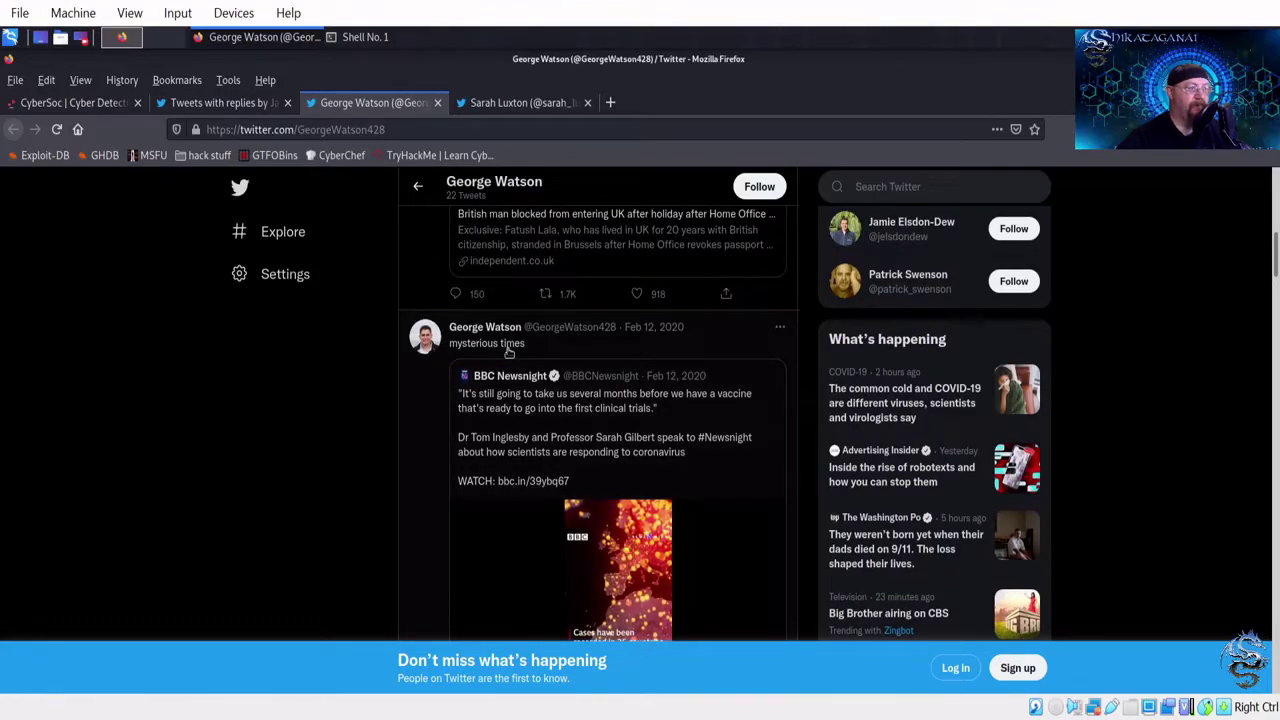
{"action": "scroll", "coordinate": [413, 440], "scroll_direction": "down", "scroll_amount": 4}
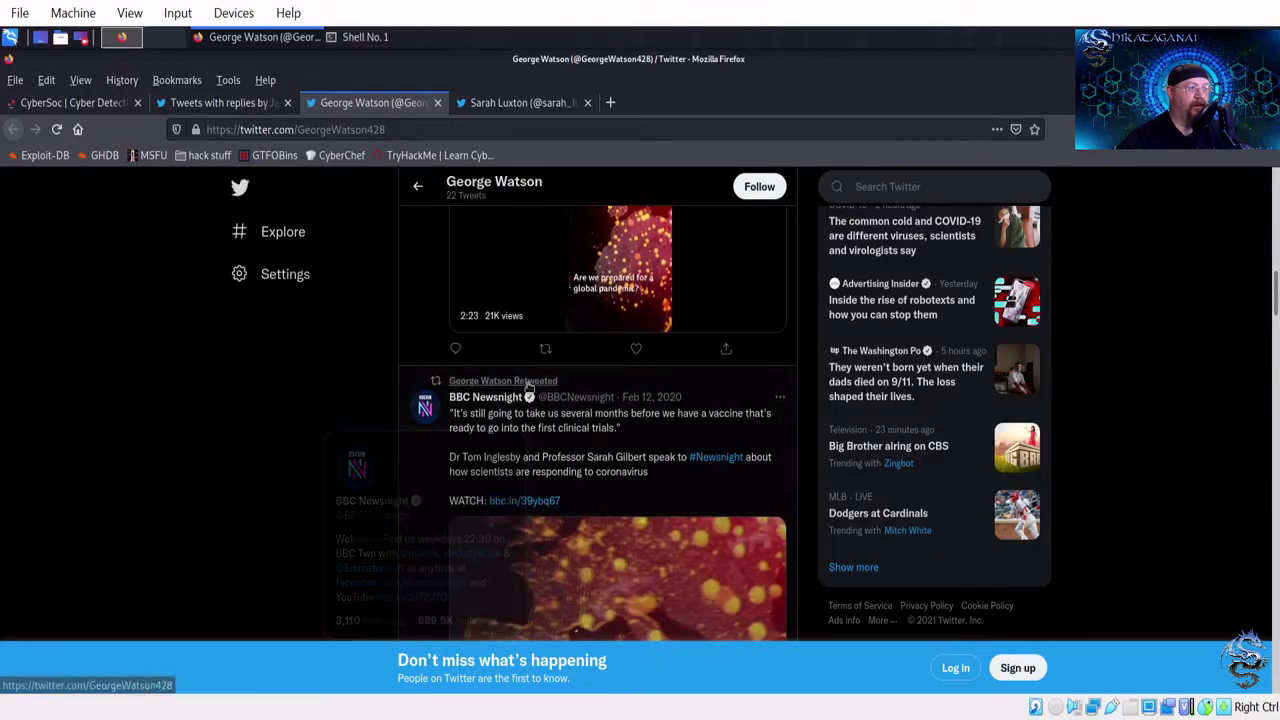
{"action": "scroll", "coordinate": [390, 422], "scroll_direction": "down", "scroll_amount": 2}
{"action": "scroll", "coordinate": [390, 422], "scroll_direction": "down", "scroll_amount": 5}
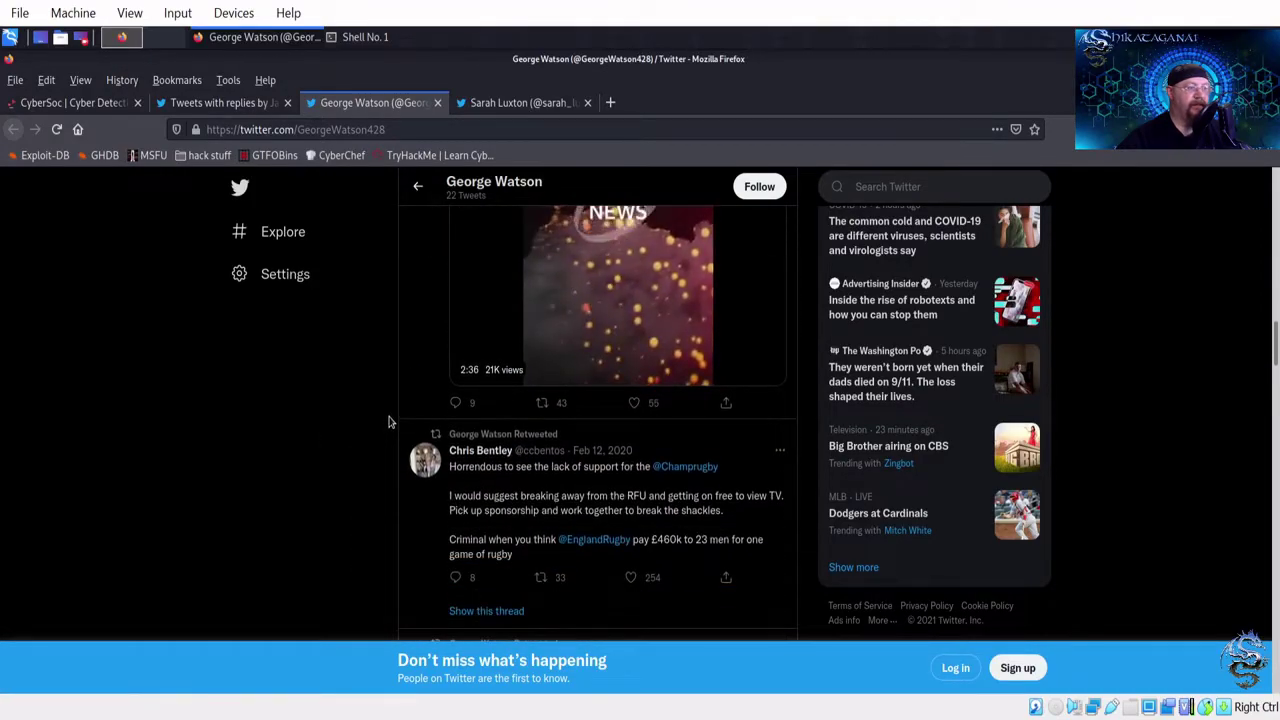
{"action": "scroll", "coordinate": [390, 420], "scroll_direction": "down", "scroll_amount": 3}
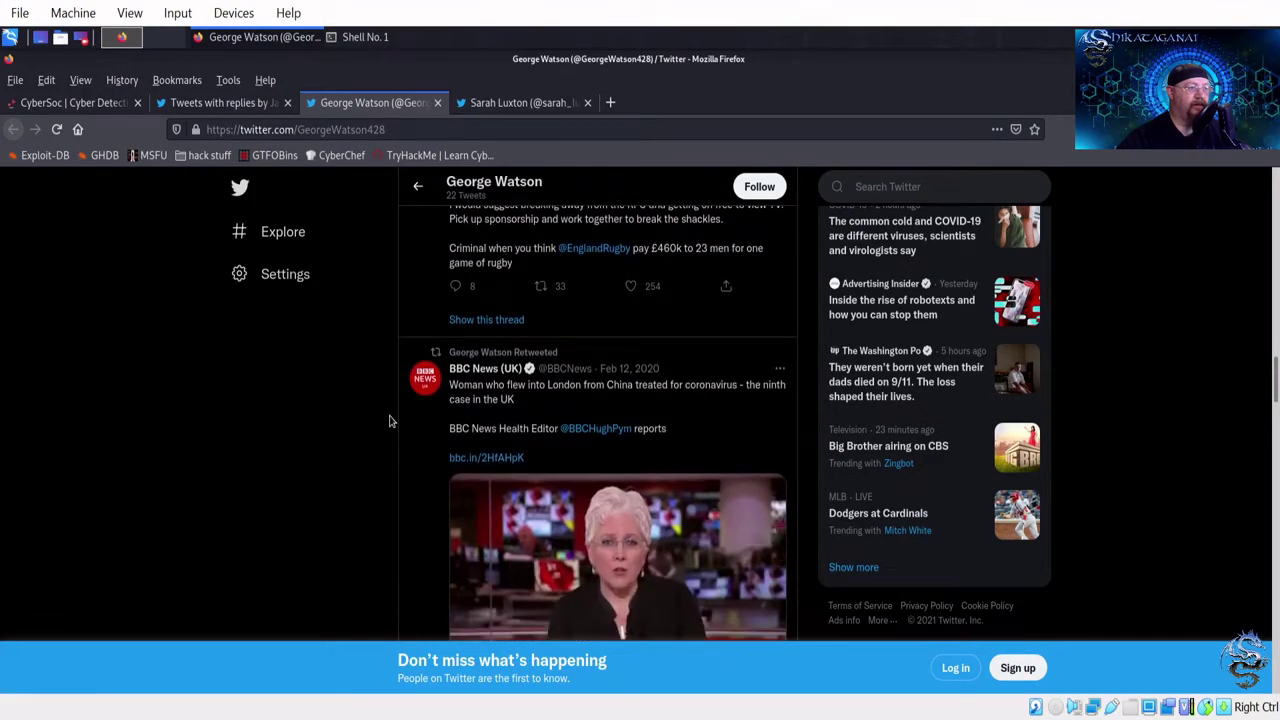
{"action": "scroll", "coordinate": [390, 420], "scroll_direction": "down", "scroll_amount": 5}
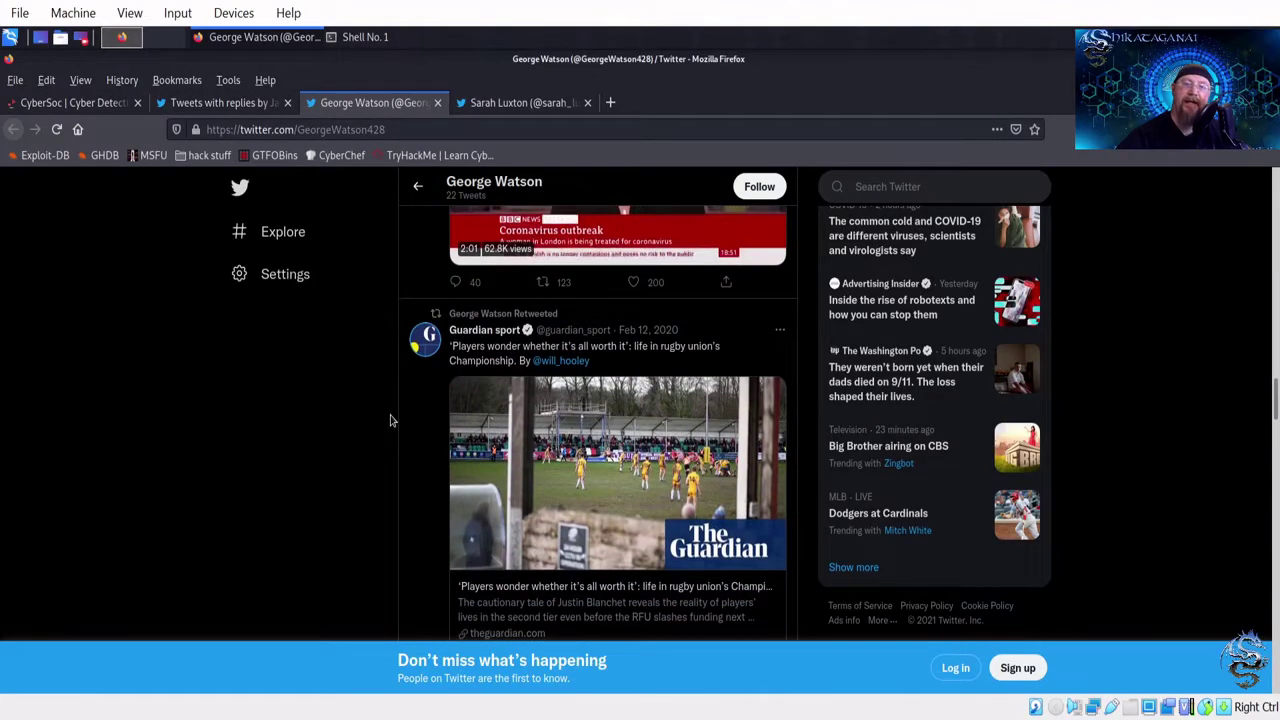
{"action": "scroll", "coordinate": [400, 417], "scroll_direction": "down", "scroll_amount": 3}
{"action": "scroll", "coordinate": [403, 415], "scroll_direction": "down", "scroll_amount": 7}
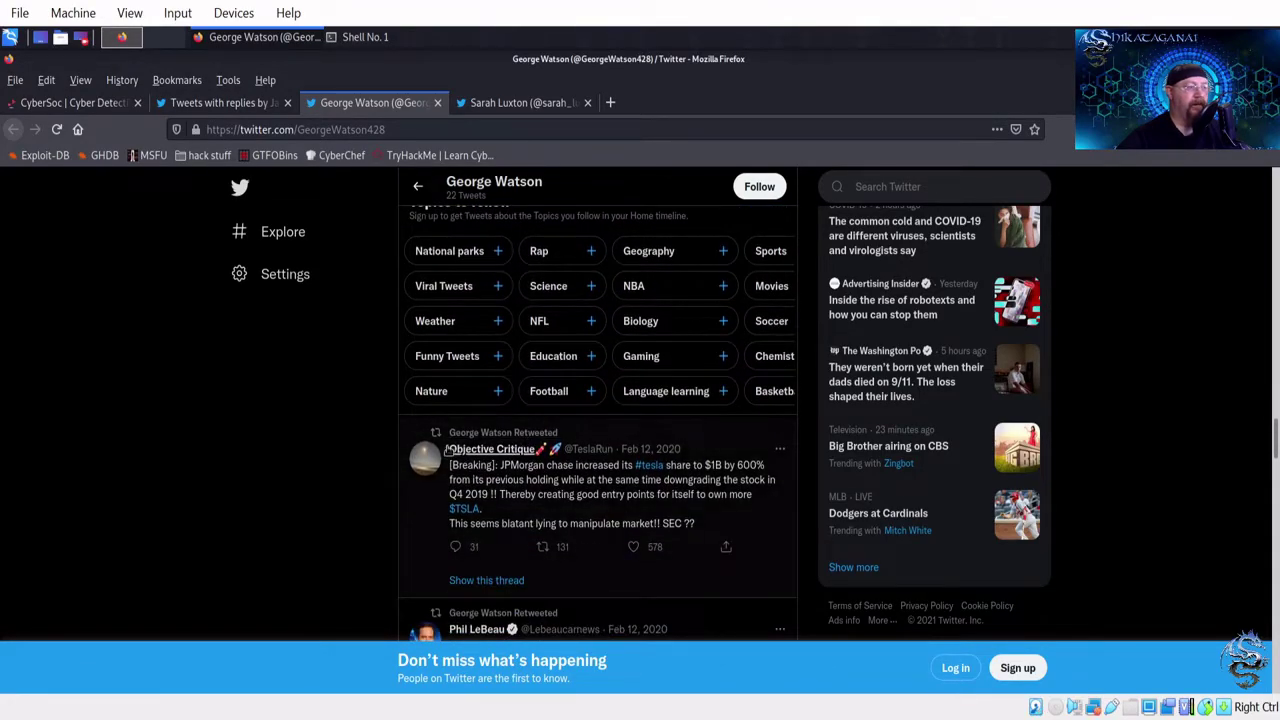
{"action": "scroll", "coordinate": [460, 450], "scroll_direction": "down", "scroll_amount": 3}
{"action": "scroll", "coordinate": [500, 477], "scroll_direction": "down", "scroll_amount": 3}
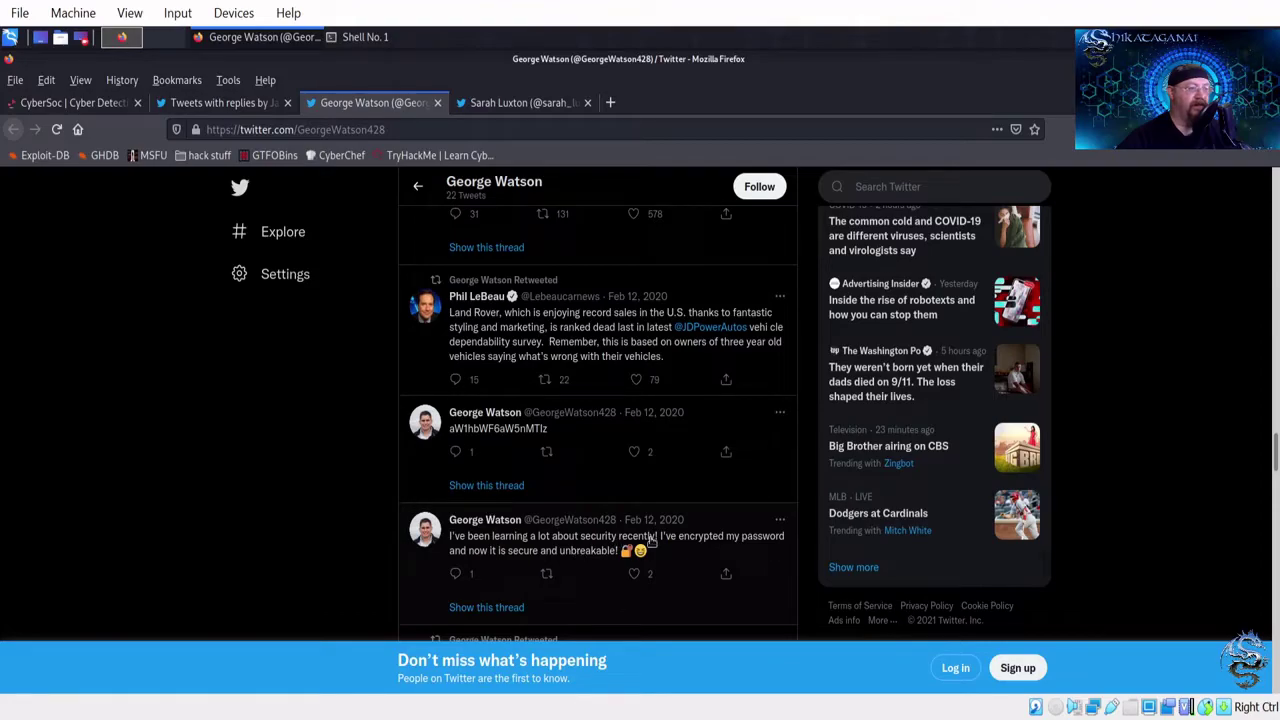
Copy the encoded string from the reply in the encrypted-password tweet's thread
{"action": "left_click", "coordinate": [524, 558]}
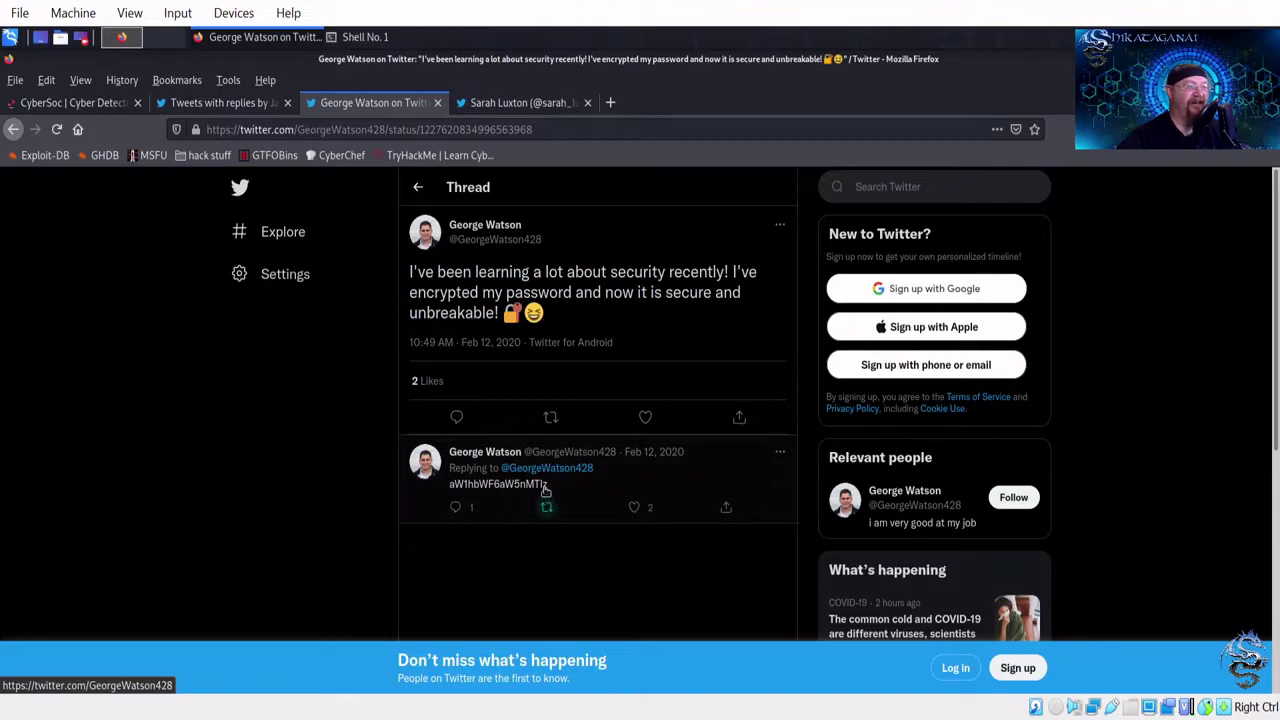
{"action": "left_click_drag", "start_coordinate": [547, 485], "coordinate": [455, 485]}
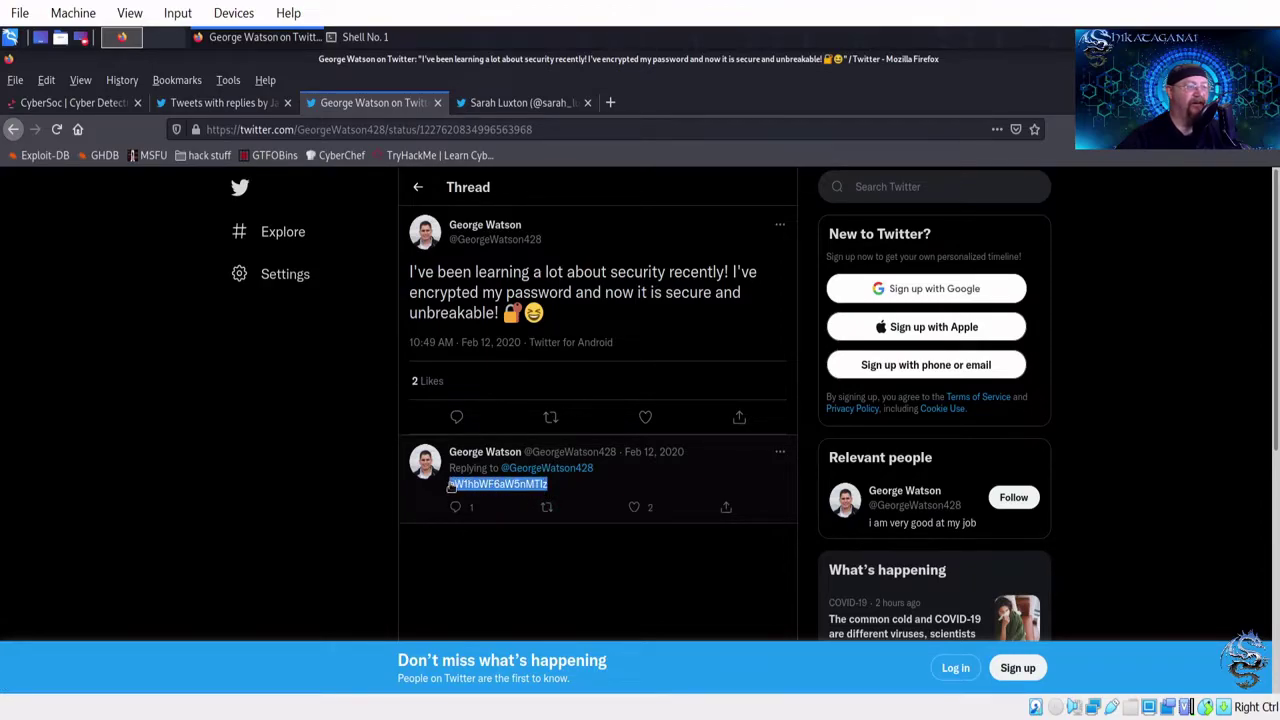
{"action": "right_click", "coordinate": [481, 489]}
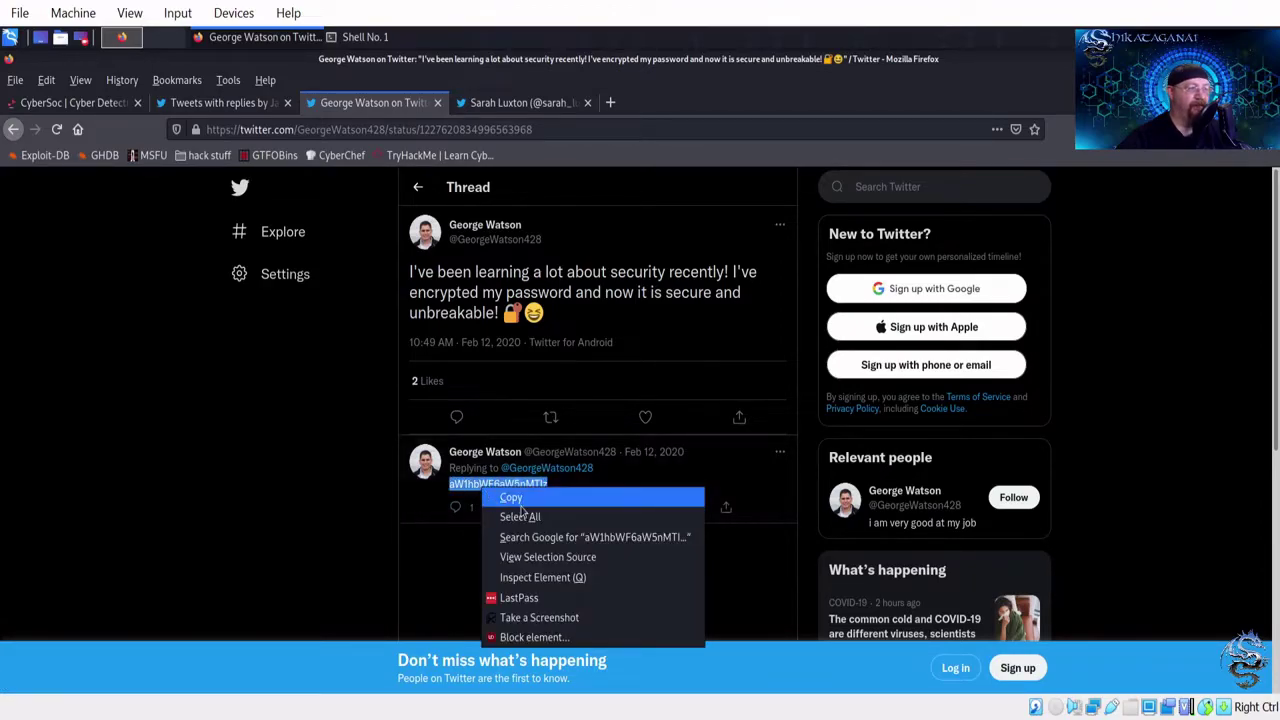
{"action": "left_click", "coordinate": [518, 497]}
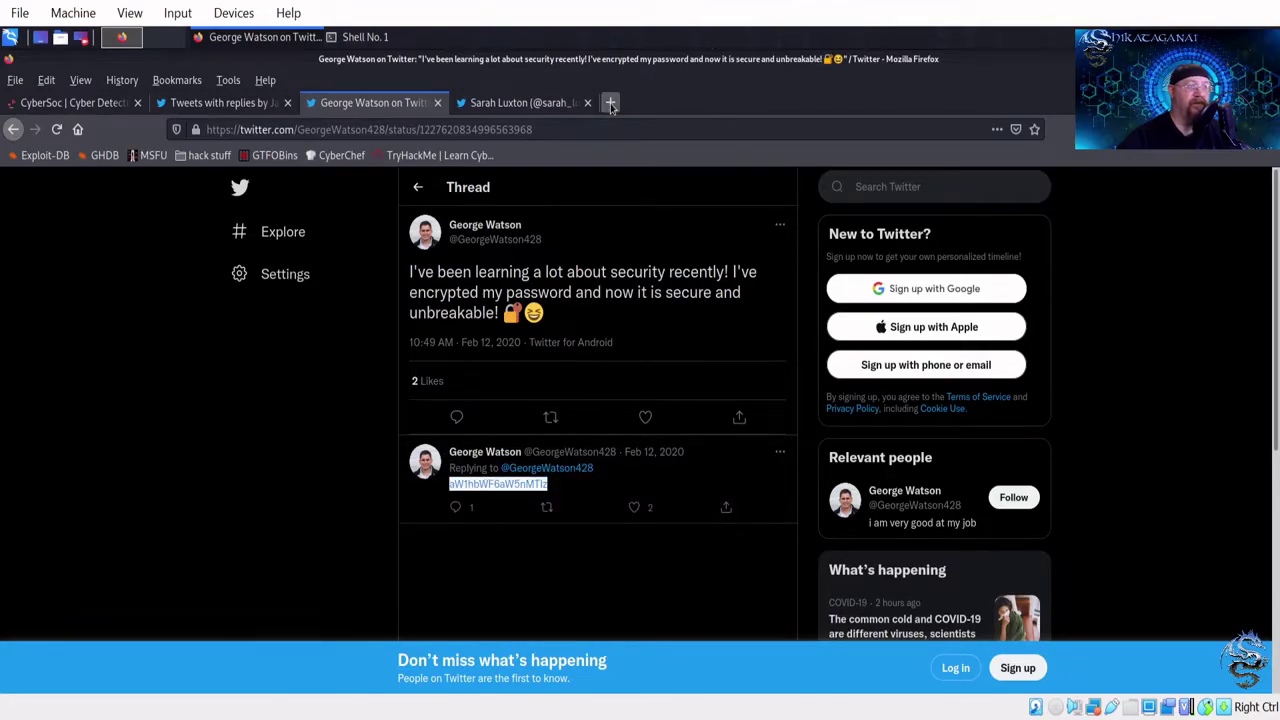
{"action": "left_click", "coordinate": [610, 102]}
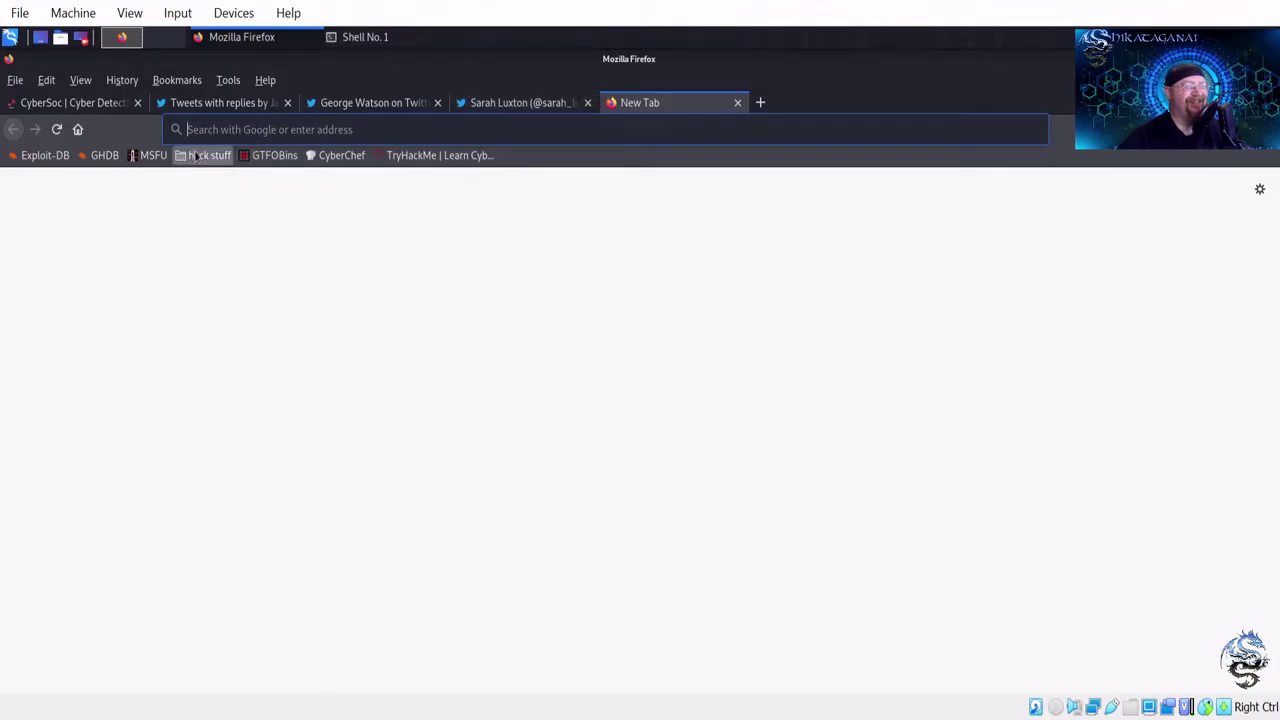
Load CyberChef and paste the tweet's encoded string into the Input pane
{"action": "left_click", "coordinate": [349, 160]}
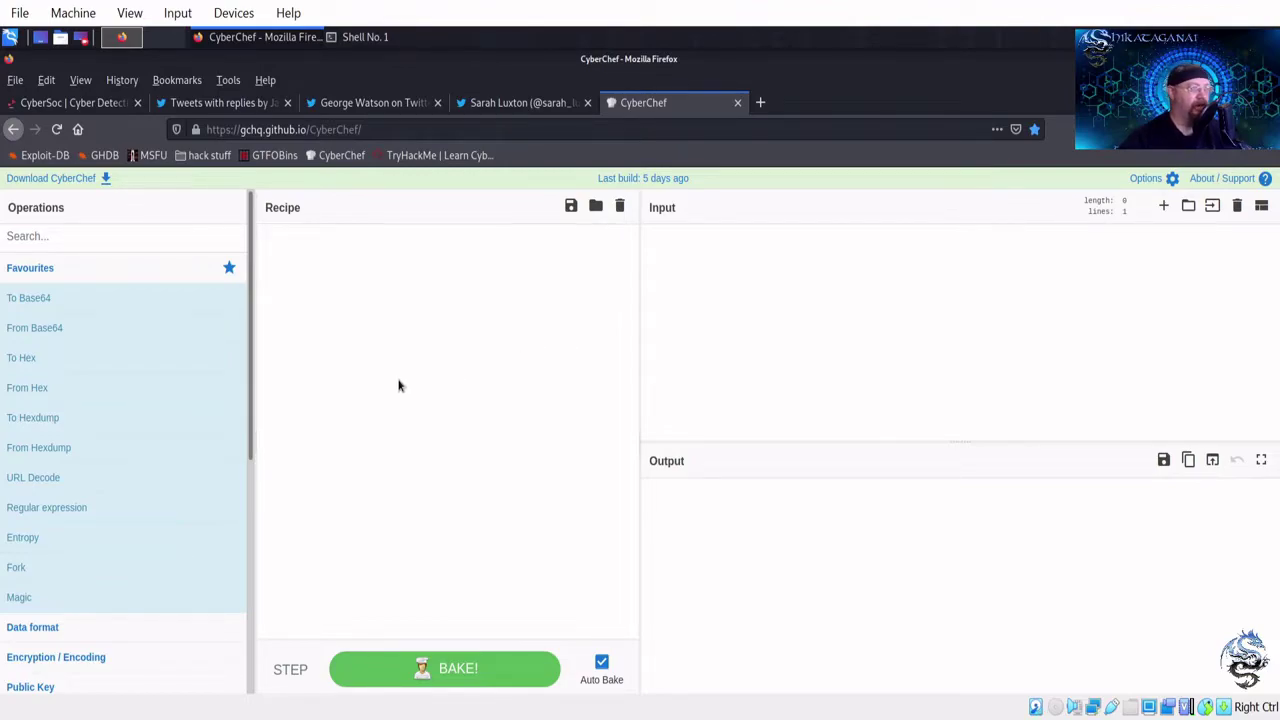
{"action": "right_click", "coordinate": [685, 239]}
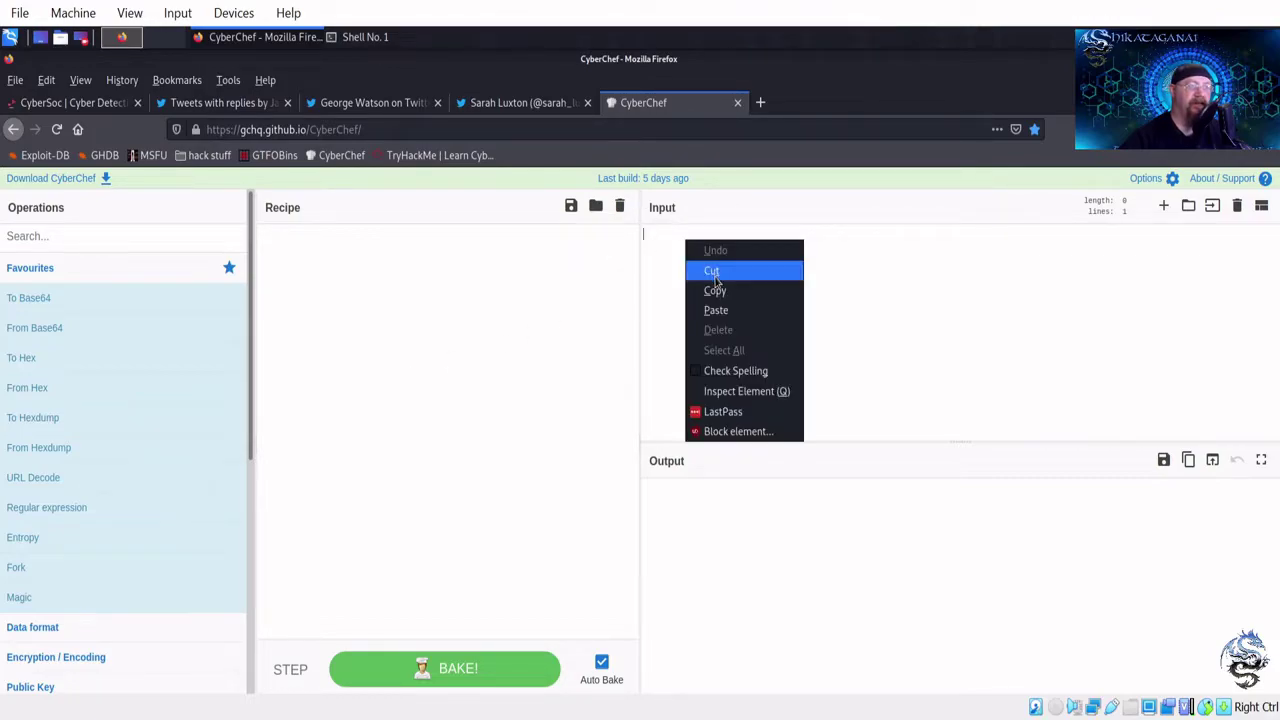
{"action": "left_click", "coordinate": [716, 311]}
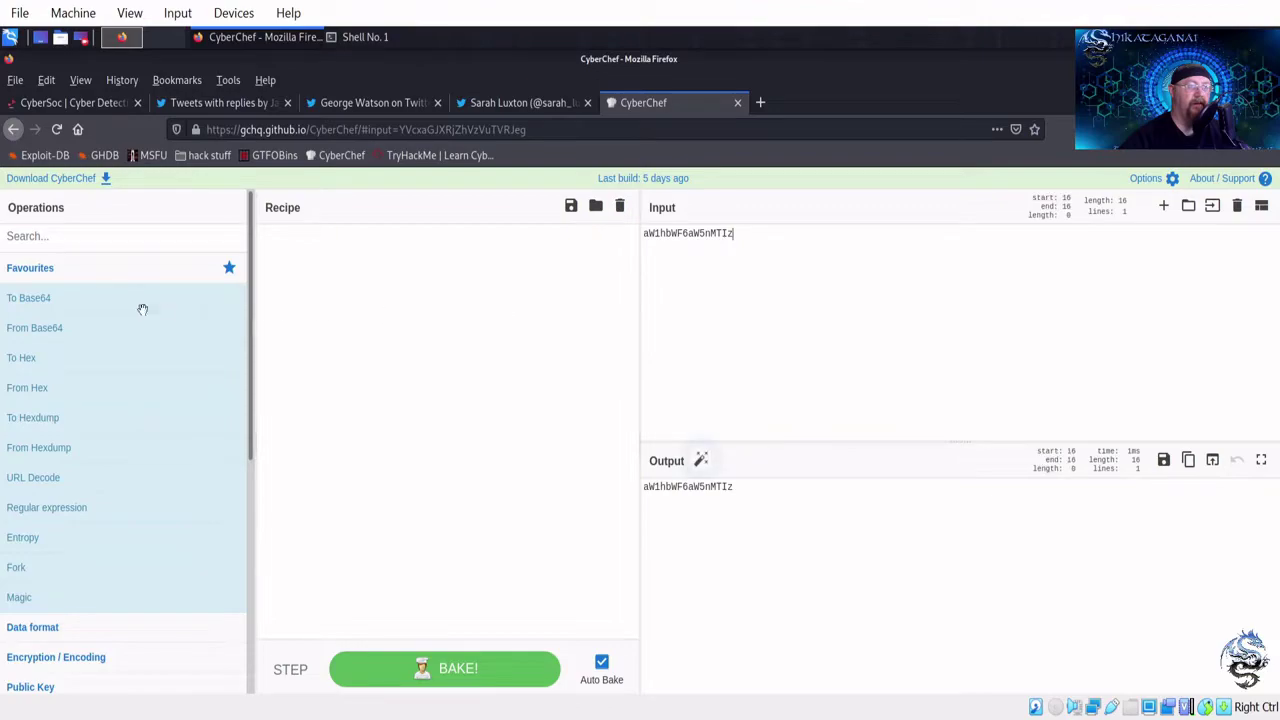
Add the Magic operation to the recipe so it analyses the encoded input
{"action": "scroll", "coordinate": [115, 451], "scroll_direction": "down", "scroll_amount": 3}
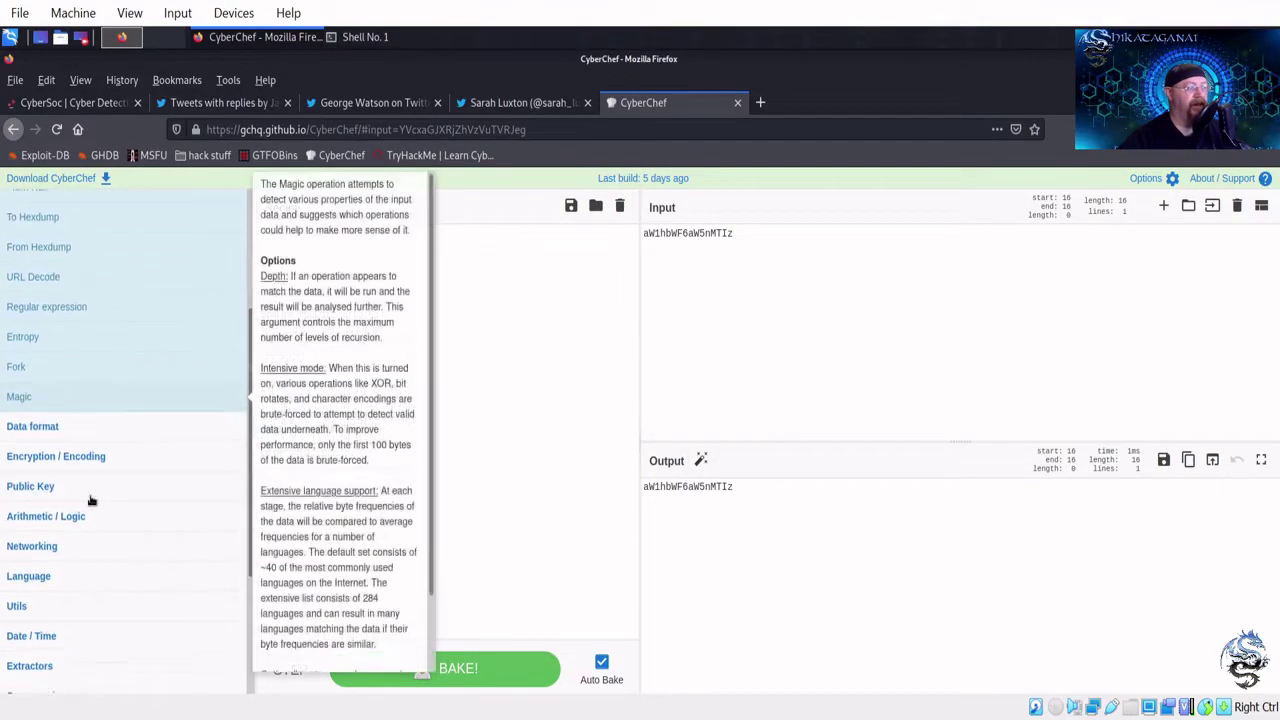
{"action": "mouse_move", "coordinate": [40, 387]}
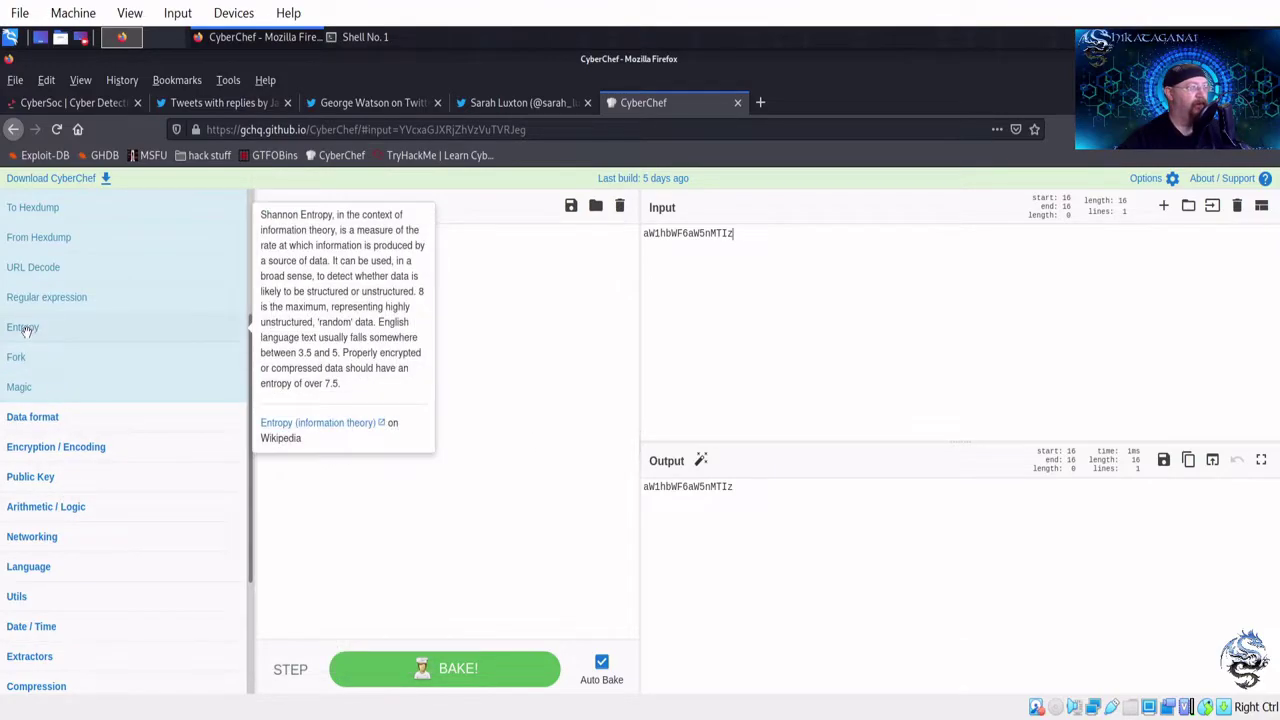
{"action": "scroll", "coordinate": [30, 345], "scroll_direction": "up", "scroll_amount": 1}
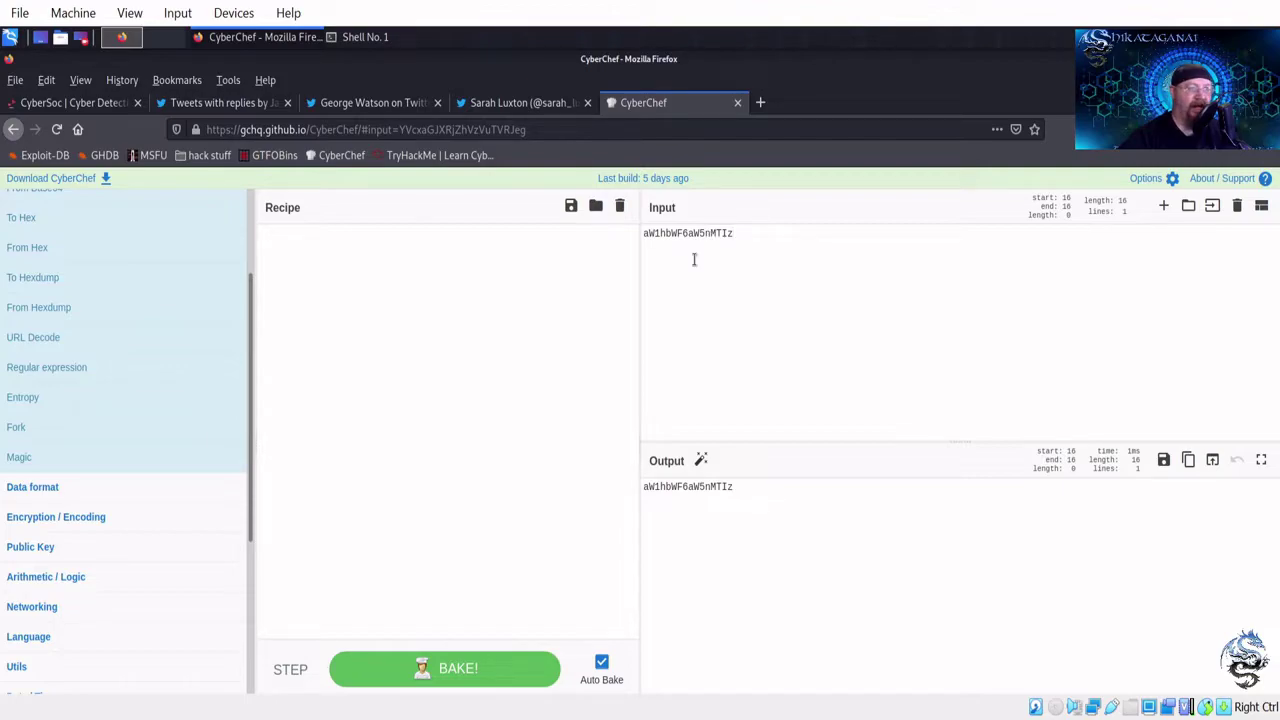
{"action": "mouse_move", "coordinate": [29, 457]}
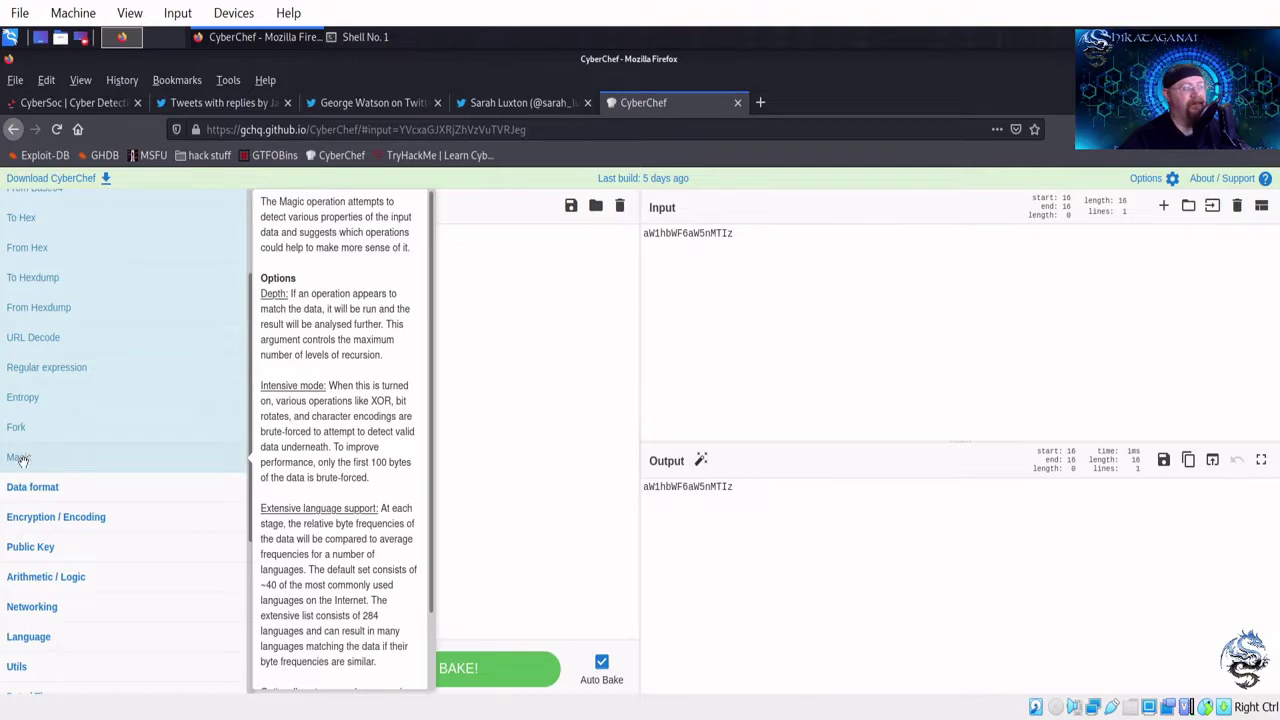
{"action": "left_click_drag", "start_coordinate": [22, 460], "coordinate": [316, 296]}
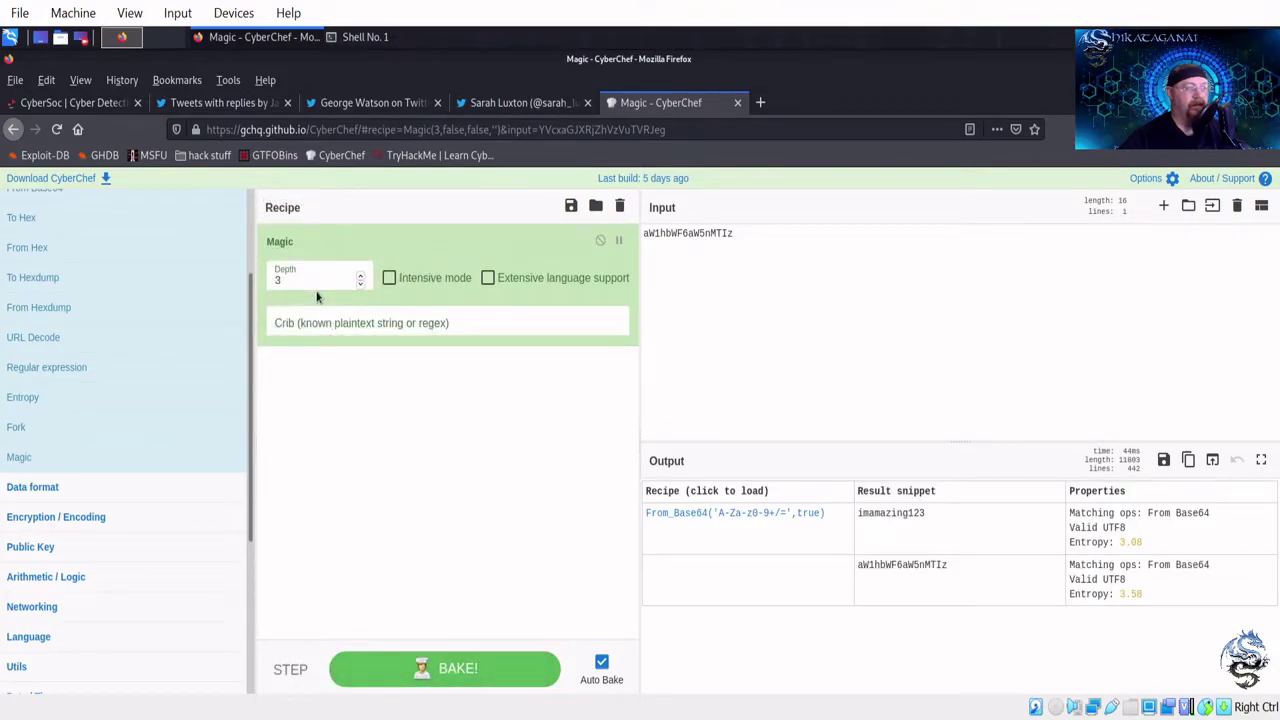
Apply Magic's suggested From Base64 recipe and select the decoded 12-character password in the output
{"action": "left_click", "coordinate": [746, 436]}
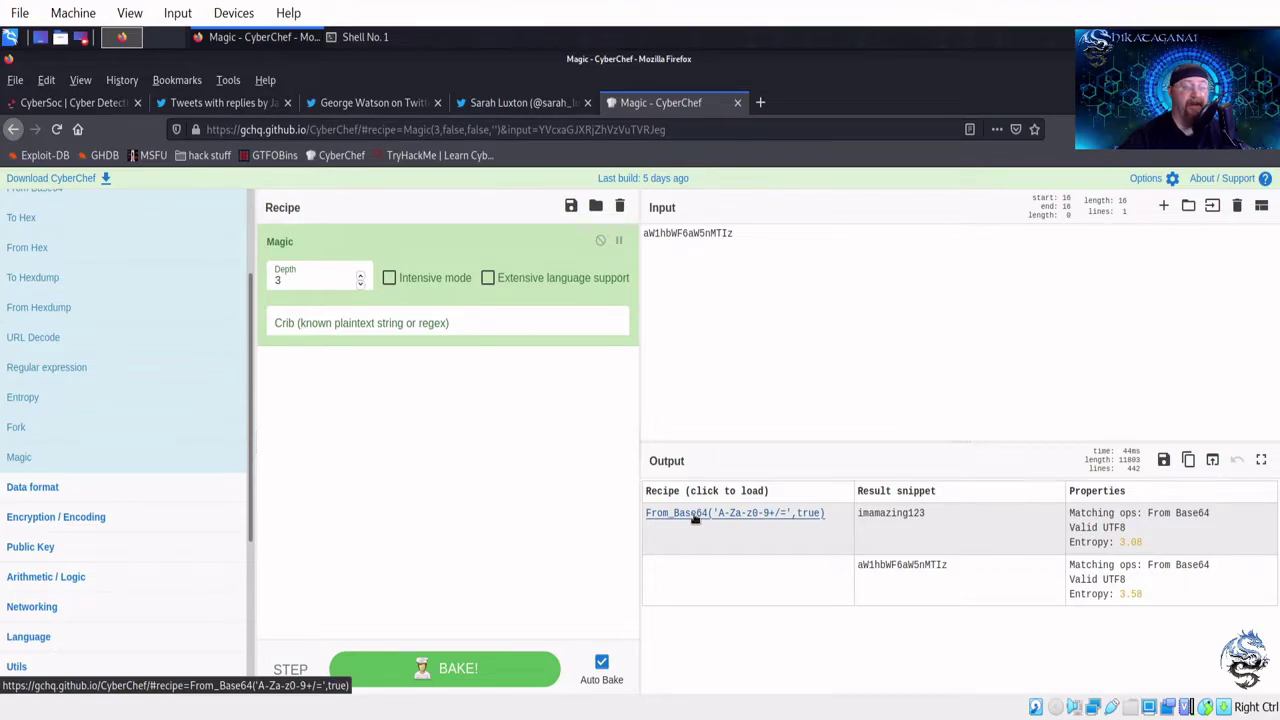
{"action": "left_click", "coordinate": [695, 513]}
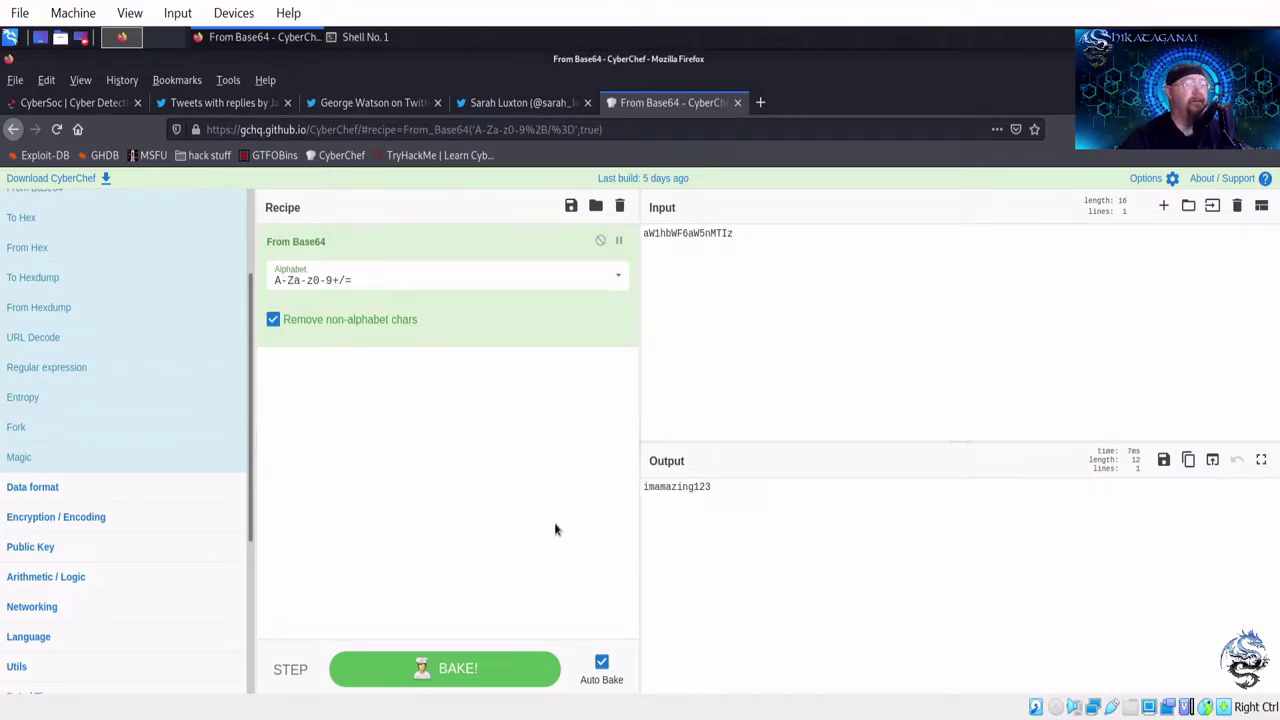
{"action": "left_click_drag", "start_coordinate": [714, 486], "coordinate": [644, 486]}
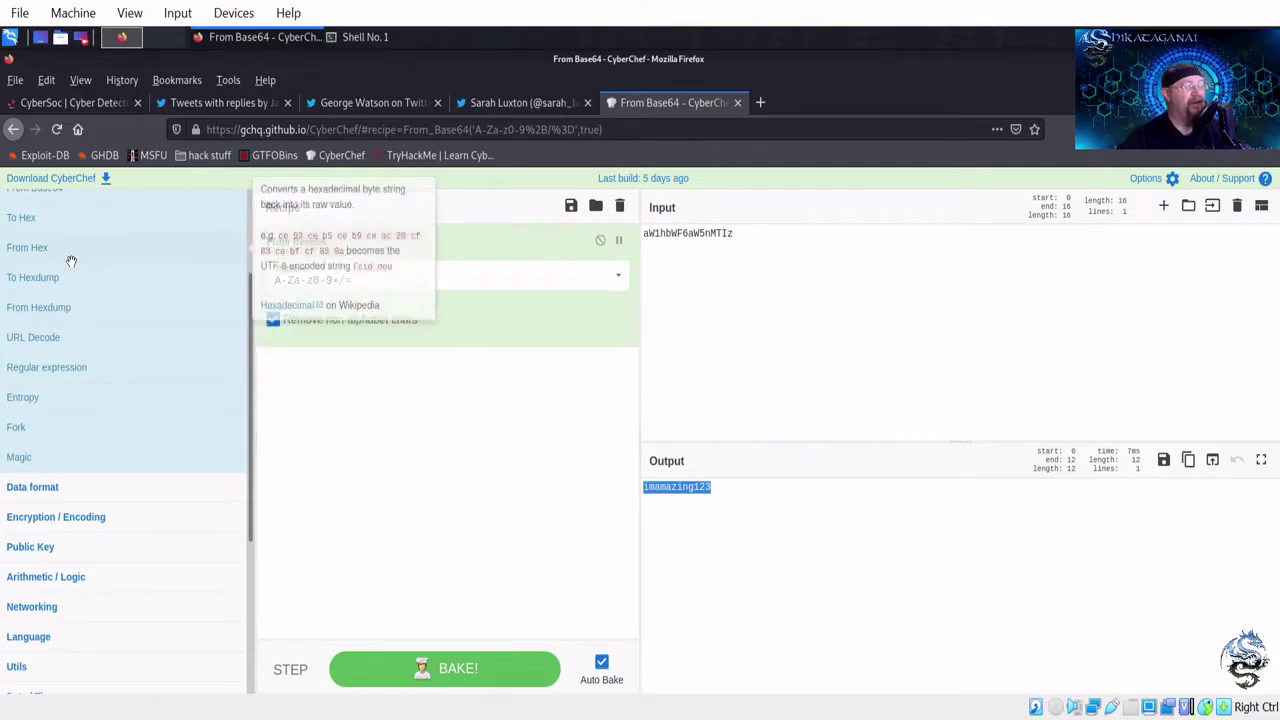
{"action": "scroll", "coordinate": [70, 330], "scroll_direction": "up", "scroll_amount": 2}
{"action": "scroll", "coordinate": [45, 330], "scroll_direction": "up", "scroll_amount": 1}
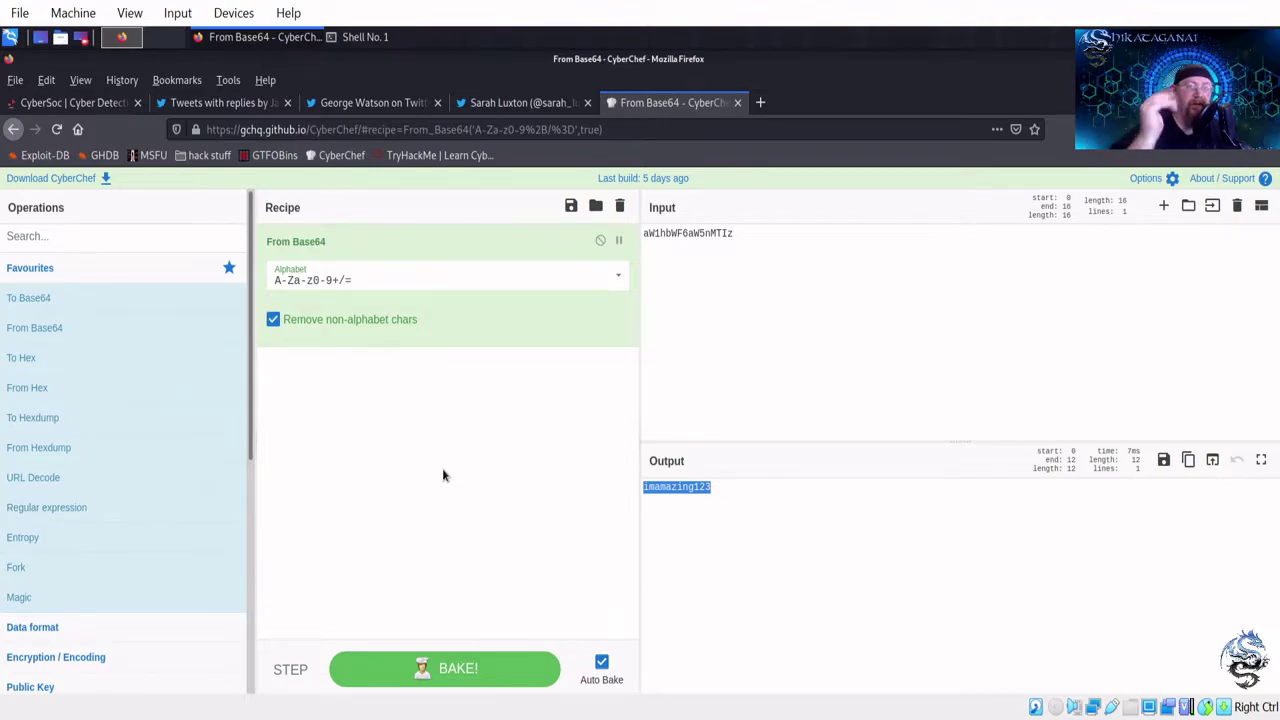
Search Google for 'cyberchef recipes' in a new tab
{"action": "left_click", "coordinate": [760, 102]}
{"action": "type", "text": "cyberchef"}
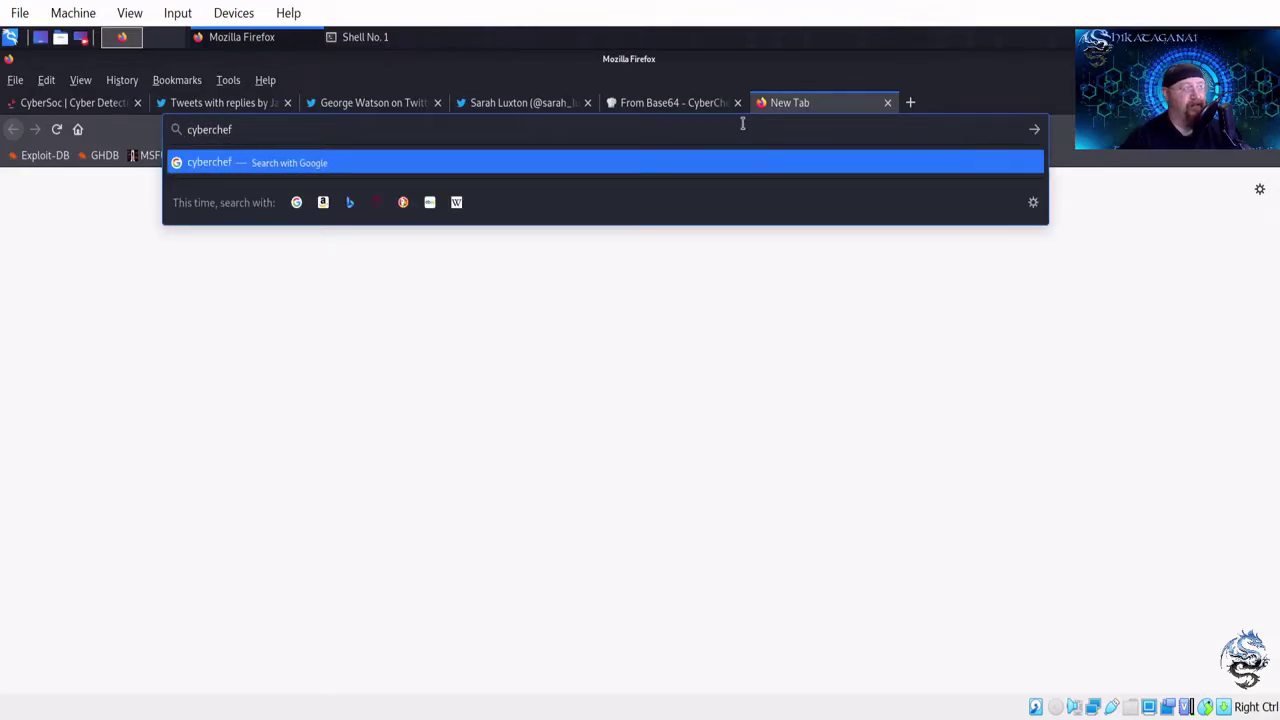
{"action": "type", "text": " recipes"}
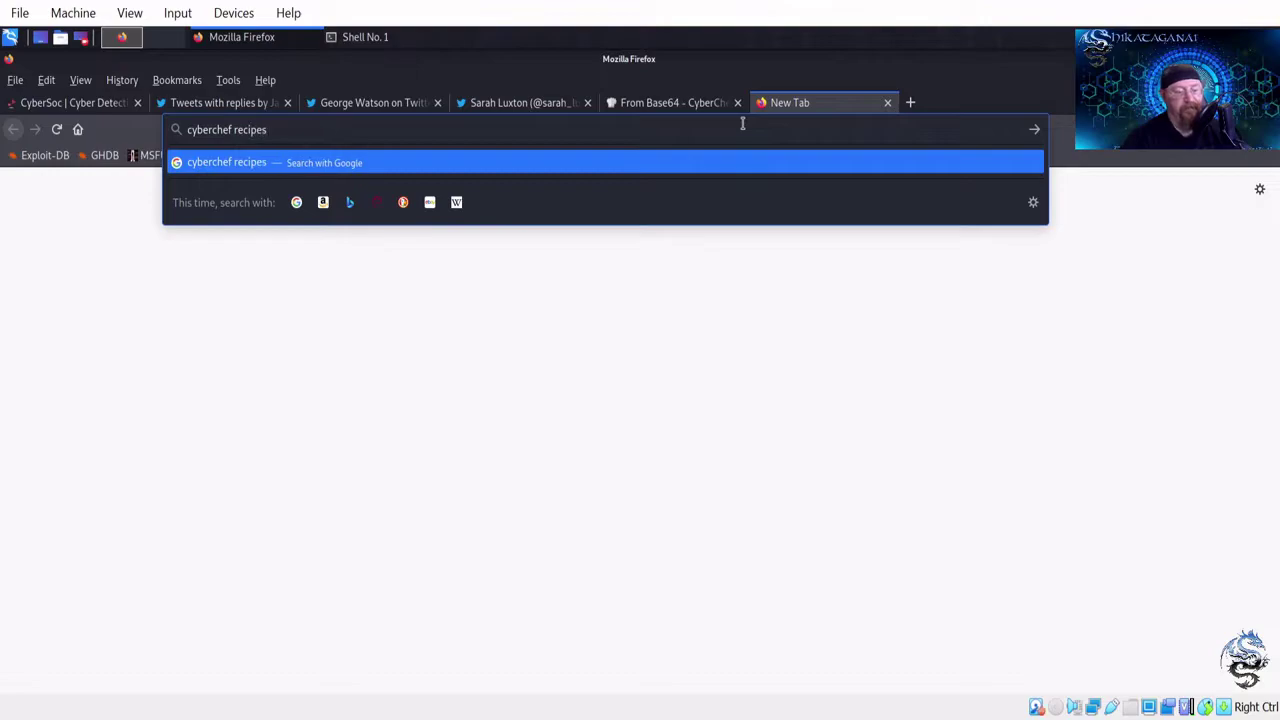
{"action": "key", "text": "Return"}
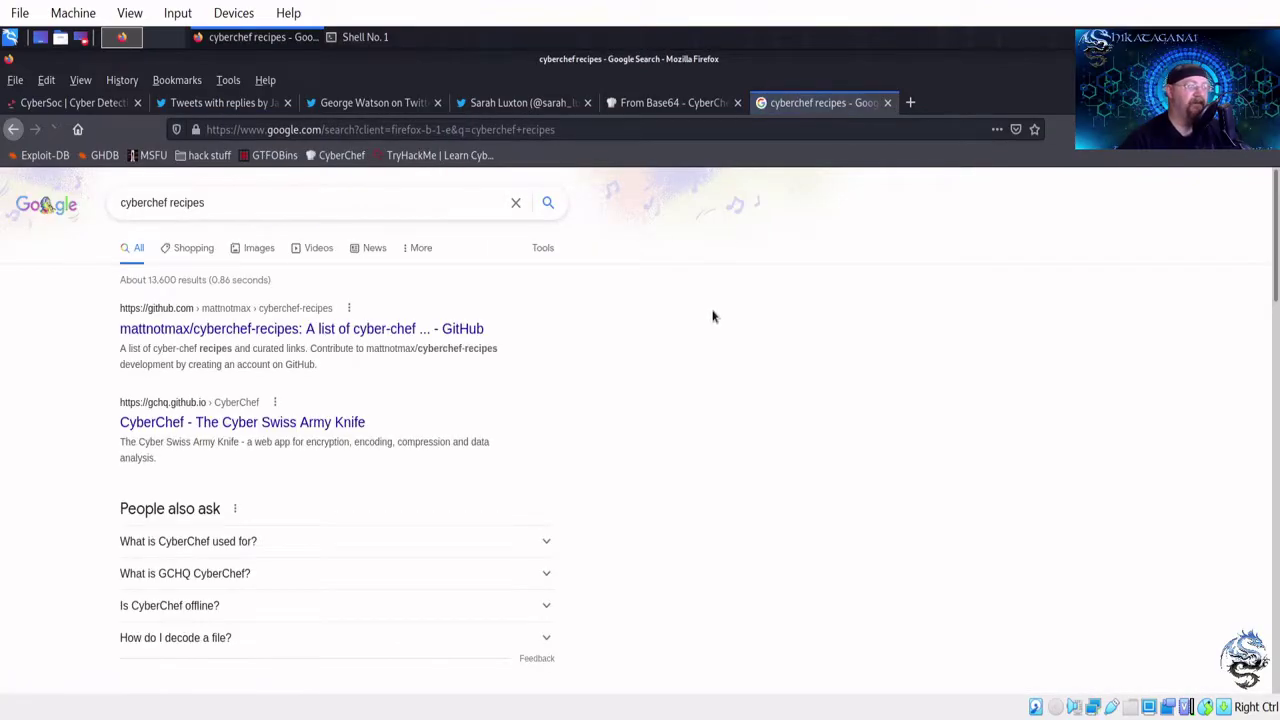
Open the mattnotmax/cyberchef-recipes GitHub result in its own tab and view it
{"action": "right_click", "coordinate": [318, 327]}
{"action": "left_click", "coordinate": [330, 335]}
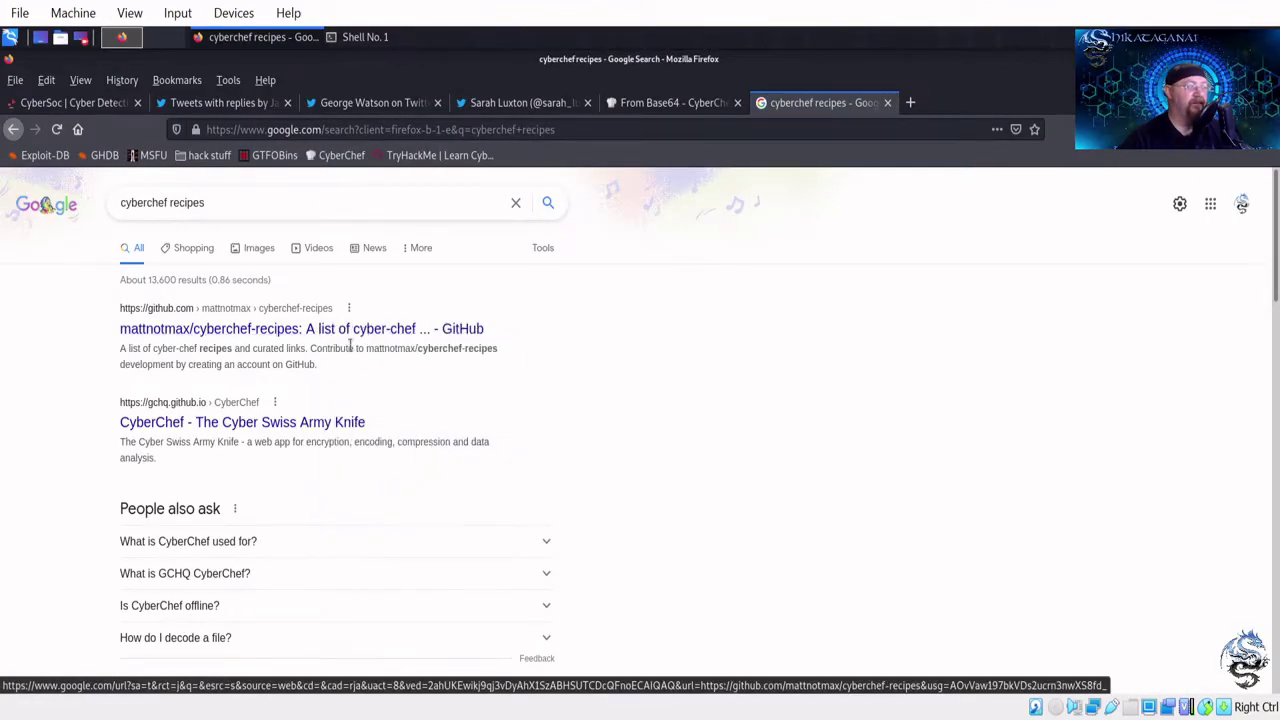
{"action": "left_click", "coordinate": [970, 102]}
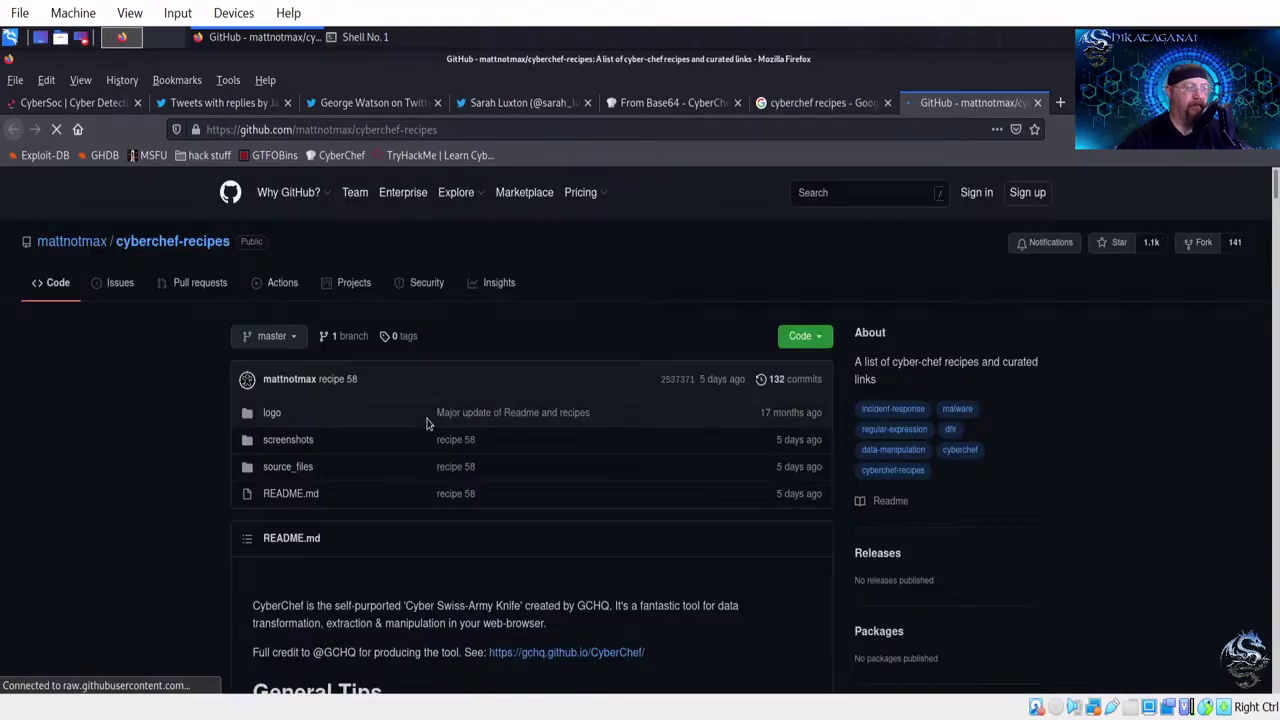
Read through the cyberchef-recipes README
{"action": "scroll", "coordinate": [310, 438], "scroll_direction": "down", "scroll_amount": 10}
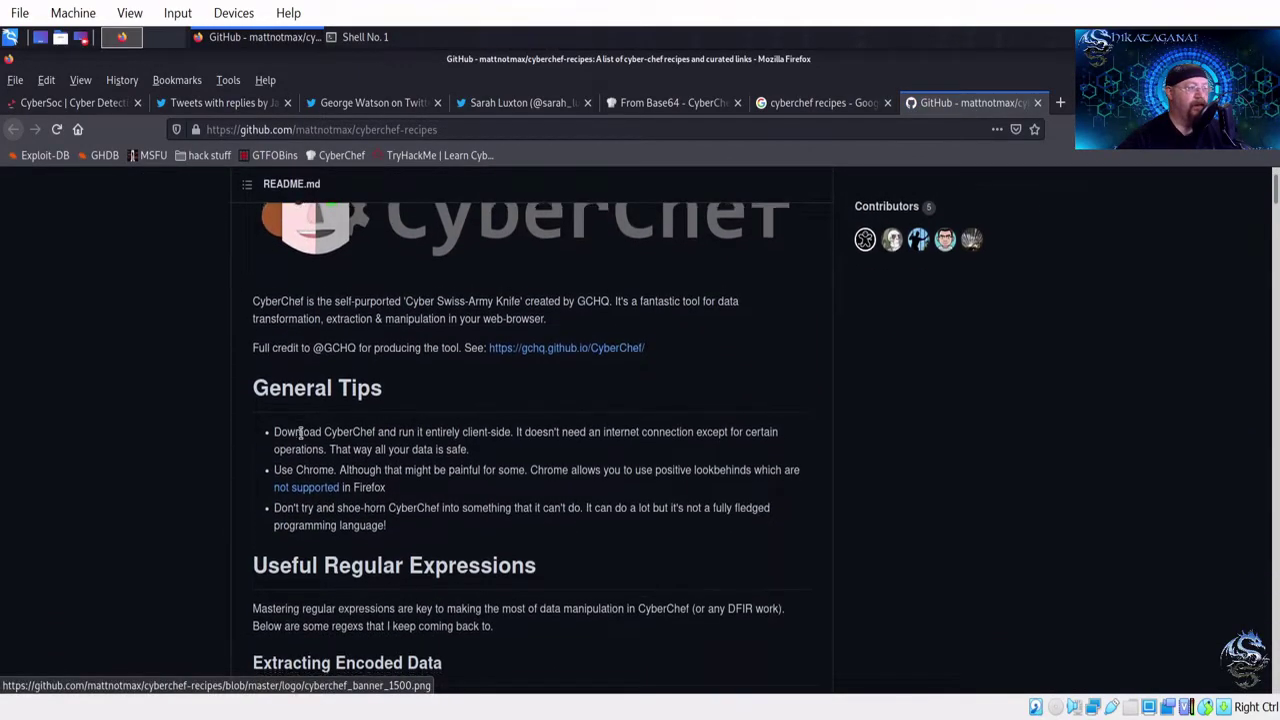
{"action": "scroll", "coordinate": [285, 443], "scroll_direction": "down", "scroll_amount": 5}
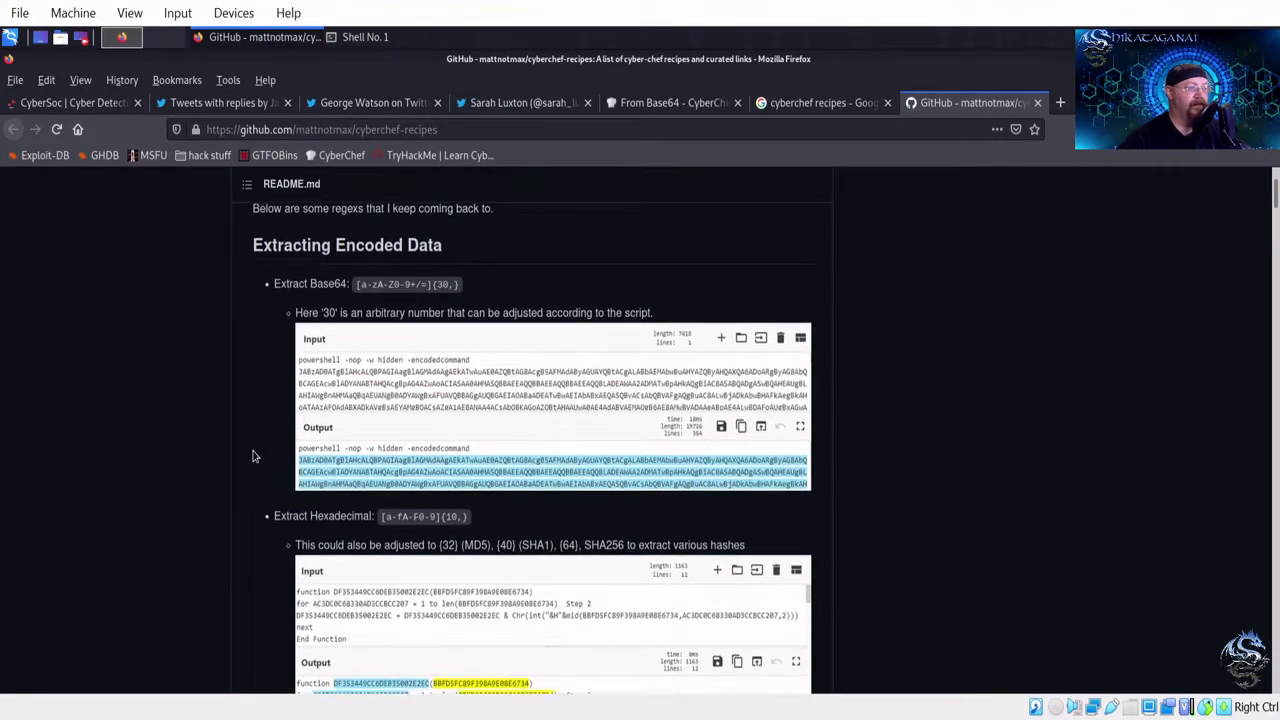
{"action": "scroll", "coordinate": [250, 455], "scroll_direction": "up", "scroll_amount": 3}
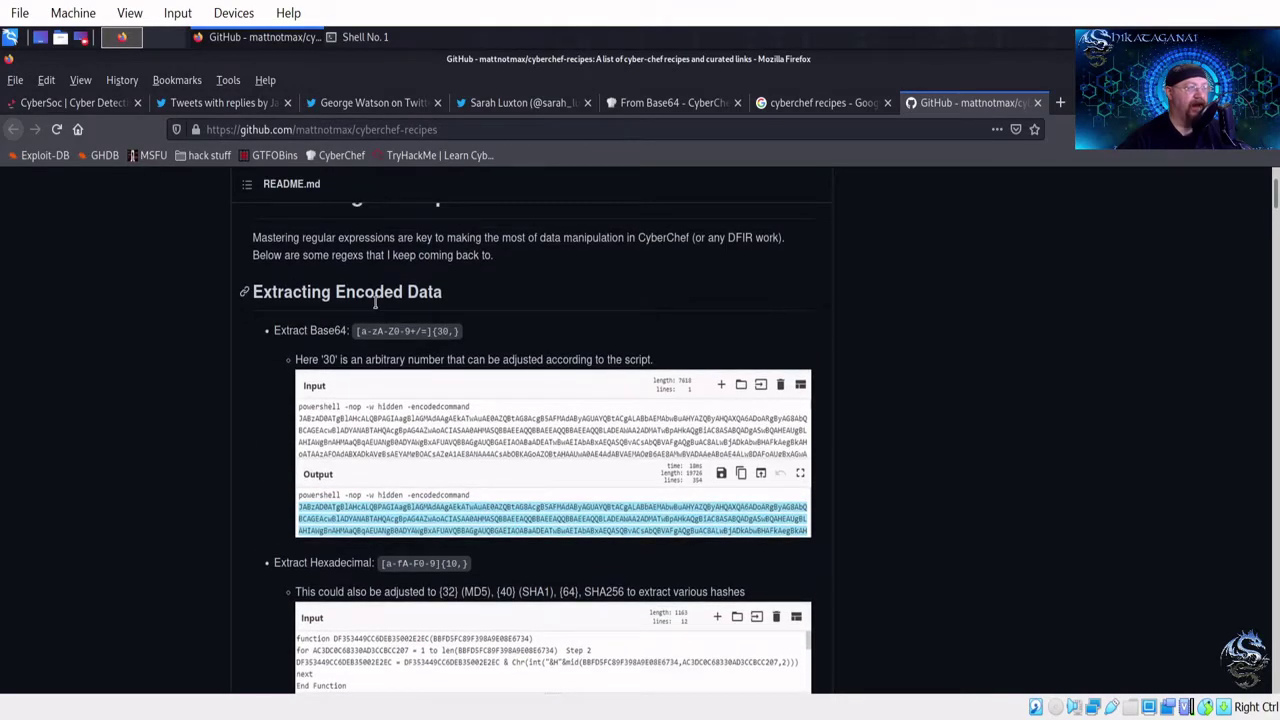
{"action": "scroll", "coordinate": [237, 440], "scroll_direction": "down", "scroll_amount": 7}
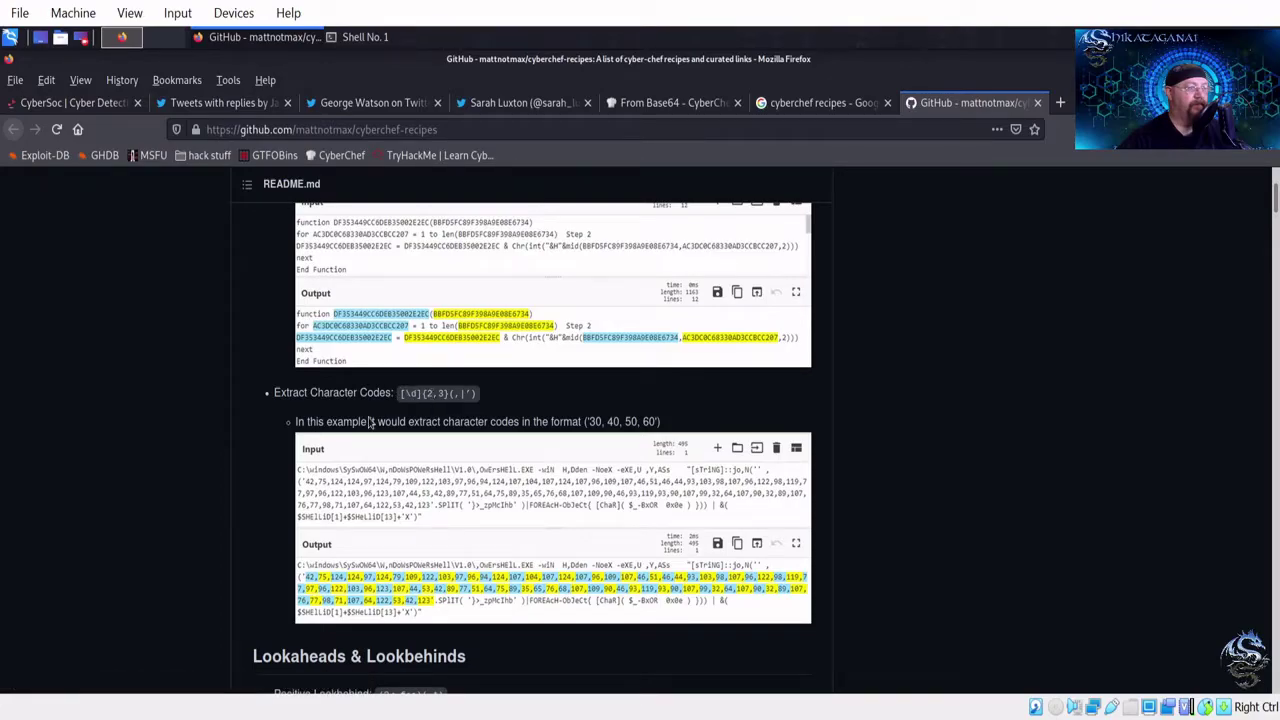
{"action": "scroll", "coordinate": [253, 465], "scroll_direction": "down", "scroll_amount": 5}
{"action": "scroll", "coordinate": [253, 465], "scroll_direction": "down", "scroll_amount": 10}
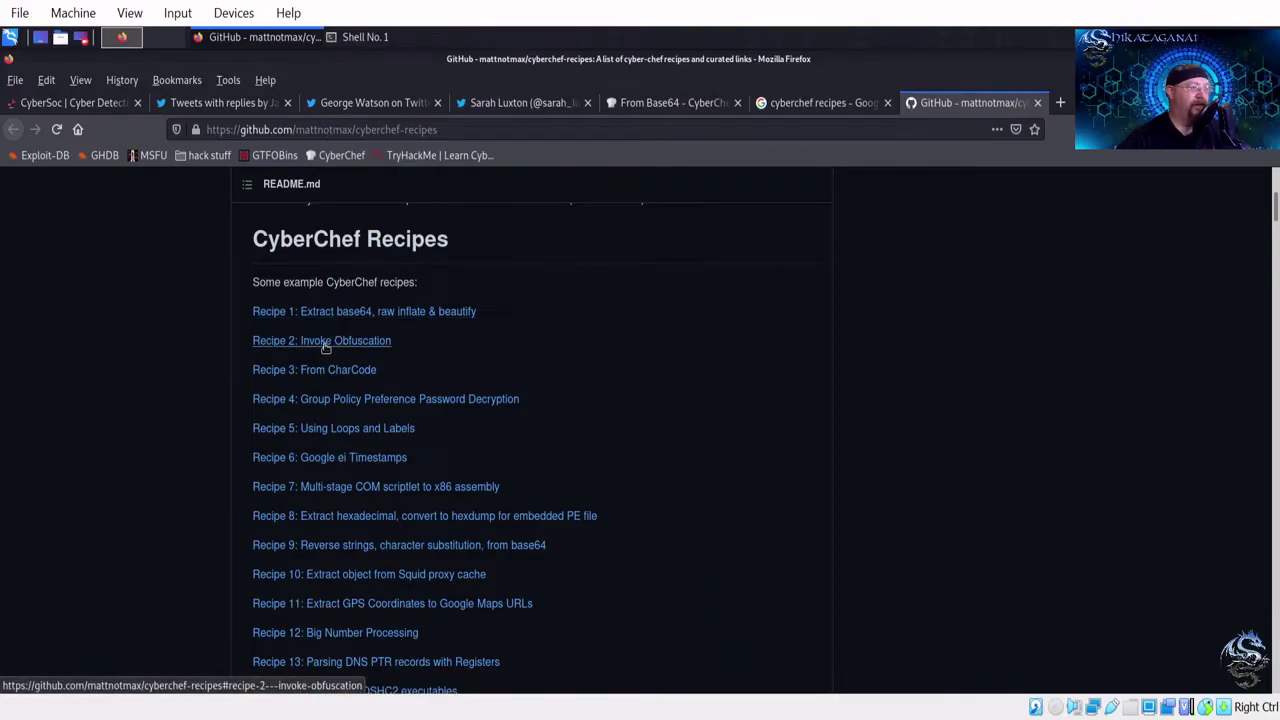
Open Recipe 2 in a new tab and read its Invoke-Obfuscation section
{"action": "right_click", "coordinate": [326, 348]}
{"action": "left_click", "coordinate": [392, 356]}
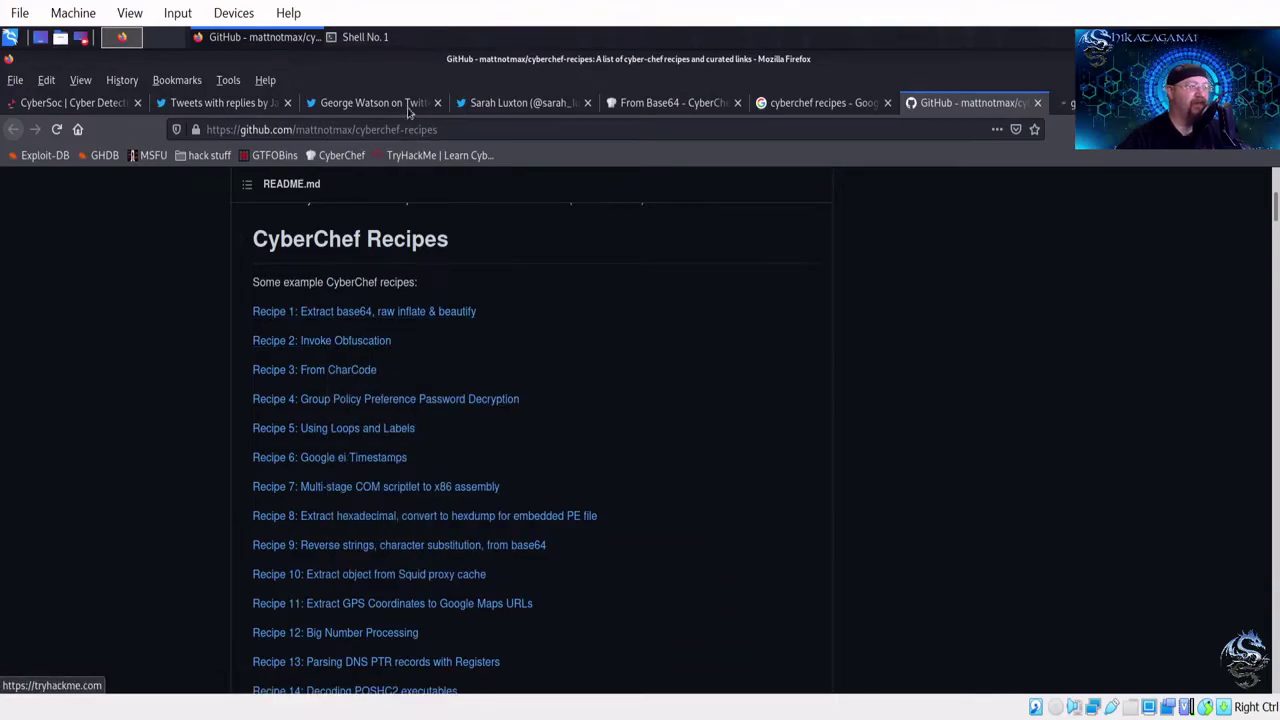
{"action": "left_click", "coordinate": [1063, 103]}
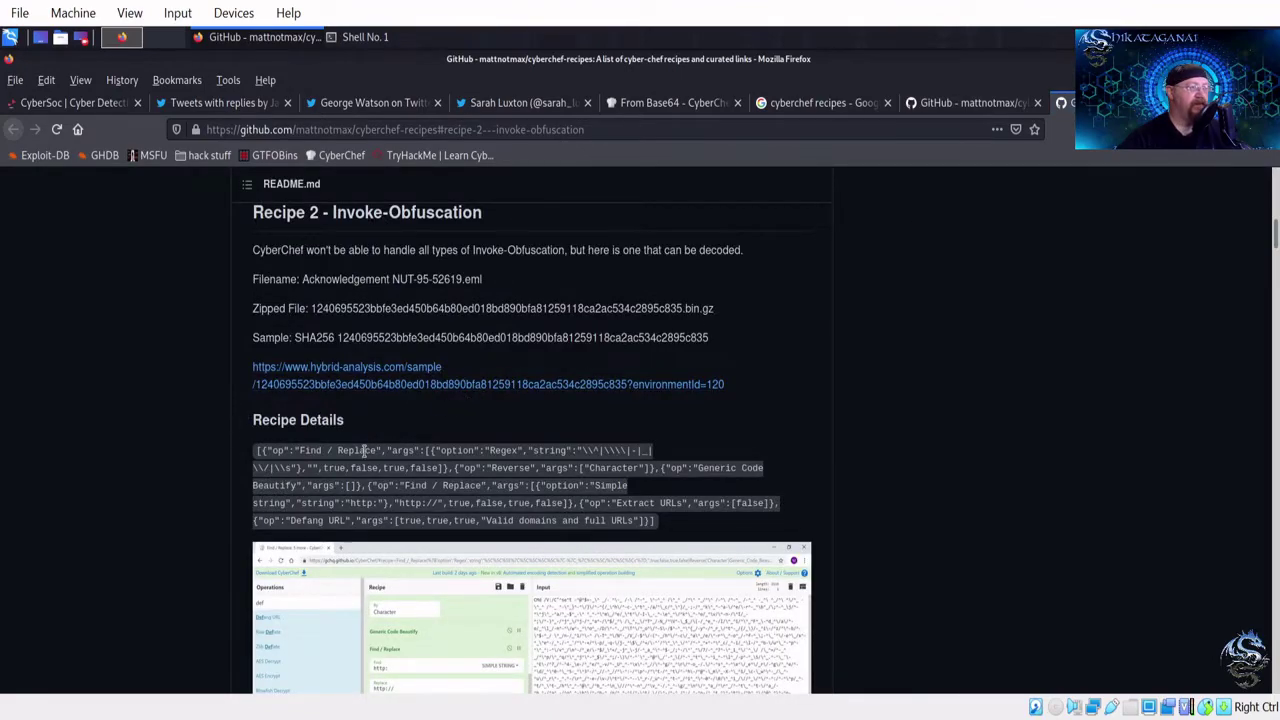
{"action": "scroll", "coordinate": [250, 455], "scroll_direction": "down", "scroll_amount": 2}
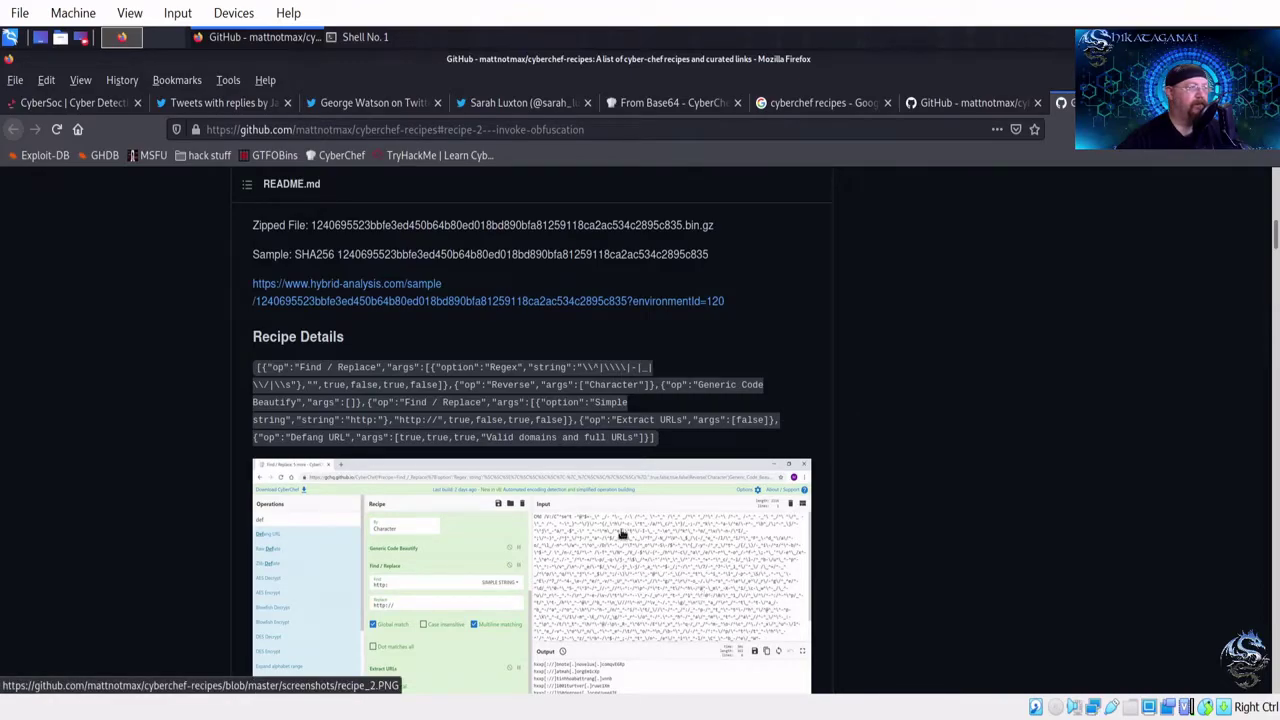
{"action": "scroll", "coordinate": [292, 345], "scroll_direction": "up", "scroll_amount": 3}
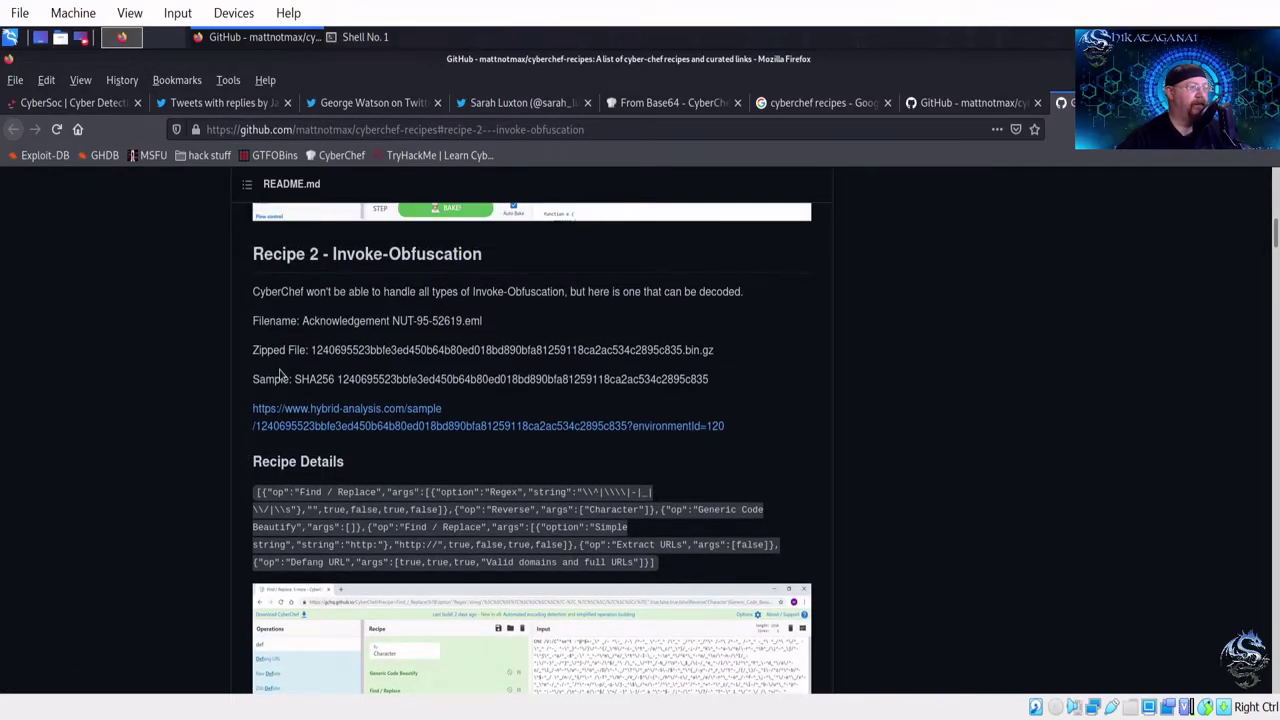
{"action": "scroll", "coordinate": [428, 374], "scroll_direction": "down", "scroll_amount": 10}
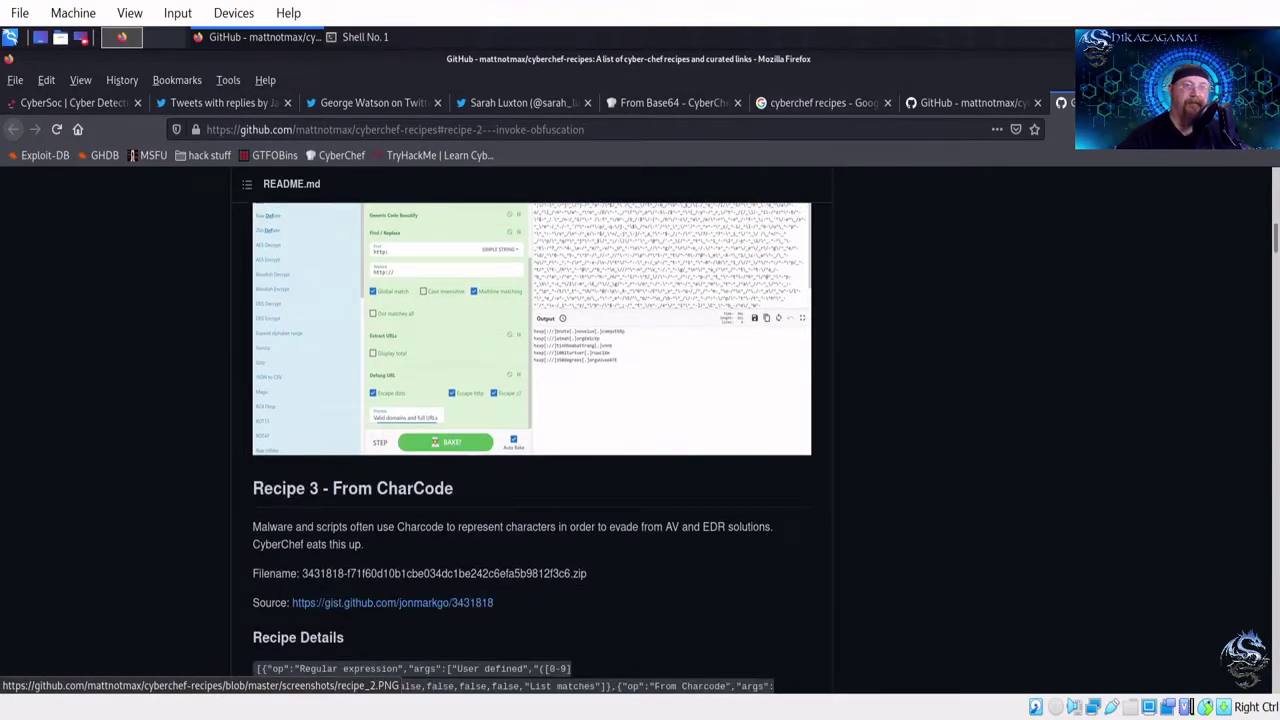
Close the Recipe 2, GitHub recipes and Google results tabs to return to CyberChef
{"action": "key", "text": "ctrl+w"}
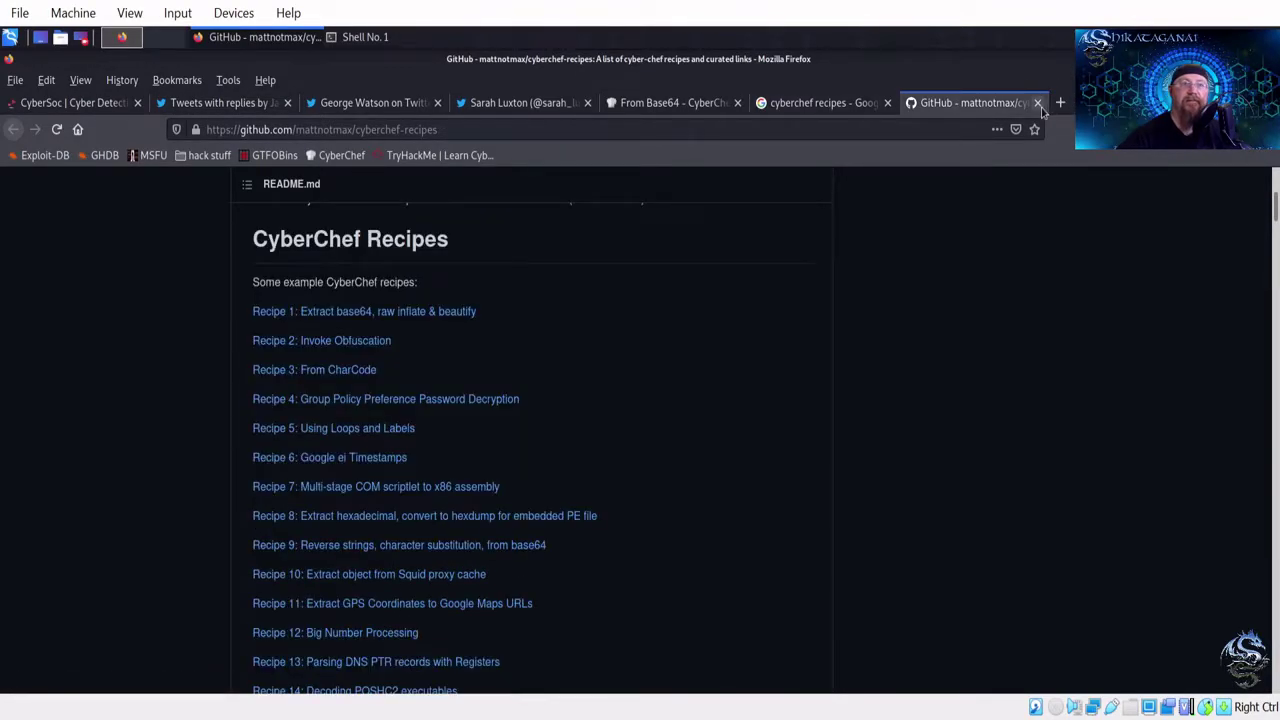
{"action": "left_click", "coordinate": [1037, 102]}
{"action": "left_click", "coordinate": [887, 102]}
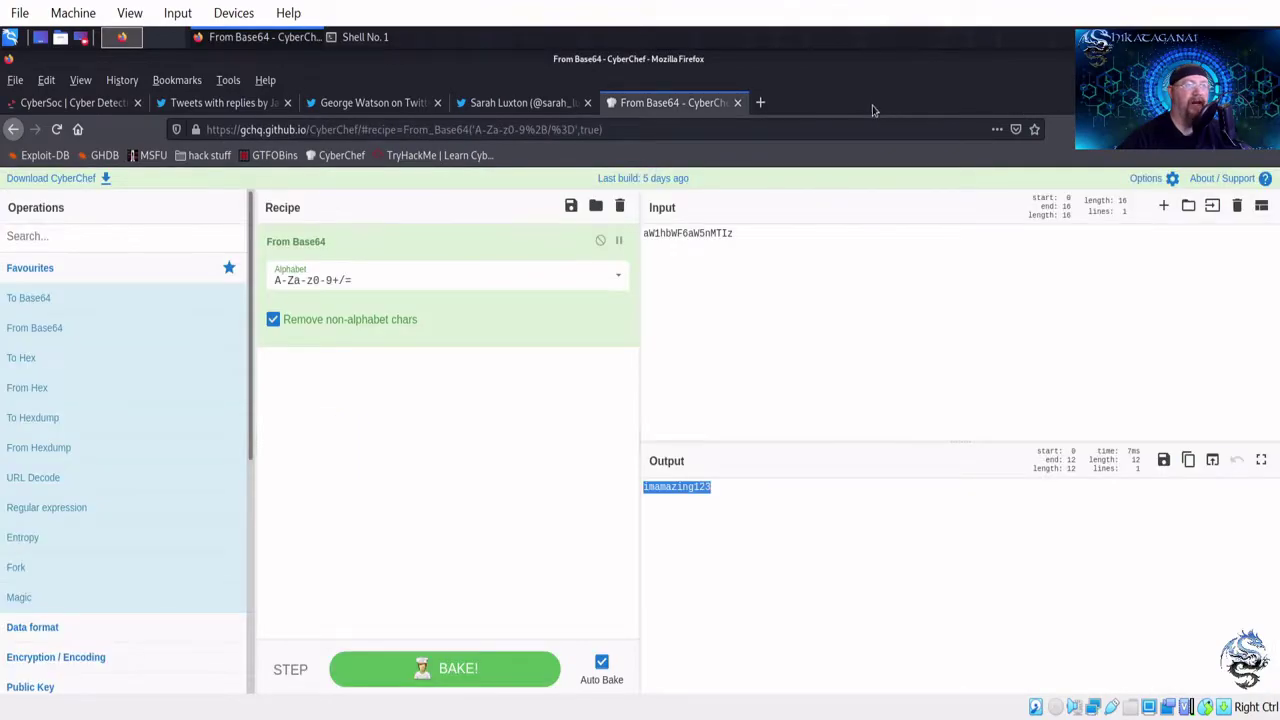
Copy the decoded password and return to the narcissism challenge's Flag field in CyberSoc
{"action": "right_click", "coordinate": [688, 487]}
{"action": "left_click", "coordinate": [737, 291]}
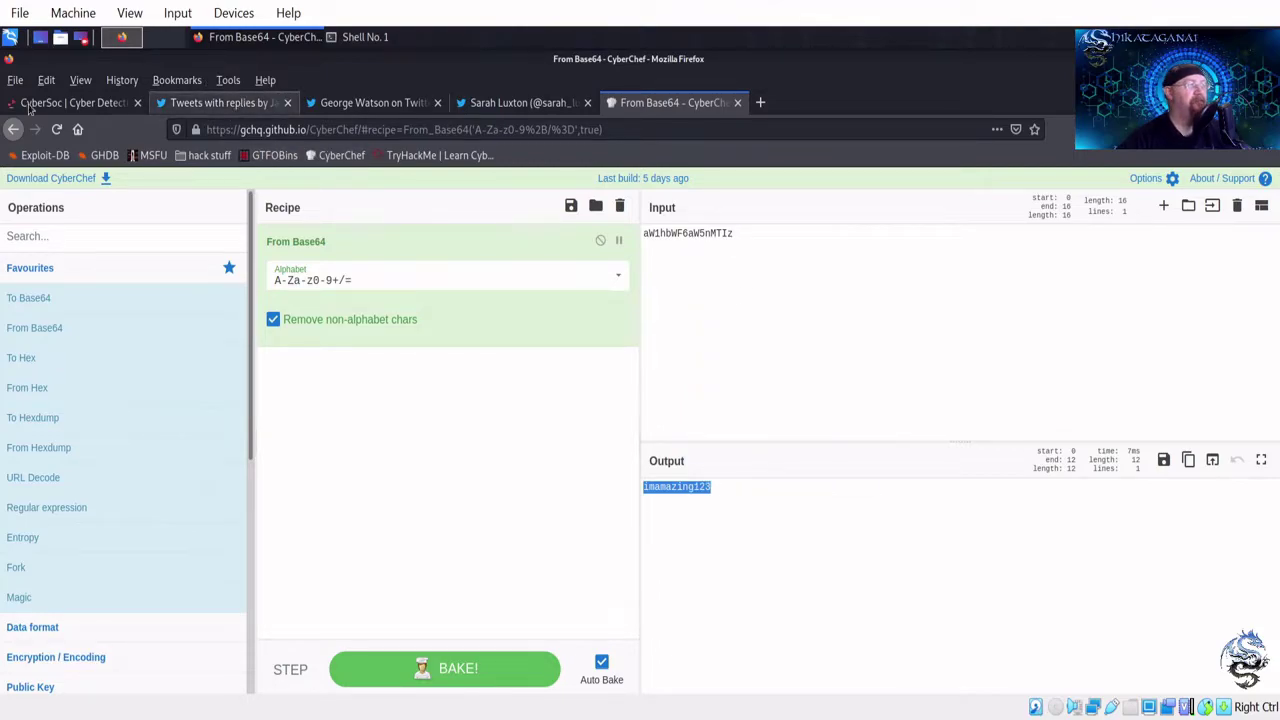
{"action": "left_click", "coordinate": [80, 103]}
{"action": "left_click", "coordinate": [569, 518]}
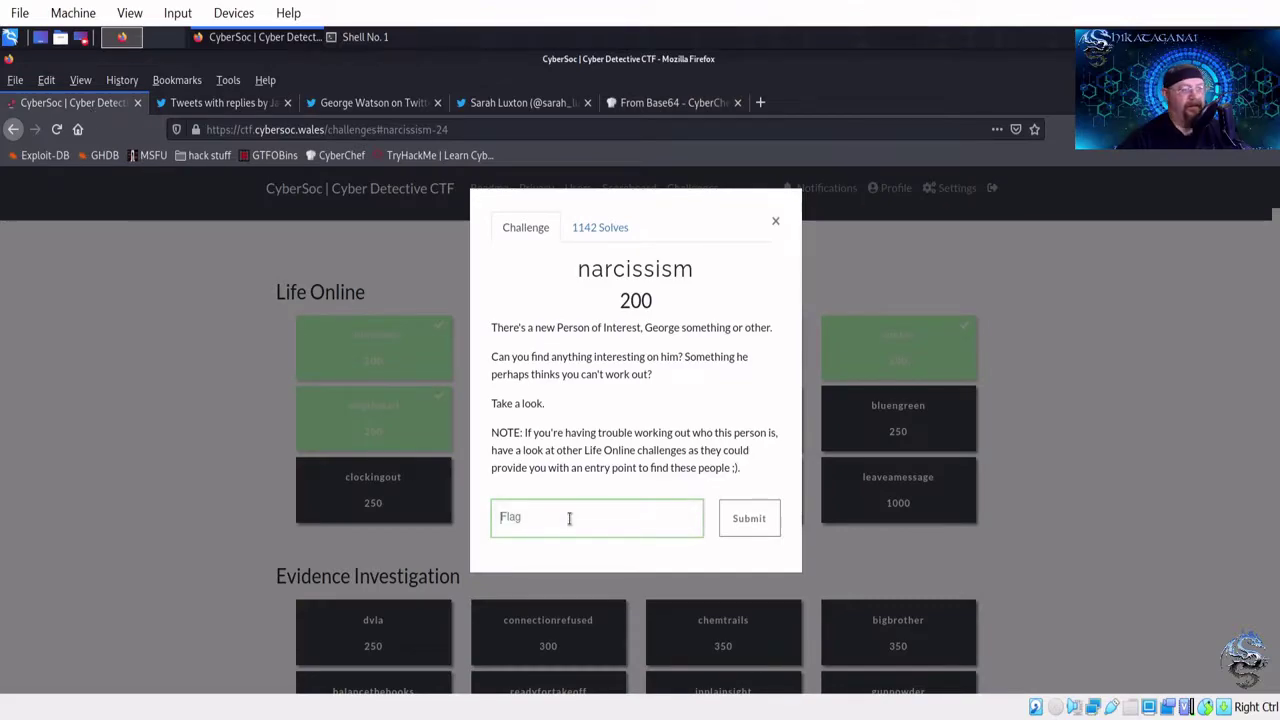
Submit the decoded password as the narcissism flag, close it, and open the proppedup challenge
{"action": "key", "text": "ctrl+v"}
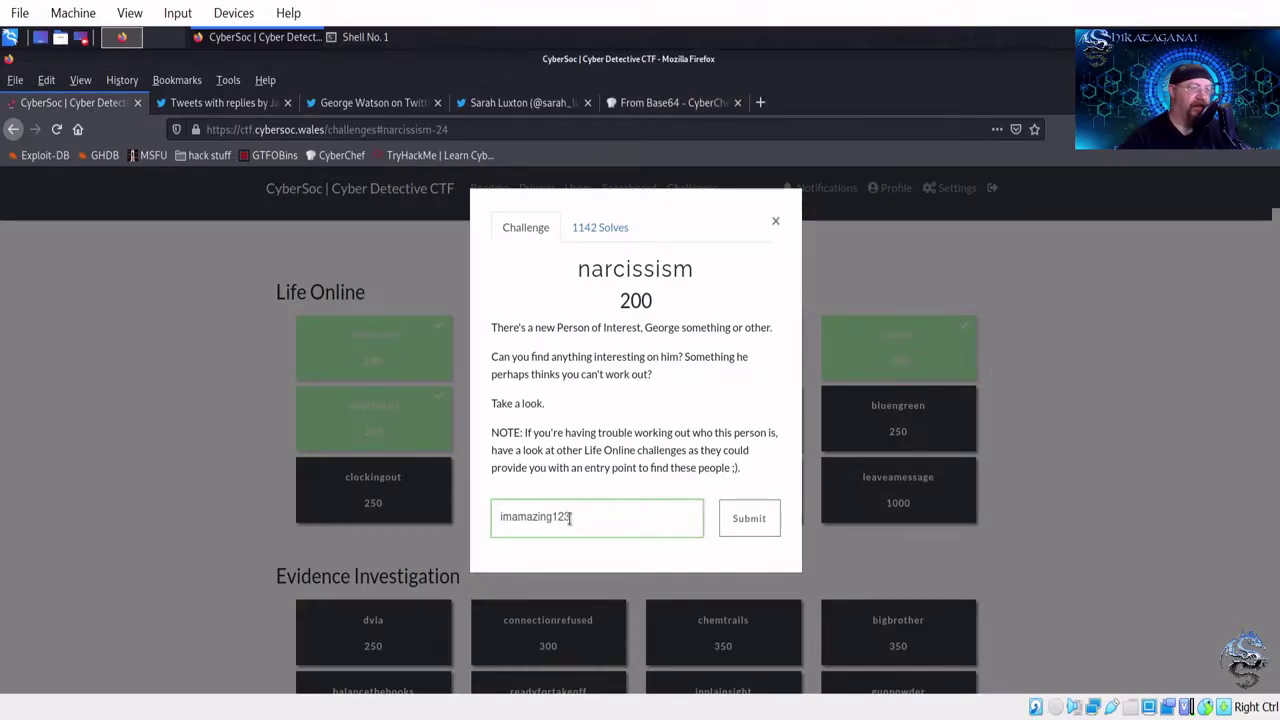
{"action": "left_click", "coordinate": [754, 530]}
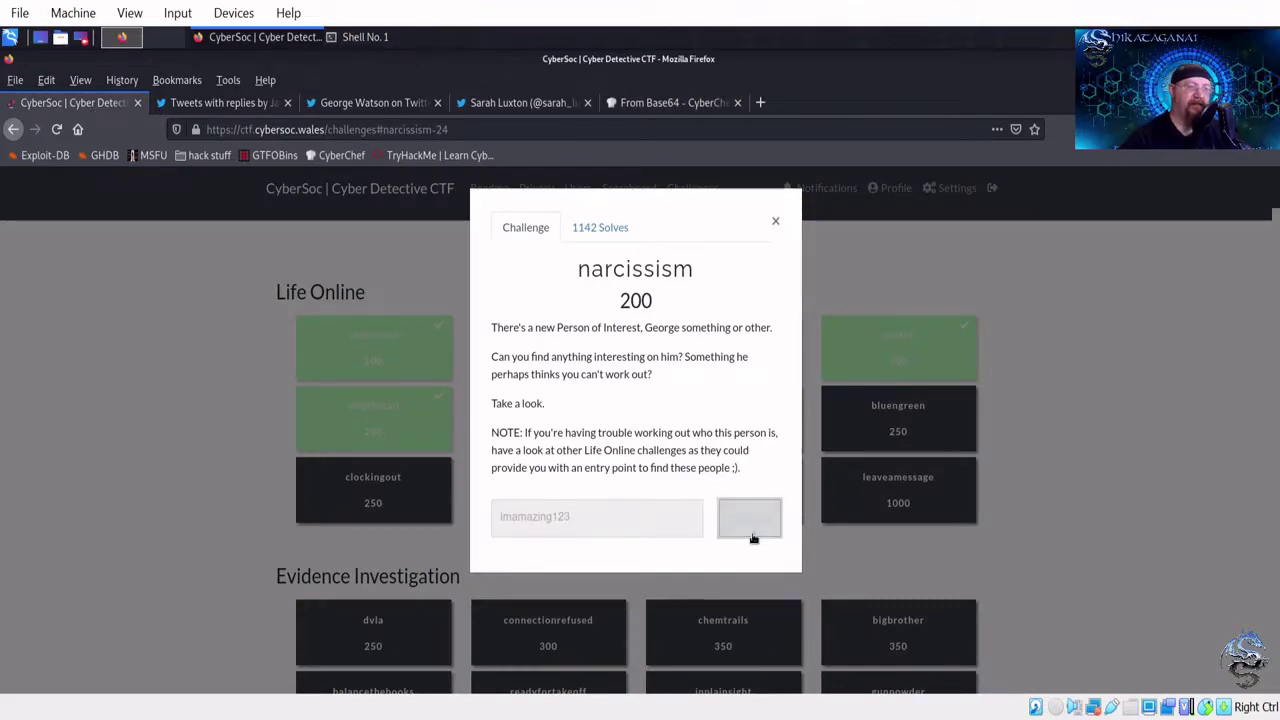
{"action": "left_click", "coordinate": [775, 221]}
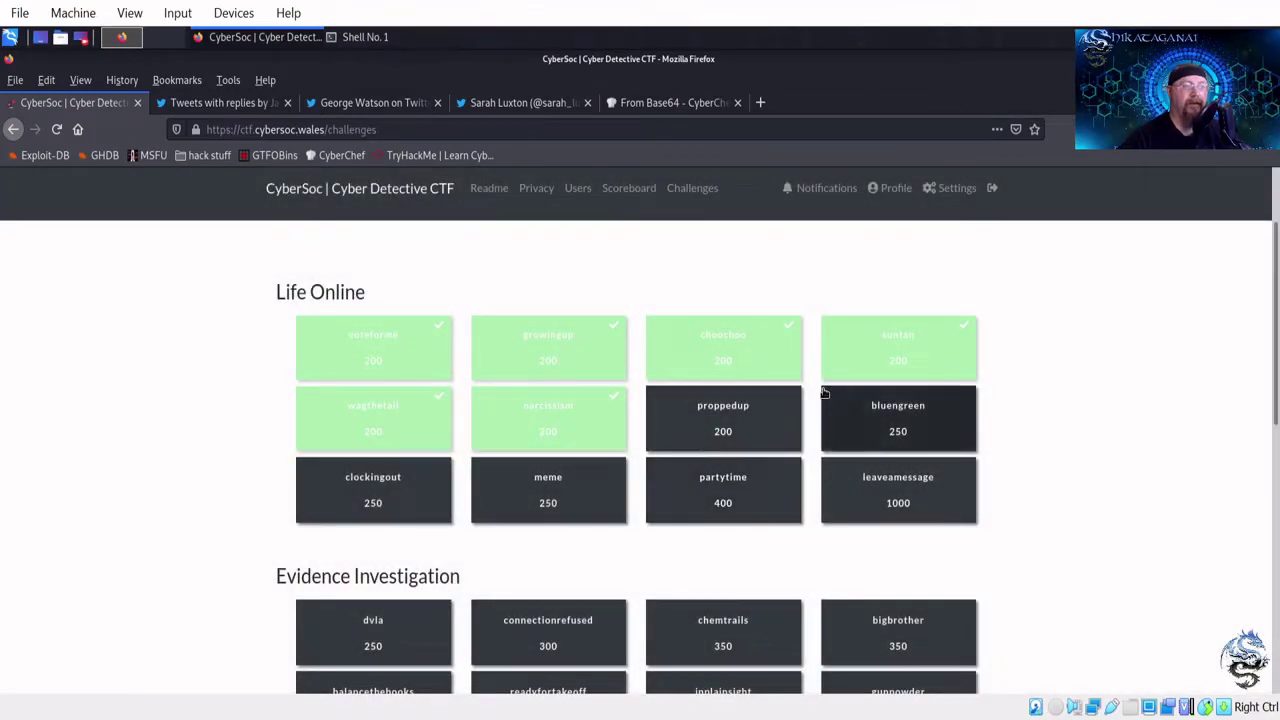
{"action": "left_click", "coordinate": [740, 405]}
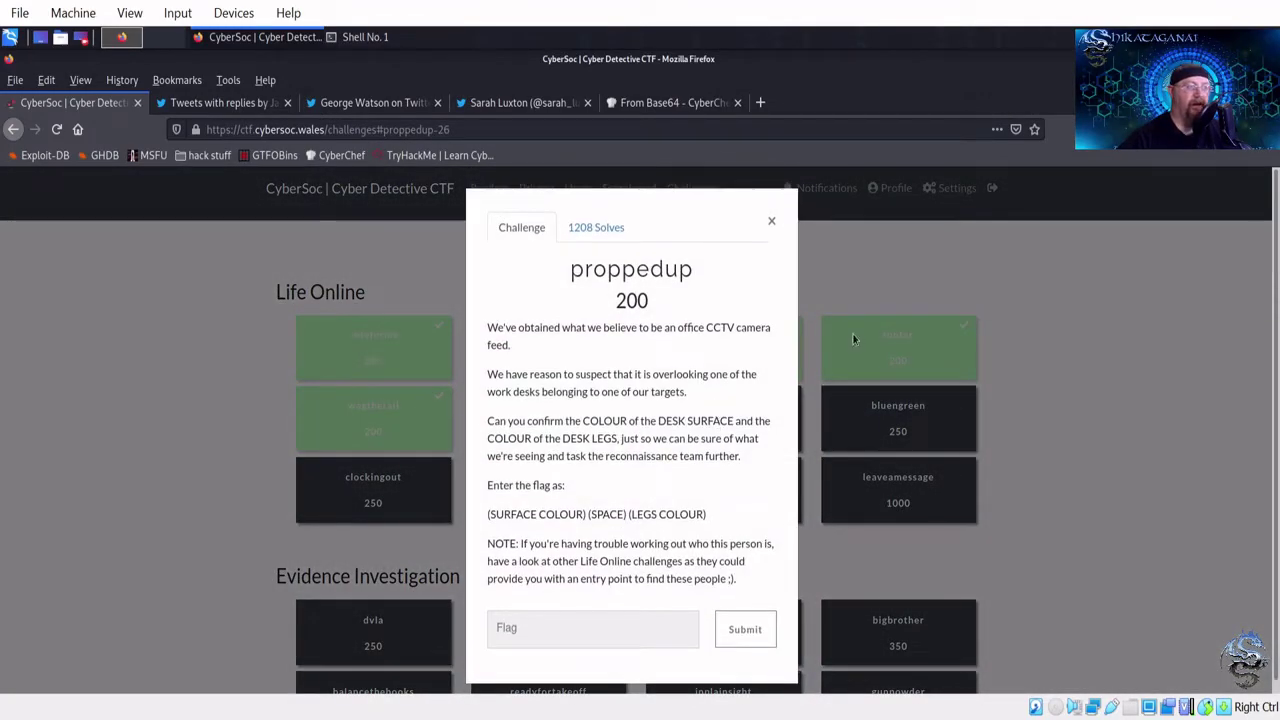
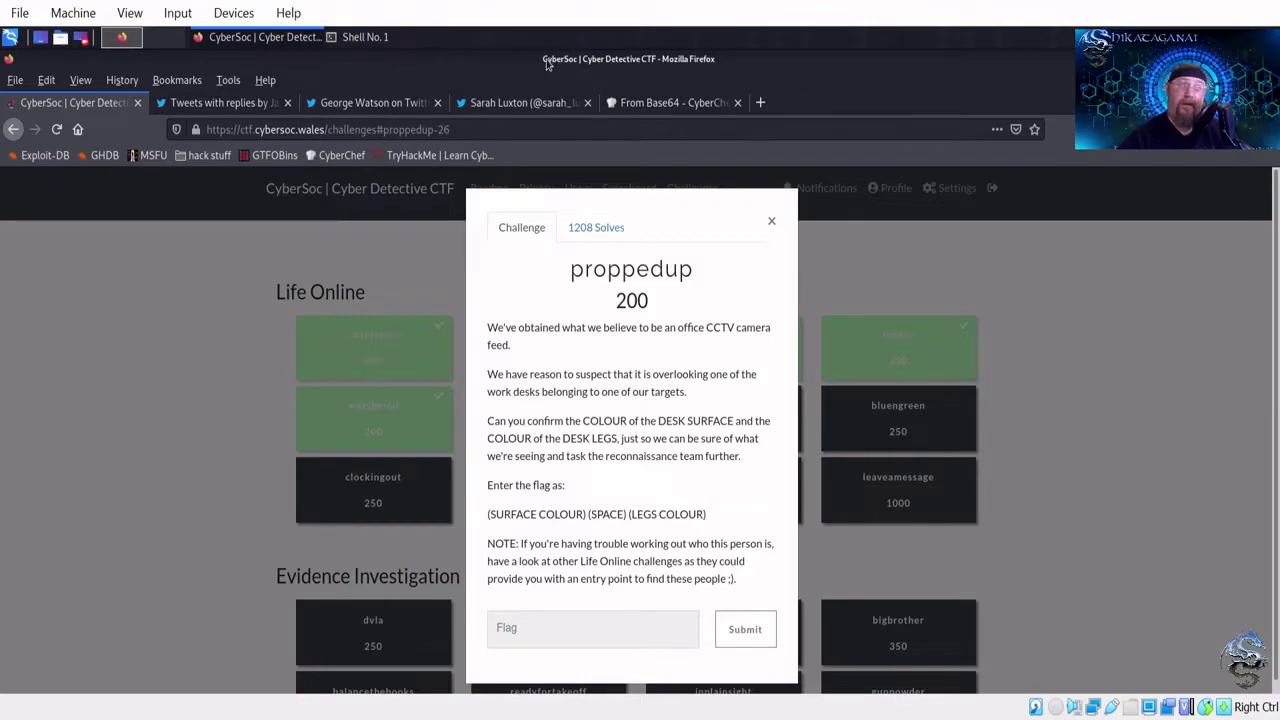
Switch to the suspect's 'Tweets with replies' timeline and scroll through the replies for clues
{"action": "left_click", "coordinate": [255, 103]}
{"action": "scroll", "coordinate": [483, 300], "scroll_direction": "down", "scroll_amount": 2}
{"action": "mouse_move", "coordinate": [487, 337]}
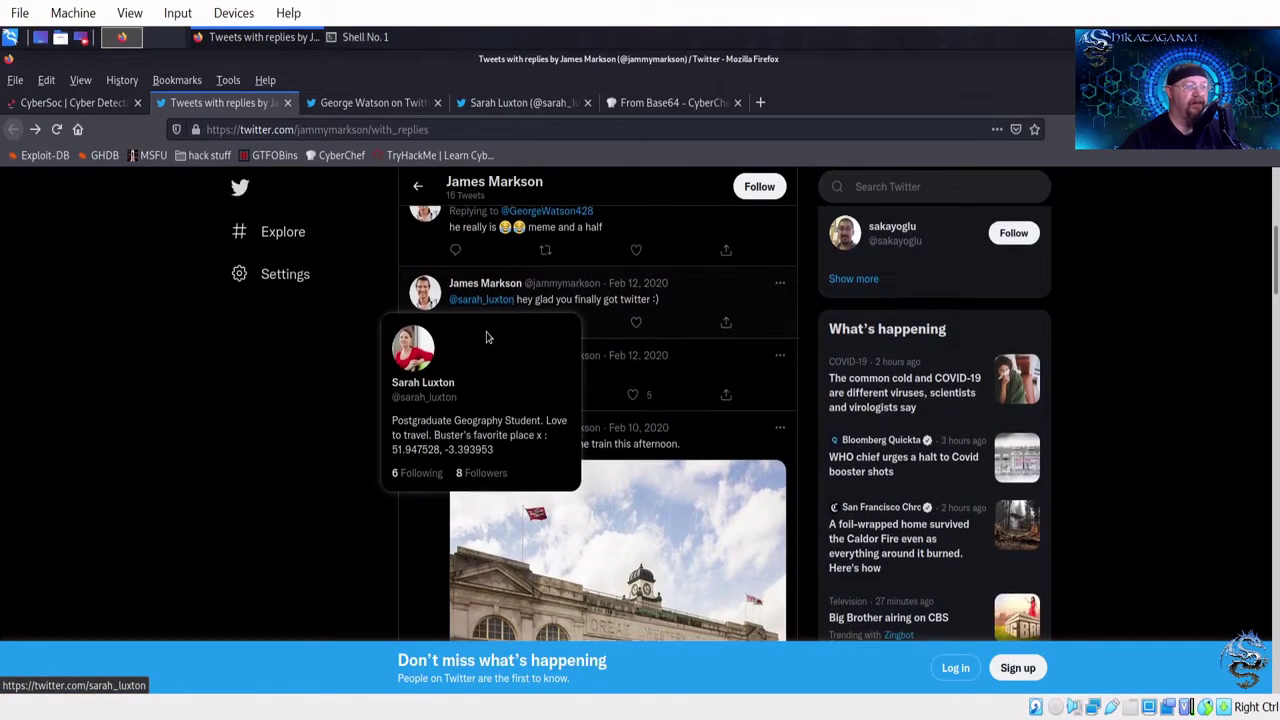
{"action": "scroll", "coordinate": [309, 423], "scroll_direction": "down", "scroll_amount": 3}
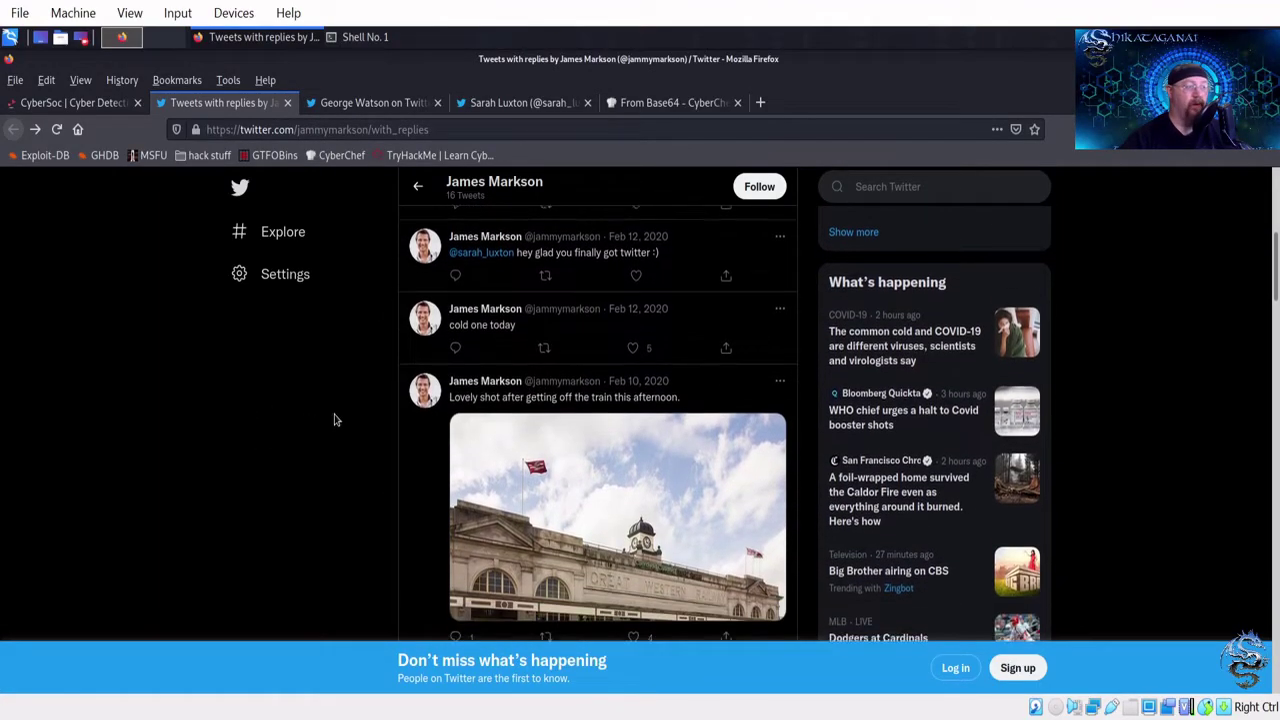
{"action": "scroll", "coordinate": [365, 397], "scroll_direction": "down", "scroll_amount": 4}
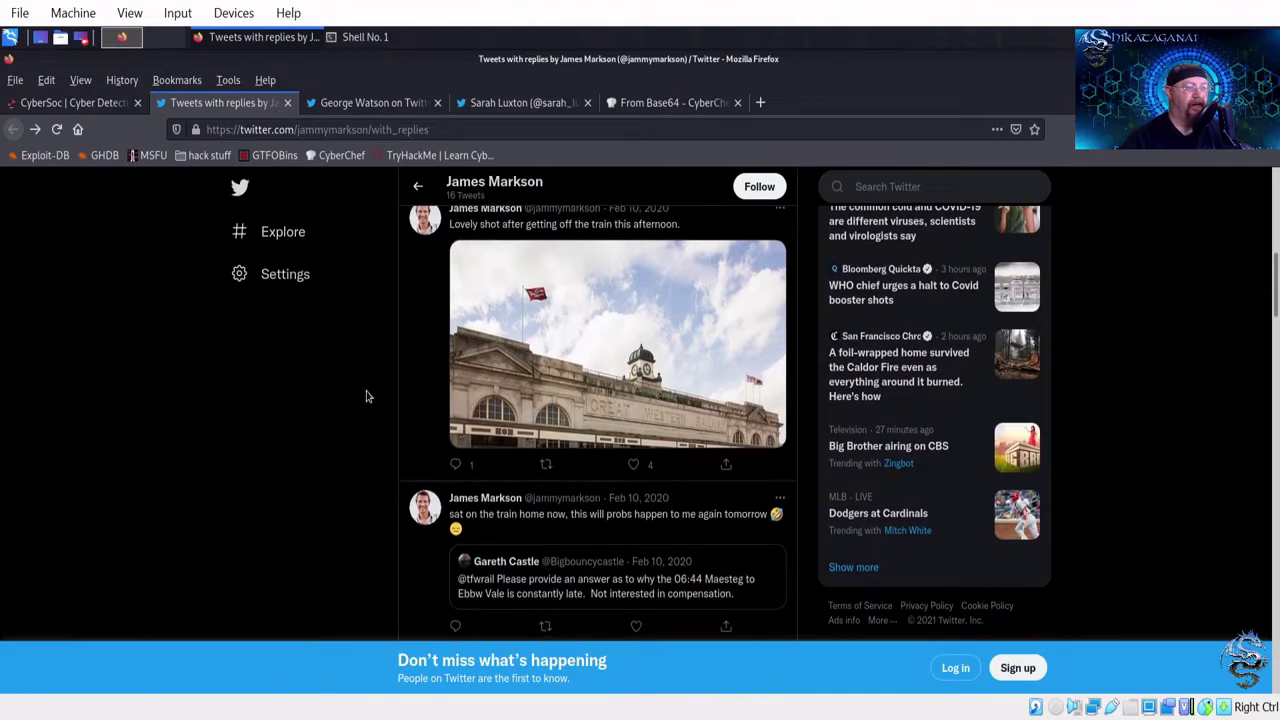
{"action": "scroll", "coordinate": [368, 393], "scroll_direction": "down", "scroll_amount": 1}
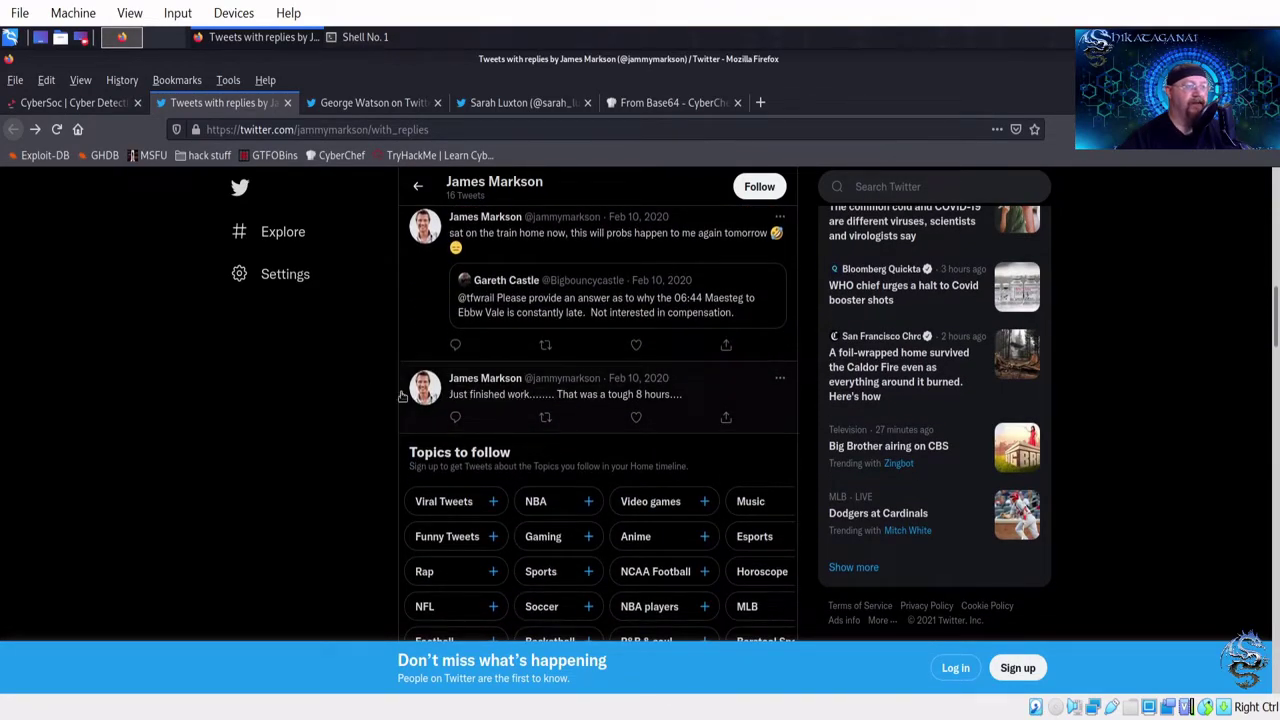
{"action": "scroll", "coordinate": [340, 383], "scroll_direction": "down", "scroll_amount": 4}
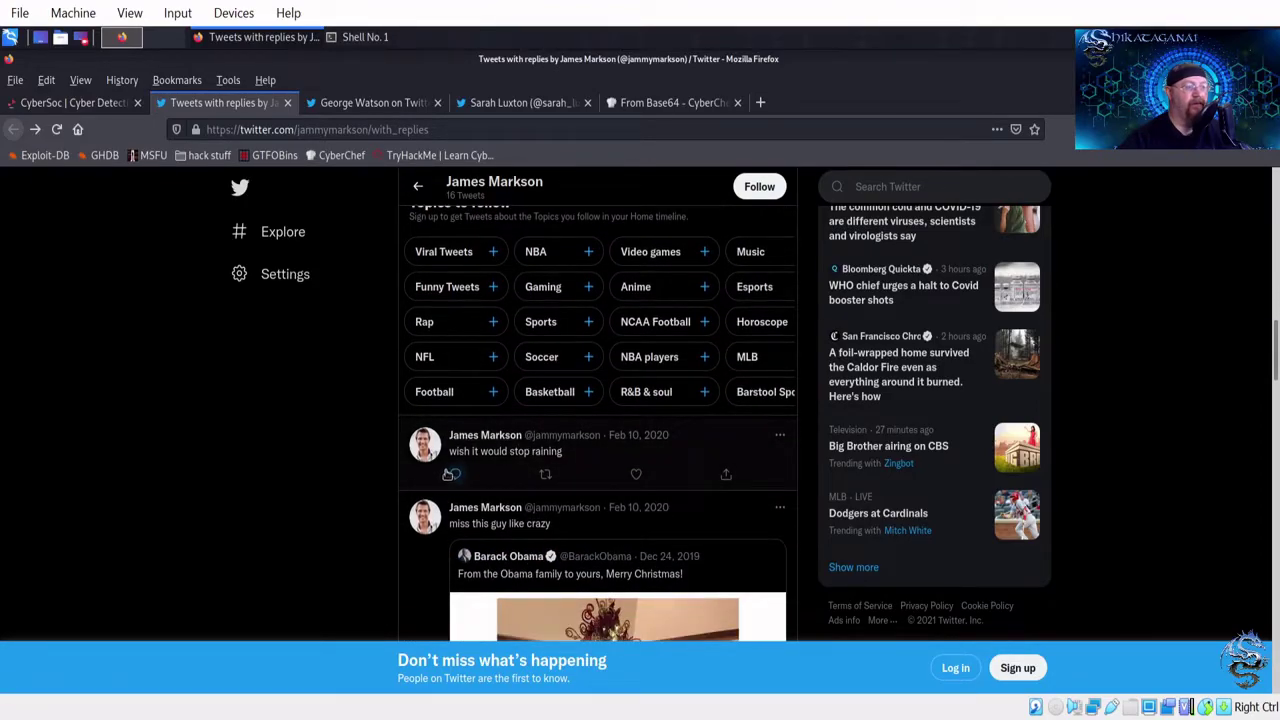
{"action": "scroll", "coordinate": [296, 403], "scroll_direction": "down", "scroll_amount": 4}
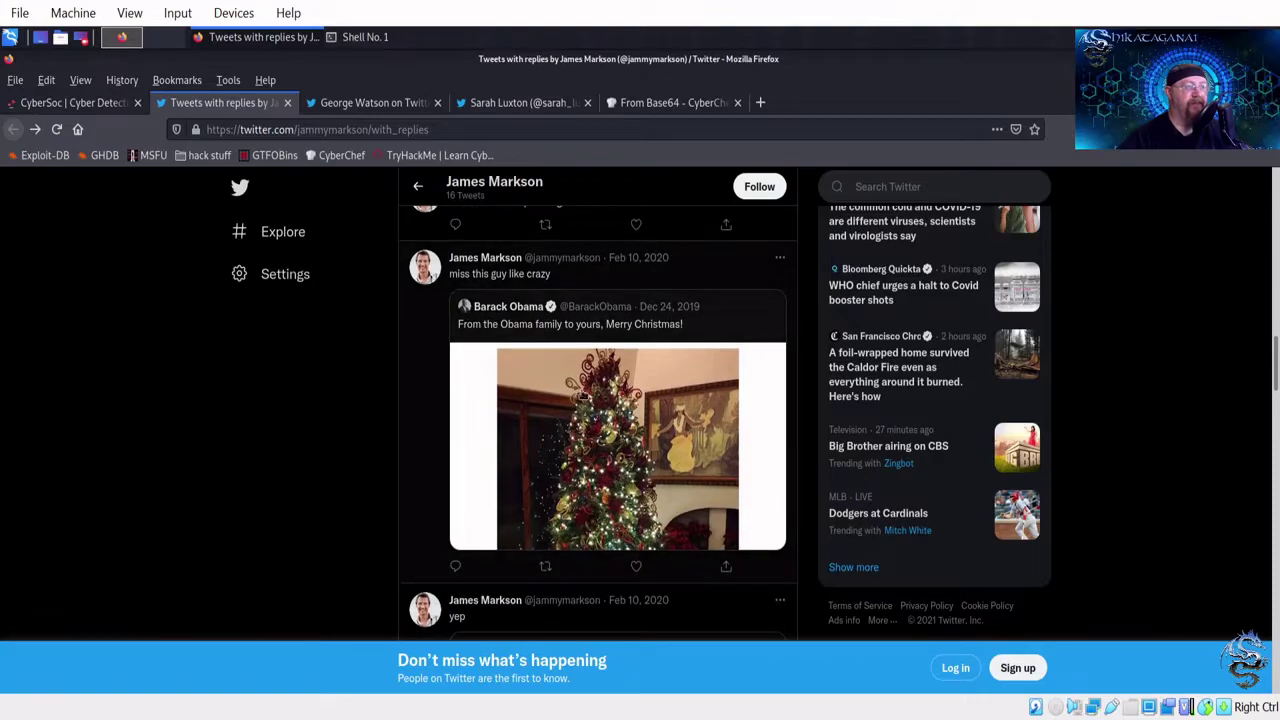
{"action": "scroll", "coordinate": [330, 438], "scroll_direction": "down", "scroll_amount": 3}
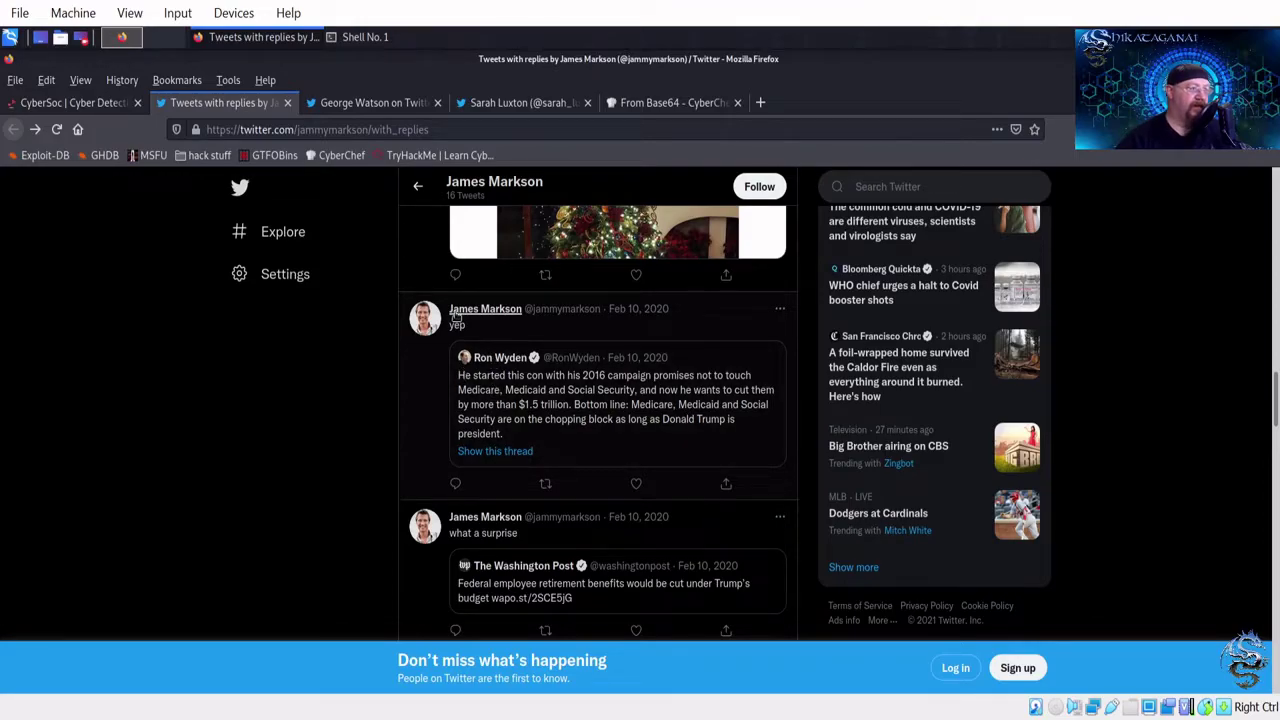
{"action": "scroll", "coordinate": [388, 440], "scroll_direction": "down", "scroll_amount": 1}
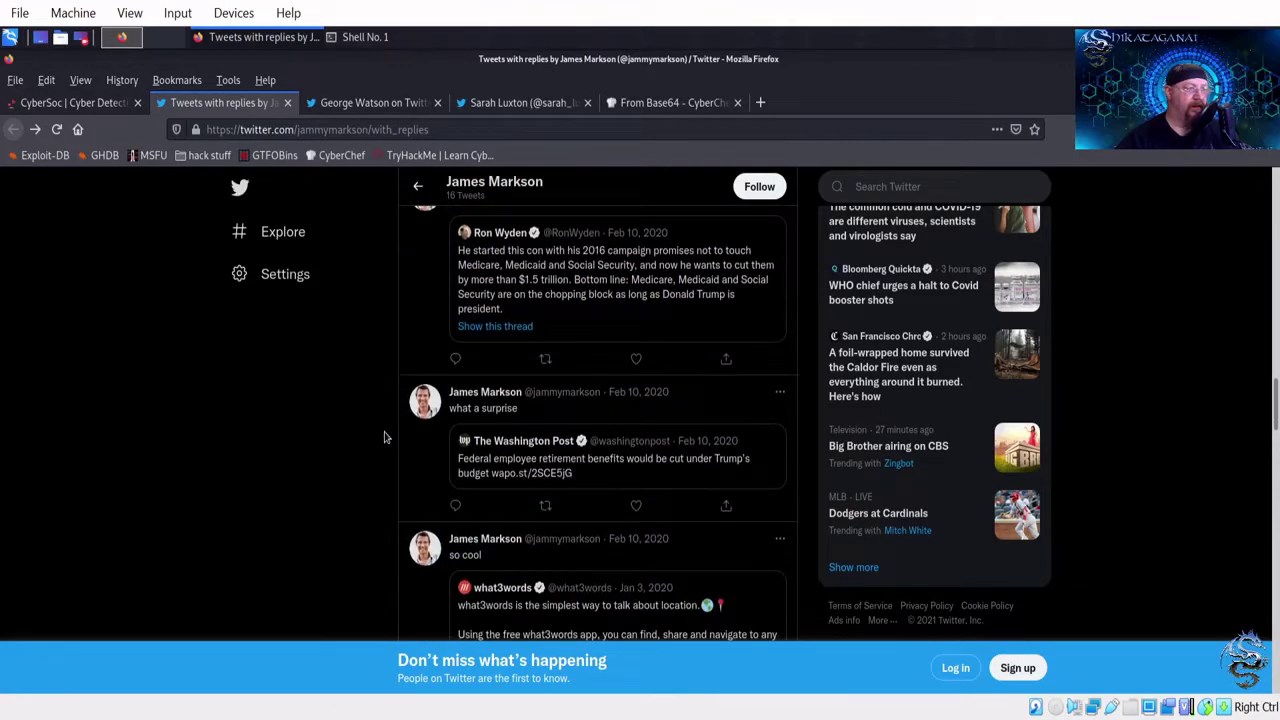
{"action": "scroll", "coordinate": [390, 440], "scroll_direction": "down", "scroll_amount": 2}
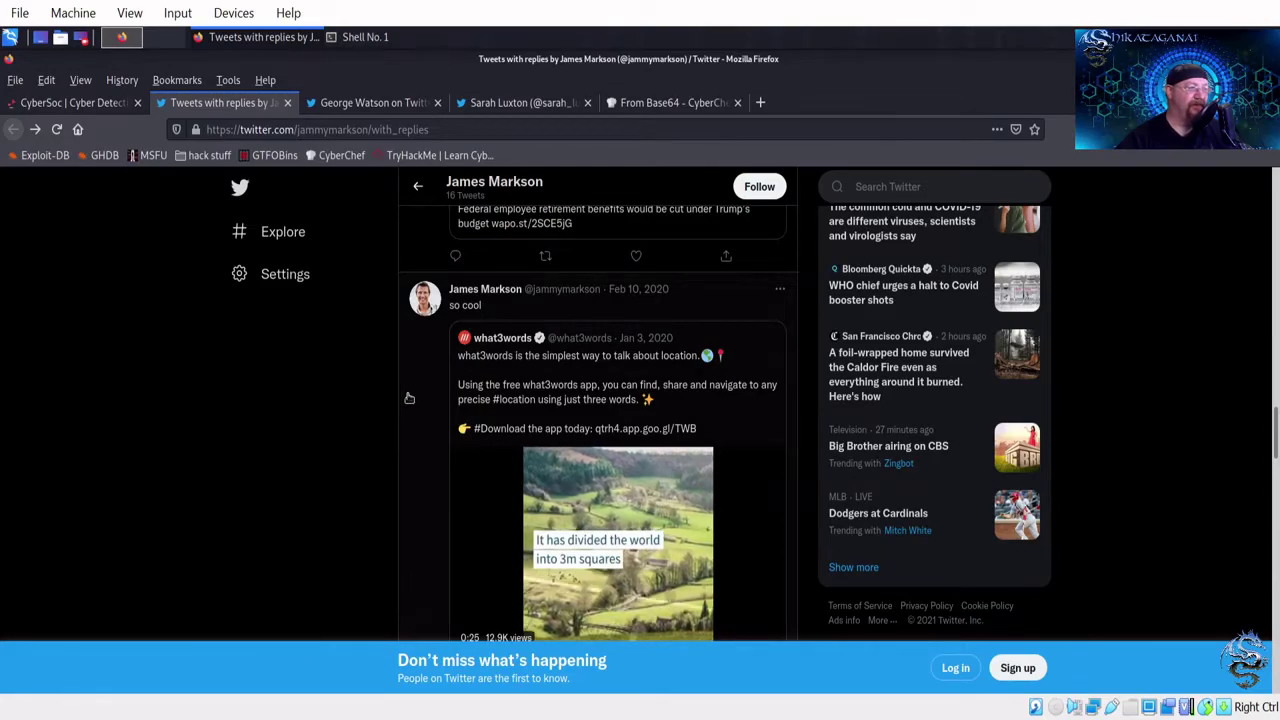
{"action": "scroll", "coordinate": [409, 398], "scroll_direction": "down", "scroll_amount": 1}
{"action": "scroll", "coordinate": [409, 397], "scroll_direction": "down", "scroll_amount": 2}
{"action": "scroll", "coordinate": [409, 397], "scroll_direction": "down", "scroll_amount": 1}
{"action": "scroll", "coordinate": [409, 397], "scroll_direction": "down", "scroll_amount": 1}
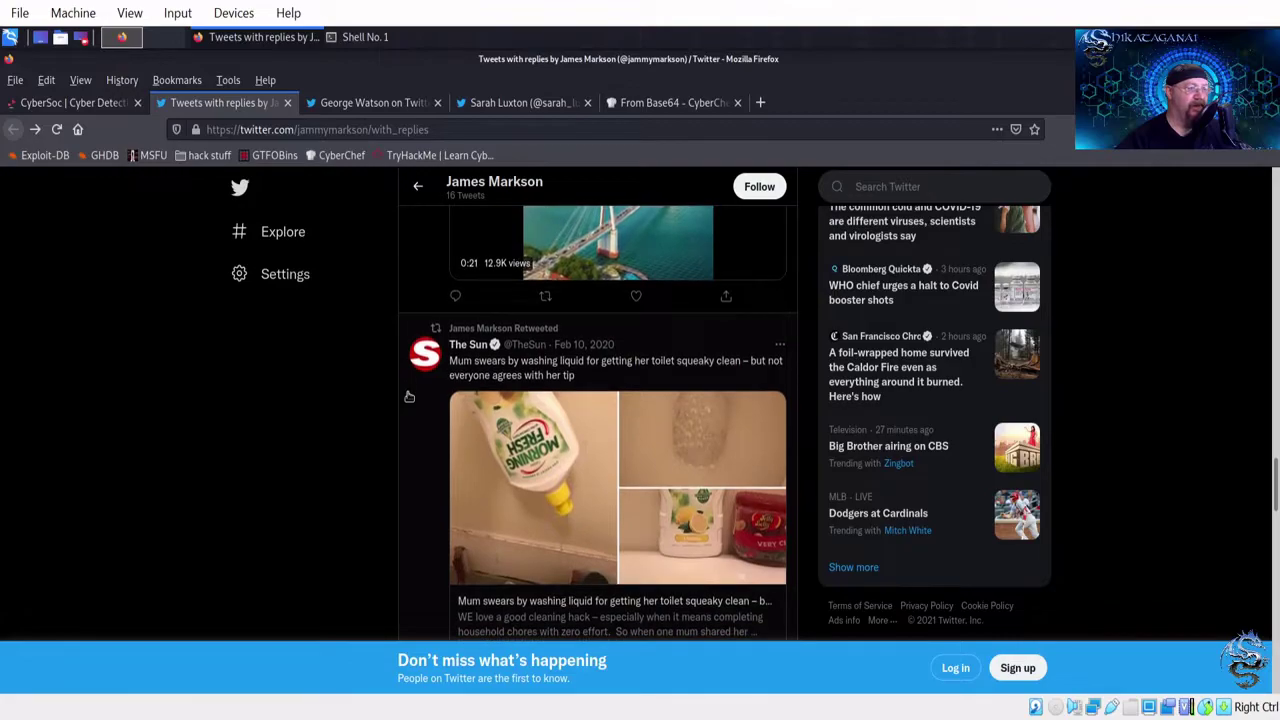
{"action": "scroll", "coordinate": [409, 397], "scroll_direction": "down", "scroll_amount": 3}
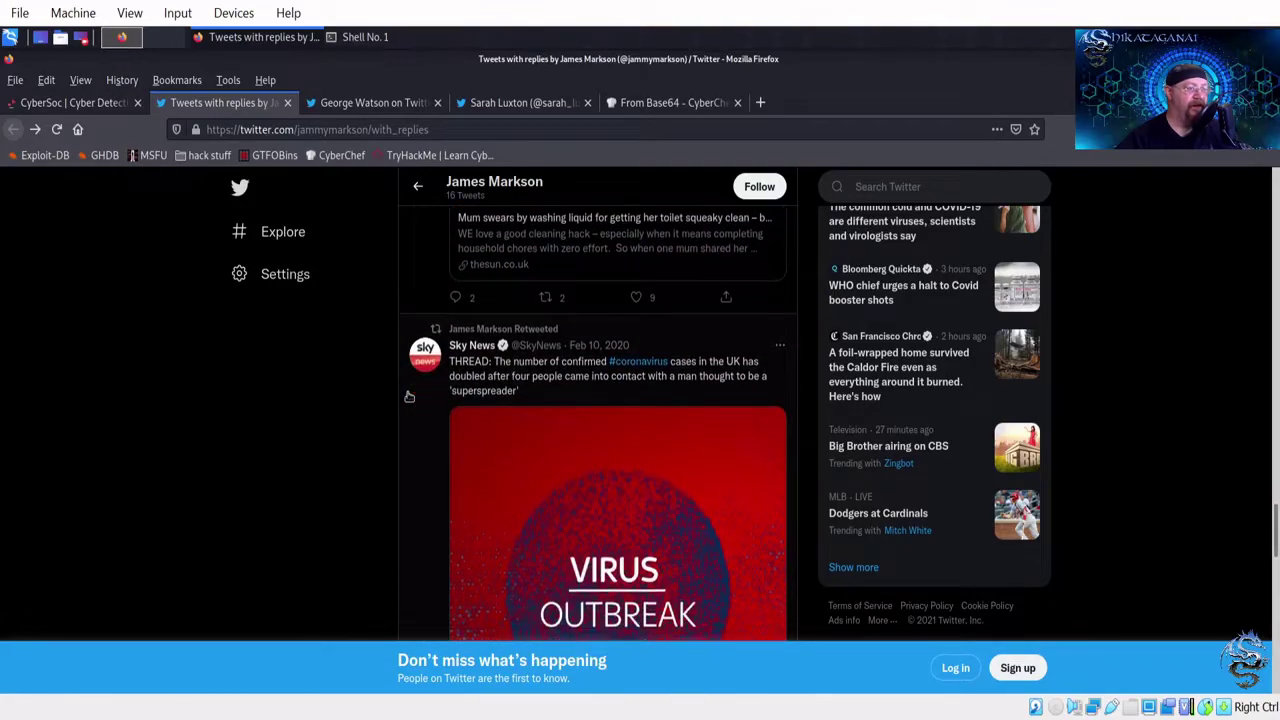
{"action": "scroll", "coordinate": [409, 397], "scroll_direction": "down", "scroll_amount": 4}
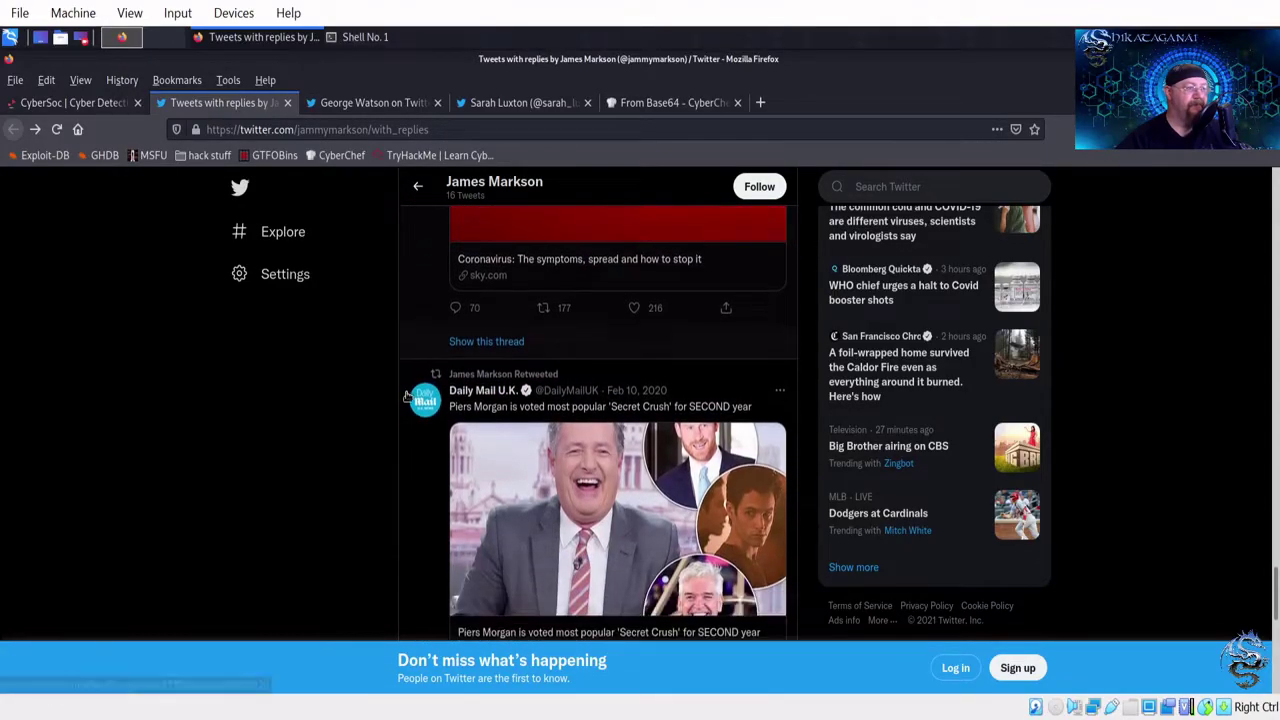
{"action": "scroll", "coordinate": [408, 396], "scroll_direction": "down", "scroll_amount": 4}
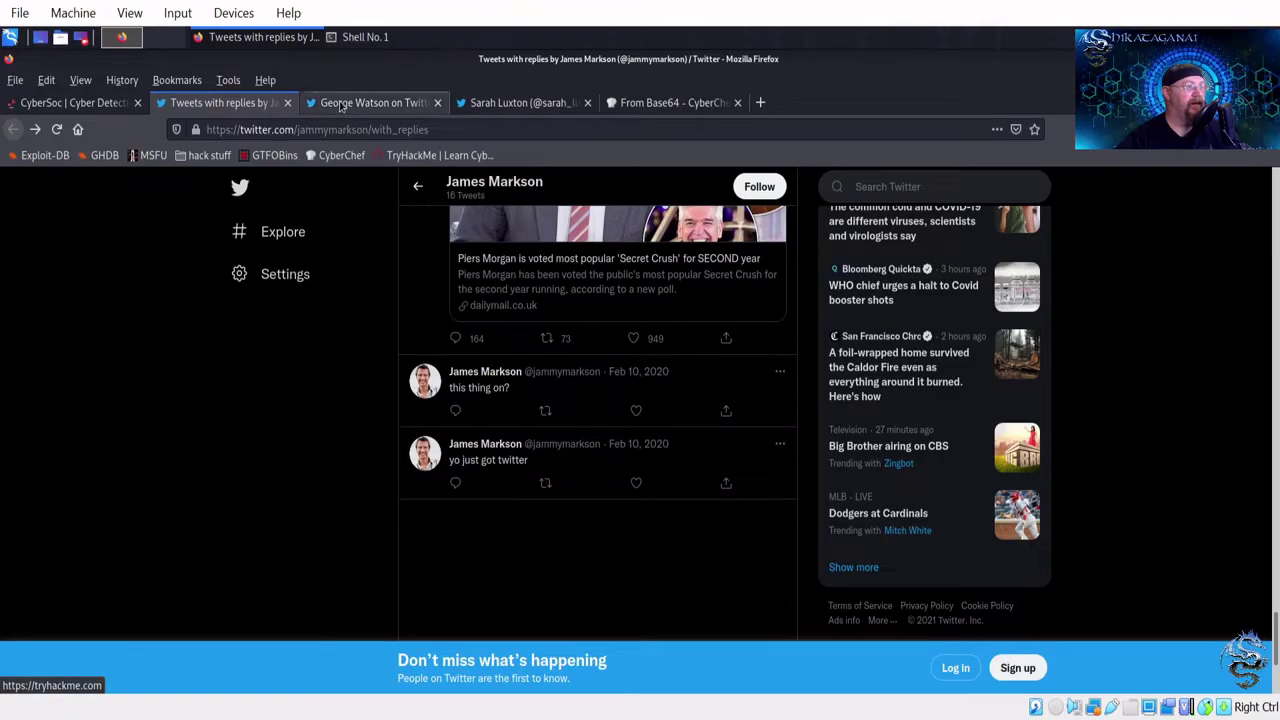
{"action": "left_click", "coordinate": [529, 105]}
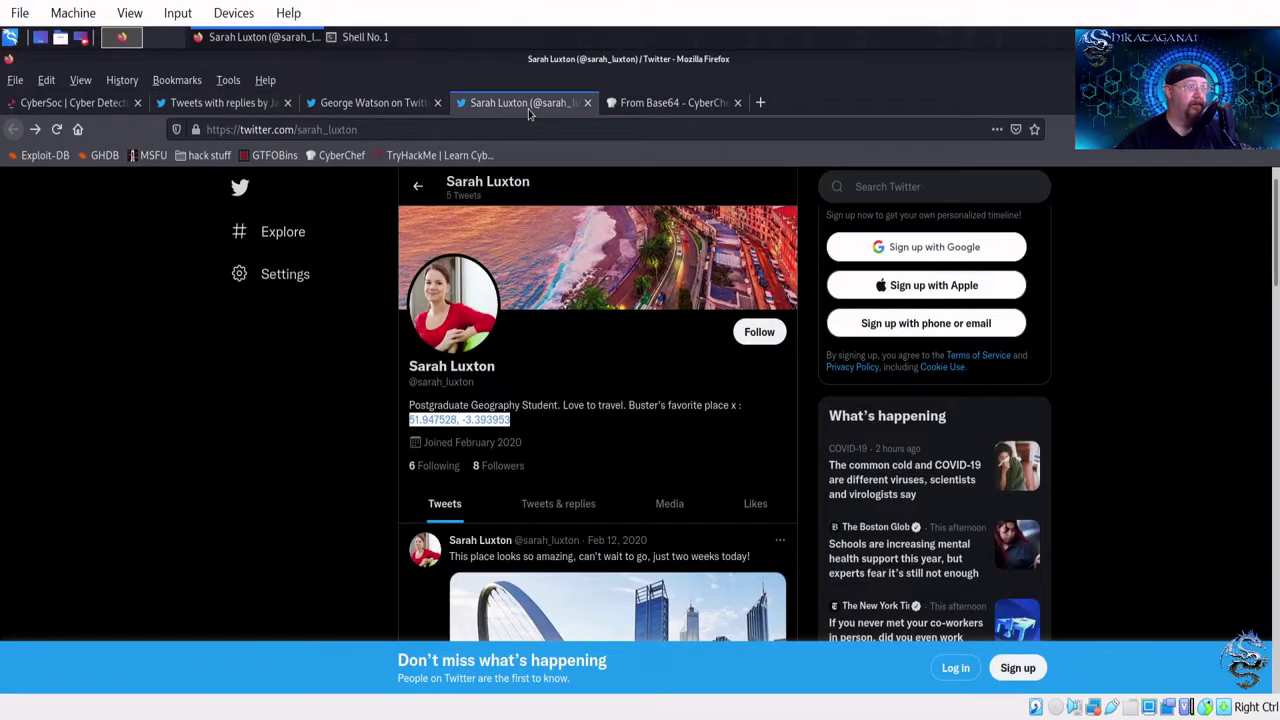
{"action": "left_click", "coordinate": [222, 102]}
{"action": "scroll", "coordinate": [645, 430], "scroll_direction": "up", "scroll_amount": 15}
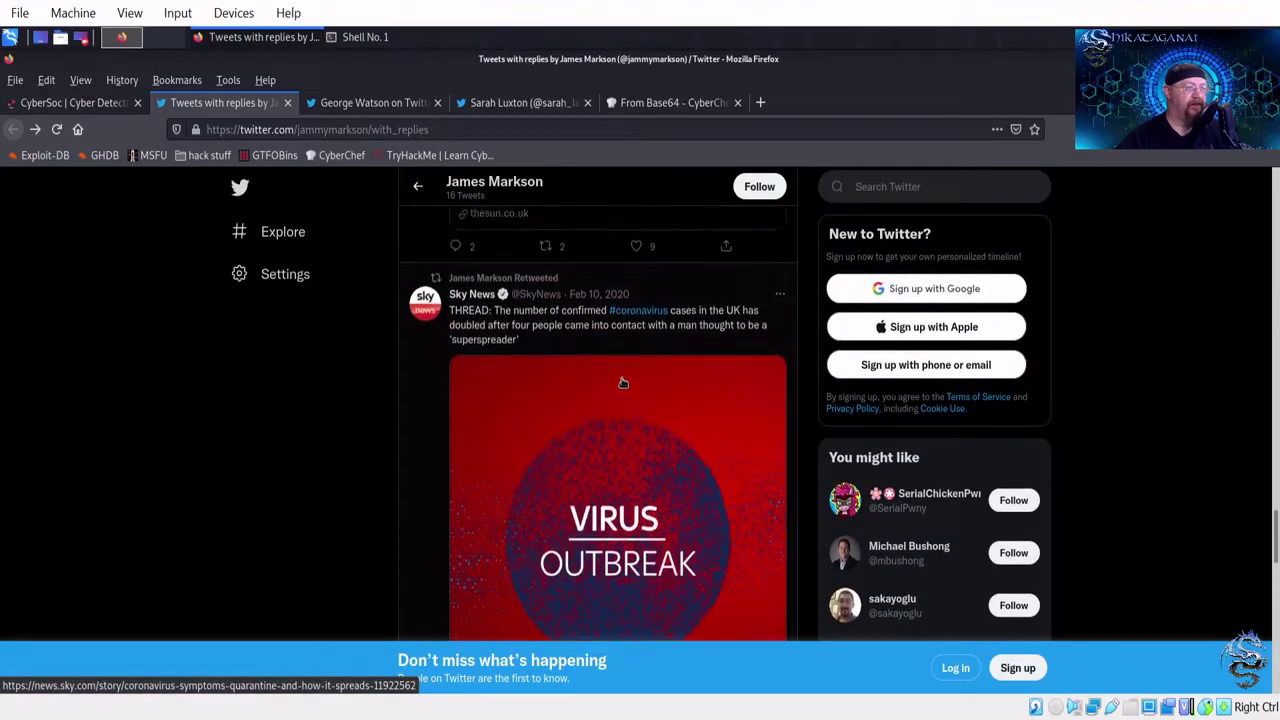
{"action": "scroll", "coordinate": [610, 377], "scroll_direction": "up", "scroll_amount": 15}
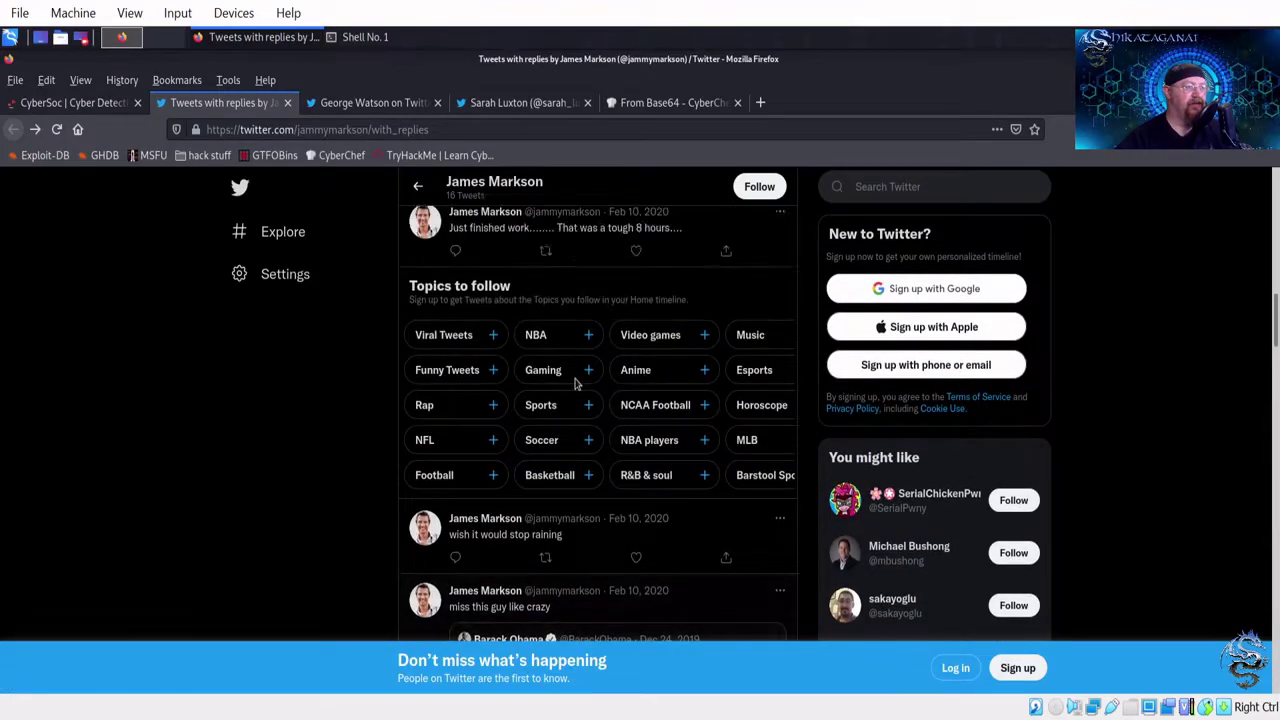
{"action": "scroll", "coordinate": [575, 379], "scroll_direction": "up", "scroll_amount": 15}
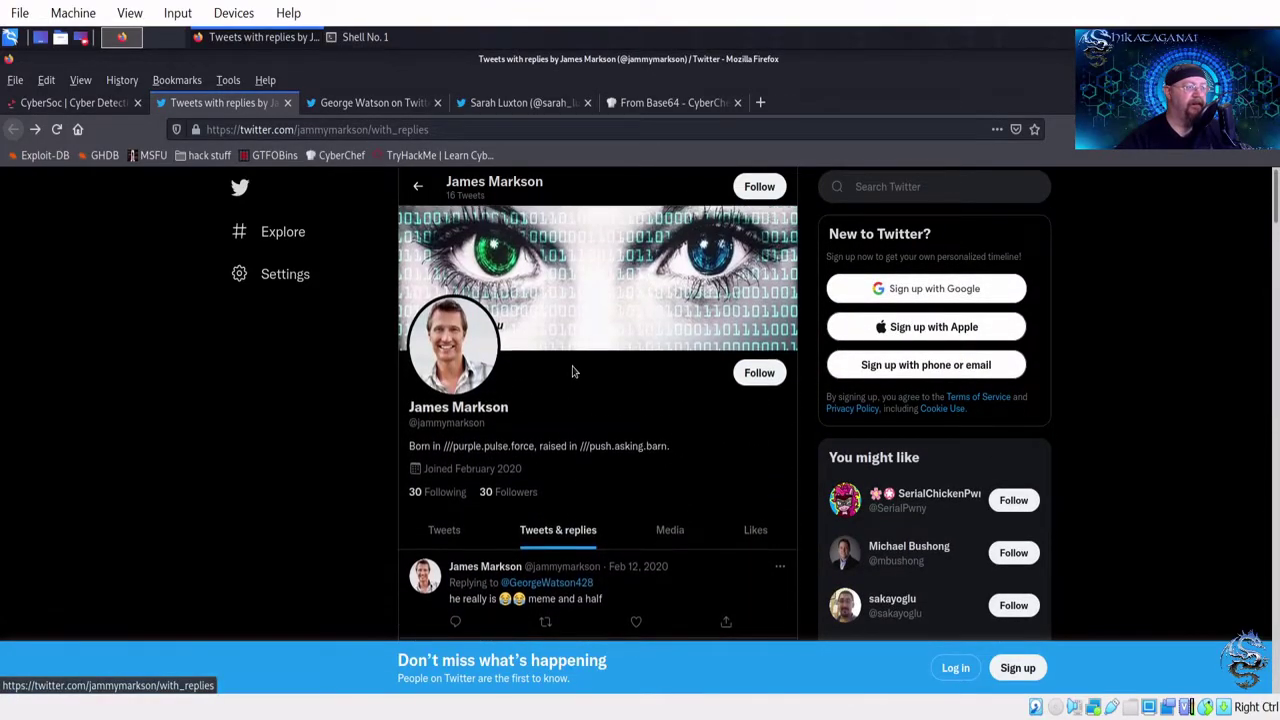
{"action": "scroll", "coordinate": [575, 379], "scroll_direction": "down", "scroll_amount": 1}
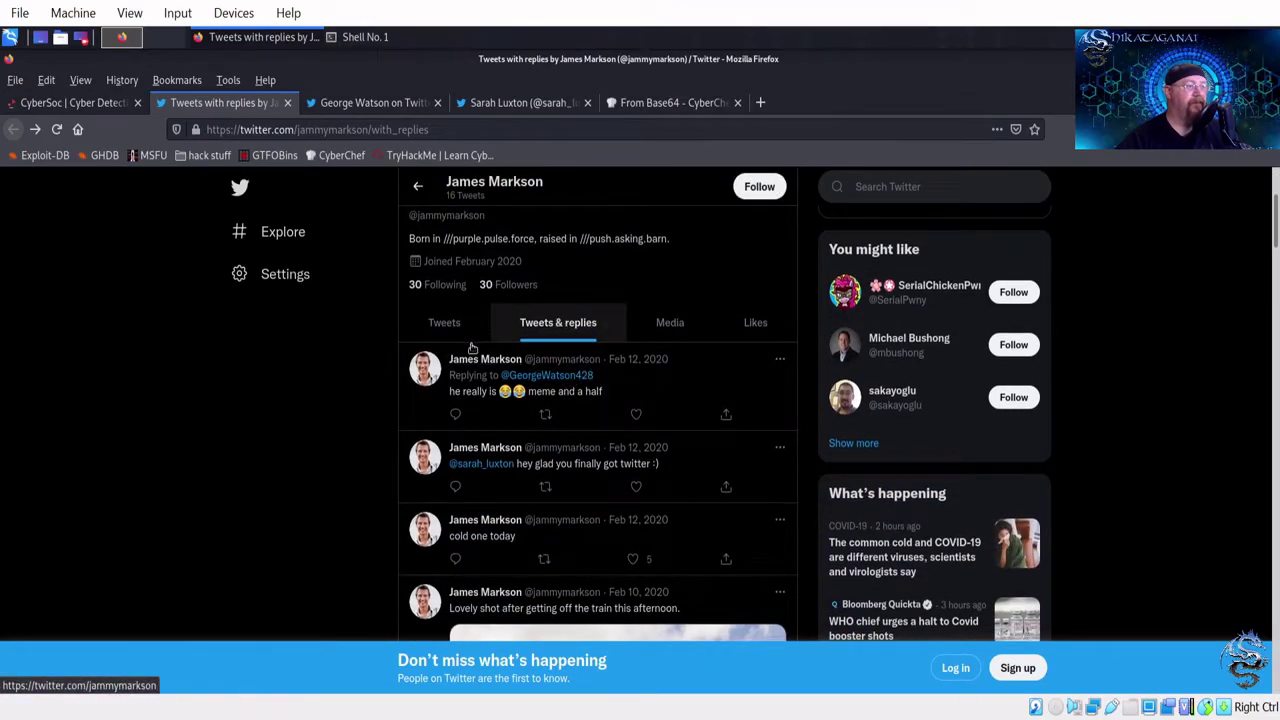
{"action": "scroll", "coordinate": [472, 347], "scroll_direction": "down", "scroll_amount": 1}
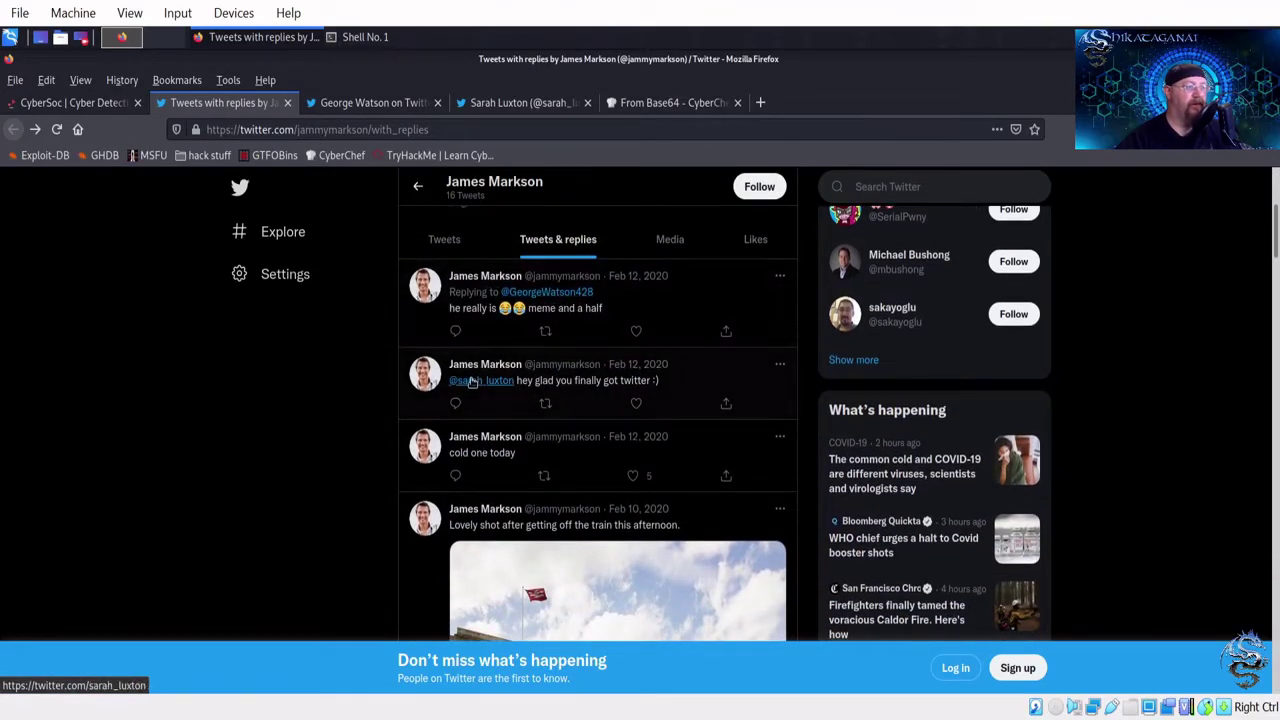
{"action": "left_click", "coordinate": [390, 102]}
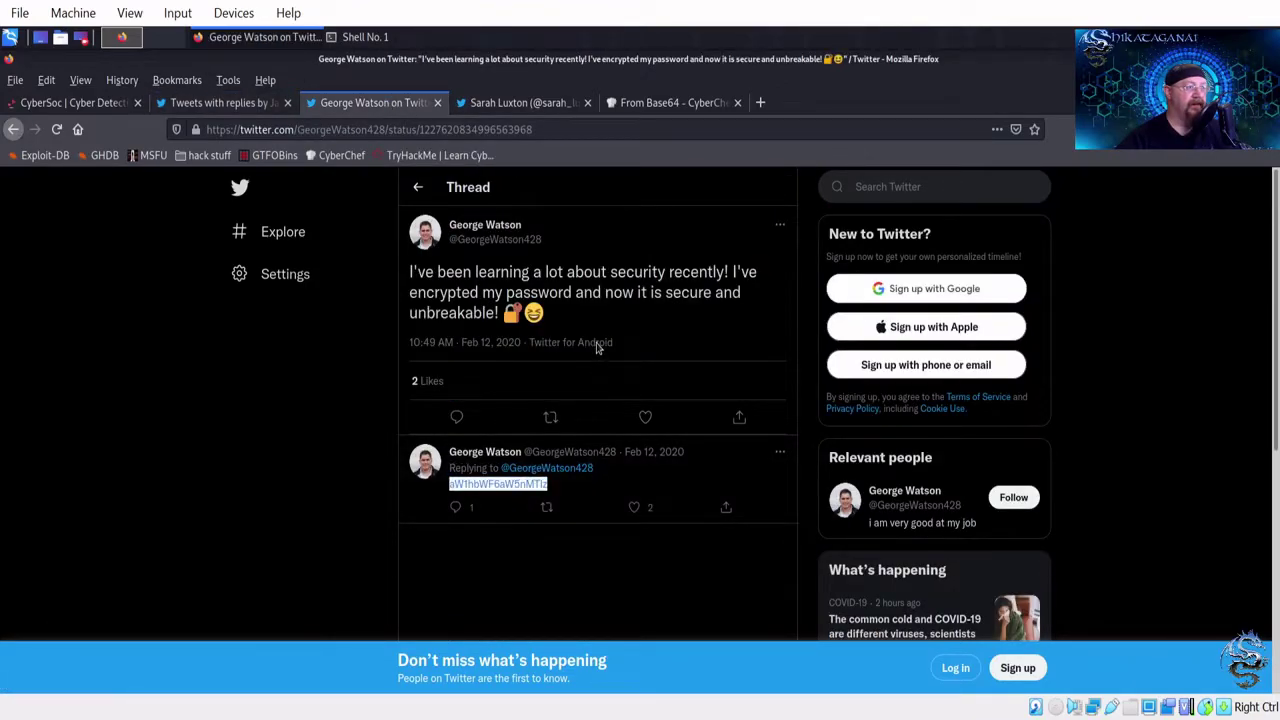
Leave the thread for the poster's profile and show his tweets and replies
{"action": "left_click", "coordinate": [416, 191]}
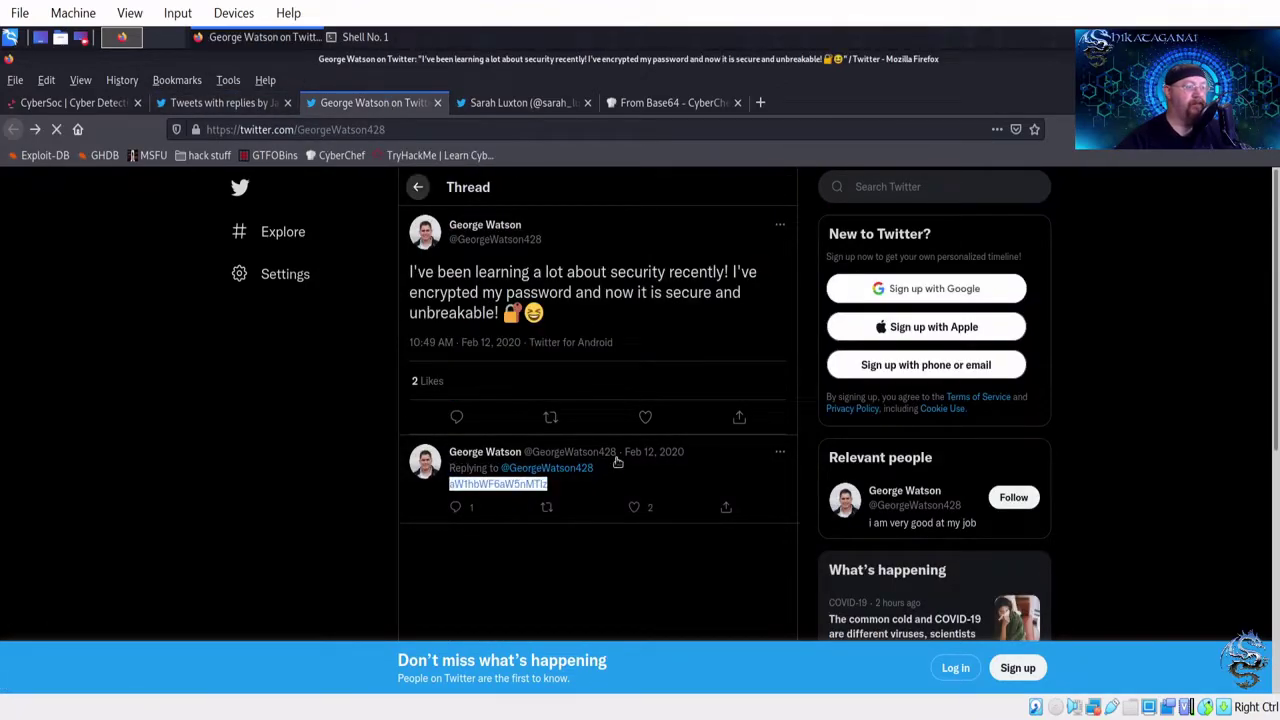
{"action": "scroll", "coordinate": [598, 420], "scroll_direction": "up", "scroll_amount": 5}
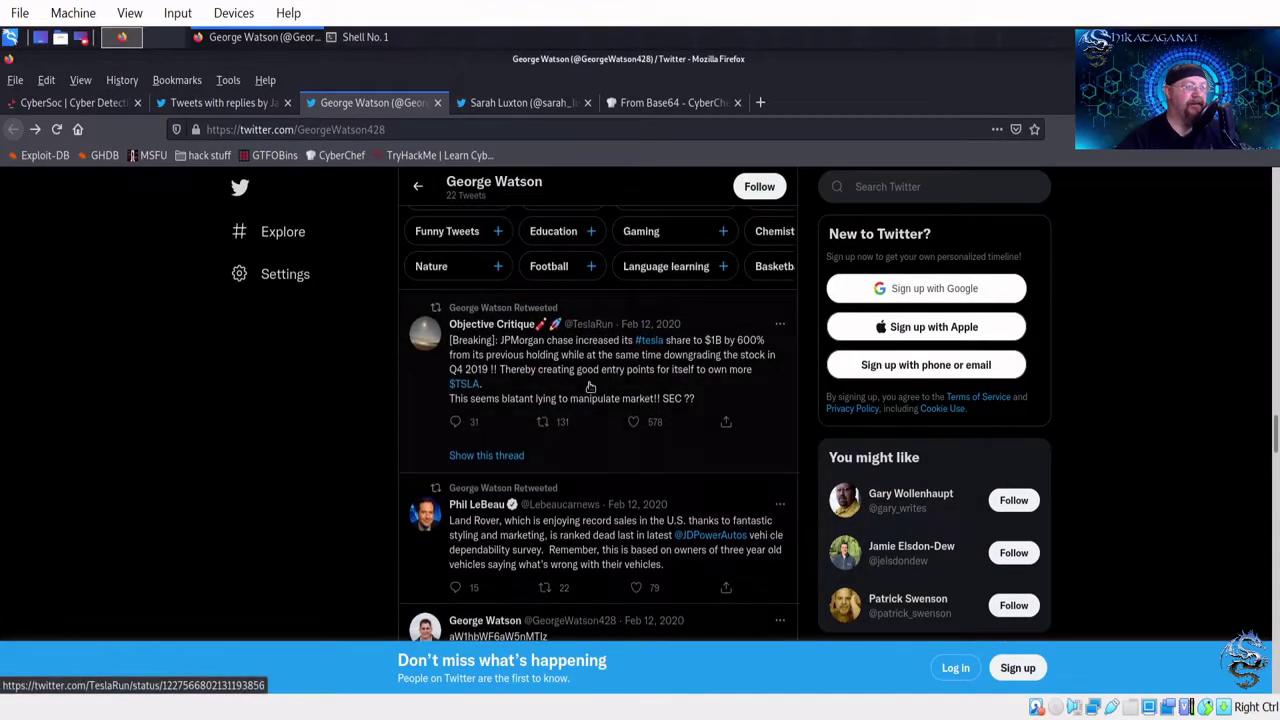
{"action": "scroll", "coordinate": [578, 368], "scroll_direction": "up", "scroll_amount": 15}
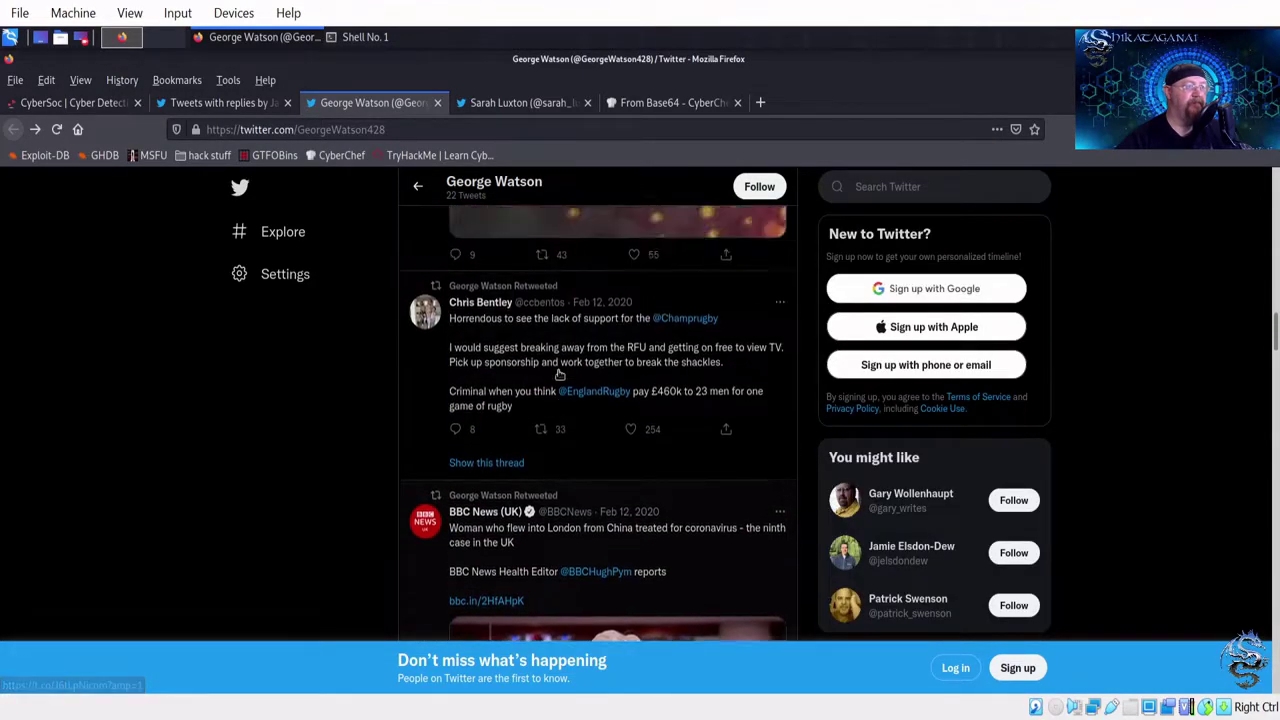
{"action": "scroll", "coordinate": [558, 371], "scroll_direction": "up", "scroll_amount": 10}
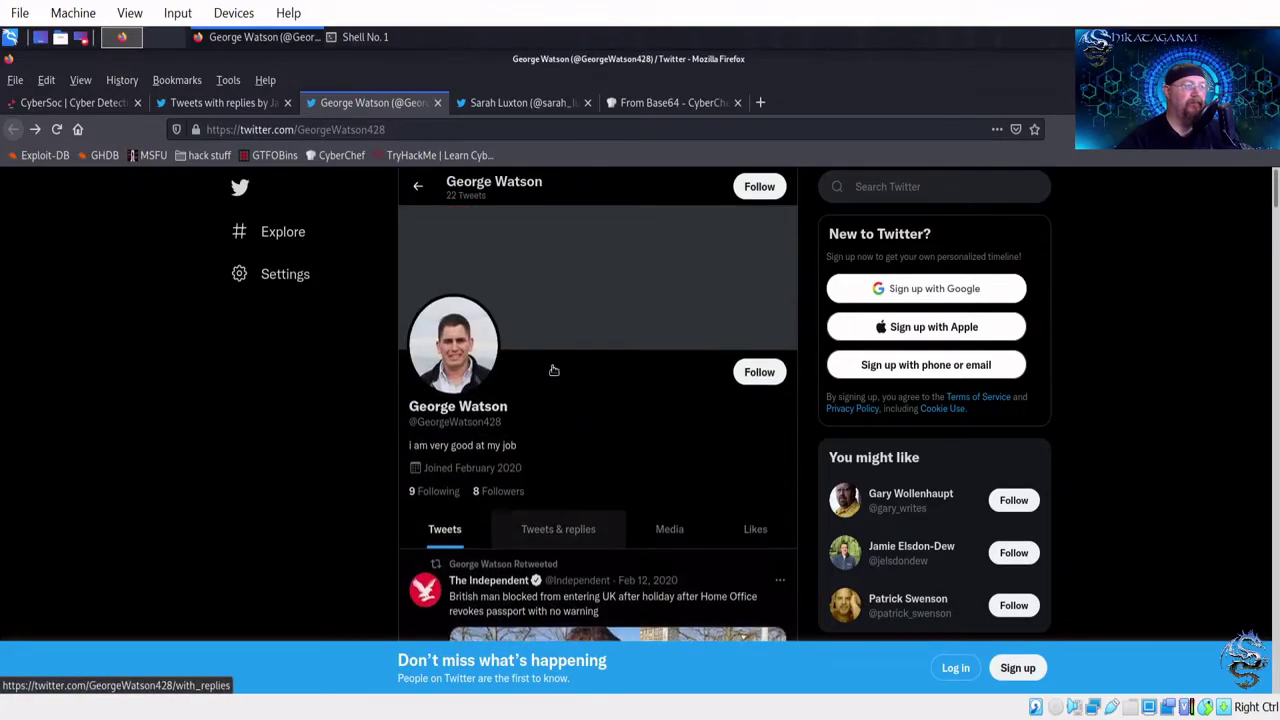
{"action": "left_click", "coordinate": [563, 488]}
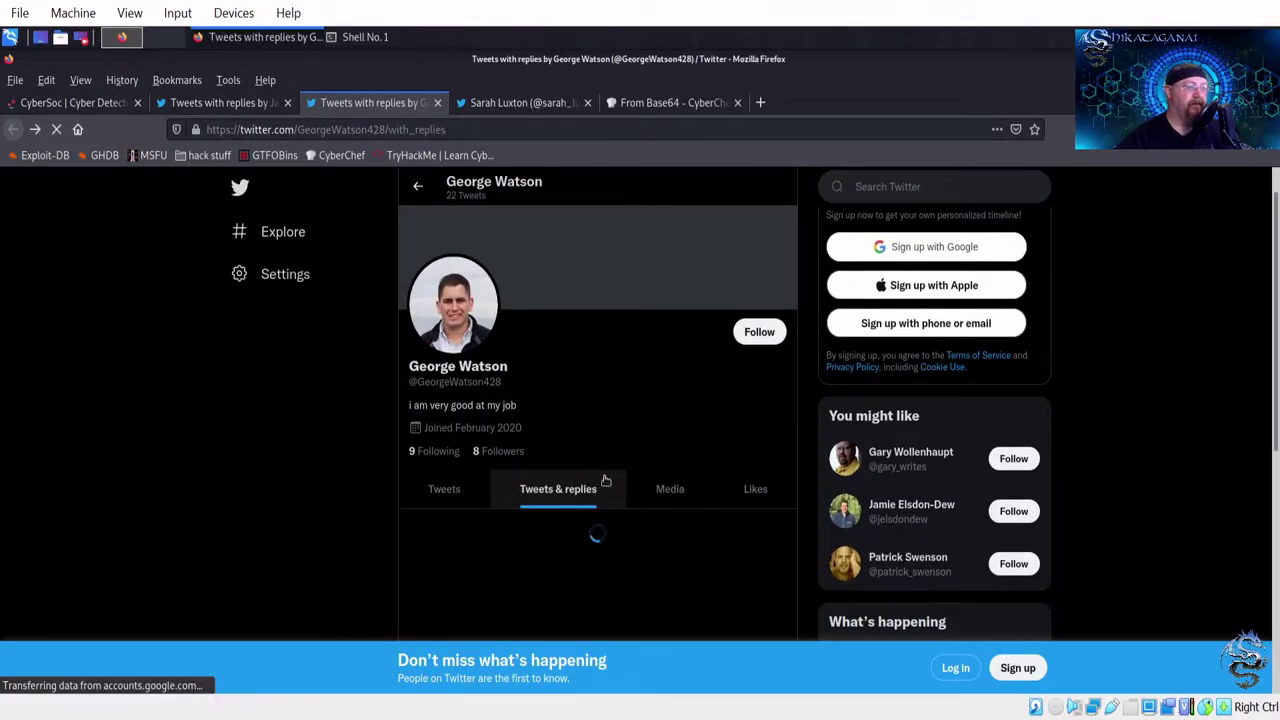
{"action": "scroll", "coordinate": [640, 370], "scroll_direction": "down", "scroll_amount": 3}
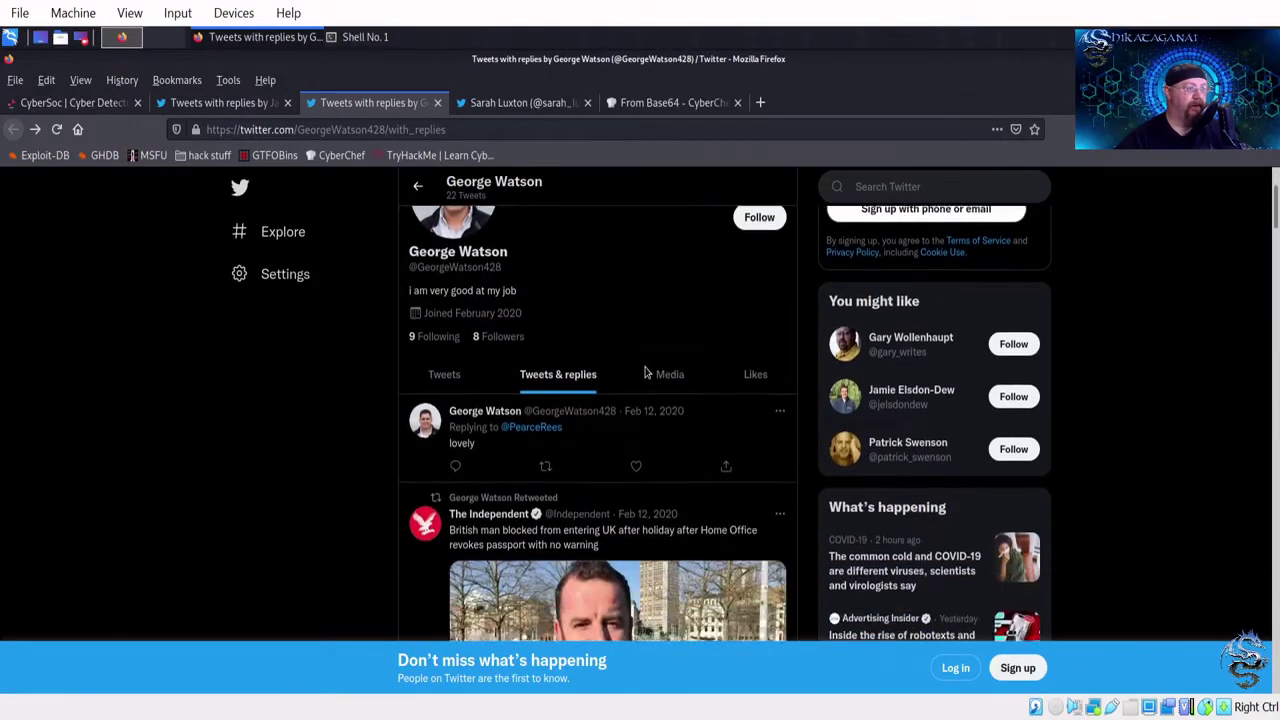
{"action": "scroll", "coordinate": [646, 371], "scroll_direction": "down", "scroll_amount": 2}
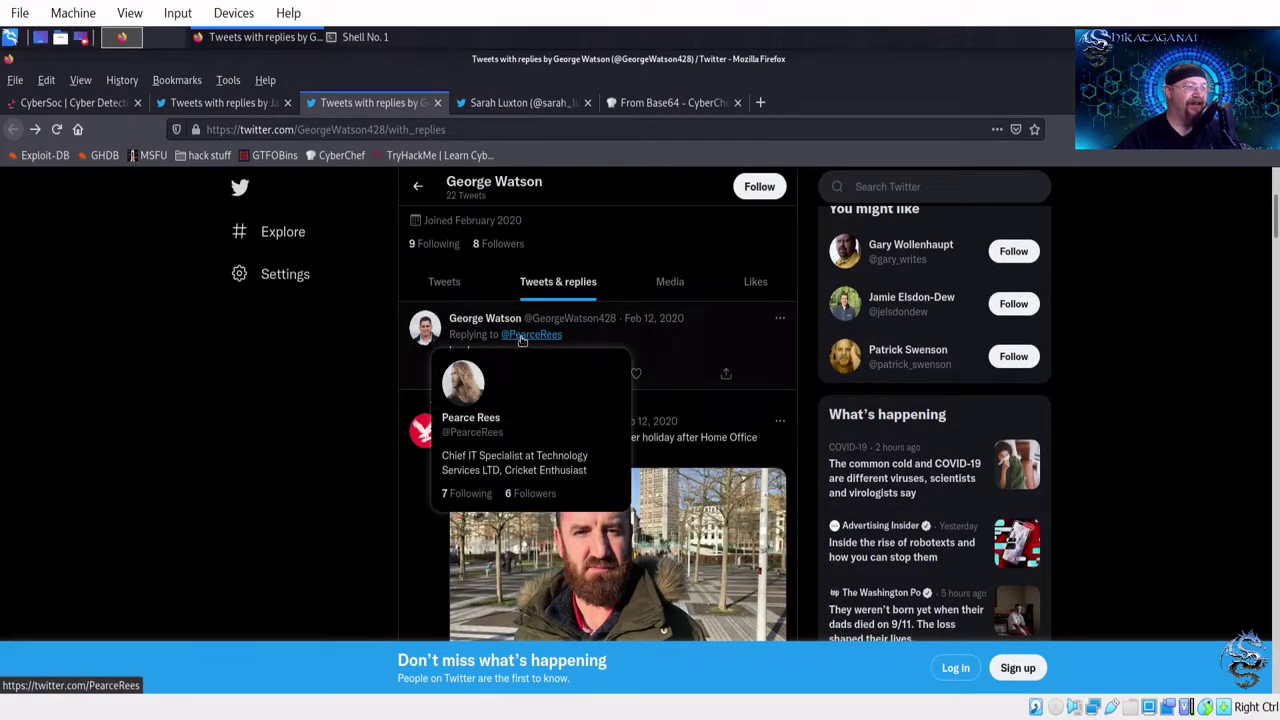
{"action": "right_click", "coordinate": [535, 339]}
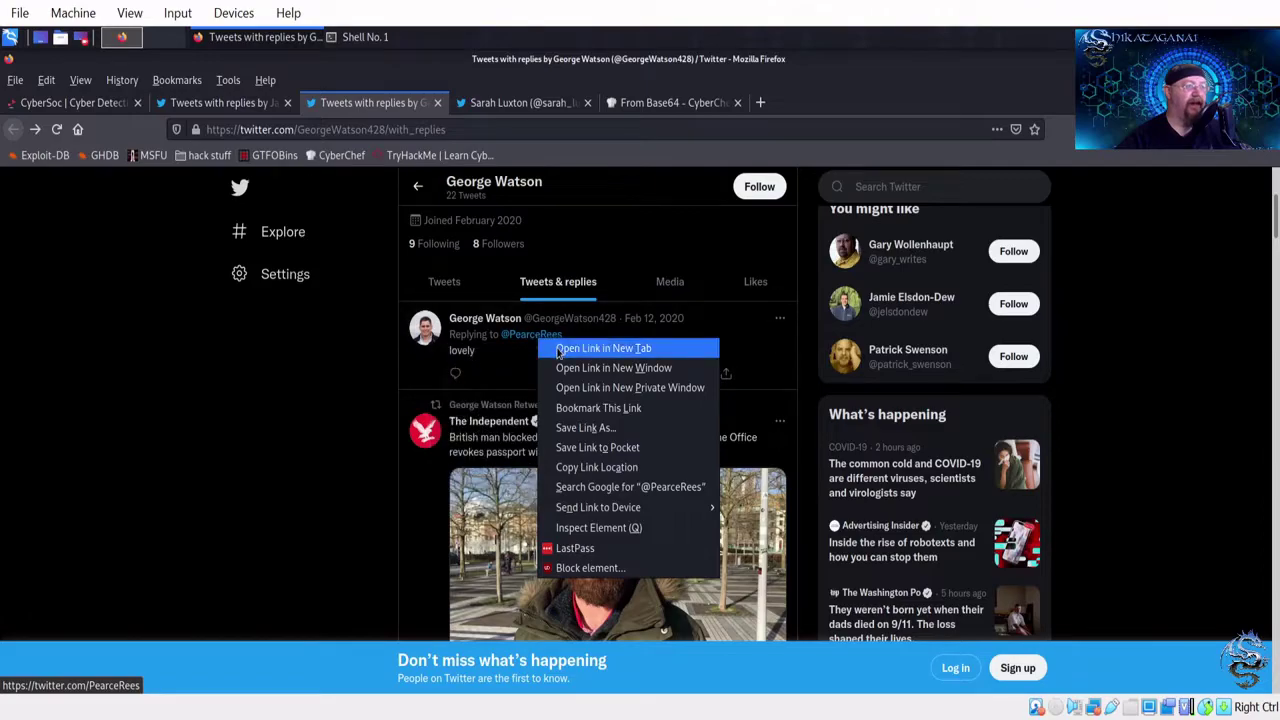
{"action": "left_click", "coordinate": [559, 349]}
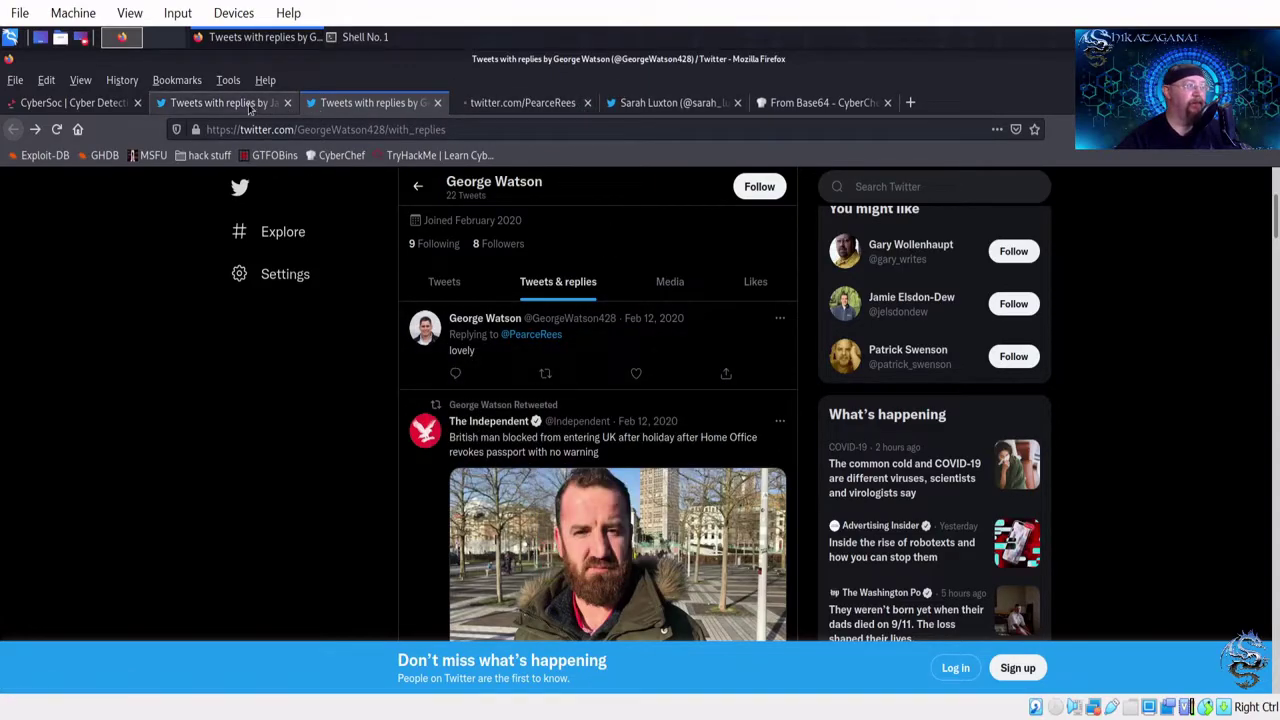
{"action": "left_click", "coordinate": [502, 103]}
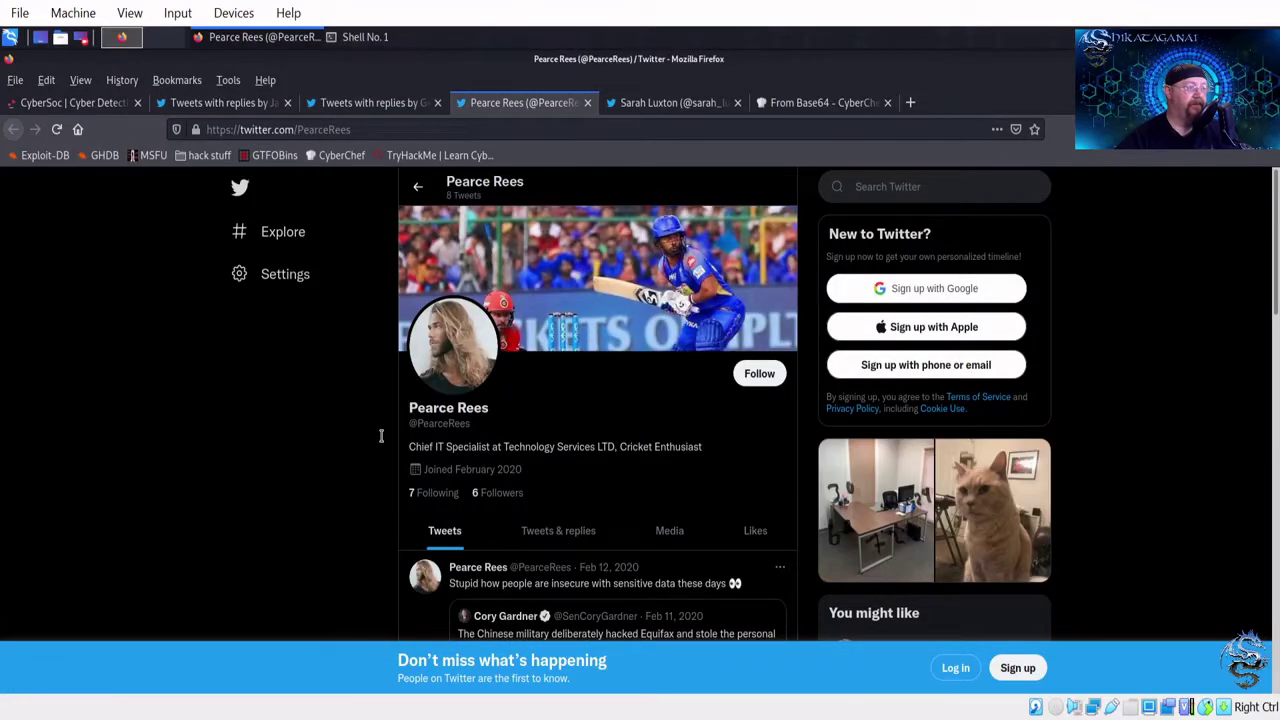
Check where the shortened link in the Hmmmmm tweet leads, then close that deleted-tweet tab
{"action": "scroll", "coordinate": [369, 435], "scroll_direction": "down", "scroll_amount": 3}
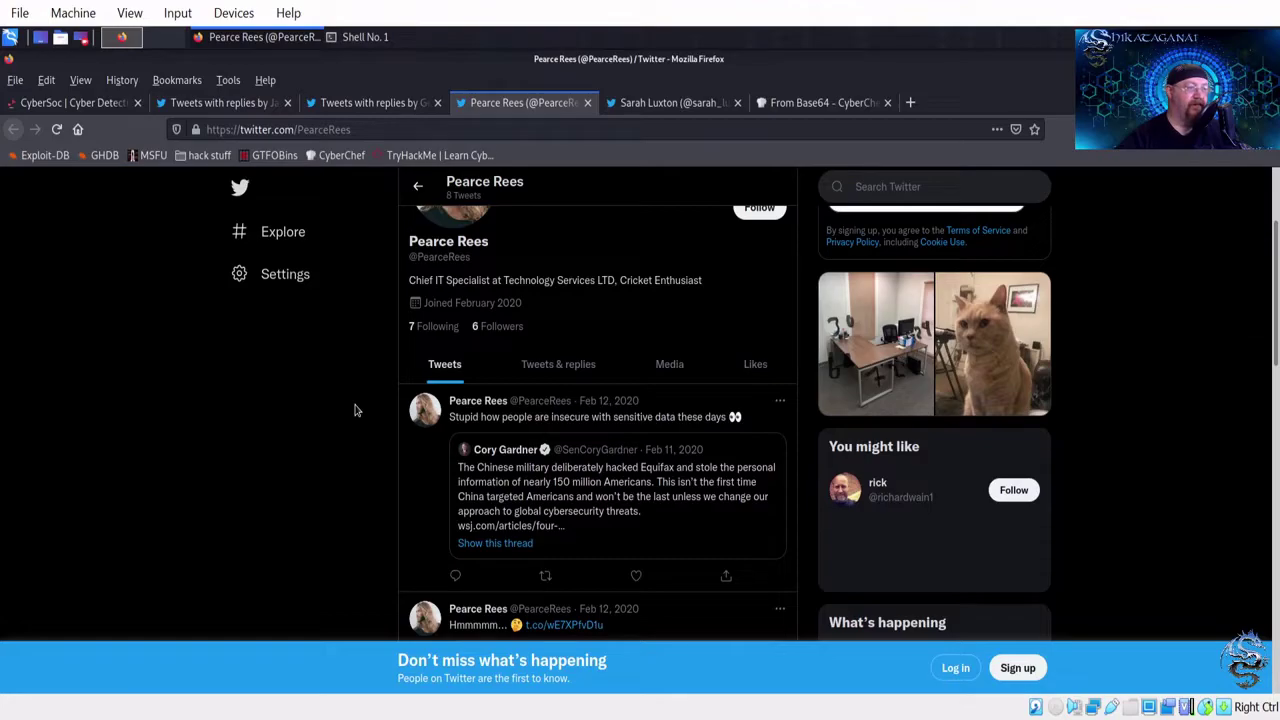
{"action": "scroll", "coordinate": [353, 408], "scroll_direction": "down", "scroll_amount": 3}
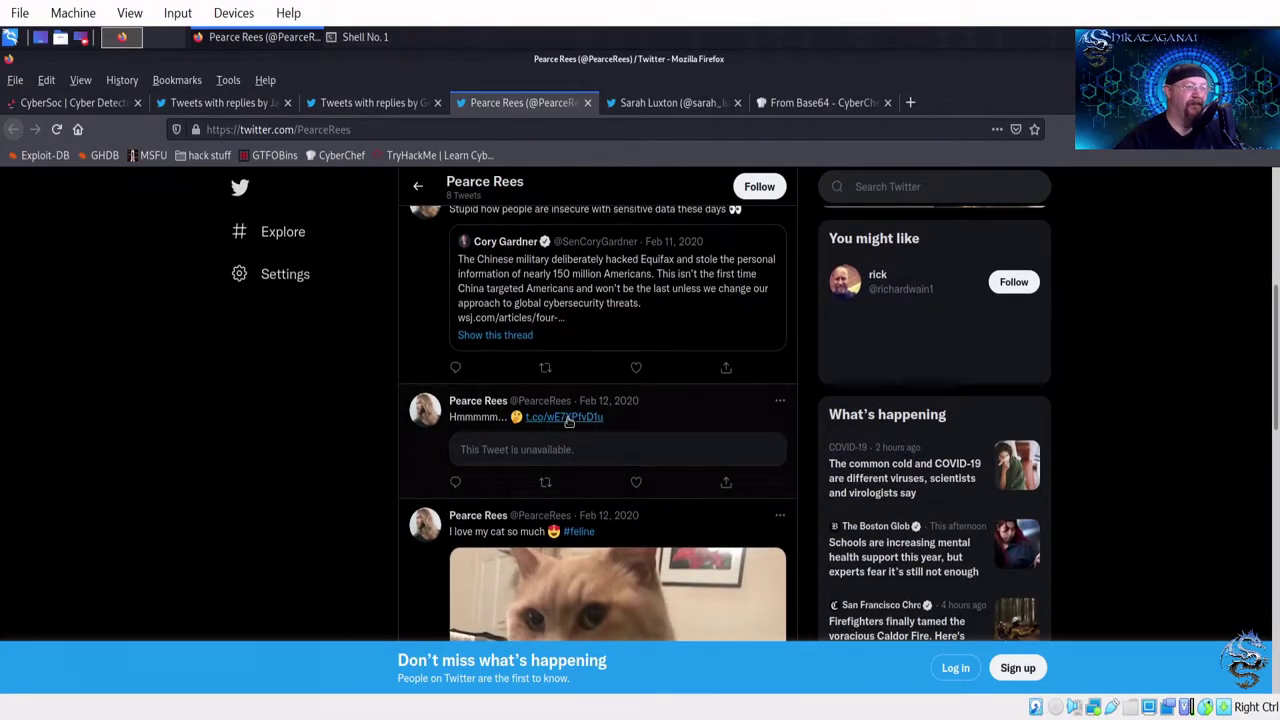
{"action": "right_click", "coordinate": [566, 418]}
{"action": "left_click", "coordinate": [598, 431]}
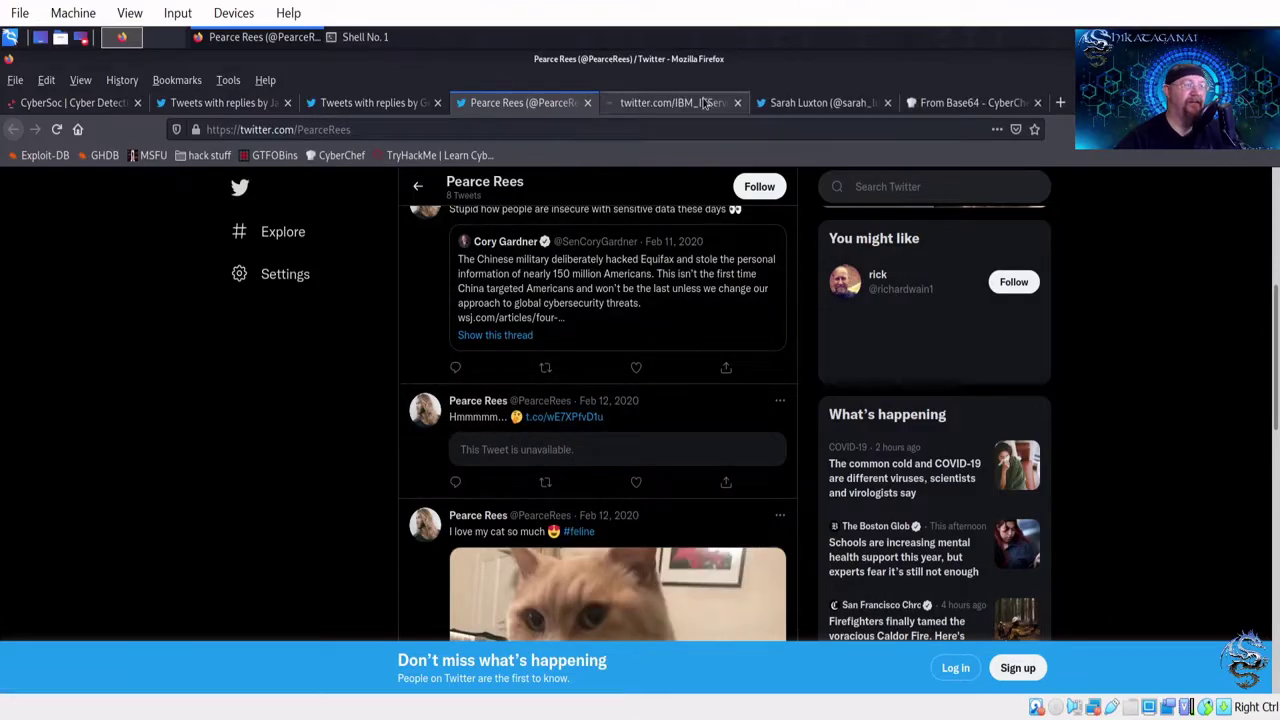
{"action": "left_click", "coordinate": [702, 102]}
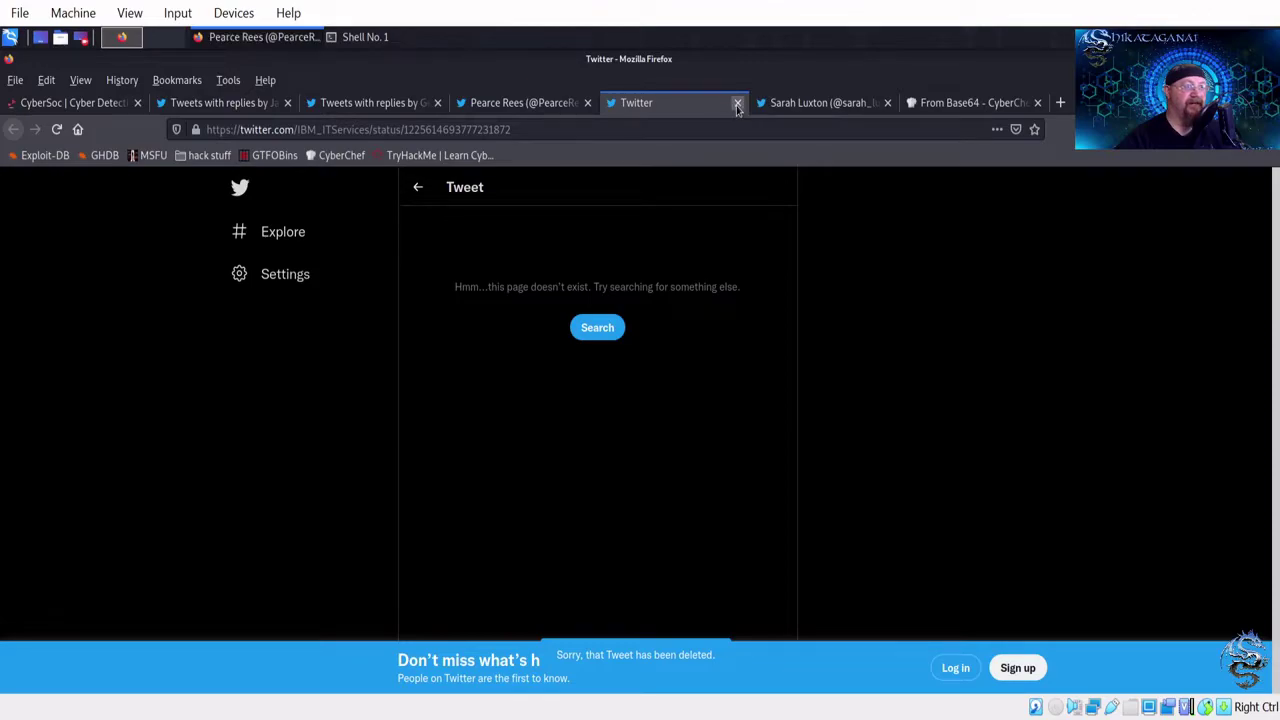
{"action": "left_click", "coordinate": [737, 104]}
{"action": "scroll", "coordinate": [363, 420], "scroll_direction": "down", "scroll_amount": 3}
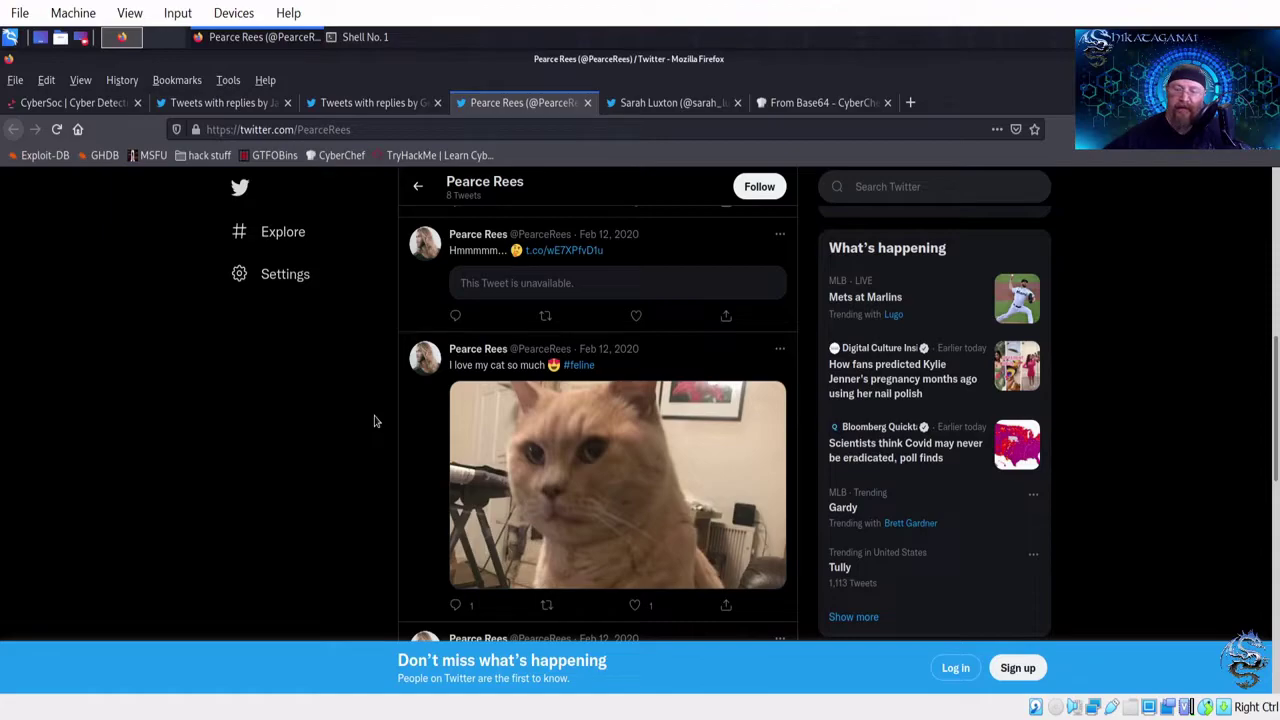
{"action": "left_click", "coordinate": [519, 497]}
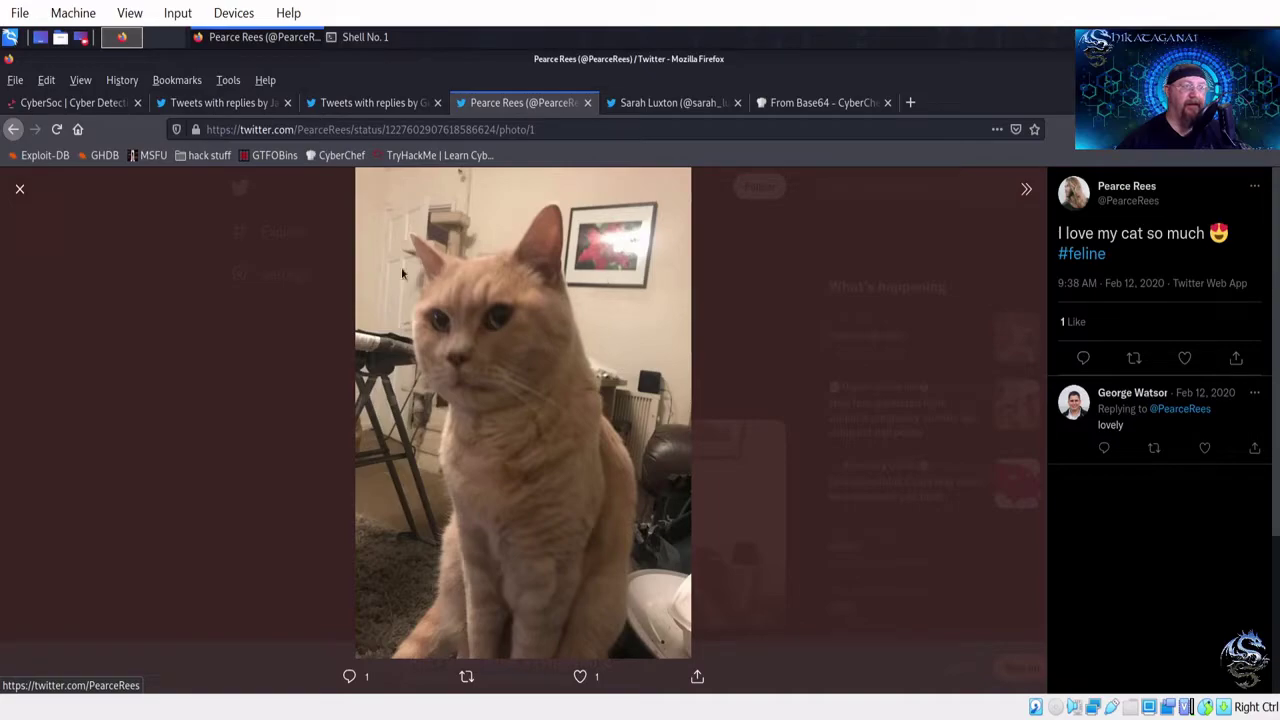
{"action": "left_click", "coordinate": [19, 188]}
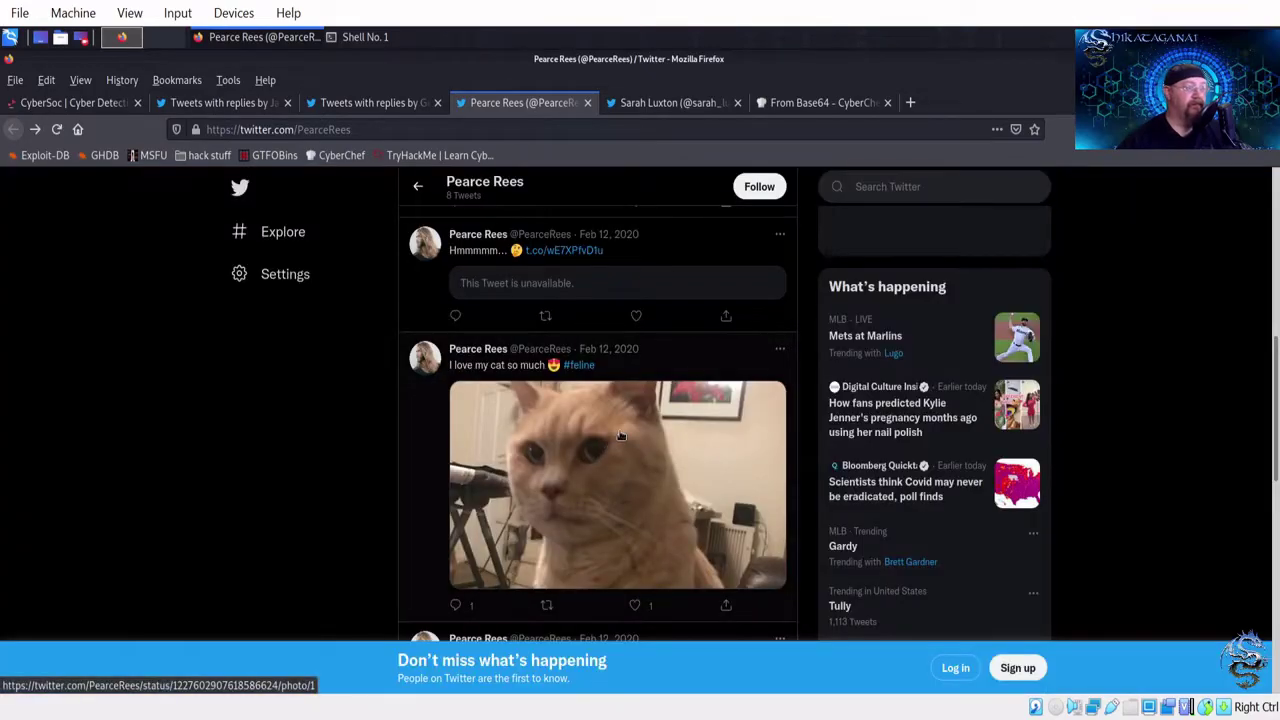
{"action": "scroll", "coordinate": [603, 434], "scroll_direction": "down", "scroll_amount": 5}
{"action": "scroll", "coordinate": [620, 432], "scroll_direction": "down", "scroll_amount": 1}
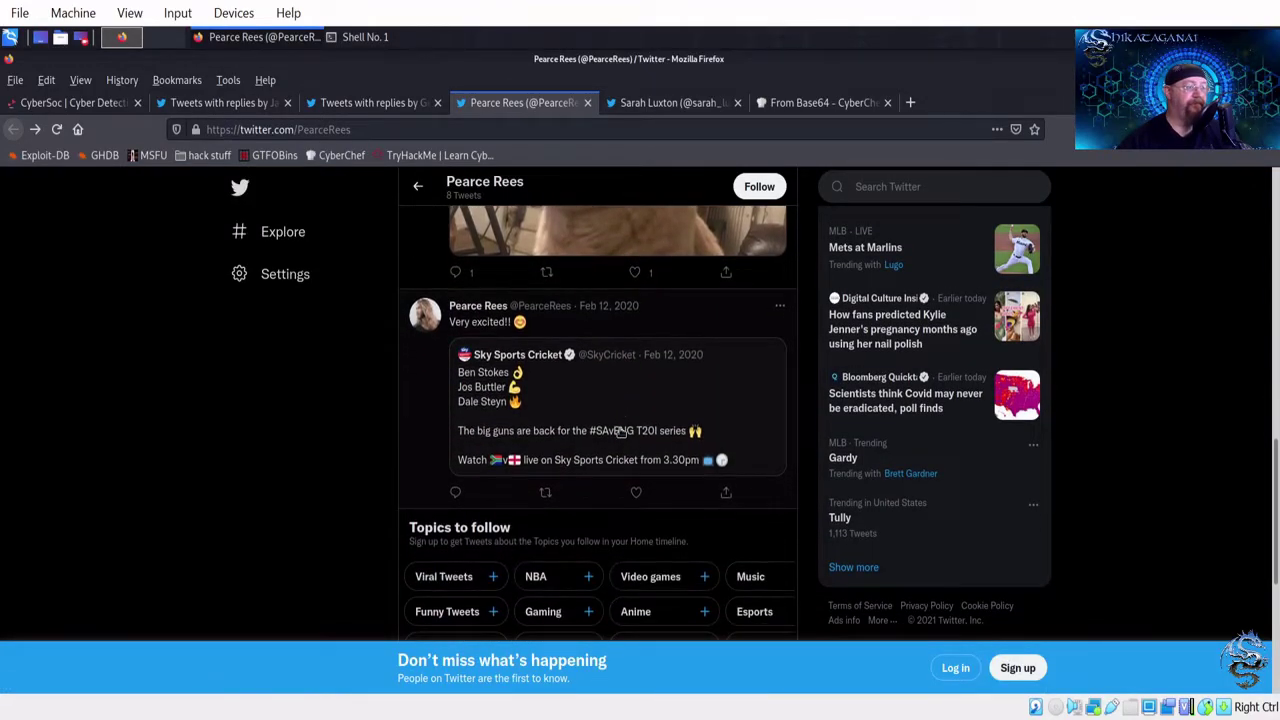
{"action": "scroll", "coordinate": [620, 432], "scroll_direction": "down", "scroll_amount": 4}
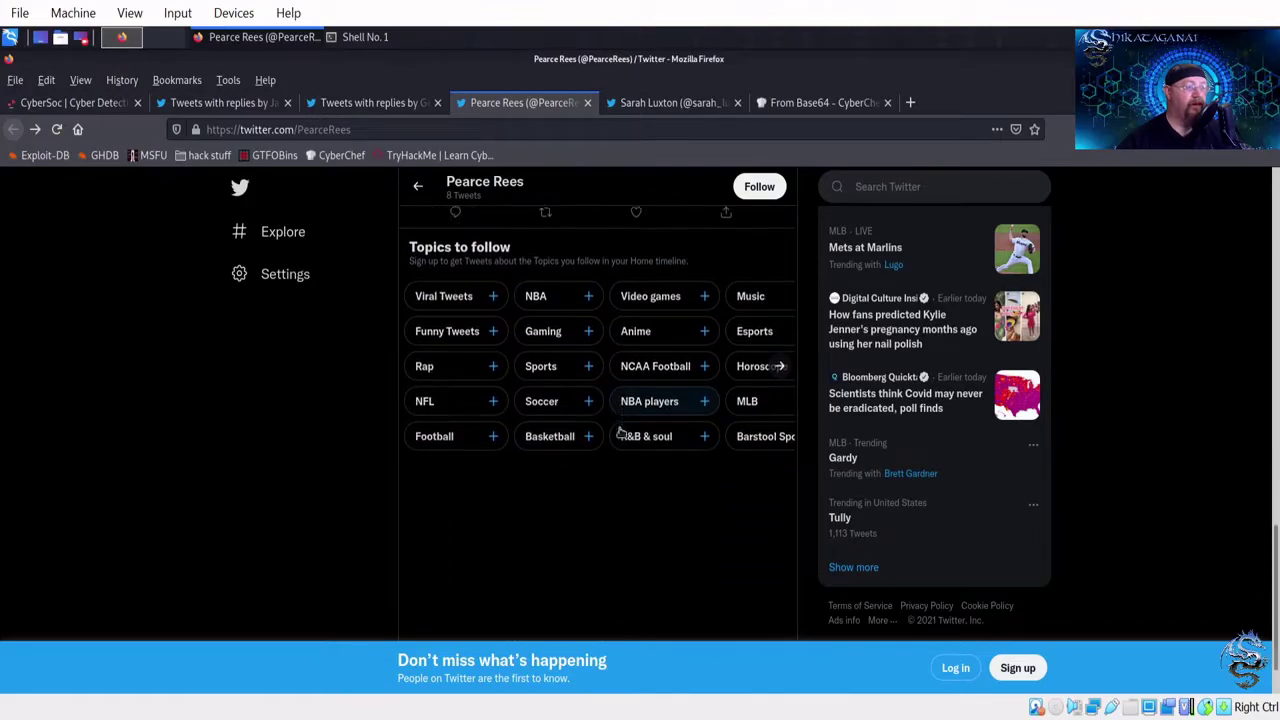
{"action": "scroll", "coordinate": [619, 432], "scroll_direction": "up", "scroll_amount": 3}
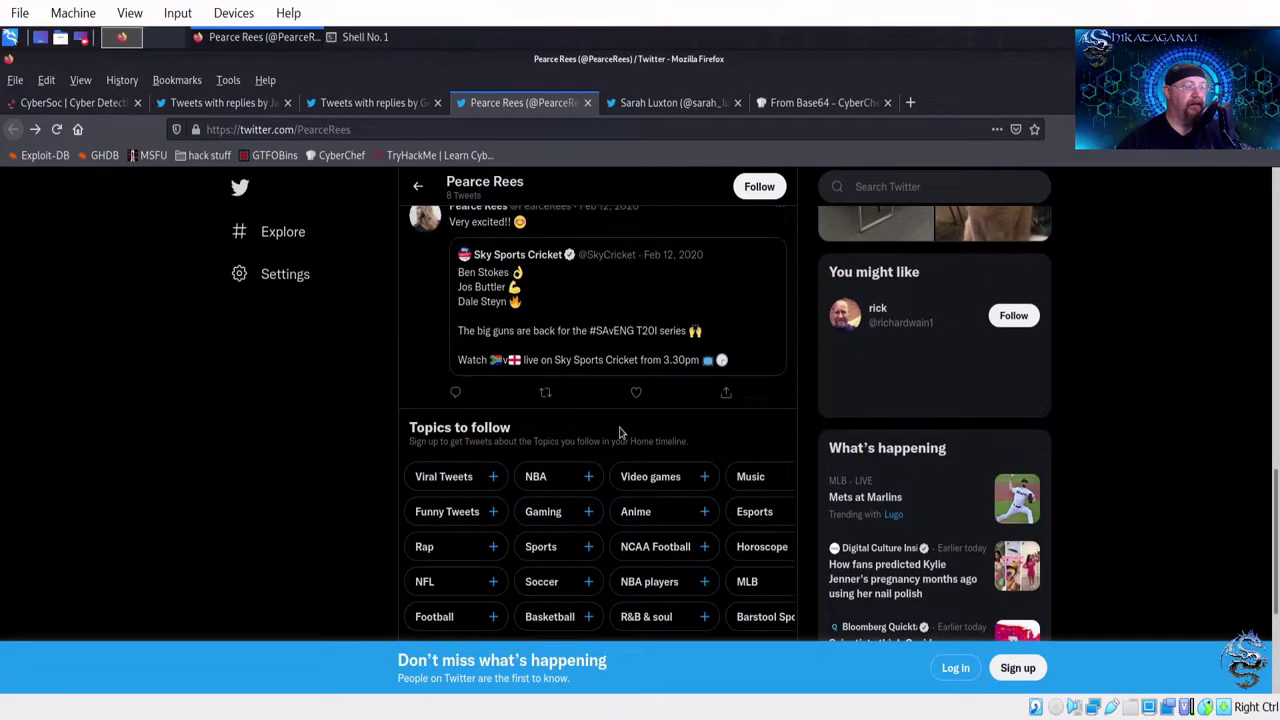
{"action": "scroll", "coordinate": [620, 432], "scroll_direction": "up", "scroll_amount": 3}
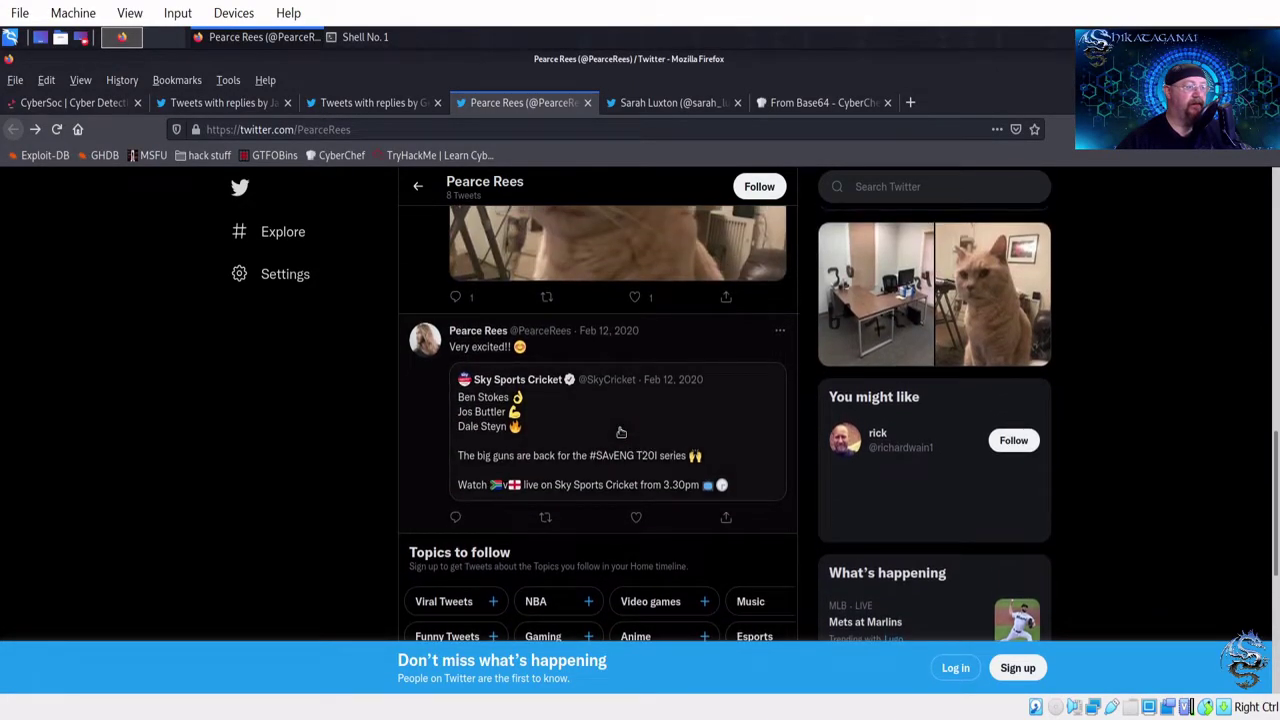
{"action": "scroll", "coordinate": [620, 432], "scroll_direction": "up", "scroll_amount": 3}
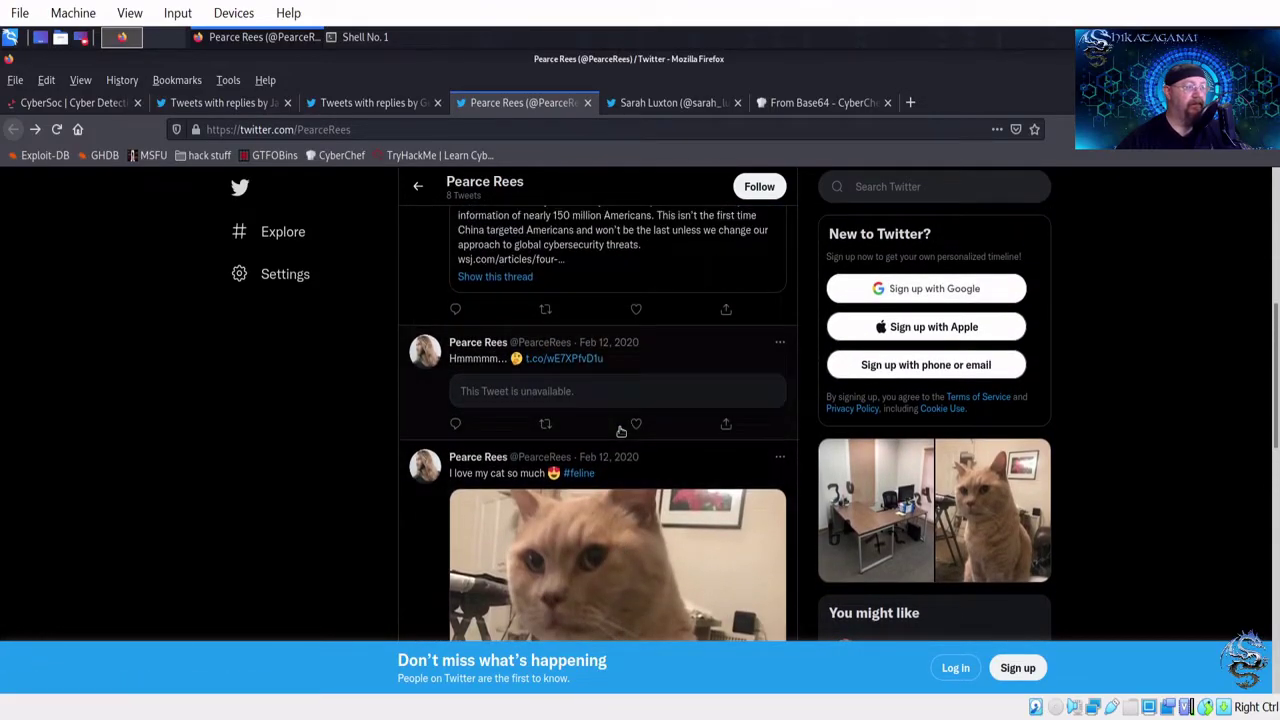
{"action": "scroll", "coordinate": [620, 432], "scroll_direction": "up", "scroll_amount": 2}
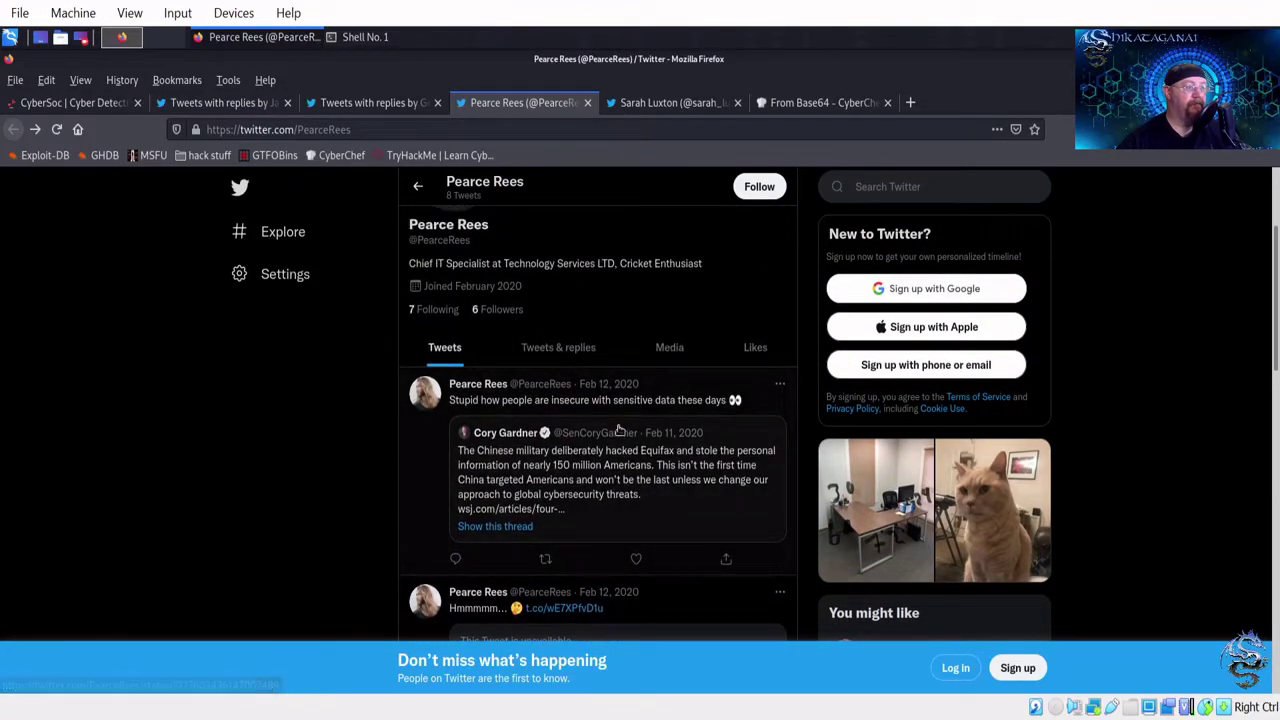
{"action": "scroll", "coordinate": [620, 430], "scroll_direction": "up", "scroll_amount": 1}
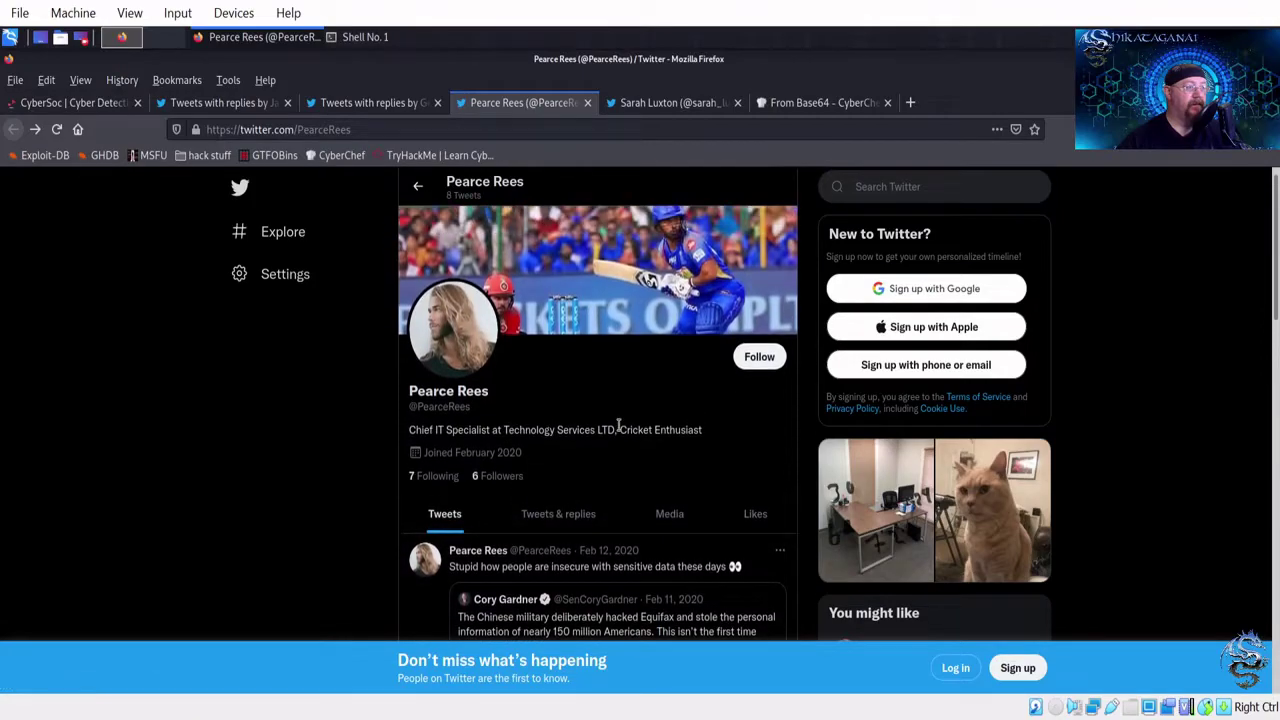
{"action": "left_click", "coordinate": [560, 471]}
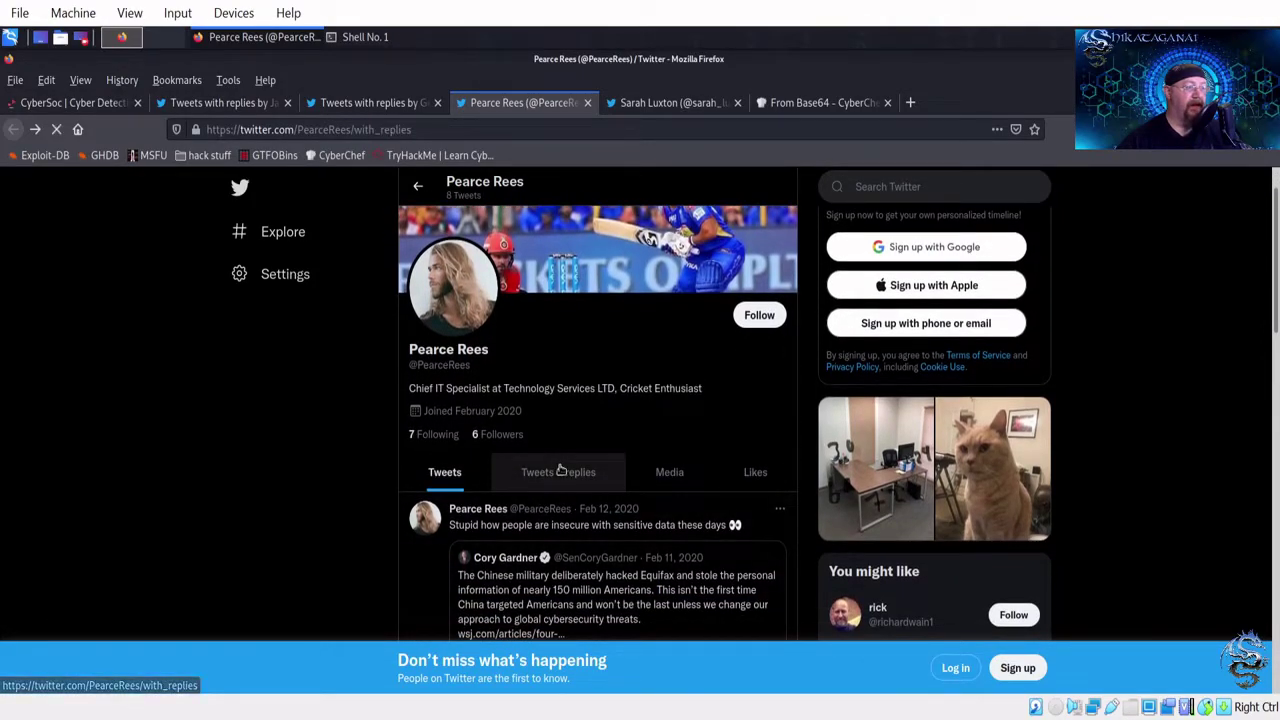
{"action": "scroll", "coordinate": [662, 407], "scroll_direction": "down", "scroll_amount": 2}
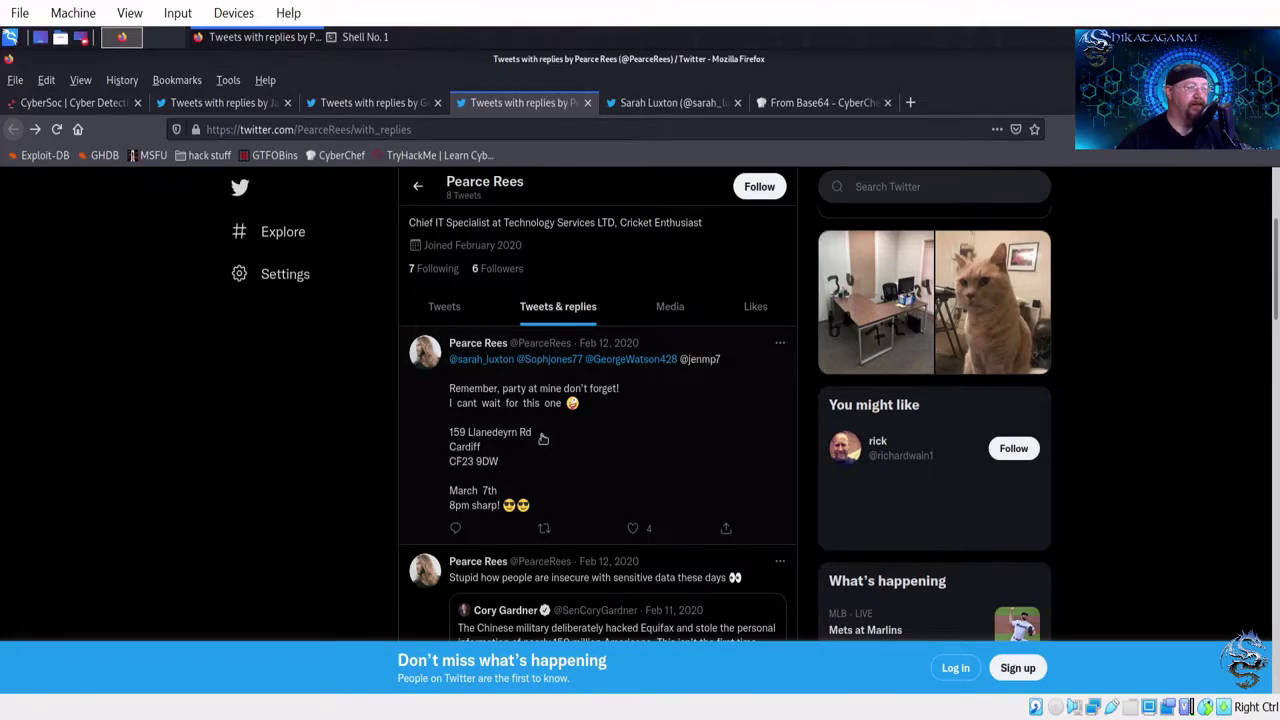
{"action": "scroll", "coordinate": [543, 438], "scroll_direction": "down", "scroll_amount": 1}
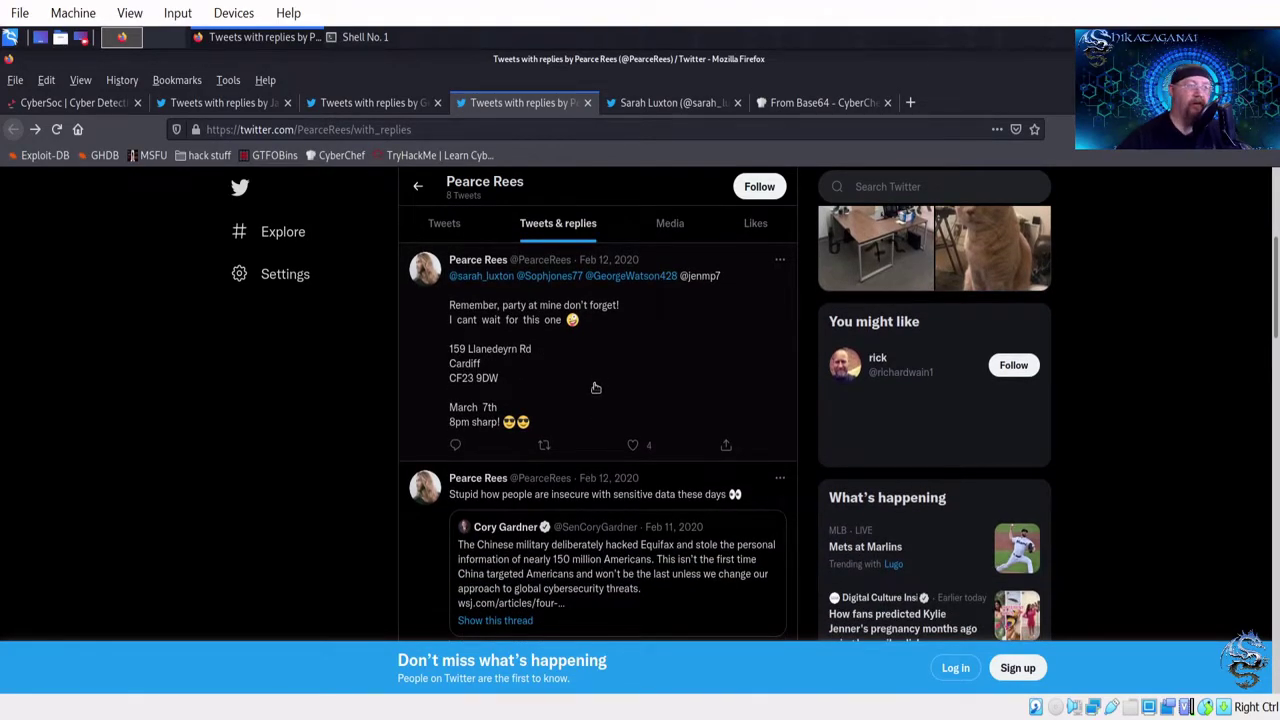
{"action": "scroll", "coordinate": [594, 390], "scroll_direction": "up", "scroll_amount": 1}
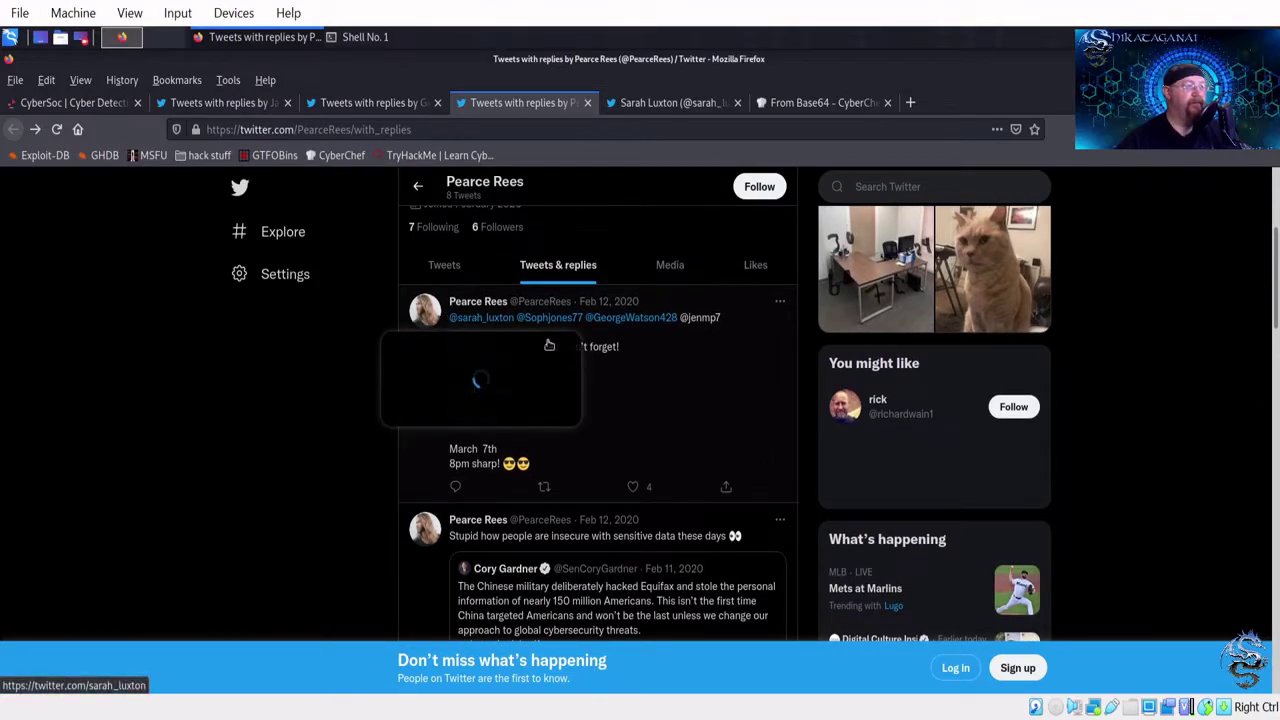
{"action": "mouse_move", "coordinate": [545, 318]}
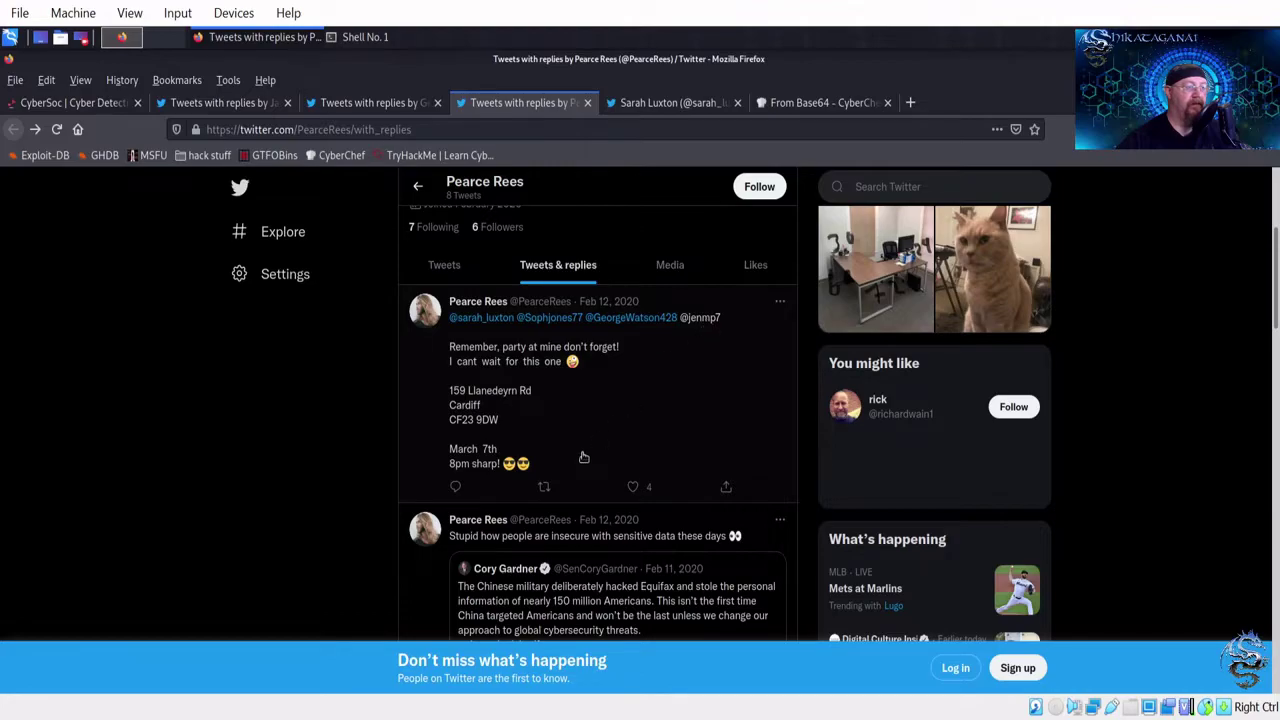
{"action": "scroll", "coordinate": [583, 454], "scroll_direction": "down", "scroll_amount": 3}
{"action": "mouse_move", "coordinate": [581, 441]}
{"action": "scroll", "coordinate": [581, 441], "scroll_direction": "down", "scroll_amount": 3}
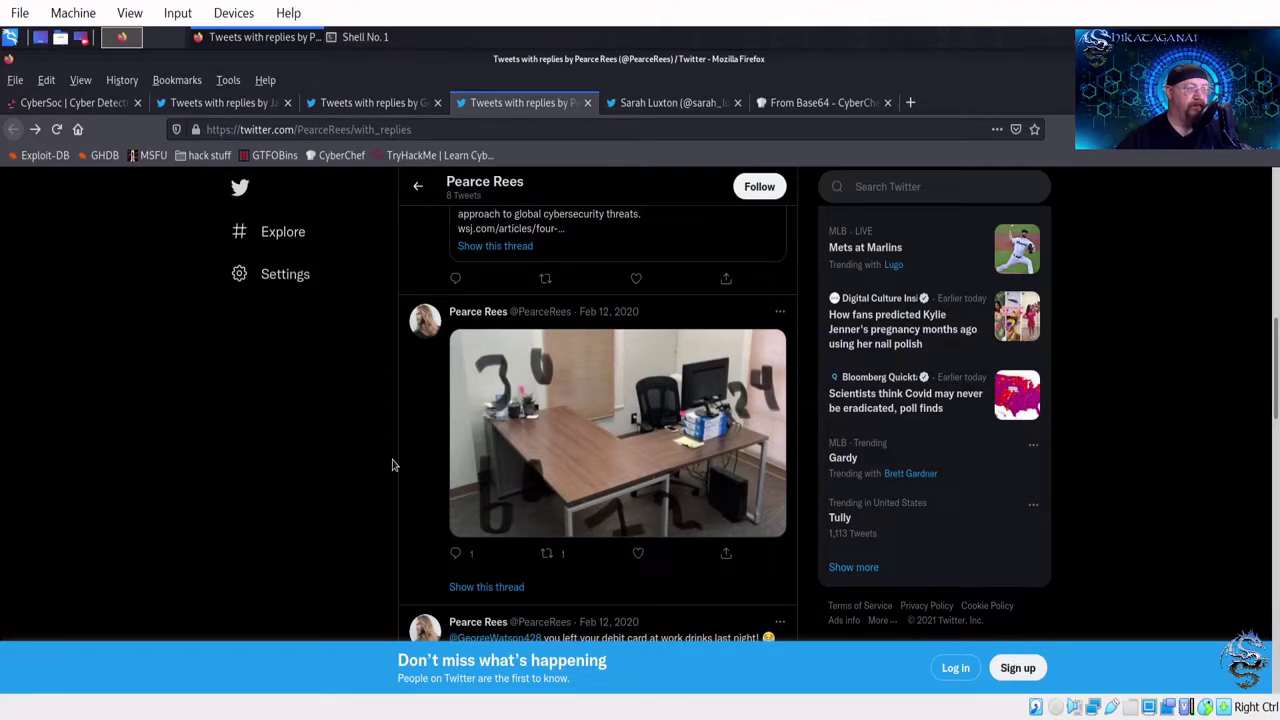
Enlarge the office desk photo, then switch to the CTF's proppedup challenge
{"action": "left_click", "coordinate": [538, 527]}
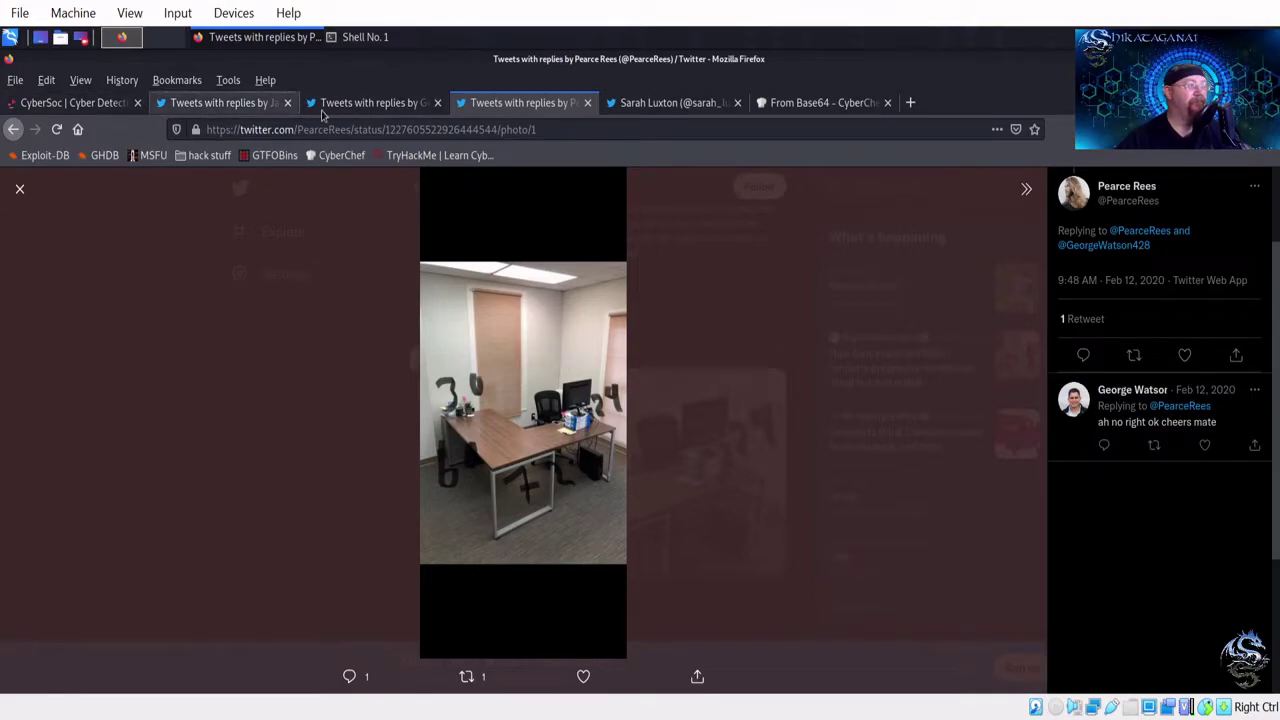
{"action": "left_click", "coordinate": [88, 103]}
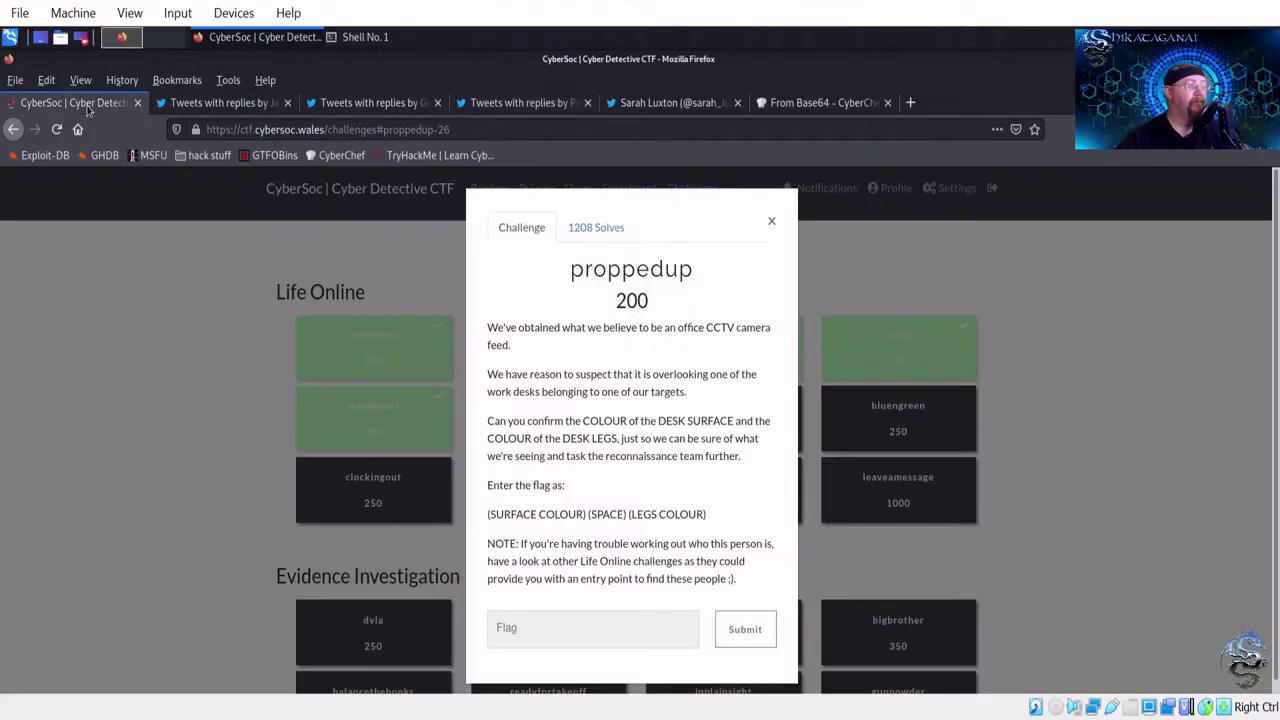
Try 'brown white' as the proppedup flag
{"action": "left_click", "coordinate": [568, 632]}
{"action": "type", "text": "brown an"}
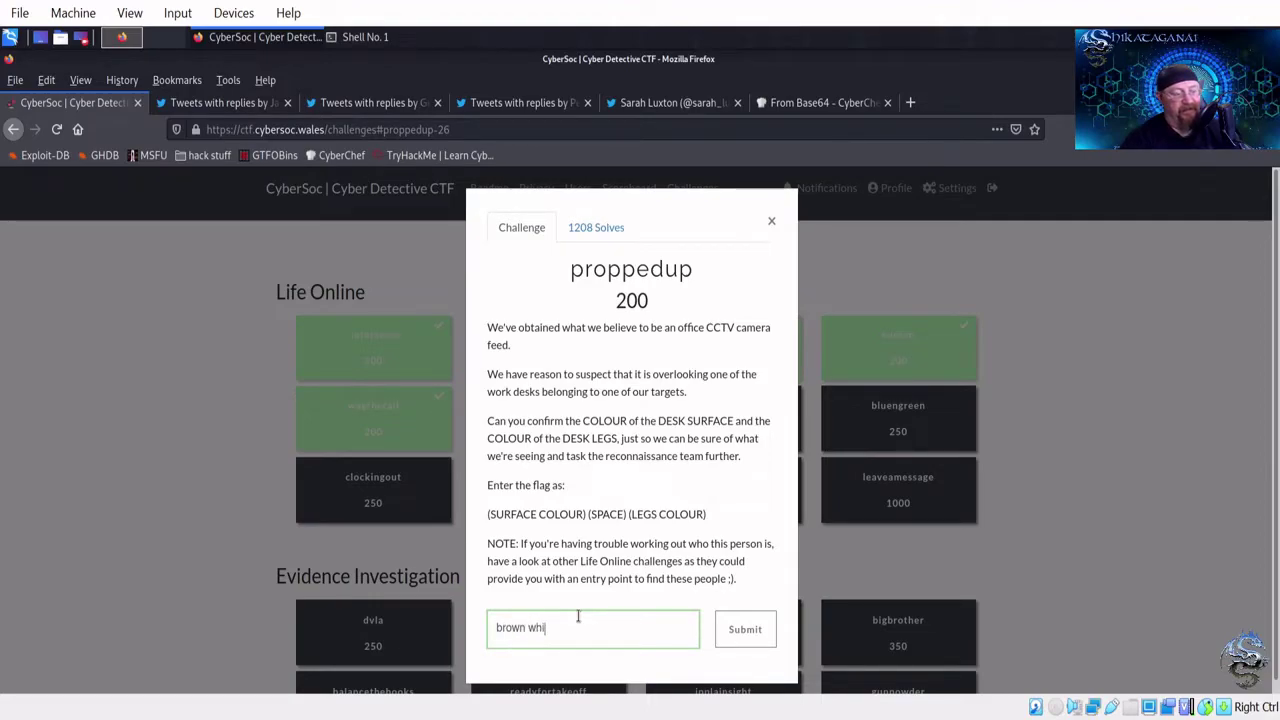
{"action": "key", "text": "Return"}
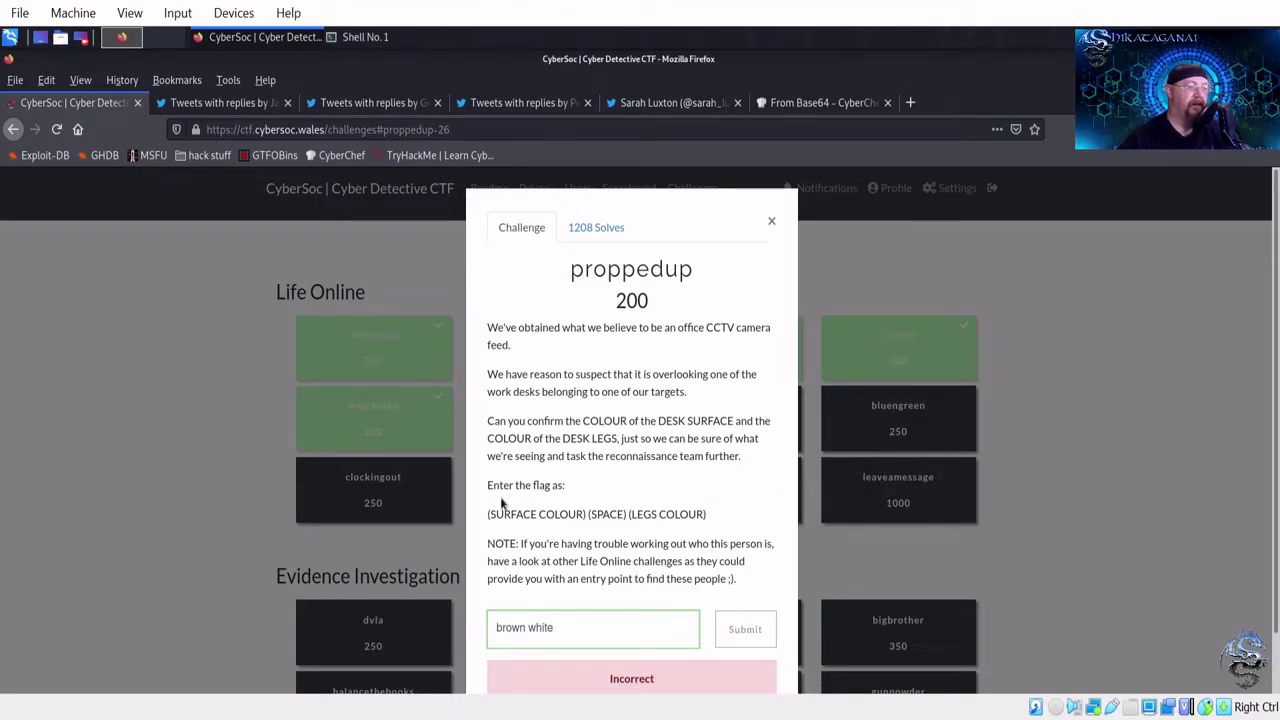
{"action": "scroll", "coordinate": [503, 503], "scroll_direction": "down", "scroll_amount": 1}
{"action": "scroll", "coordinate": [510, 487], "scroll_direction": "up", "scroll_amount": 1}
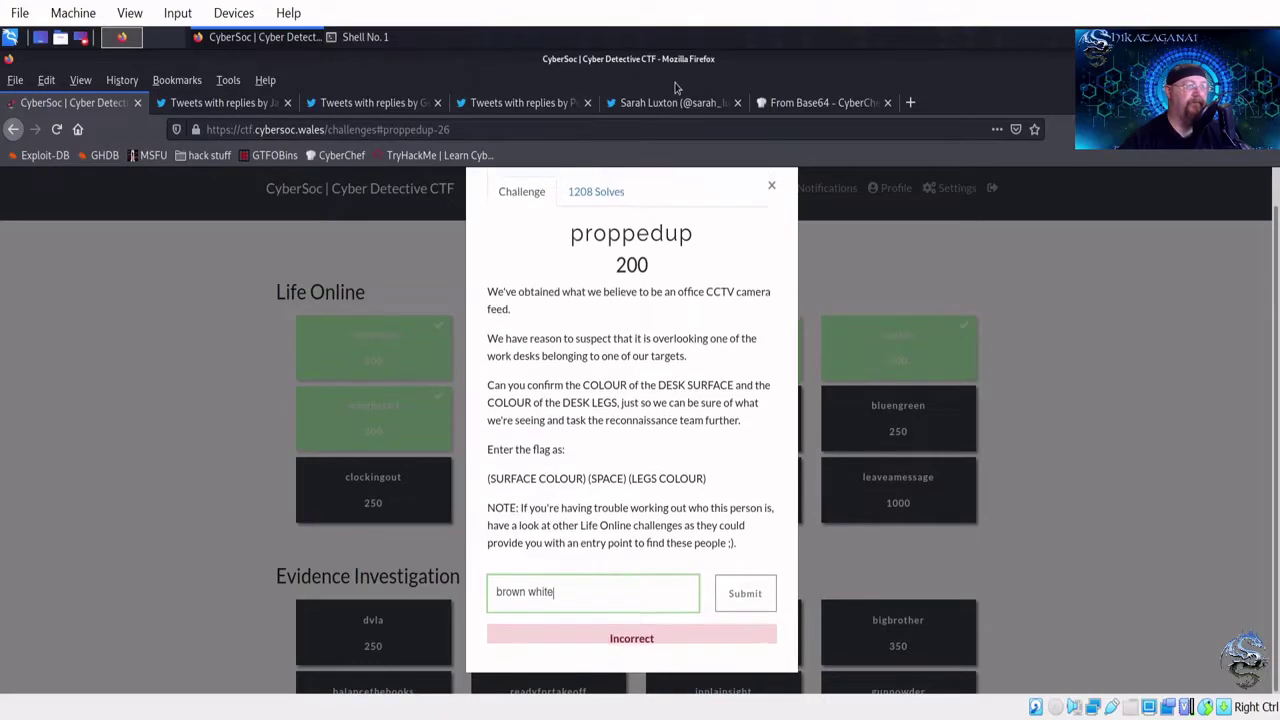
Recheck the desk photo, submit 'brown grey' as the flag and close the solved challenge
{"action": "left_click", "coordinate": [668, 103]}
{"action": "left_click", "coordinate": [525, 108]}
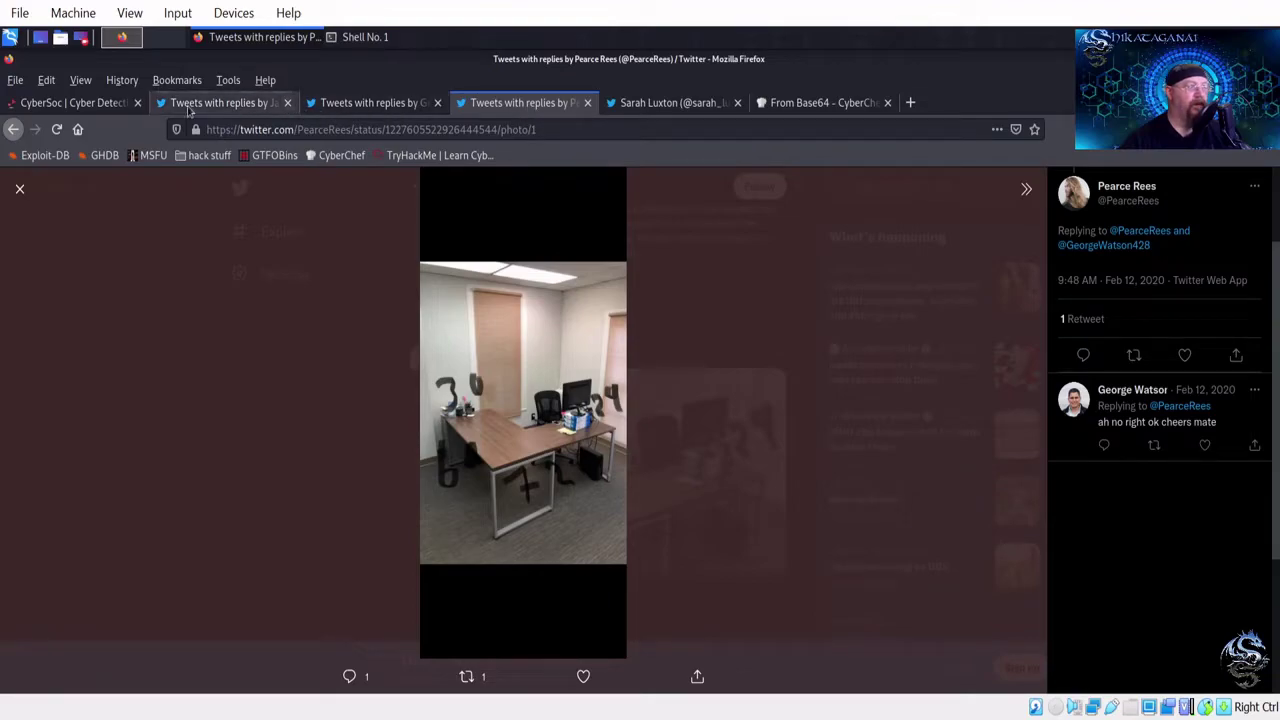
{"action": "left_click", "coordinate": [72, 103]}
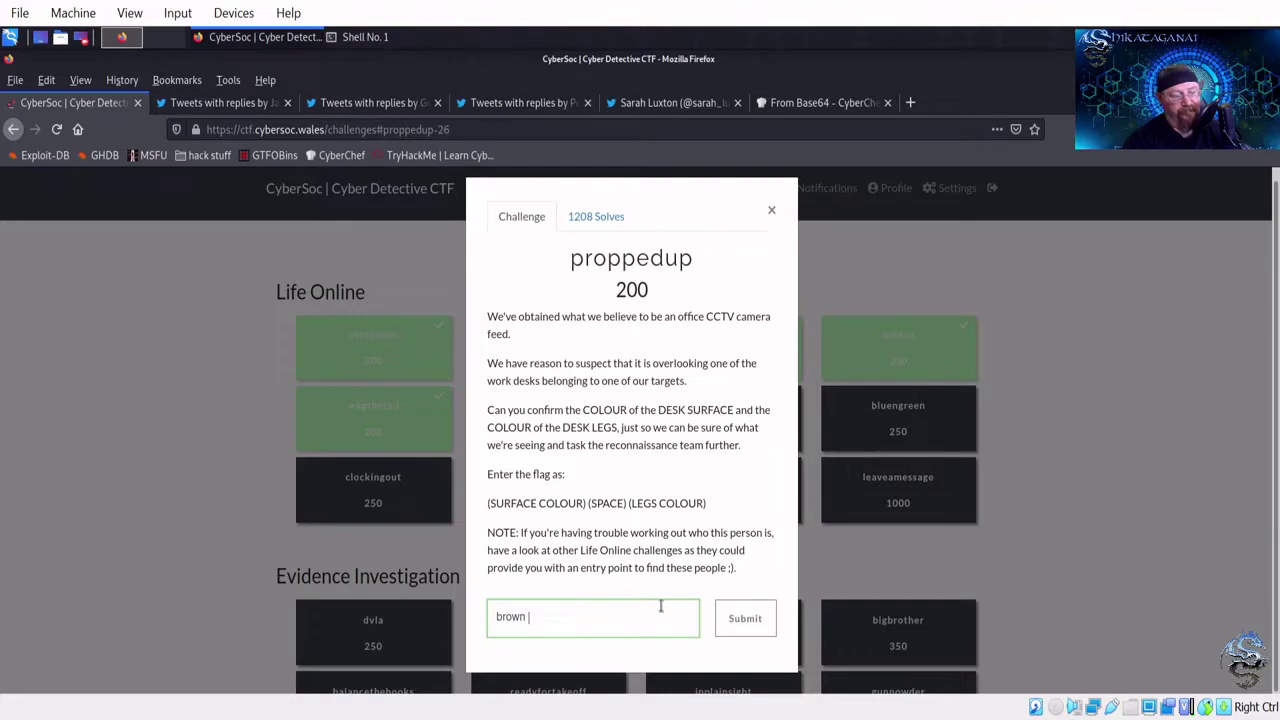
{"action": "left_click", "coordinate": [742, 618]}
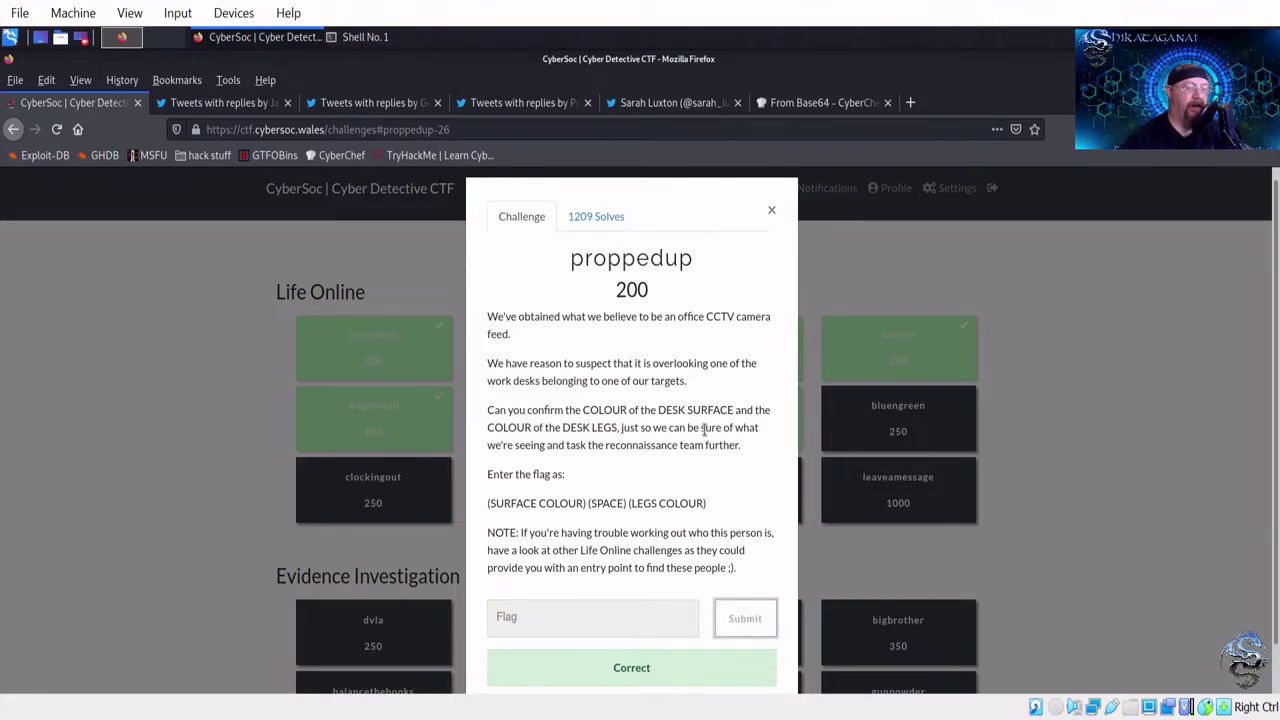
{"action": "left_click", "coordinate": [771, 210]}
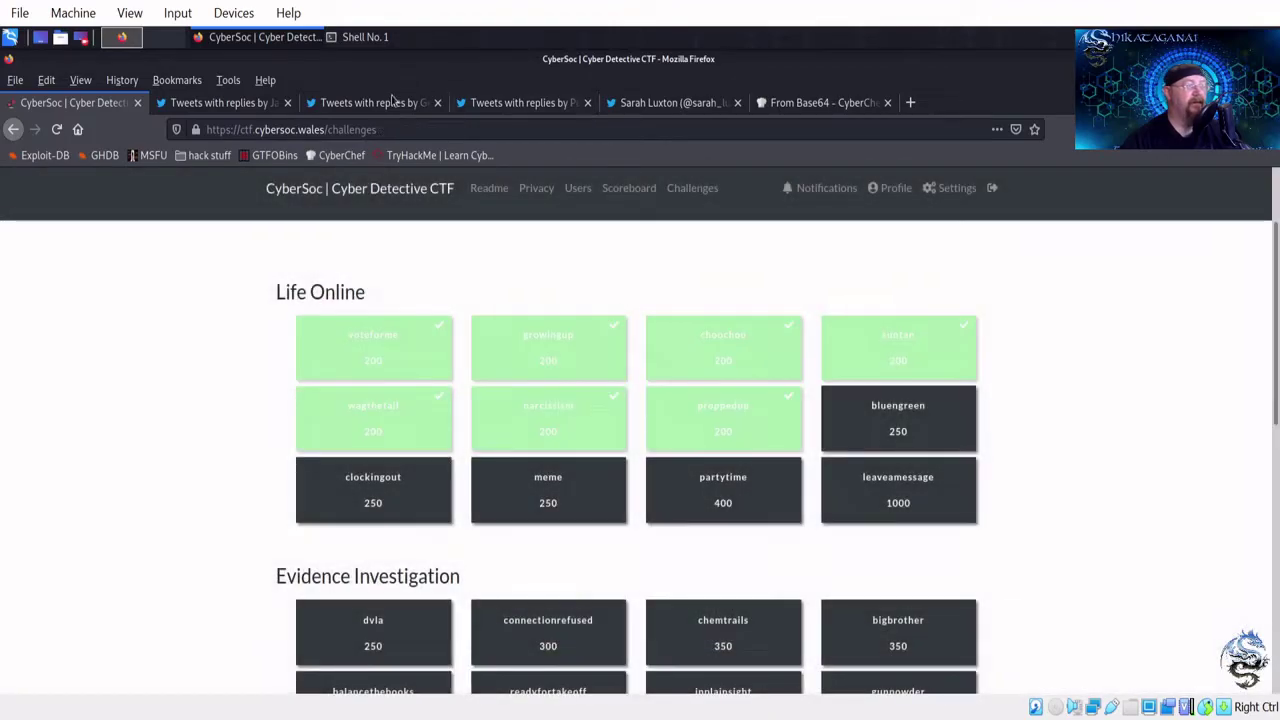
Close the enlarged desk photo on Twitter and return to the CTF challenges page
{"action": "left_click", "coordinate": [519, 104]}
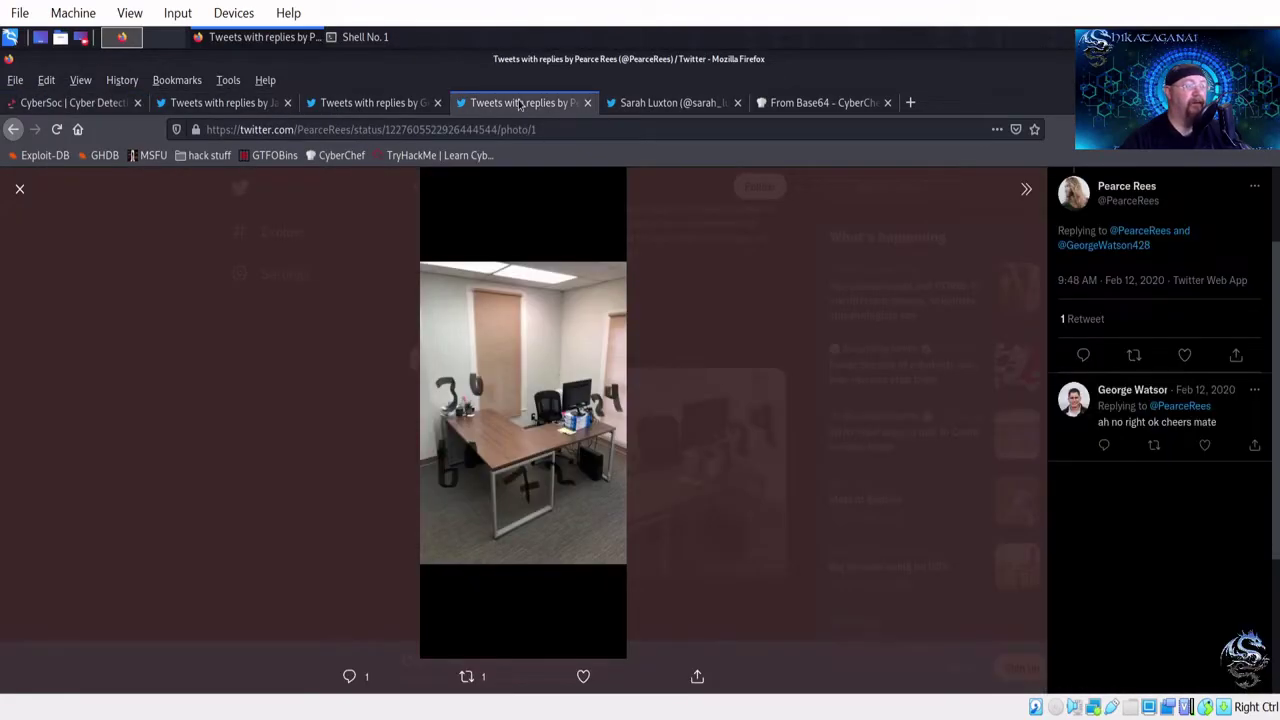
{"action": "left_click", "coordinate": [19, 188]}
{"action": "scroll", "coordinate": [452, 467], "scroll_direction": "up", "scroll_amount": 2}
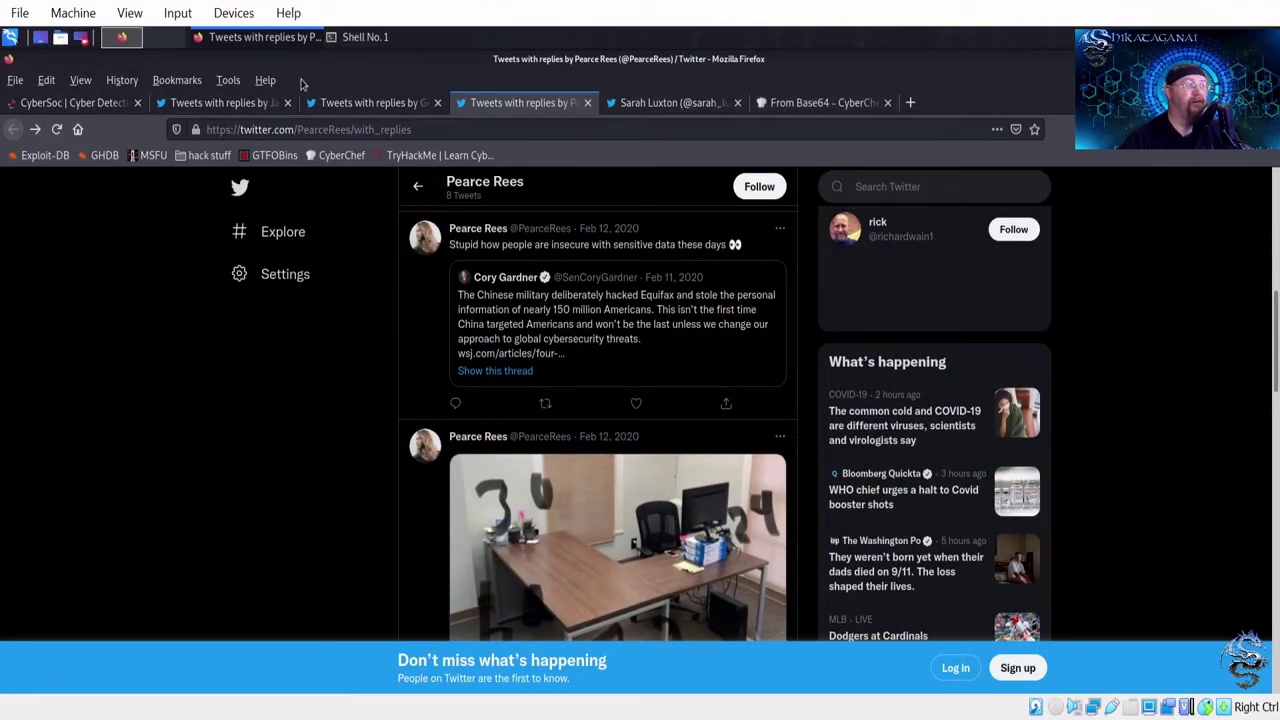
{"action": "left_click", "coordinate": [55, 104]}
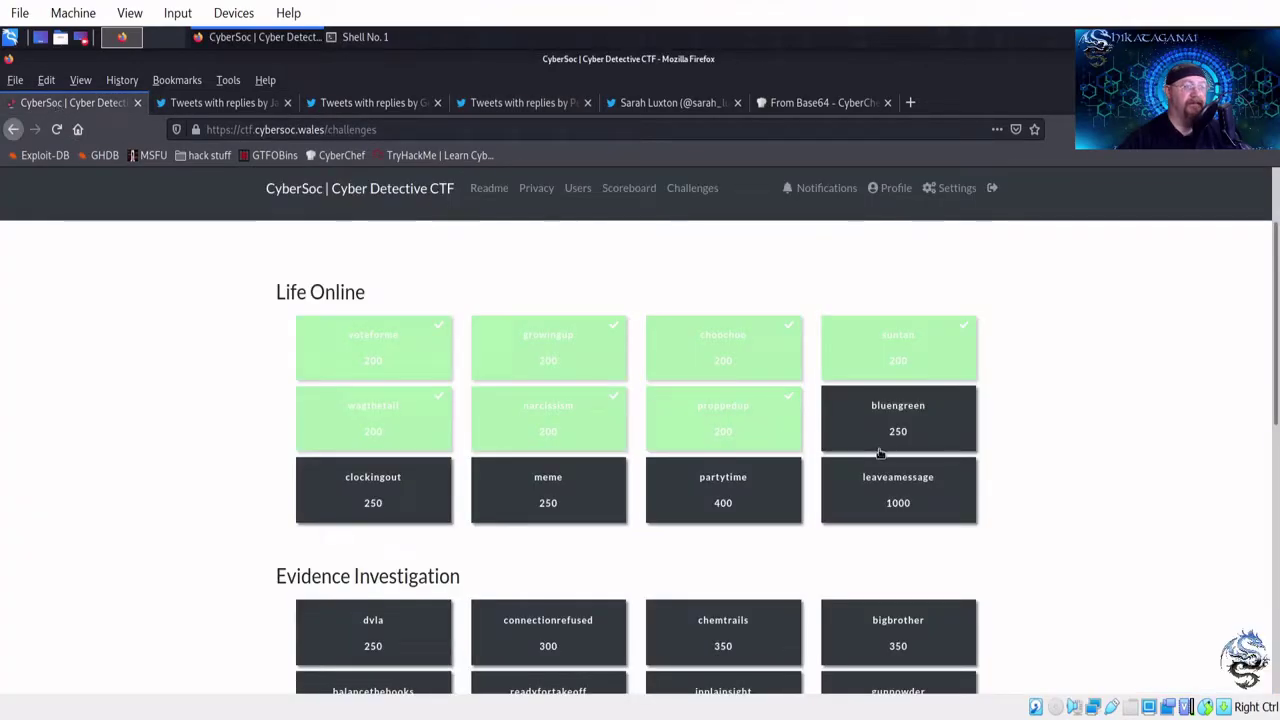
{"action": "left_click", "coordinate": [915, 420]}
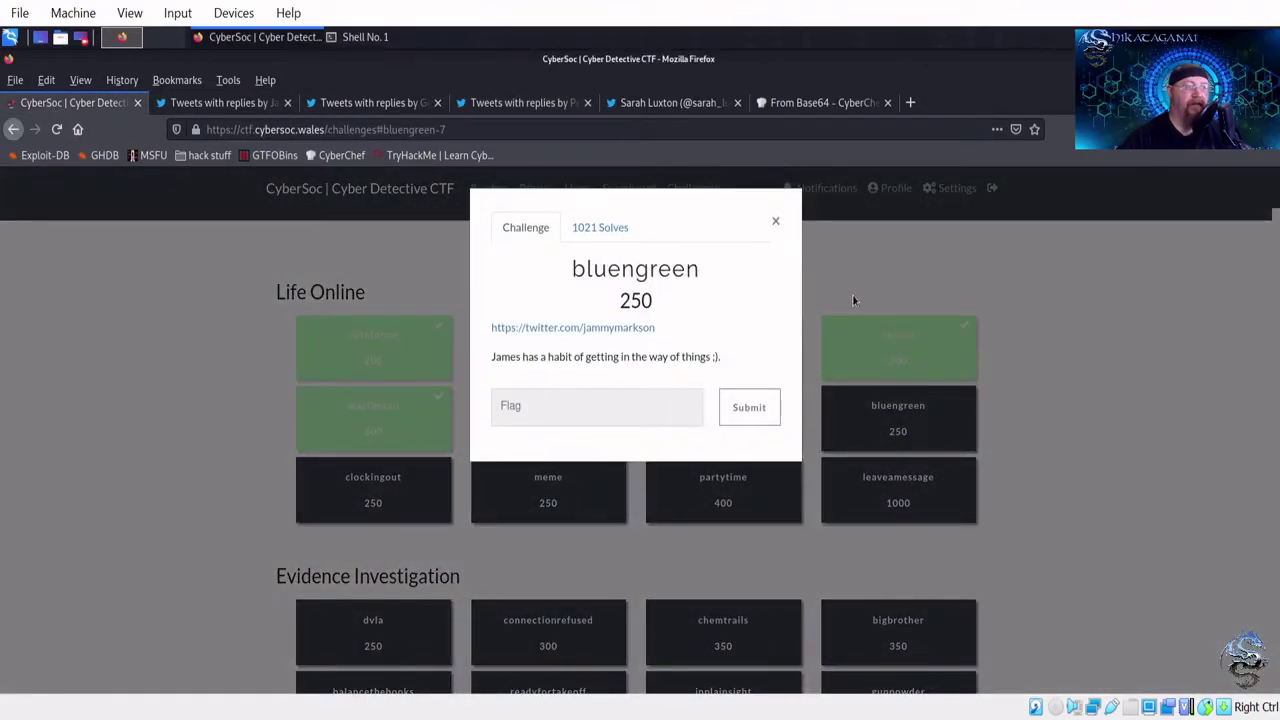
{"action": "left_click_drag", "start_coordinate": [575, 268], "coordinate": [700, 284]}
{"action": "left_click", "coordinate": [712, 318]}
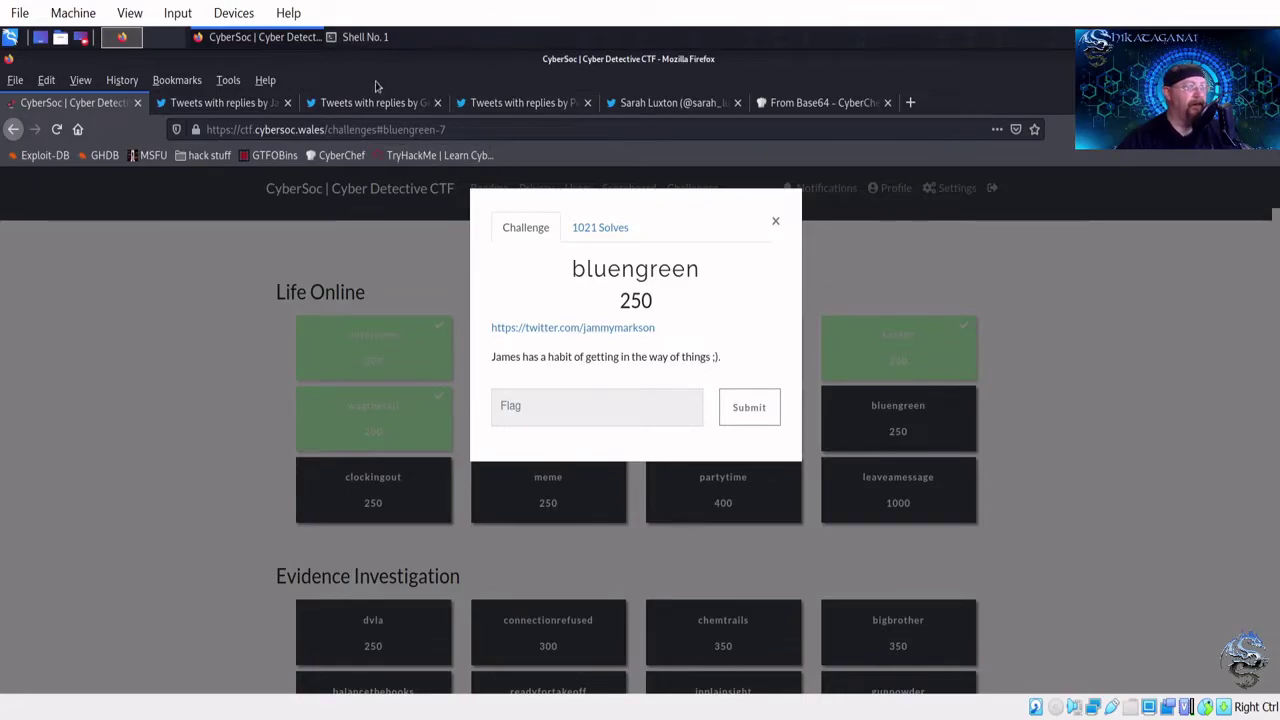
{"action": "left_click", "coordinate": [228, 103]}
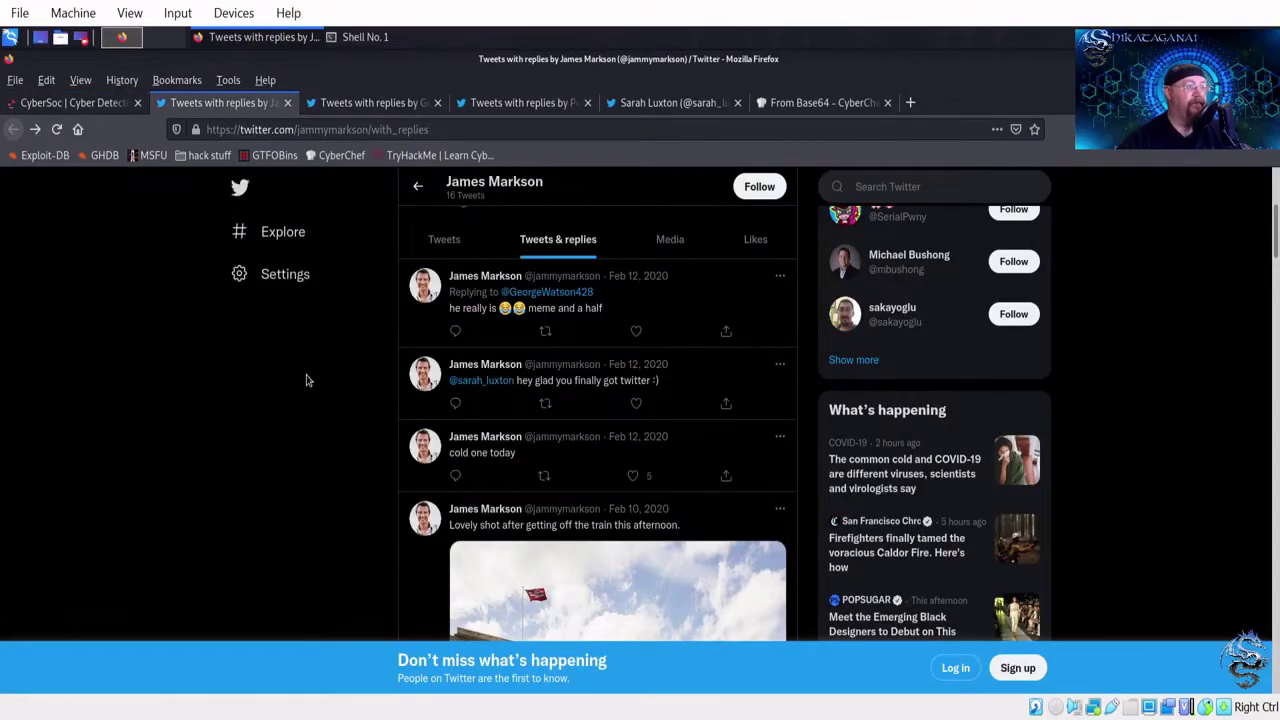
{"action": "scroll", "coordinate": [299, 380], "scroll_direction": "up", "scroll_amount": 3}
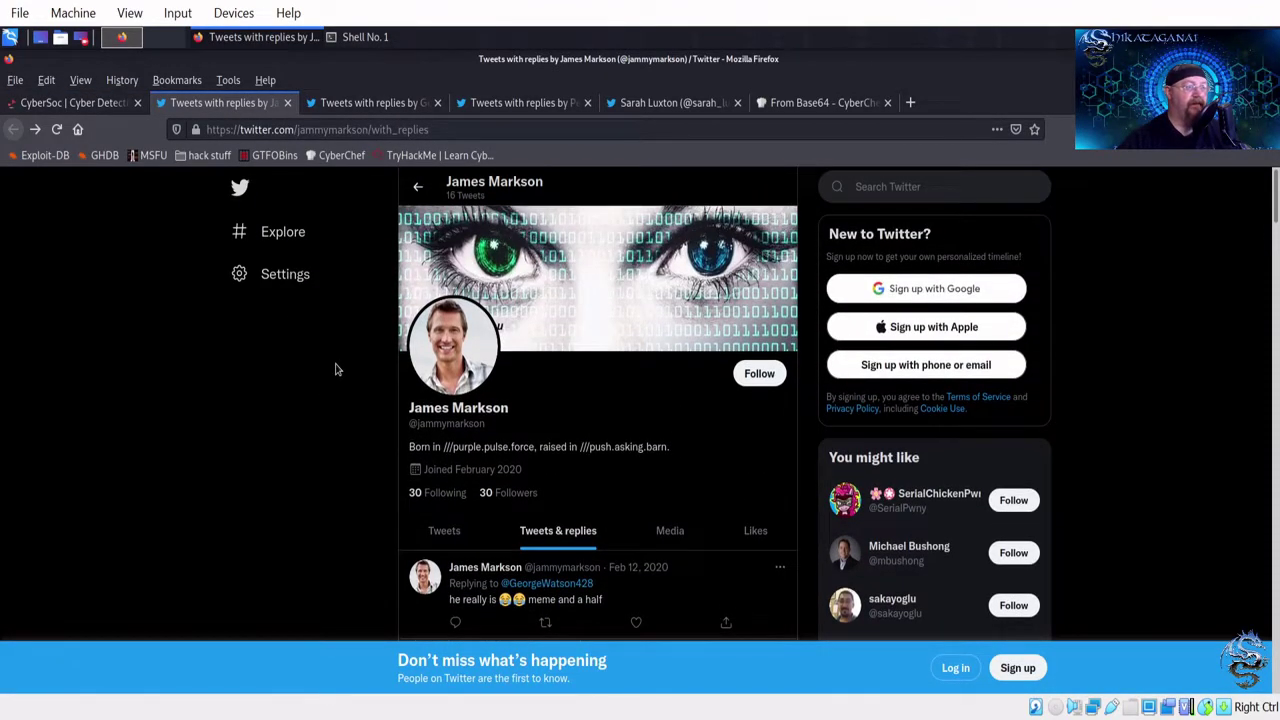
{"action": "scroll", "coordinate": [340, 362], "scroll_direction": "down", "scroll_amount": 1}
{"action": "scroll", "coordinate": [342, 363], "scroll_direction": "up", "scroll_amount": 1}
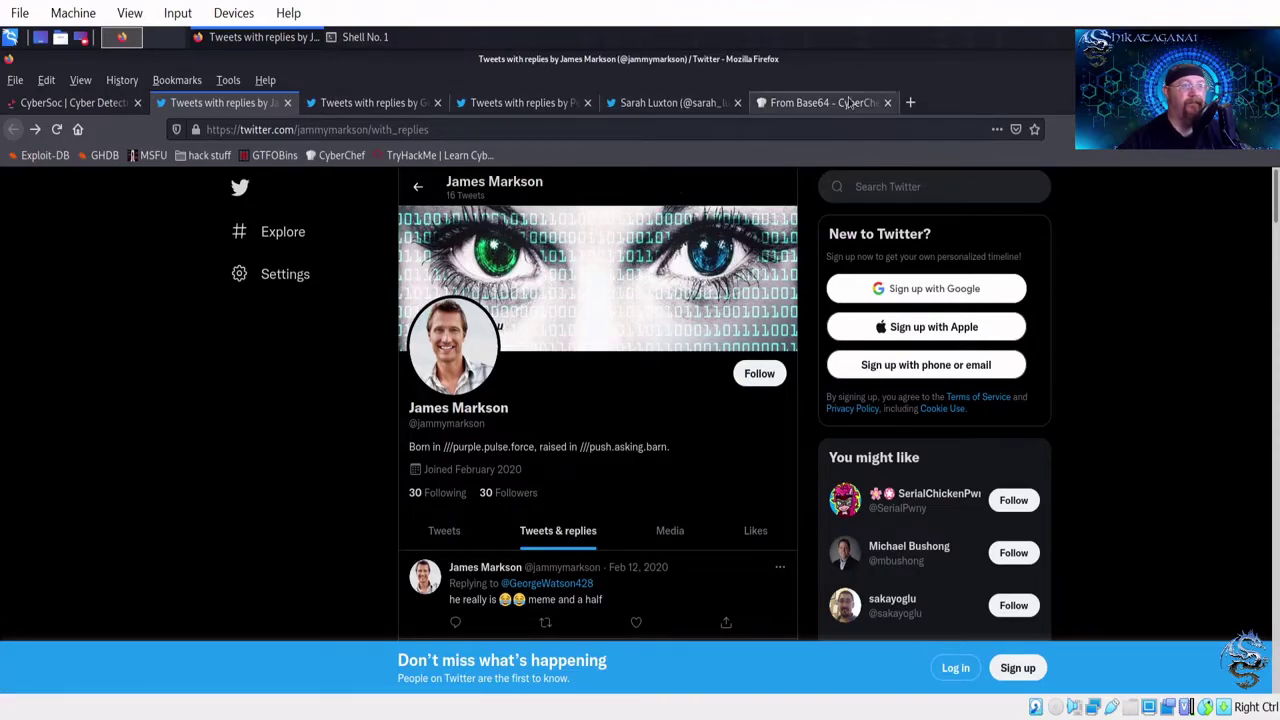
{"action": "left_click", "coordinate": [82, 103]}
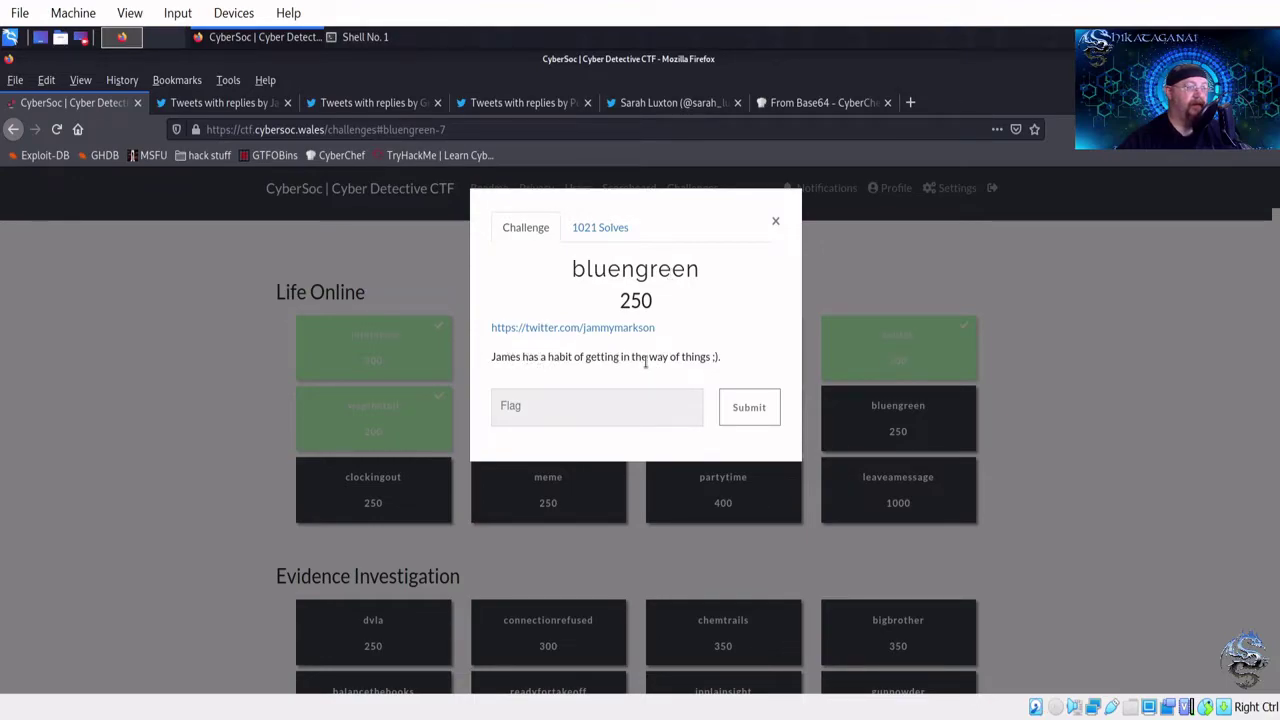
{"action": "left_click", "coordinate": [222, 103]}
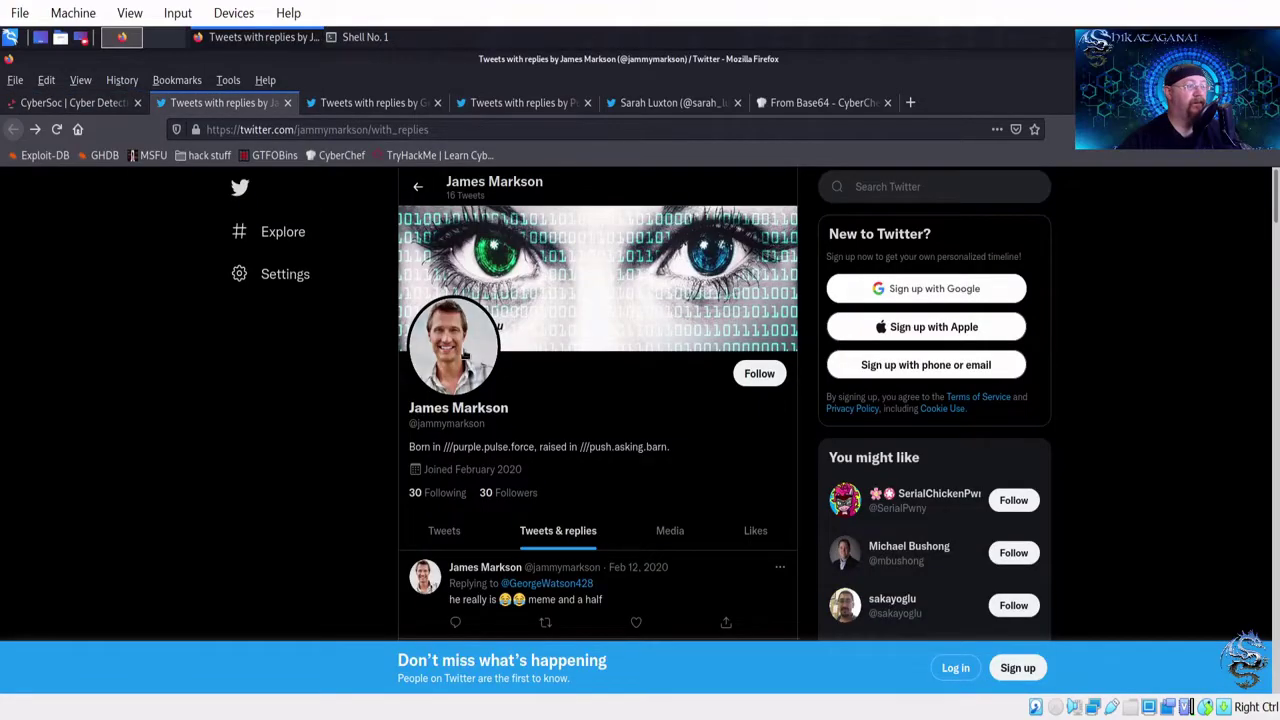
{"action": "scroll", "coordinate": [306, 437], "scroll_direction": "down", "scroll_amount": 2}
{"action": "scroll", "coordinate": [306, 437], "scroll_direction": "up", "scroll_amount": 2}
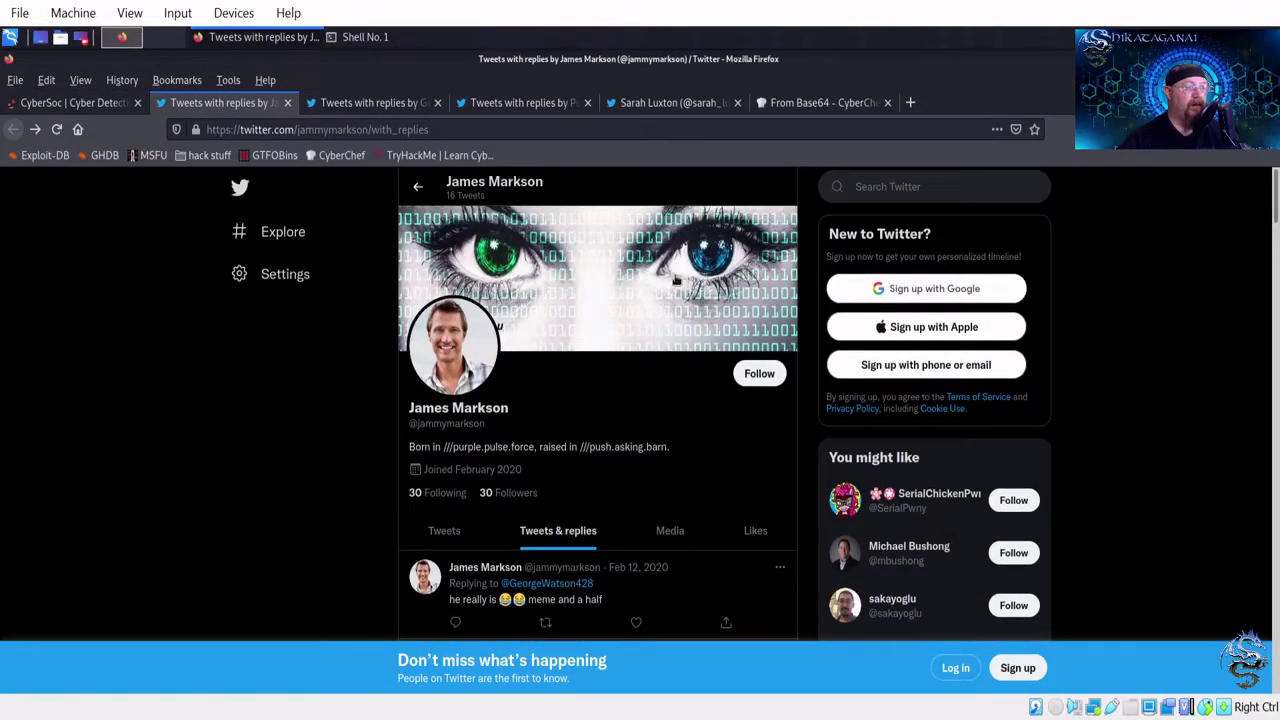
{"action": "left_click", "coordinate": [600, 264]}
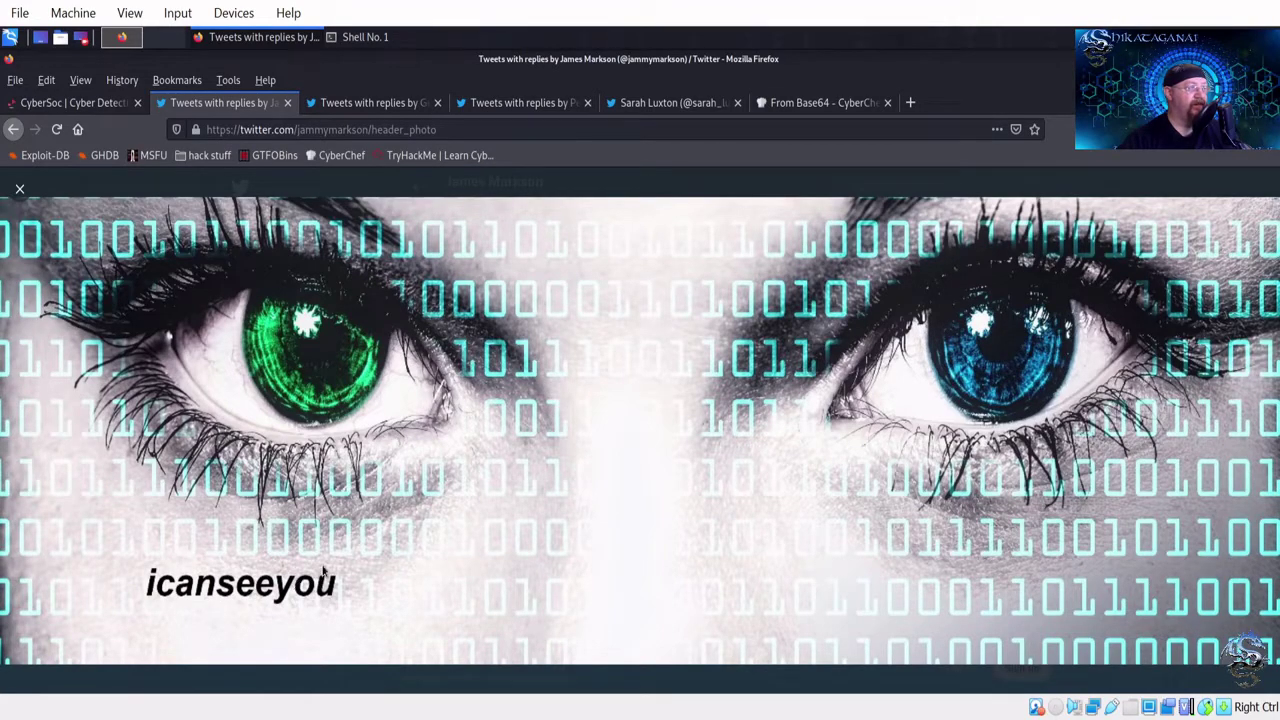
{"action": "left_click", "coordinate": [18, 191]}
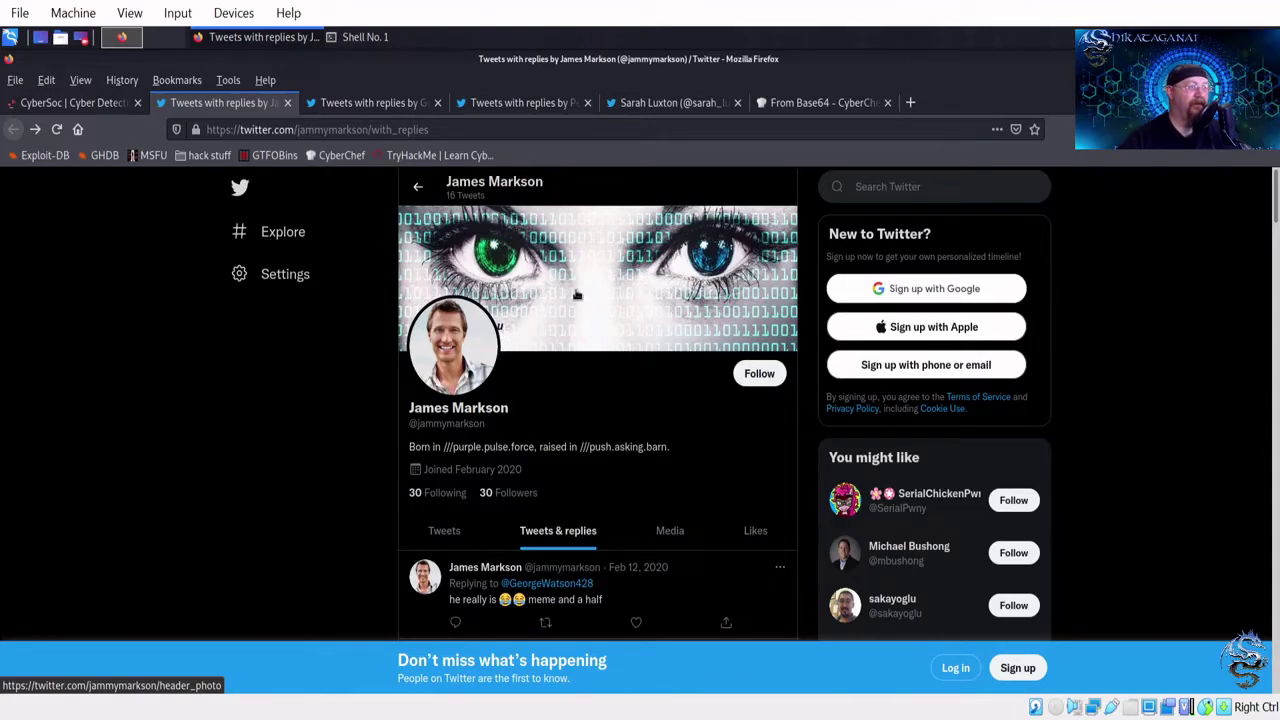
{"action": "left_click", "coordinate": [576, 295]}
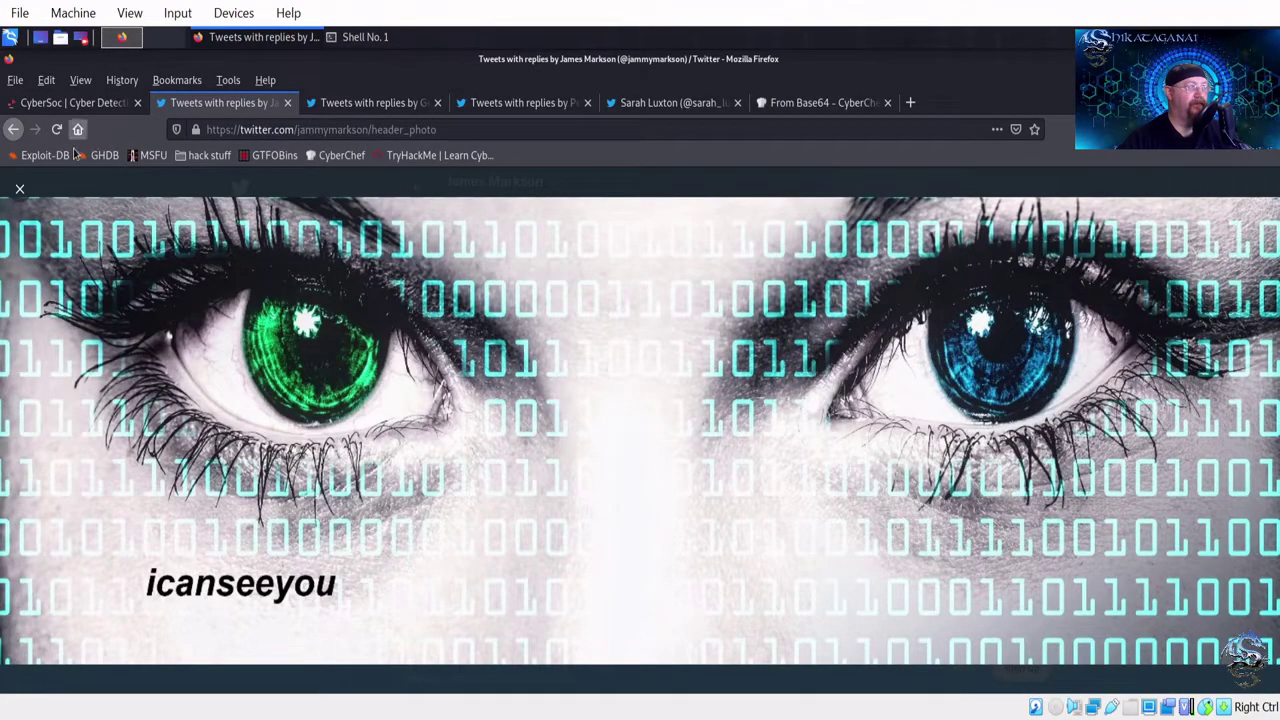
{"action": "left_click", "coordinate": [19, 188]}
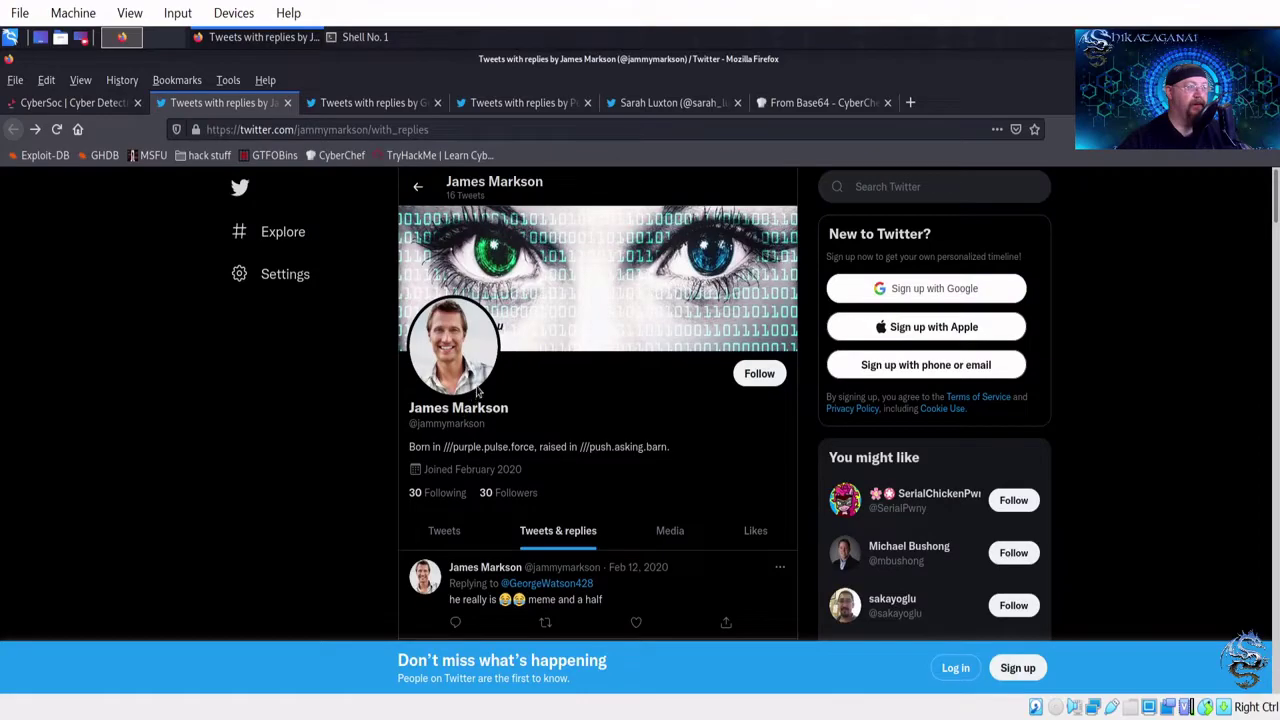
{"action": "left_click", "coordinate": [70, 102]}
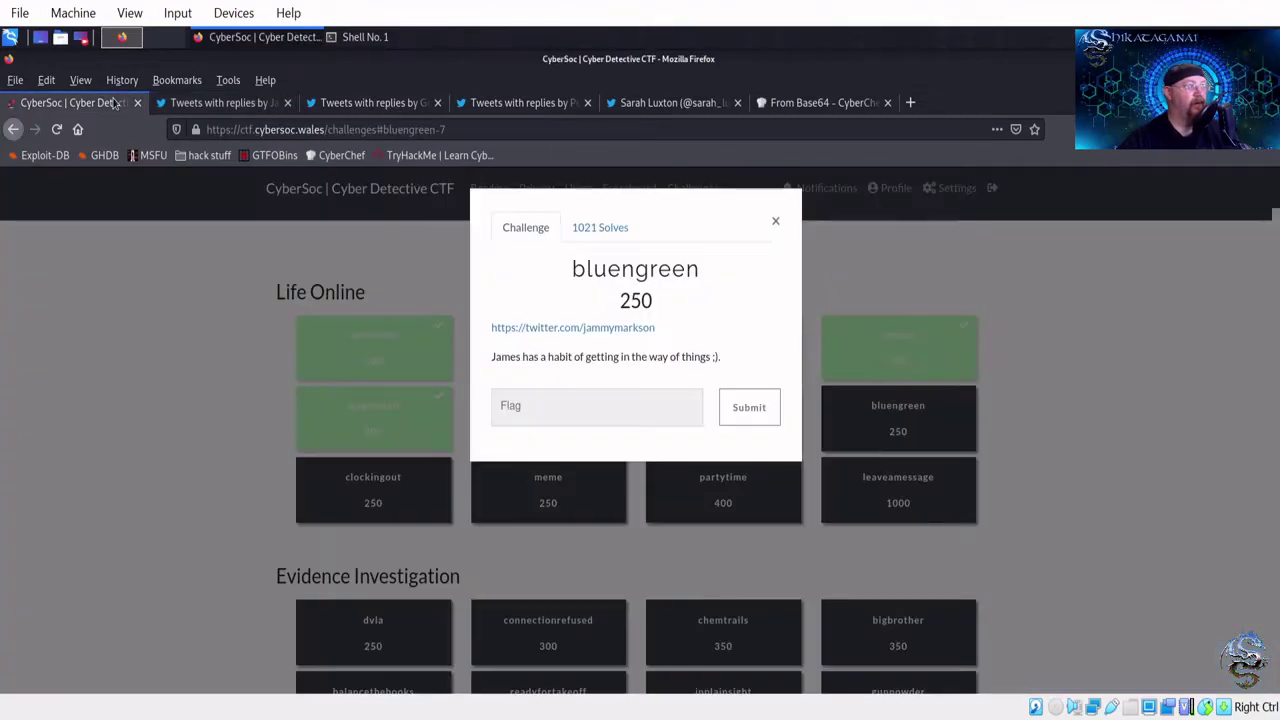
Submit 'icanseeyou' as the bluengreen flag, read clockingout, then return to James's Twitter
{"action": "left_click", "coordinate": [576, 412]}
{"action": "type", "text": "icanseeyou"}
{"action": "key", "text": "Return"}
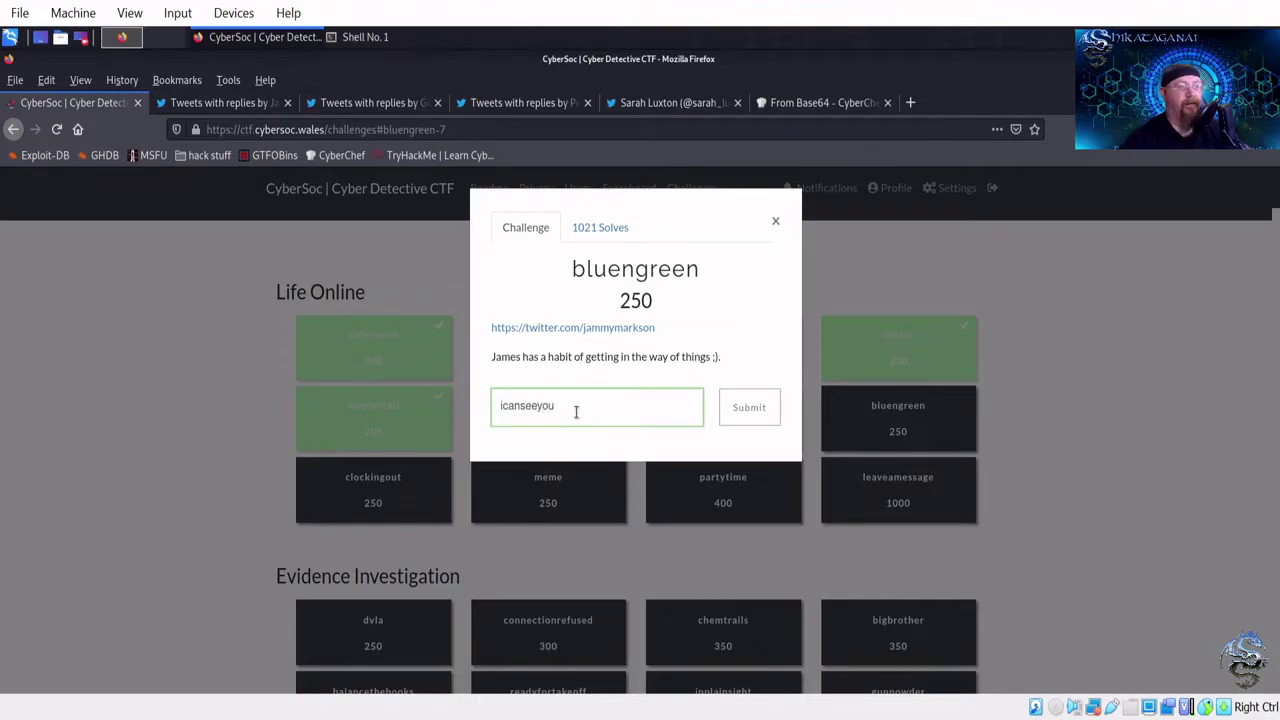
{"action": "left_click", "coordinate": [775, 221]}
{"action": "left_click", "coordinate": [366, 490]}
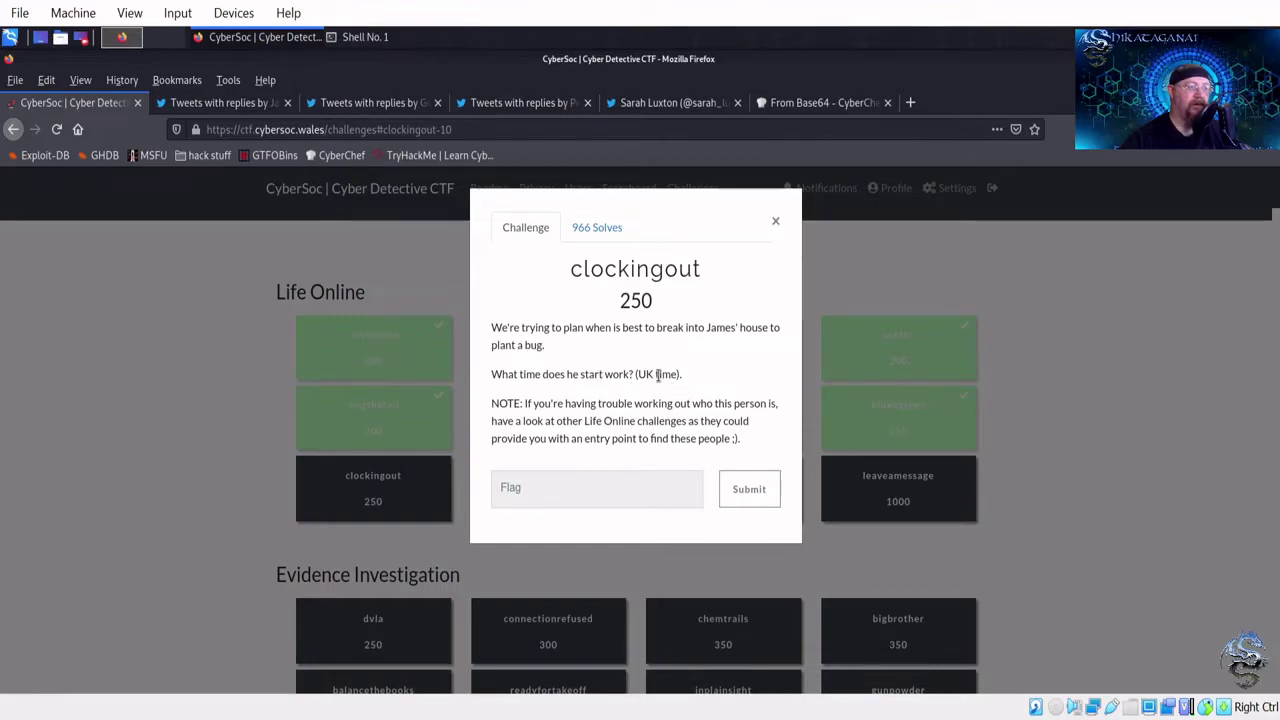
{"action": "left_click", "coordinate": [222, 102]}
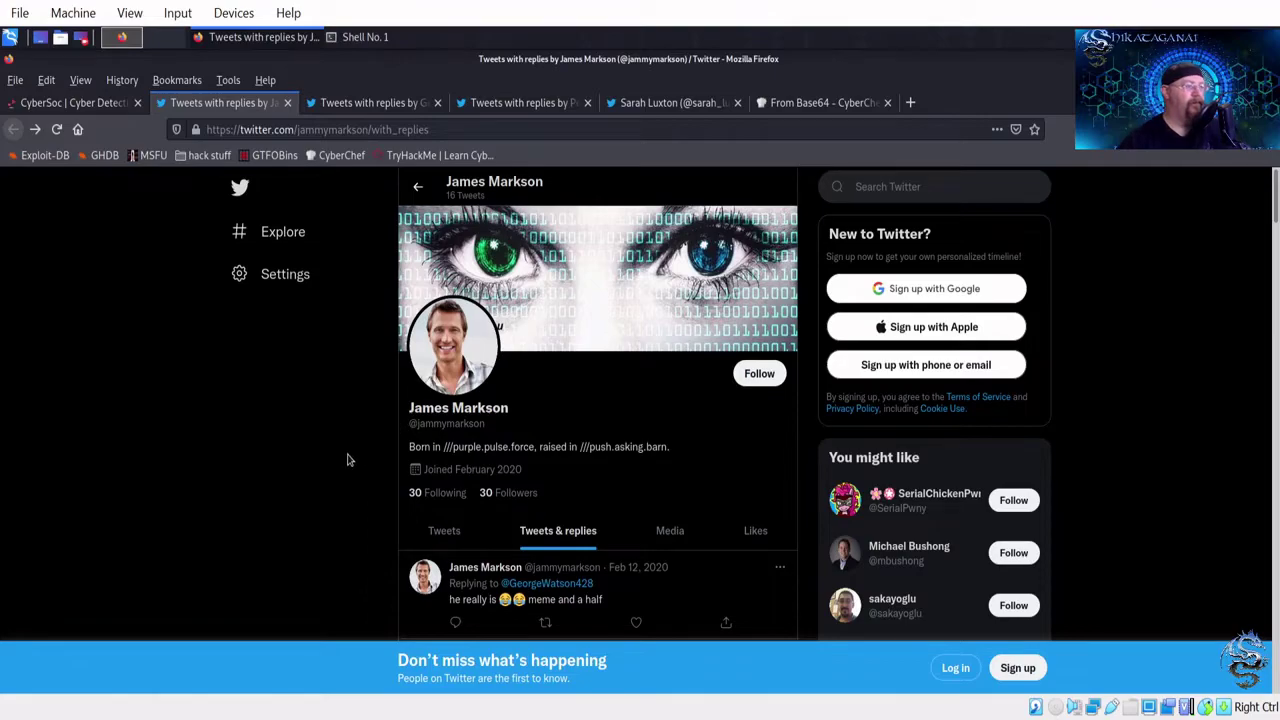
{"action": "scroll", "coordinate": [351, 460], "scroll_direction": "down", "scroll_amount": 2}
{"action": "scroll", "coordinate": [362, 444], "scroll_direction": "down", "scroll_amount": 1}
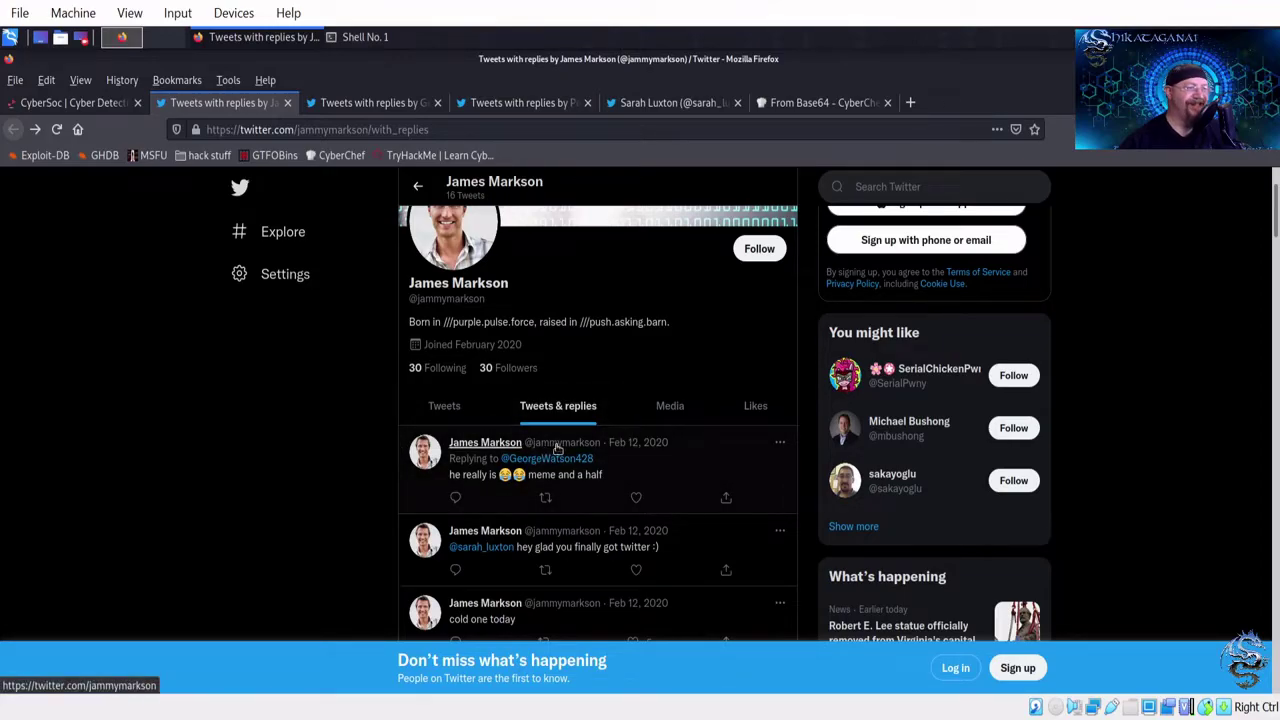
{"action": "mouse_move", "coordinate": [561, 448]}
{"action": "scroll", "coordinate": [341, 416], "scroll_direction": "down", "scroll_amount": 1}
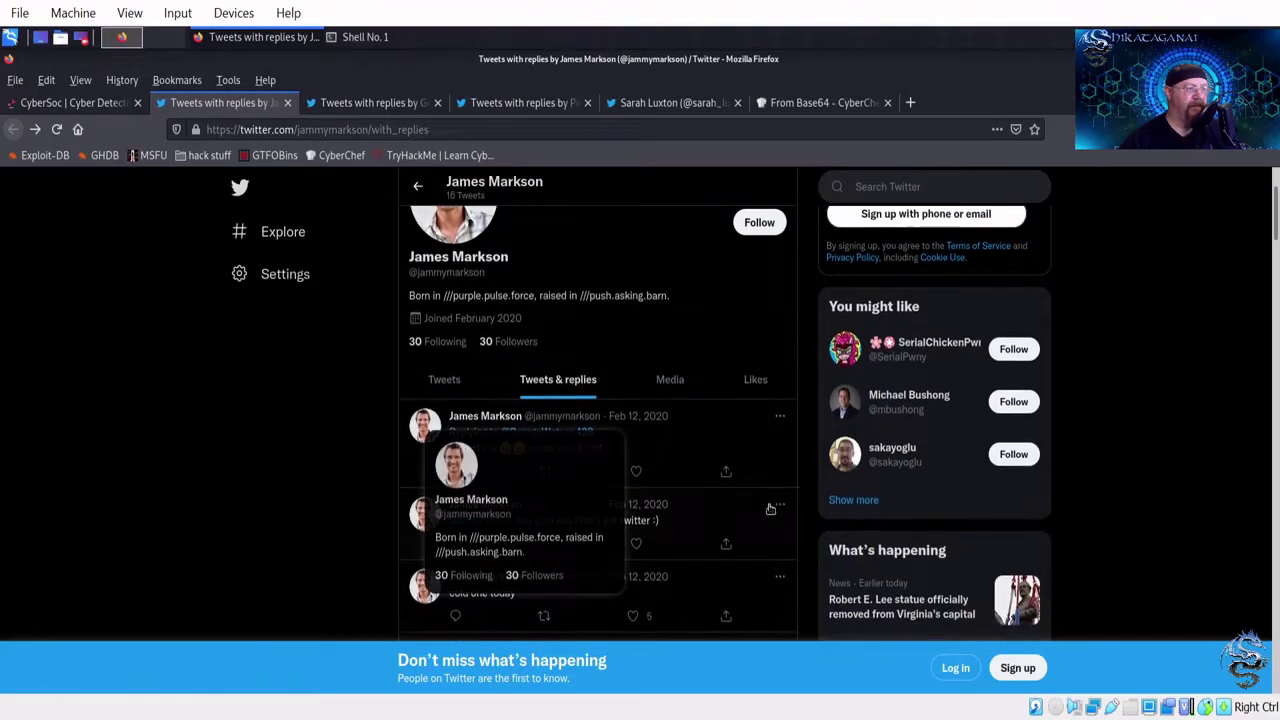
{"action": "left_click", "coordinate": [679, 408]}
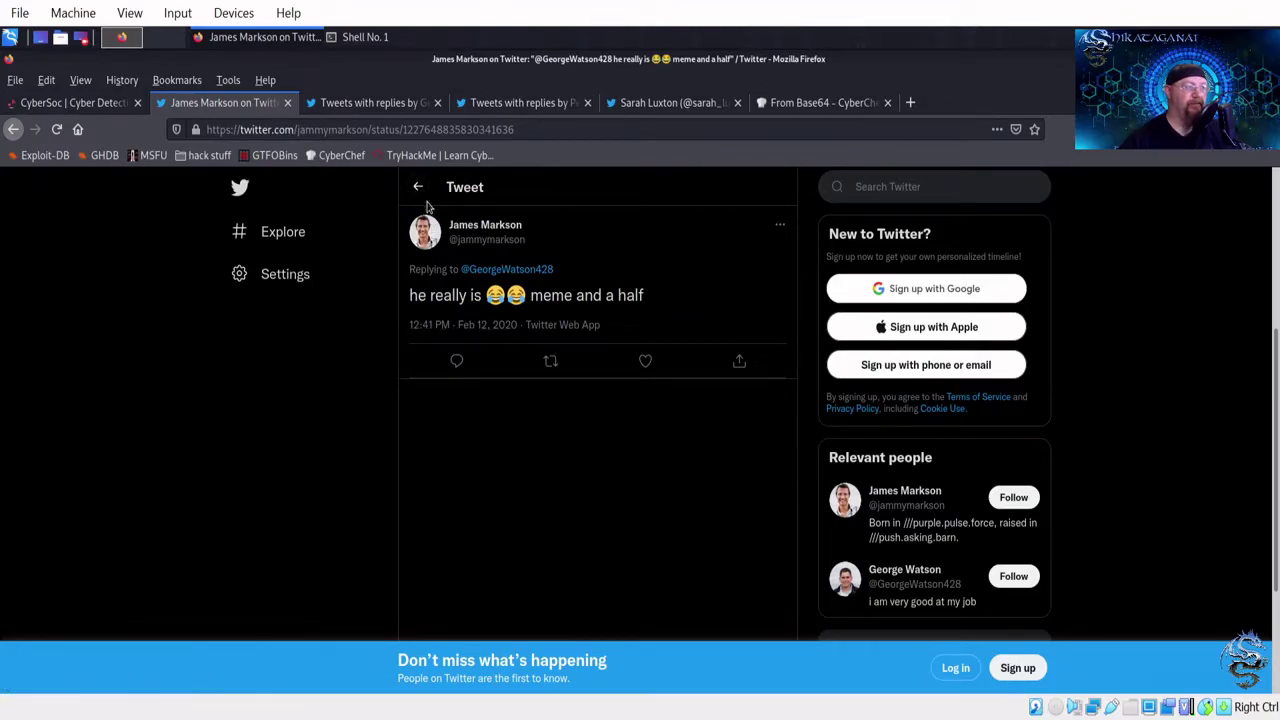
{"action": "left_click", "coordinate": [418, 187]}
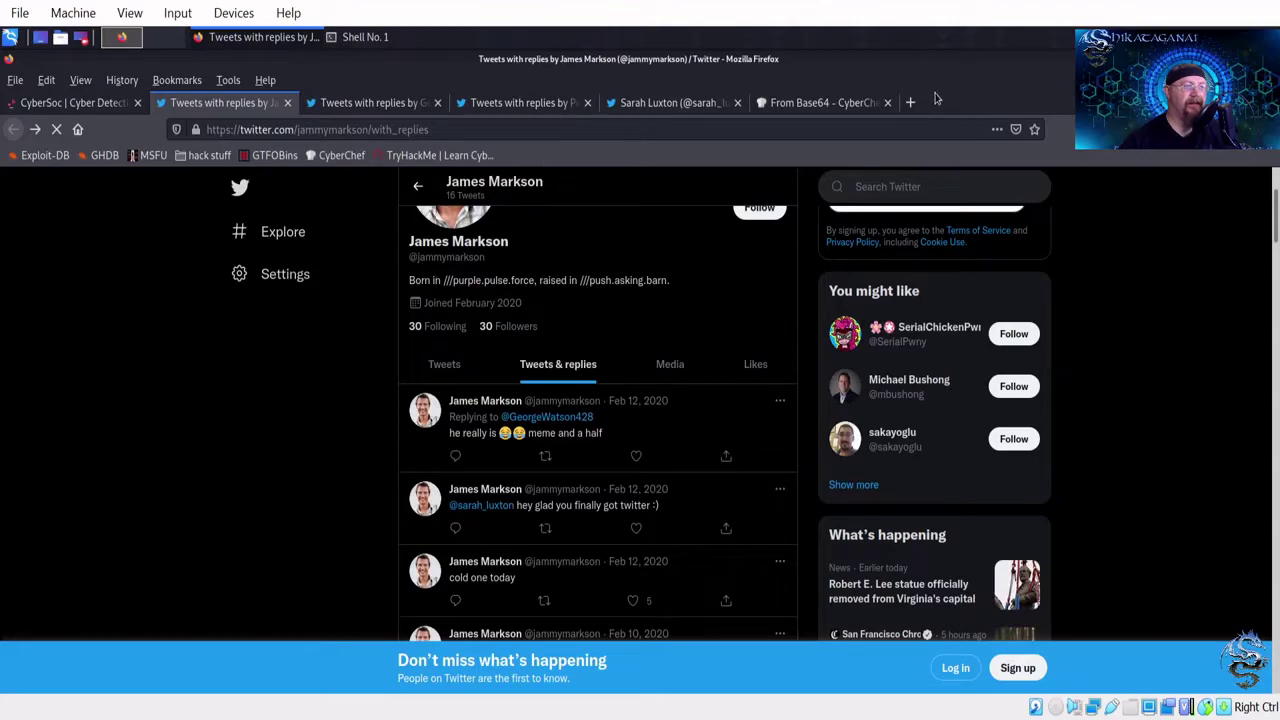
{"action": "left_click", "coordinate": [910, 102]}
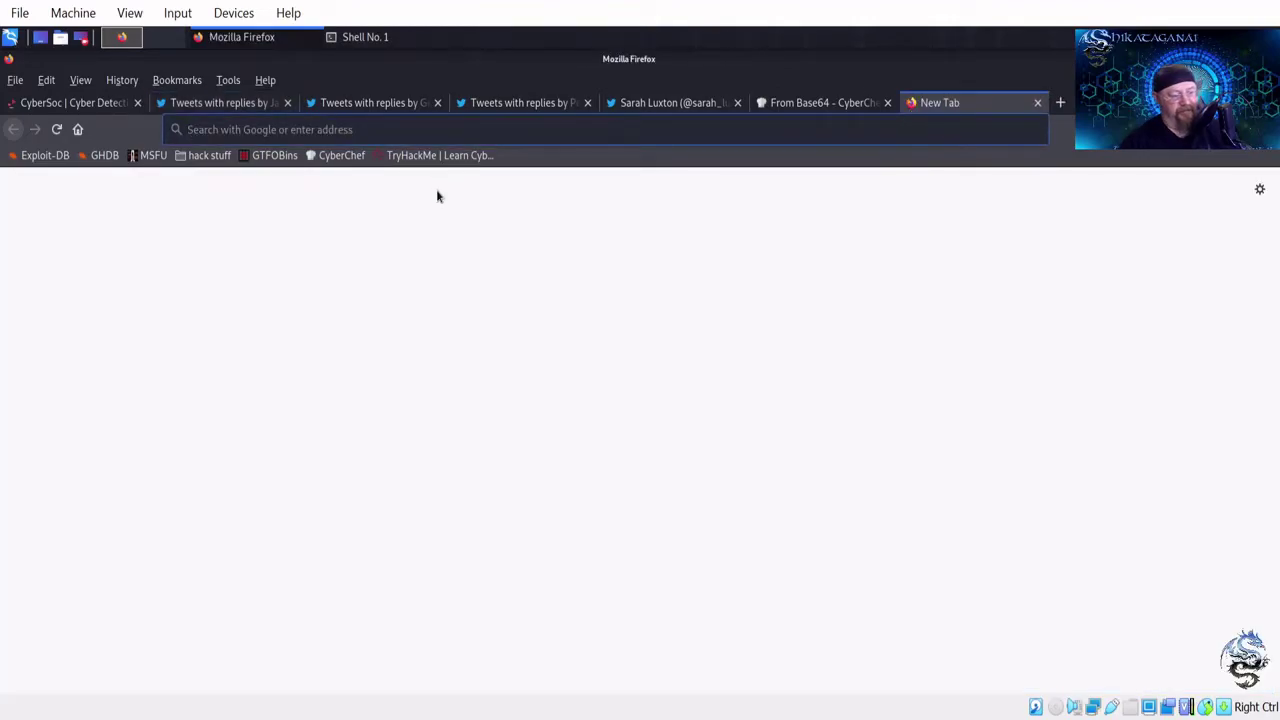
Search the web for 'twitter time xone post' and scroll through the results
{"action": "type", "text": "twitter time x"}
{"action": "type", "text": "one post"}
{"action": "key", "text": "Return"}
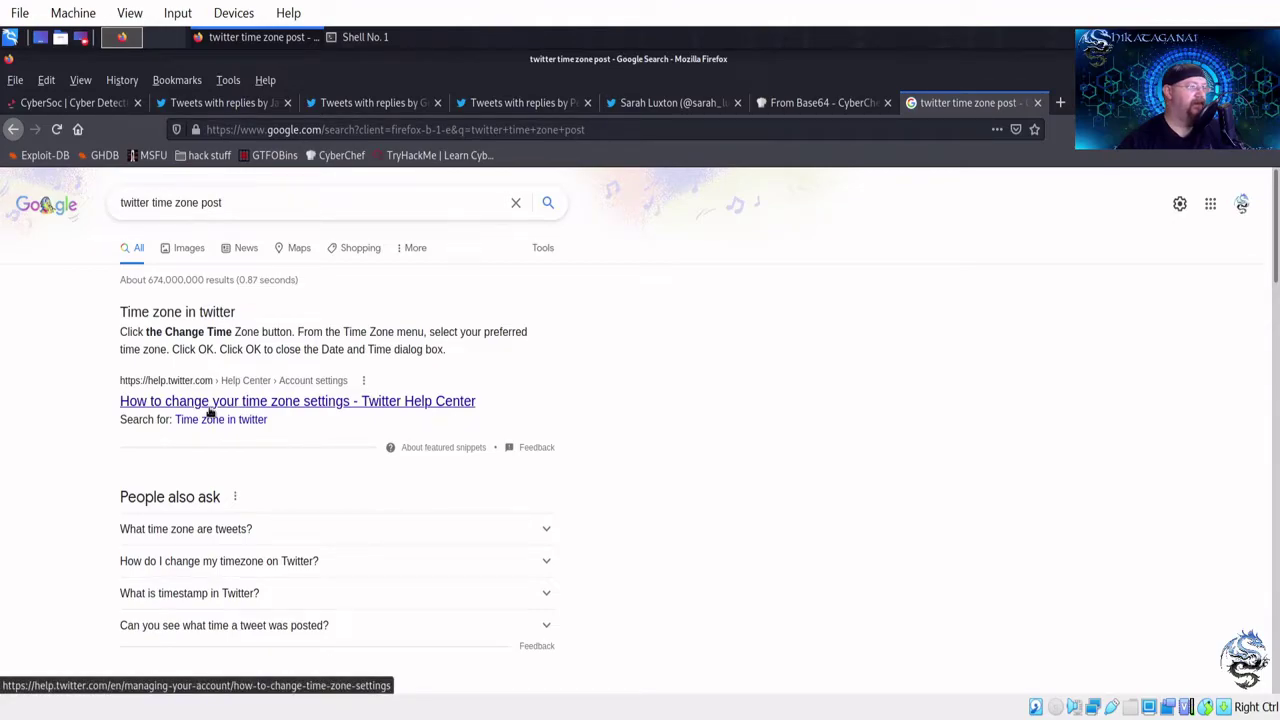
{"action": "scroll", "coordinate": [244, 404], "scroll_direction": "down", "scroll_amount": 2}
{"action": "scroll", "coordinate": [247, 402], "scroll_direction": "down", "scroll_amount": 3}
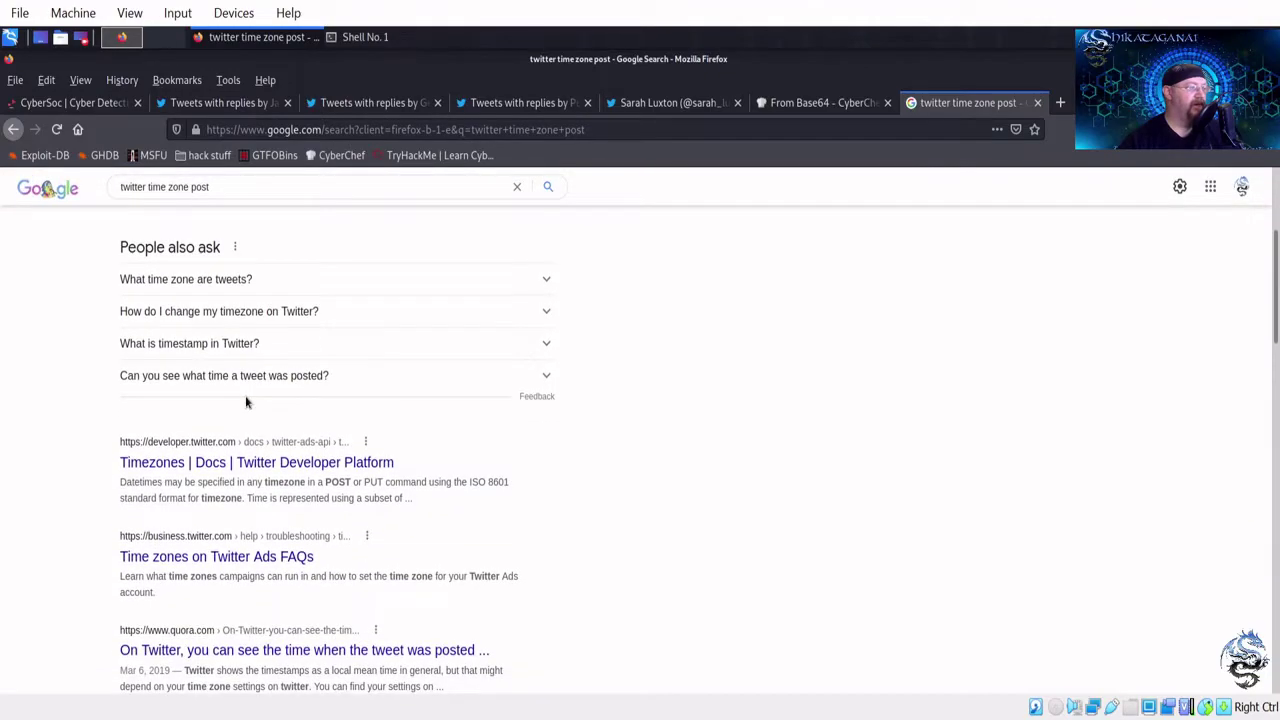
{"action": "scroll", "coordinate": [247, 402], "scroll_direction": "down", "scroll_amount": 1}
{"action": "scroll", "coordinate": [247, 401], "scroll_direction": "down", "scroll_amount": 2}
{"action": "scroll", "coordinate": [247, 402], "scroll_direction": "down", "scroll_amount": 1}
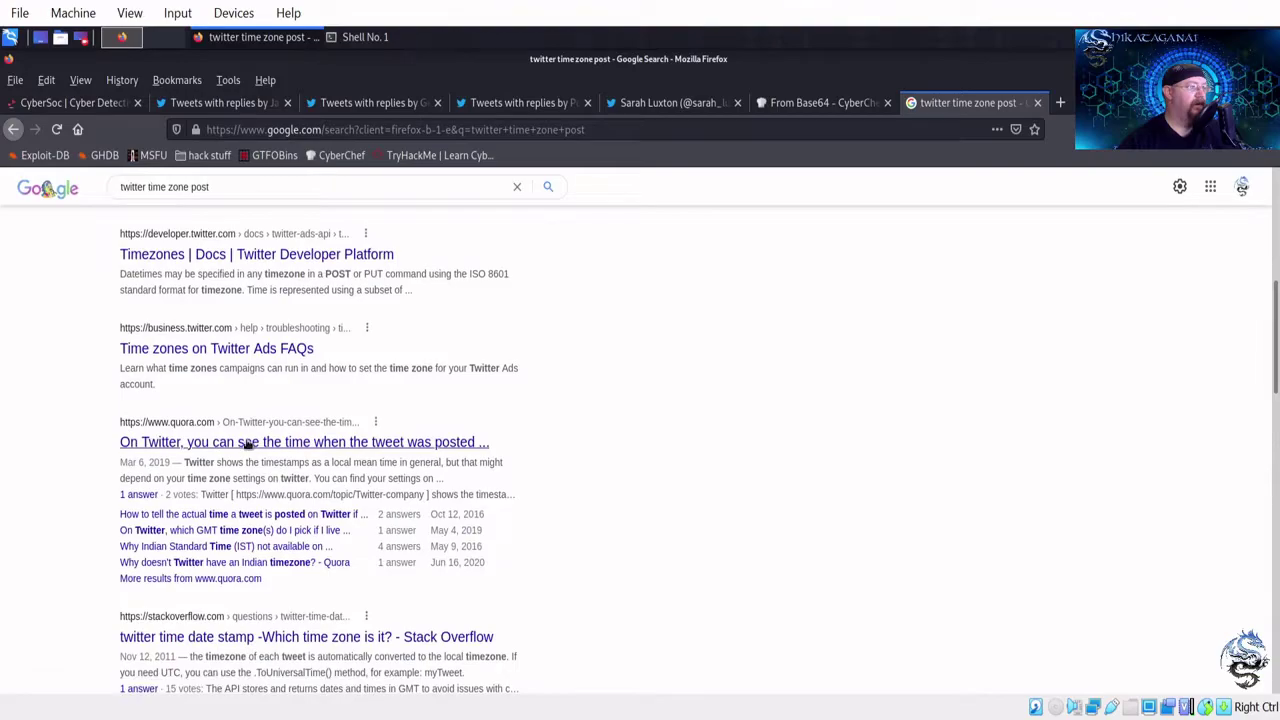
Try two Quora results that return 403, then open the Stack Overflow question on tweet time zones
{"action": "left_click", "coordinate": [265, 446]}
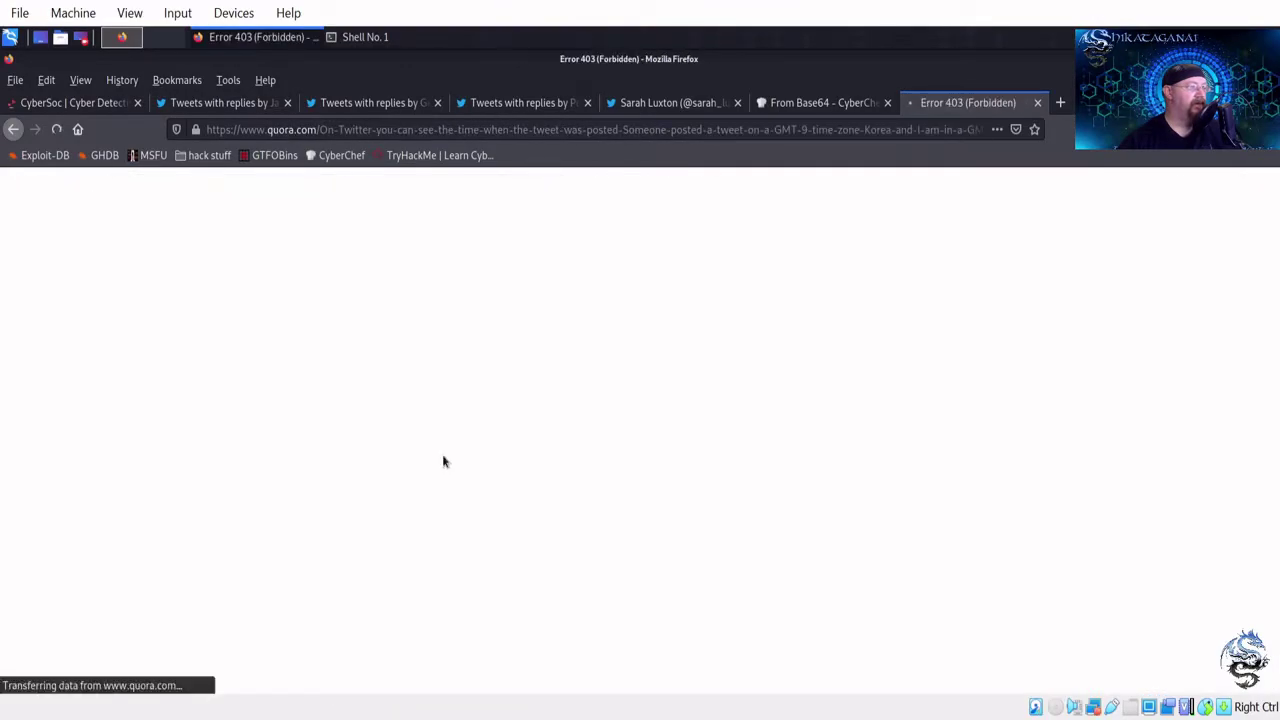
{"action": "left_click", "coordinate": [13, 129]}
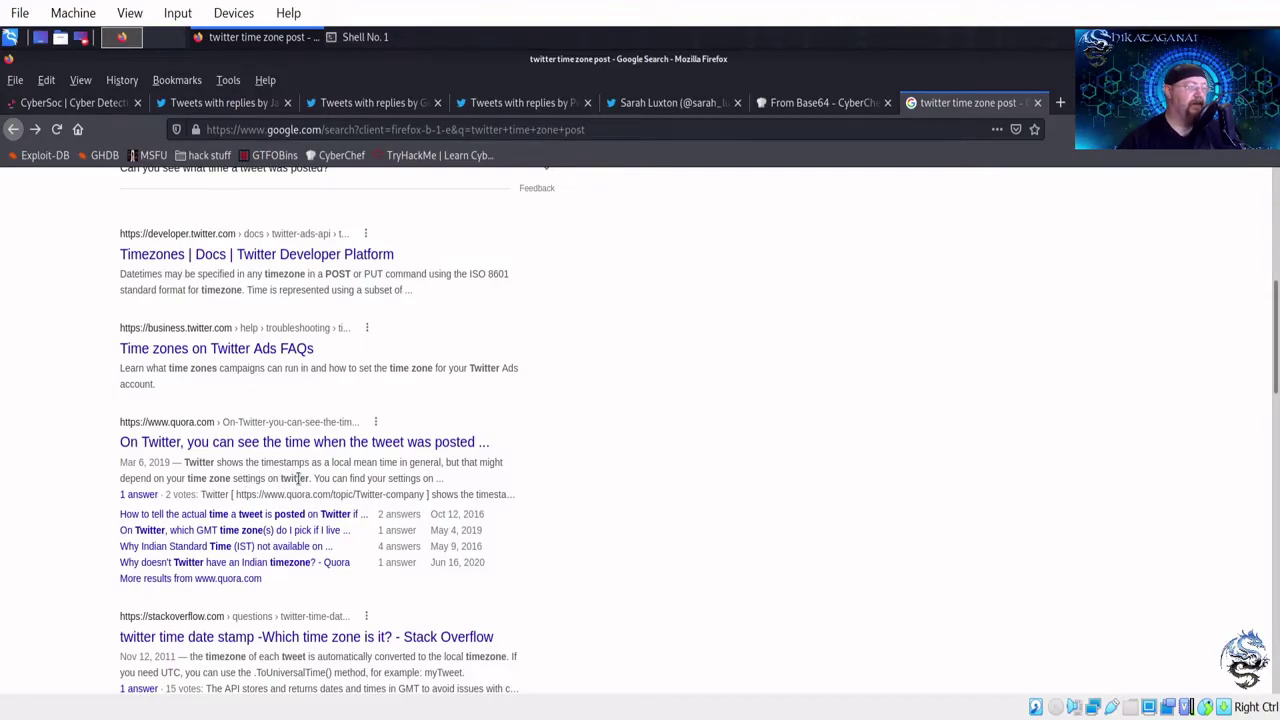
{"action": "scroll", "coordinate": [300, 460], "scroll_direction": "down", "scroll_amount": 1}
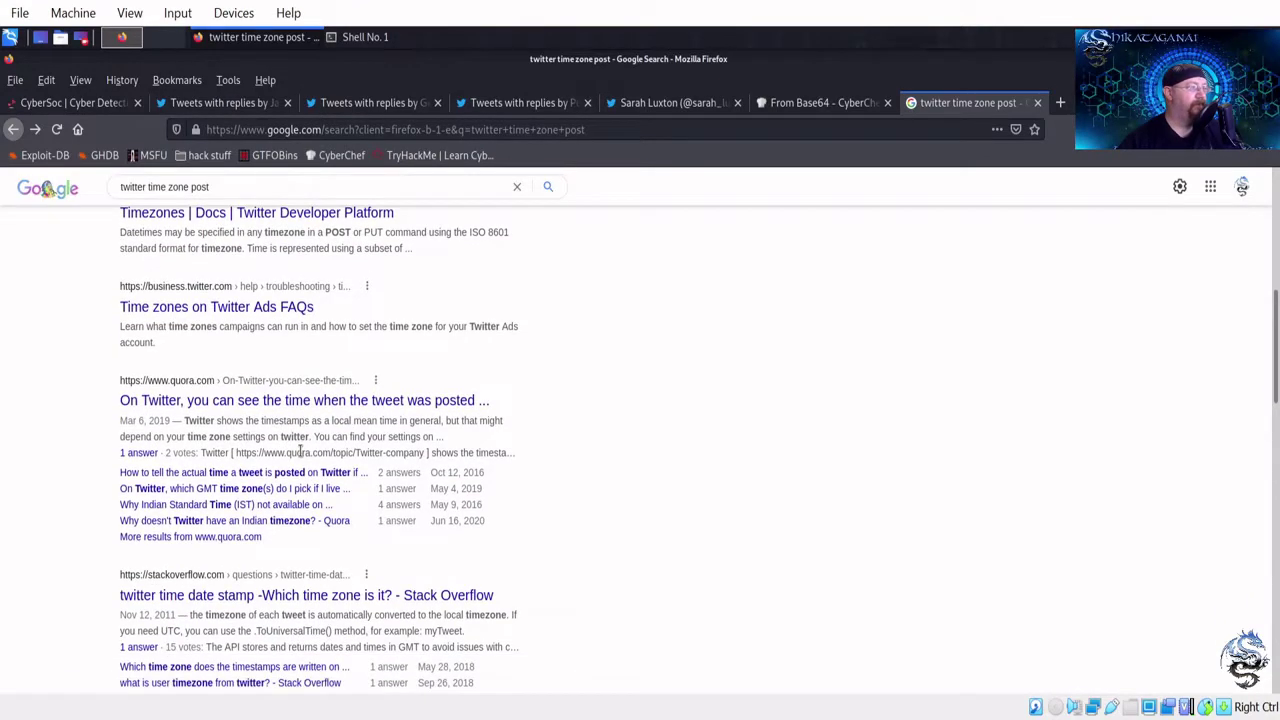
{"action": "left_click", "coordinate": [231, 474]}
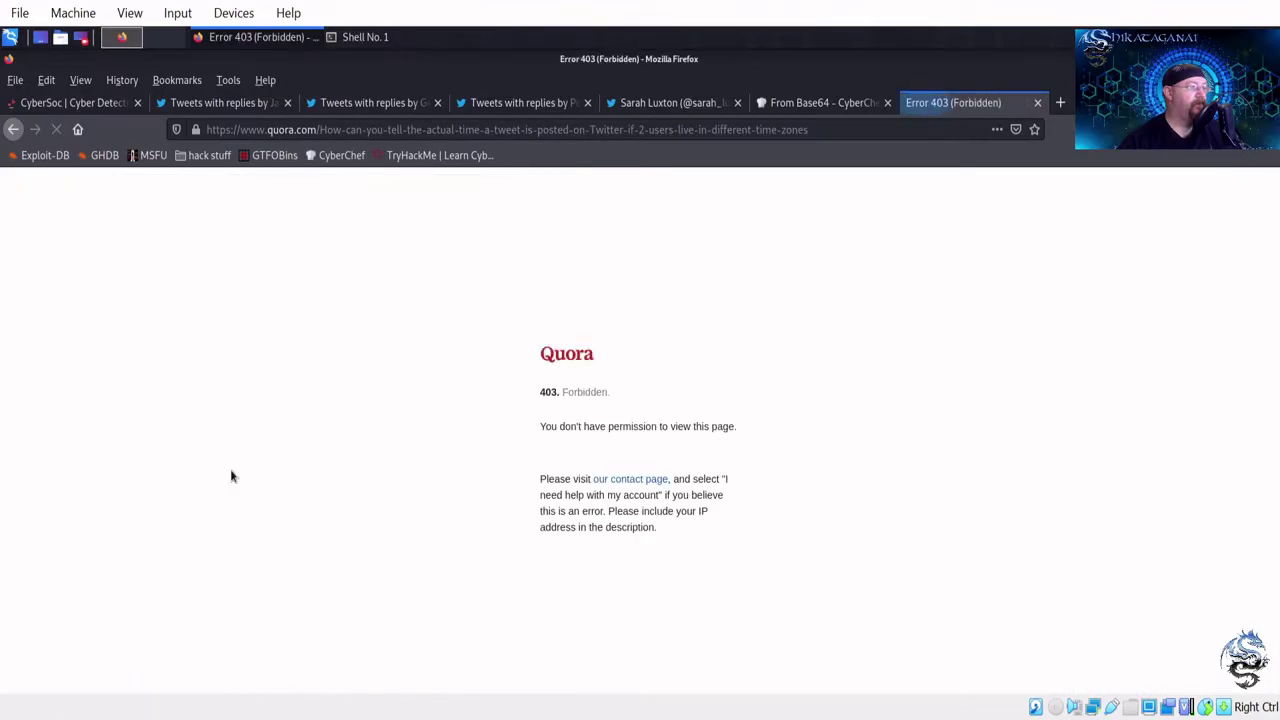
{"action": "left_click", "coordinate": [14, 129]}
{"action": "scroll", "coordinate": [288, 448], "scroll_direction": "down", "scroll_amount": 3}
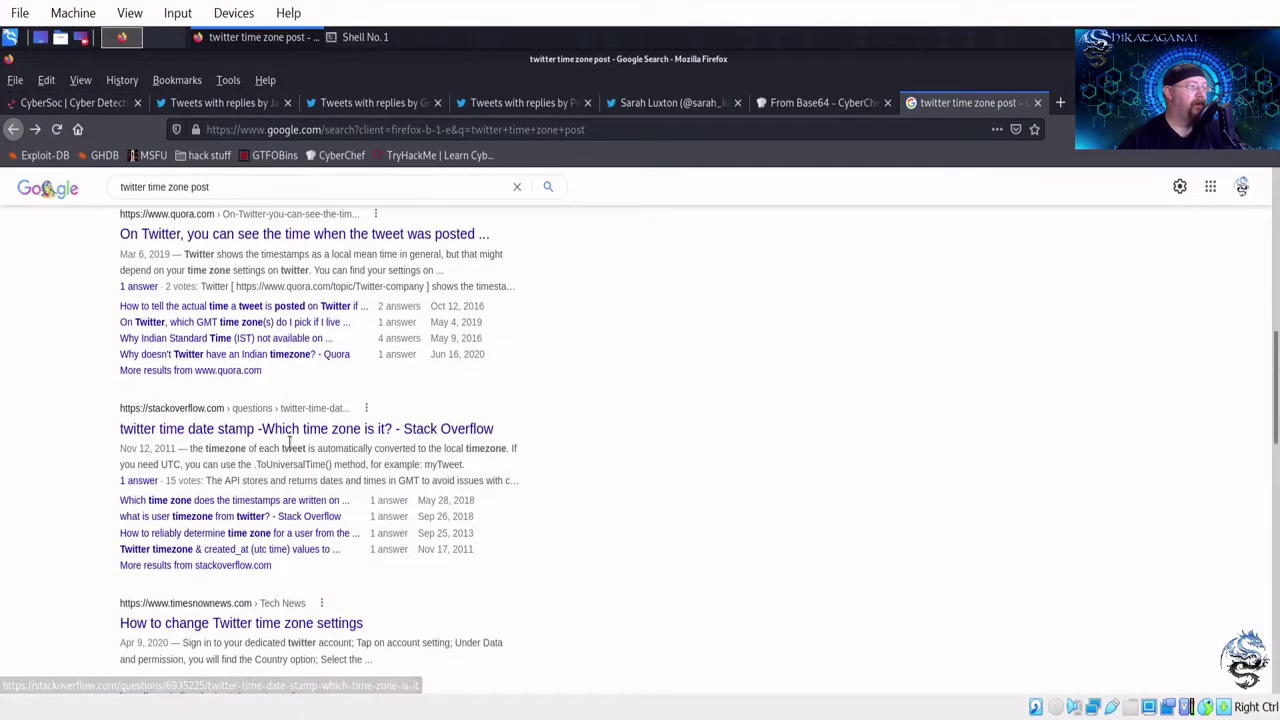
{"action": "left_click", "coordinate": [292, 430]}
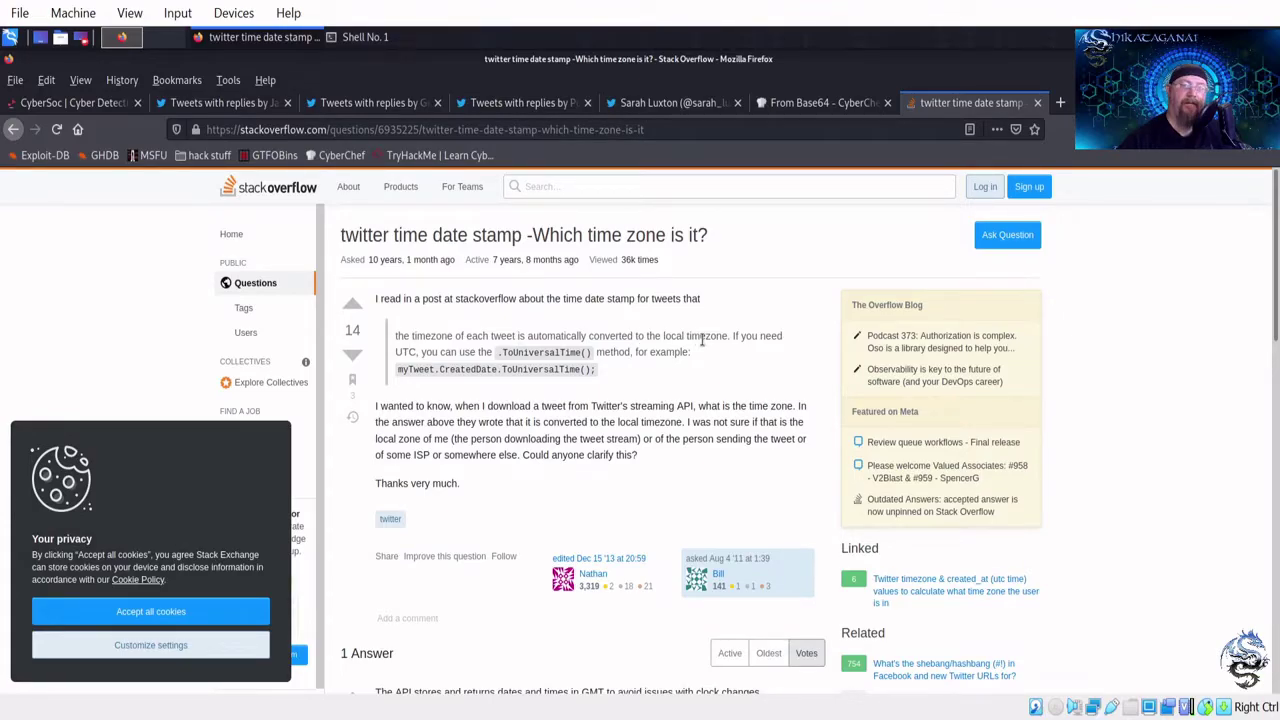
Finish reading the Stack Overflow answer that tweet times are GMT, then close that tab
{"action": "scroll", "coordinate": [516, 391], "scroll_direction": "down", "scroll_amount": 3}
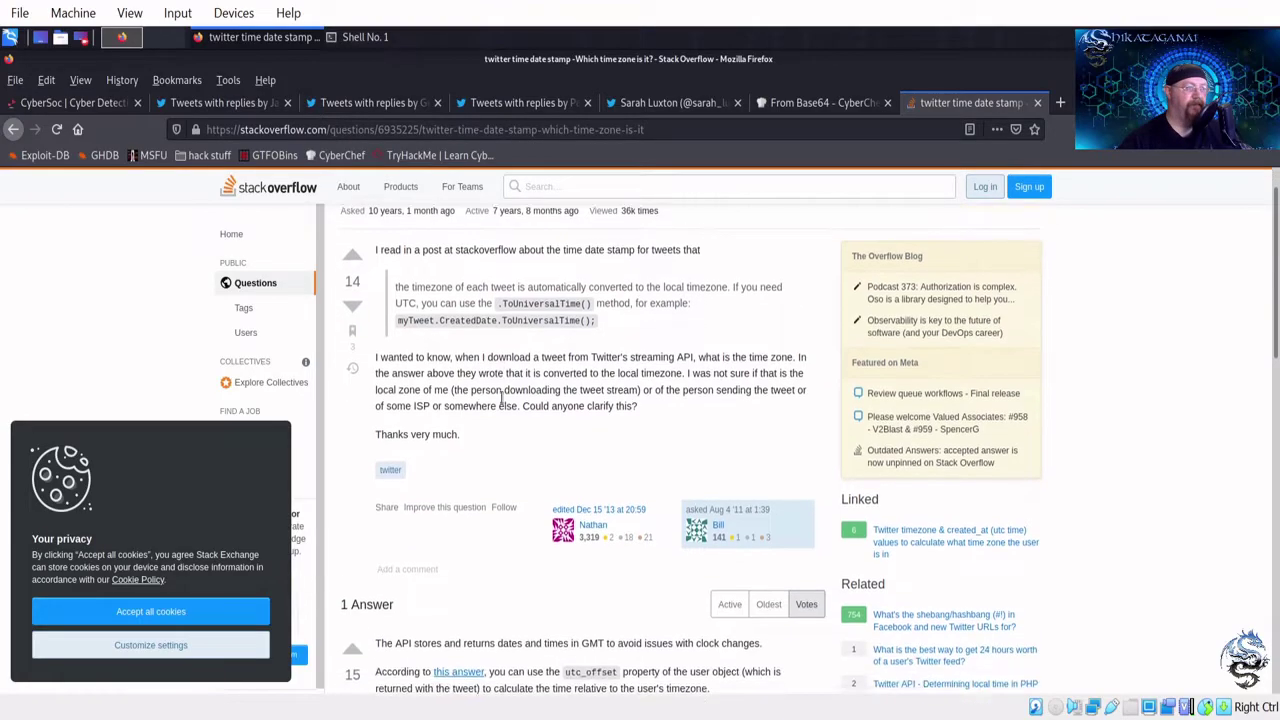
{"action": "scroll", "coordinate": [502, 401], "scroll_direction": "down", "scroll_amount": 1}
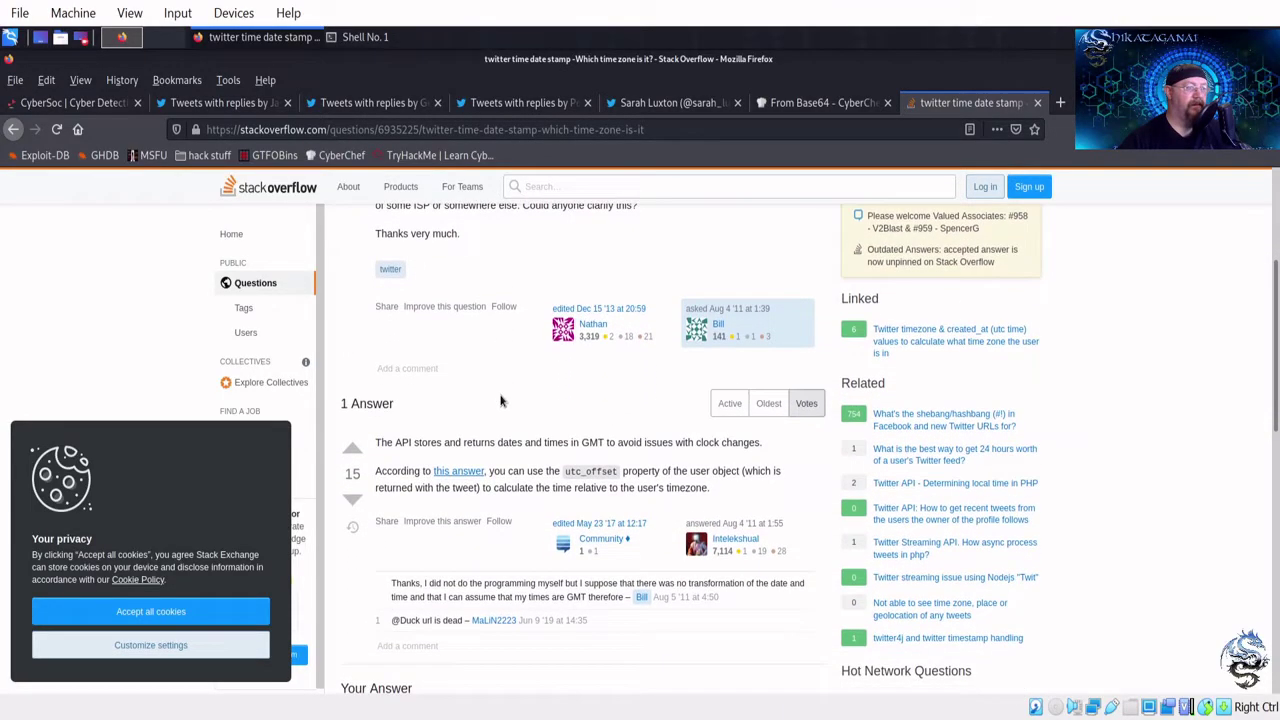
{"action": "scroll", "coordinate": [502, 401], "scroll_direction": "down", "scroll_amount": 2}
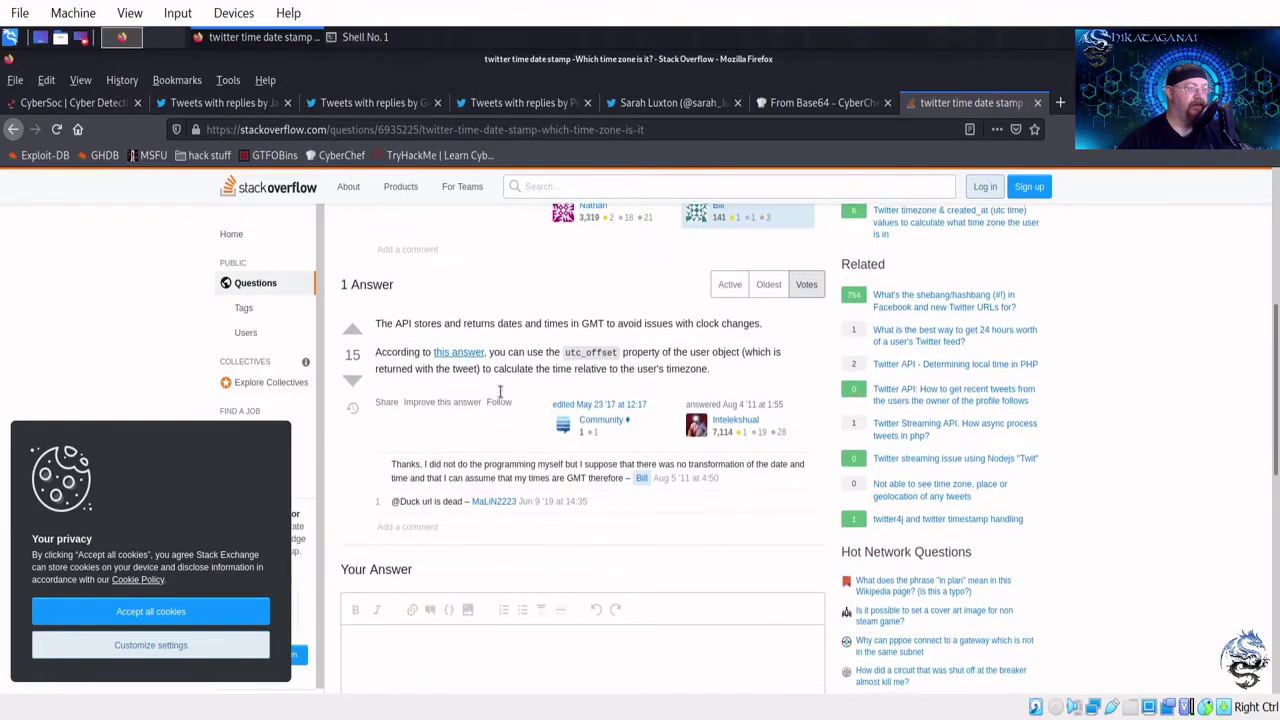
{"action": "scroll", "coordinate": [494, 398], "scroll_direction": "up", "scroll_amount": 4}
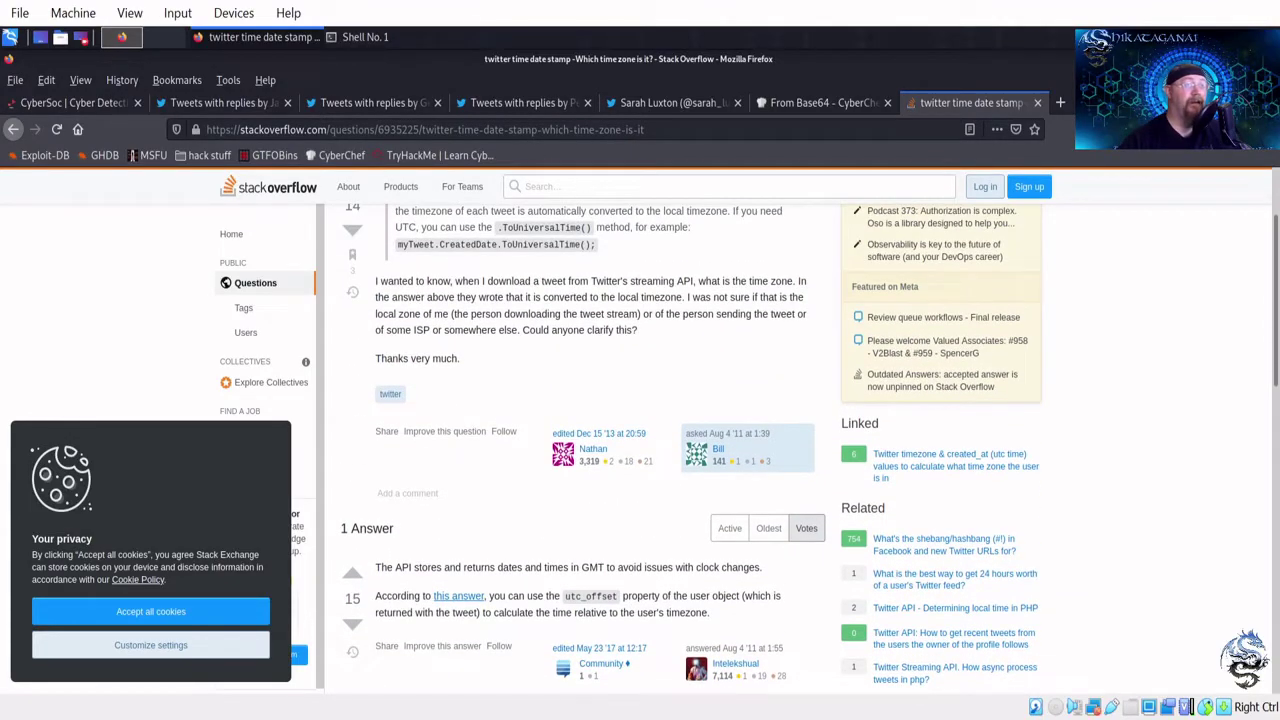
{"action": "left_click", "coordinate": [1037, 102]}
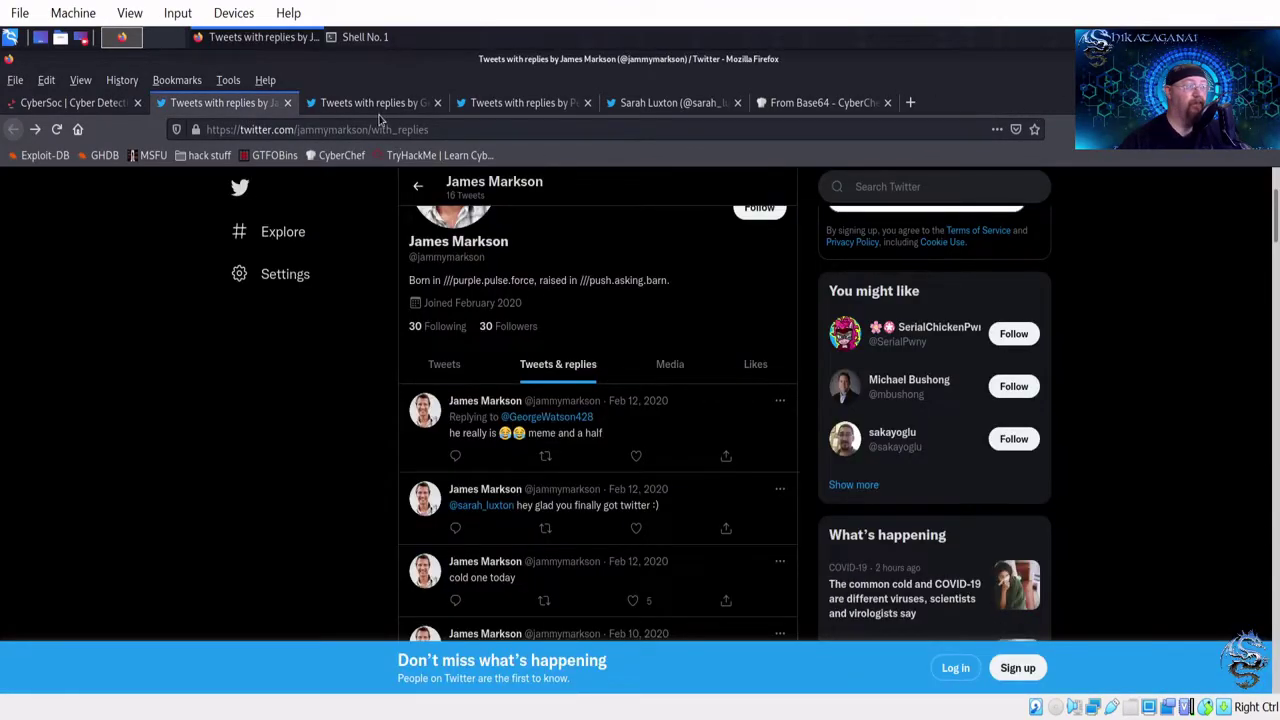
{"action": "scroll", "coordinate": [437, 439], "scroll_direction": "down", "scroll_amount": 1}
{"action": "scroll", "coordinate": [437, 439], "scroll_direction": "down", "scroll_amount": 1}
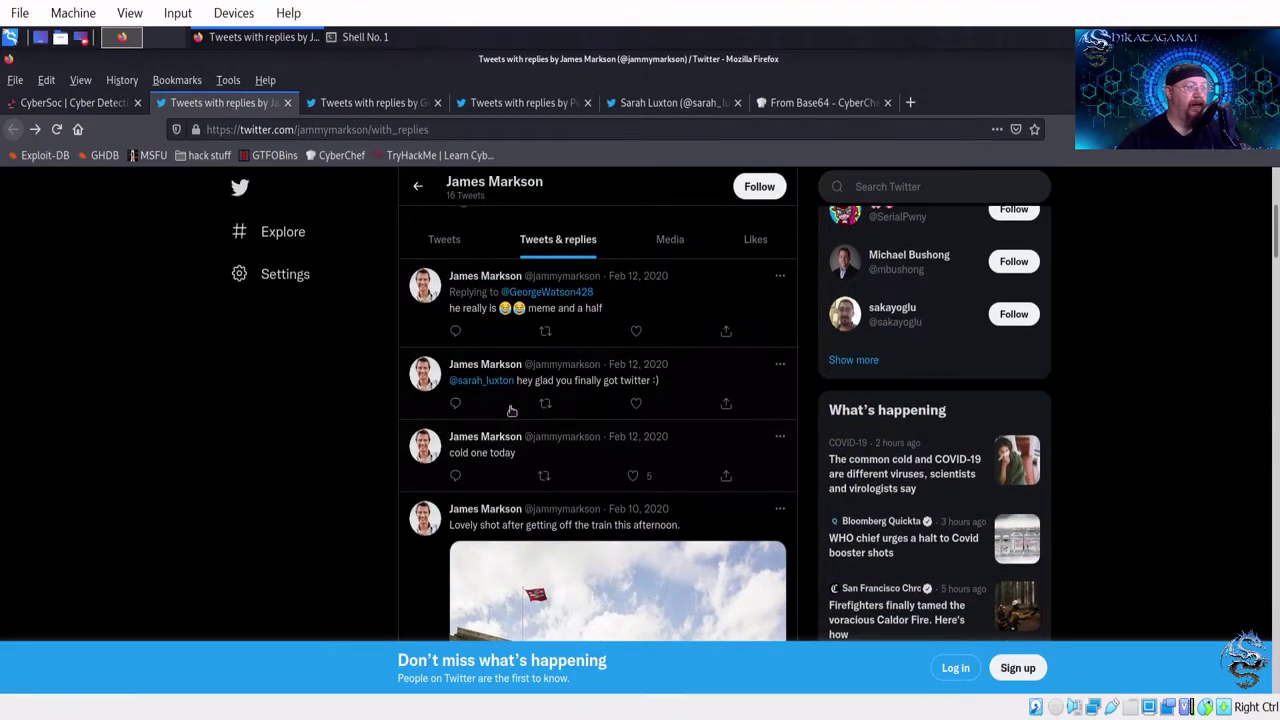
{"action": "scroll", "coordinate": [530, 420], "scroll_direction": "down", "scroll_amount": 1}
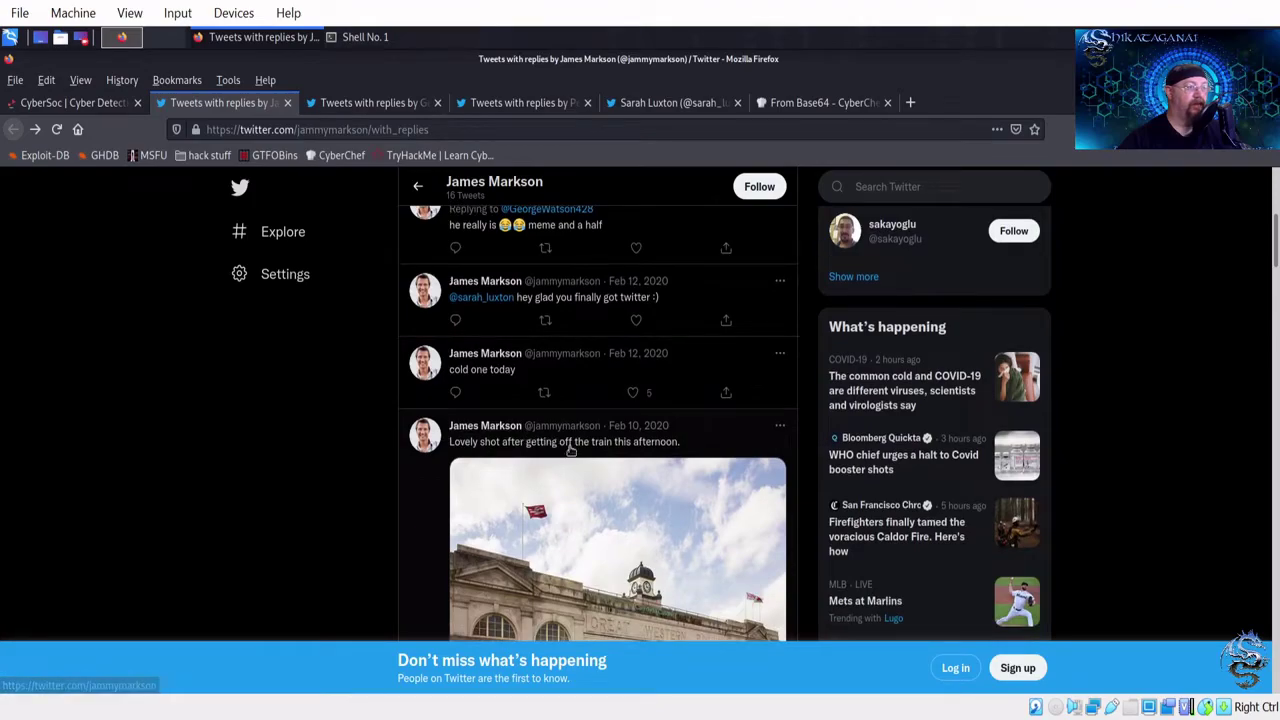
{"action": "scroll", "coordinate": [571, 443], "scroll_direction": "down", "scroll_amount": 1}
{"action": "scroll", "coordinate": [573, 494], "scroll_direction": "down", "scroll_amount": 1}
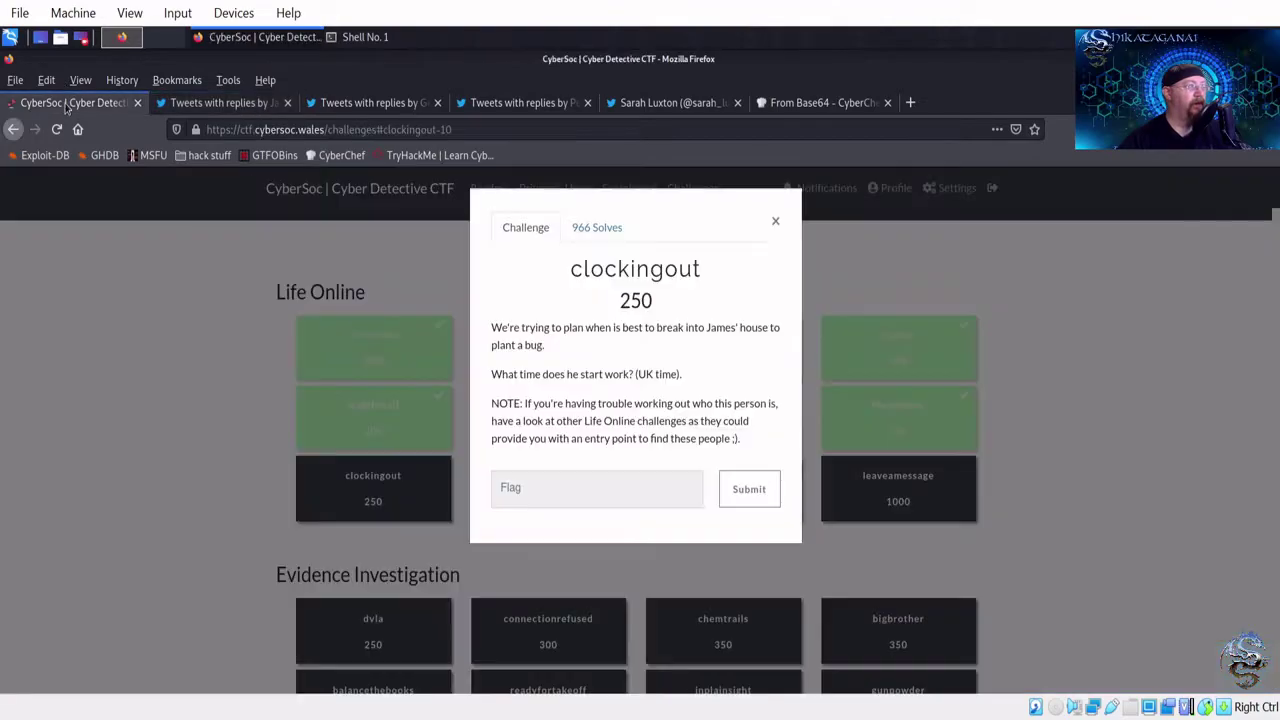
{"action": "left_click", "coordinate": [66, 104]}
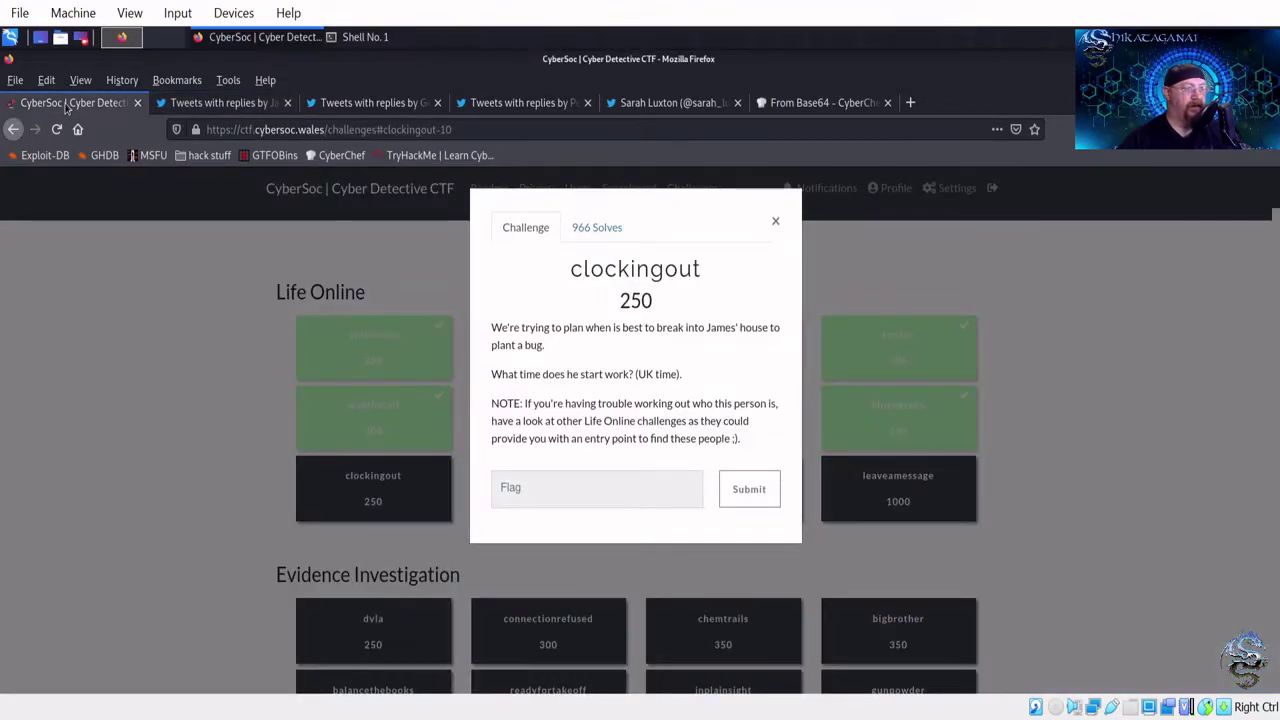
{"action": "left_click", "coordinate": [349, 108]}
{"action": "left_click", "coordinate": [222, 104]}
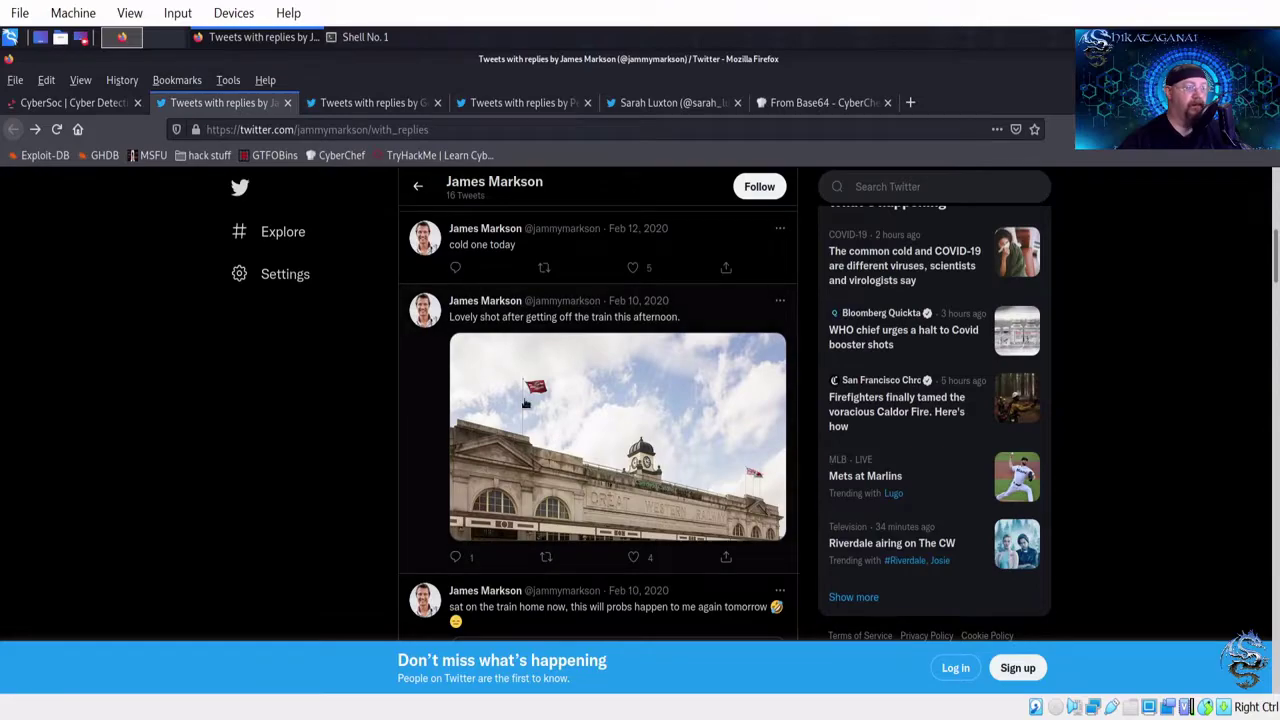
Open James's 'Just finished work… tough 8 hours' tweet, posted 5:02 PM on Feb 10, 2020
{"action": "scroll", "coordinate": [515, 400], "scroll_direction": "down", "scroll_amount": 3}
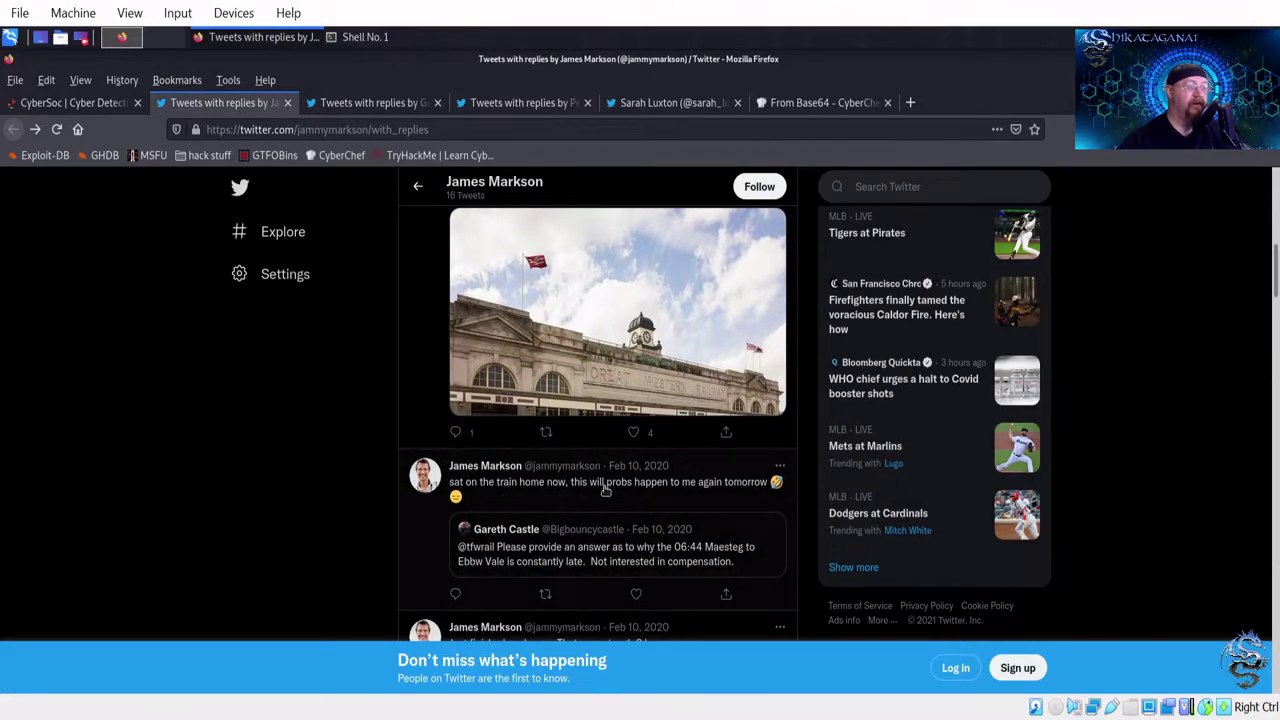
{"action": "scroll", "coordinate": [569, 460], "scroll_direction": "down", "scroll_amount": 2}
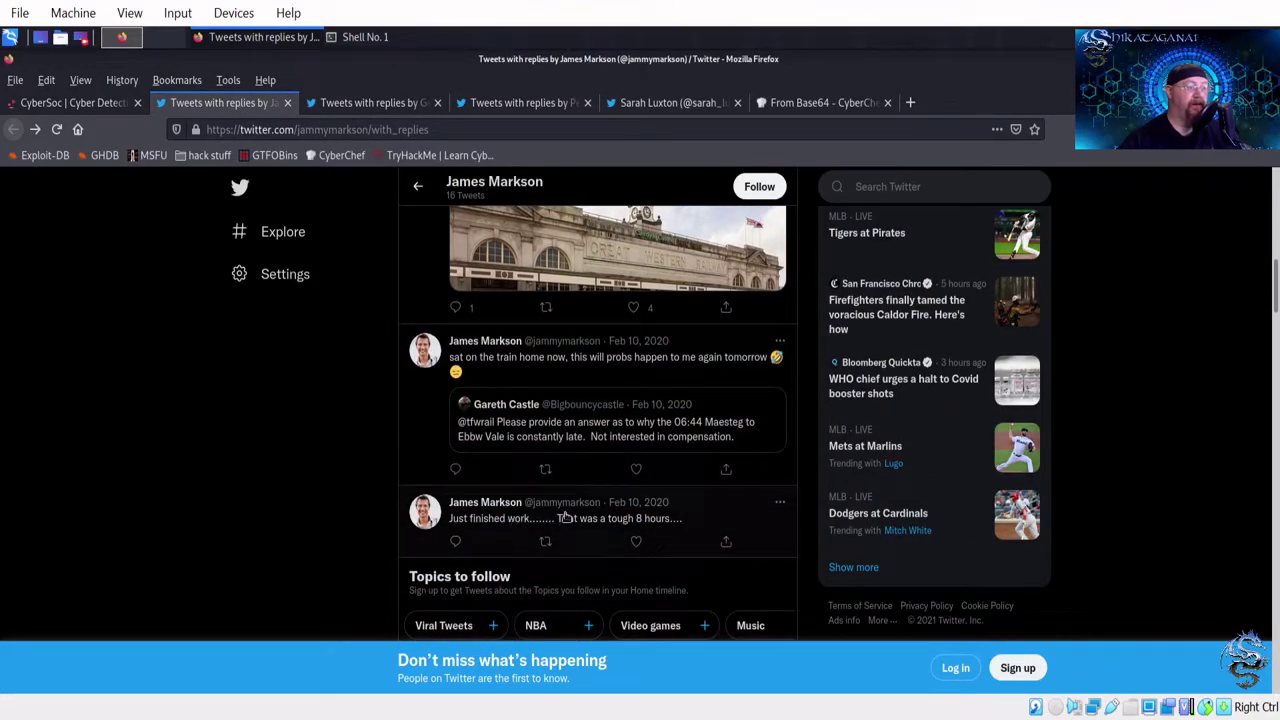
{"action": "left_click", "coordinate": [611, 522]}
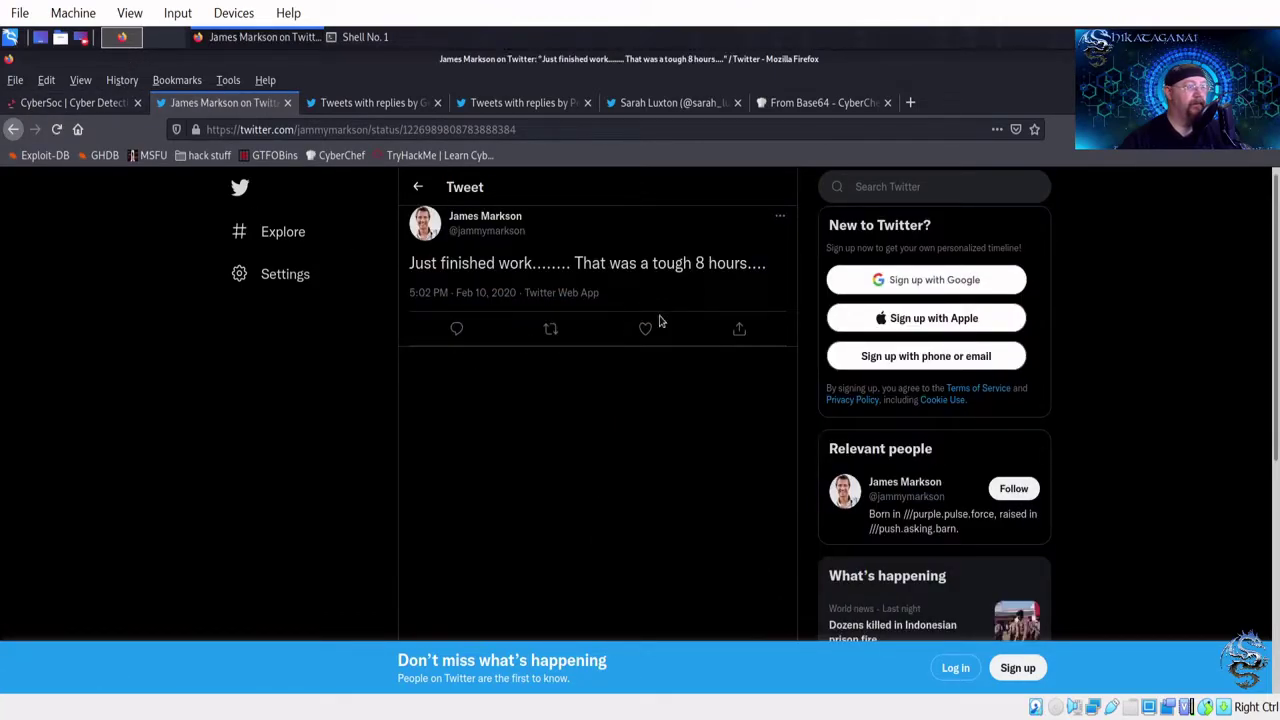
{"action": "double_click", "coordinate": [700, 264]}
{"action": "left_click", "coordinate": [700, 264]}
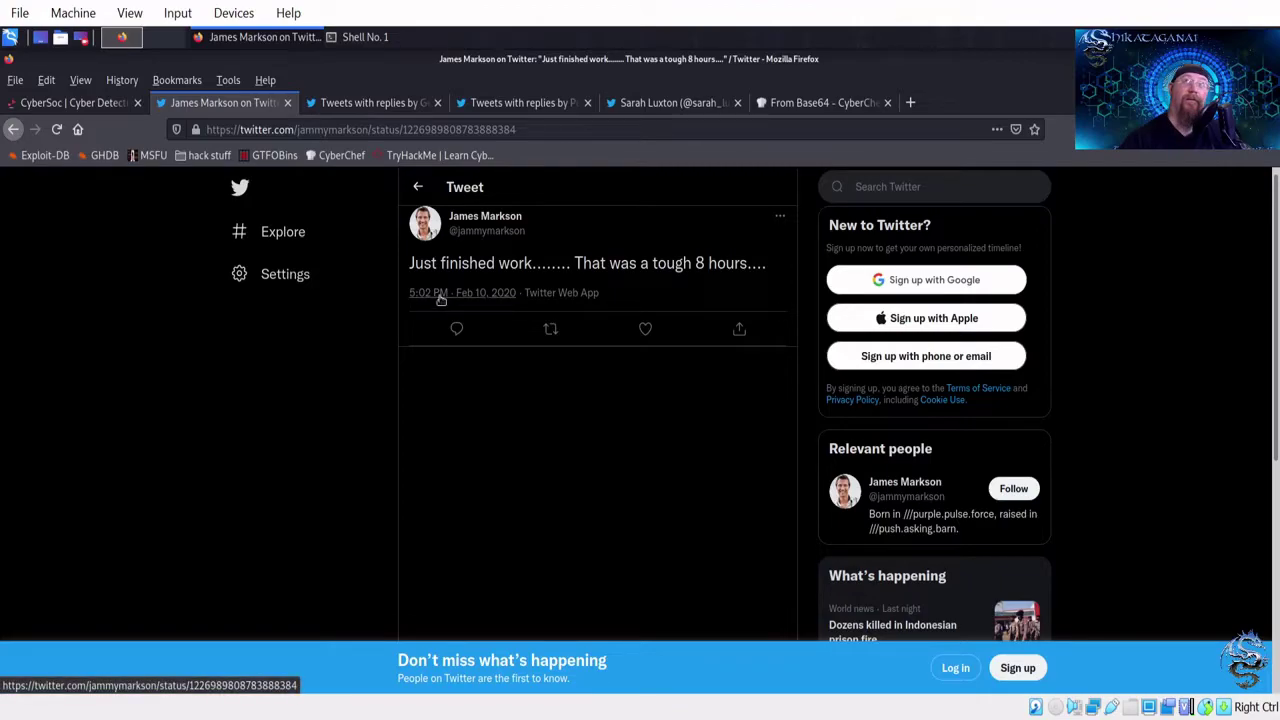
Try 9 am, 9:00 and 9:00am as the clockingout flag
{"action": "left_click", "coordinate": [90, 102]}
{"action": "left_click", "coordinate": [634, 497]}
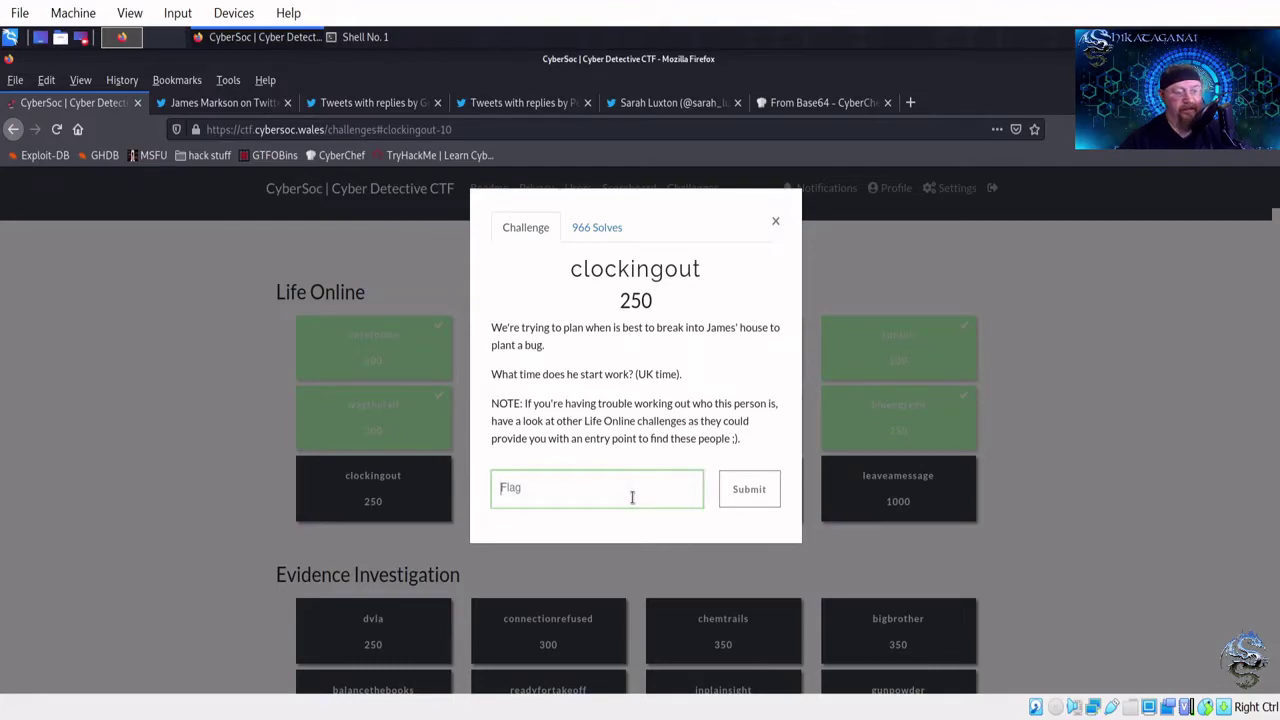
{"action": "type", "text": "9 am"}
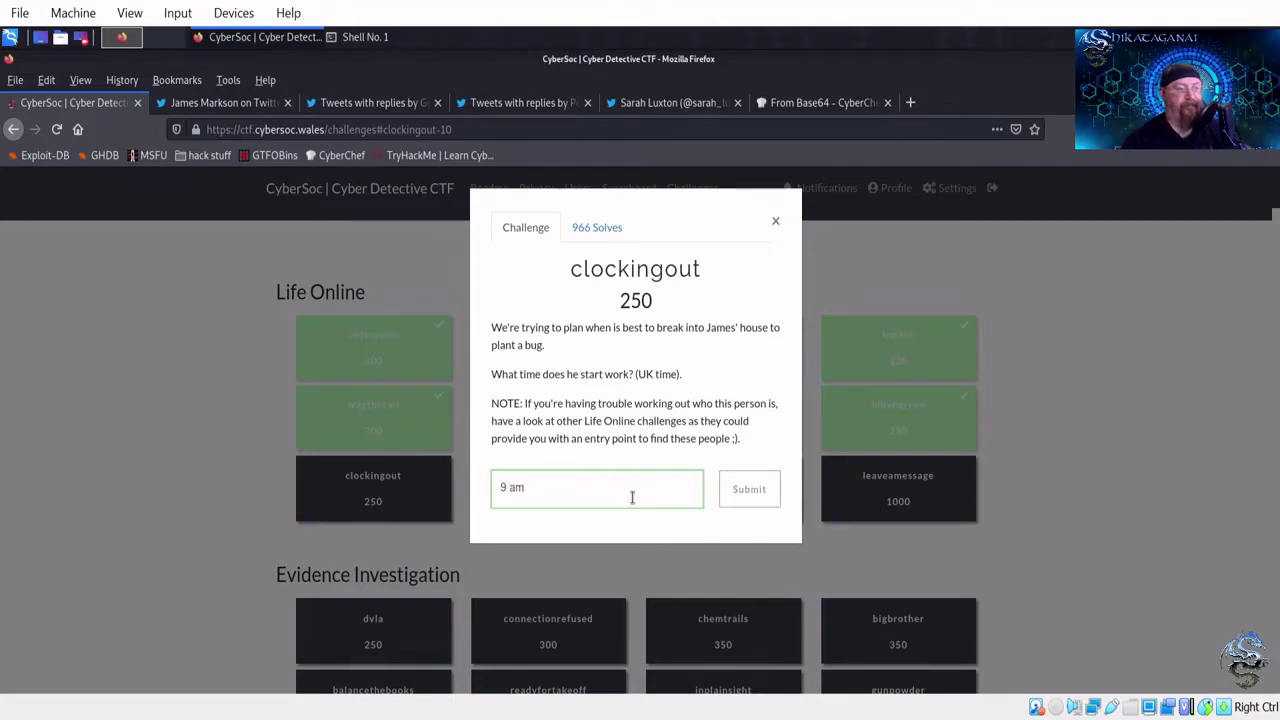
{"action": "key", "text": "Return"}
{"action": "key", "text": "BackSpace"}
{"action": "key", "text": "BackSpace"}
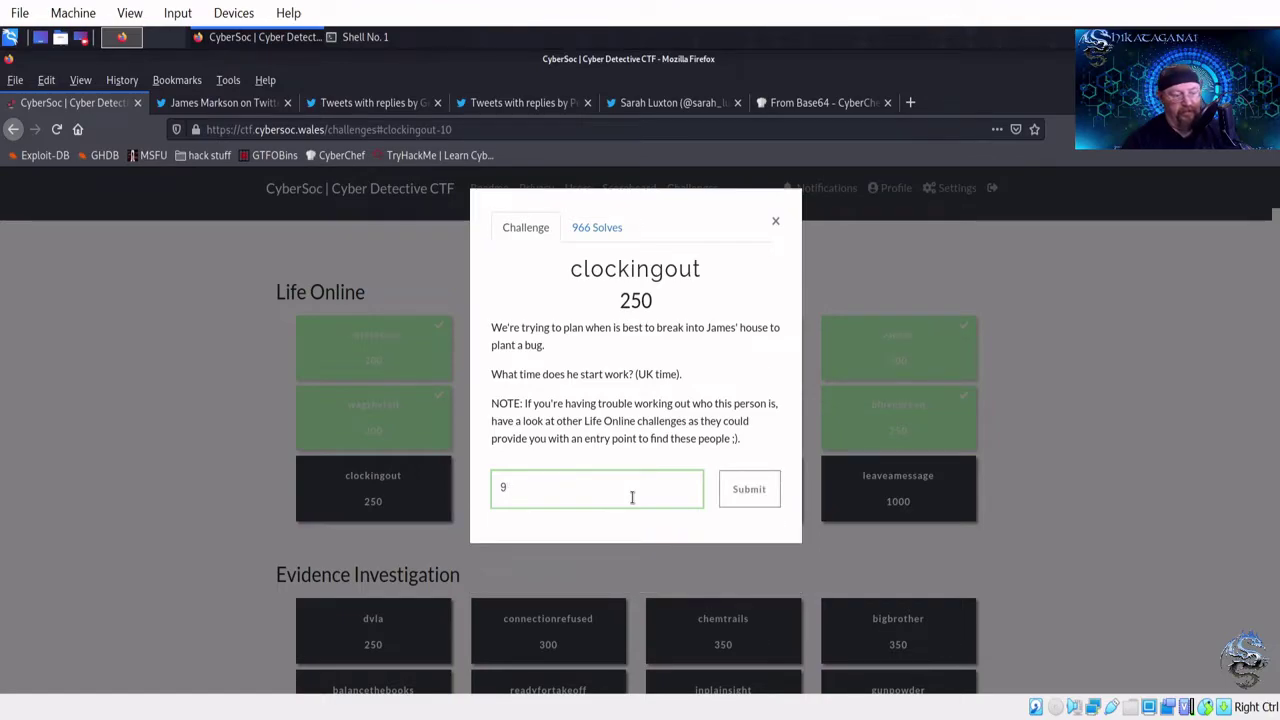
{"action": "type", "text": ":00"}
{"action": "key", "text": "Return"}
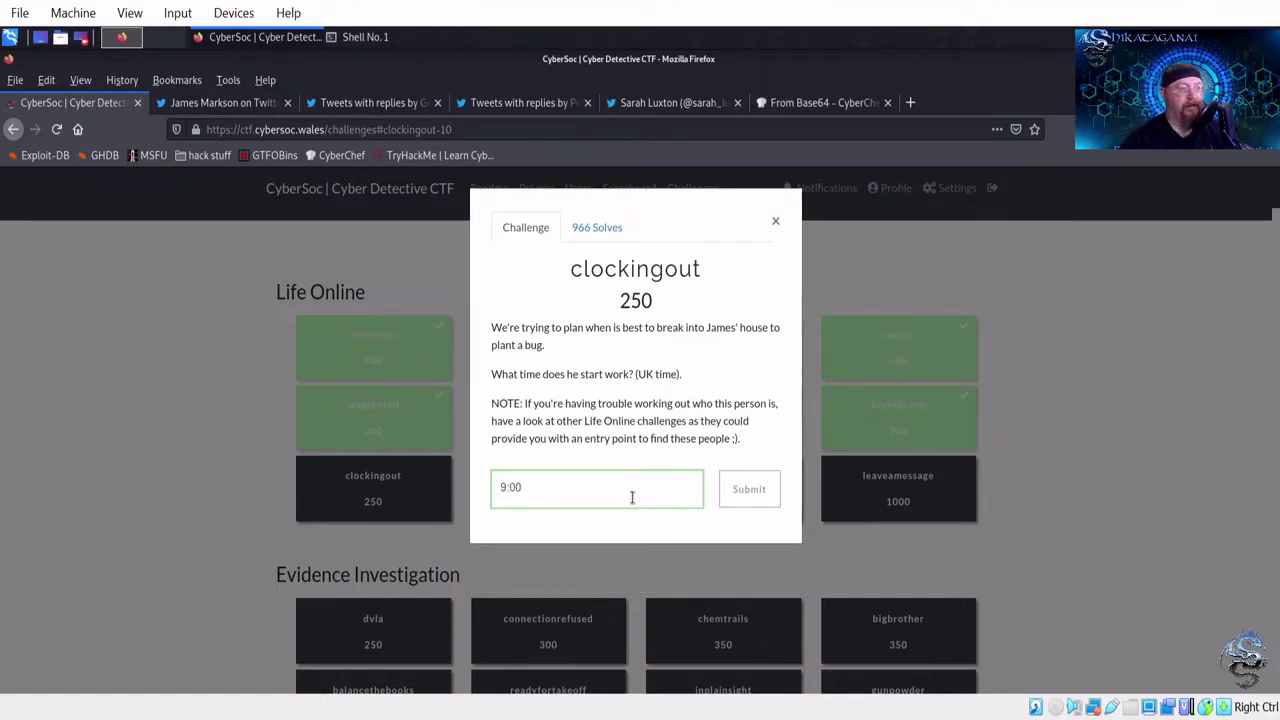
{"action": "type", "text": "am"}
{"action": "key", "text": "Return"}
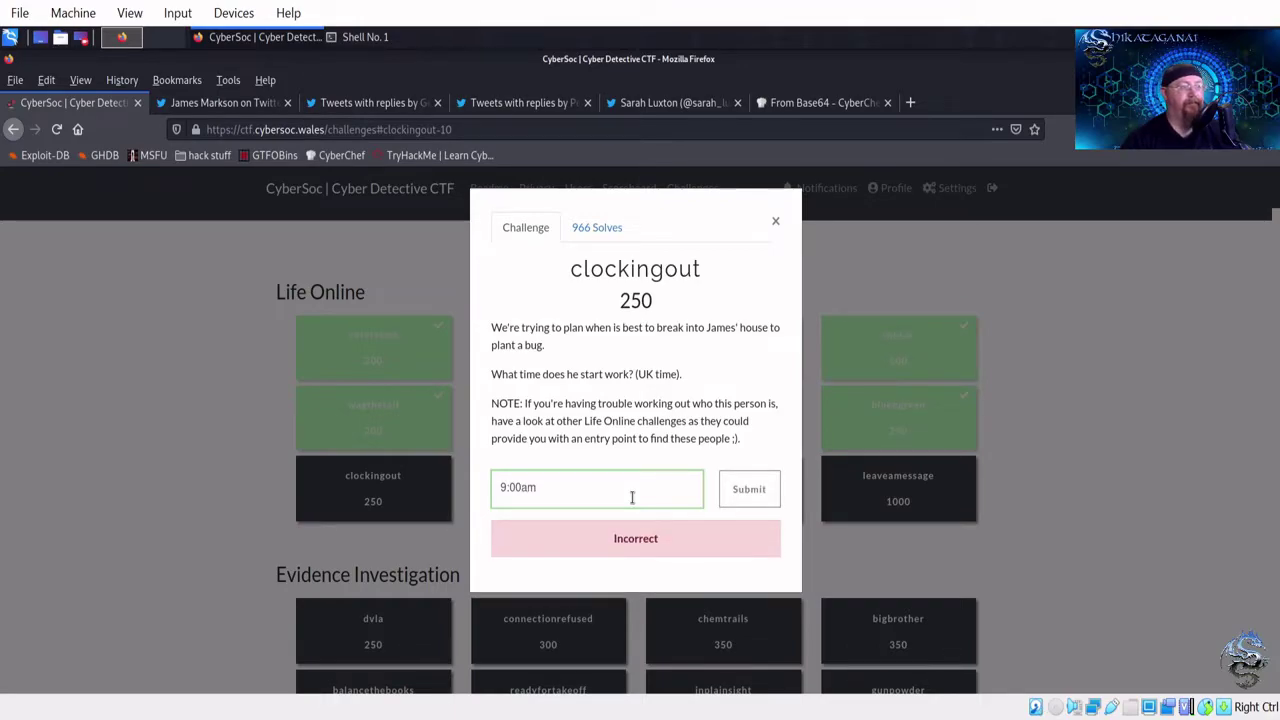
Try 10:00 and 12:00 as the clockingout flag
{"action": "key", "text": "BackSpace"}
{"action": "key", "text": "BackSpace"}
{"action": "key", "text": "BackSpace"}
{"action": "key", "text": "BackSpace"}
{"action": "key", "text": "BackSpace"}
{"action": "key", "text": "BackSpace"}
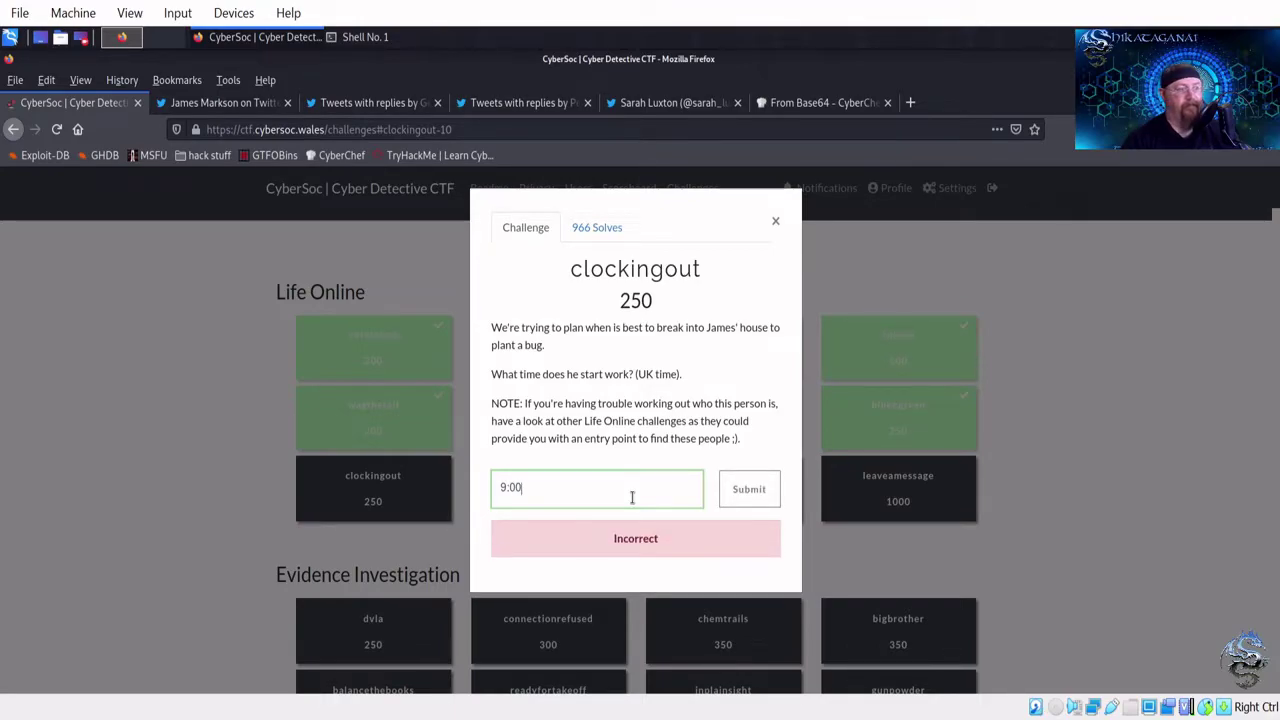
{"action": "type", "text": "1"}
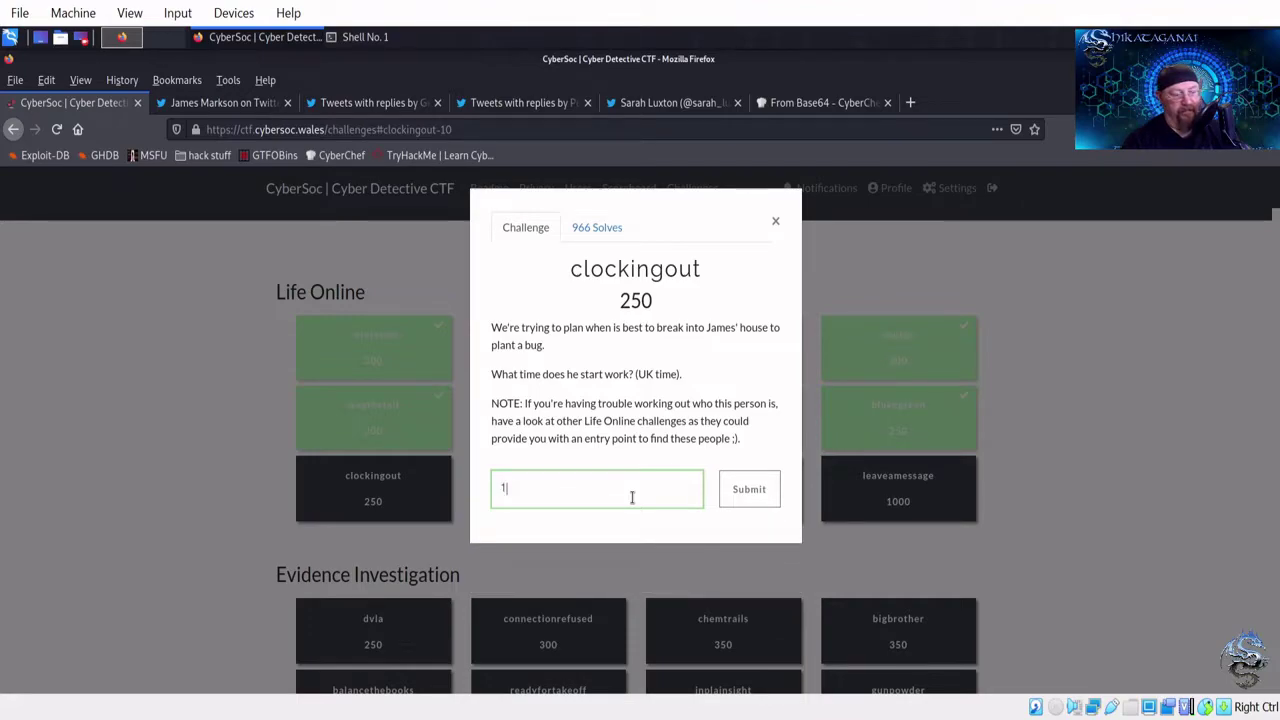
{"action": "type", "text": "0:1"}
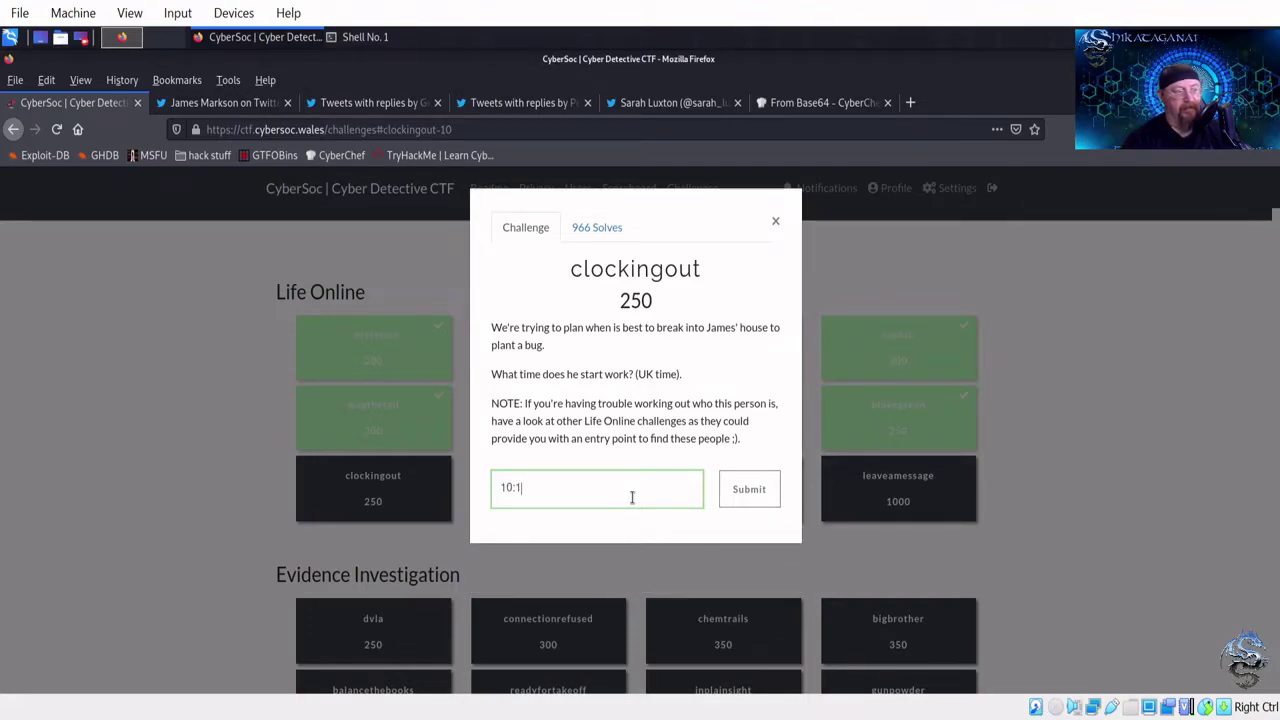
{"action": "key", "text": "BackSpace"}
{"action": "type", "text": "00"}
{"action": "key", "text": "Return"}
{"action": "key", "text": "BackSpace"}
{"action": "key", "text": "BackSpace"}
{"action": "key", "text": "BackSpace"}
{"action": "key", "text": "BackSpace"}
{"action": "type", "text": "12"}
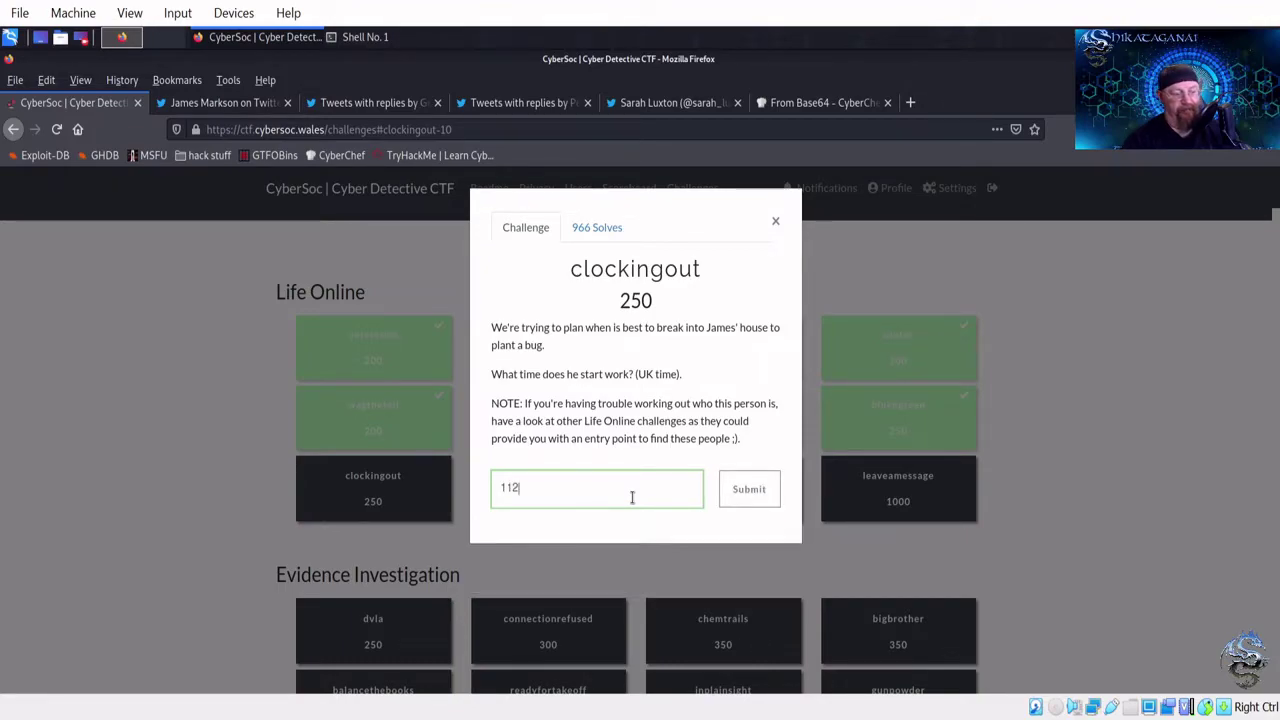
{"action": "type", "text": ":00"}
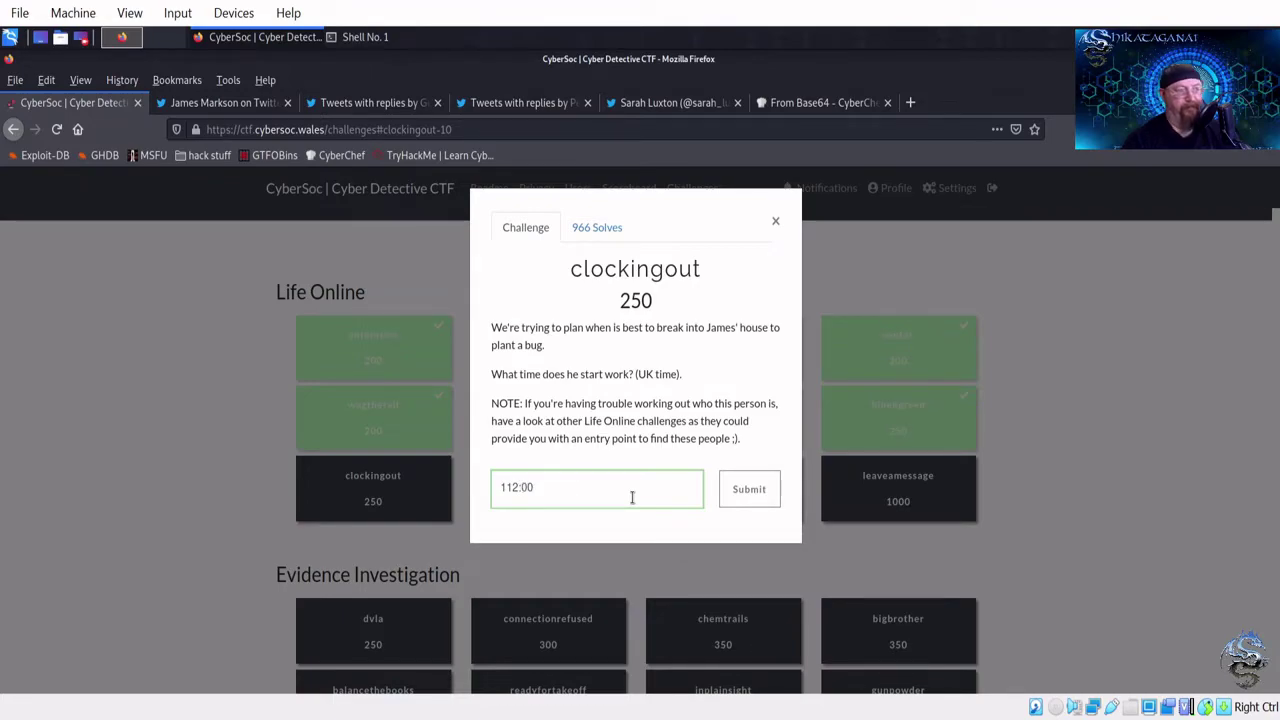
{"action": "key", "text": "BackSpace"}
{"action": "key", "text": "BackSpace"}
{"action": "key", "text": "BackSpace"}
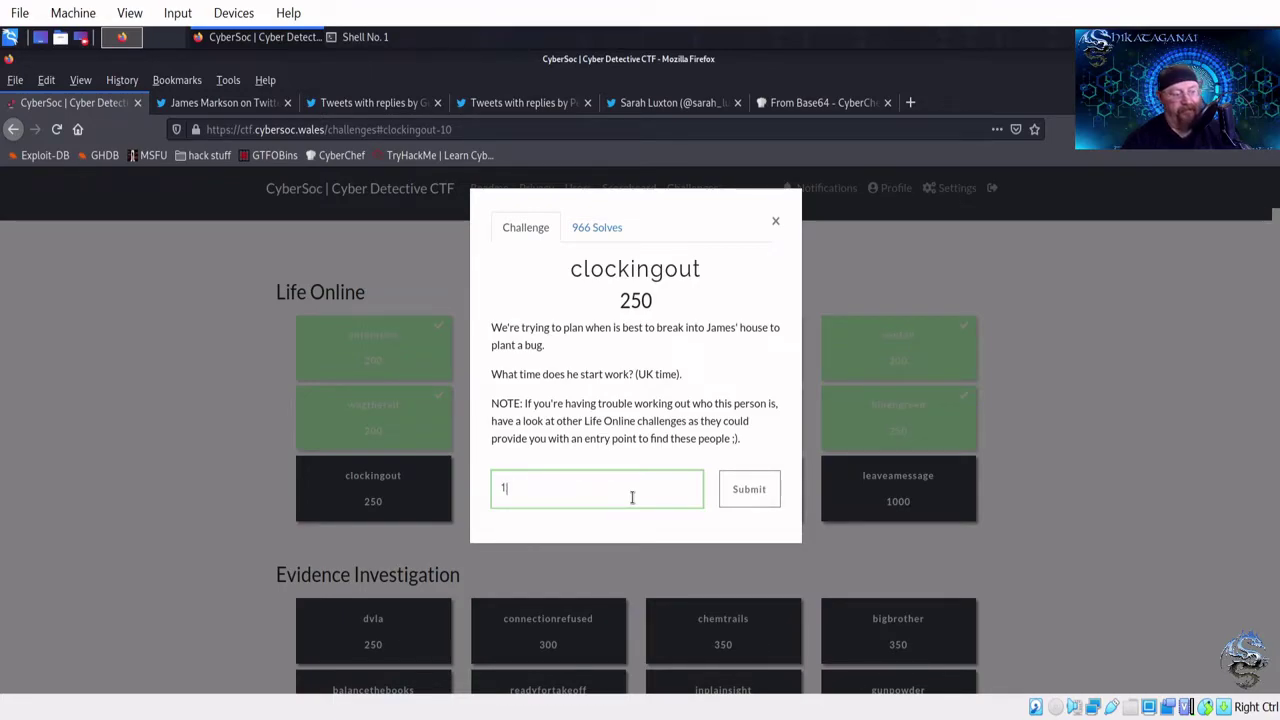
{"action": "type", "text": ":00"}
{"action": "key", "text": "Return"}
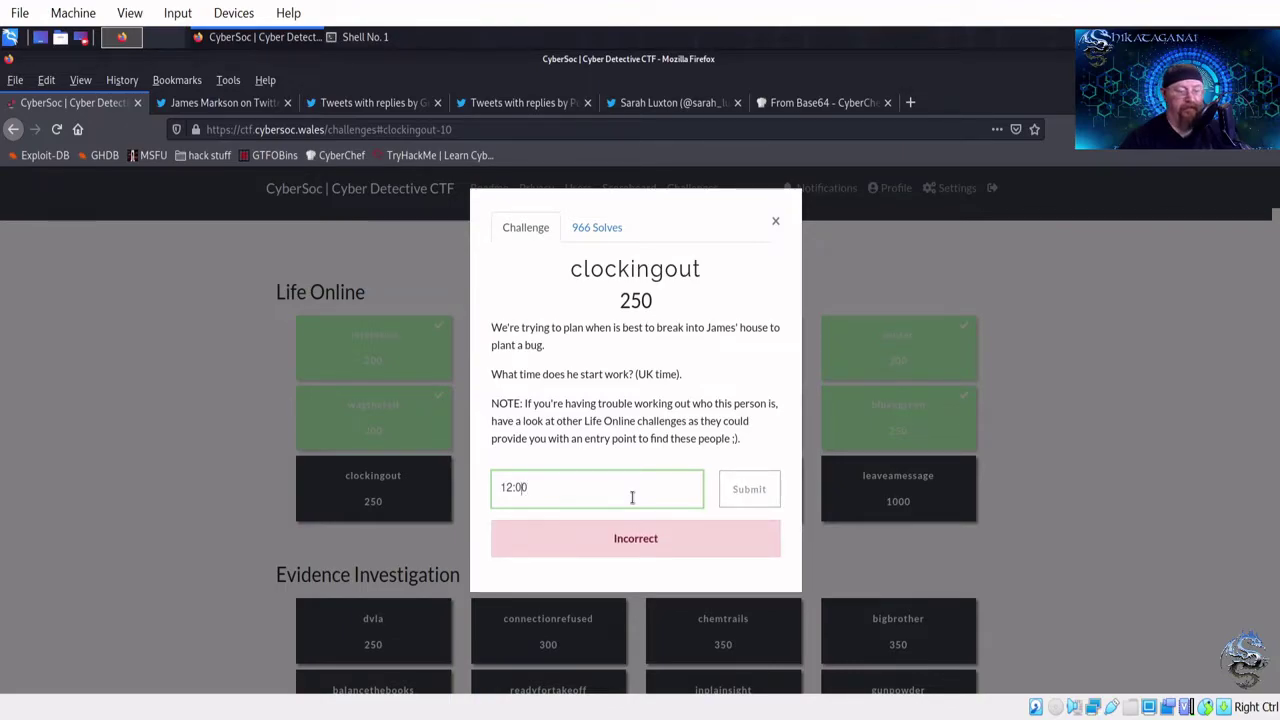
Submit 14:00 as the clockingout flag until it is accepted, then open a blank tab
{"action": "key", "text": "Left"}
{"action": "key", "text": "Left"}
{"action": "key", "text": "Left"}
{"action": "key", "text": "BackSpace"}
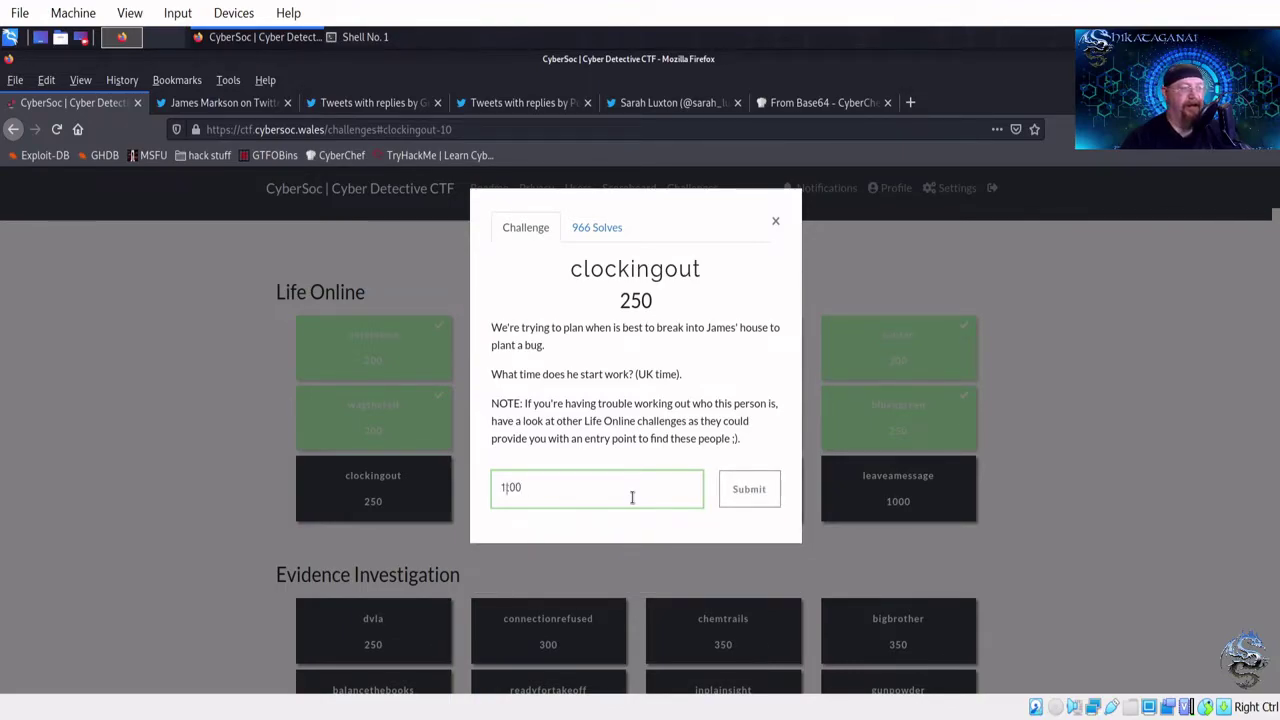
{"action": "type", "text": "4:"}
{"action": "key", "text": "Return"}
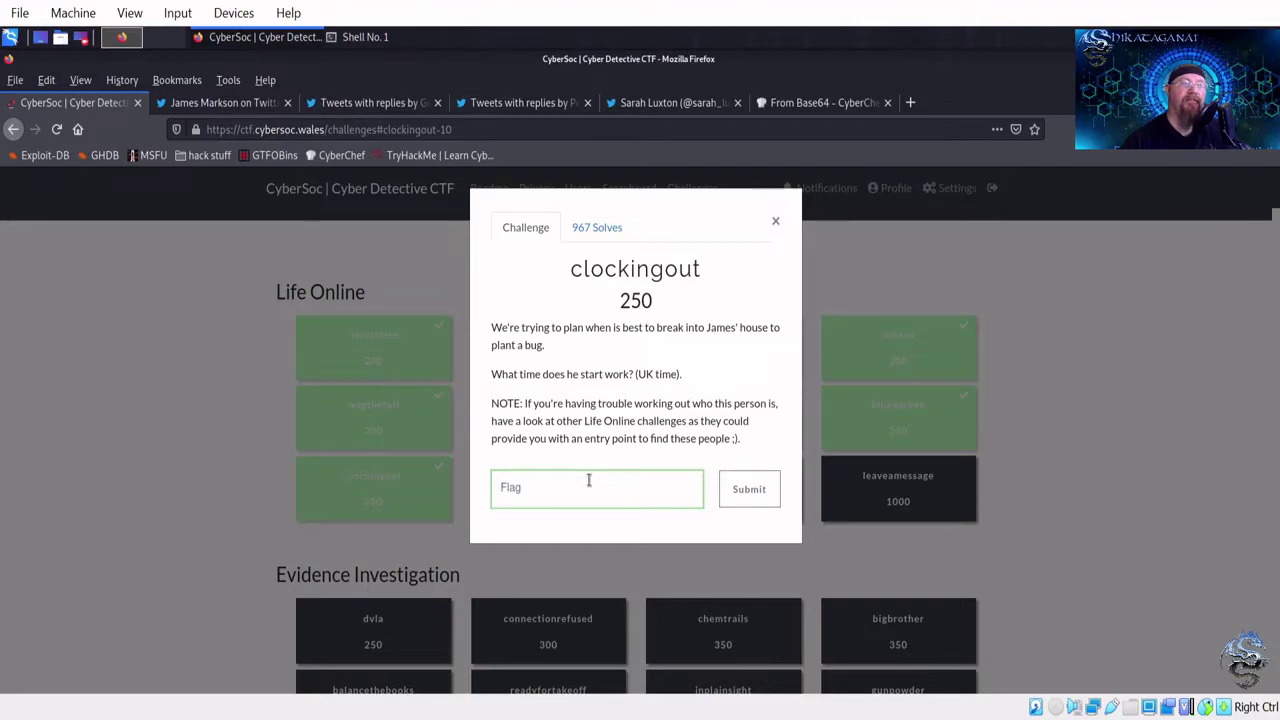
{"action": "left_click", "coordinate": [910, 102]}
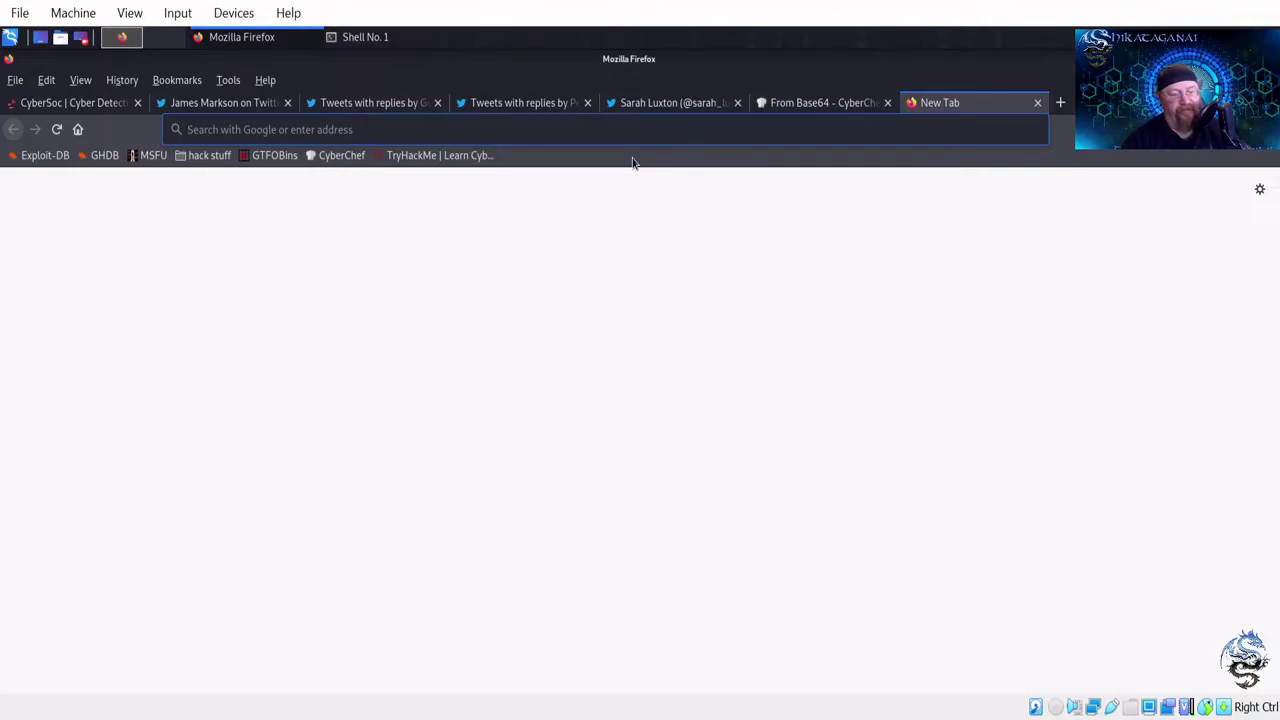
Google '9 am uk time' to check the local time, then close that tab
{"action": "type", "text": "9 am uk time"}
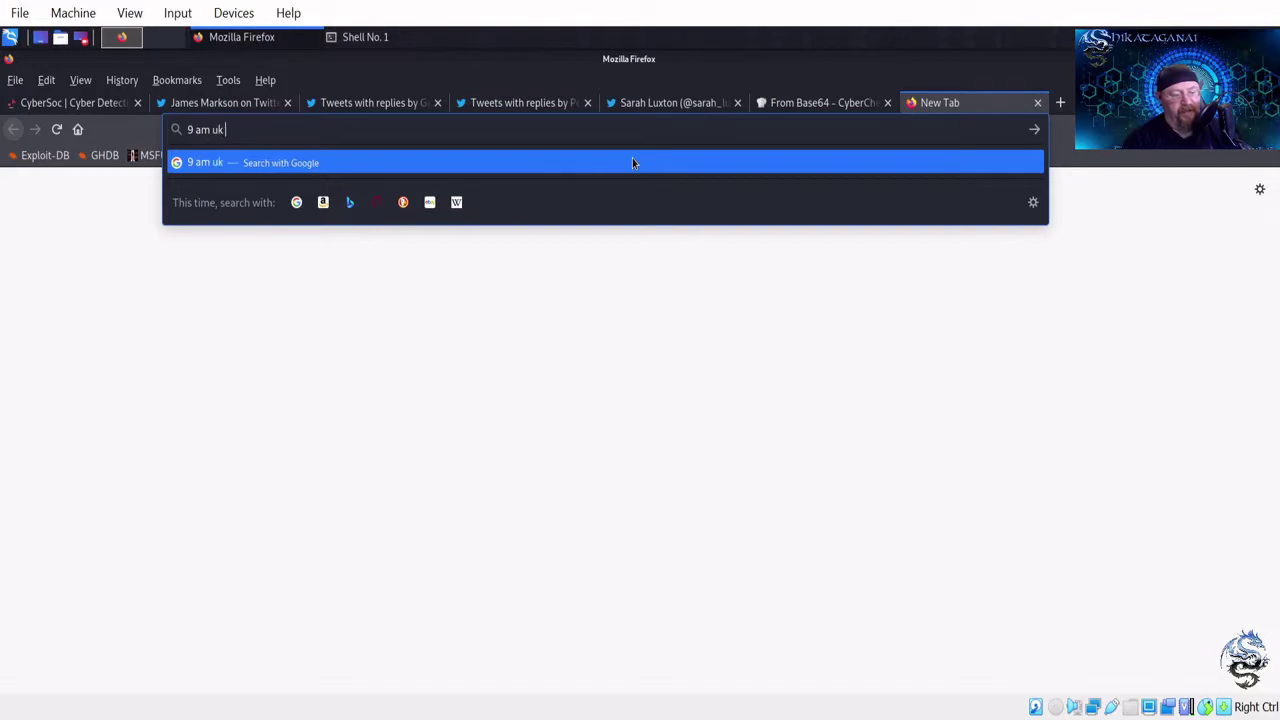
{"action": "key", "text": "Return"}
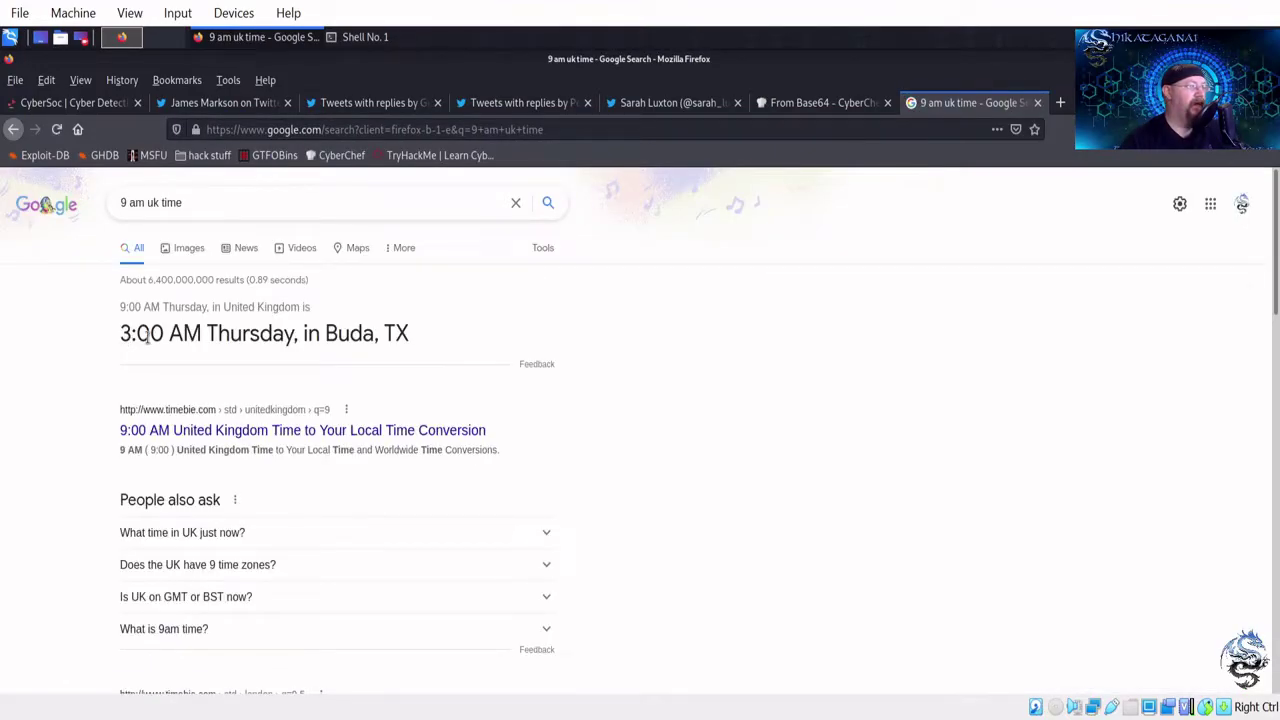
{"action": "left_click", "coordinate": [13, 129]}
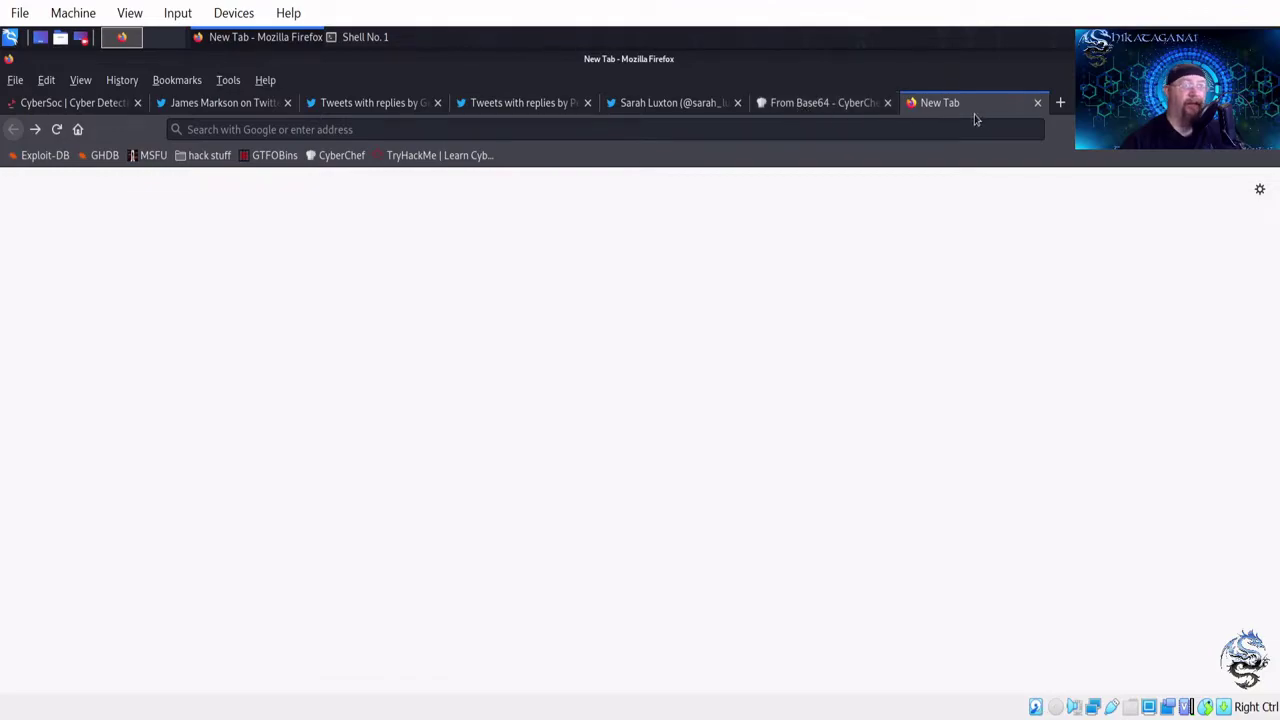
{"action": "left_click", "coordinate": [1037, 102]}
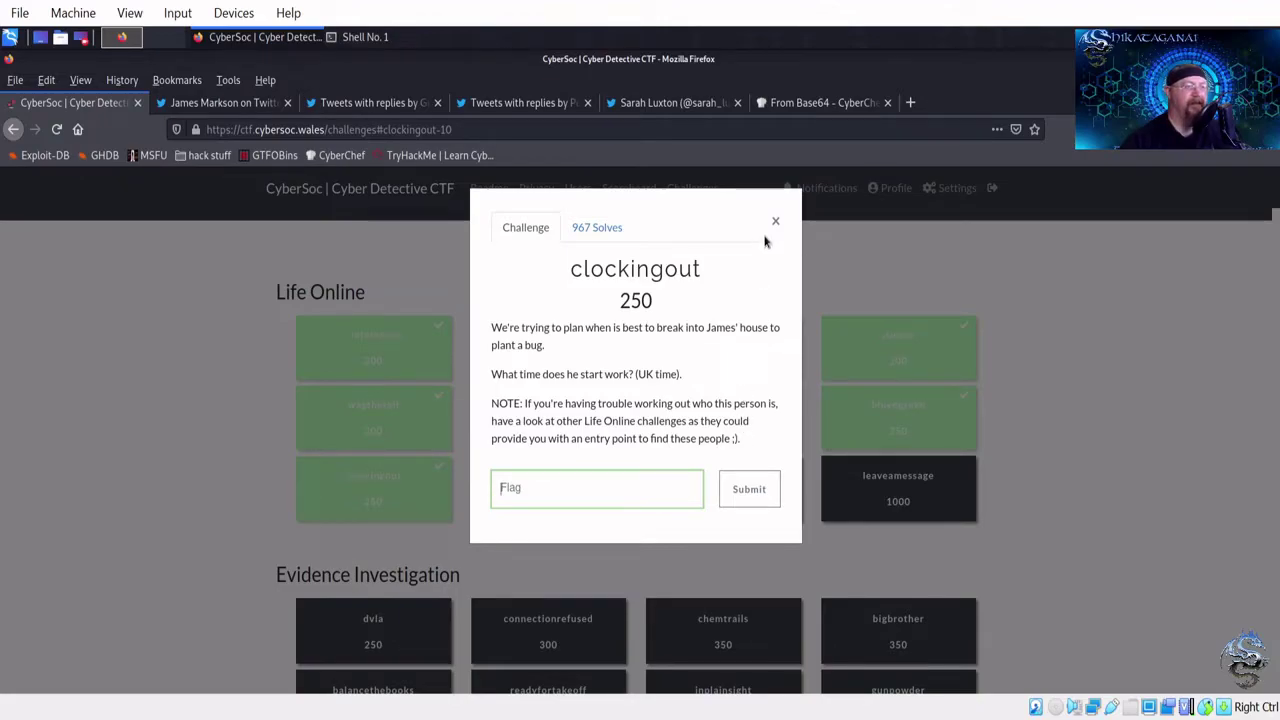
Close the solved clockingout challenge and open the 250-point meme challenge
{"action": "left_click", "coordinate": [775, 221]}
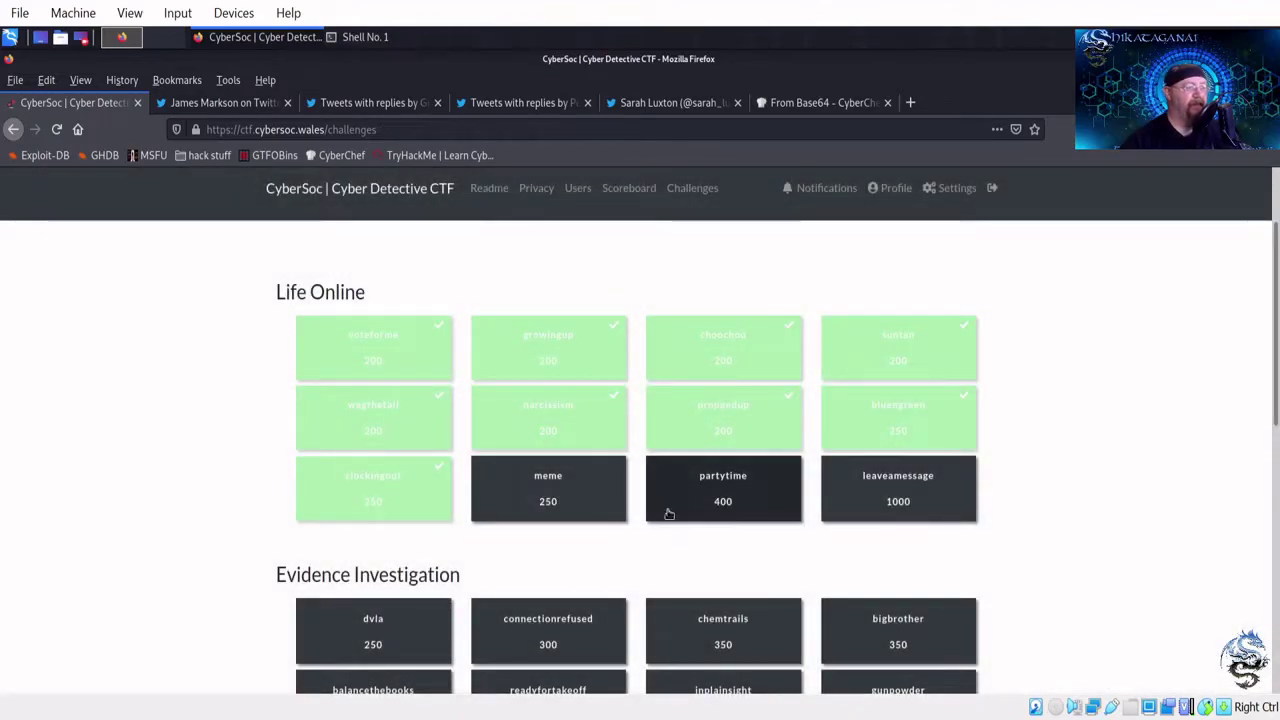
{"action": "left_click", "coordinate": [553, 489]}
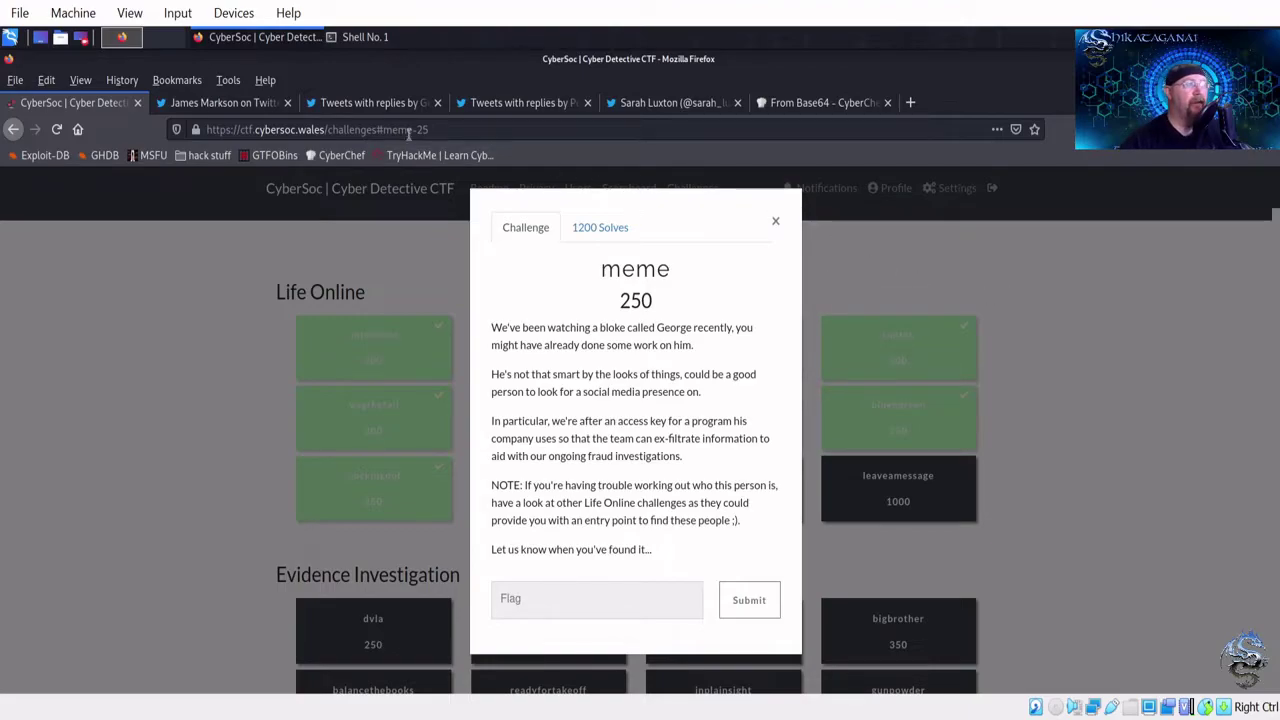
{"action": "left_click", "coordinate": [370, 102]}
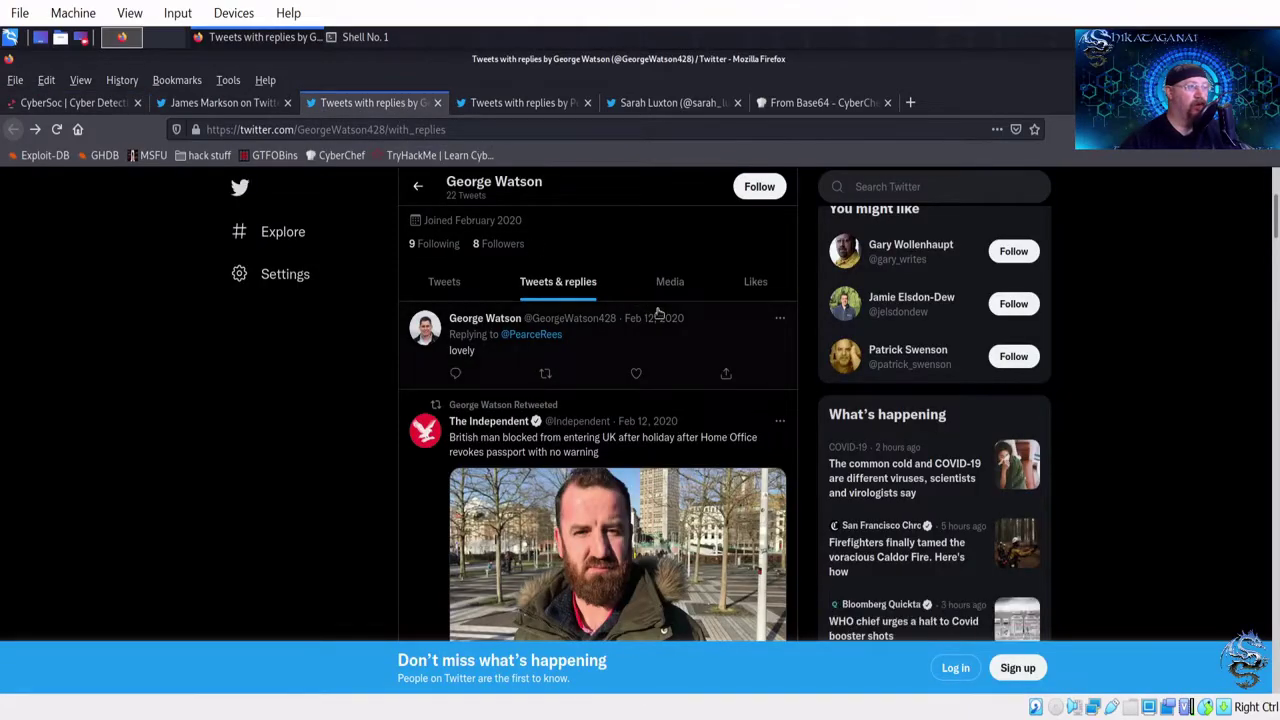
Scroll George's replies down to the 'boss is sooo funny man' tweet with the access-code screenshot
{"action": "scroll", "coordinate": [655, 320], "scroll_direction": "up", "scroll_amount": 3}
{"action": "scroll", "coordinate": [600, 428], "scroll_direction": "down", "scroll_amount": 2}
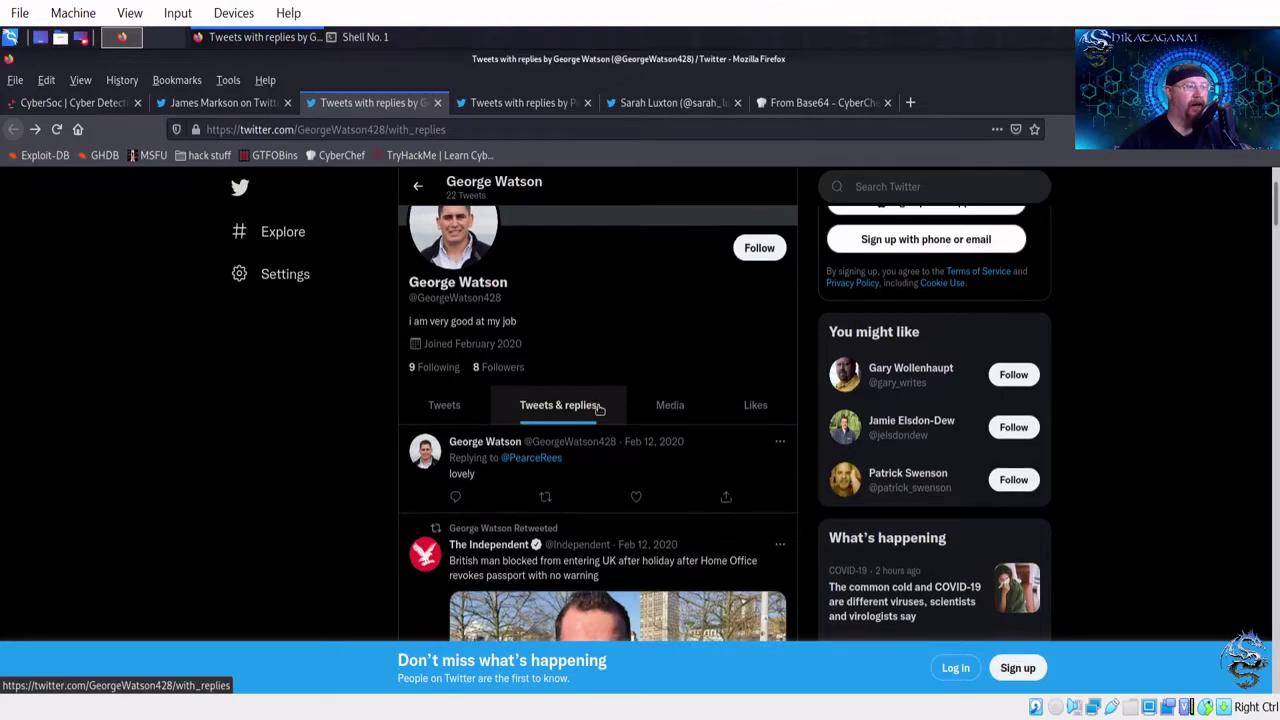
{"action": "scroll", "coordinate": [598, 409], "scroll_direction": "down", "scroll_amount": 1}
{"action": "scroll", "coordinate": [410, 415], "scroll_direction": "down", "scroll_amount": 2}
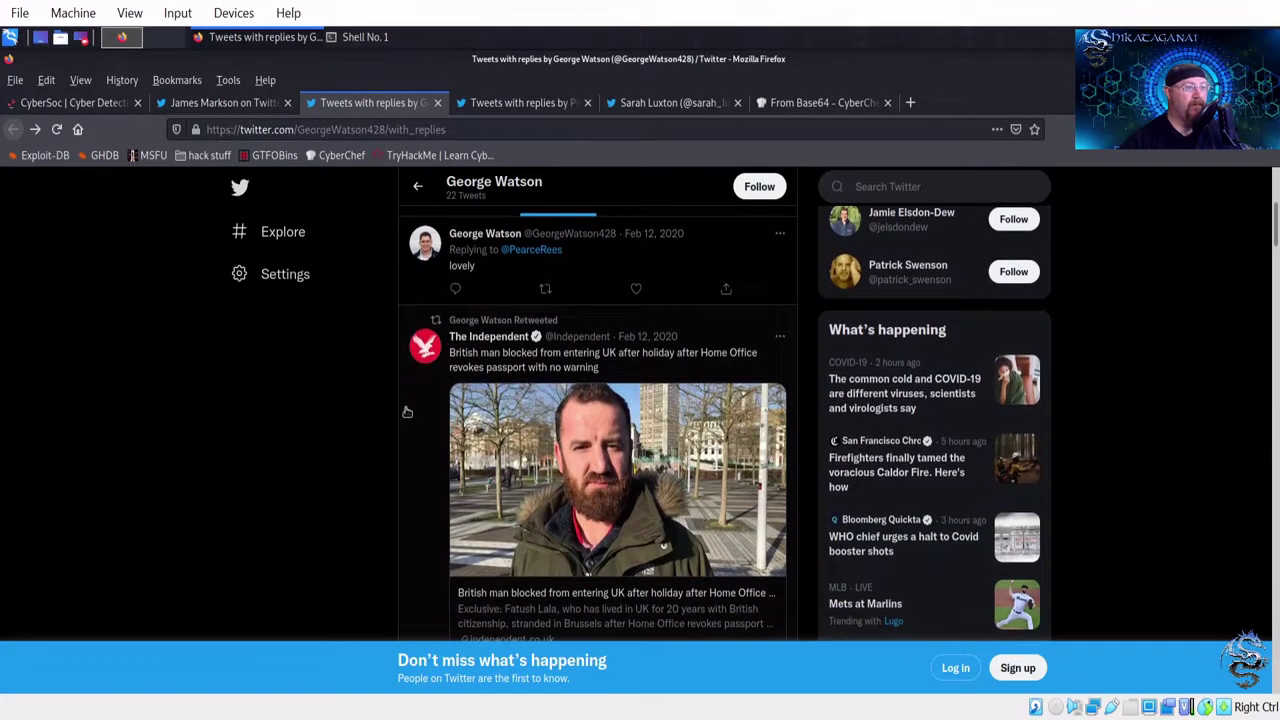
{"action": "scroll", "coordinate": [407, 411], "scroll_direction": "down", "scroll_amount": 4}
{"action": "scroll", "coordinate": [401, 407], "scroll_direction": "down", "scroll_amount": 6}
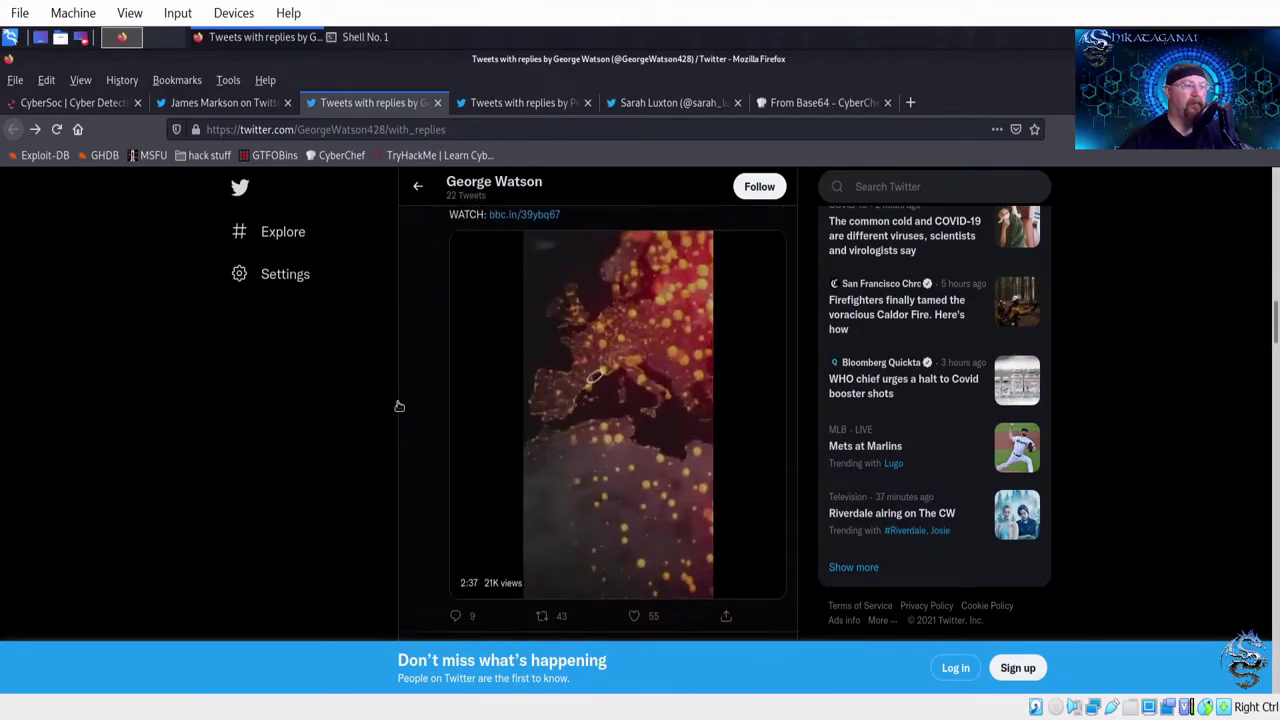
{"action": "scroll", "coordinate": [399, 406], "scroll_direction": "down", "scroll_amount": 3}
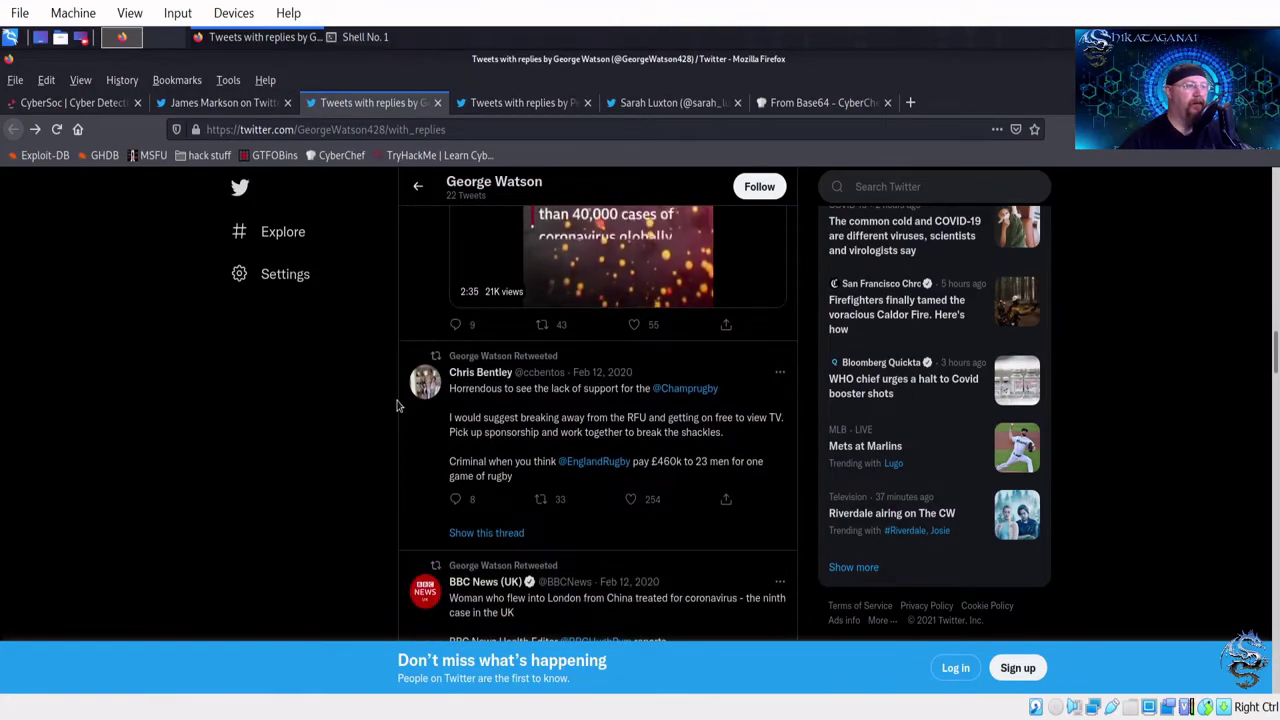
{"action": "scroll", "coordinate": [396, 404], "scroll_direction": "down", "scroll_amount": 3}
{"action": "scroll", "coordinate": [396, 404], "scroll_direction": "down", "scroll_amount": 6}
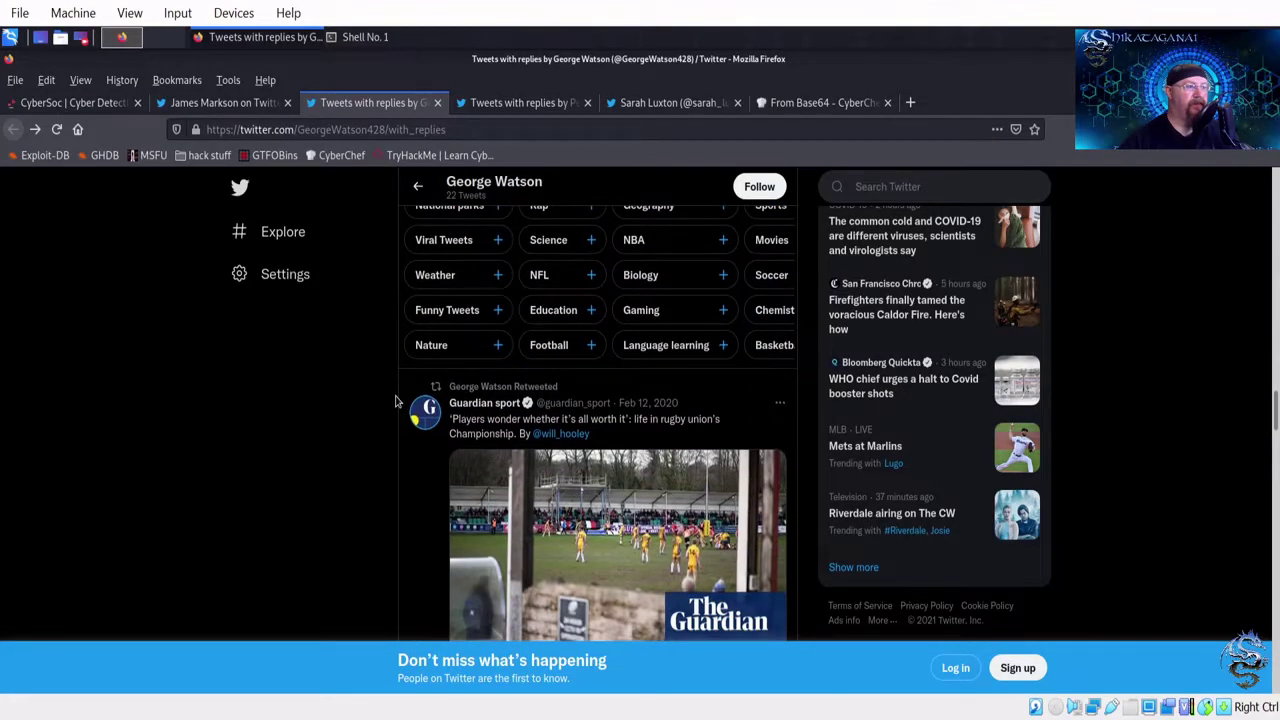
{"action": "scroll", "coordinate": [395, 400], "scroll_direction": "down", "scroll_amount": 6}
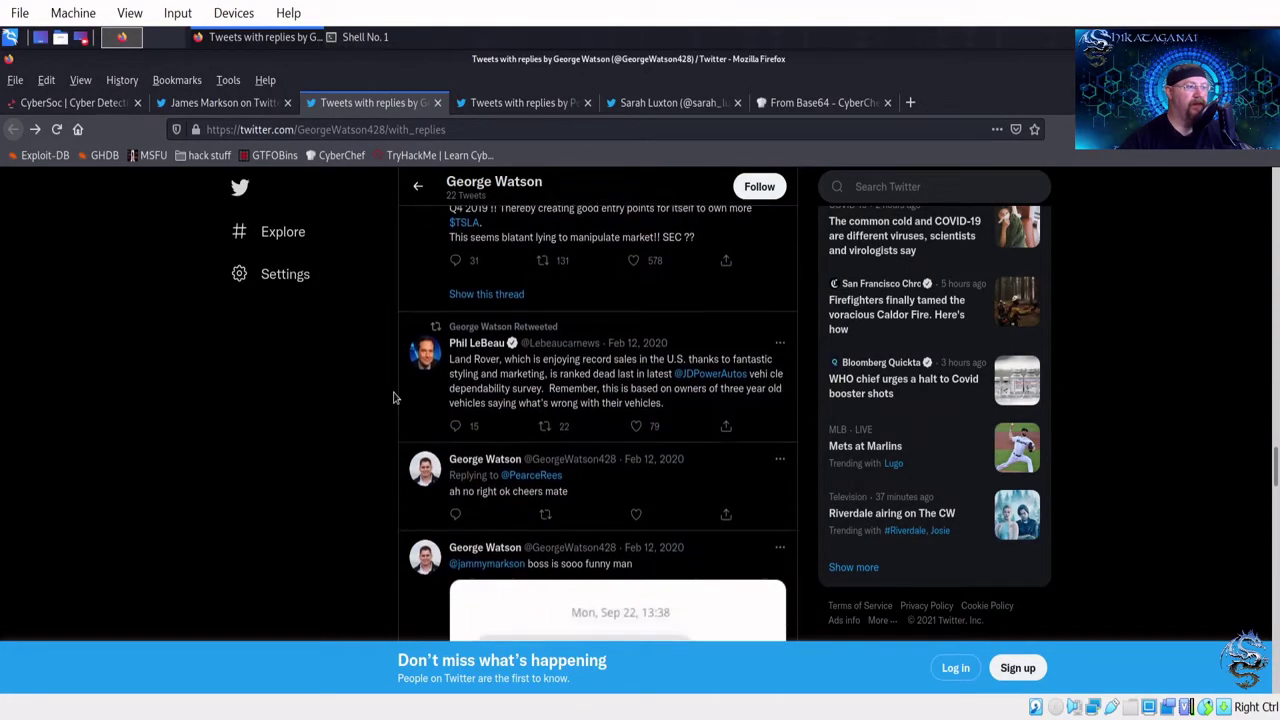
{"action": "scroll", "coordinate": [393, 398], "scroll_direction": "down", "scroll_amount": 2}
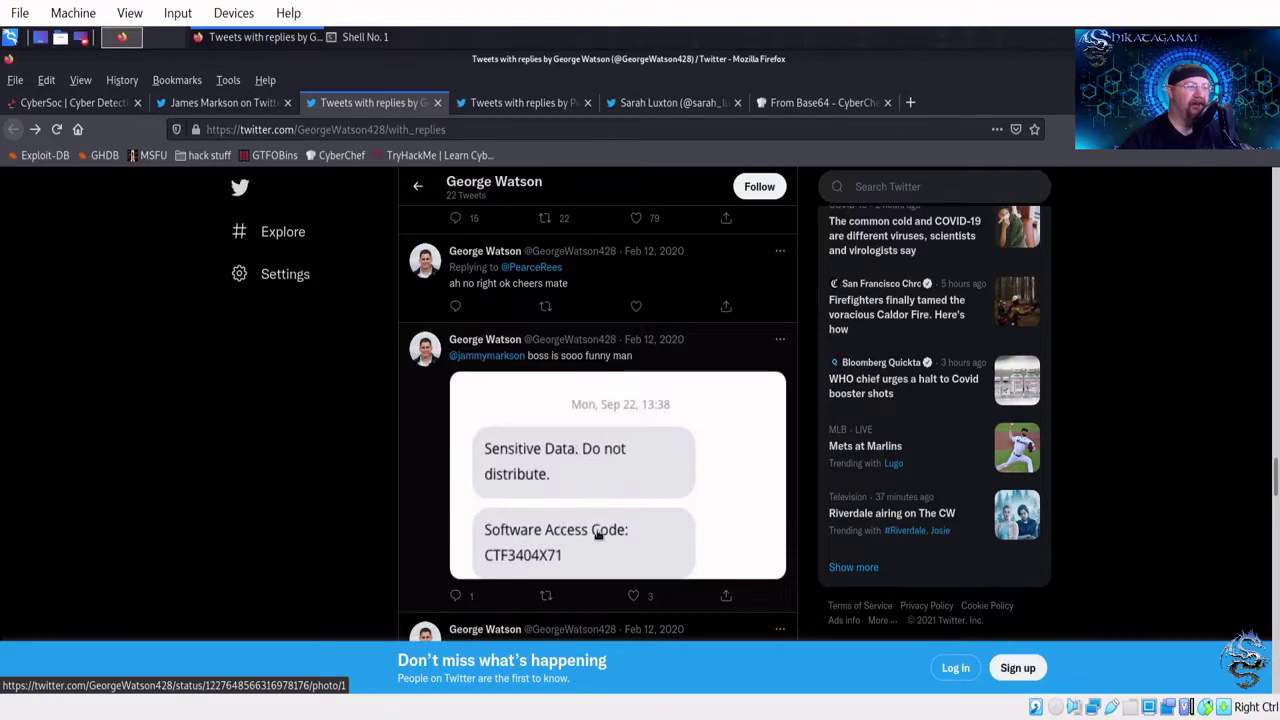
Enter the screenshot's software access code as the meme flag, submit it, and close the dialog
{"action": "left_click", "coordinate": [88, 108]}
{"action": "left_click", "coordinate": [556, 600]}
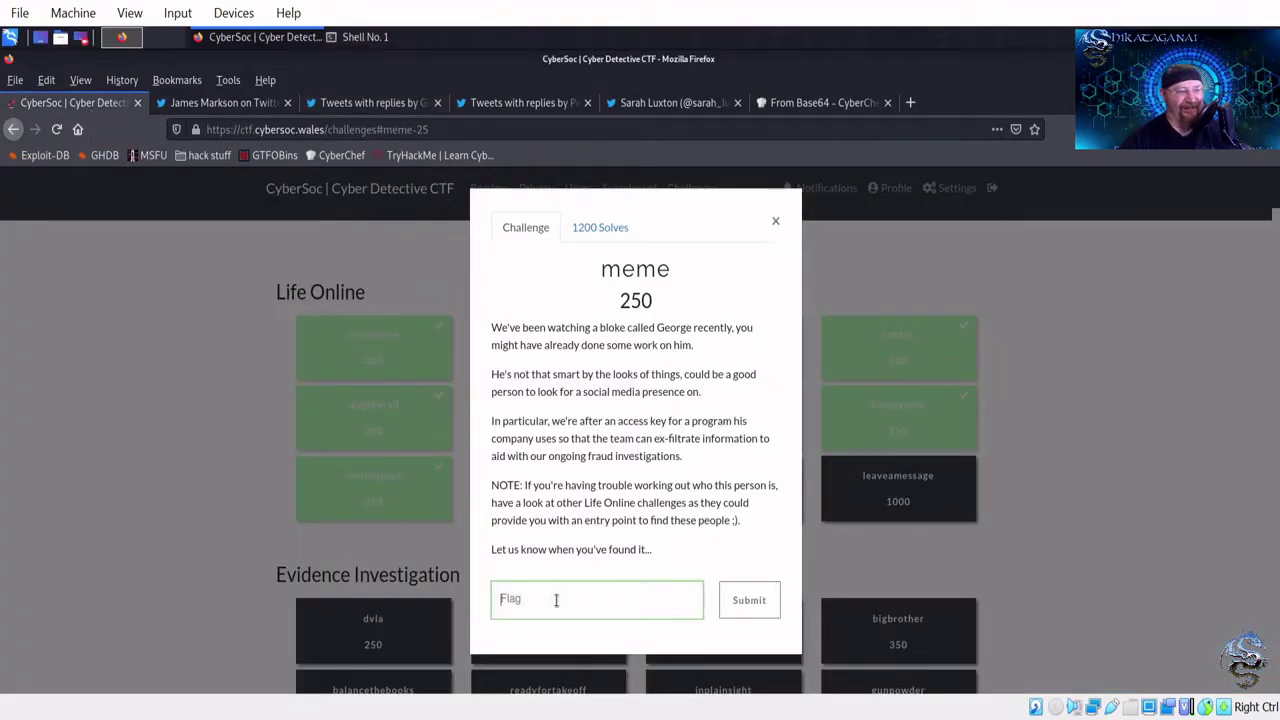
{"action": "type", "text": "ctf3404"}
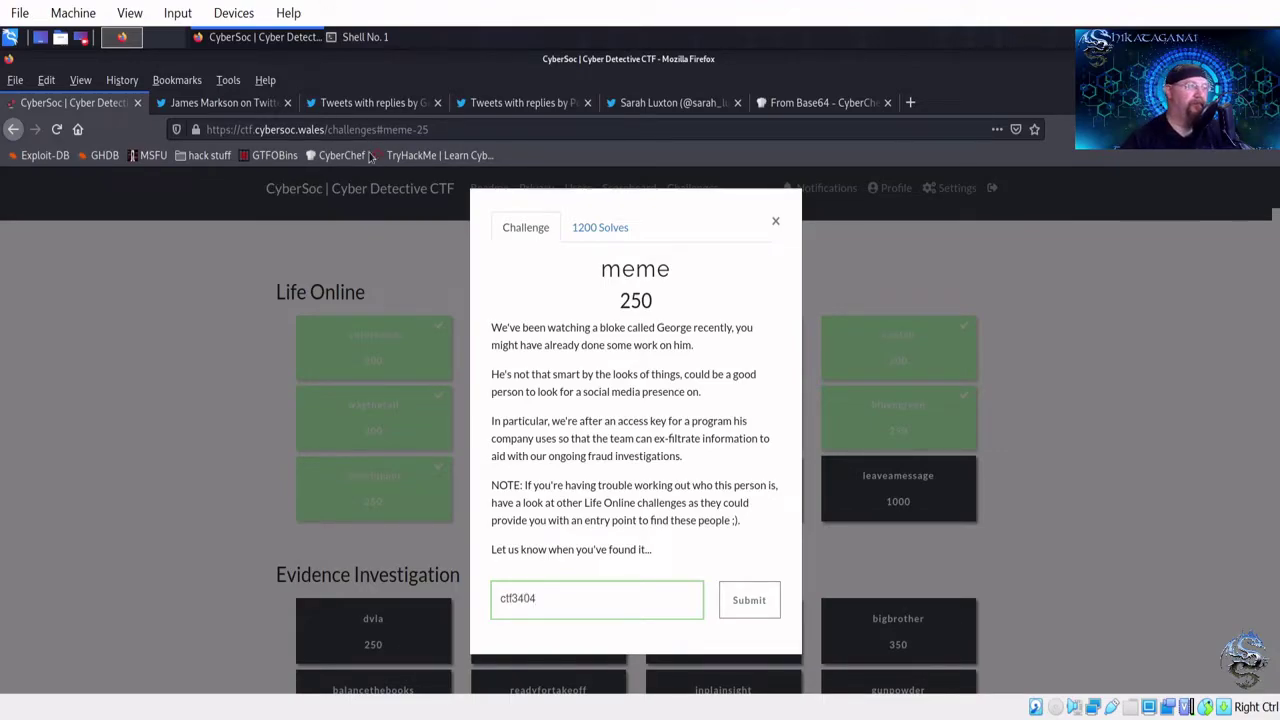
{"action": "left_click", "coordinate": [377, 102]}
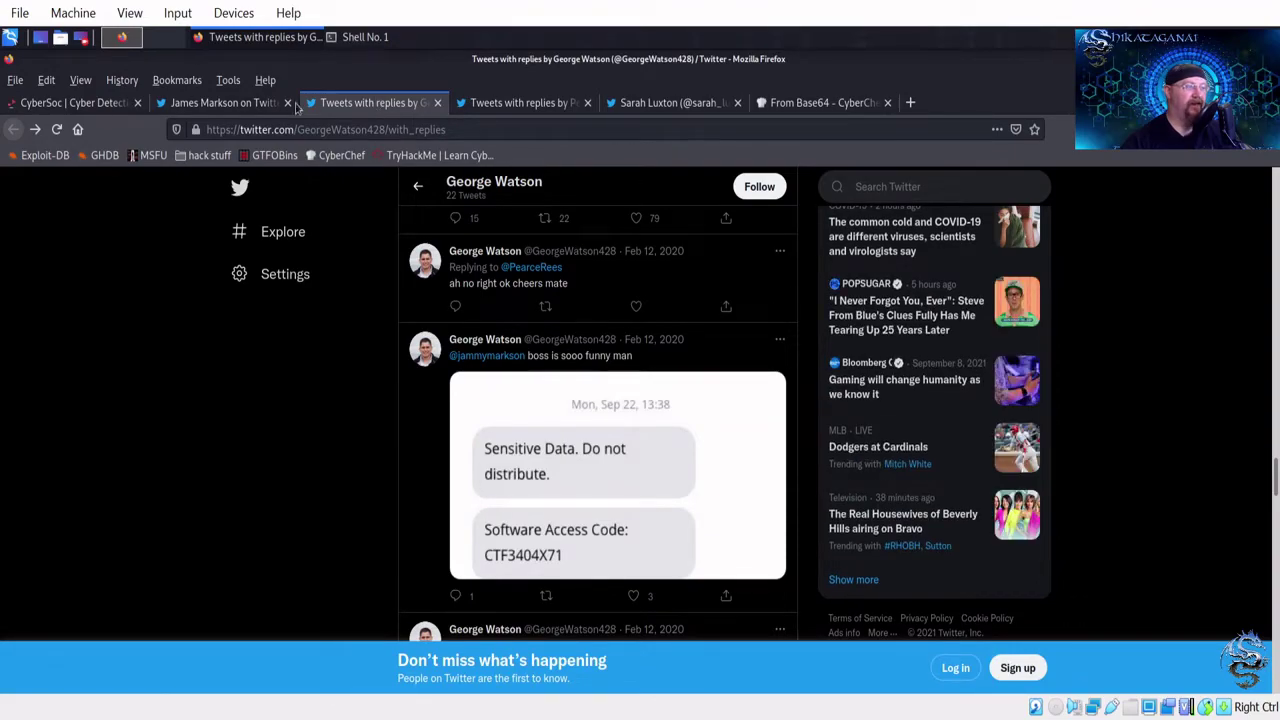
{"action": "left_click", "coordinate": [106, 104]}
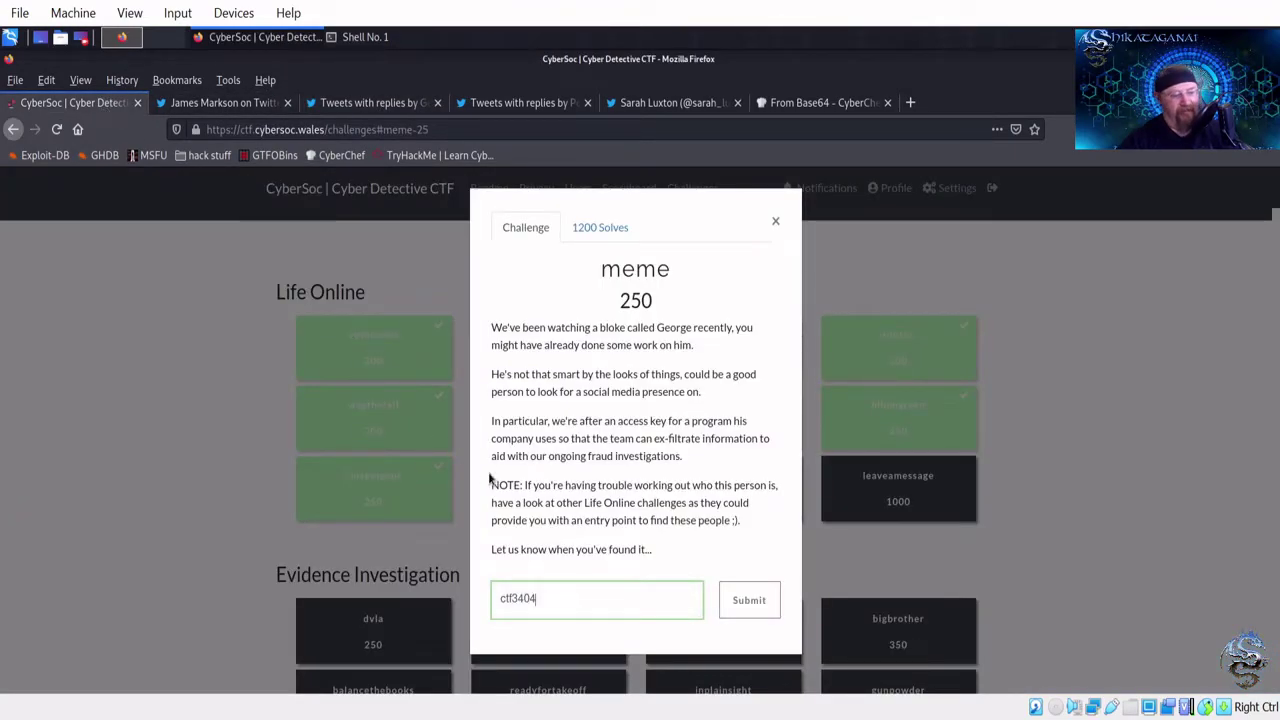
{"action": "type", "text": "ctf3404x71"}
{"action": "key", "text": "Return"}
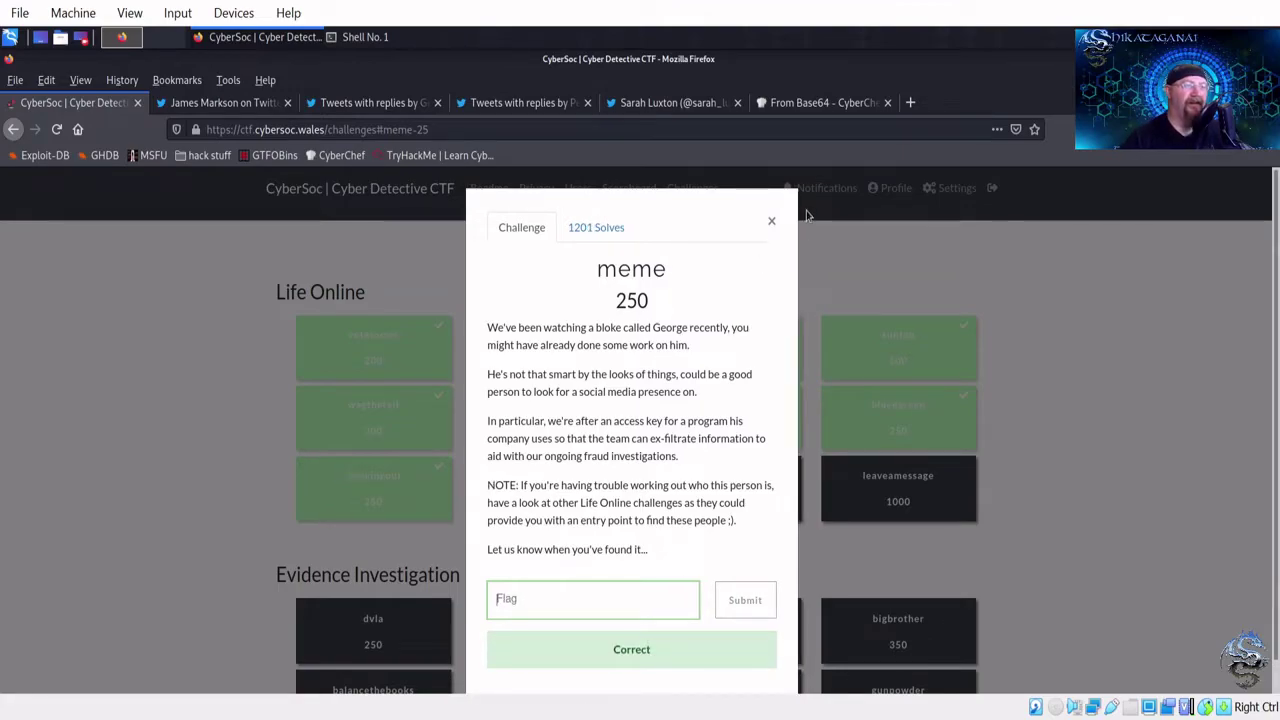
{"action": "left_click", "coordinate": [769, 224]}
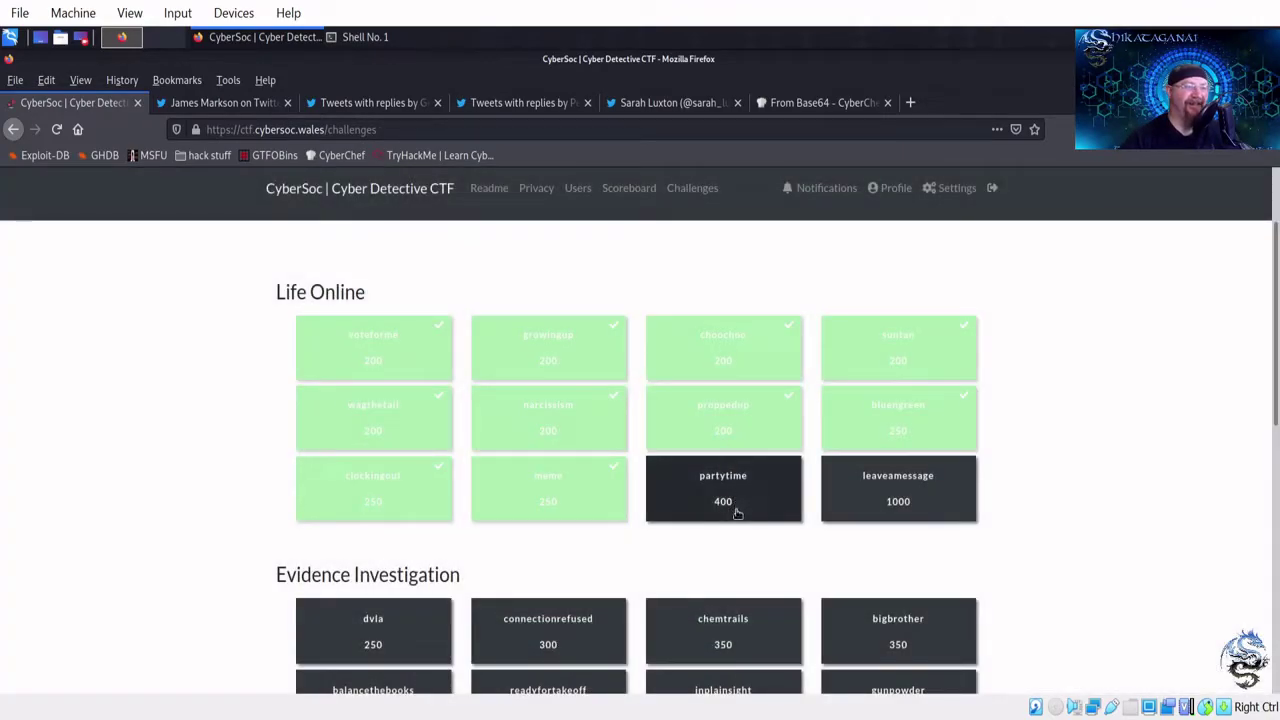
Read the 400-point partytime challenge, then return to the other profile's Twitter replies
{"action": "left_click", "coordinate": [735, 494]}
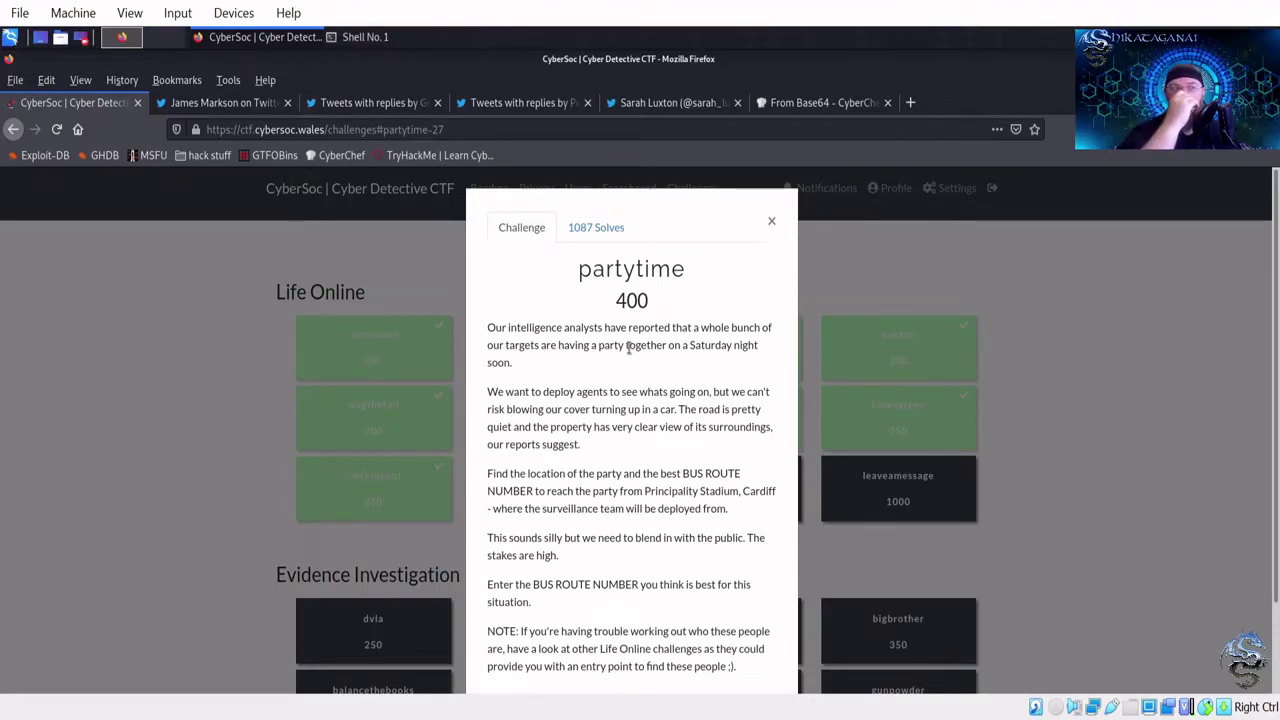
{"action": "left_click", "coordinate": [511, 103]}
{"action": "scroll", "coordinate": [538, 385], "scroll_direction": "up", "scroll_amount": 5}
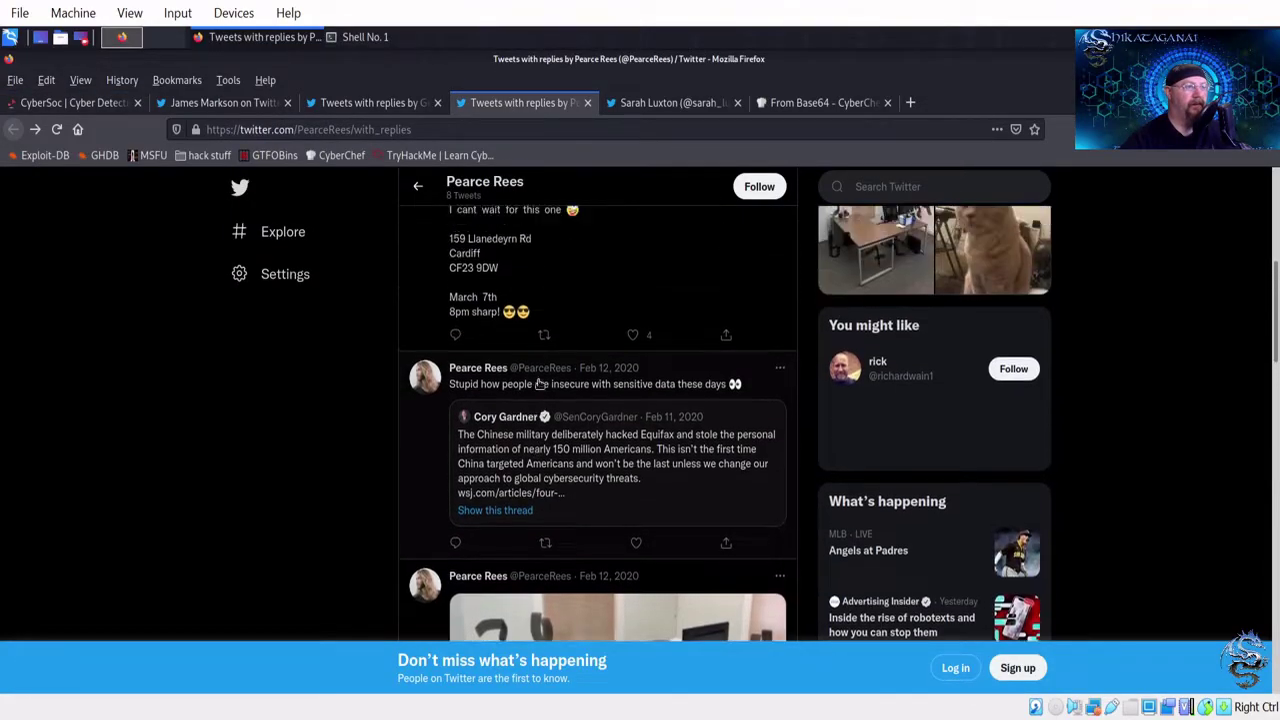
Open the party invitation tweet with the Cardiff address, then return to the partytime challenge
{"action": "scroll", "coordinate": [538, 385], "scroll_direction": "down", "scroll_amount": 3}
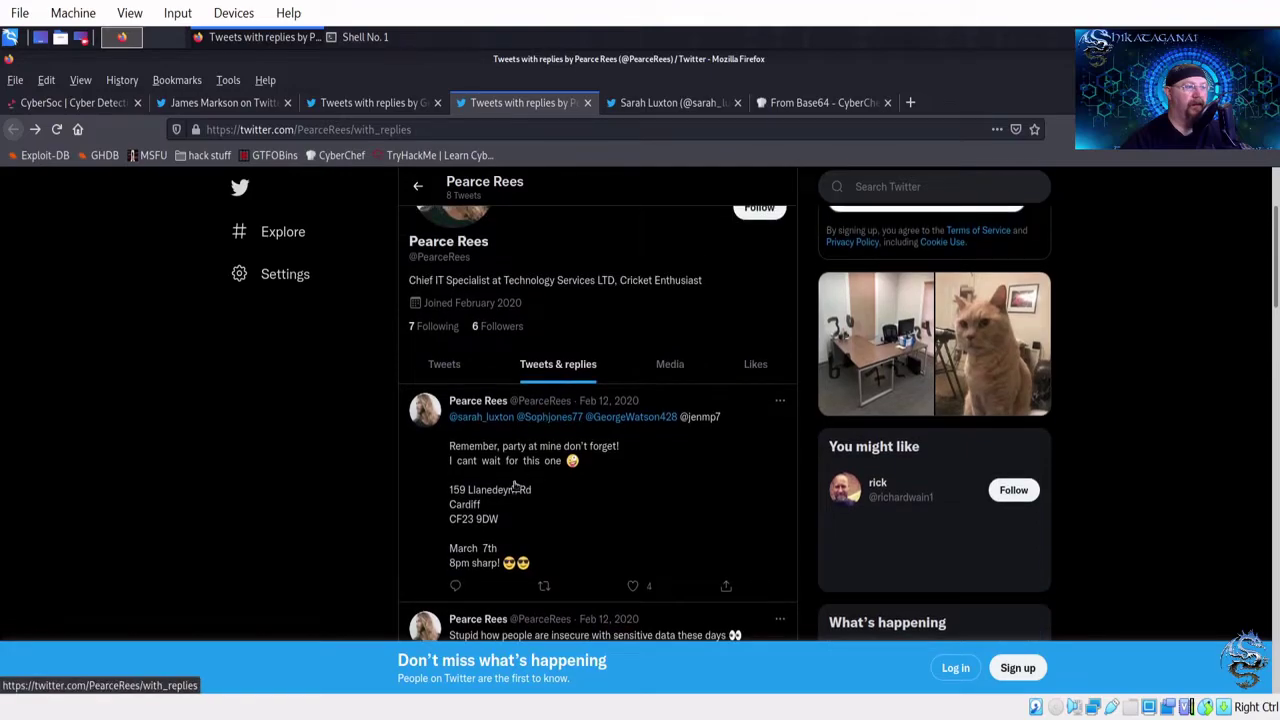
{"action": "left_click", "coordinate": [480, 450]}
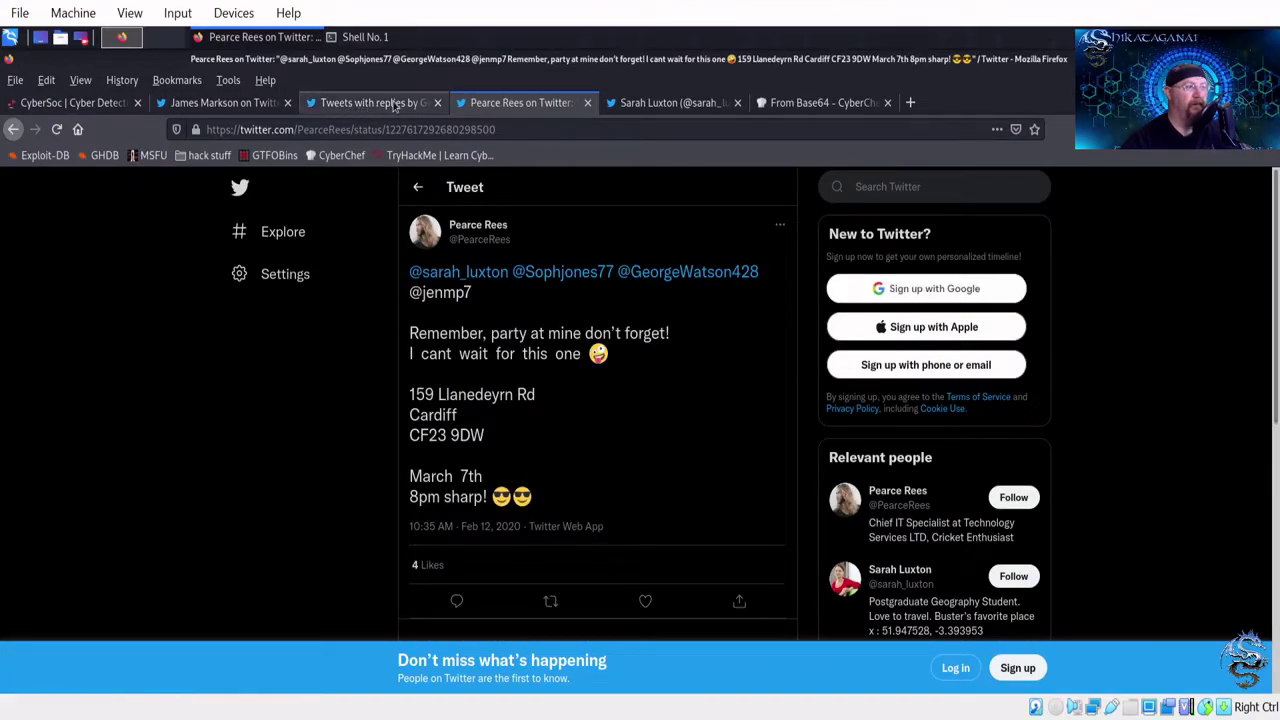
{"action": "left_click", "coordinate": [80, 103]}
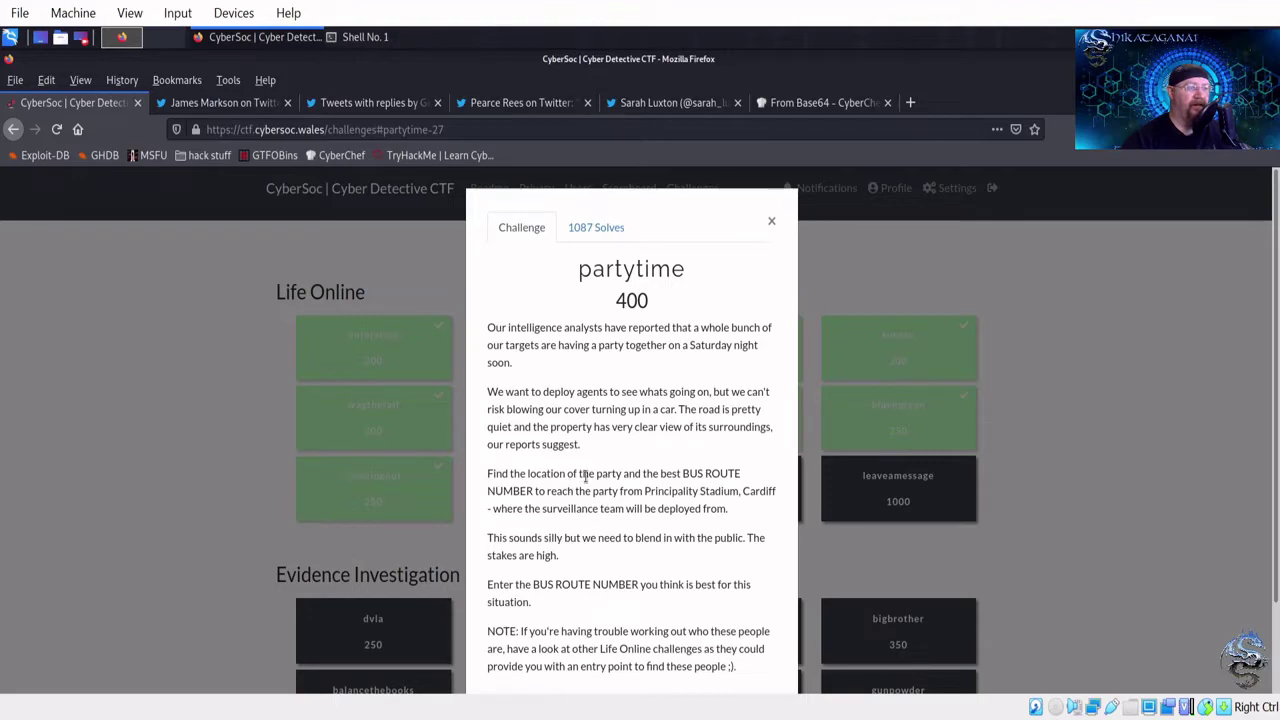
Copy 'Principality Stadium, Cardiff' from the partytime challenge description
{"action": "mouse_move", "coordinate": [684, 470]}
{"action": "left_mouse_down"}
{"action": "mouse_move", "coordinate": [708, 476]}
{"action": "mouse_move", "coordinate": [698, 488]}
{"action": "left_mouse_up"}
{"action": "left_click", "coordinate": [662, 493]}
{"action": "left_click_drag", "start_coordinate": [645, 491], "coordinate": [776, 491]}
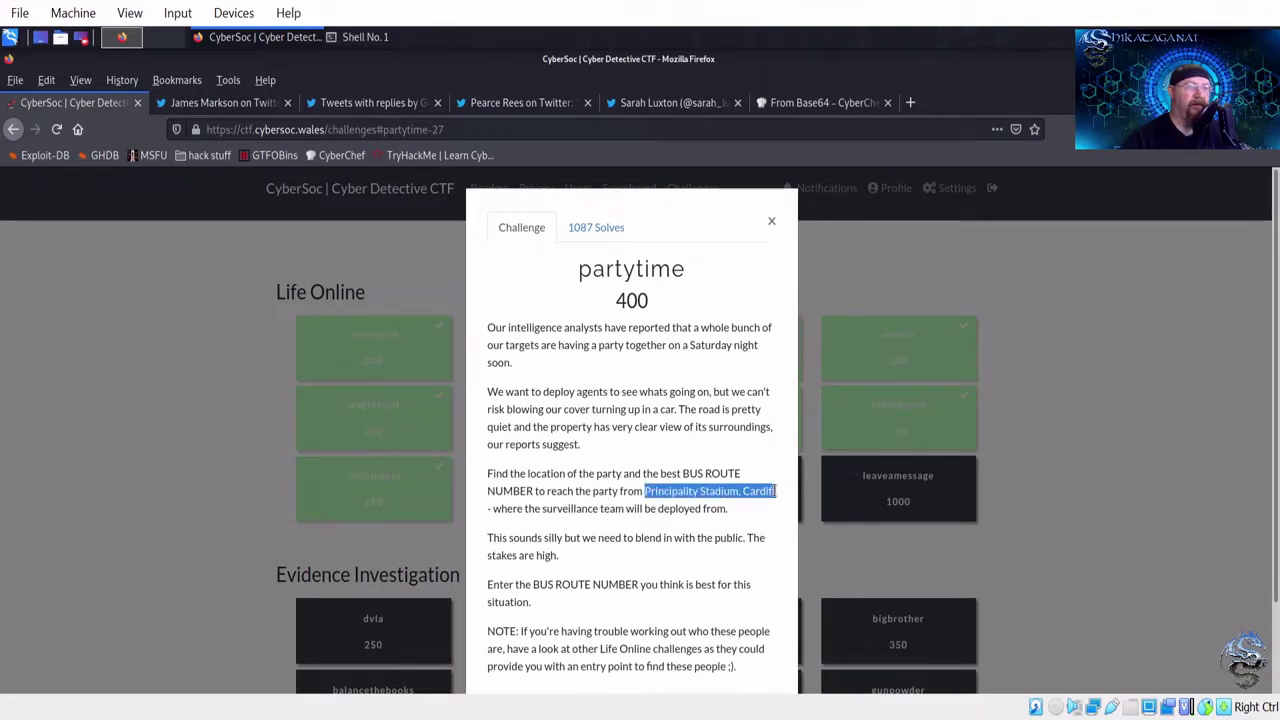
{"action": "right_click", "coordinate": [746, 488]}
{"action": "left_click", "coordinate": [765, 504]}
{"action": "left_click", "coordinate": [826, 102]}
Go to google.com in the CyberChef tab, search 'google maps' and open Google Maps
{"action": "left_click", "coordinate": [592, 129]}
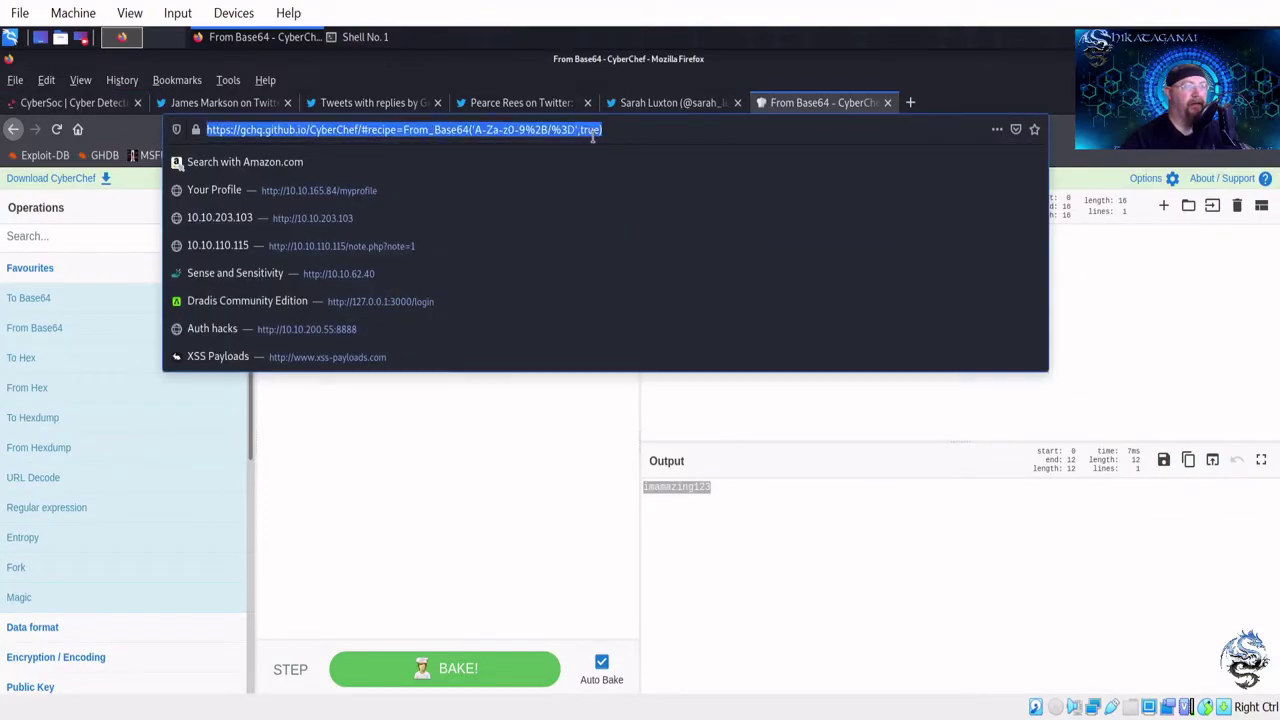
{"action": "type", "text": "goog"}
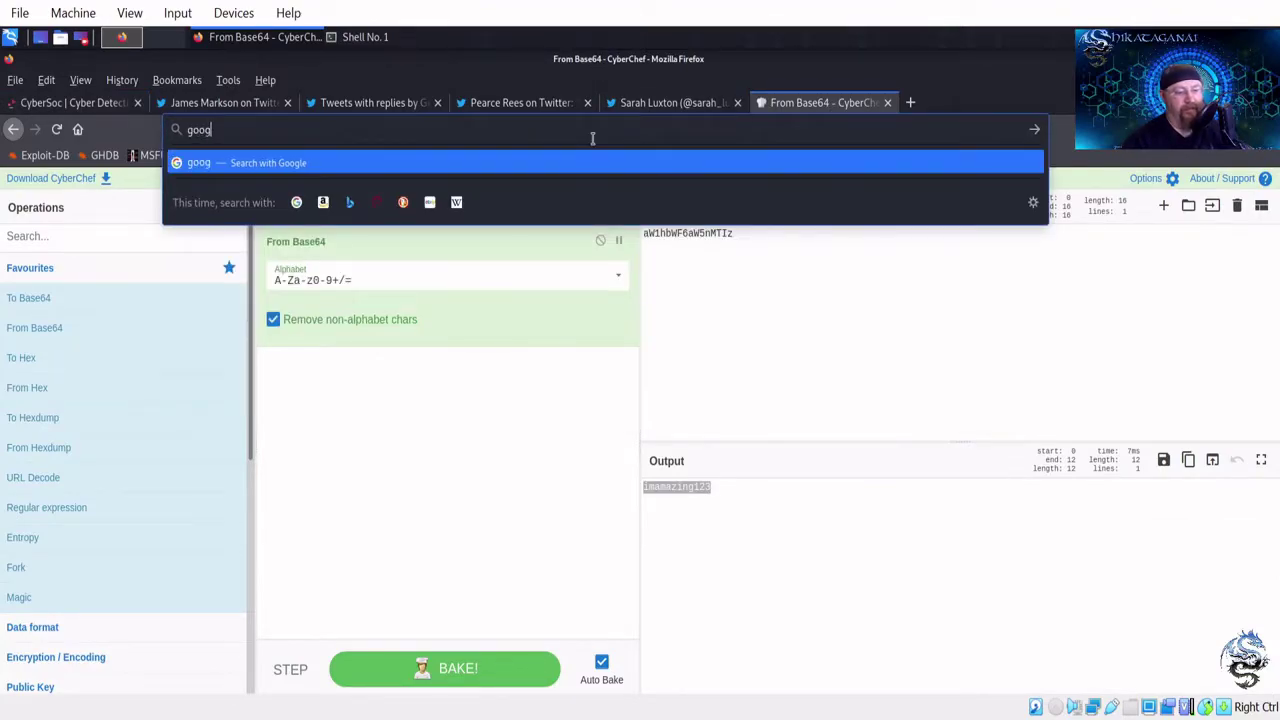
{"action": "type", "text": "le.com"}
{"action": "key", "text": "Return"}
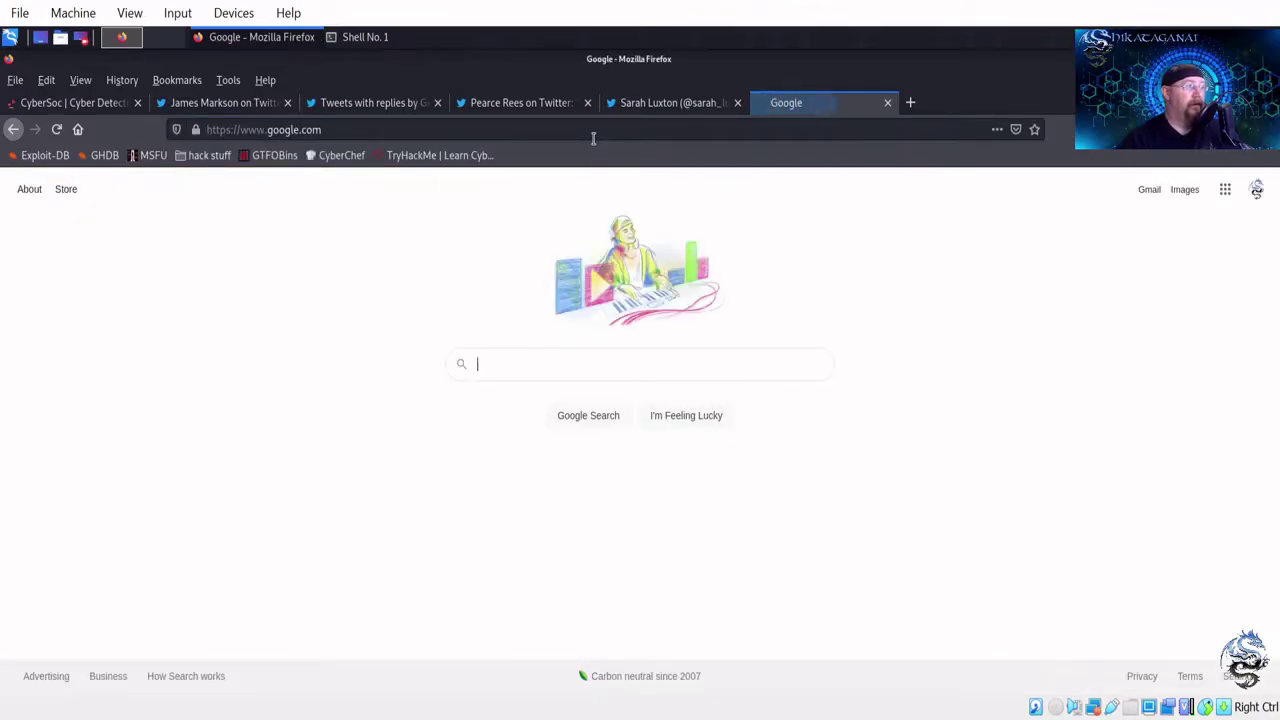
{"action": "left_click", "coordinate": [482, 363]}
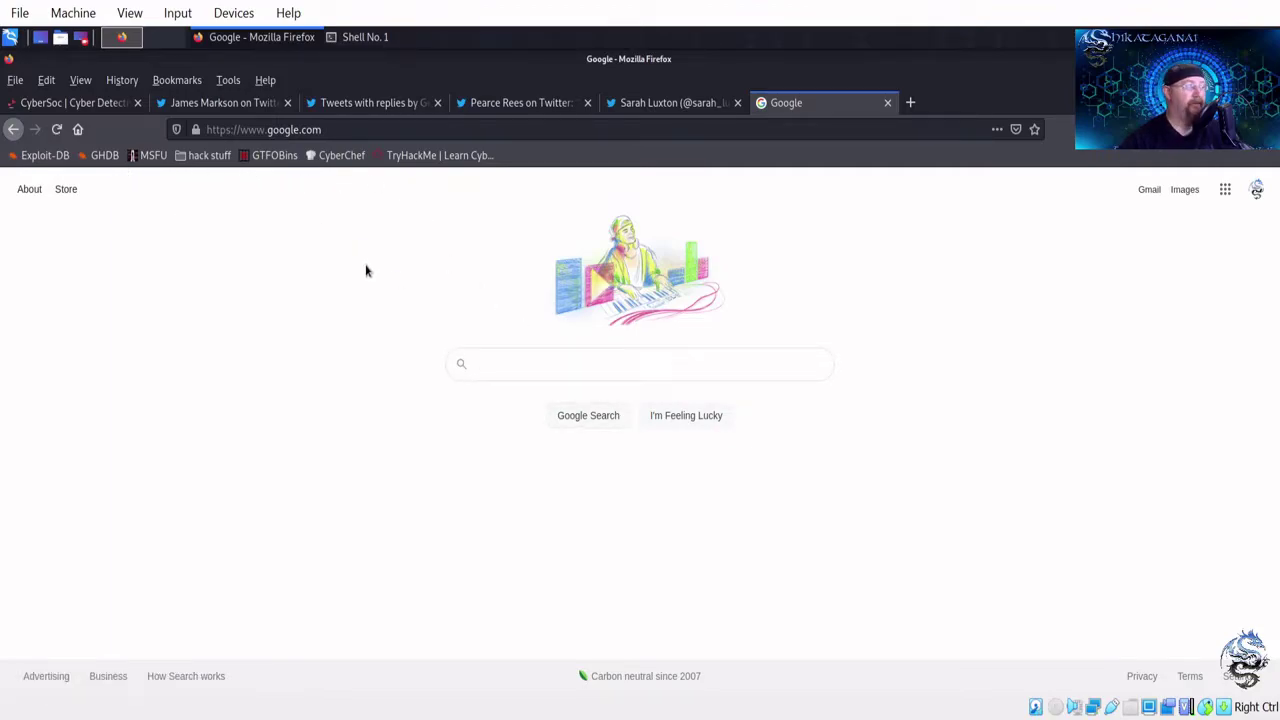
{"action": "left_click", "coordinate": [588, 360]}
{"action": "type", "text": "google "}
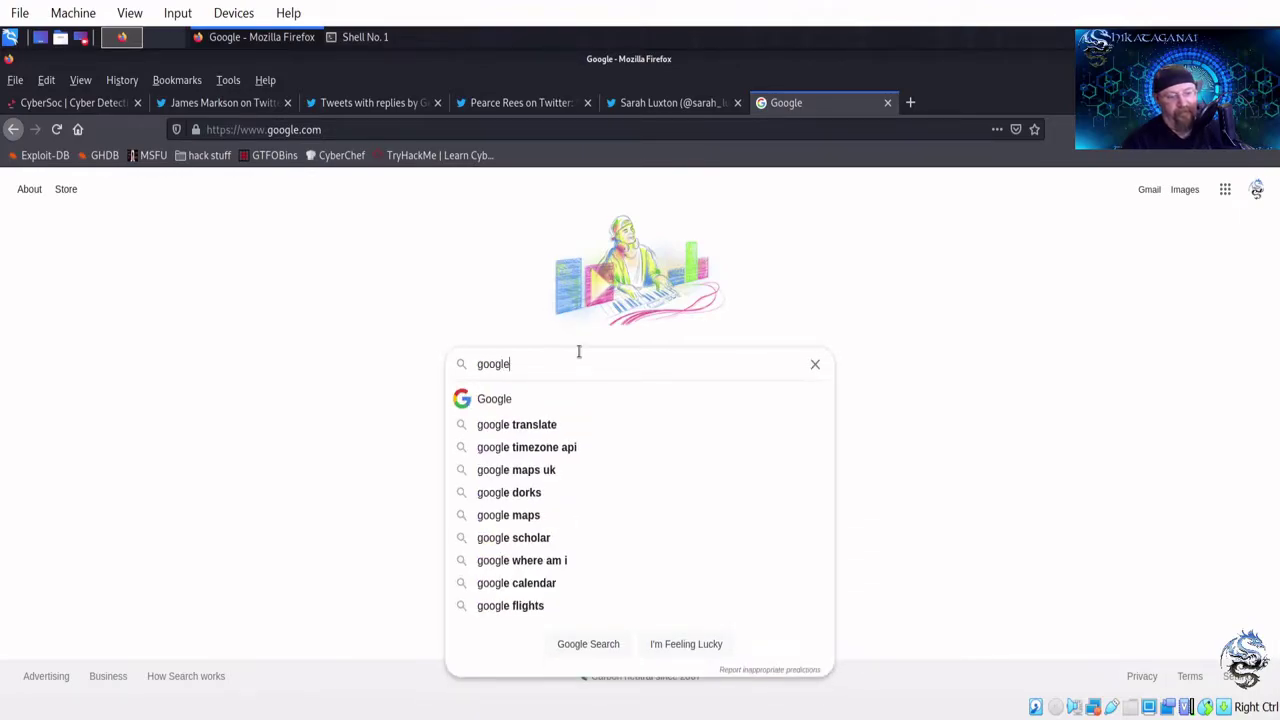
{"action": "type", "text": "maps"}
{"action": "key", "text": "Return"}
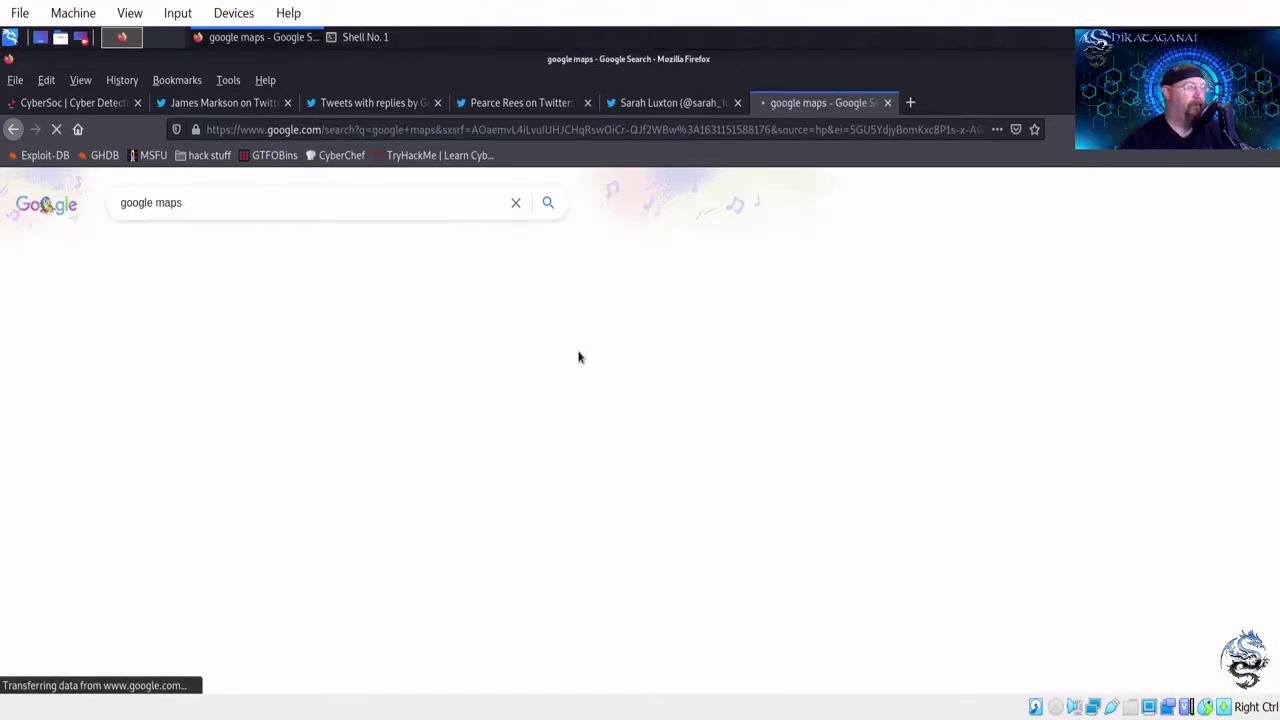
{"action": "left_click", "coordinate": [165, 331]}
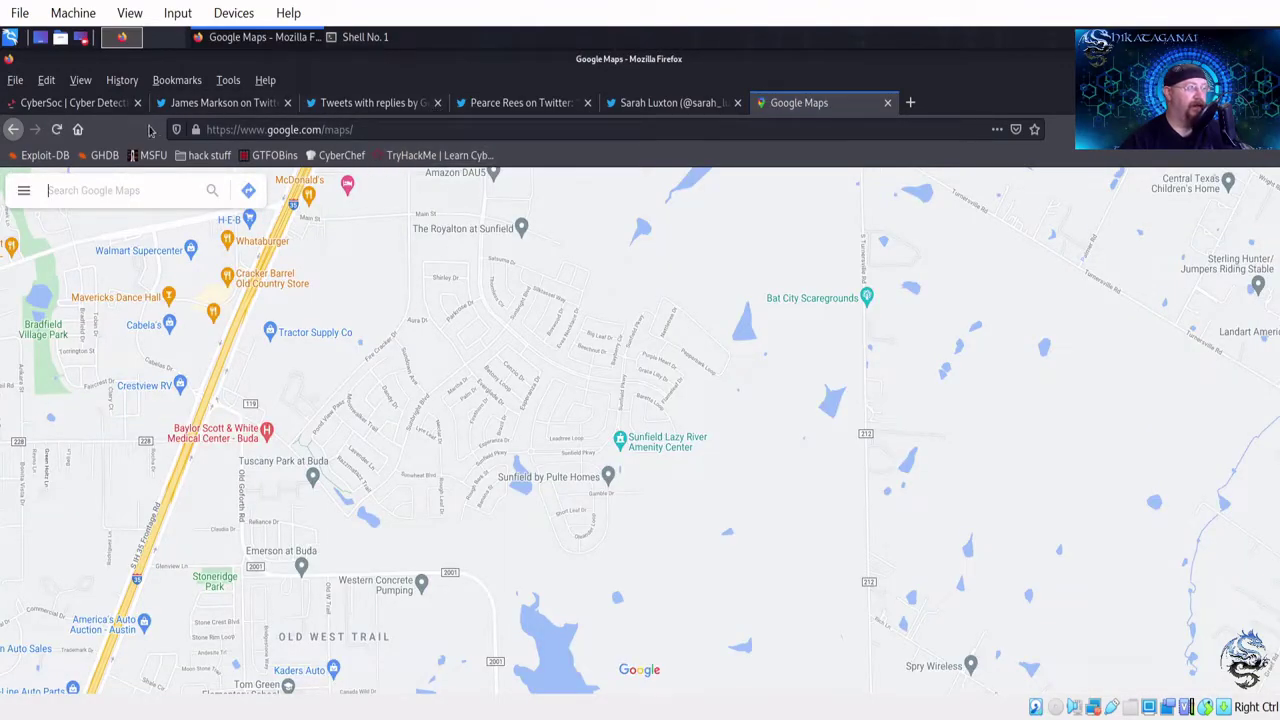
Search Google Maps for the pasted 'Principality Stadium, Cardiff' and open its place result
{"action": "left_click", "coordinate": [75, 105]}
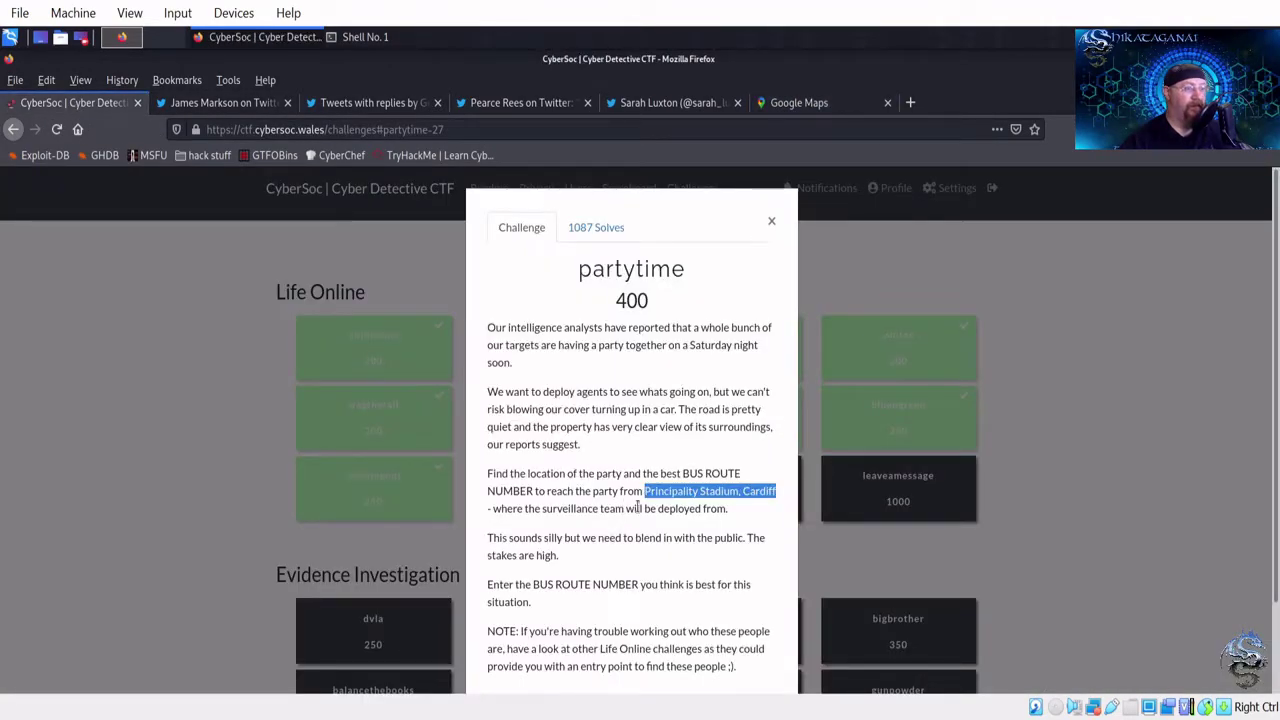
{"action": "left_click", "coordinate": [798, 102]}
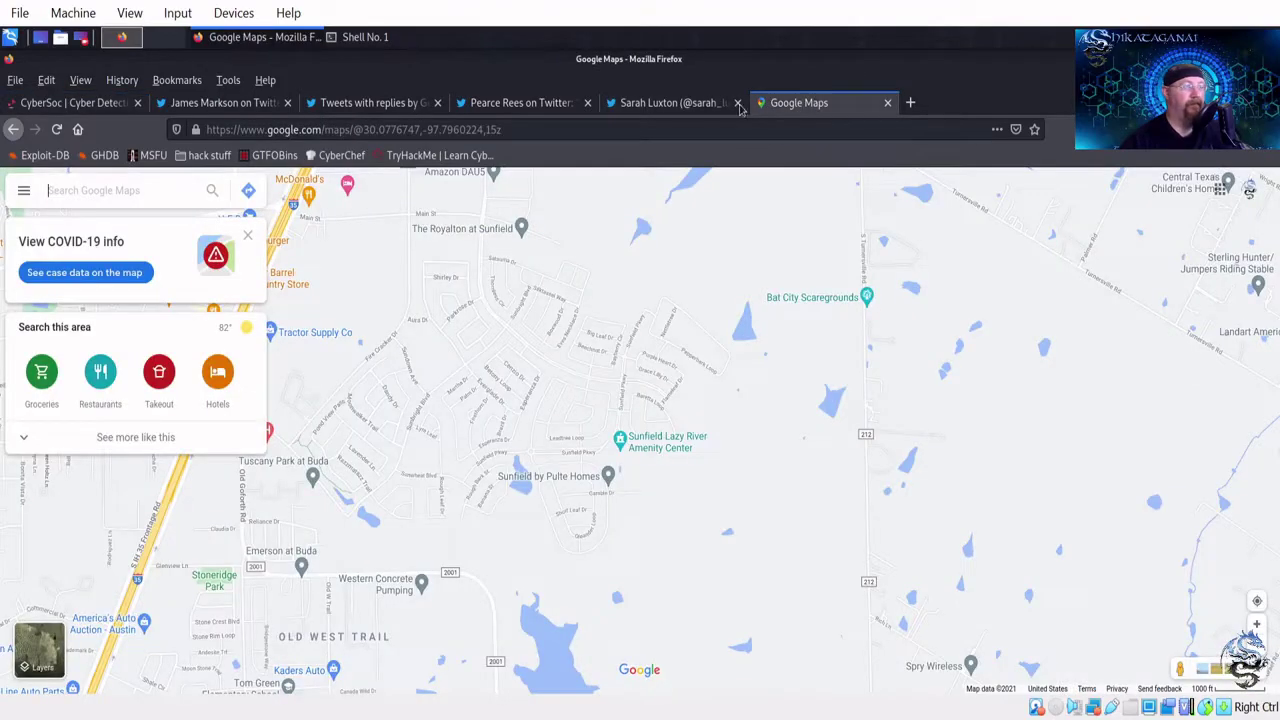
{"action": "right_click", "coordinate": [96, 189]}
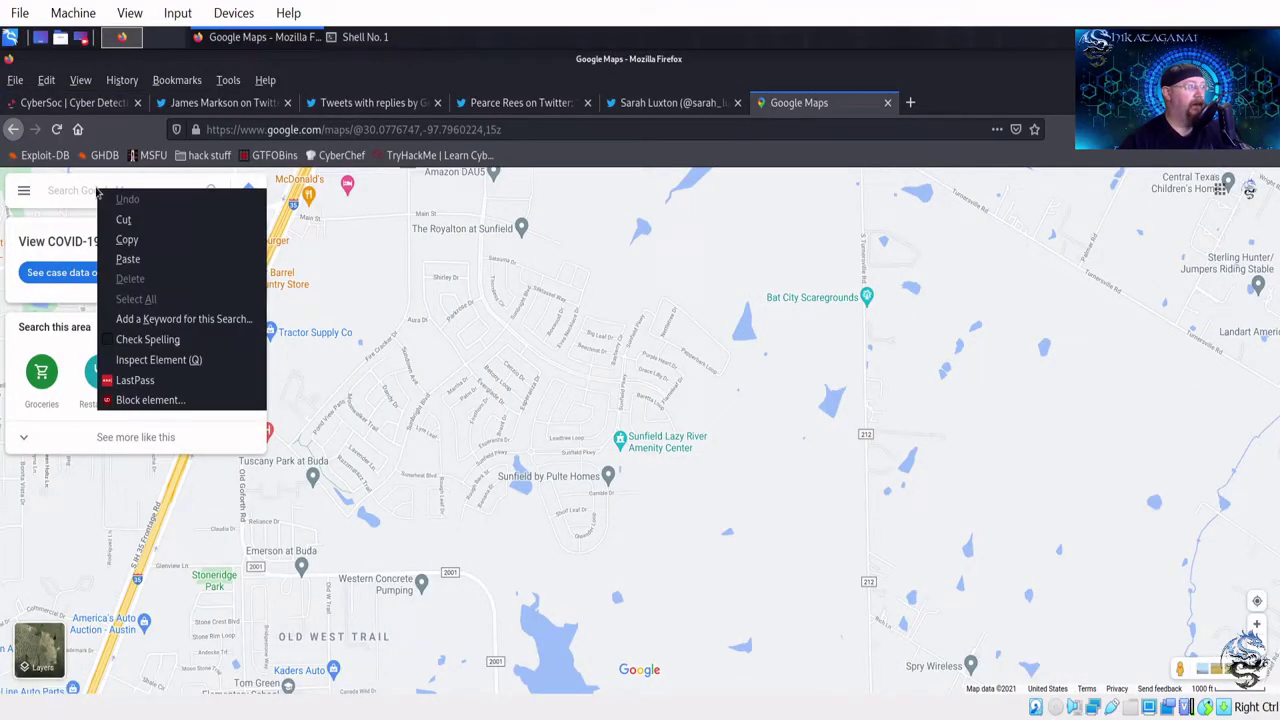
{"action": "left_click", "coordinate": [148, 259]}
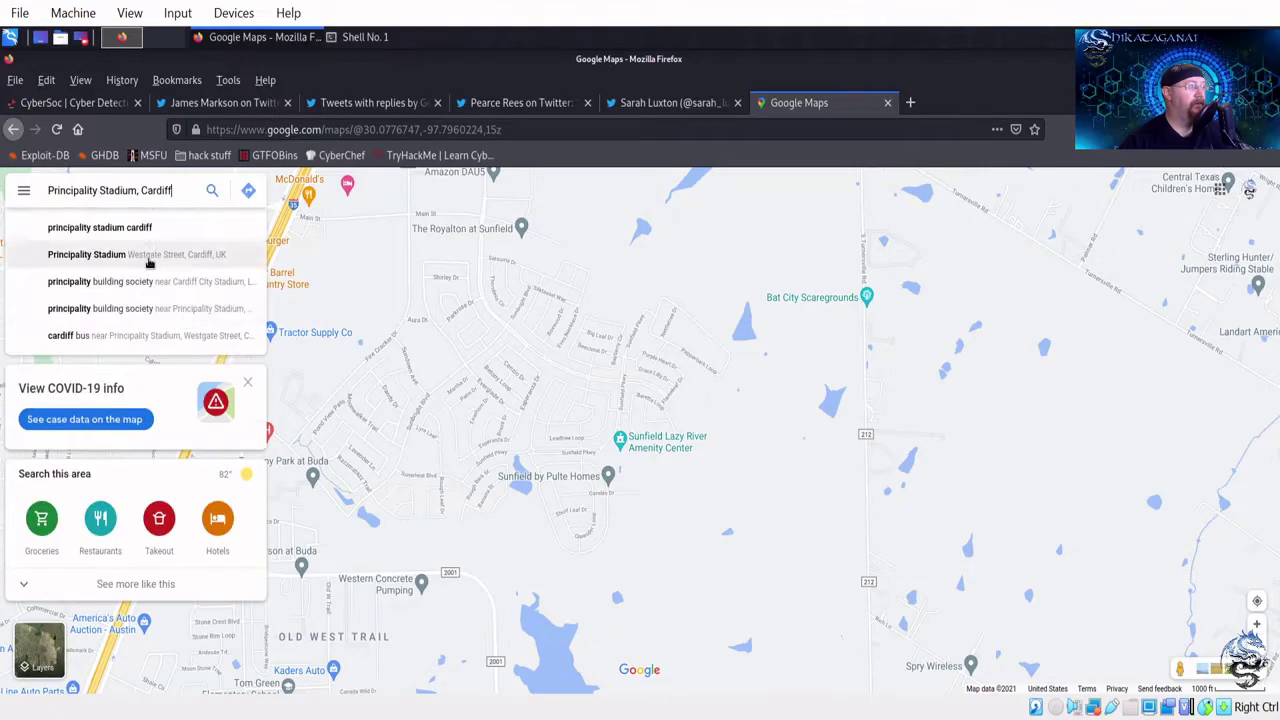
{"action": "left_click", "coordinate": [88, 256]}
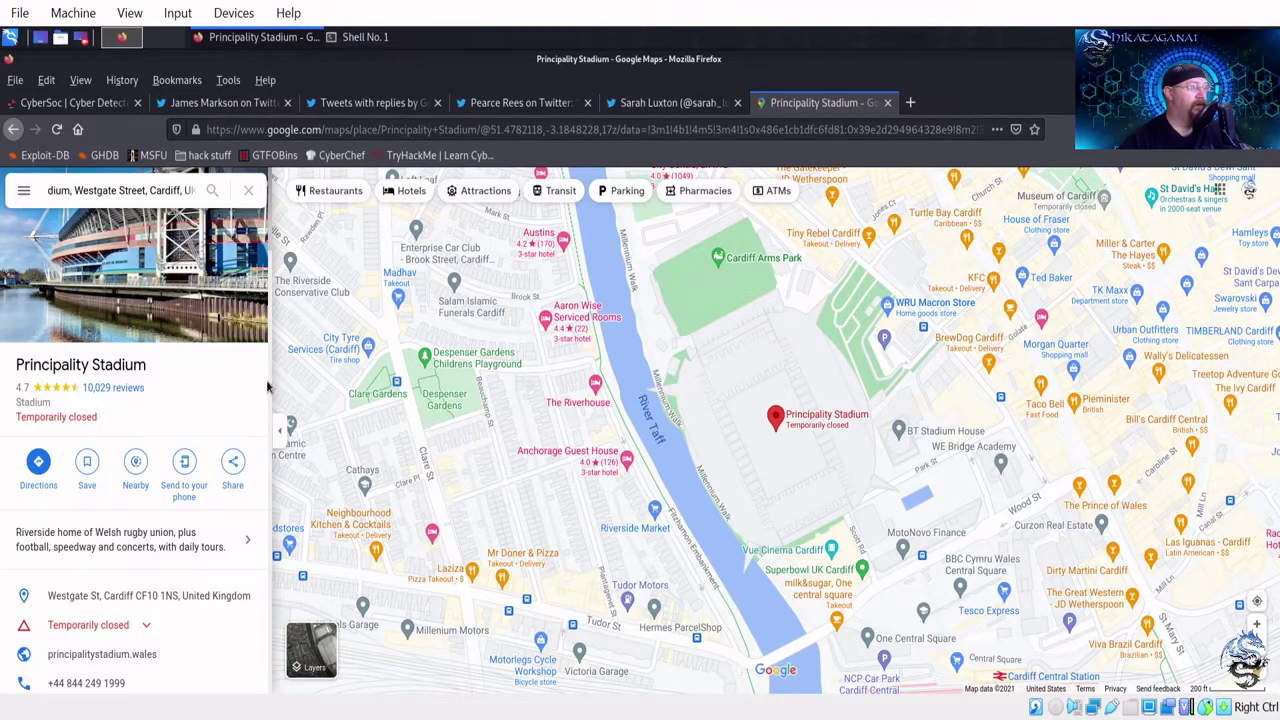
Start directions from Principality Stadium and copy the full party address, with postcode, from the tweet
{"action": "left_click", "coordinate": [38, 462]}
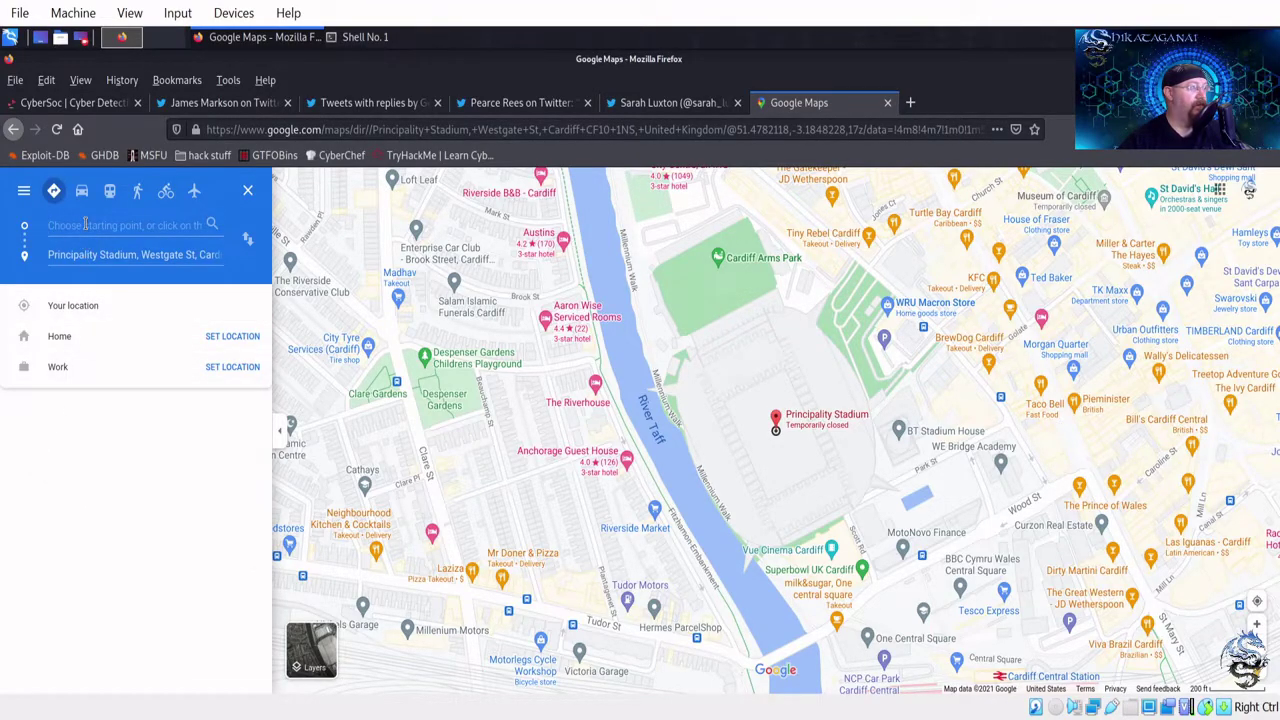
{"action": "left_click", "coordinate": [248, 239]}
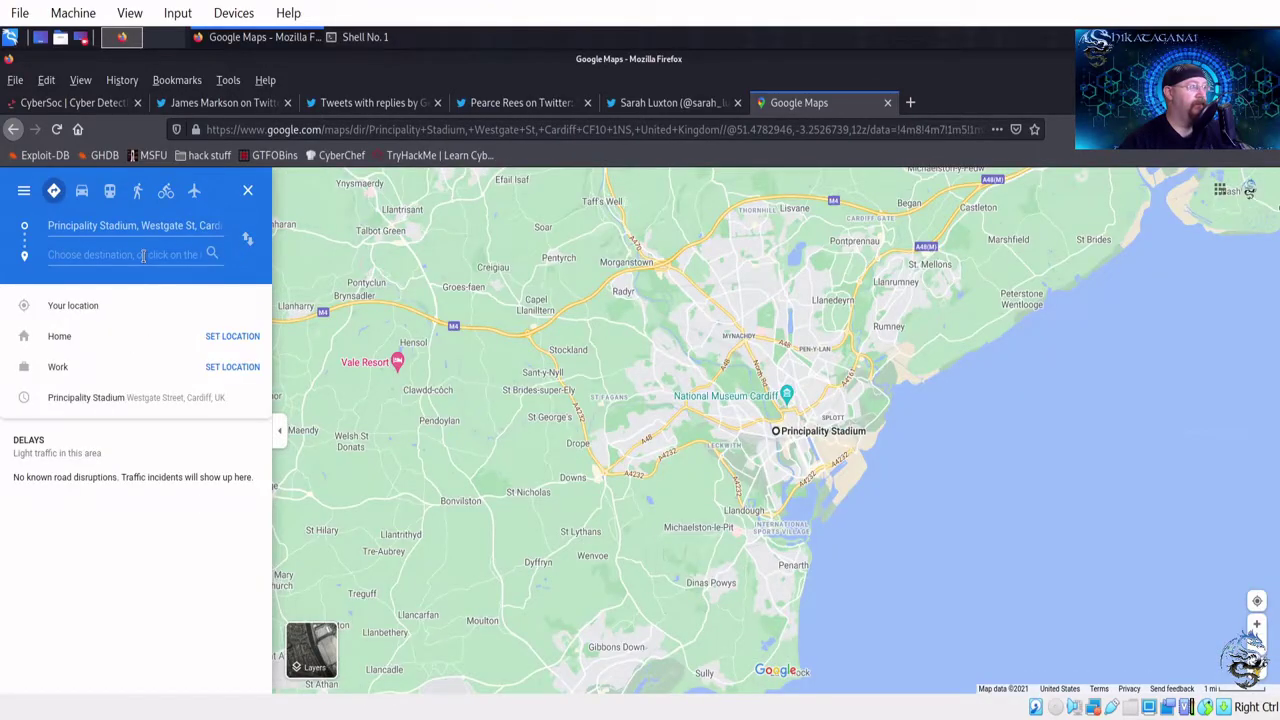
{"action": "left_click", "coordinate": [520, 102]}
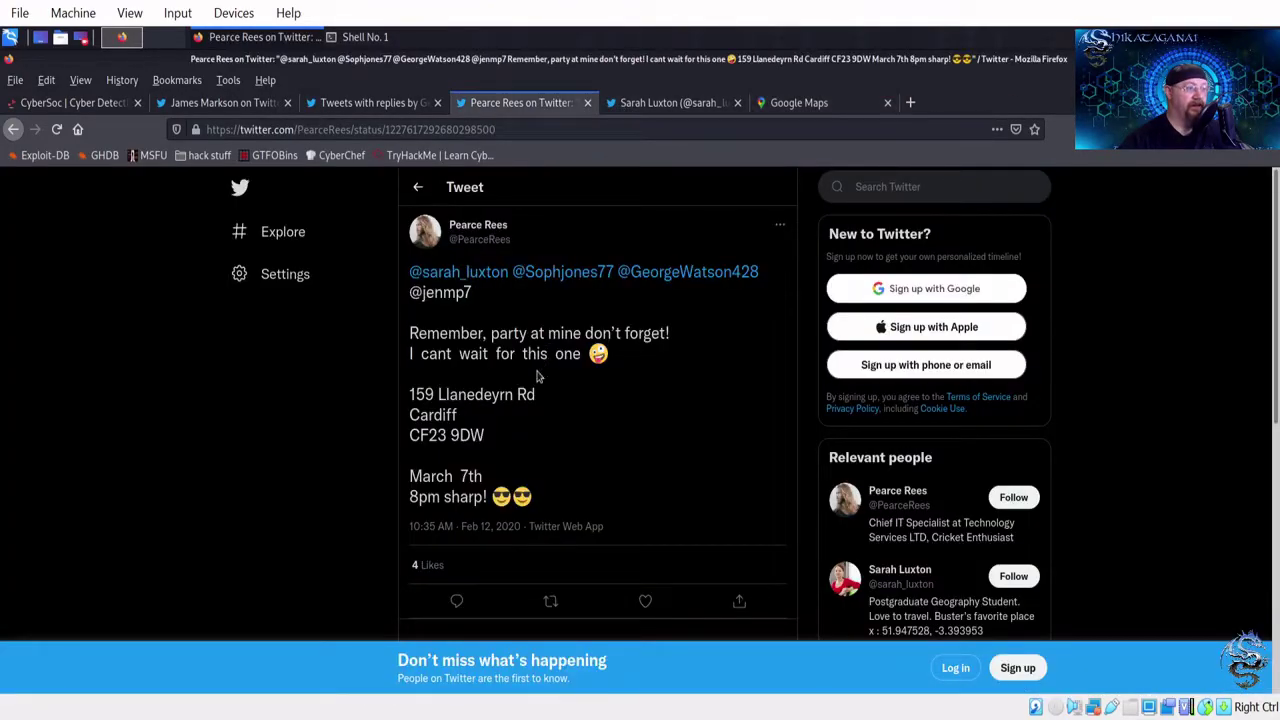
{"action": "left_click_drag", "start_coordinate": [410, 392], "coordinate": [507, 415]}
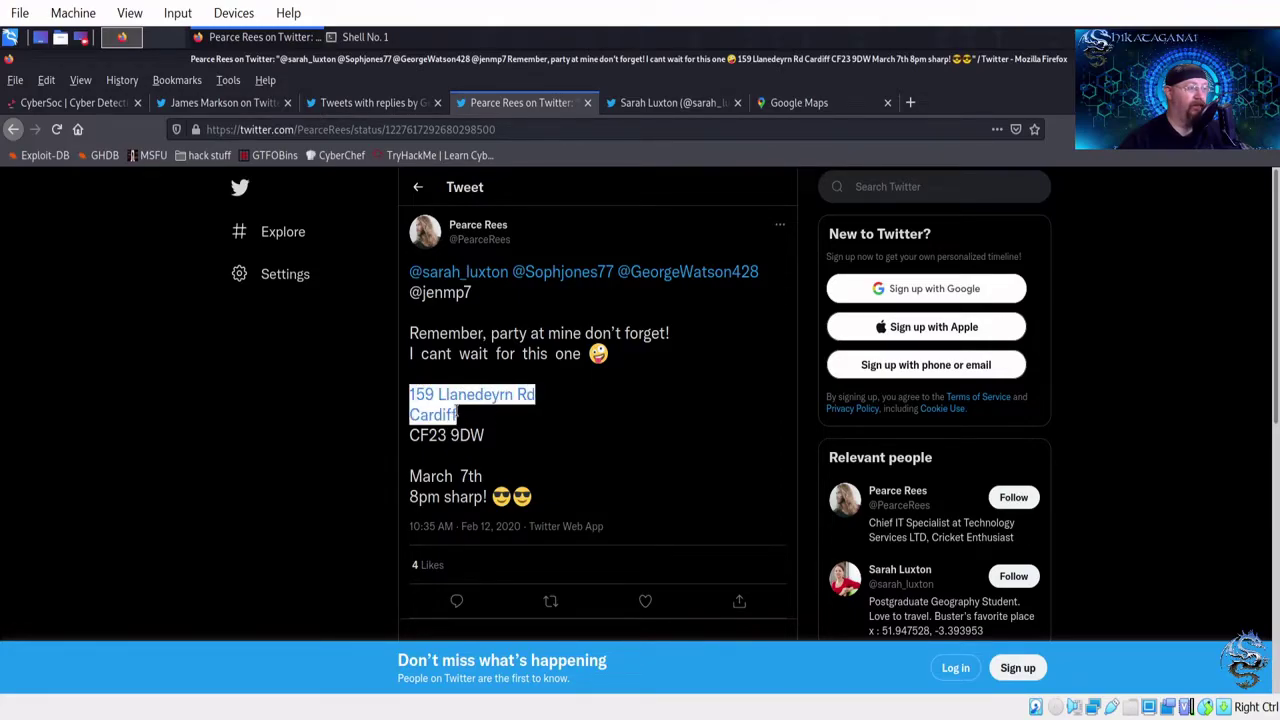
{"action": "right_click", "coordinate": [443, 405]}
{"action": "left_click", "coordinate": [487, 420]}
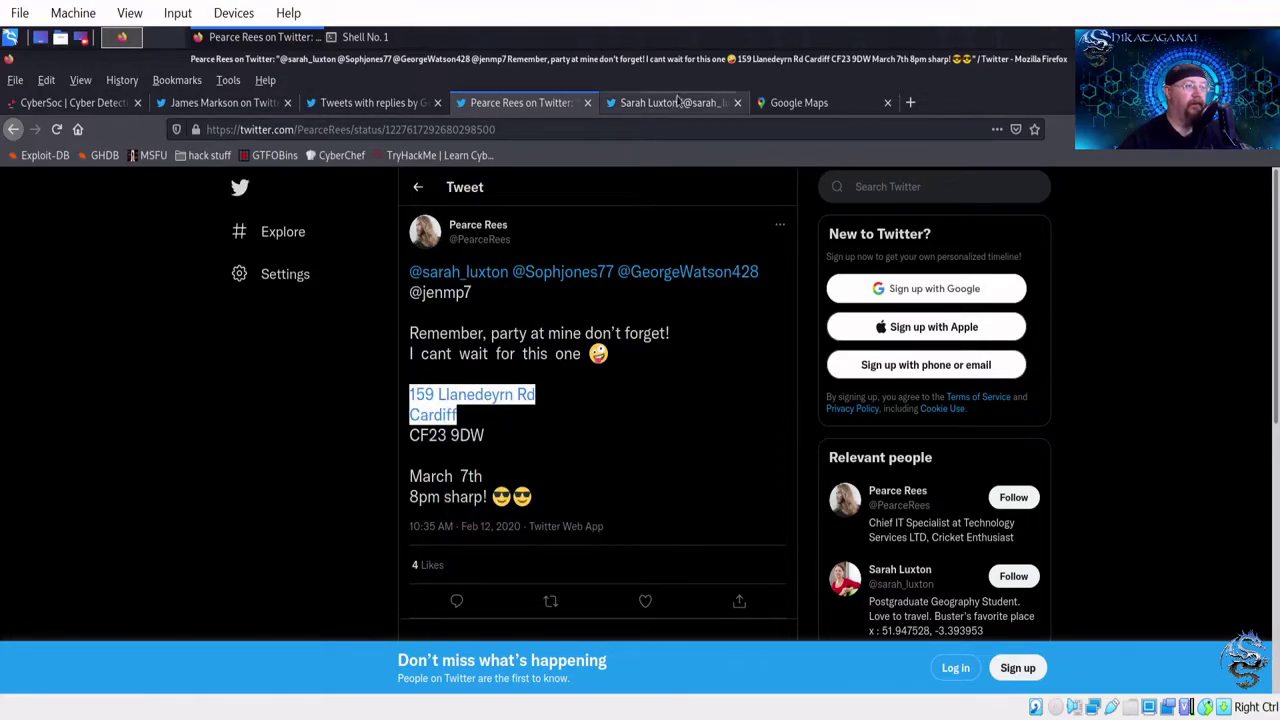
{"action": "left_click", "coordinate": [440, 408]}
{"action": "left_click_drag", "start_coordinate": [411, 390], "coordinate": [486, 440]}
{"action": "right_click", "coordinate": [425, 415]}
{"action": "left_click", "coordinate": [466, 418]}
{"action": "left_click", "coordinate": [774, 110]}
{"action": "left_click", "coordinate": [190, 254]}
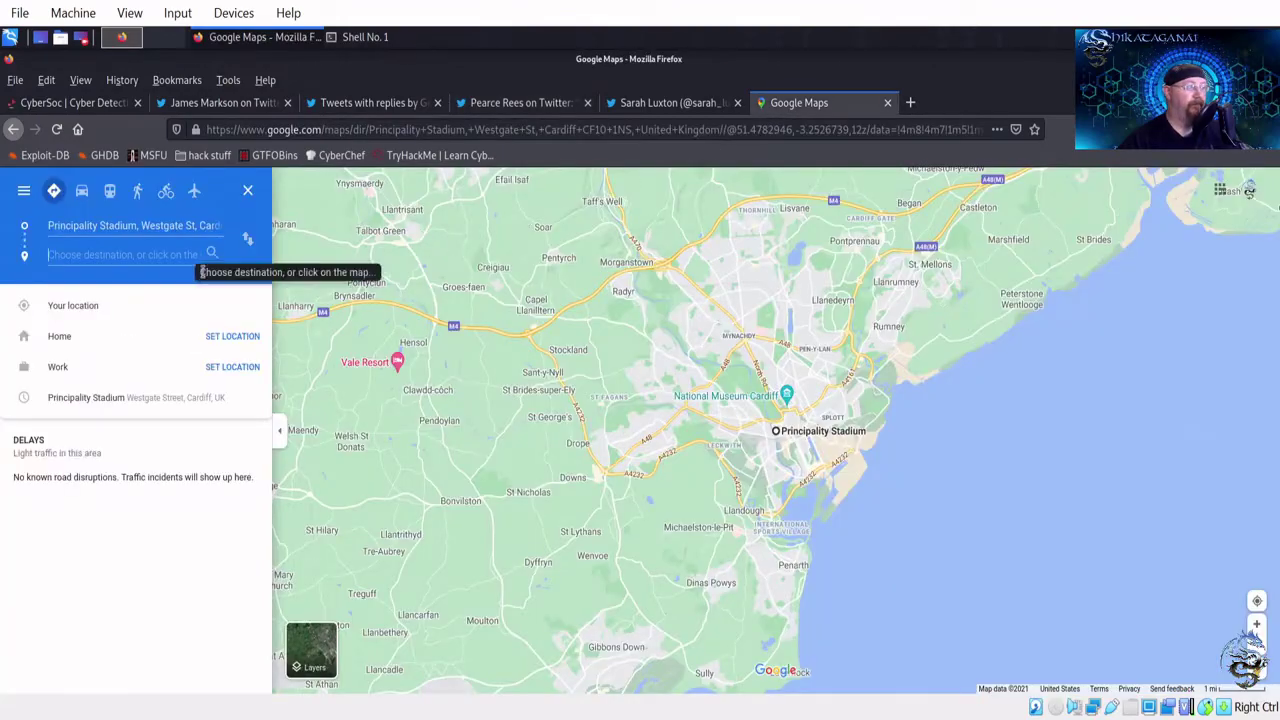
{"action": "right_click", "coordinate": [141, 256]}
{"action": "left_click", "coordinate": [173, 327]}
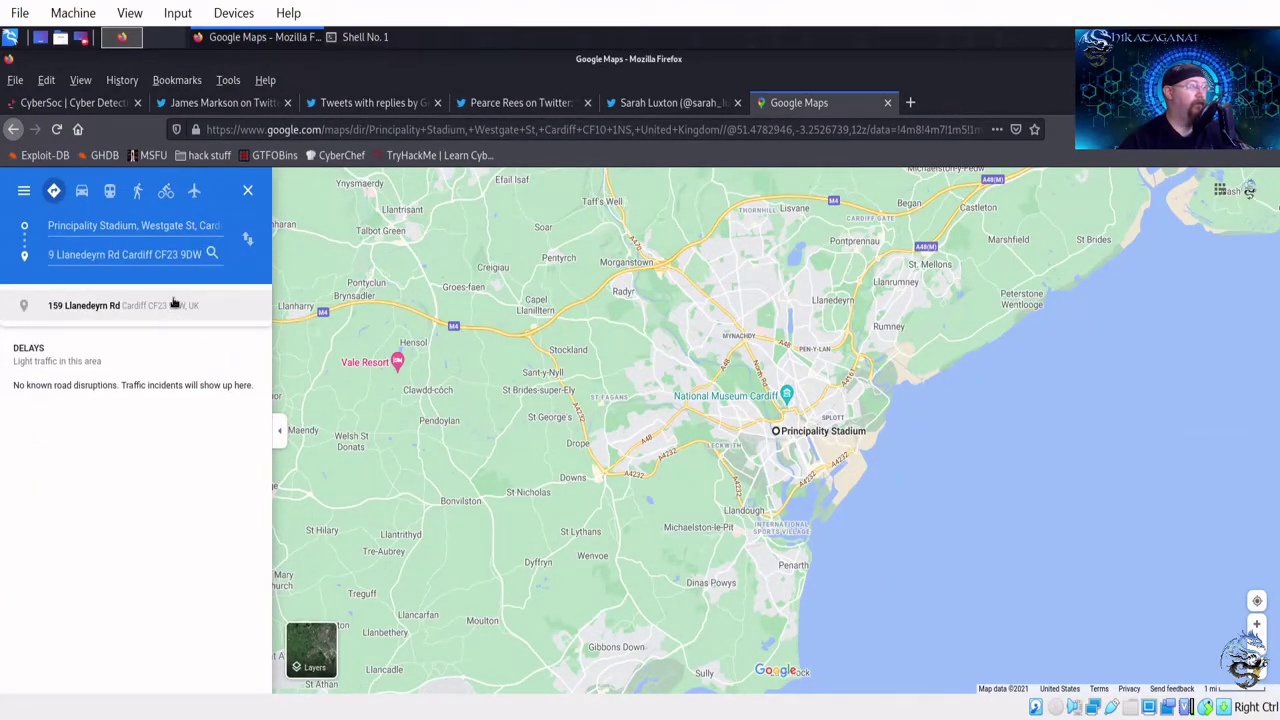
{"action": "left_click", "coordinate": [94, 306]}
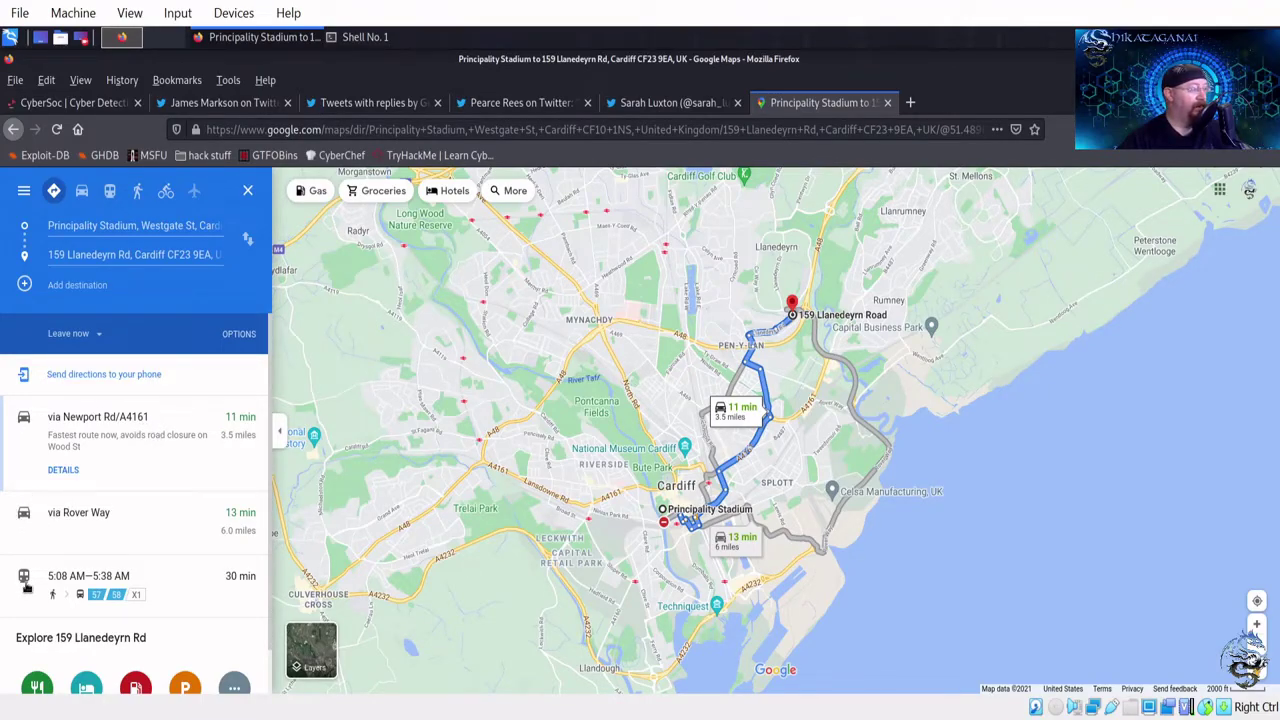
Show the transit route details: walk to Westgate Street KH, then bus 58 to Queenwood
{"action": "scroll", "coordinate": [57, 560], "scroll_direction": "down", "scroll_amount": 1}
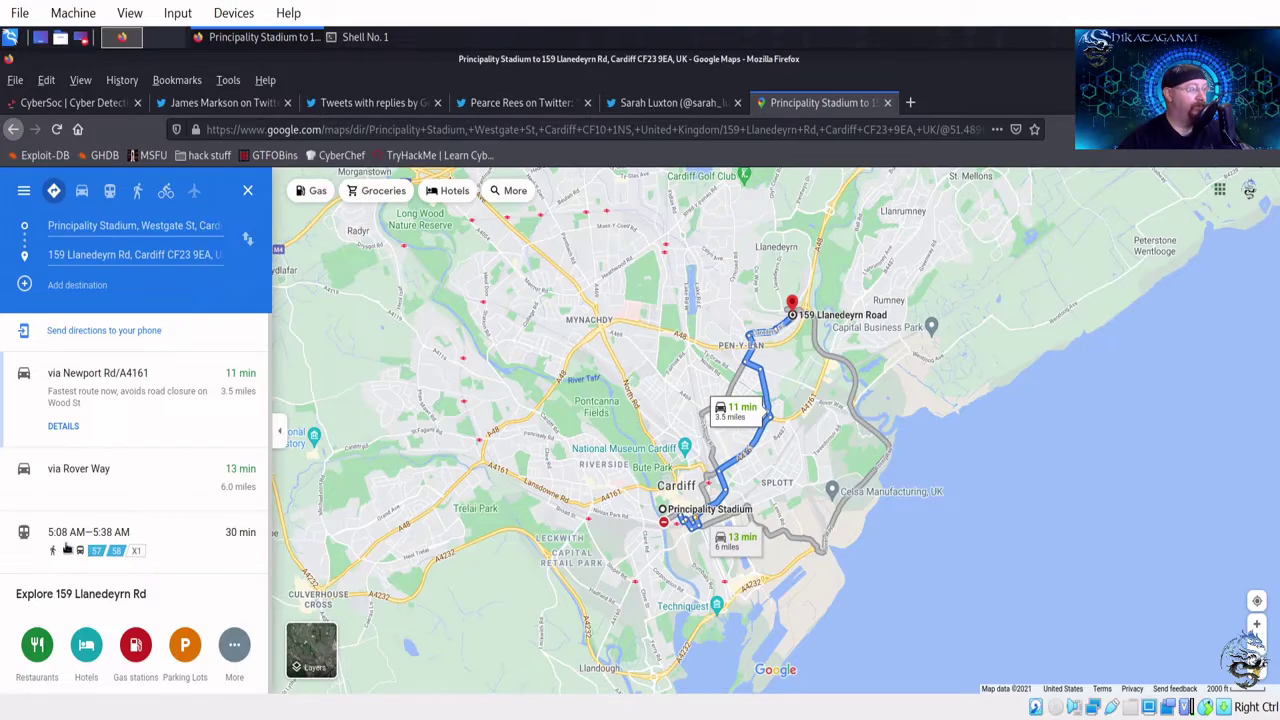
{"action": "left_click", "coordinate": [22, 535]}
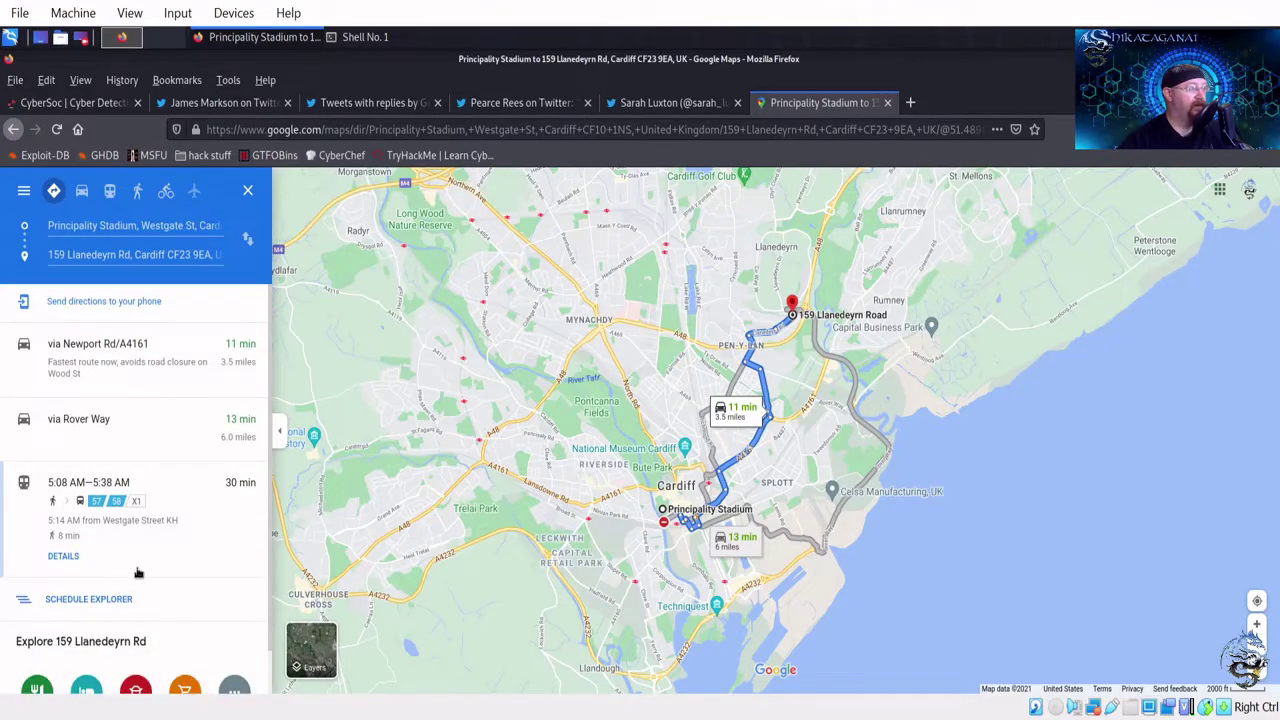
{"action": "scroll", "coordinate": [192, 472], "scroll_direction": "down", "scroll_amount": 1}
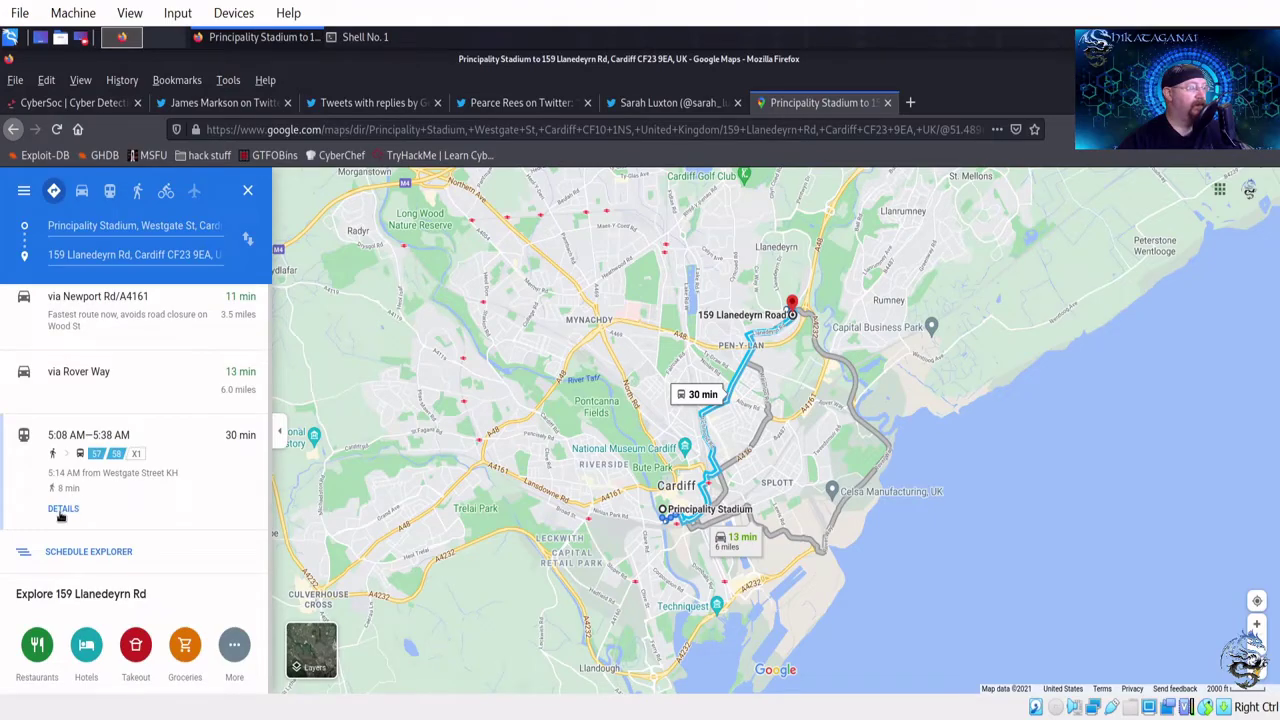
{"action": "left_click", "coordinate": [62, 509]}
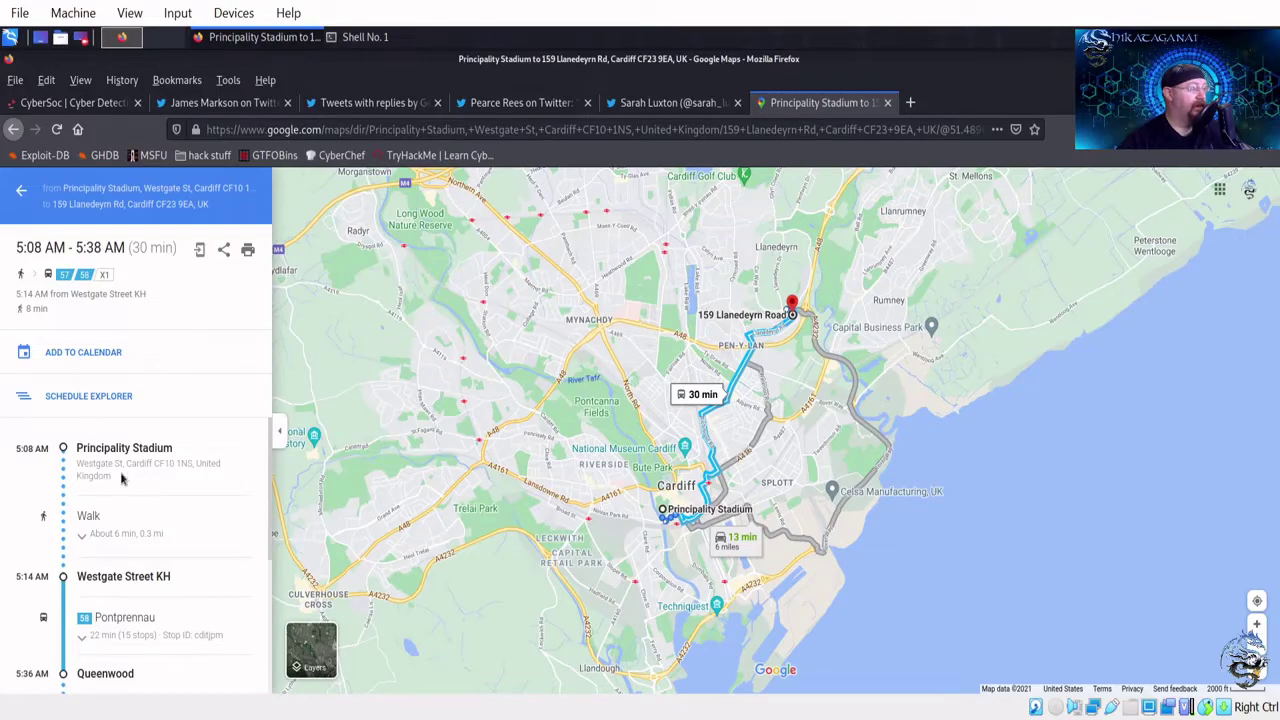
{"action": "right_click", "coordinate": [64, 279]}
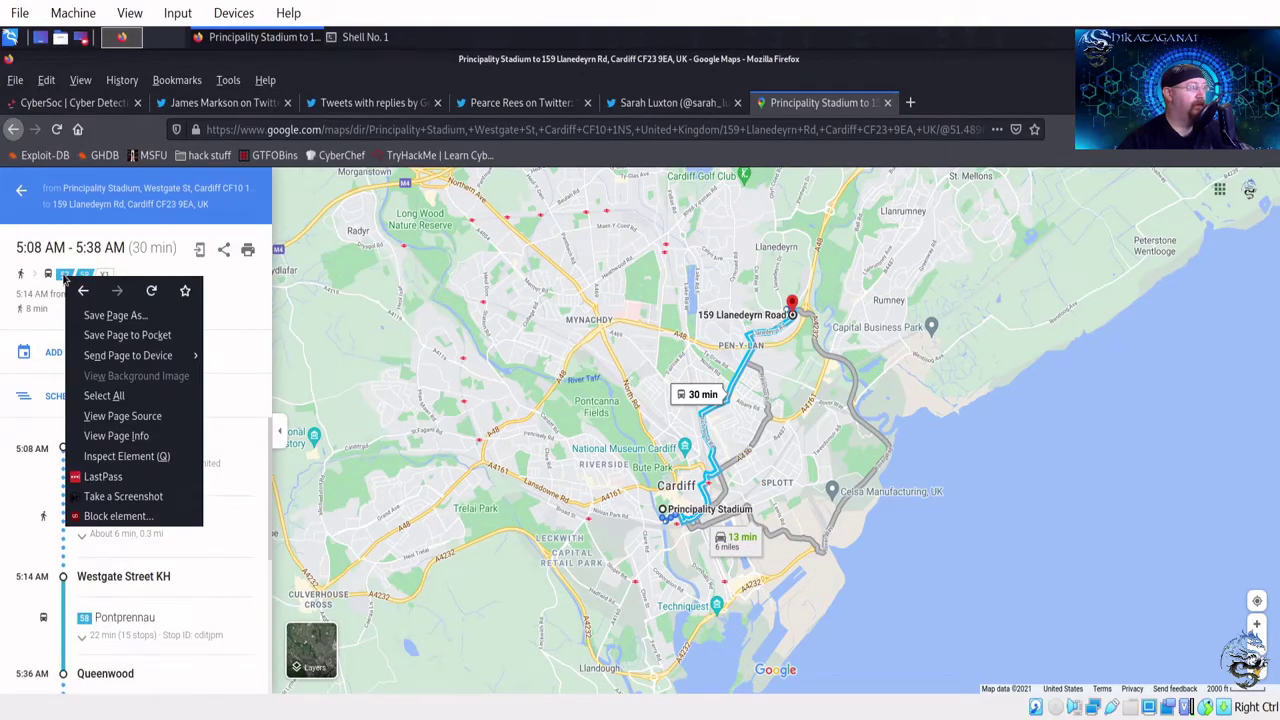
{"action": "key", "text": "Escape"}
{"action": "scroll", "coordinate": [121, 446], "scroll_direction": "down", "scroll_amount": 2}
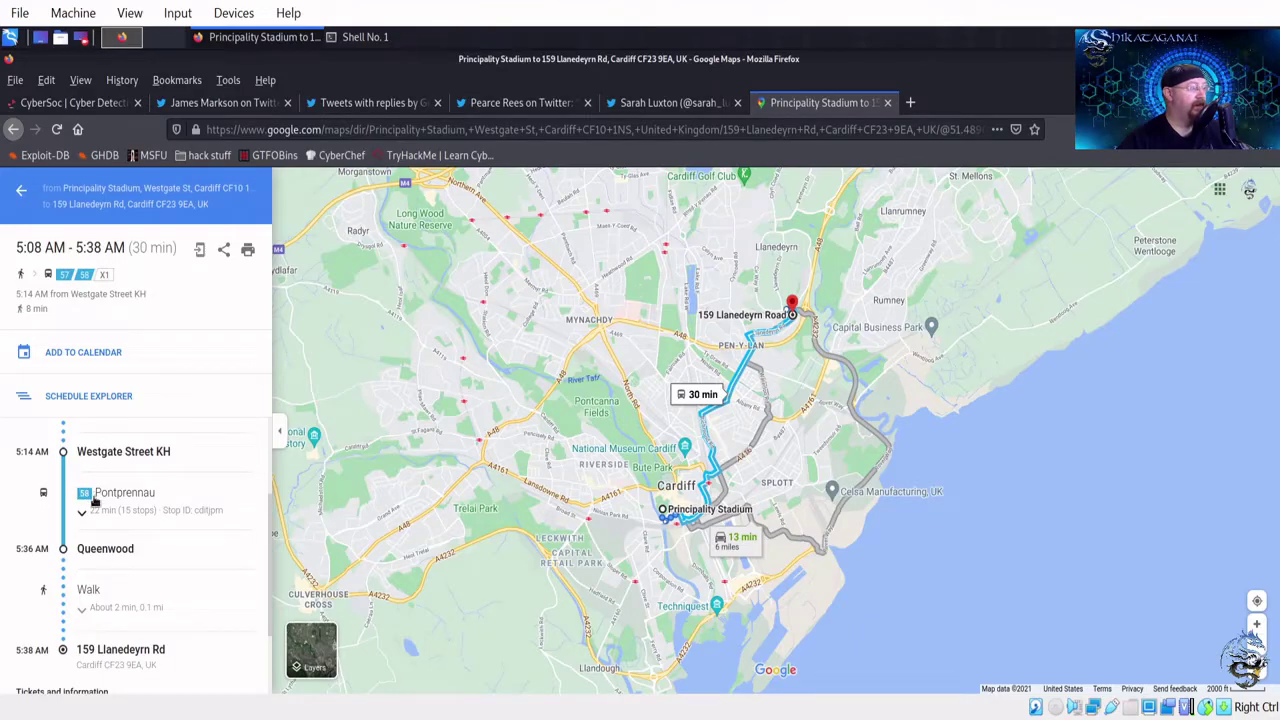
{"action": "scroll", "coordinate": [134, 509], "scroll_direction": "up", "scroll_amount": 2}
{"action": "scroll", "coordinate": [136, 508], "scroll_direction": "down", "scroll_amount": 4}
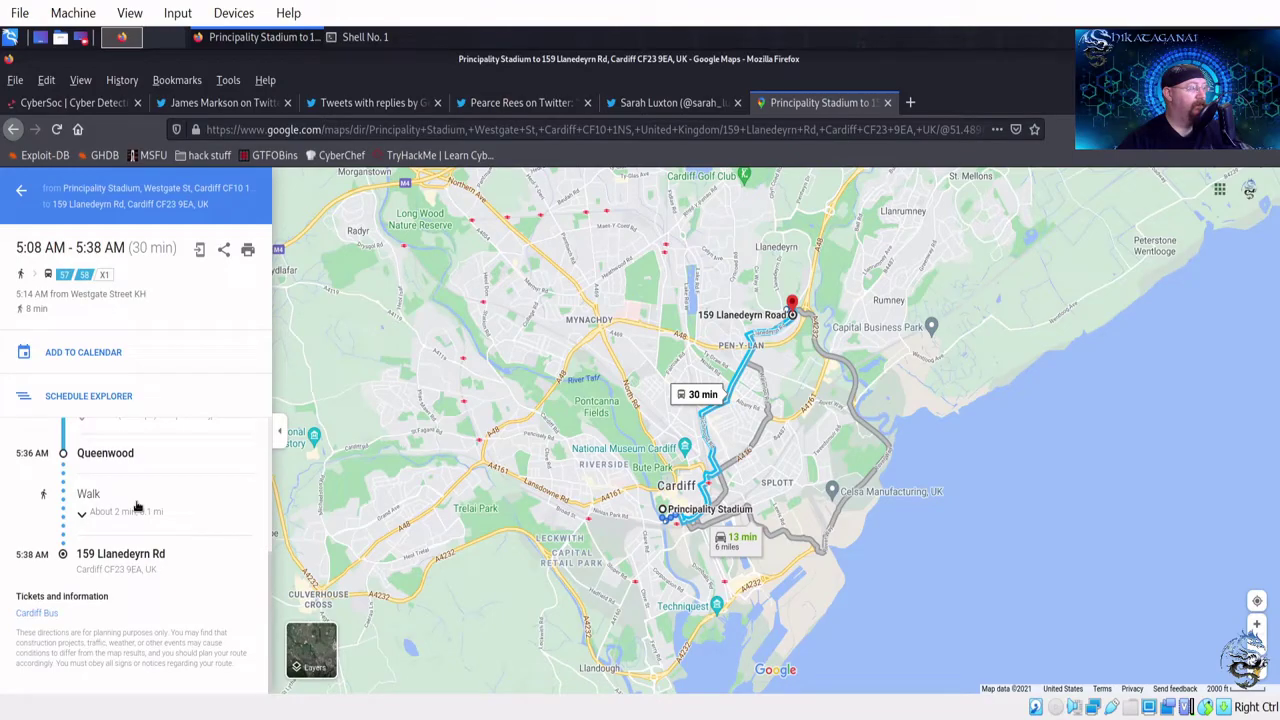
{"action": "scroll", "coordinate": [136, 508], "scroll_direction": "up", "scroll_amount": 4}
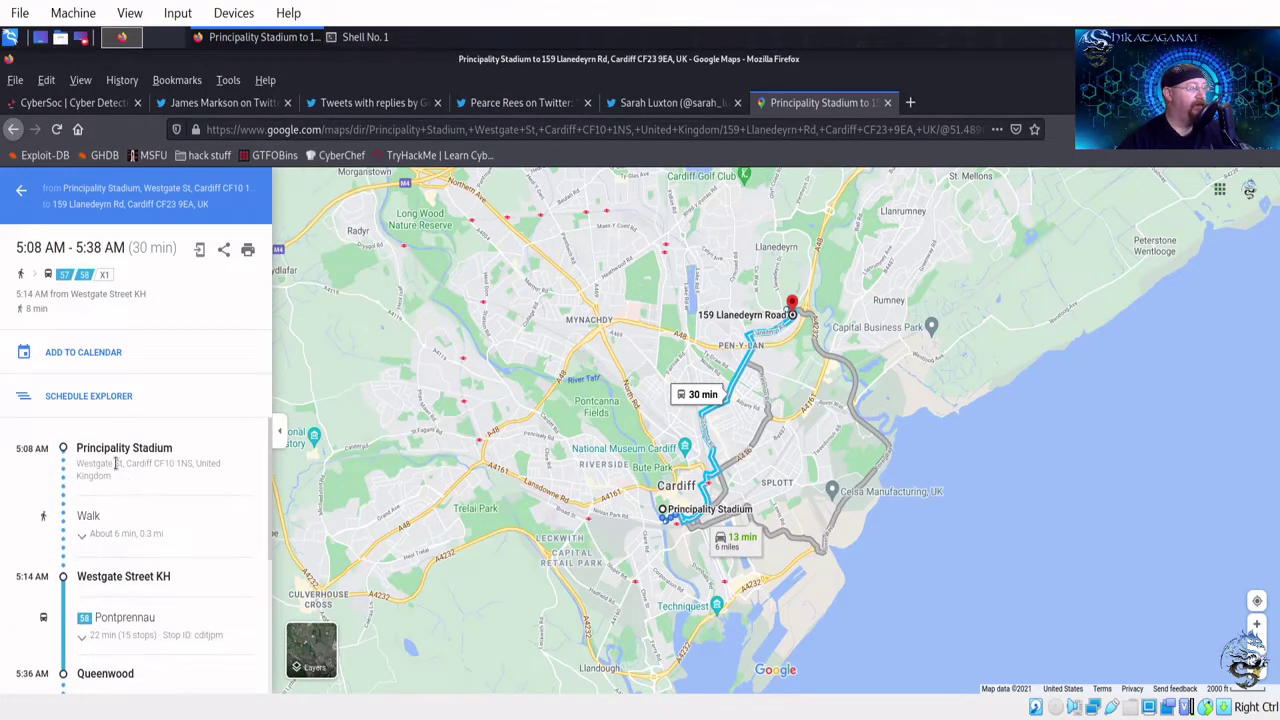
{"action": "scroll", "coordinate": [107, 470], "scroll_direction": "down", "scroll_amount": 2}
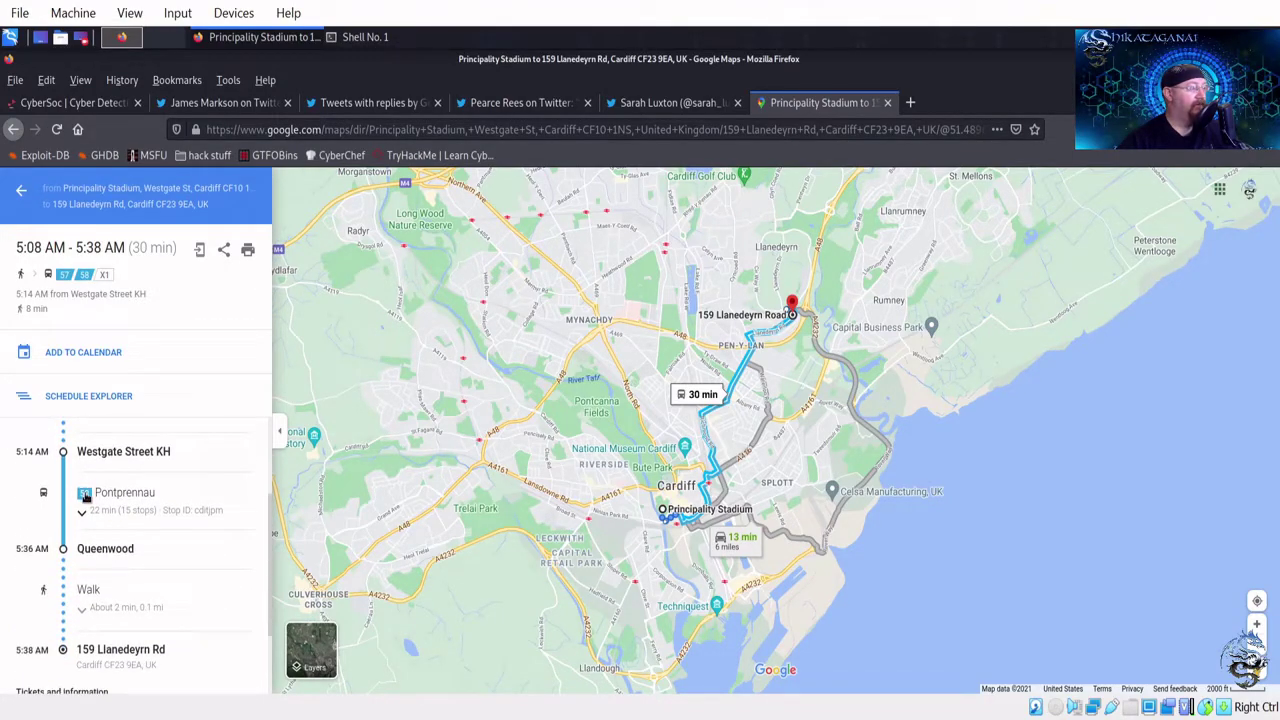
{"action": "scroll", "coordinate": [146, 487], "scroll_direction": "down", "scroll_amount": 2}
{"action": "scroll", "coordinate": [143, 480], "scroll_direction": "up", "scroll_amount": 1}
{"action": "scroll", "coordinate": [143, 480], "scroll_direction": "up", "scroll_amount": 4}
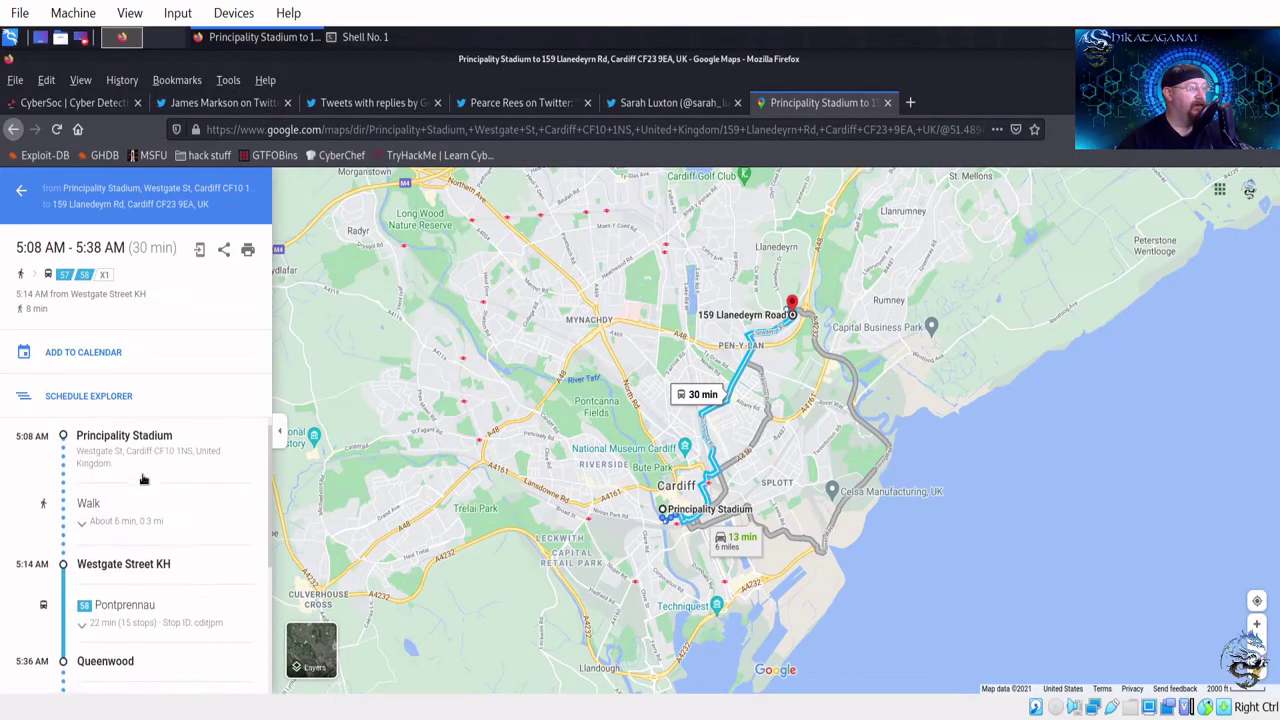
Submit 57 as the partytime flag and close the solved challenge
{"action": "left_click", "coordinate": [90, 103]}
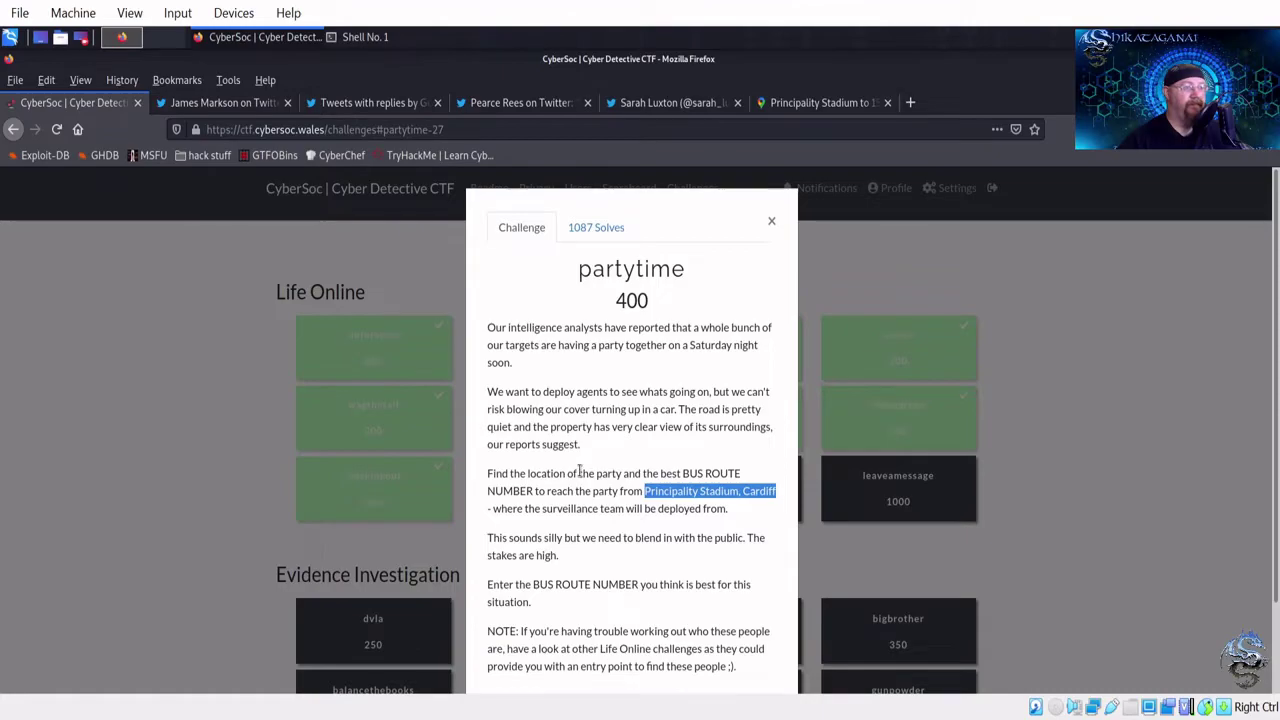
{"action": "scroll", "coordinate": [542, 620], "scroll_direction": "down", "scroll_amount": 2}
{"action": "left_click", "coordinate": [542, 627]}
{"action": "type", "text": "57"}
{"action": "left_click", "coordinate": [745, 618]}
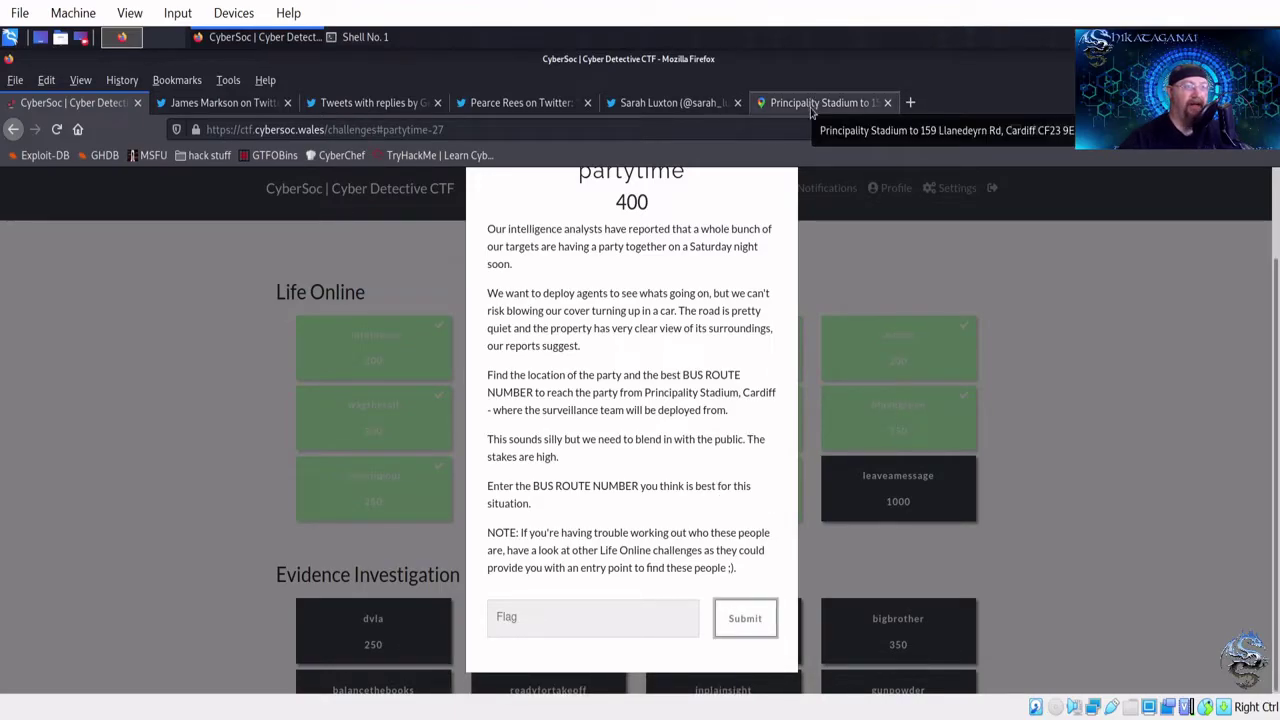
{"action": "left_click", "coordinate": [838, 237]}
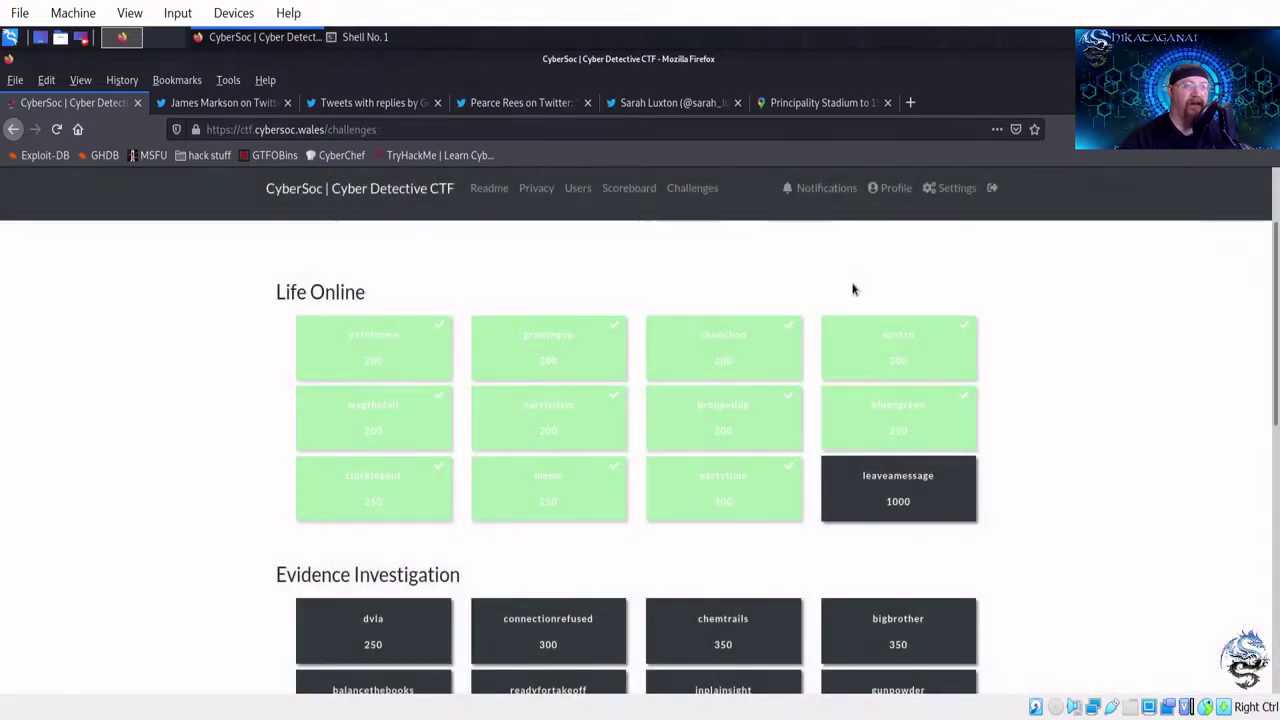
Read the 1000-point leaveamessage brief and hint offer, then return to the tough-shift tweet
{"action": "left_click", "coordinate": [890, 490]}
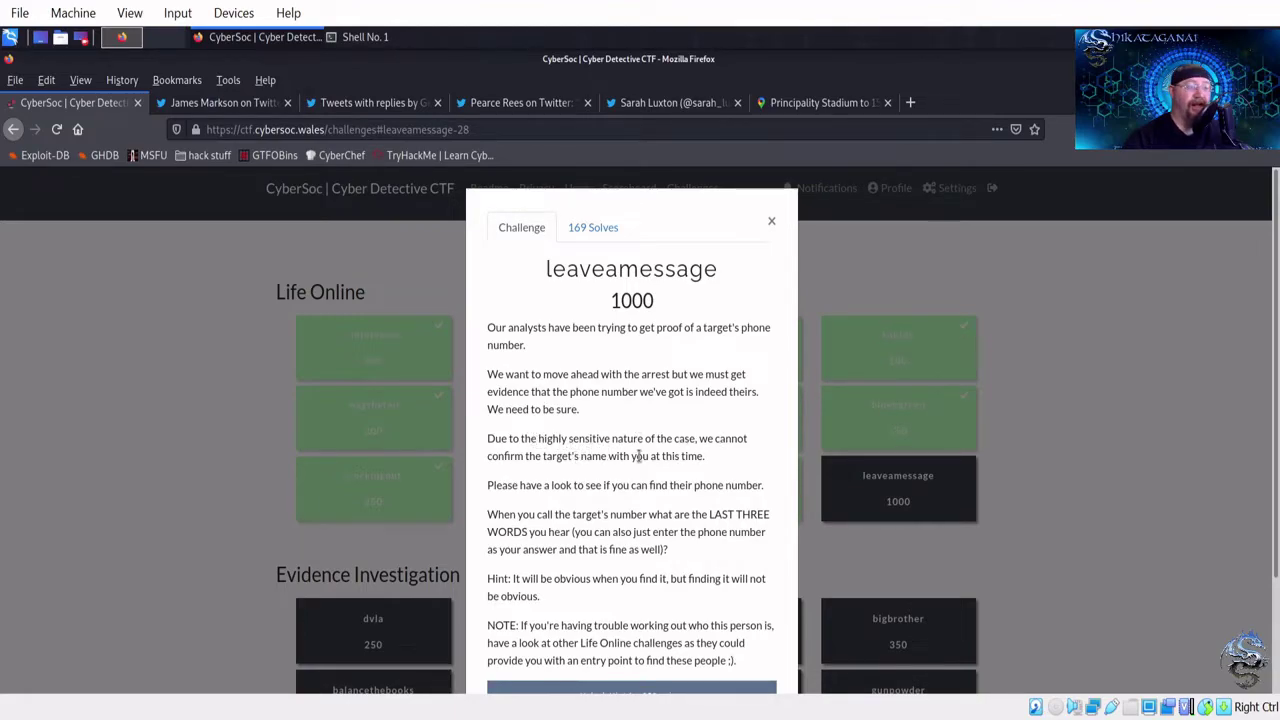
{"action": "scroll", "coordinate": [603, 432], "scroll_direction": "down", "scroll_amount": 2}
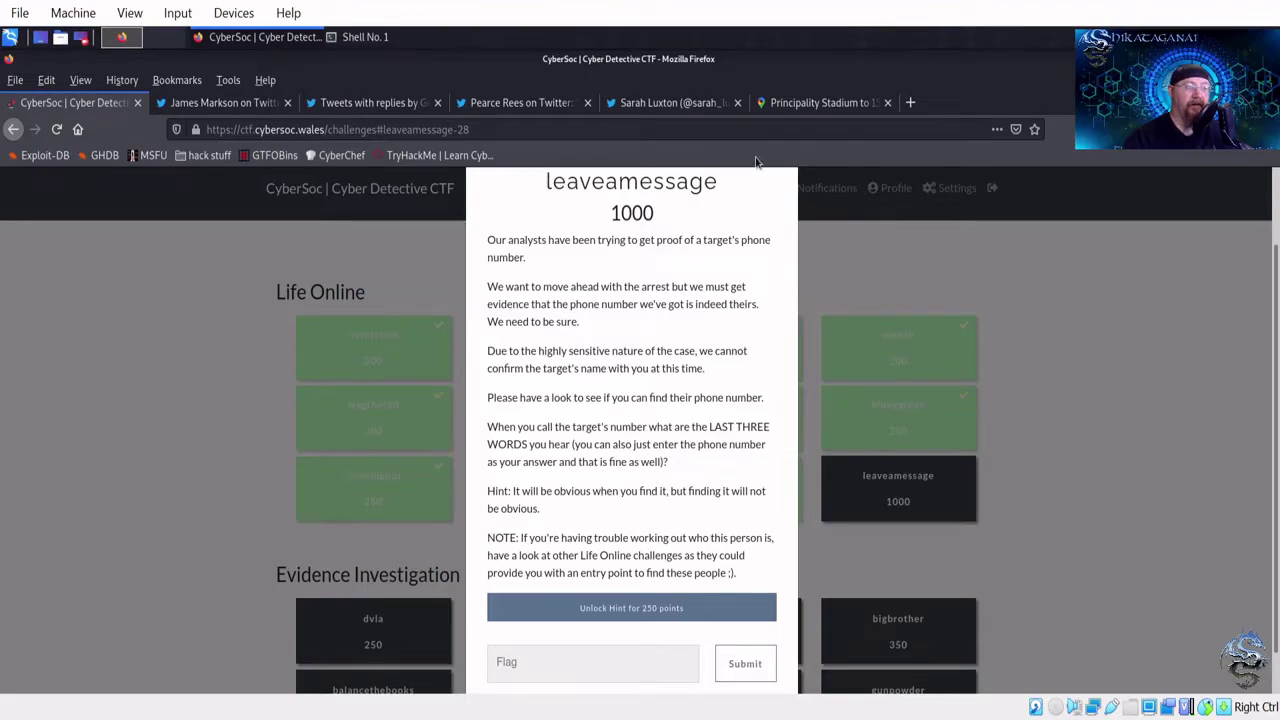
{"action": "left_click", "coordinate": [236, 105]}
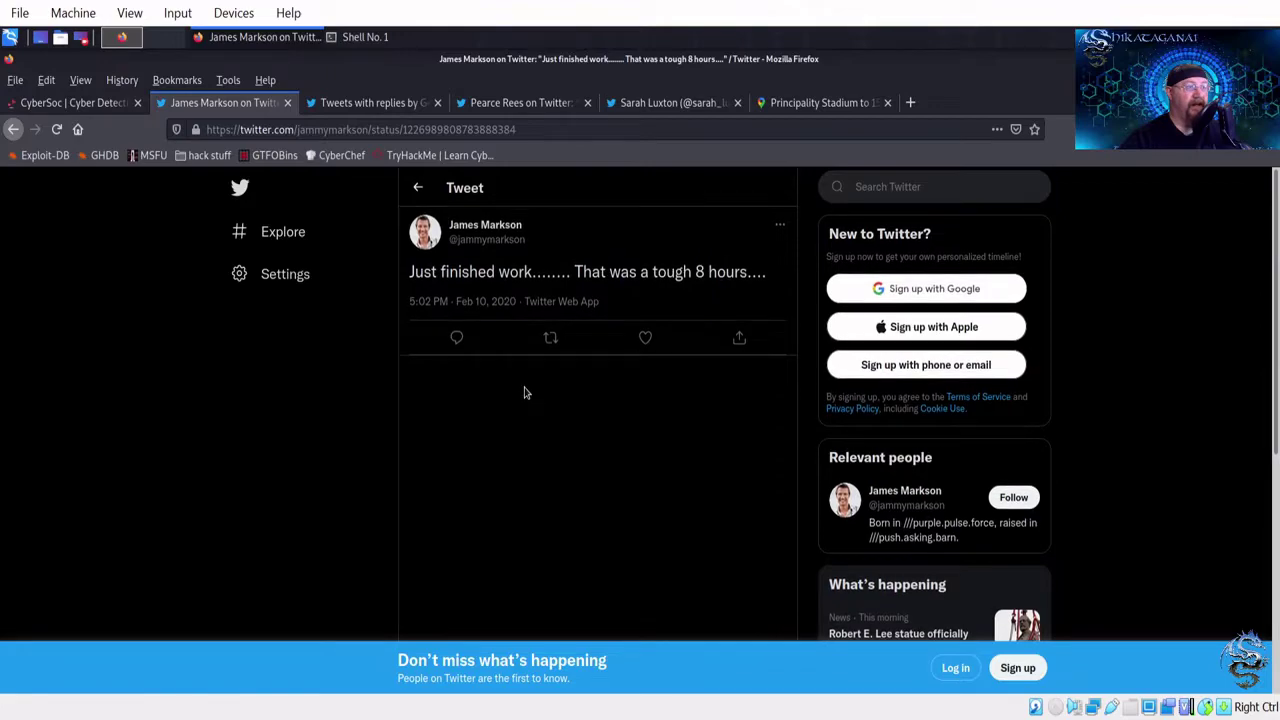
Go back from the shift tweet and the party-address tweet to their authors' timelines
{"action": "left_click", "coordinate": [414, 188]}
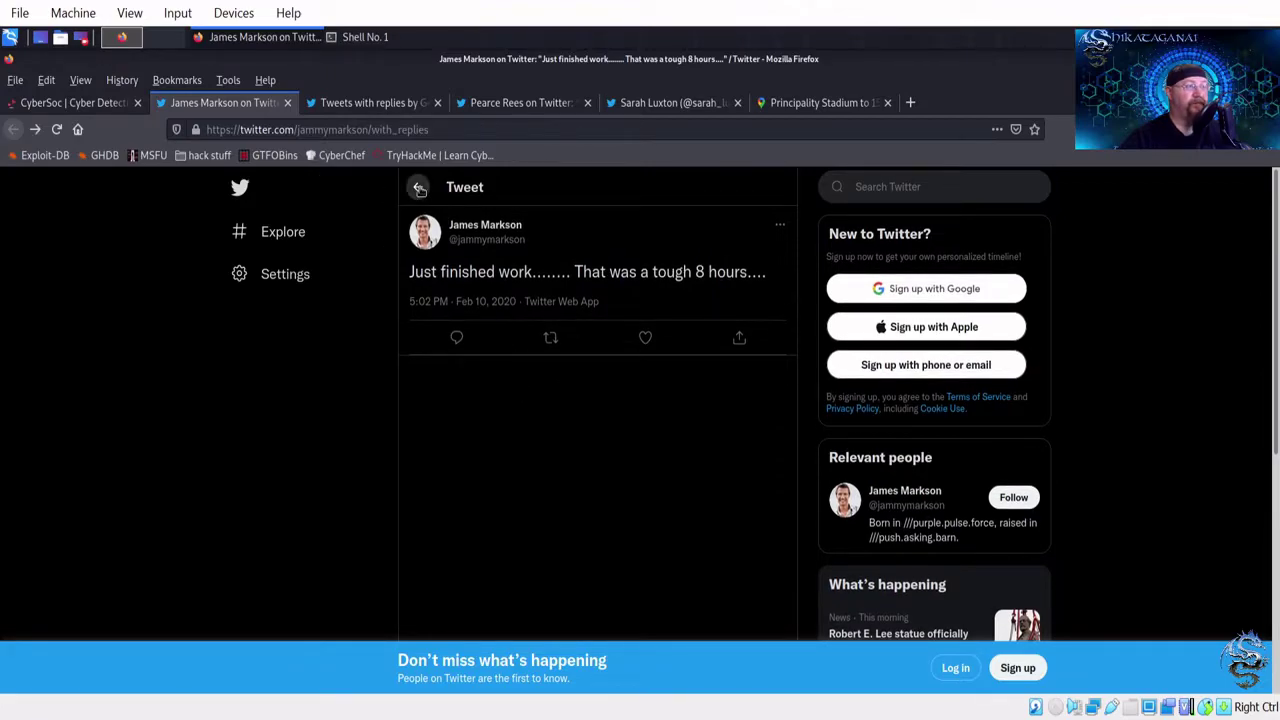
{"action": "left_click", "coordinate": [529, 104]}
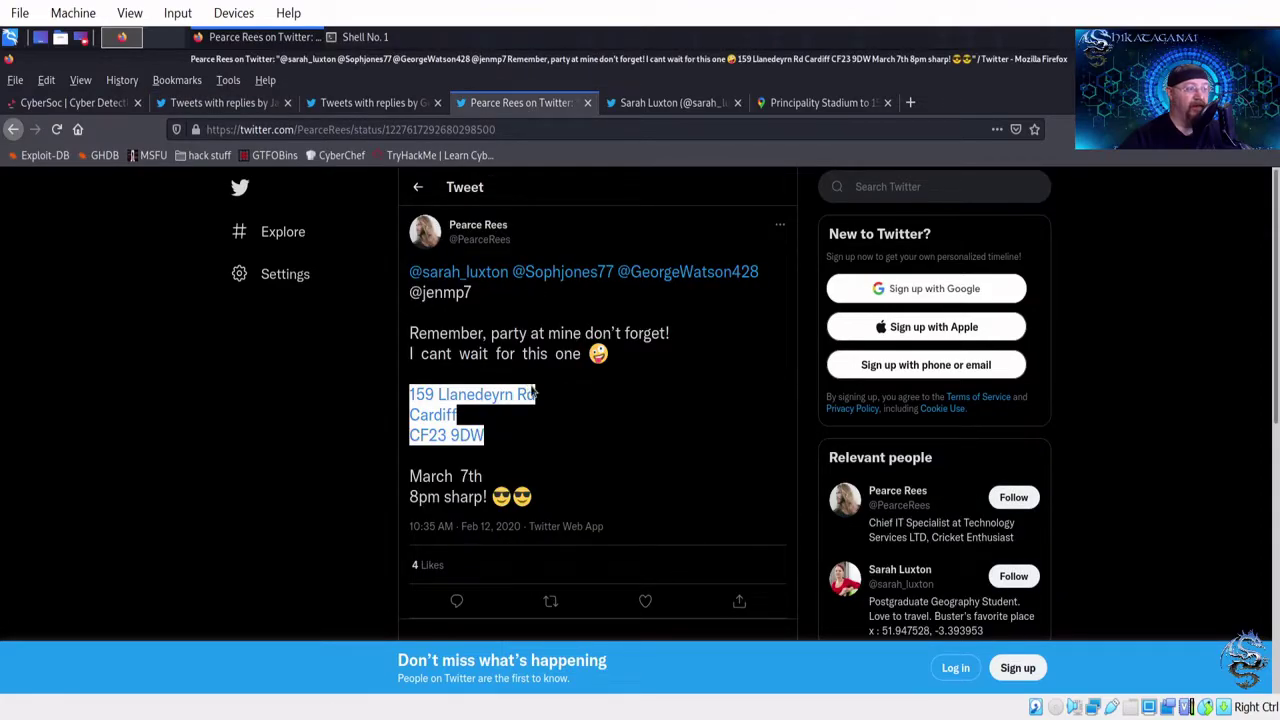
{"action": "left_click", "coordinate": [567, 414]}
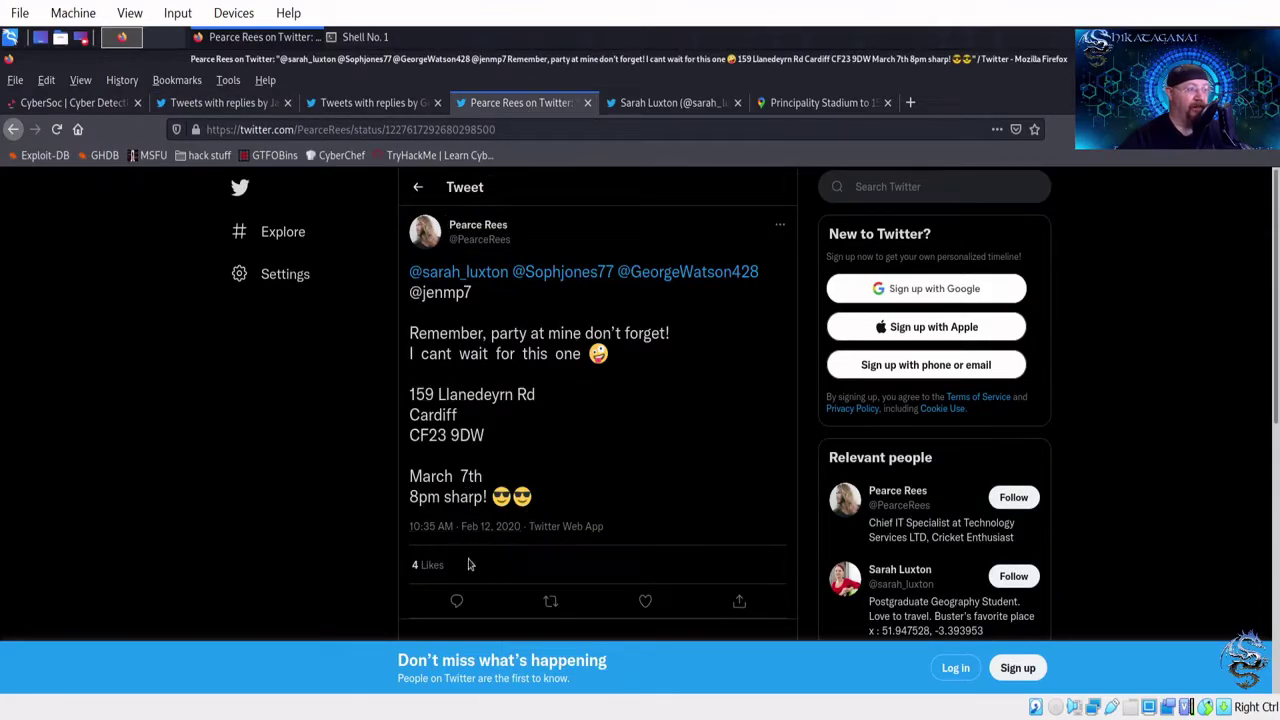
{"action": "left_click", "coordinate": [416, 190]}
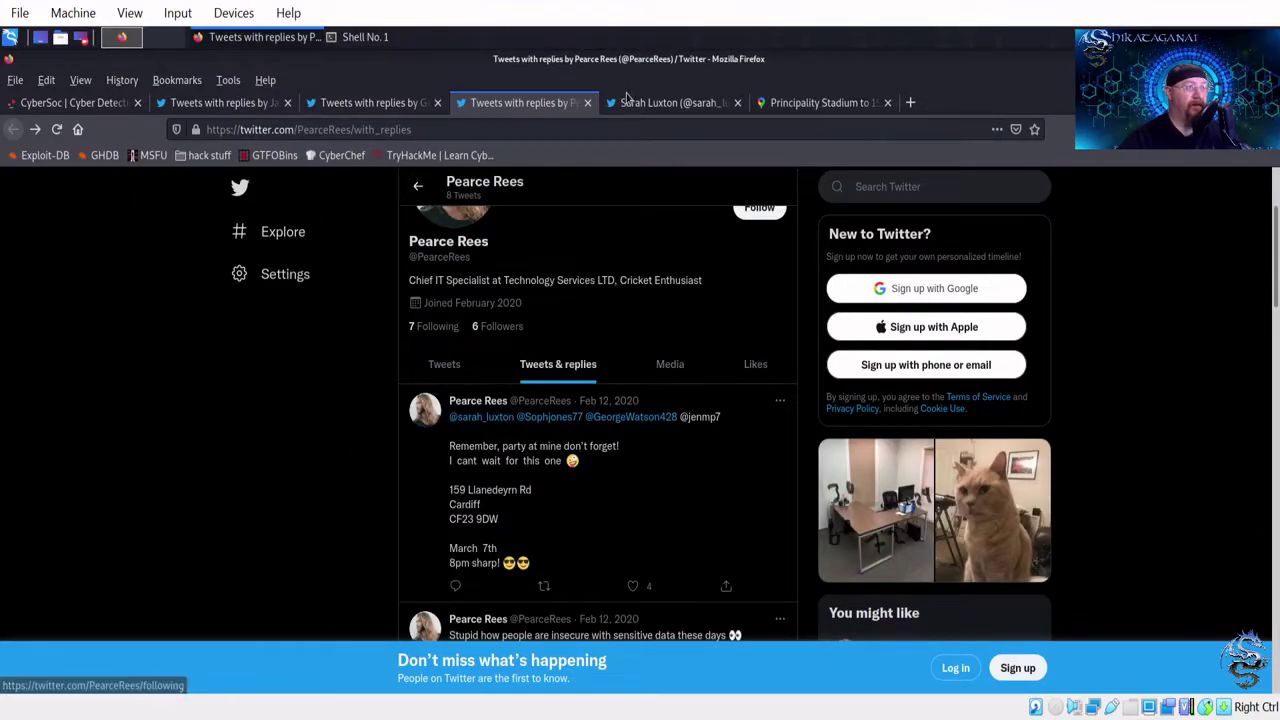
View the desk photo replying to the debit-card tweet, then open the Hmmmm t.co link in a new tab
{"action": "scroll", "coordinate": [640, 343], "scroll_direction": "down", "scroll_amount": 5}
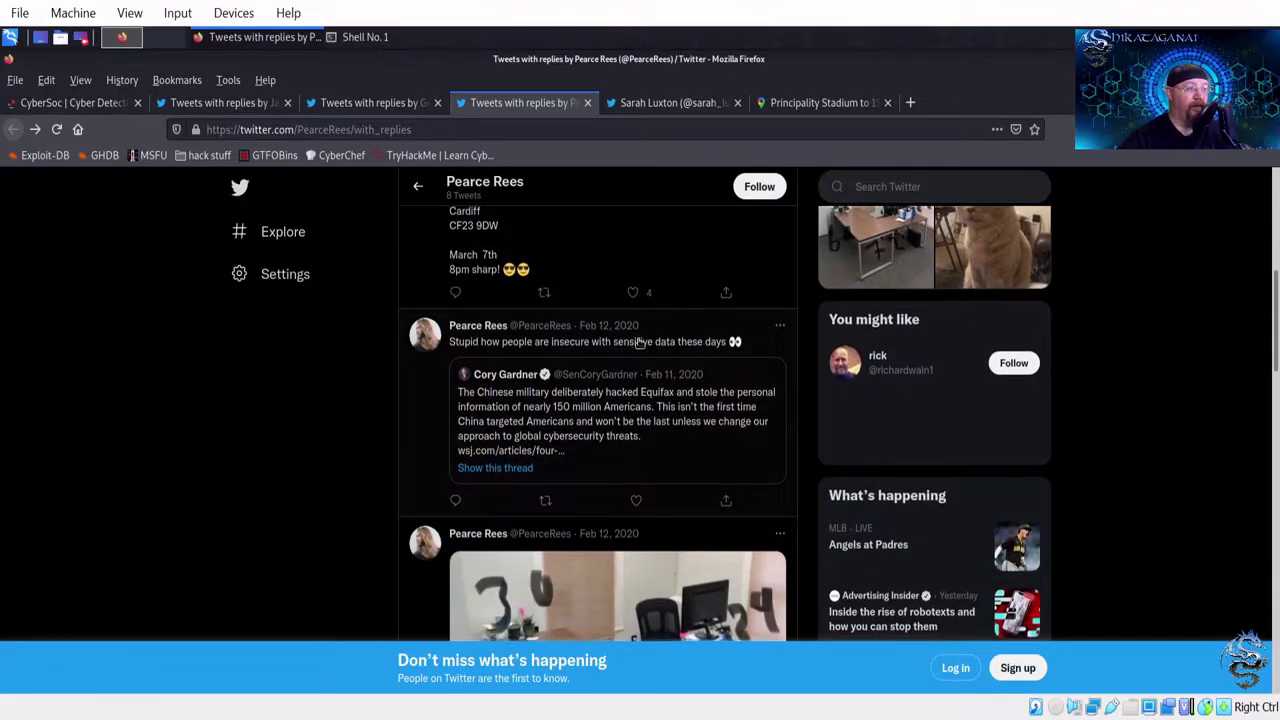
{"action": "scroll", "coordinate": [640, 343], "scroll_direction": "down", "scroll_amount": 2}
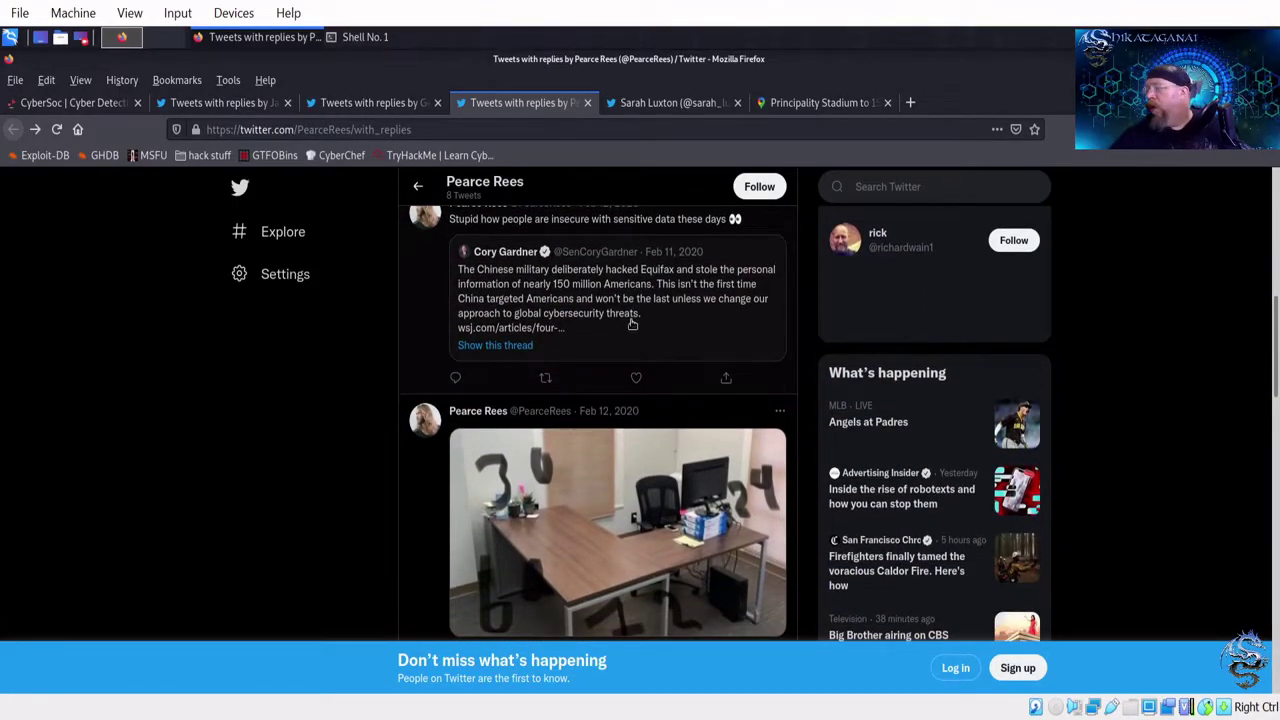
{"action": "scroll", "coordinate": [600, 420], "scroll_direction": "down", "scroll_amount": 2}
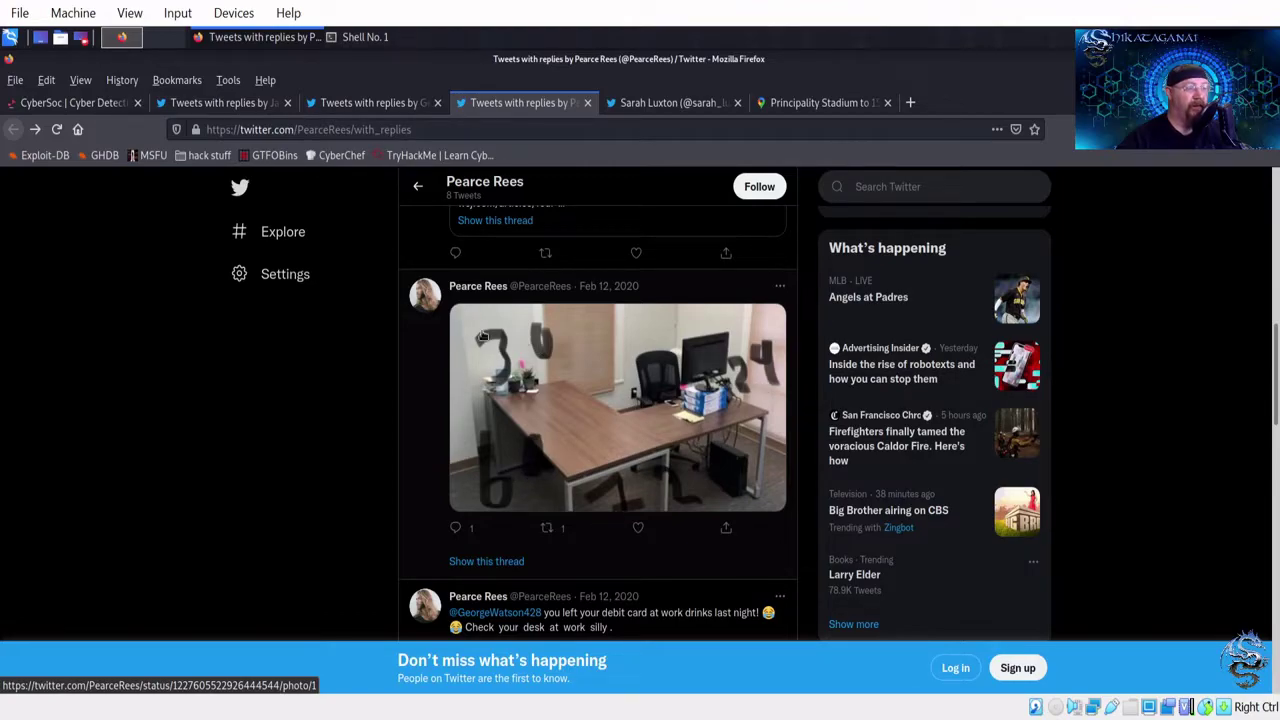
{"action": "scroll", "coordinate": [443, 337], "scroll_direction": "down", "scroll_amount": 2}
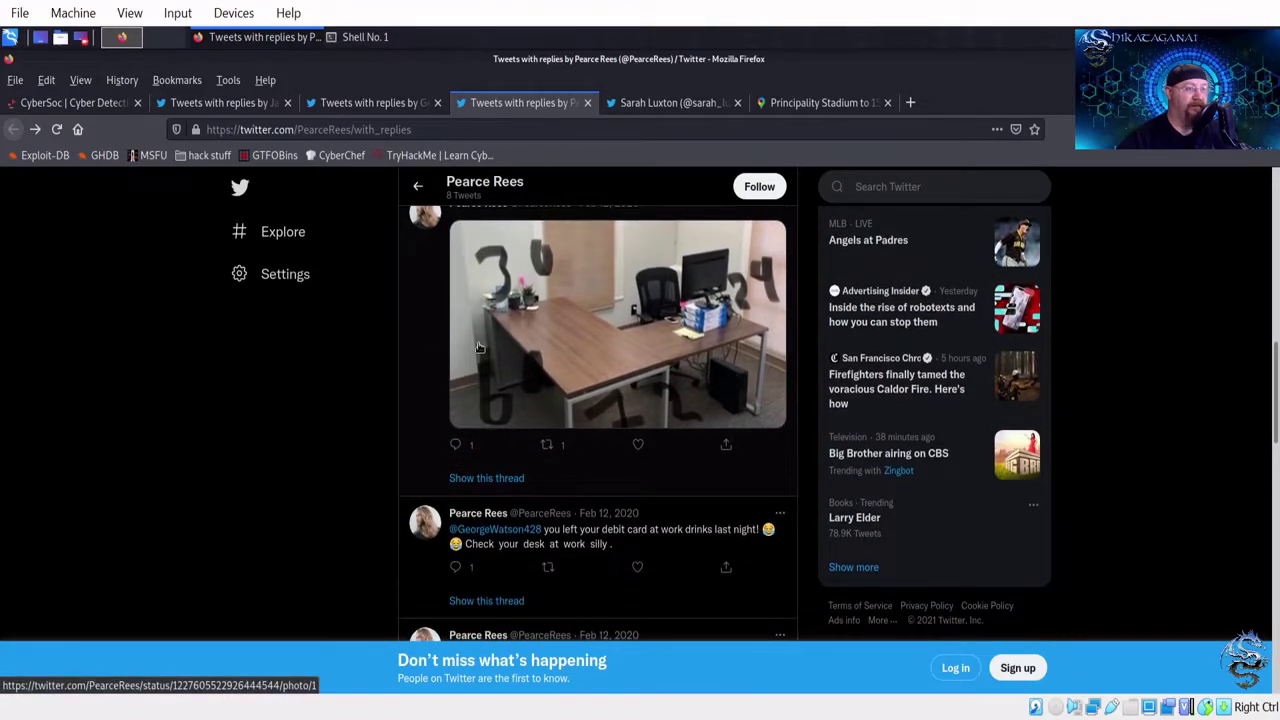
{"action": "scroll", "coordinate": [479, 347], "scroll_direction": "down", "scroll_amount": 3}
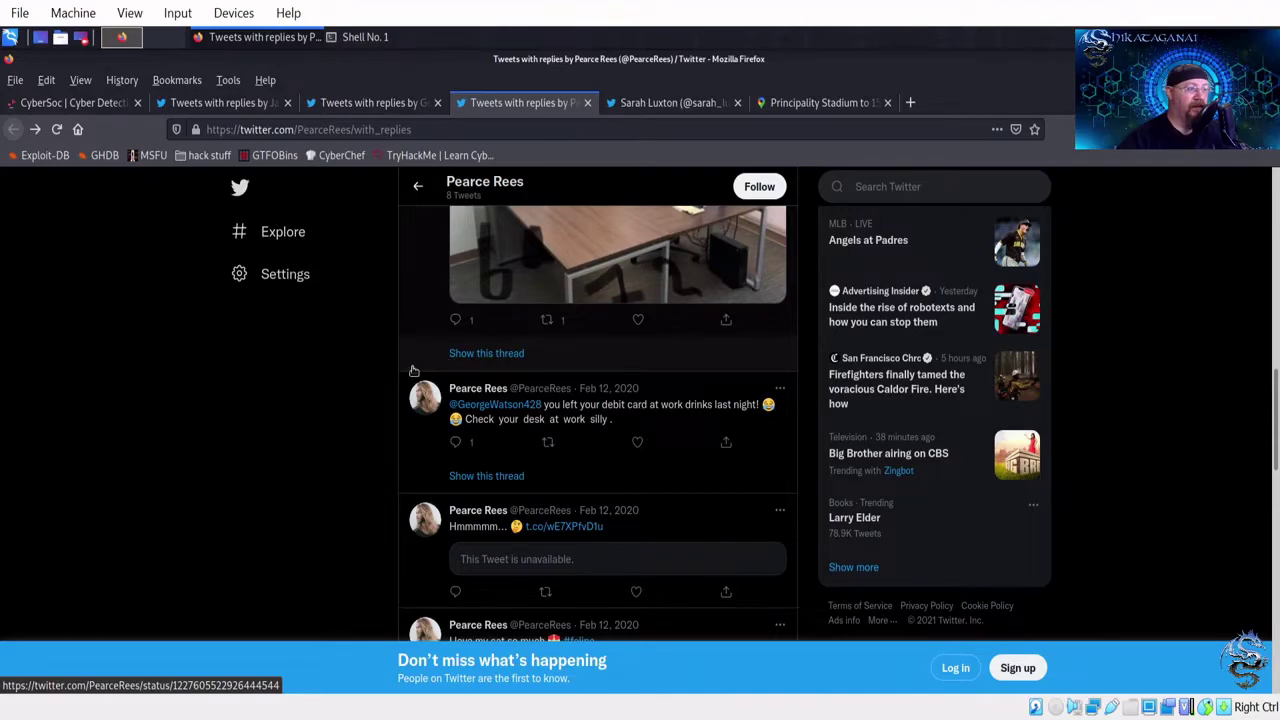
{"action": "scroll", "coordinate": [413, 371], "scroll_direction": "down", "scroll_amount": 1}
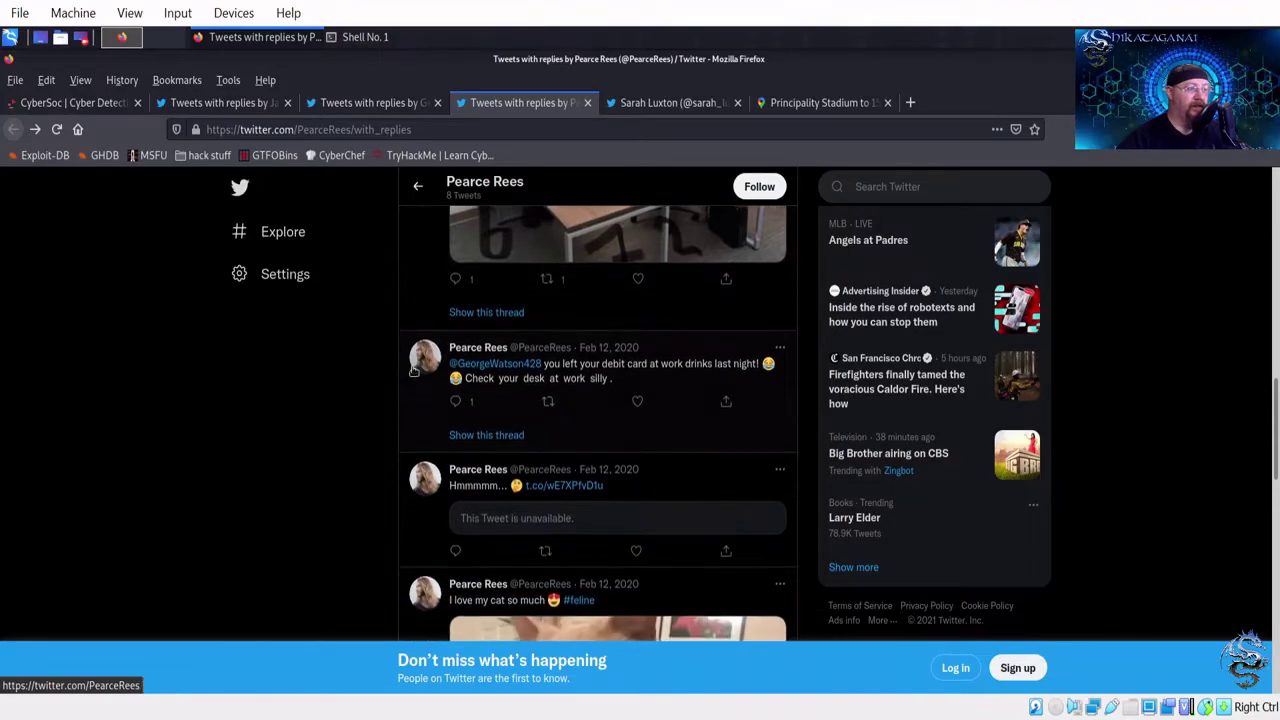
{"action": "left_click", "coordinate": [650, 367]}
{"action": "scroll", "coordinate": [580, 370], "scroll_direction": "down", "scroll_amount": 3}
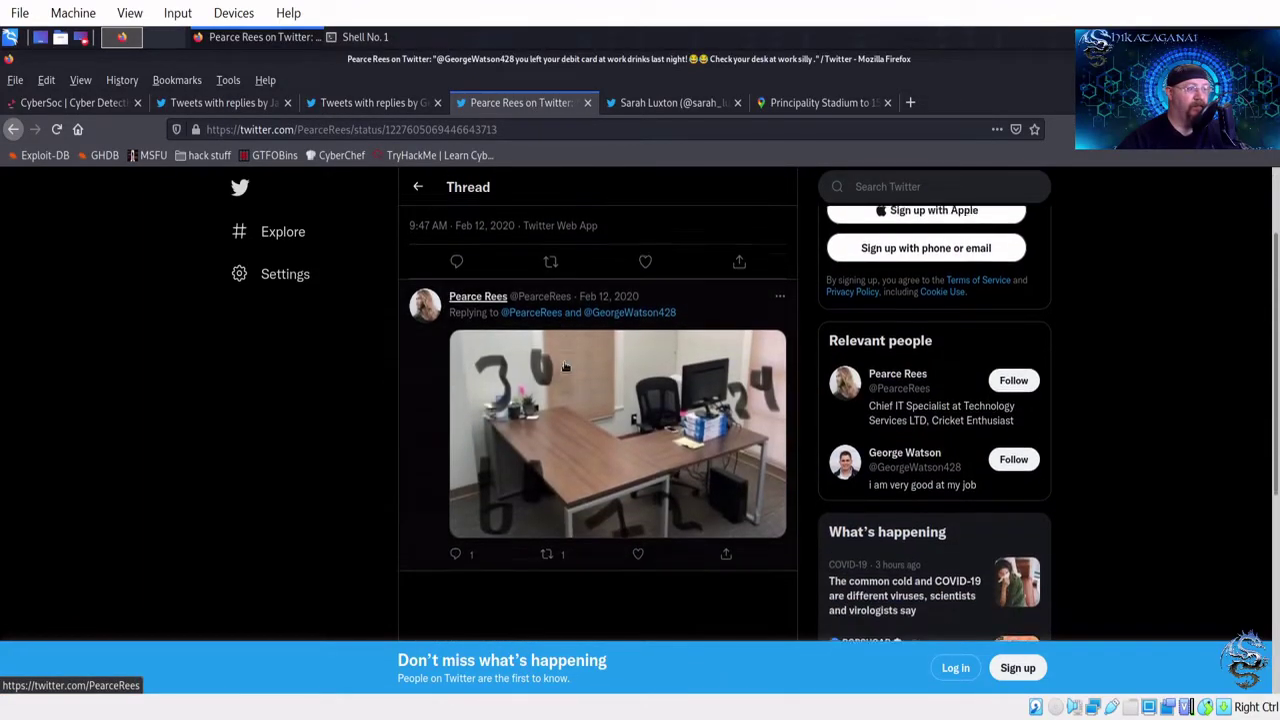
{"action": "left_click", "coordinate": [565, 366]}
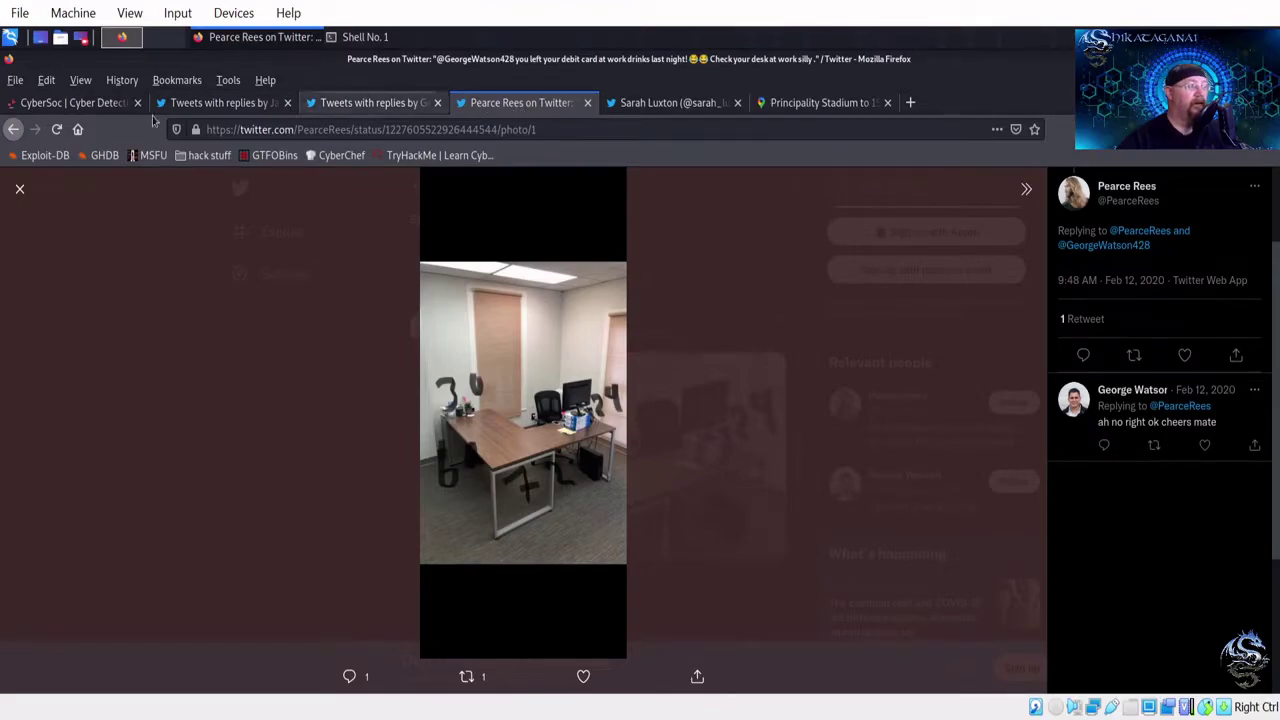
{"action": "left_click", "coordinate": [20, 192]}
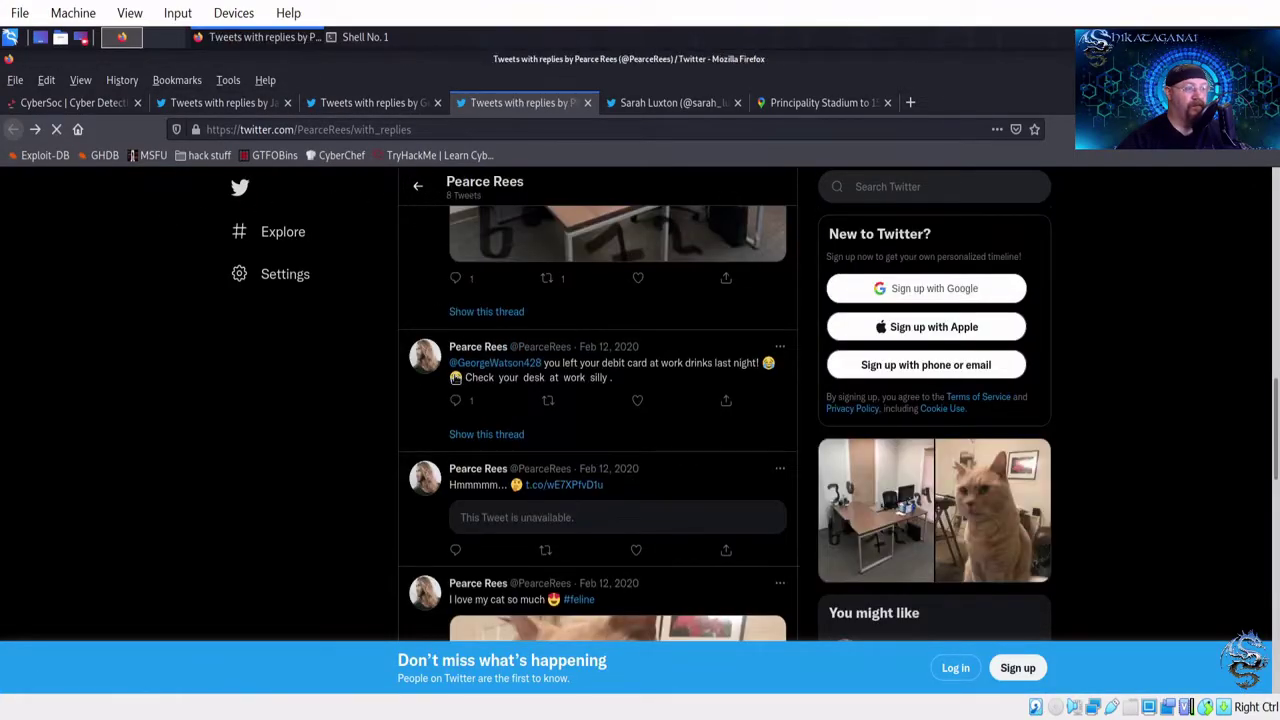
{"action": "right_click", "coordinate": [590, 360]}
{"action": "left_click", "coordinate": [645, 370]}
{"action": "left_click", "coordinate": [678, 101]}
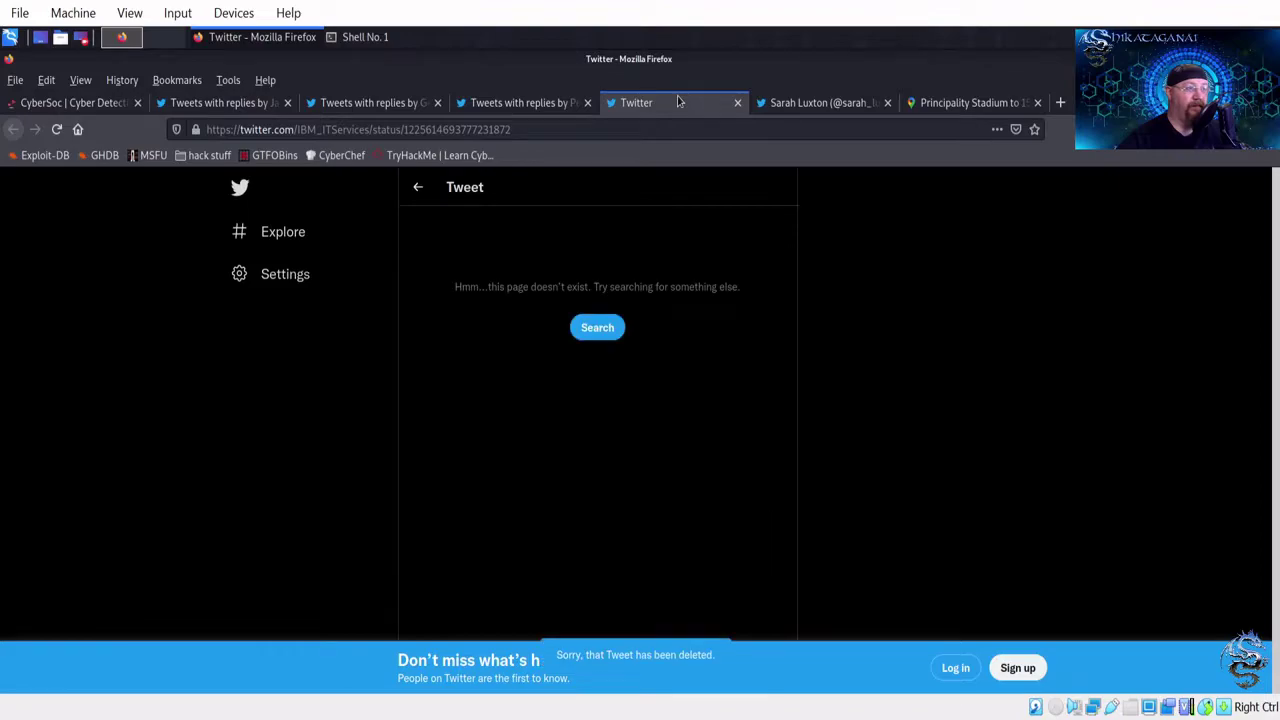
{"action": "left_click", "coordinate": [737, 102]}
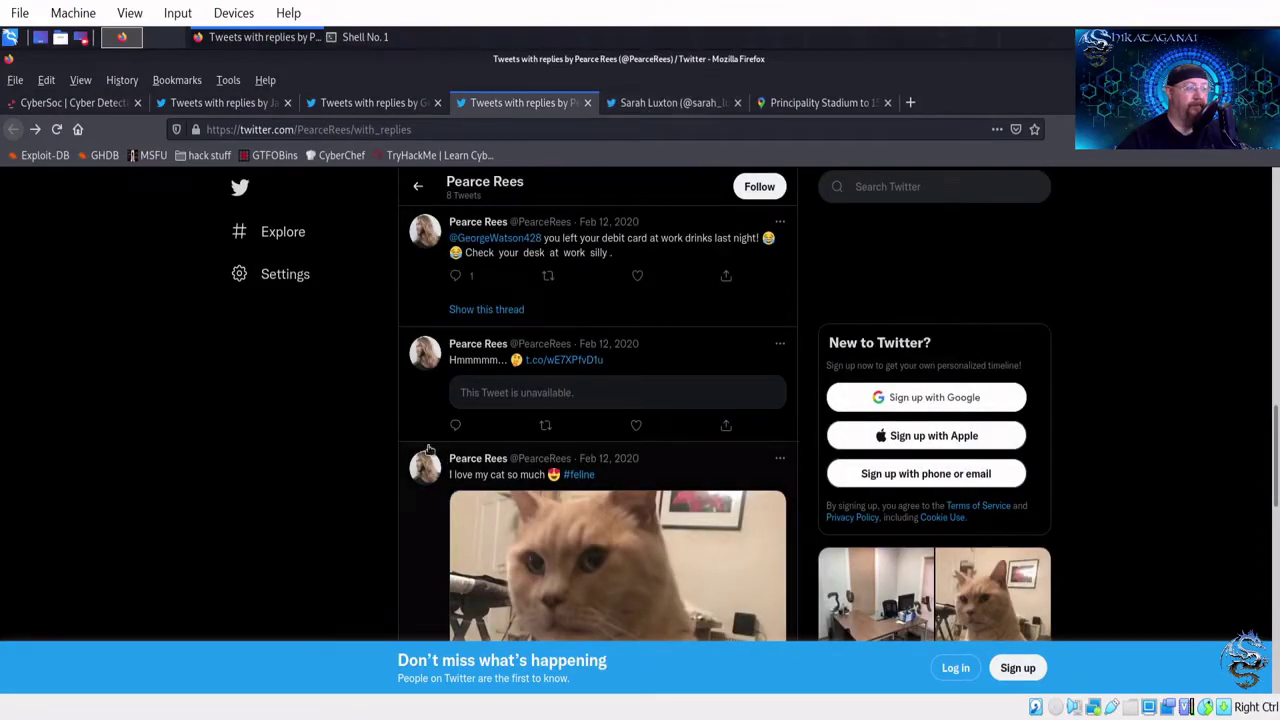
{"action": "scroll", "coordinate": [381, 437], "scroll_direction": "down", "scroll_amount": 2}
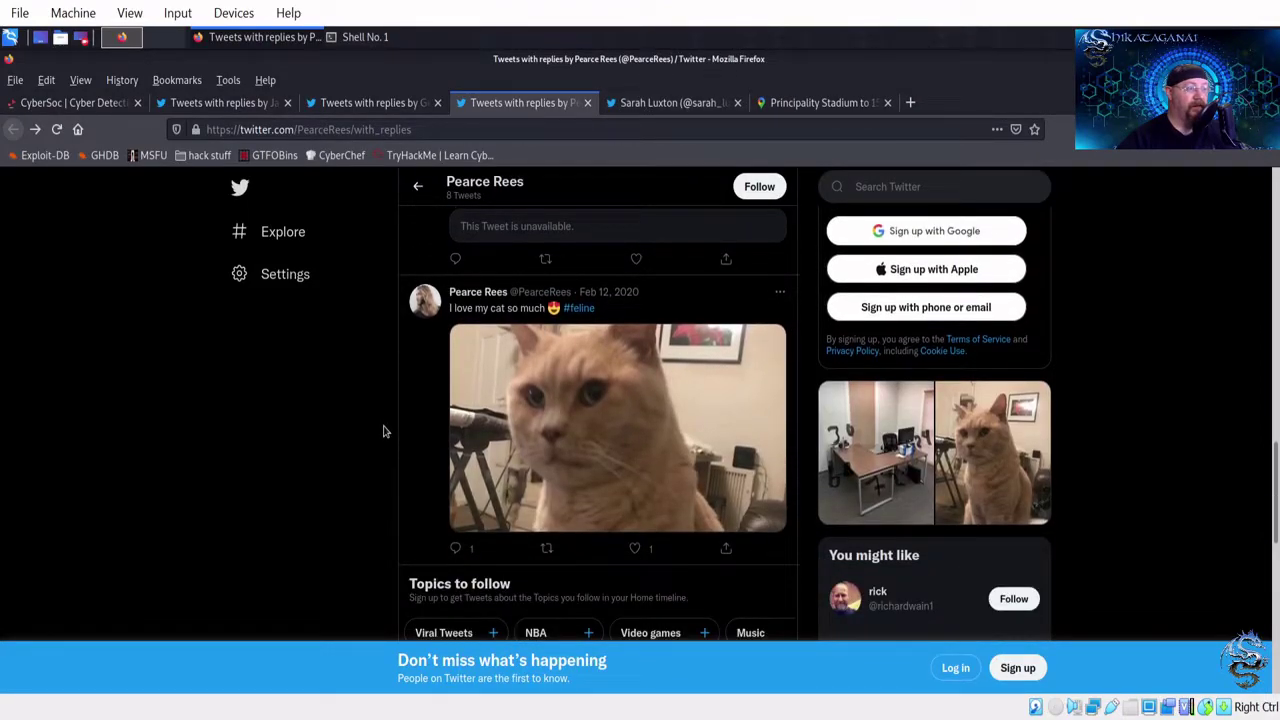
{"action": "scroll", "coordinate": [430, 402], "scroll_direction": "down", "scroll_amount": 3}
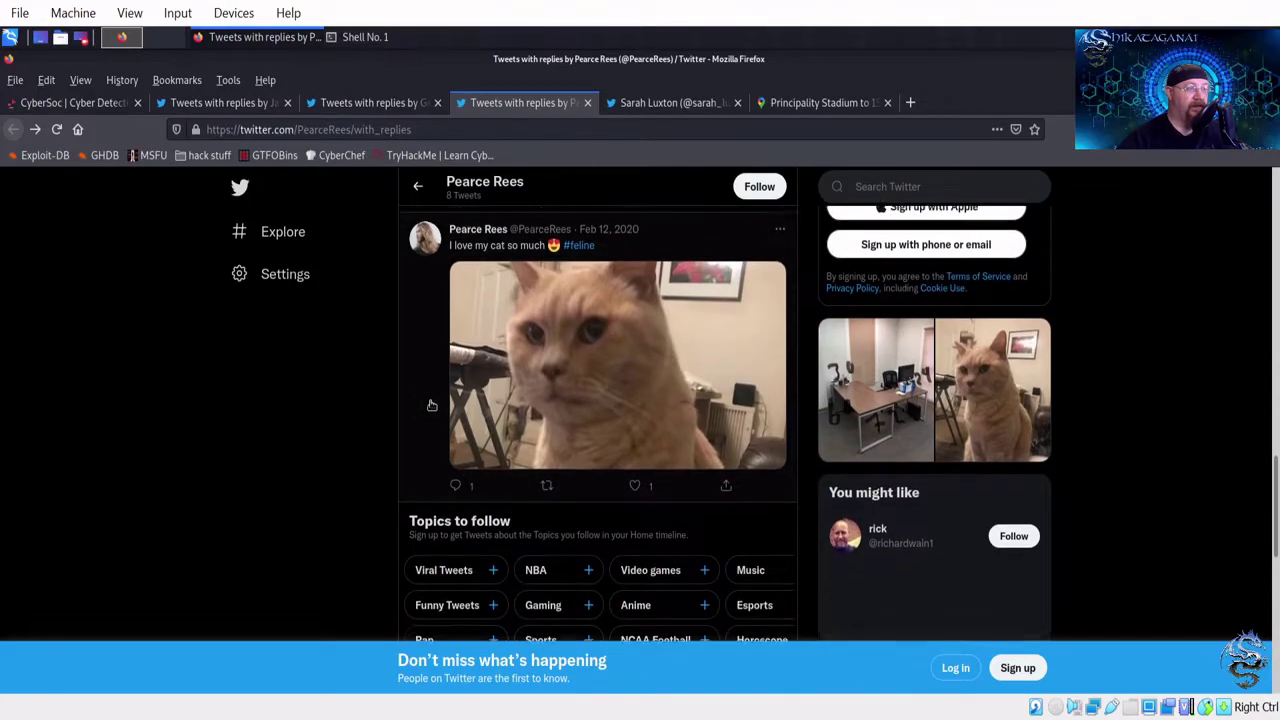
{"action": "scroll", "coordinate": [430, 402], "scroll_direction": "down", "scroll_amount": 3}
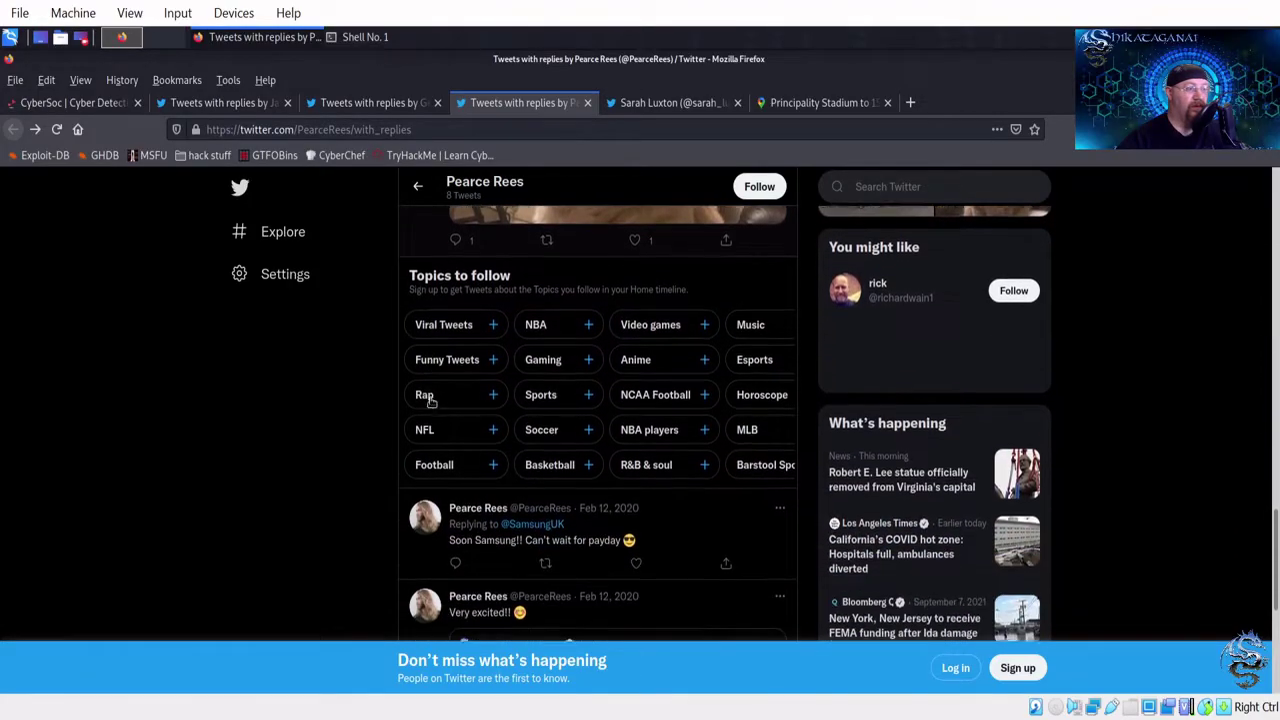
{"action": "scroll", "coordinate": [431, 401], "scroll_direction": "down", "scroll_amount": 1}
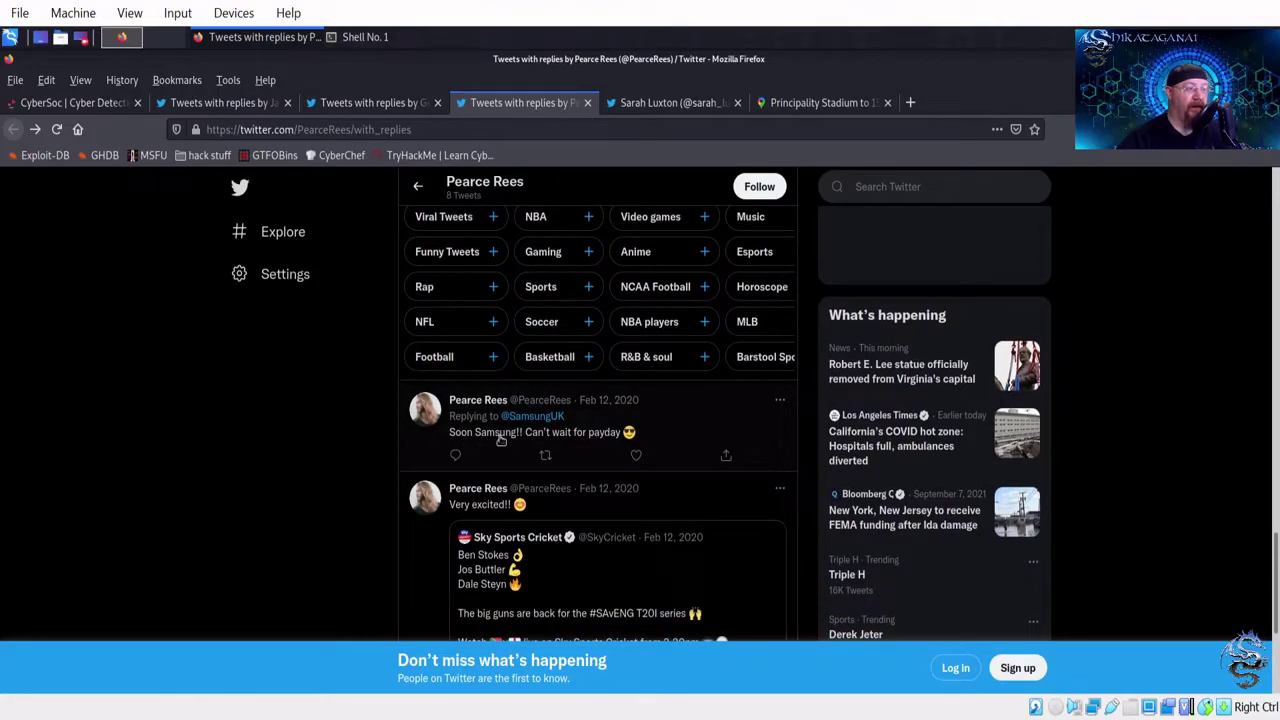
{"action": "right_click", "coordinate": [525, 417]}
{"action": "left_click", "coordinate": [580, 430]}
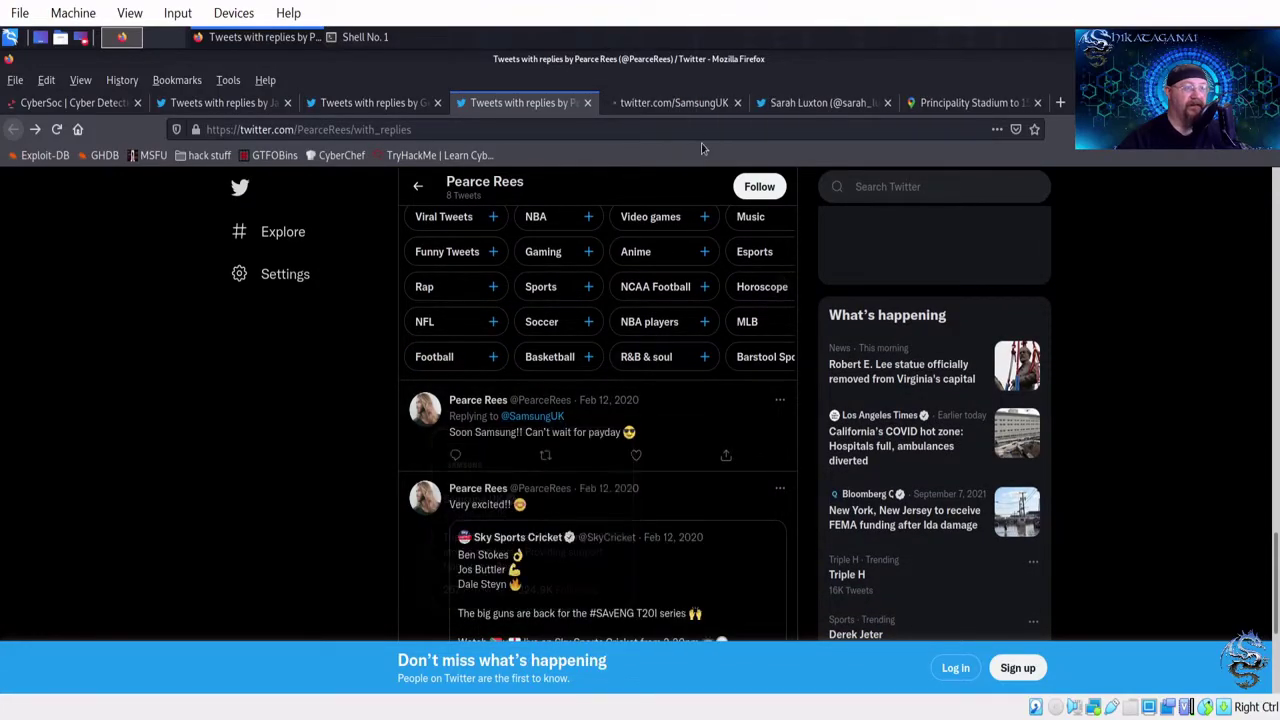
{"action": "left_click", "coordinate": [657, 102]}
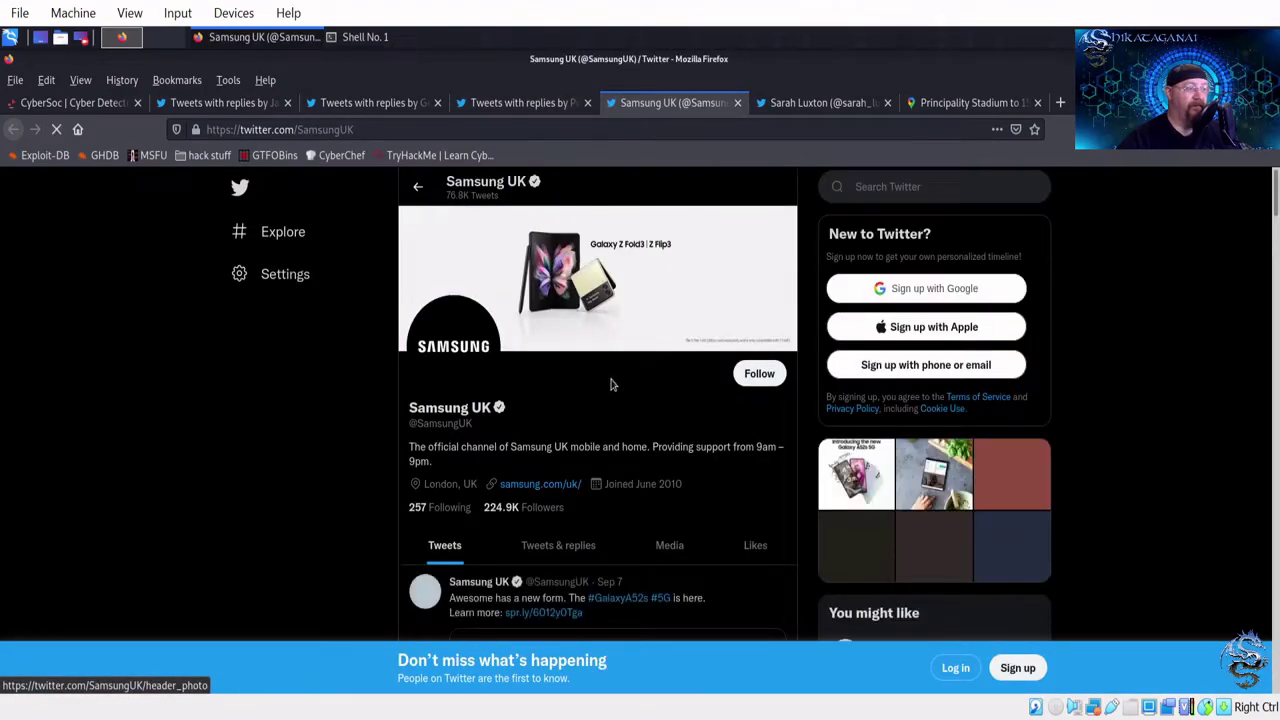
{"action": "scroll", "coordinate": [608, 383], "scroll_direction": "down", "scroll_amount": 2}
{"action": "scroll", "coordinate": [400, 420], "scroll_direction": "down", "scroll_amount": 3}
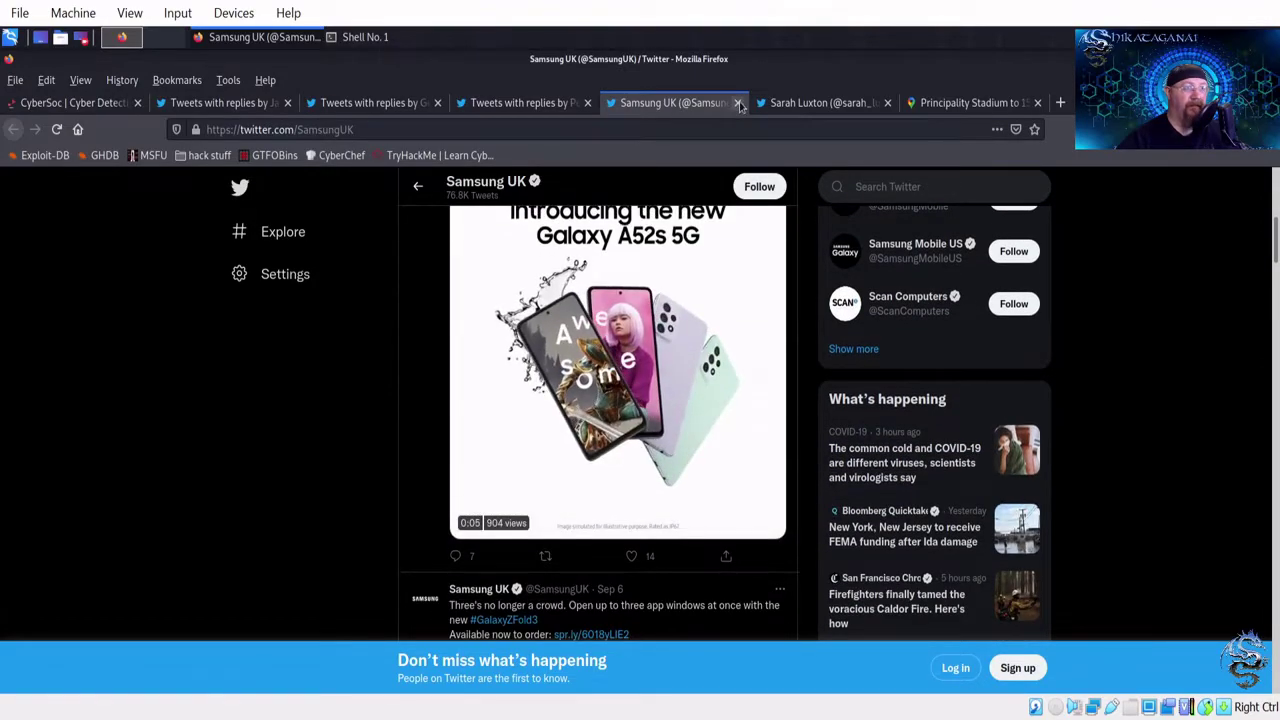
{"action": "key", "text": "ctrl+w"}
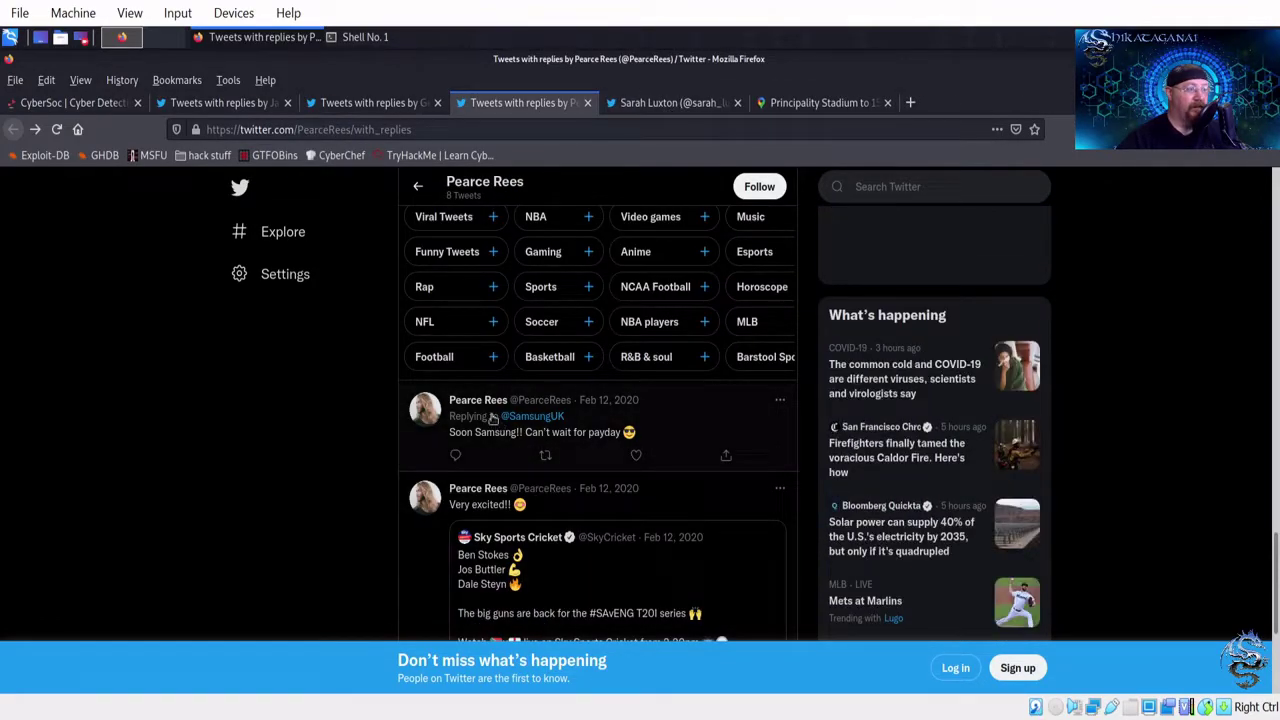
{"action": "left_click", "coordinate": [487, 440]}
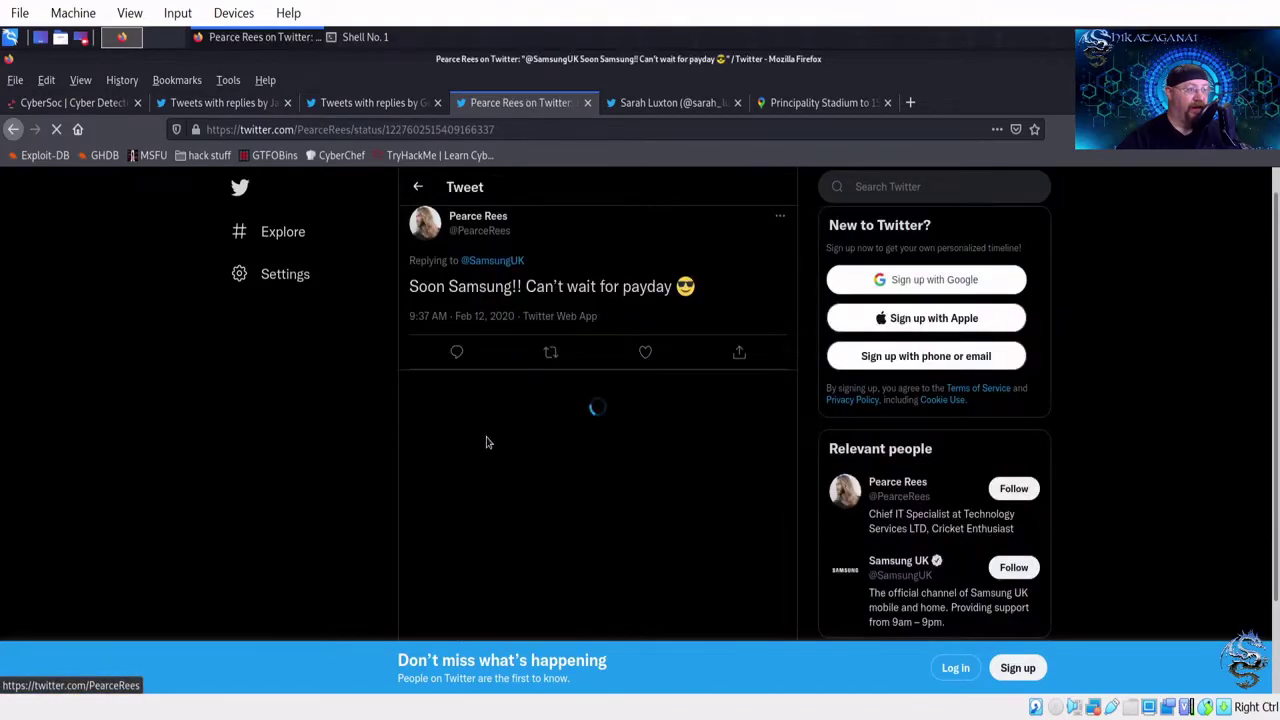
{"action": "left_click", "coordinate": [418, 187]}
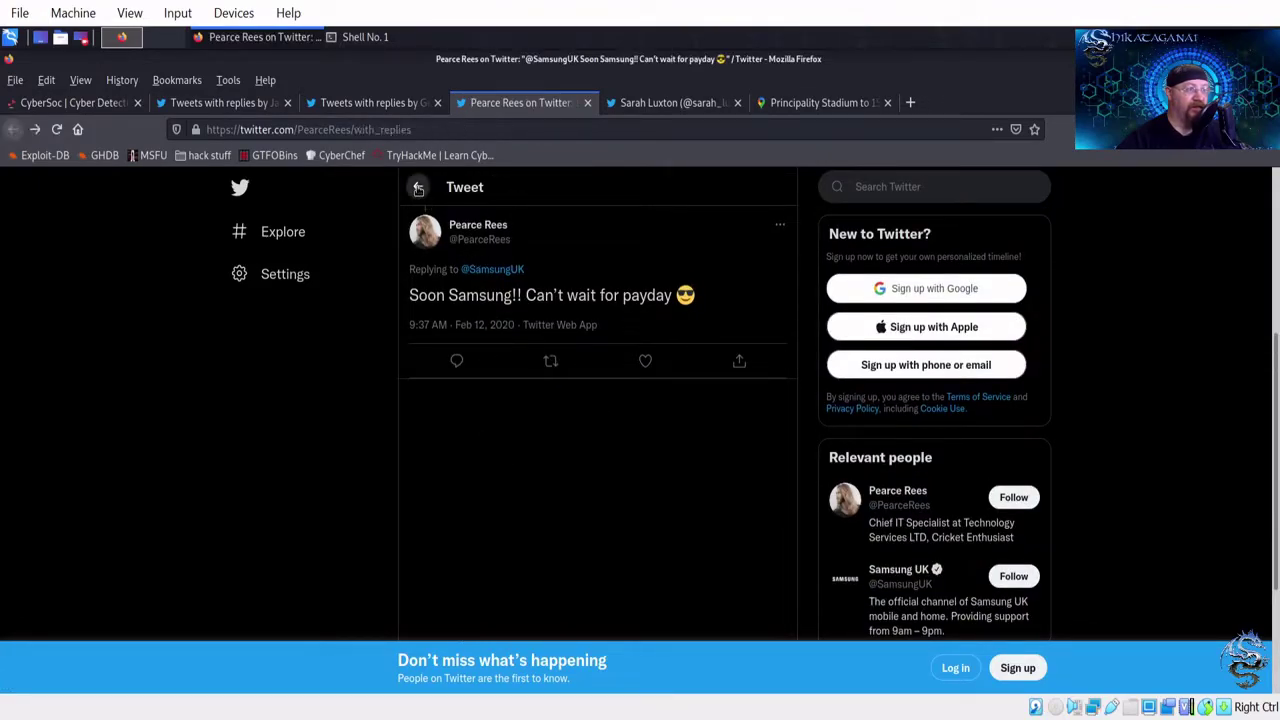
{"action": "scroll", "coordinate": [540, 508], "scroll_direction": "down", "scroll_amount": 3}
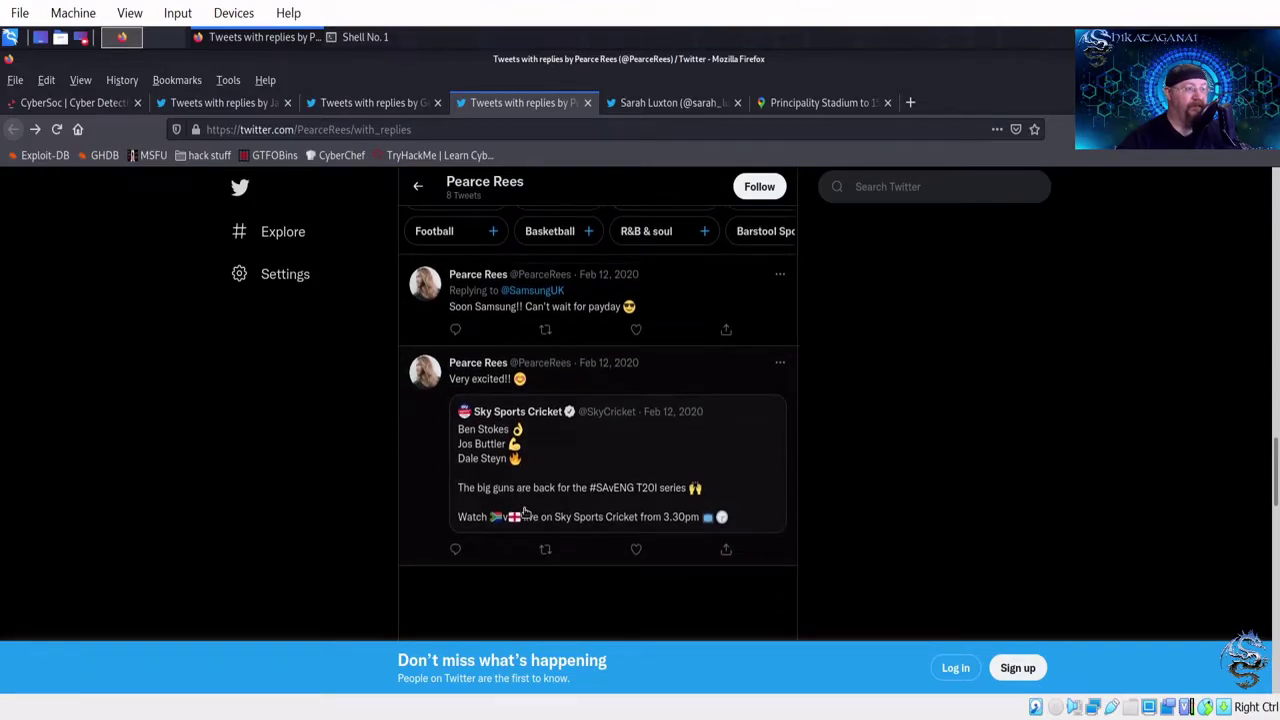
{"action": "scroll", "coordinate": [524, 511], "scroll_direction": "down", "scroll_amount": 5}
{"action": "scroll", "coordinate": [521, 509], "scroll_direction": "up", "scroll_amount": 6}
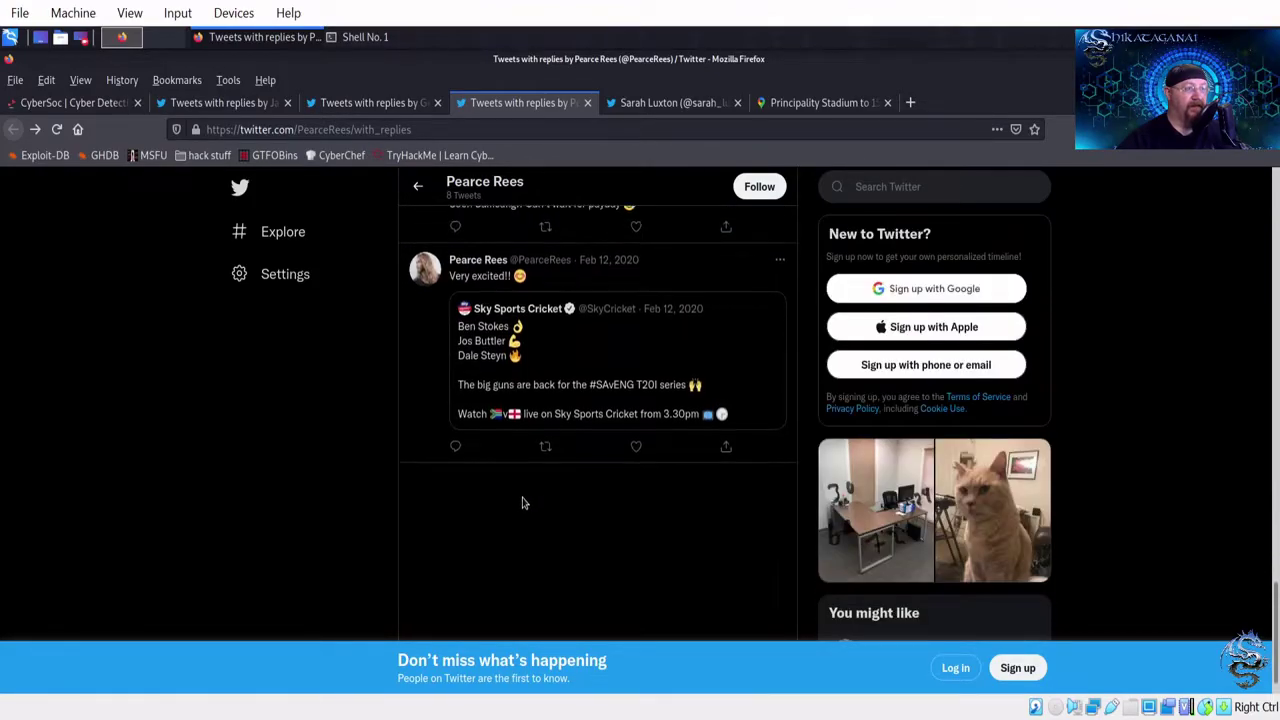
{"action": "scroll", "coordinate": [524, 486], "scroll_direction": "up", "scroll_amount": 8}
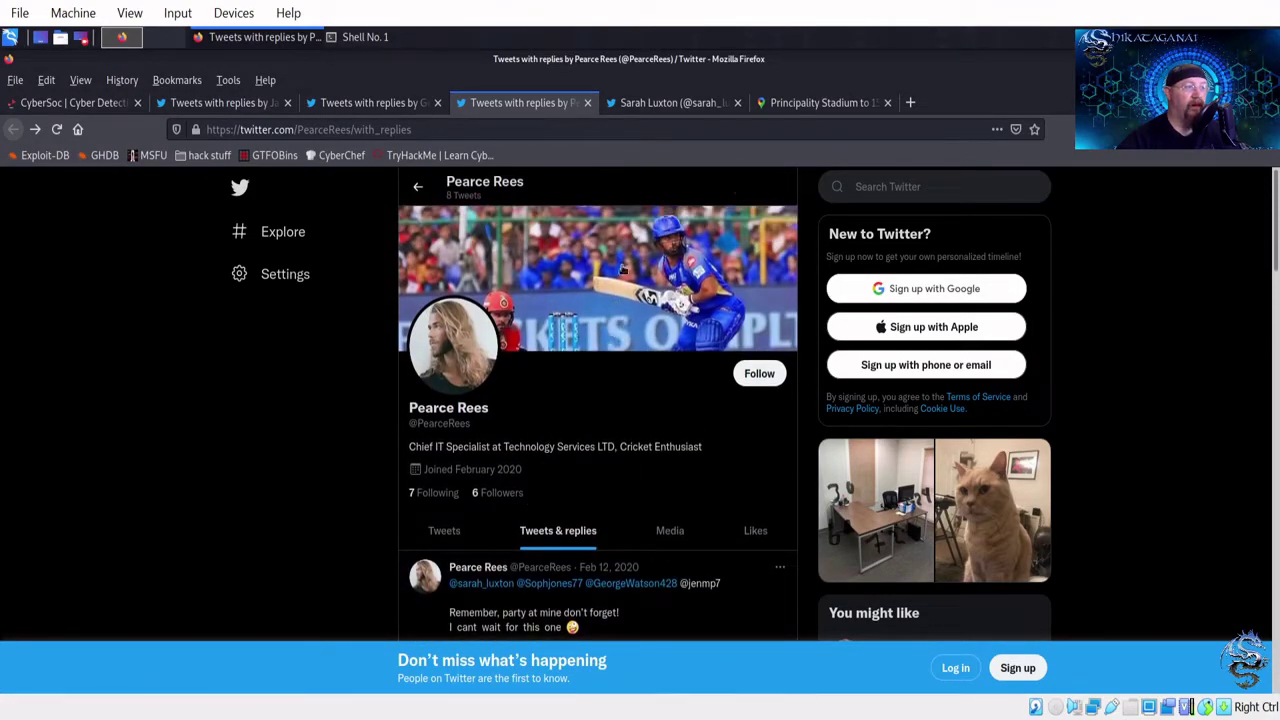
{"action": "left_click", "coordinate": [664, 117]}
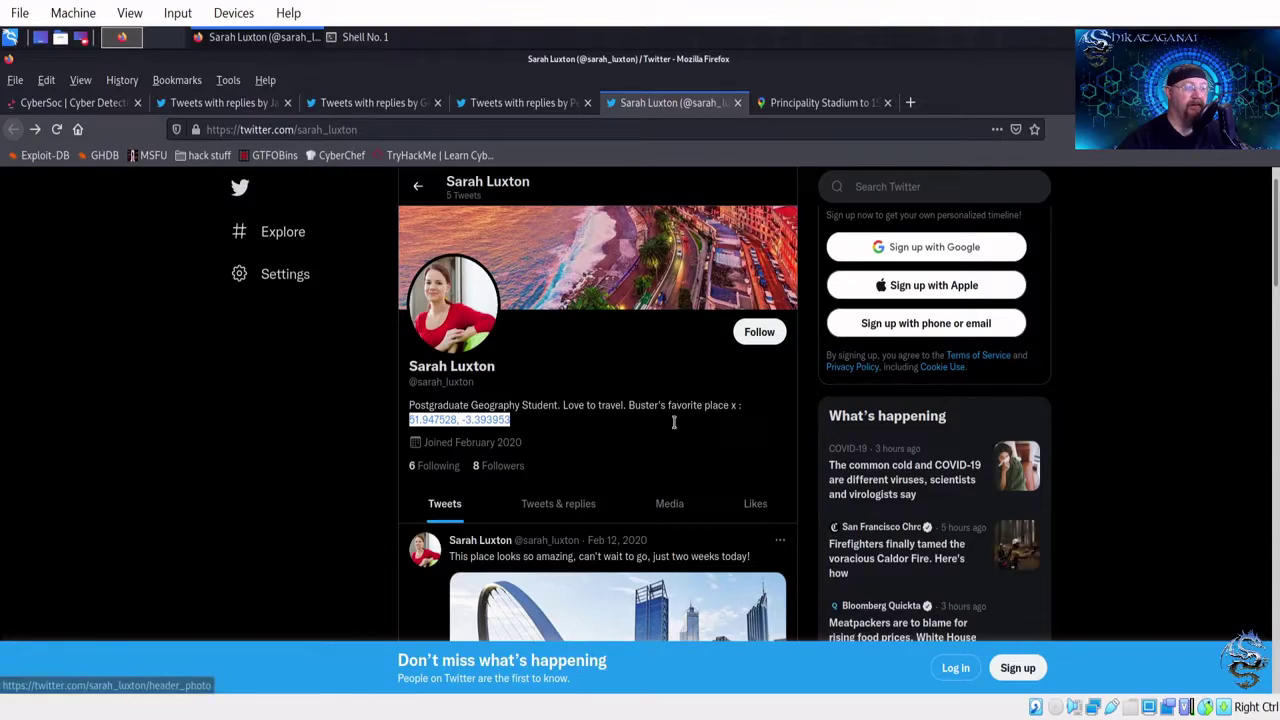
{"action": "left_click", "coordinate": [661, 451]}
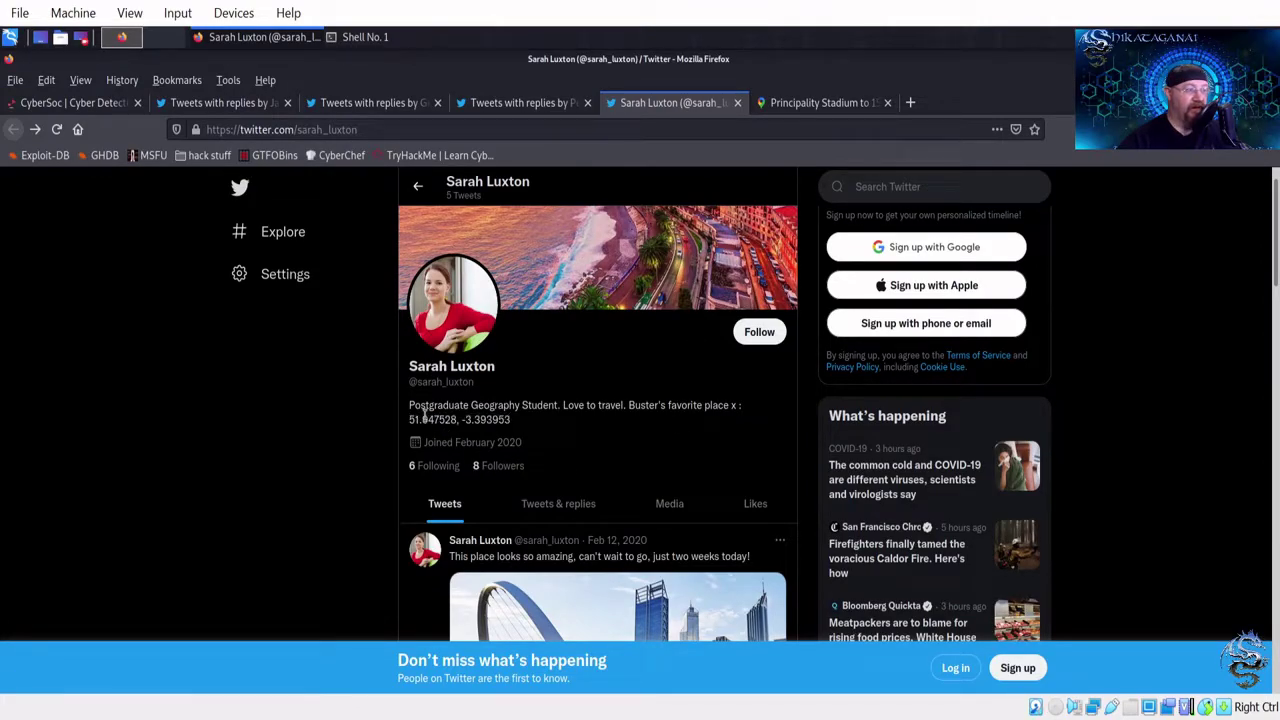
{"action": "scroll", "coordinate": [611, 460], "scroll_direction": "down", "scroll_amount": 1}
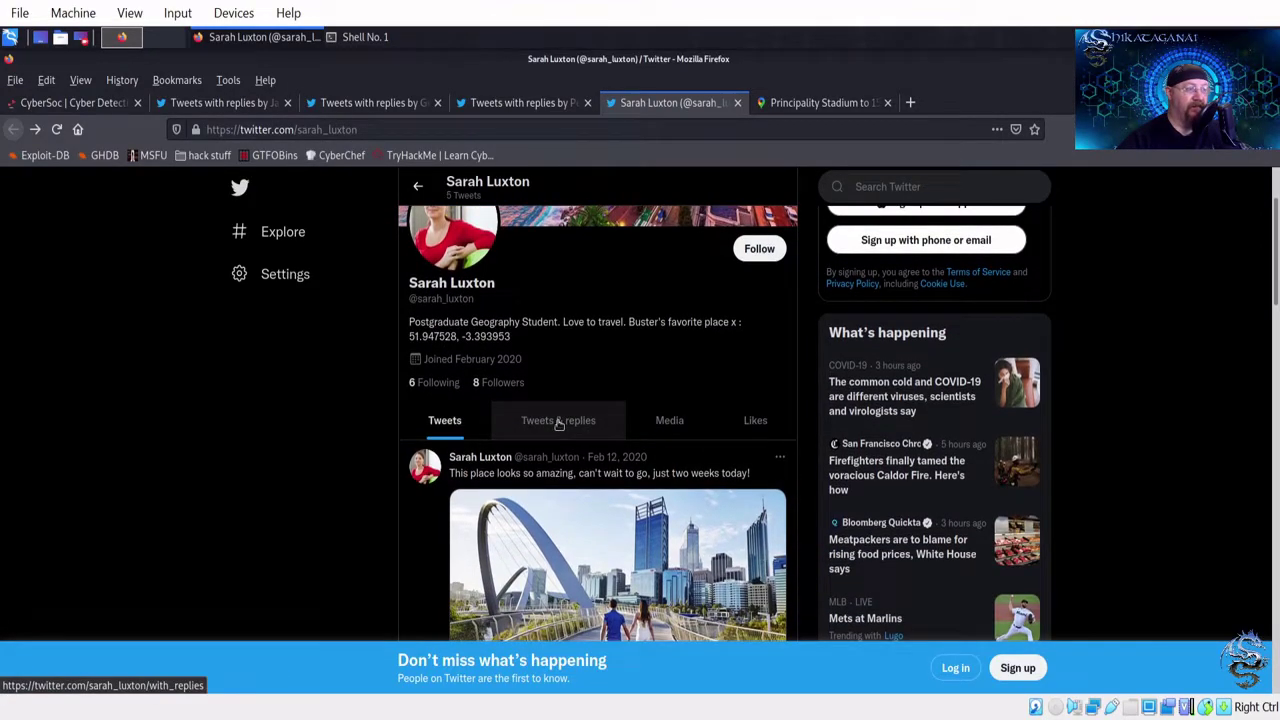
{"action": "left_click", "coordinate": [562, 421]}
{"action": "scroll", "coordinate": [580, 410], "scroll_direction": "down", "scroll_amount": 1}
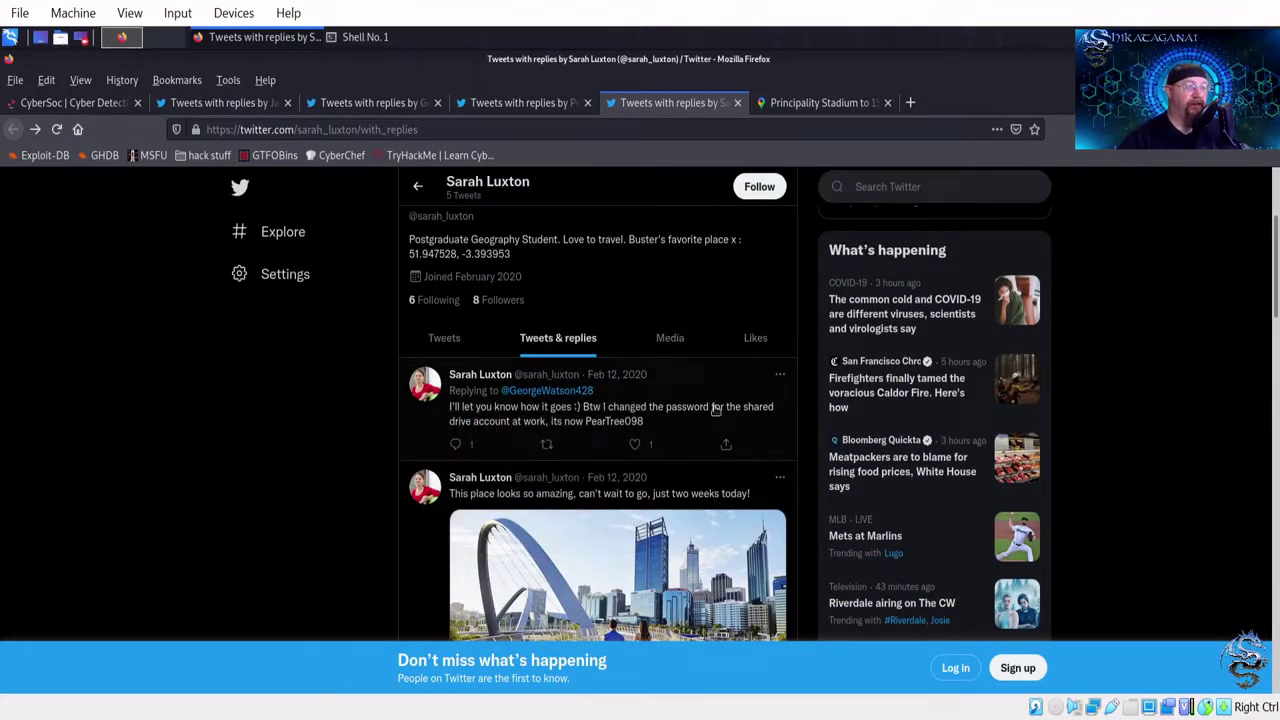
{"action": "left_click", "coordinate": [592, 425]}
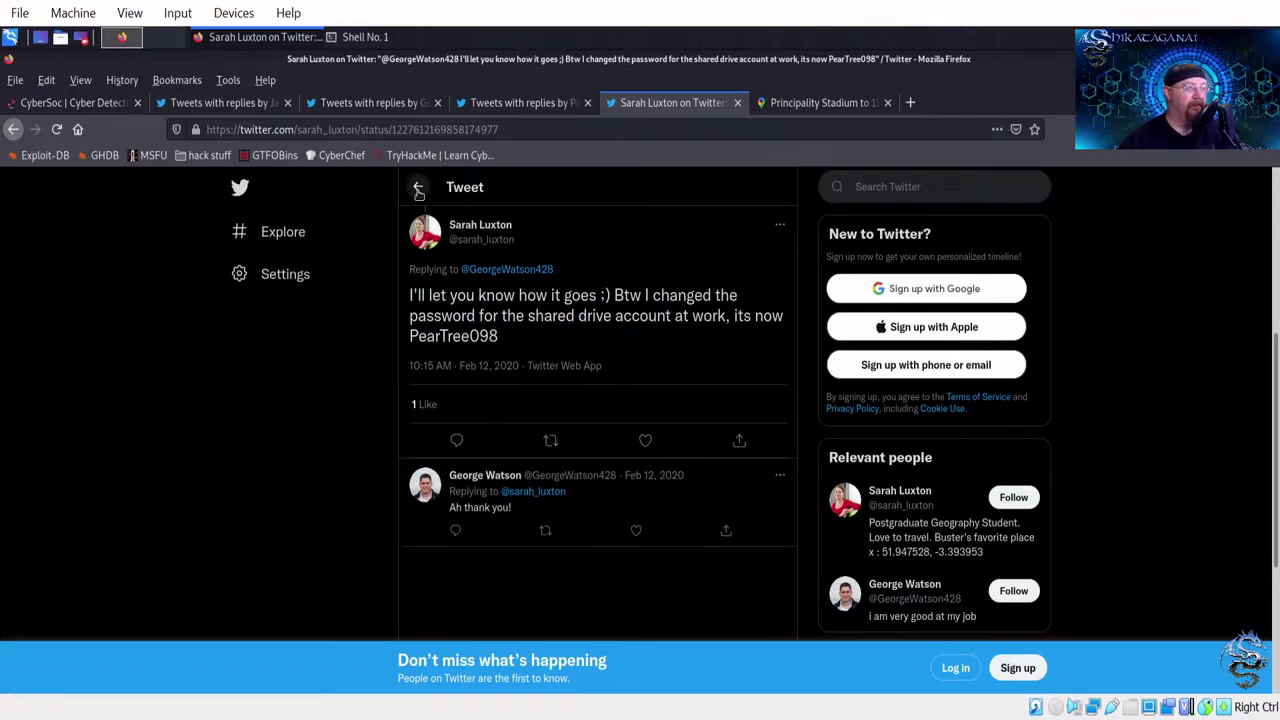
{"action": "left_click", "coordinate": [418, 186]}
{"action": "scroll", "coordinate": [600, 435], "scroll_direction": "down", "scroll_amount": 3}
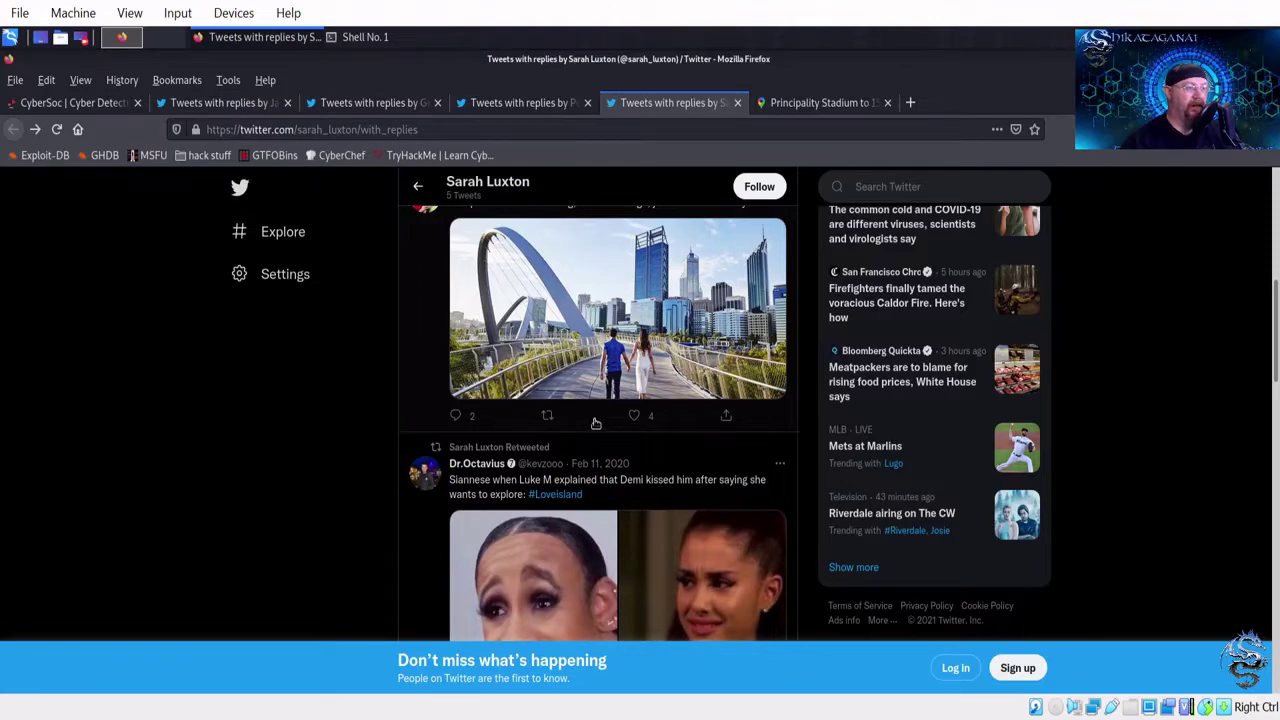
{"action": "scroll", "coordinate": [595, 423], "scroll_direction": "down", "scroll_amount": 1}
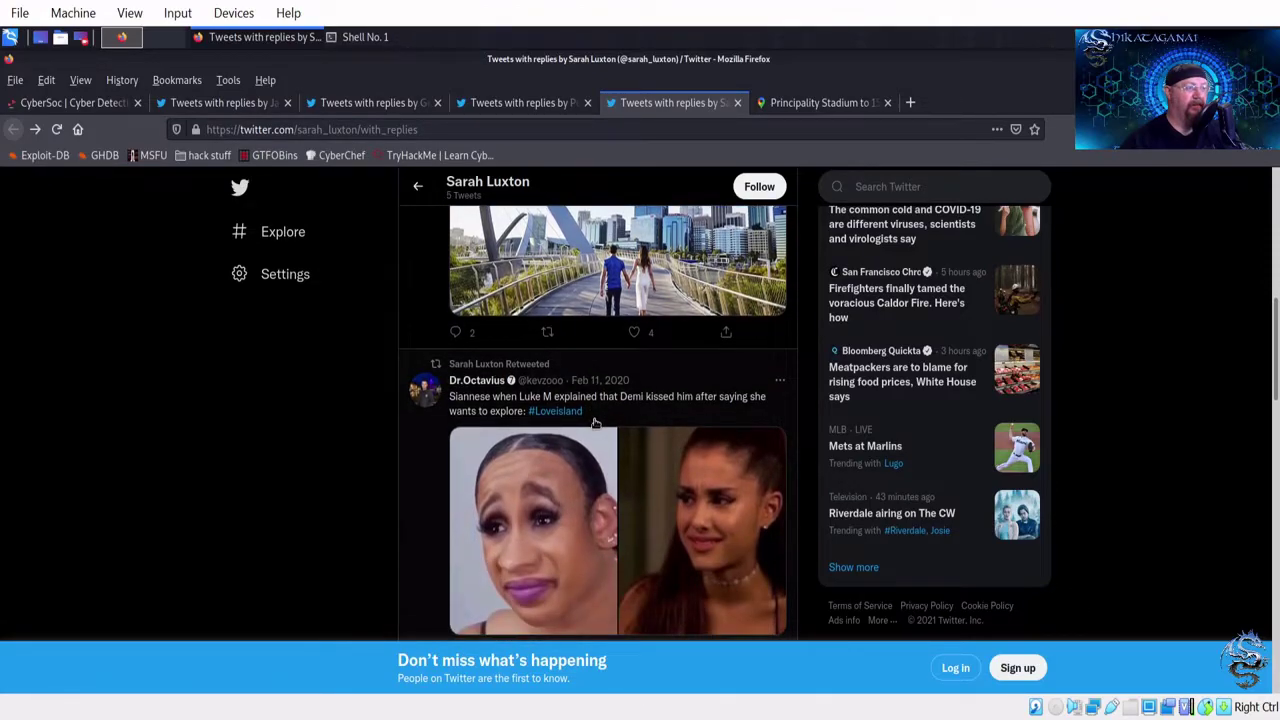
{"action": "scroll", "coordinate": [594, 423], "scroll_direction": "down", "scroll_amount": 5}
{"action": "scroll", "coordinate": [593, 421], "scroll_direction": "down", "scroll_amount": 10}
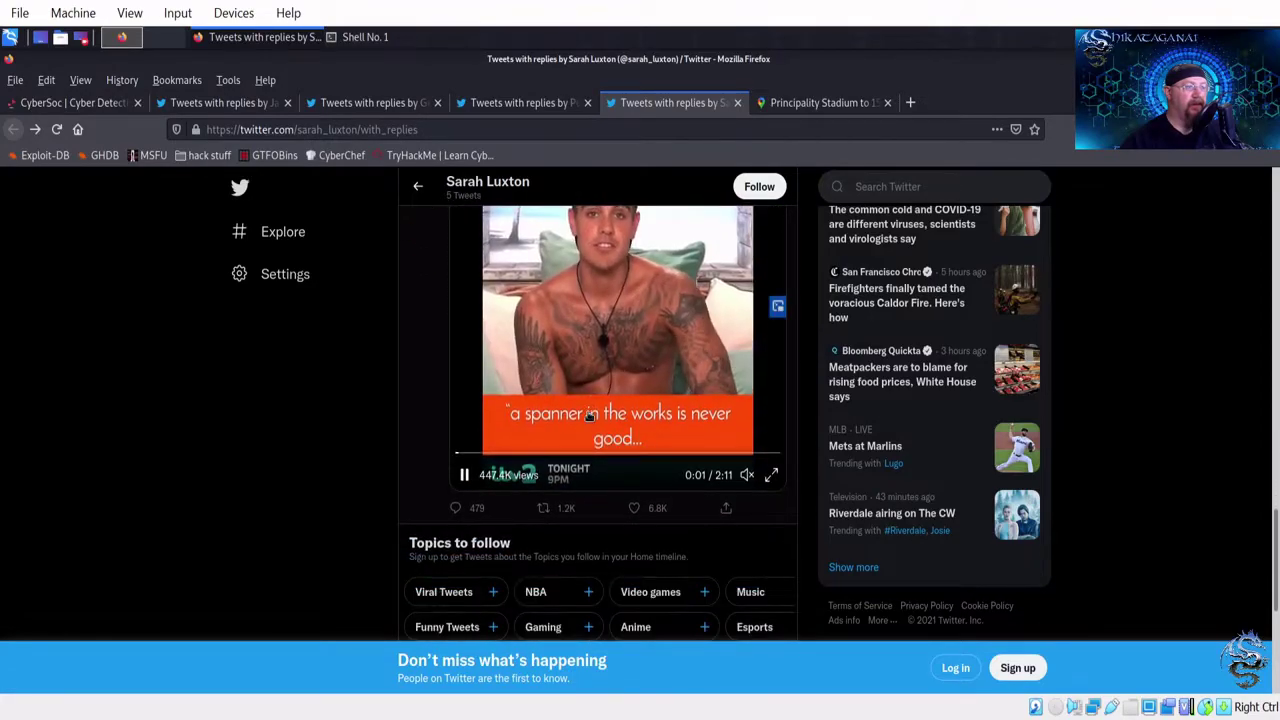
{"action": "scroll", "coordinate": [590, 416], "scroll_direction": "down", "scroll_amount": 4}
{"action": "scroll", "coordinate": [586, 408], "scroll_direction": "up", "scroll_amount": 3}
{"action": "scroll", "coordinate": [584, 409], "scroll_direction": "up", "scroll_amount": 15}
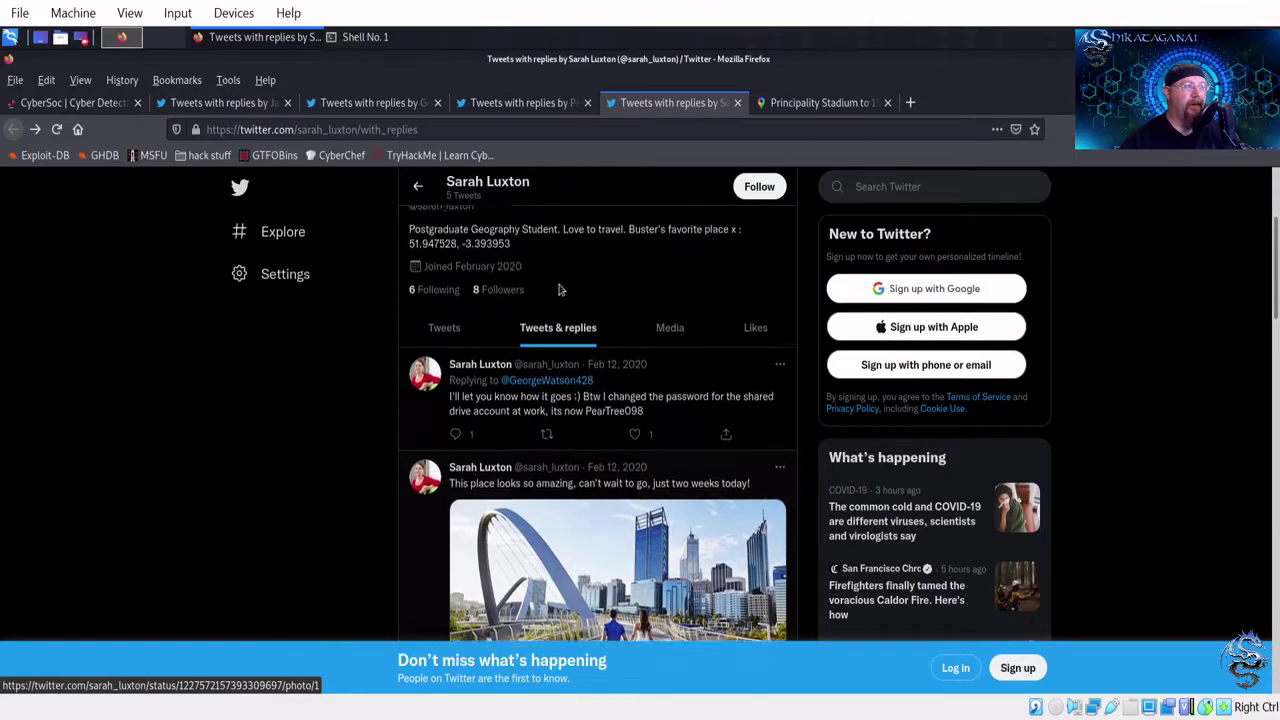
{"action": "left_click", "coordinate": [395, 104]}
{"action": "scroll", "coordinate": [588, 421], "scroll_direction": "up", "scroll_amount": 5}
{"action": "scroll", "coordinate": [588, 418], "scroll_direction": "down", "scroll_amount": 1}
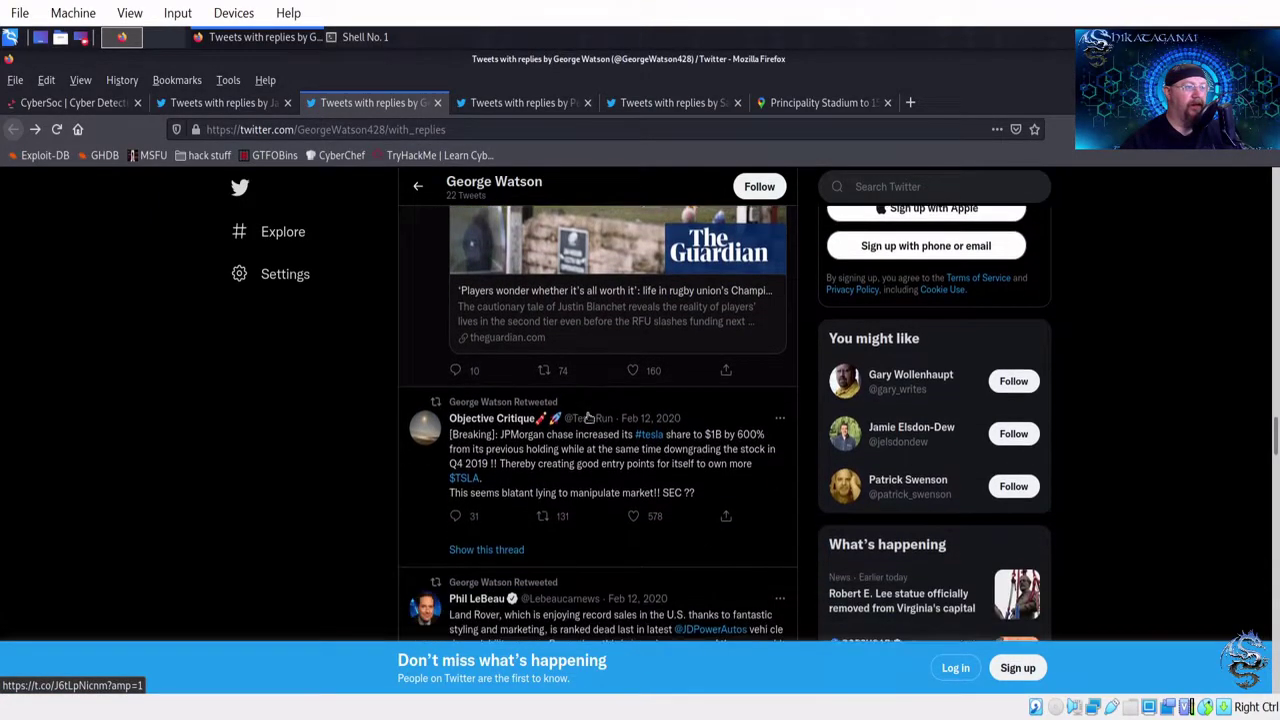
{"action": "scroll", "coordinate": [588, 418], "scroll_direction": "down", "scroll_amount": 4}
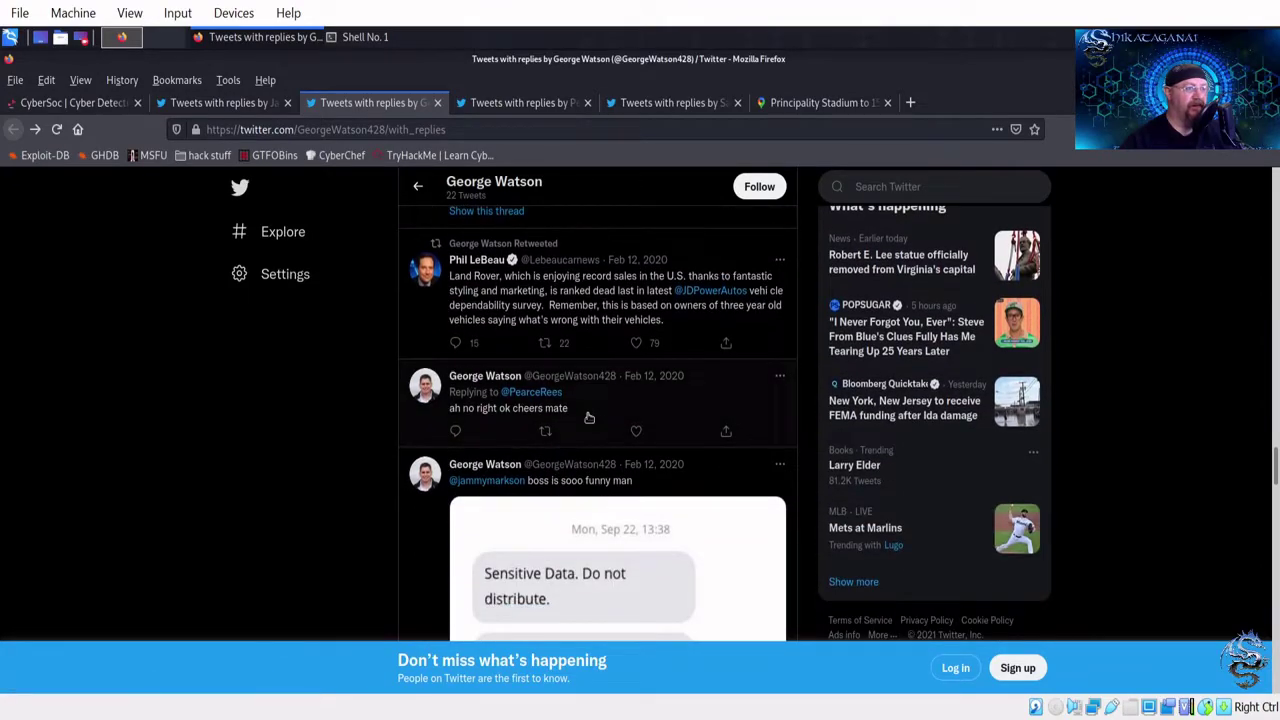
{"action": "scroll", "coordinate": [588, 418], "scroll_direction": "down", "scroll_amount": 3}
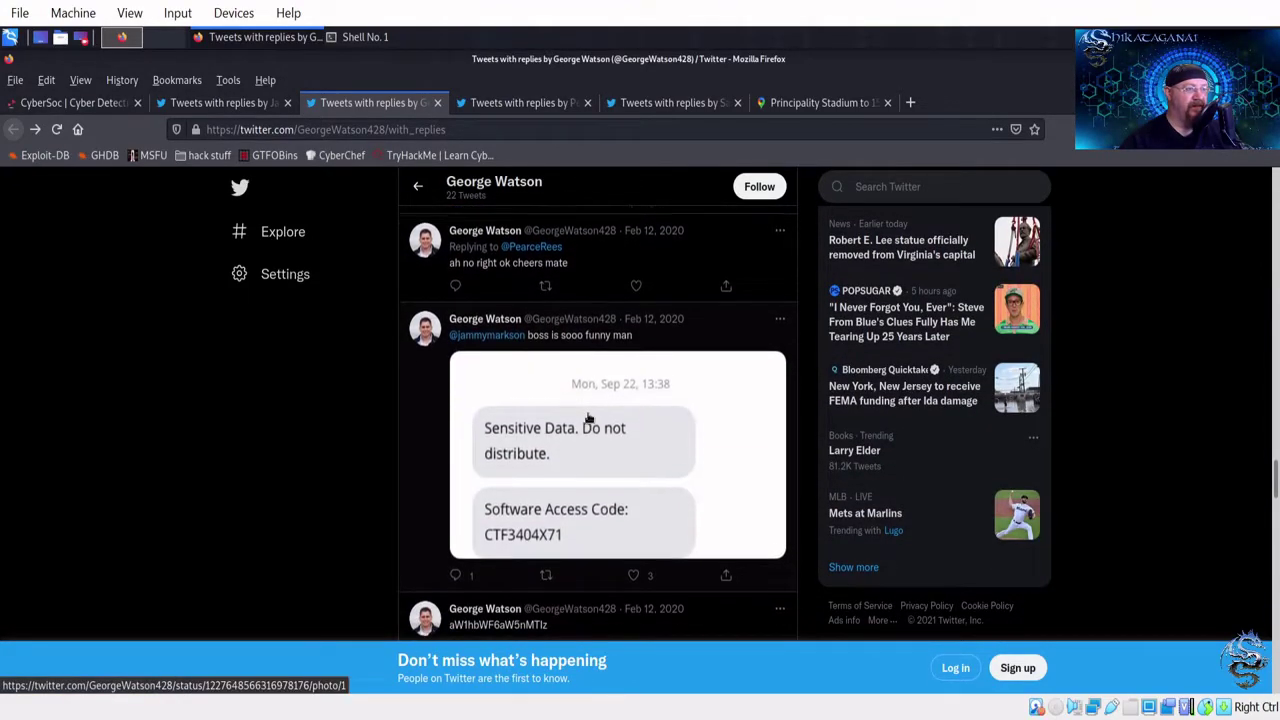
{"action": "scroll", "coordinate": [590, 480], "scroll_direction": "down", "scroll_amount": 3}
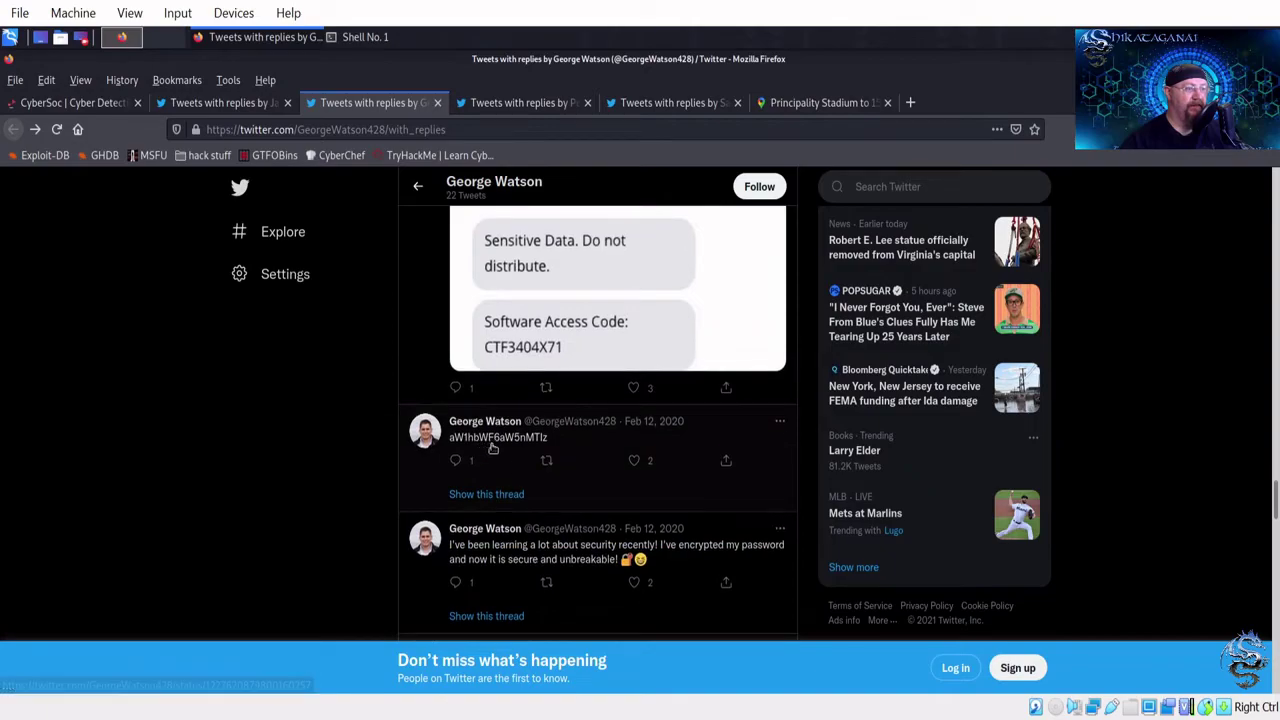
{"action": "scroll", "coordinate": [593, 444], "scroll_direction": "down", "scroll_amount": 2}
{"action": "scroll", "coordinate": [592, 444], "scroll_direction": "down", "scroll_amount": 9}
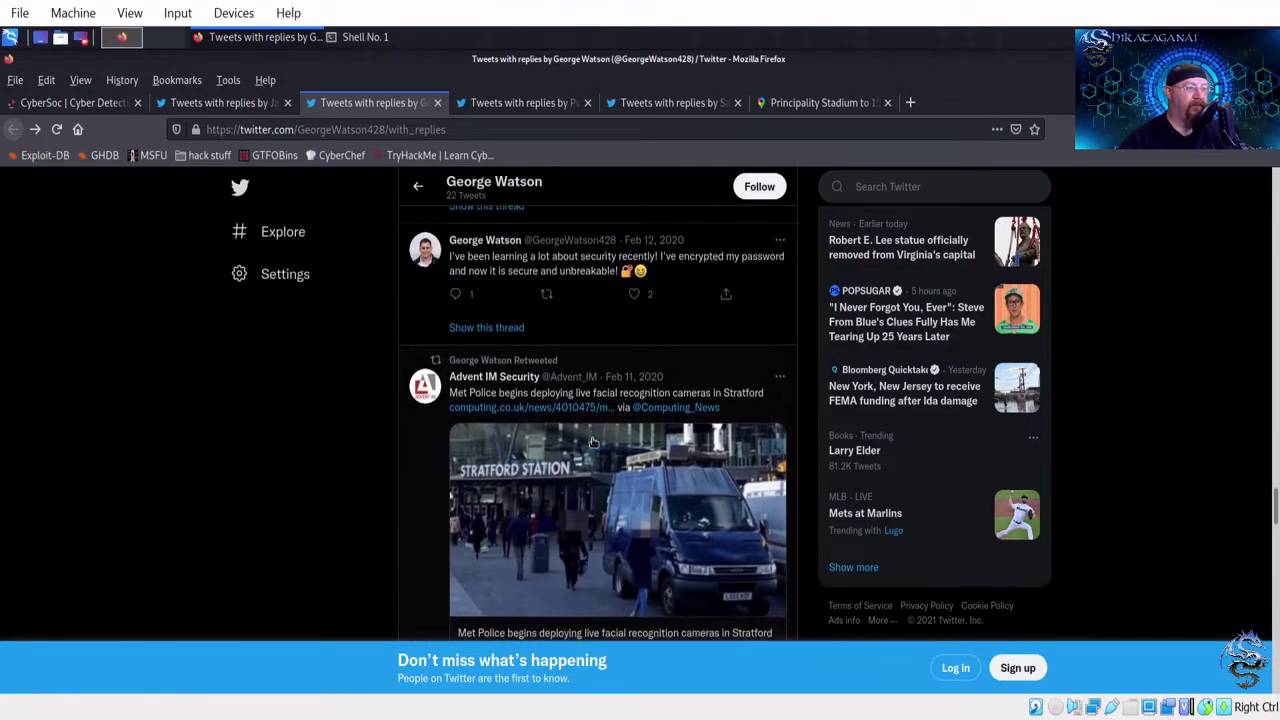
{"action": "scroll", "coordinate": [592, 443], "scroll_direction": "down", "scroll_amount": 8}
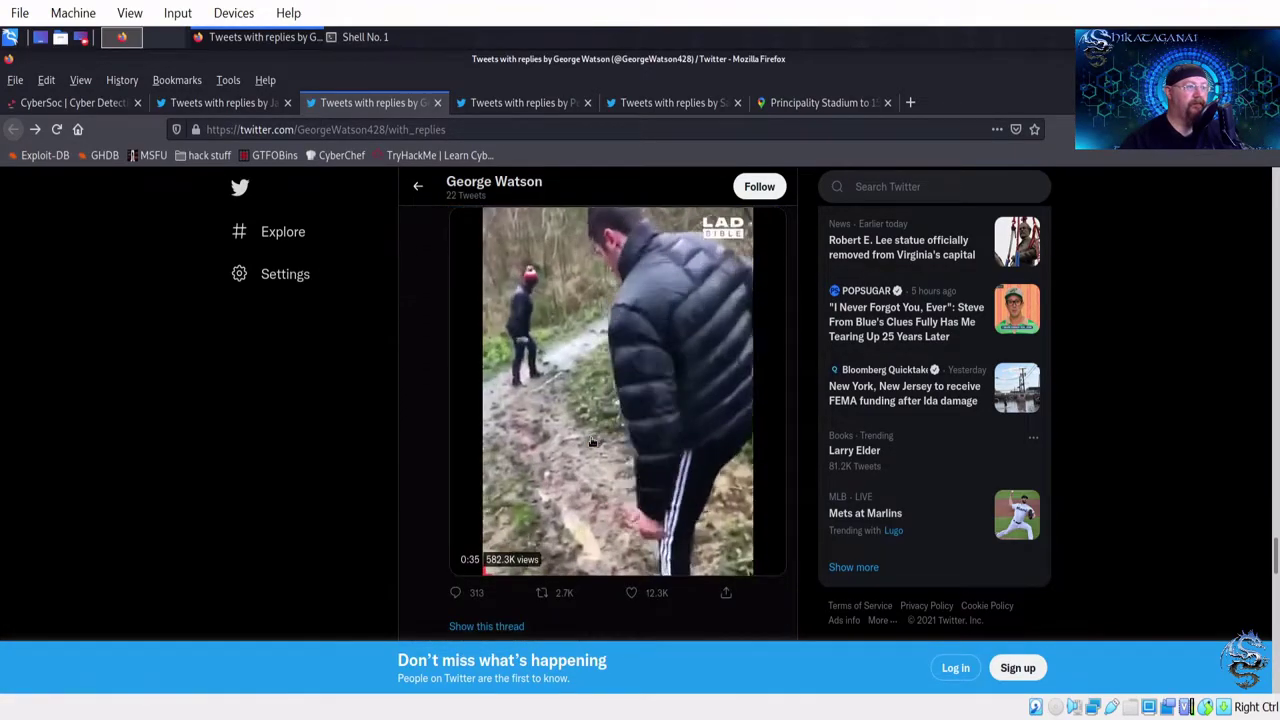
{"action": "scroll", "coordinate": [591, 442], "scroll_direction": "down", "scroll_amount": 3}
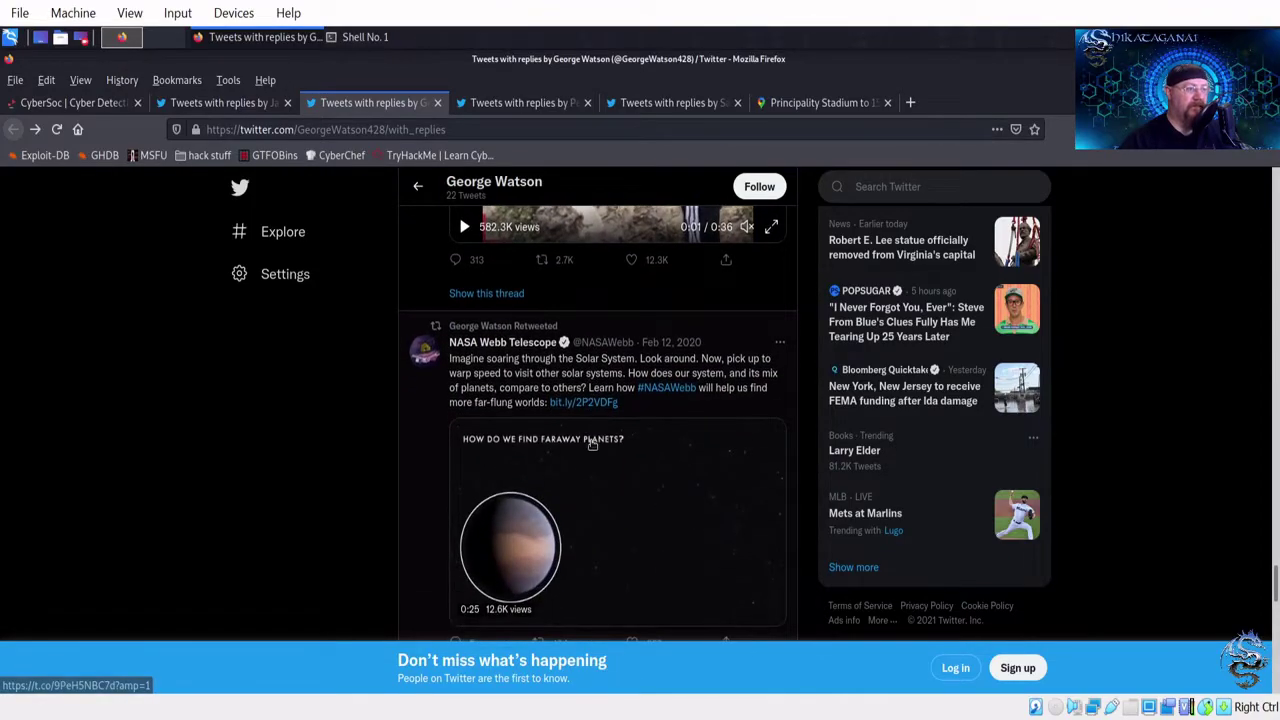
{"action": "scroll", "coordinate": [592, 444], "scroll_direction": "down", "scroll_amount": 5}
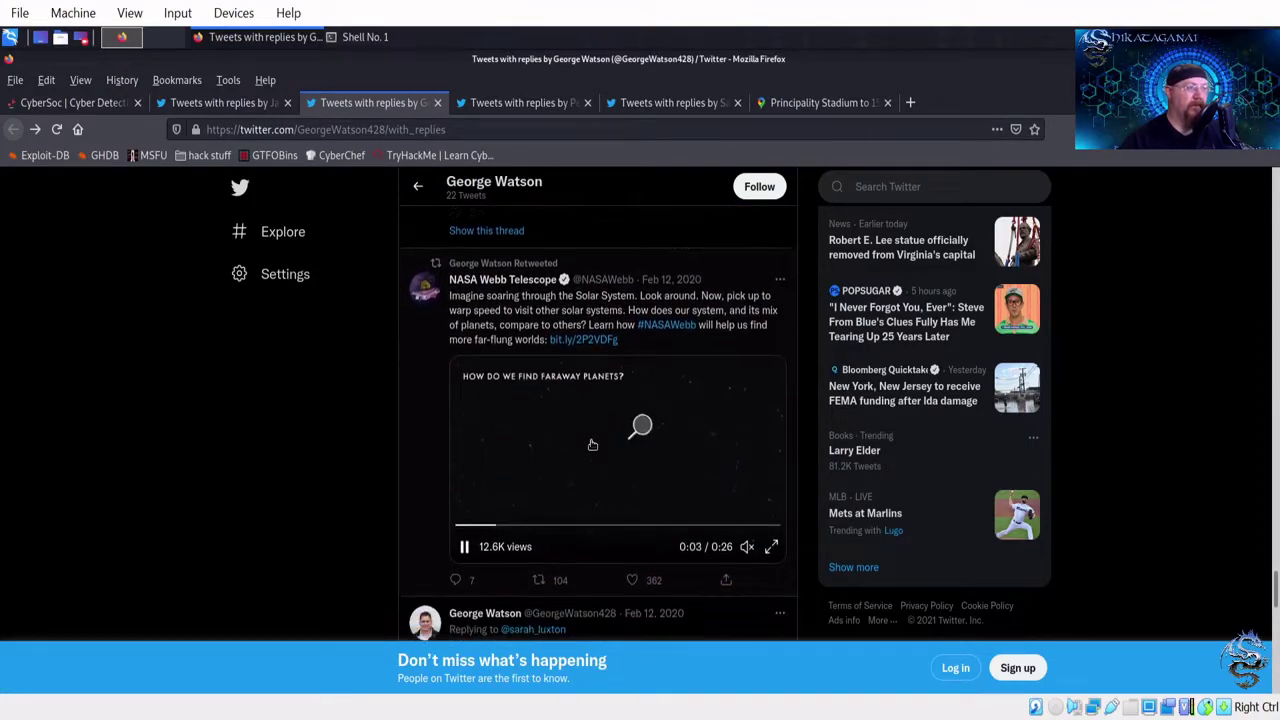
{"action": "scroll", "coordinate": [590, 453], "scroll_direction": "down", "scroll_amount": 2}
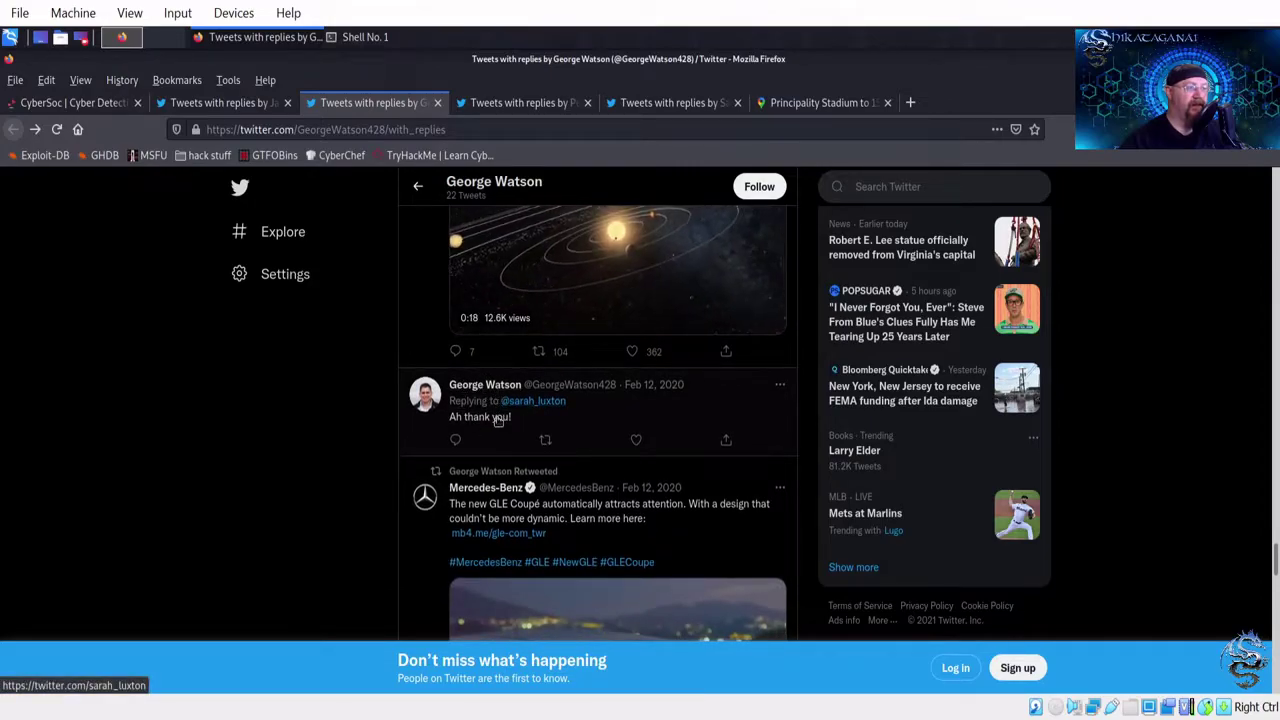
{"action": "scroll", "coordinate": [598, 432], "scroll_direction": "down", "scroll_amount": 1}
{"action": "scroll", "coordinate": [598, 436], "scroll_direction": "down", "scroll_amount": 12}
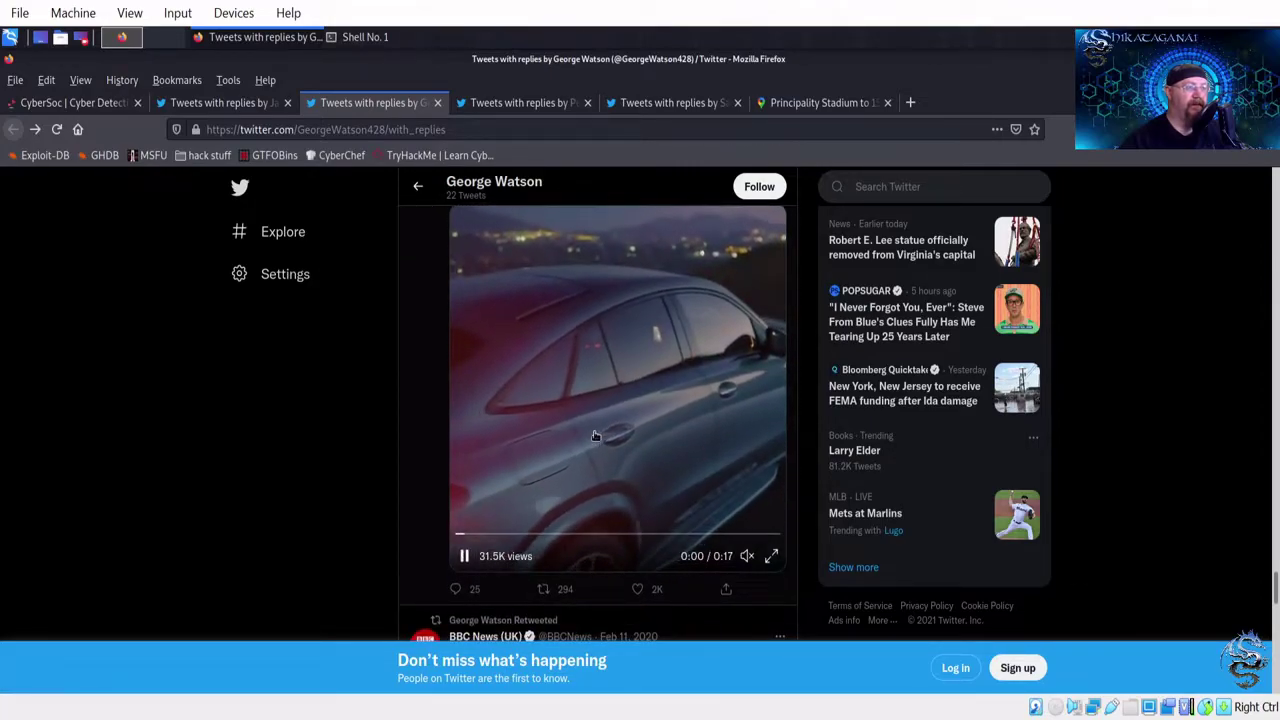
{"action": "scroll", "coordinate": [558, 449], "scroll_direction": "down", "scroll_amount": 10}
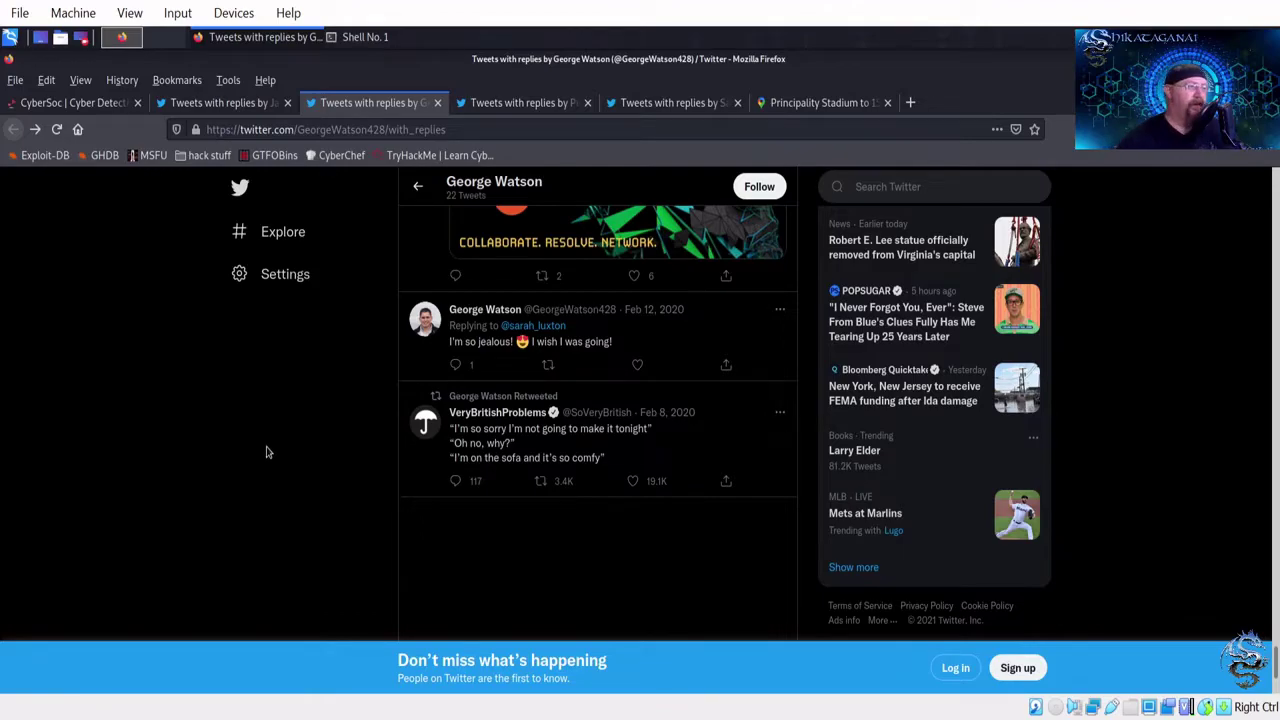
Read the 'I'm so jealous' reply thread, then go to the next suspect's tweets-and-replies page
{"action": "left_click", "coordinate": [641, 340]}
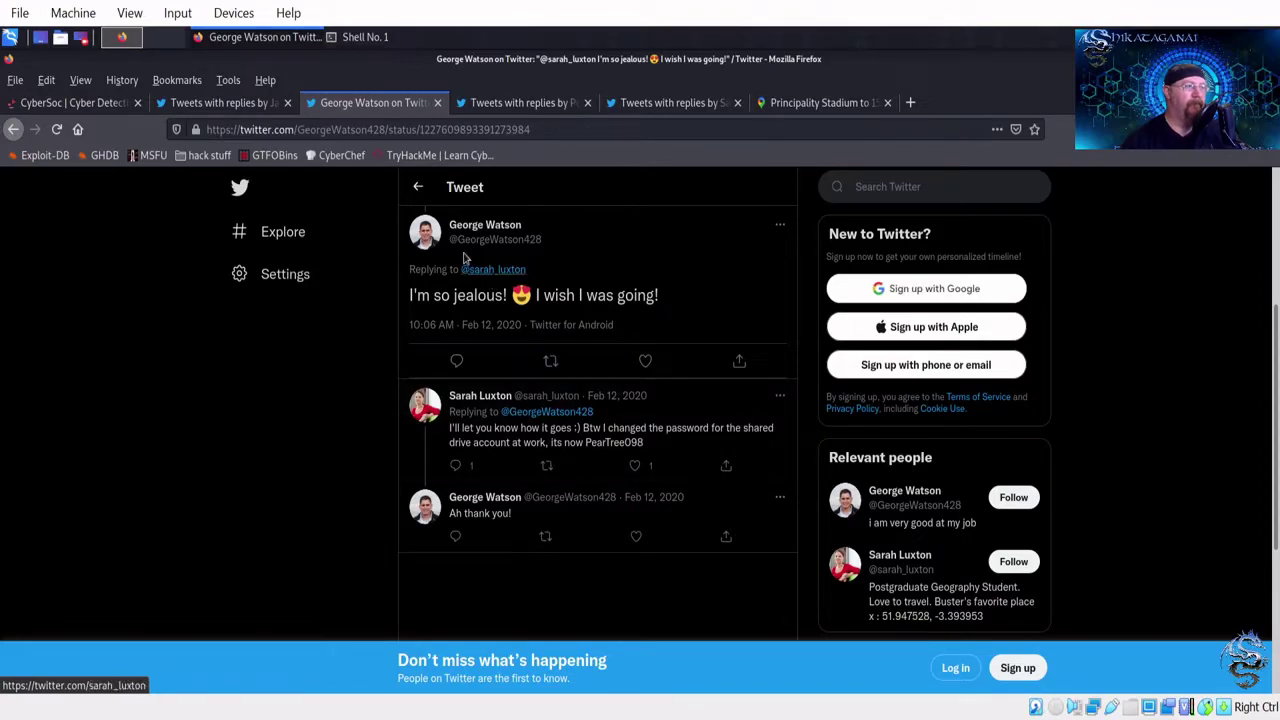
{"action": "left_click", "coordinate": [418, 187]}
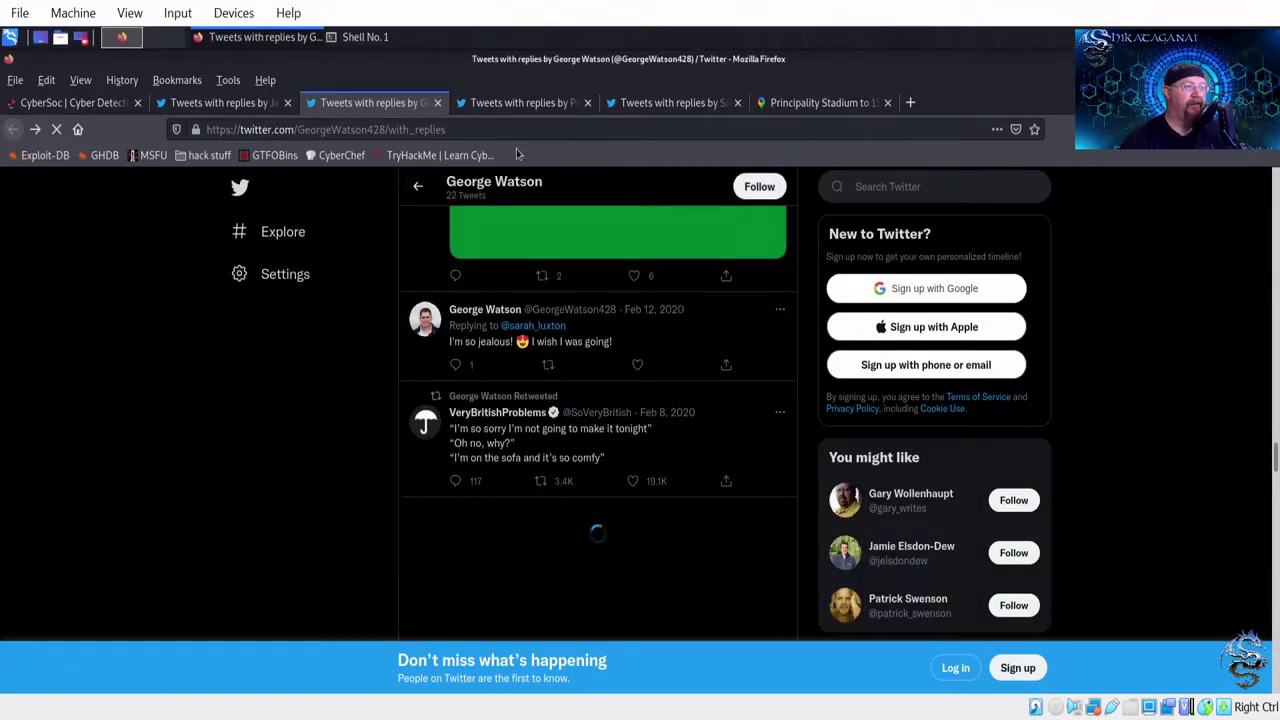
{"action": "left_click", "coordinate": [525, 103]}
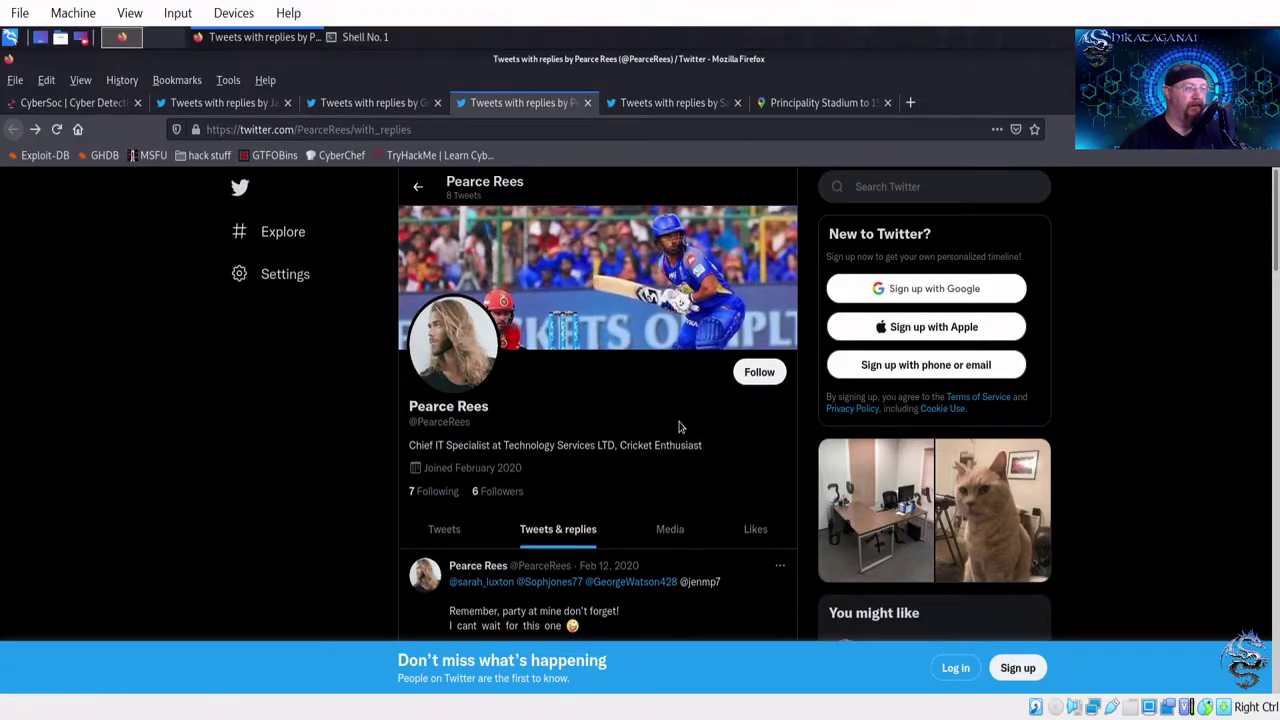
{"action": "scroll", "coordinate": [675, 420], "scroll_direction": "down", "scroll_amount": 2}
{"action": "scroll", "coordinate": [660, 430], "scroll_direction": "down", "scroll_amount": 1}
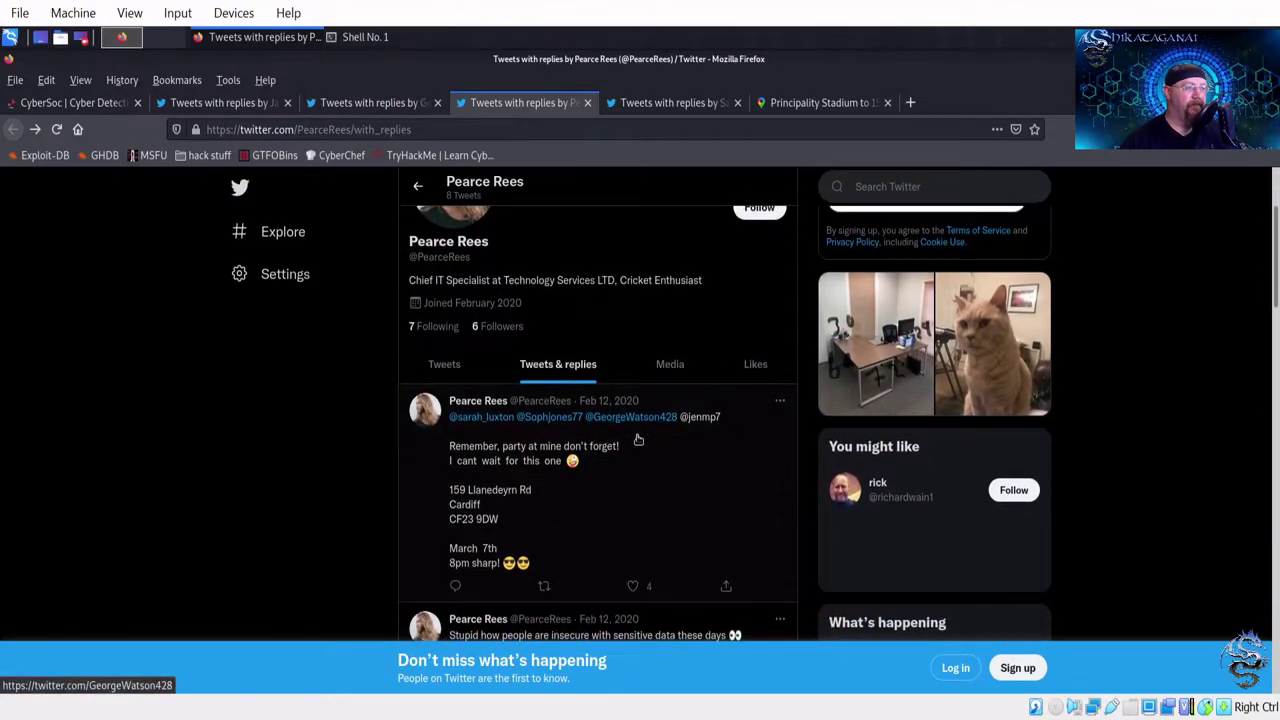
{"action": "right_click", "coordinate": [557, 420]}
{"action": "left_click", "coordinate": [610, 429]}
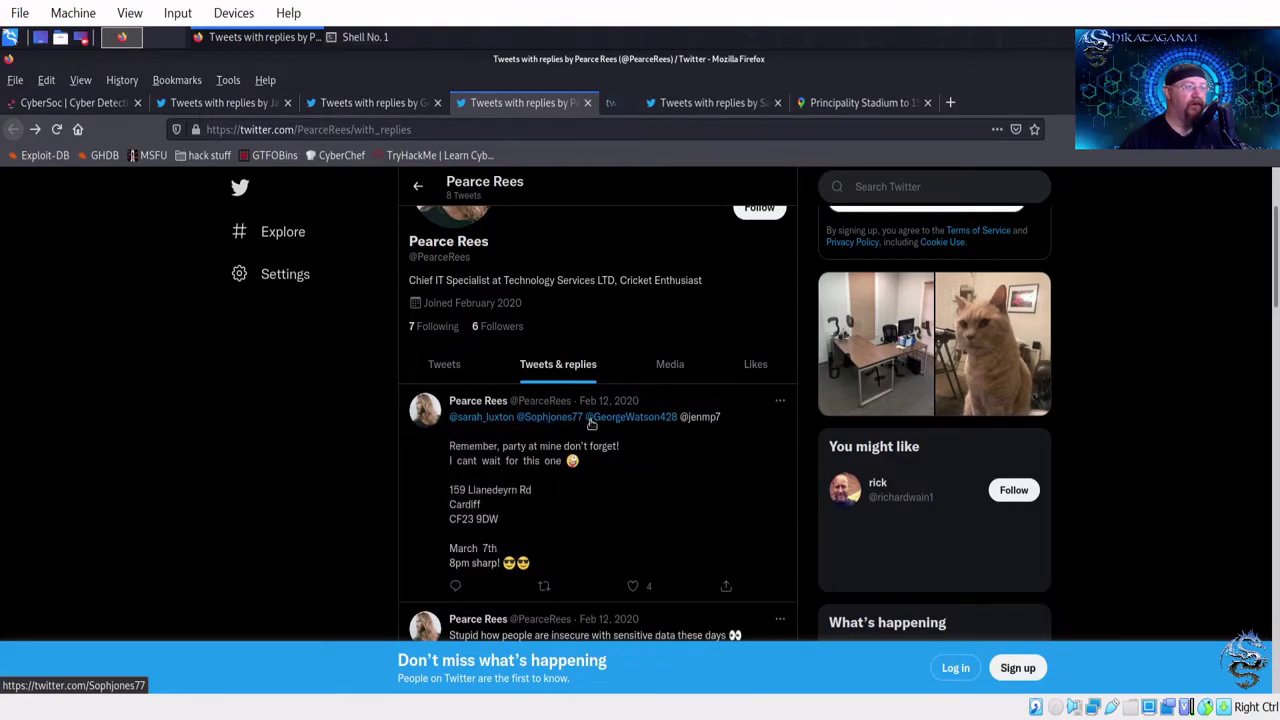
{"action": "left_click", "coordinate": [676, 103]}
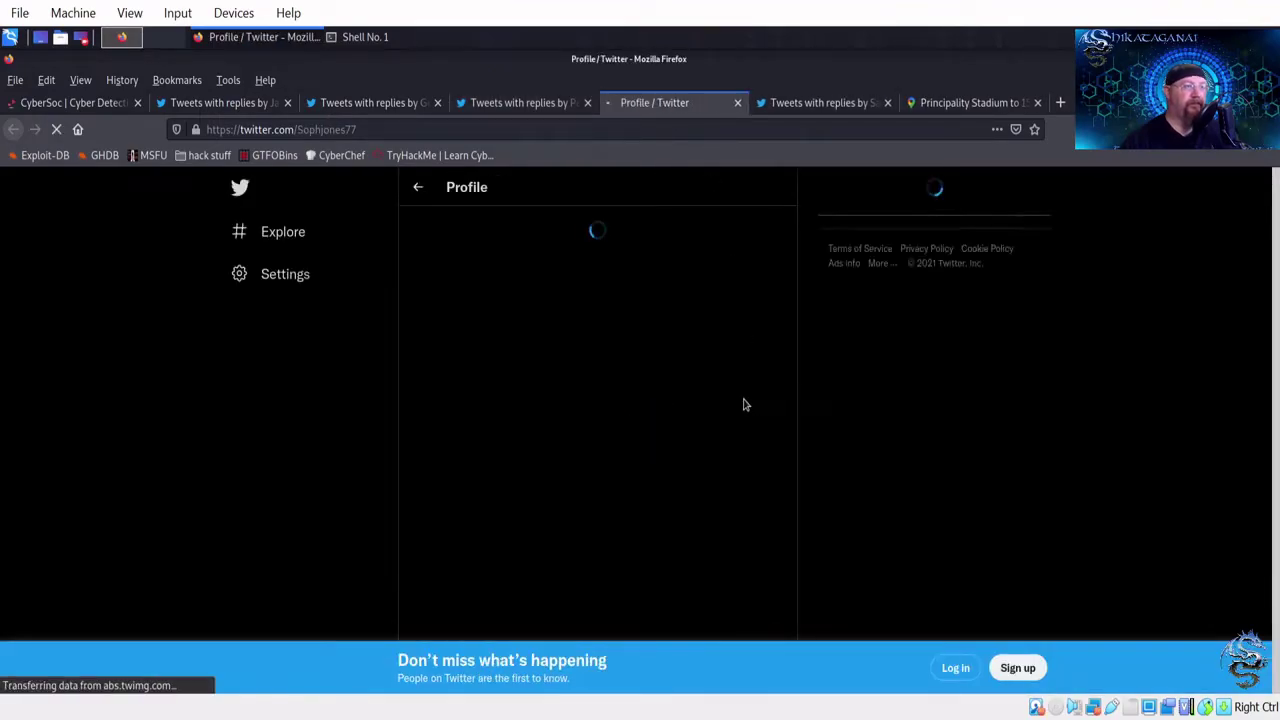
{"action": "scroll", "coordinate": [663, 420], "scroll_direction": "down", "scroll_amount": 3}
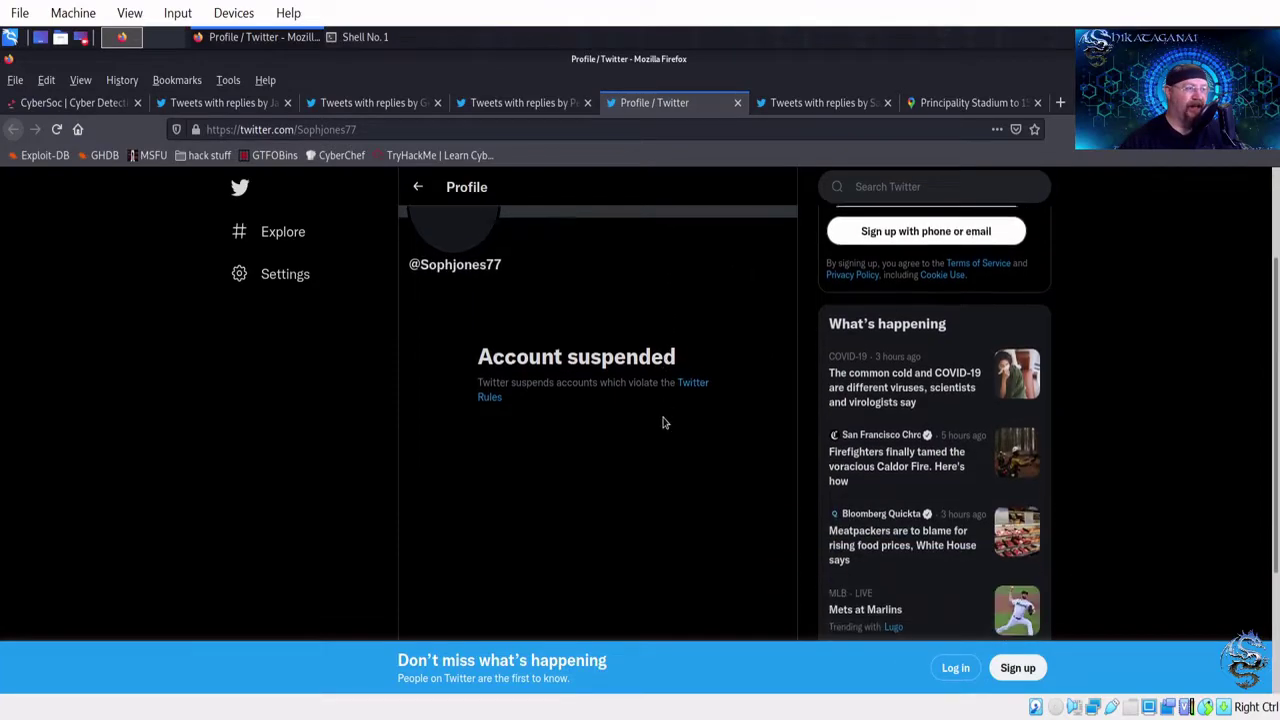
{"action": "scroll", "coordinate": [657, 428], "scroll_direction": "up", "scroll_amount": 5}
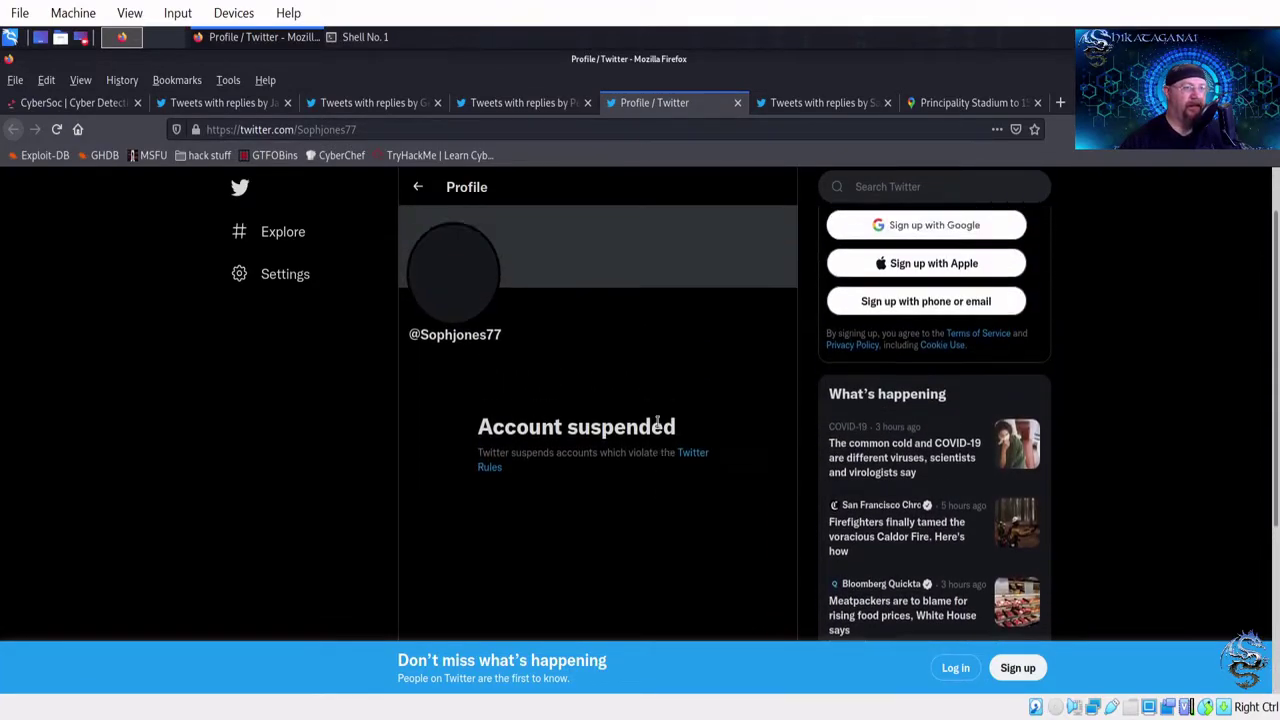
{"action": "scroll", "coordinate": [657, 427], "scroll_direction": "down", "scroll_amount": 2}
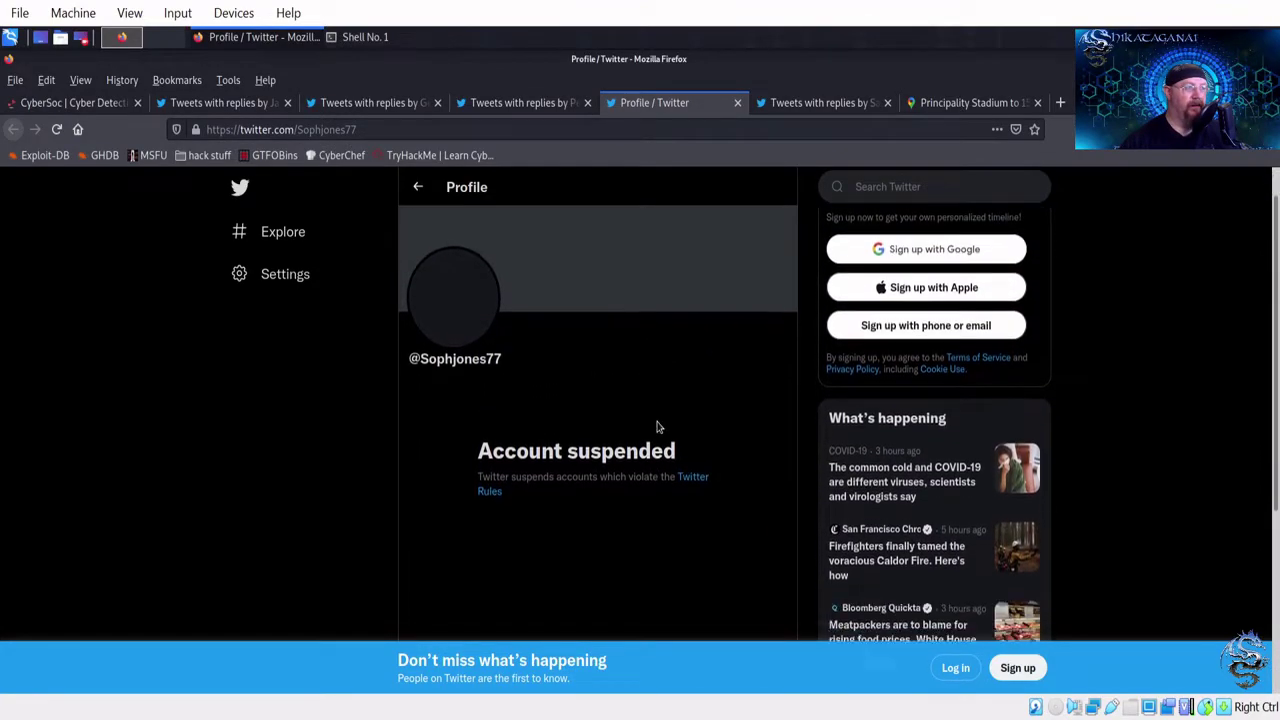
{"action": "scroll", "coordinate": [640, 395], "scroll_direction": "up", "scroll_amount": 2}
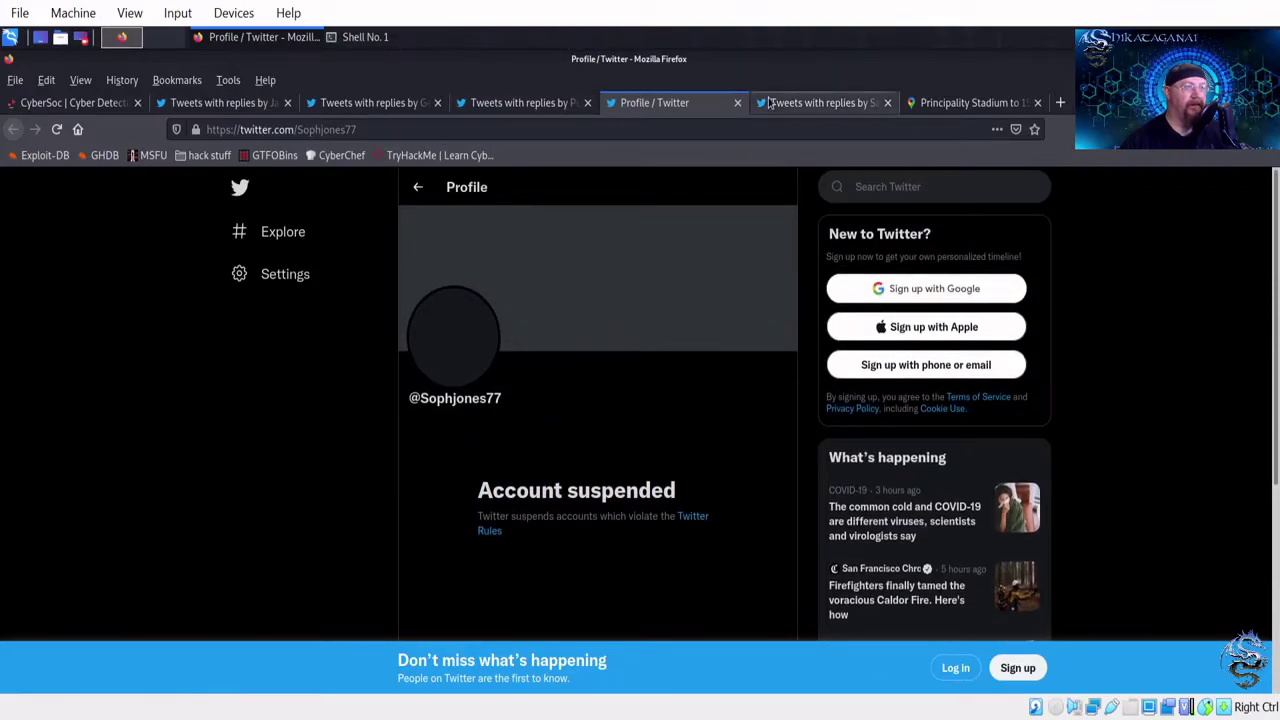
{"action": "left_click", "coordinate": [737, 102]}
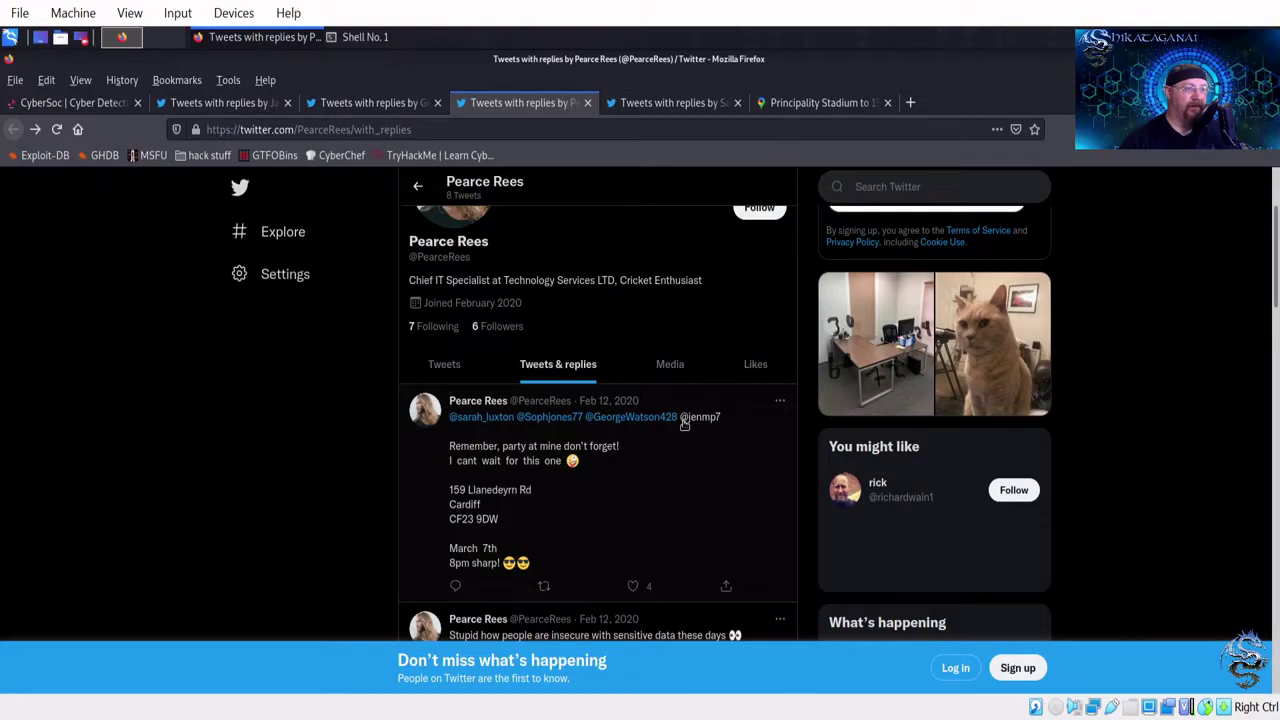
{"action": "left_click_drag", "start_coordinate": [684, 424], "coordinate": [714, 428]}
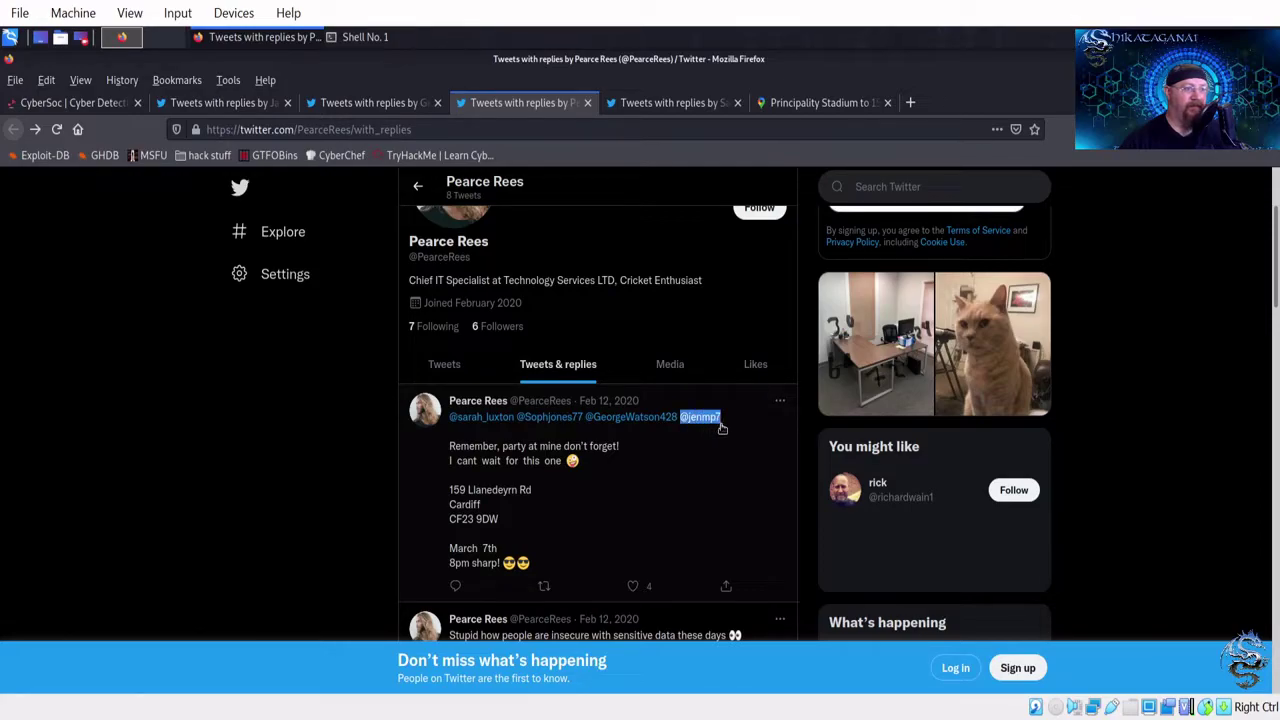
{"action": "right_click", "coordinate": [703, 420]}
{"action": "left_click", "coordinate": [722, 422]}
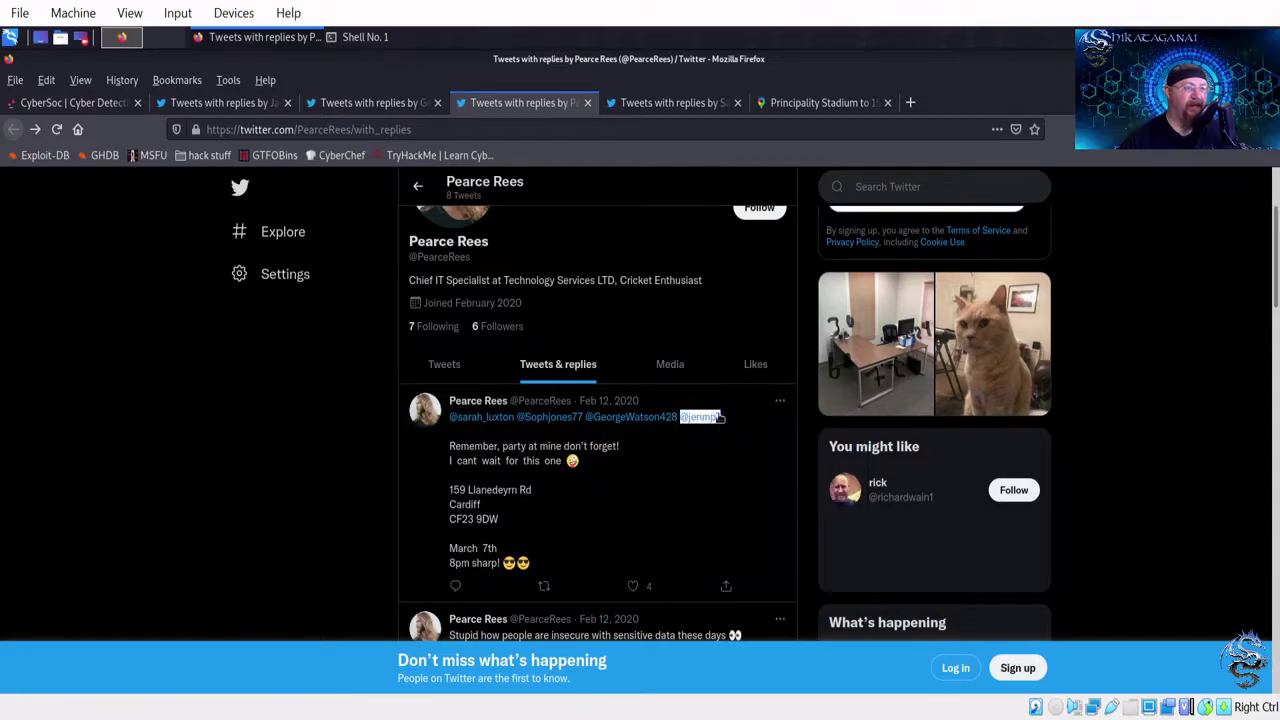
{"action": "right_click", "coordinate": [875, 192]}
{"action": "left_click", "coordinate": [905, 261]}
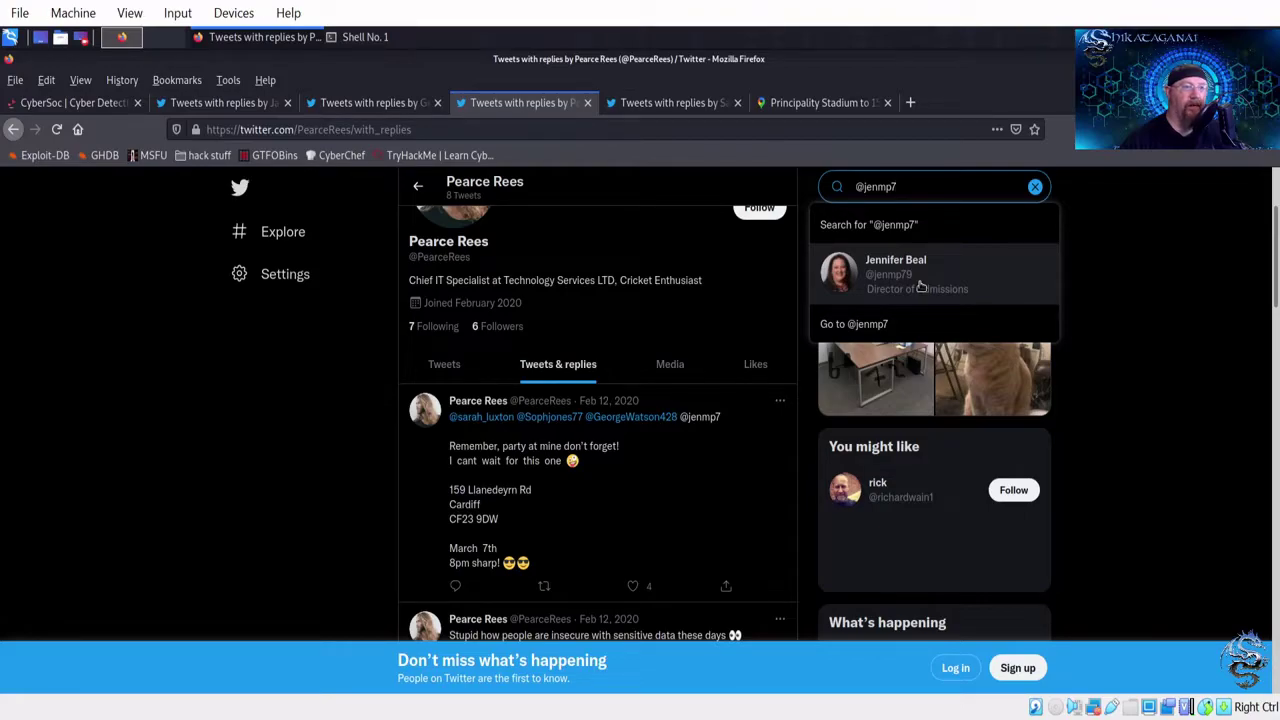
{"action": "left_click", "coordinate": [1034, 186]}
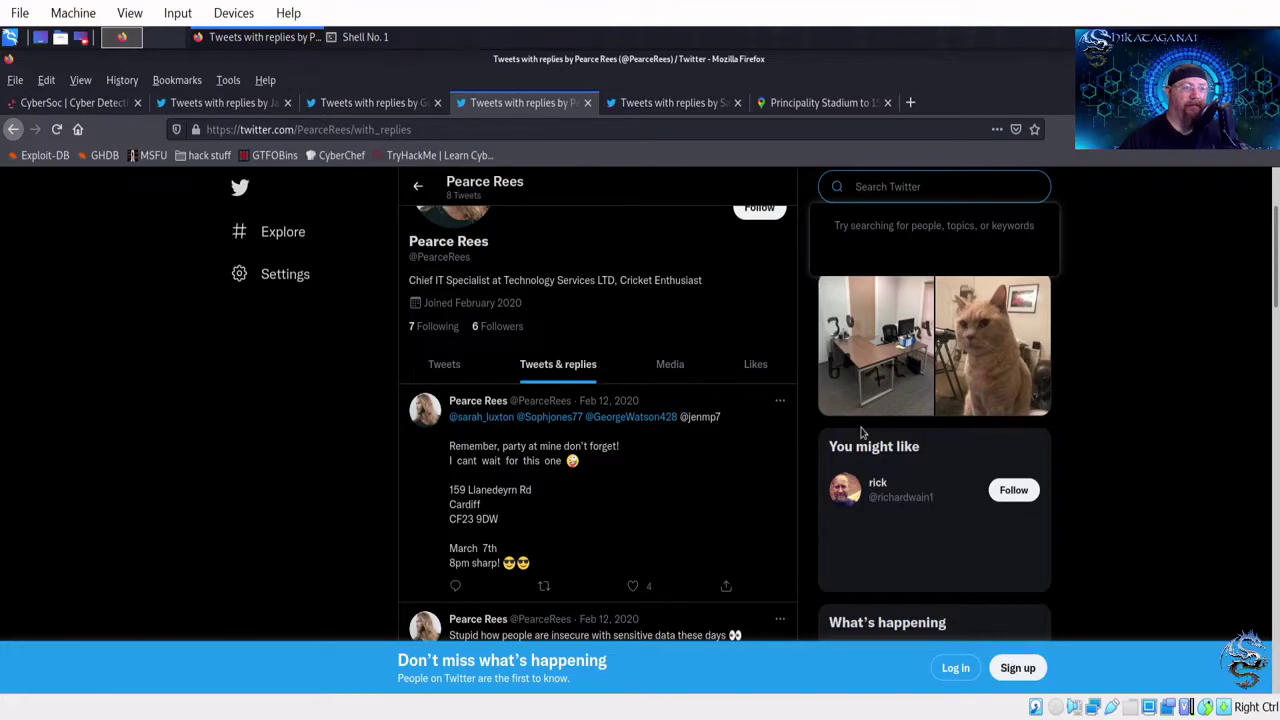
{"action": "scroll", "coordinate": [858, 432], "scroll_direction": "down", "scroll_amount": 2}
{"action": "scroll", "coordinate": [846, 430], "scroll_direction": "down", "scroll_amount": 2}
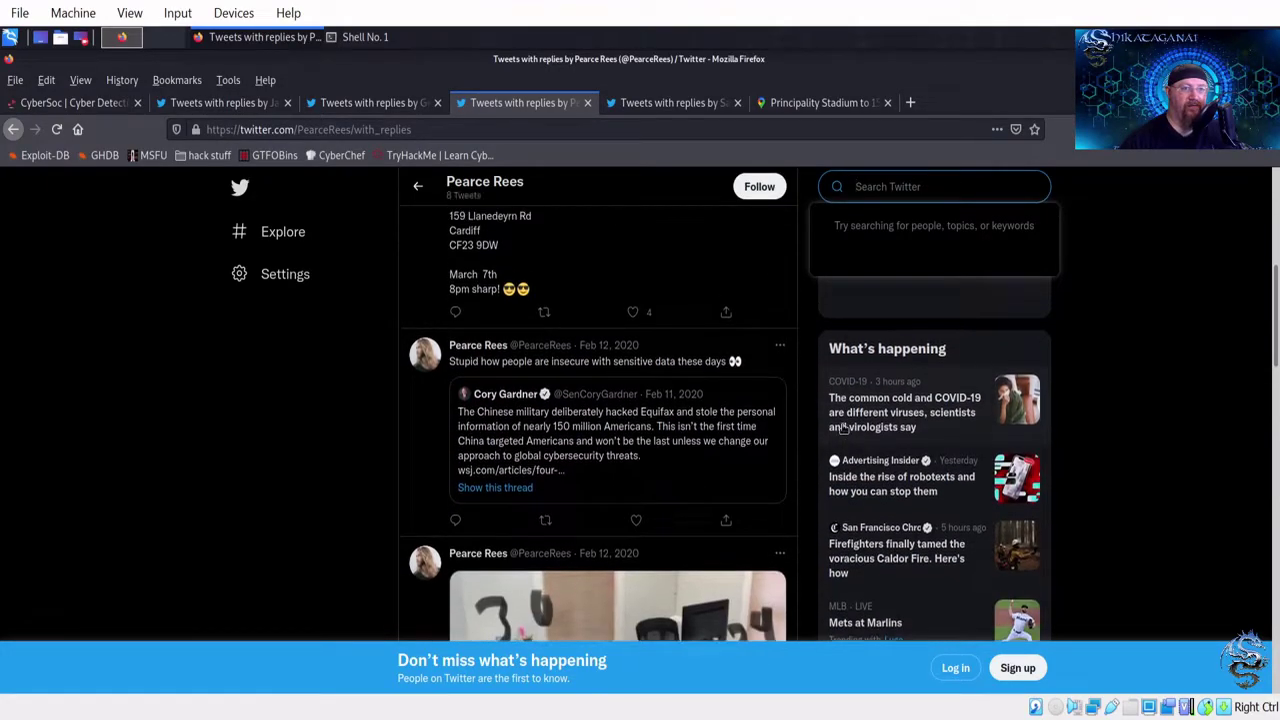
{"action": "scroll", "coordinate": [845, 428], "scroll_direction": "up", "scroll_amount": 5}
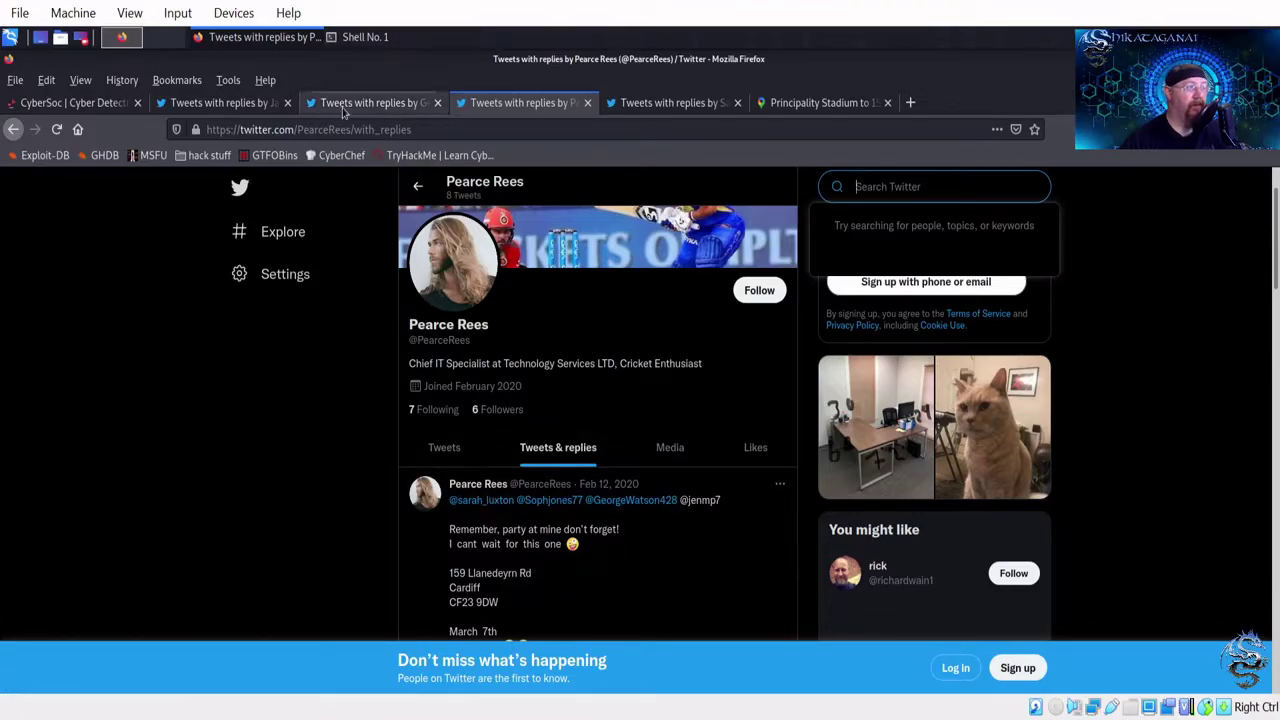
On the leaveamessage challenge, unlock the 250-point hint and confirm with Yes
{"action": "left_click", "coordinate": [86, 110]}
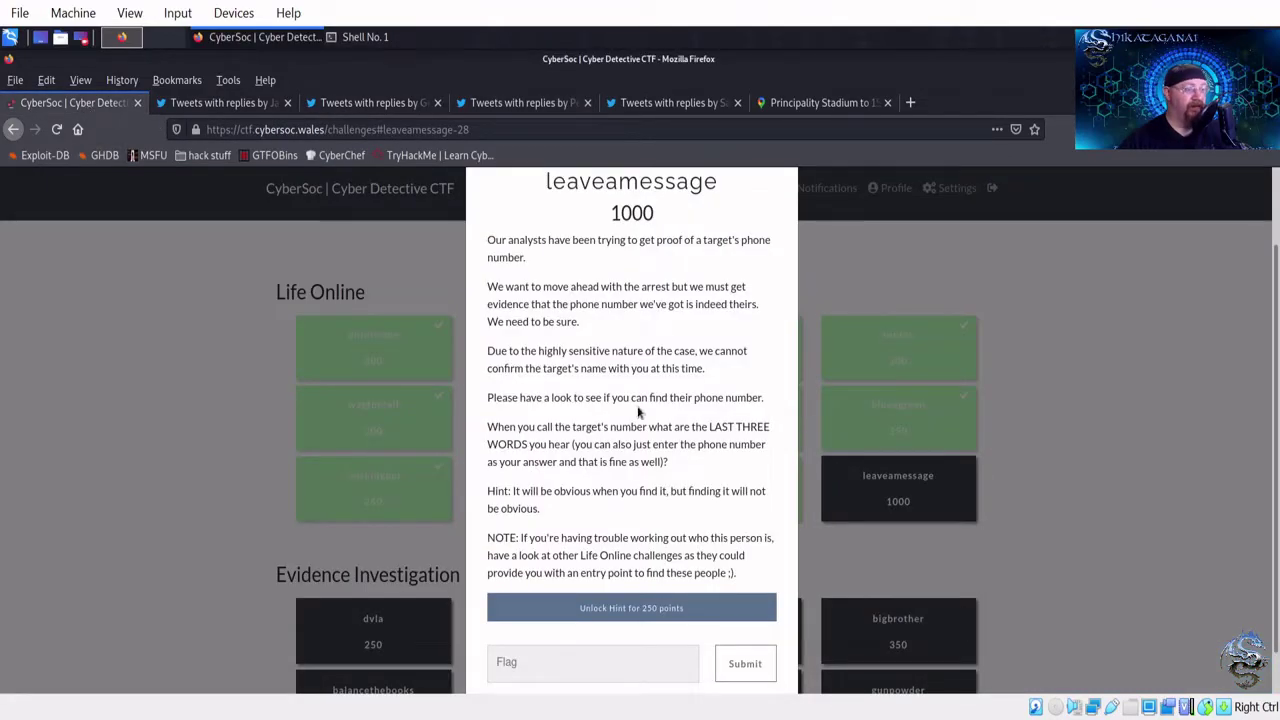
{"action": "left_click", "coordinate": [641, 612]}
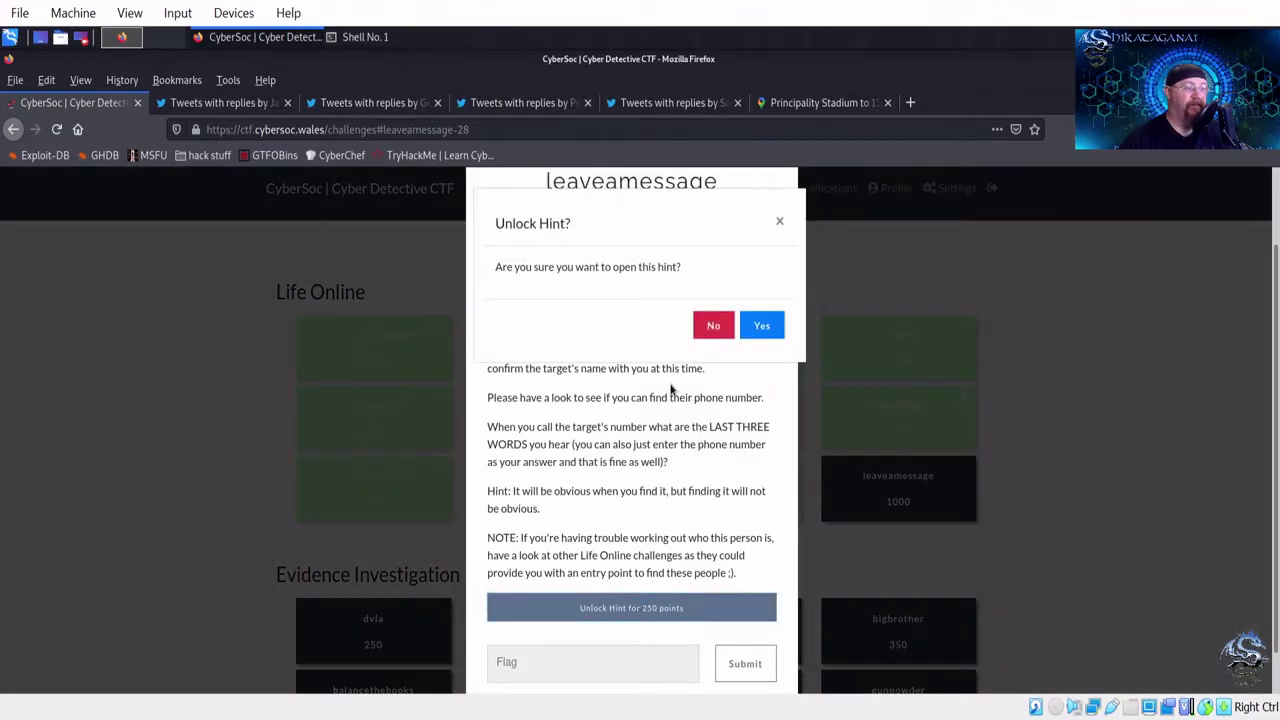
{"action": "left_click", "coordinate": [762, 326]}
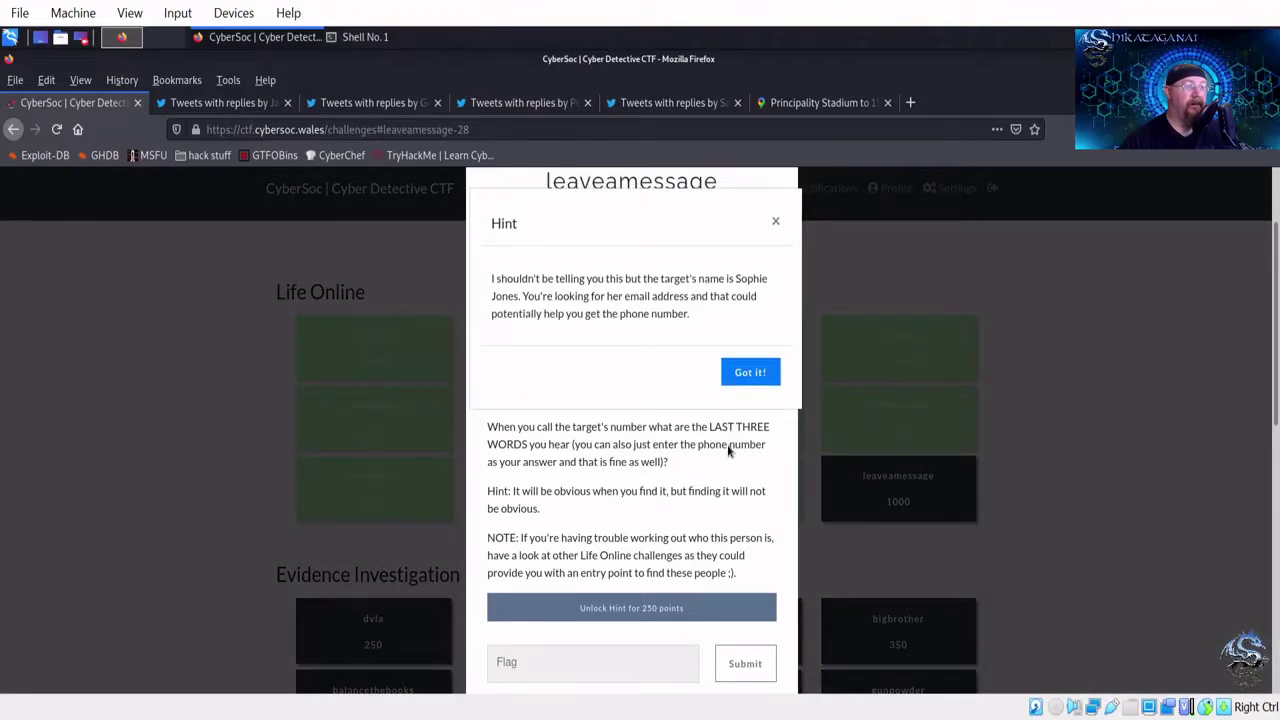
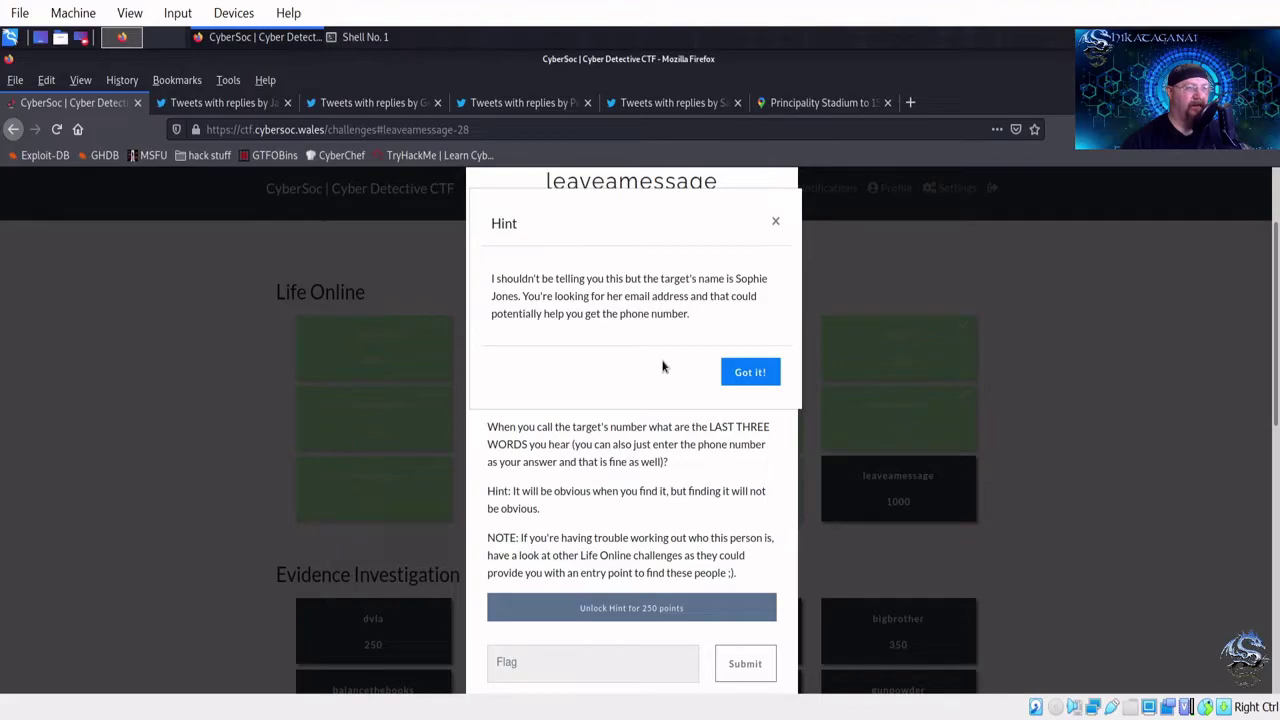
Check the account tagged in the party host's invitation tweet, find it suspended, and return to leaveamessage
{"action": "left_click", "coordinate": [745, 372]}
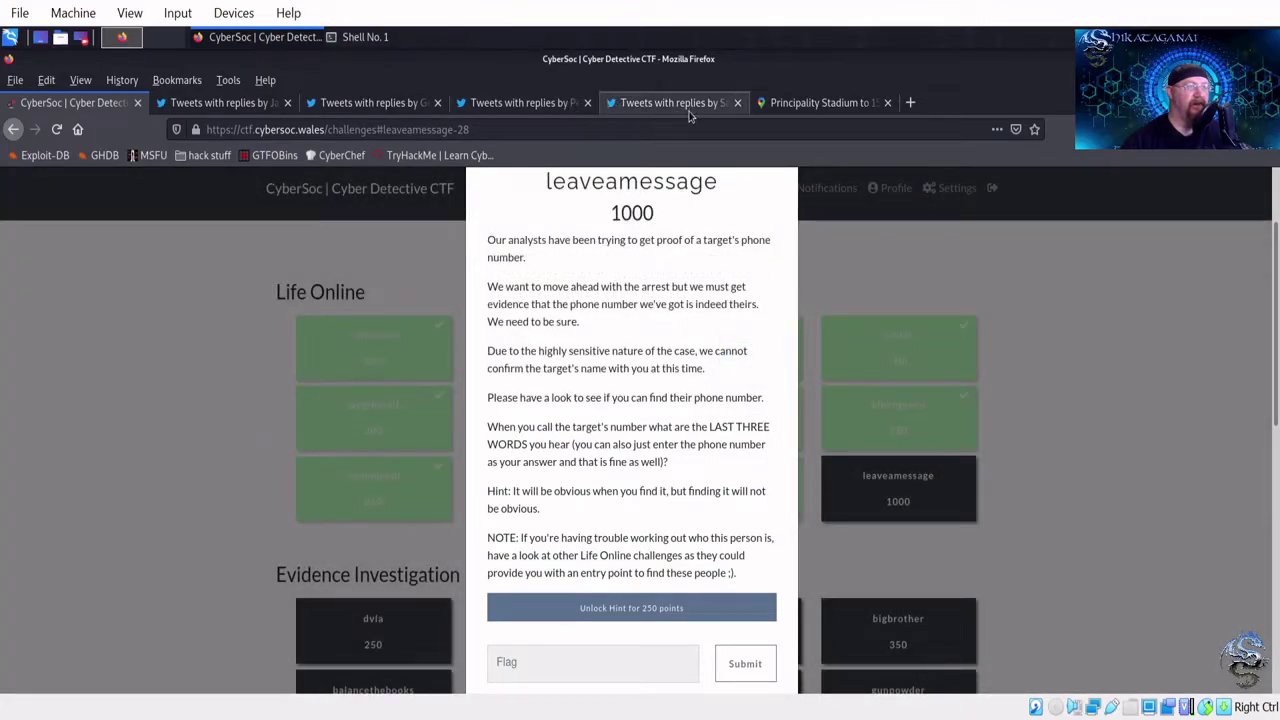
{"action": "left_click", "coordinate": [689, 110]}
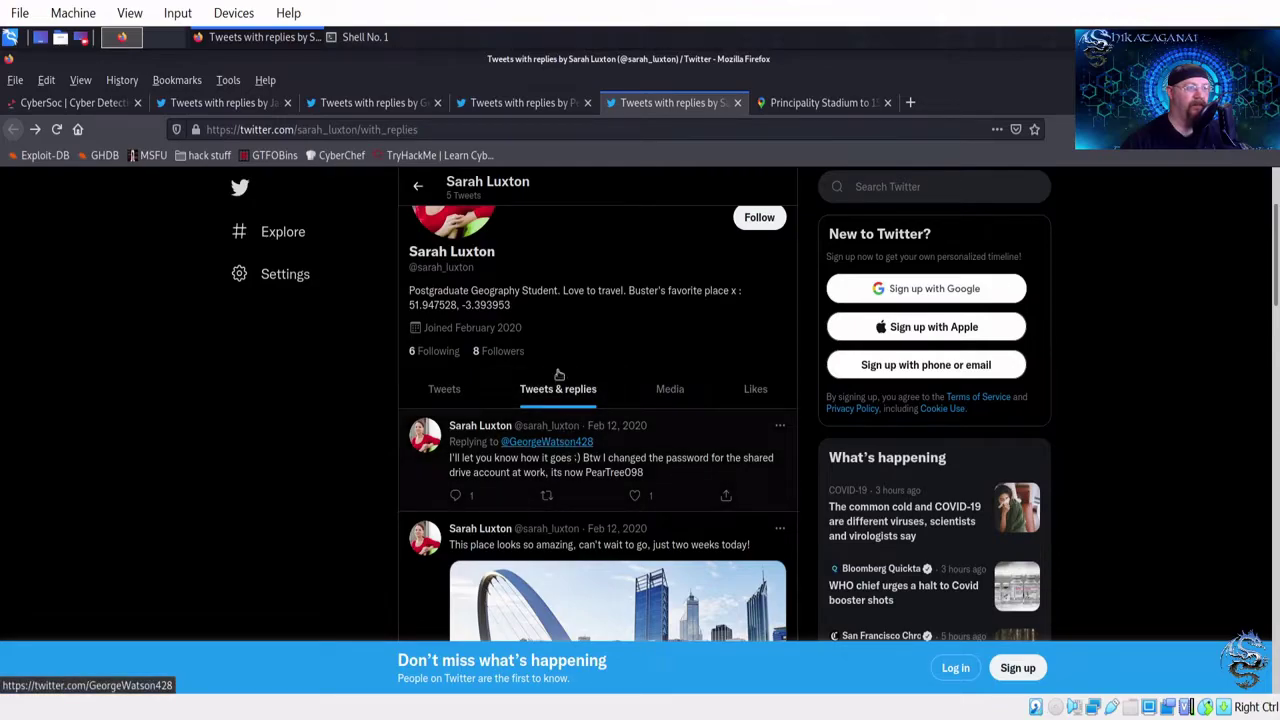
{"action": "left_click", "coordinate": [520, 102]}
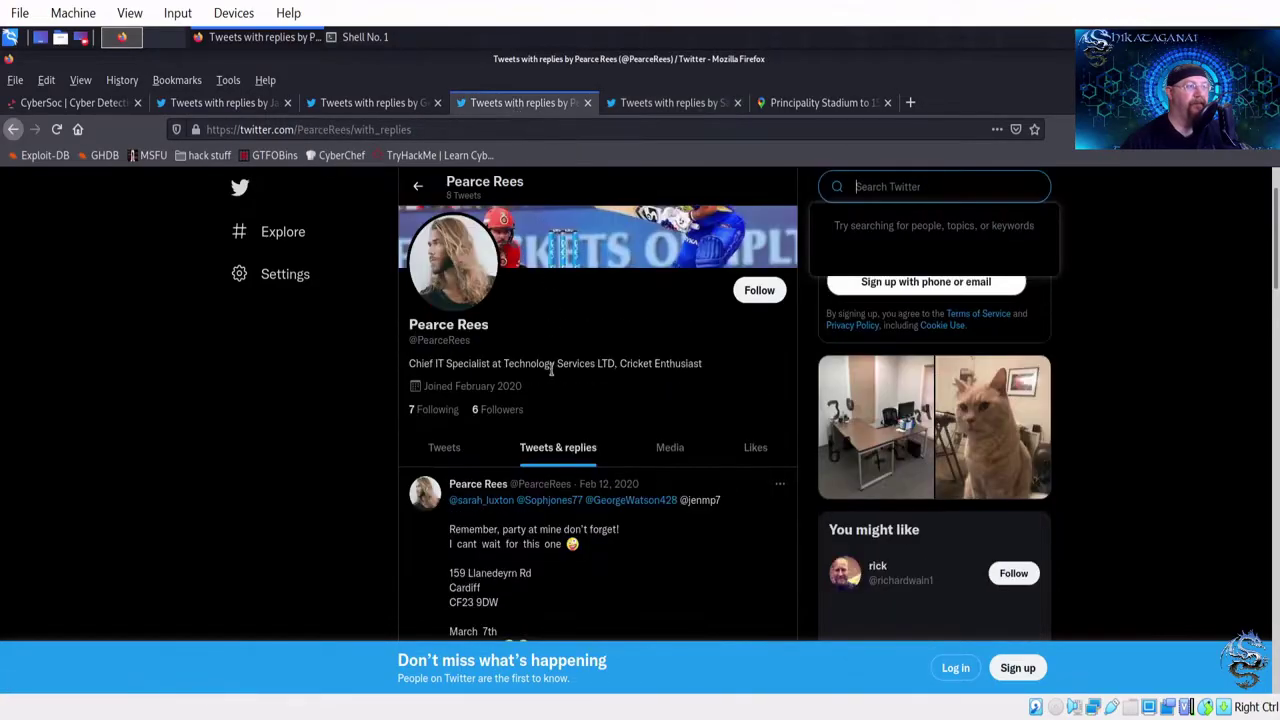
{"action": "left_click", "coordinate": [563, 508]}
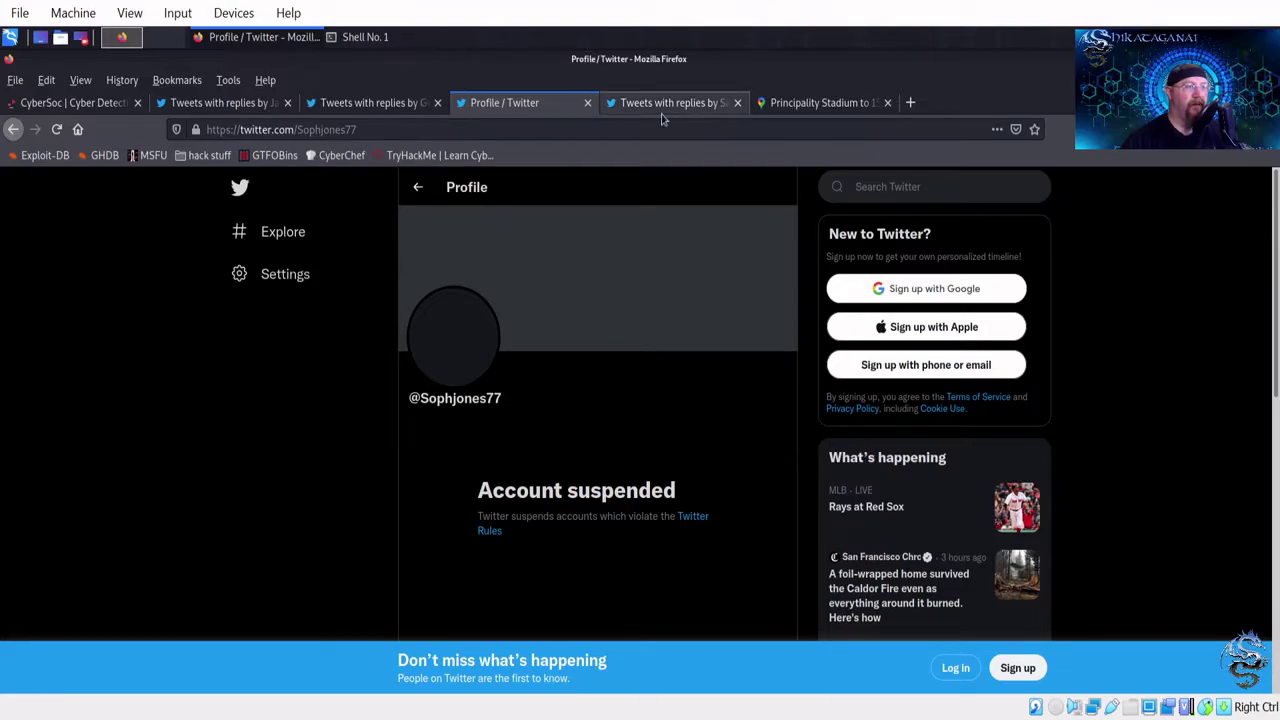
{"action": "left_click", "coordinate": [587, 102]}
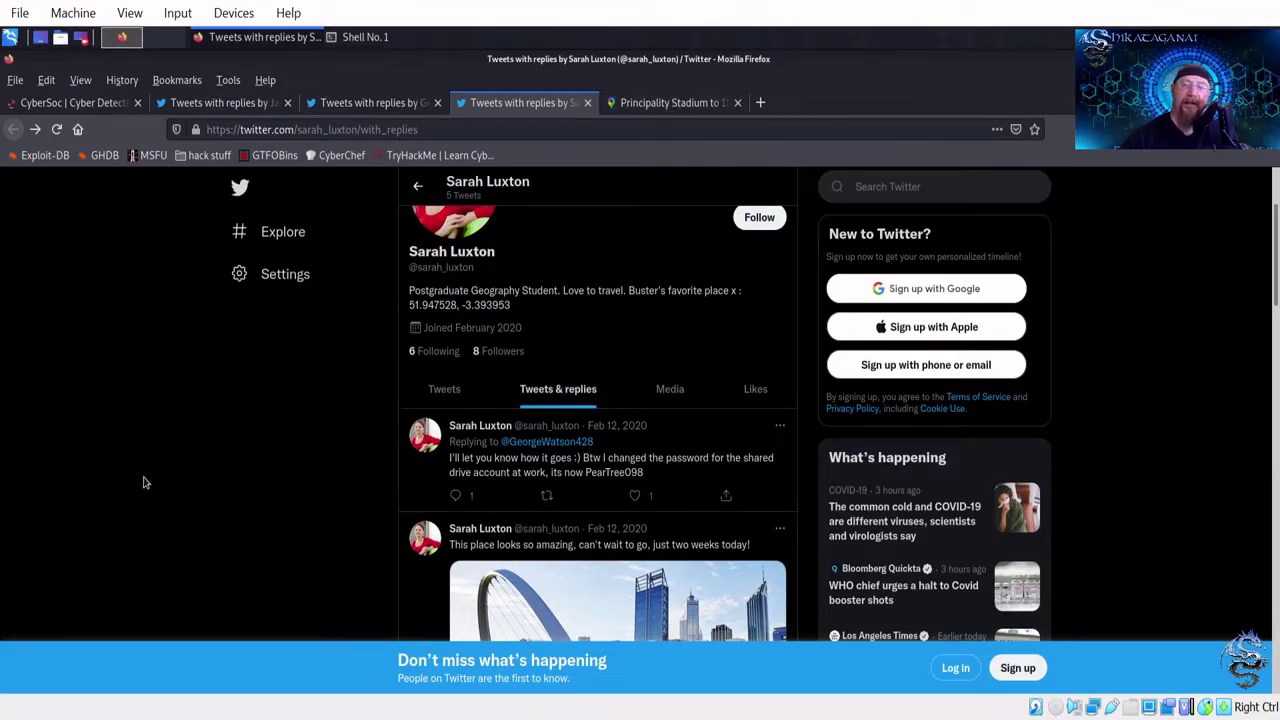
{"action": "left_click", "coordinate": [103, 104]}
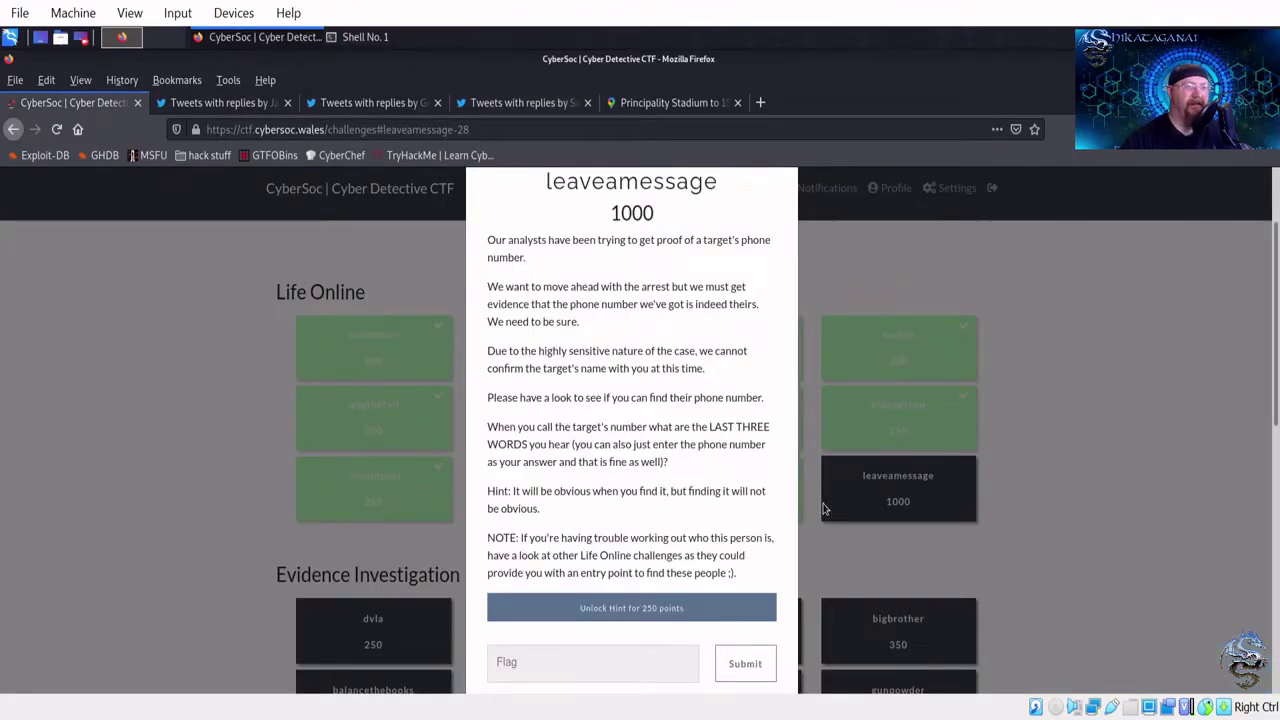
Unlock the 250-point leaveamessage hint to learn the target's name, then go back to Twitter replies
{"action": "scroll", "coordinate": [822, 514], "scroll_direction": "down", "scroll_amount": 1}
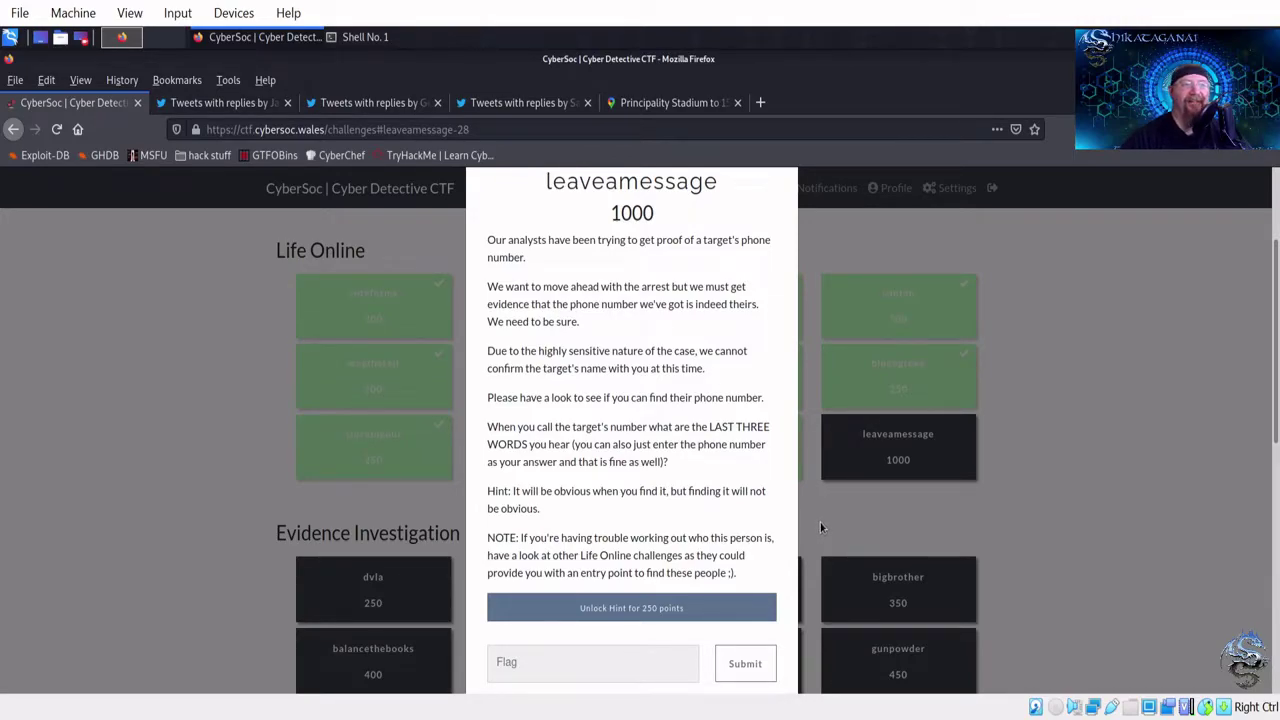
{"action": "left_click", "coordinate": [694, 608]}
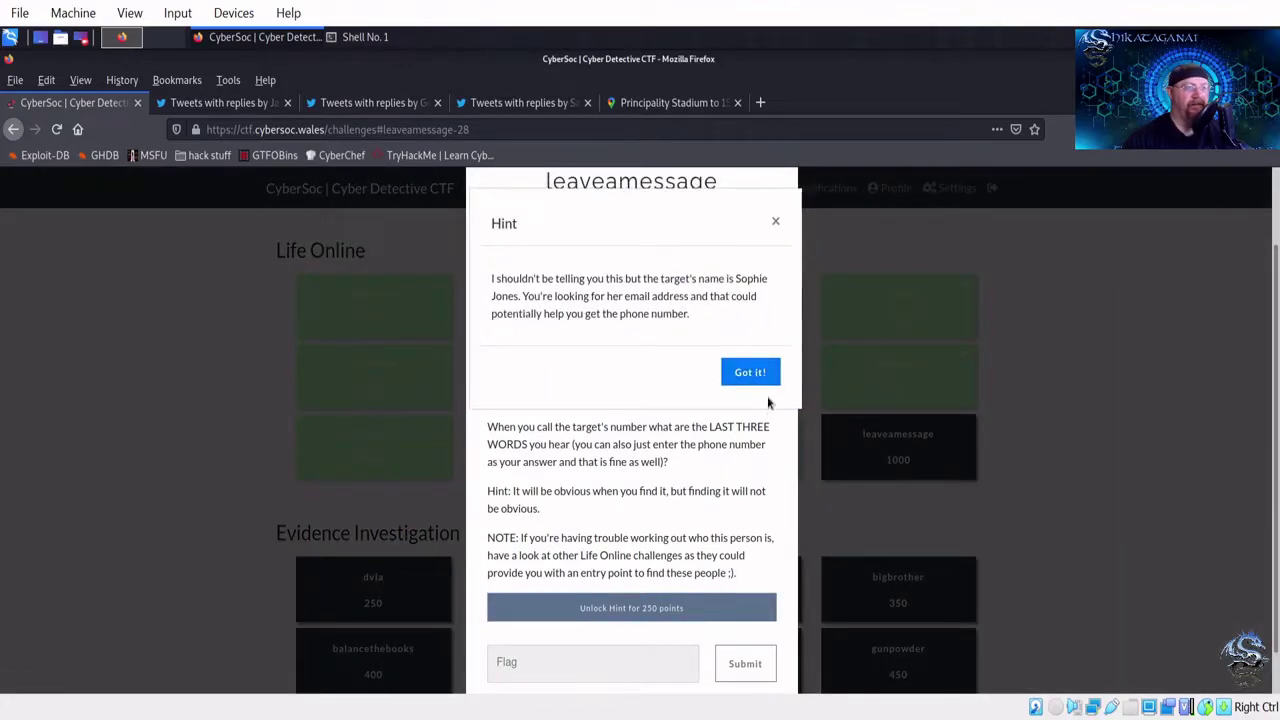
{"action": "left_click", "coordinate": [490, 102]}
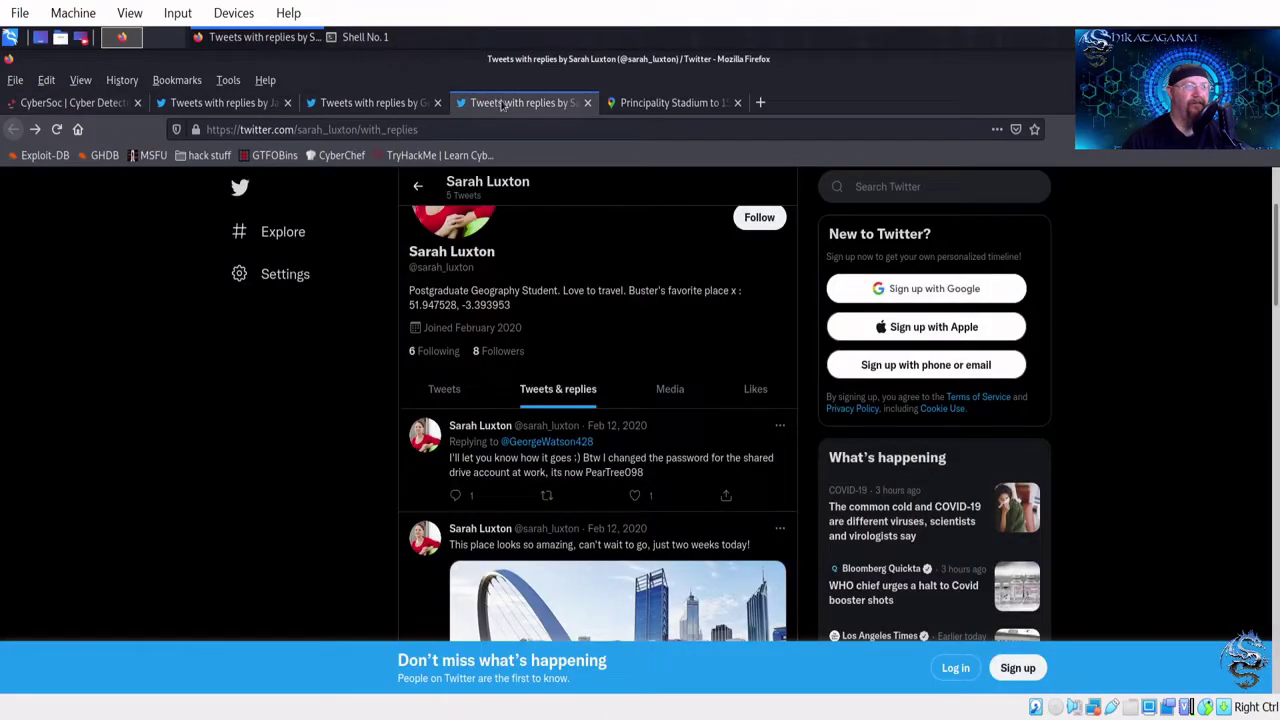
Search Twitter for the target's name and open the second matching profile
{"action": "left_click", "coordinate": [940, 186]}
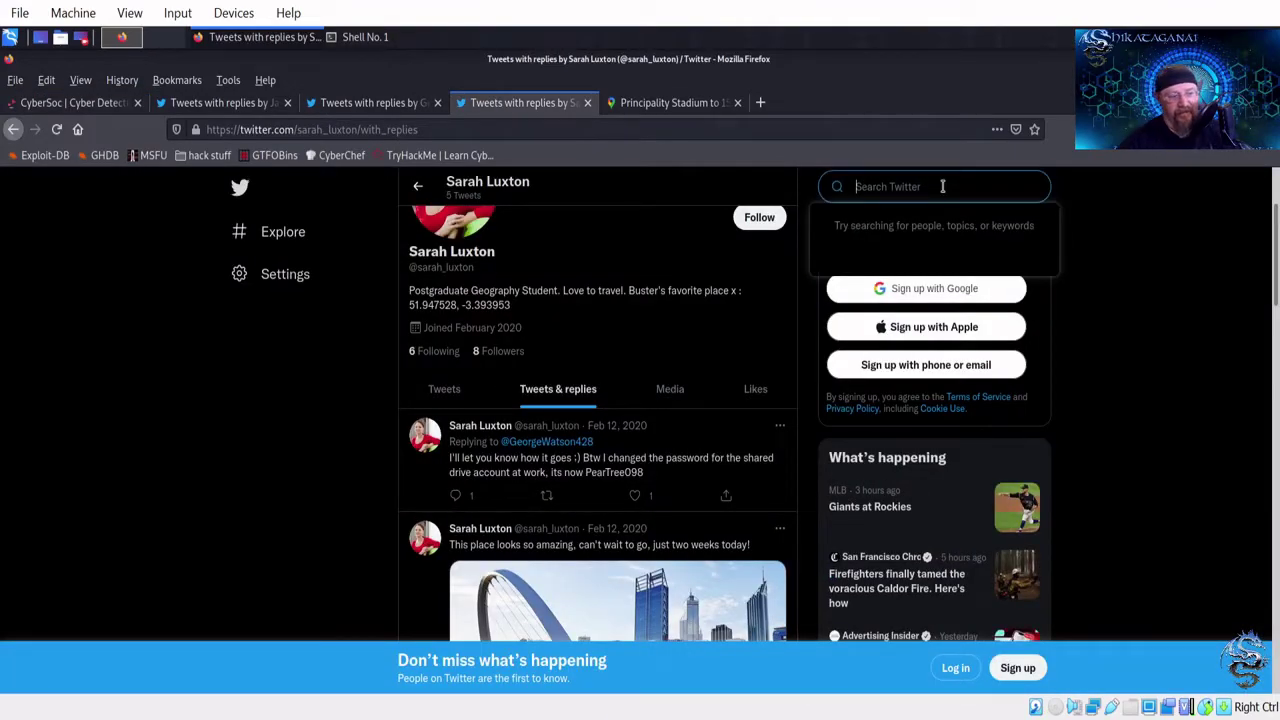
{"action": "type", "text": "sophie jones"}
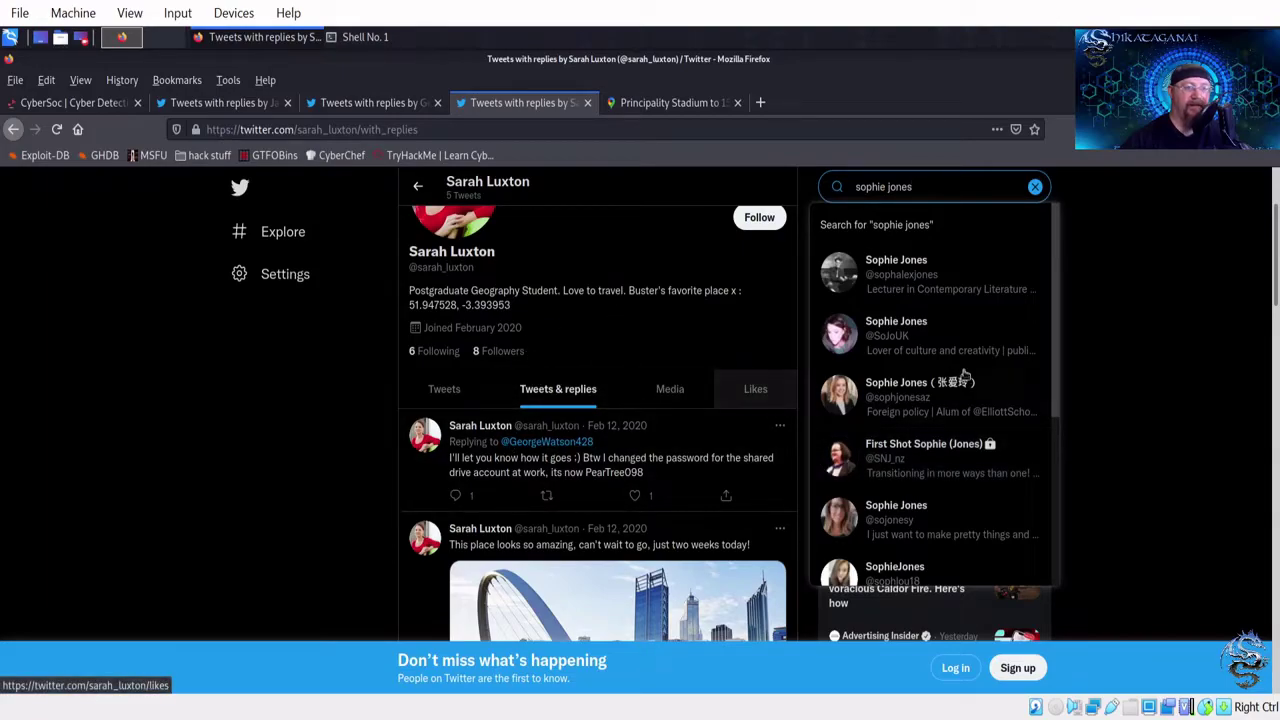
{"action": "left_click", "coordinate": [899, 335]}
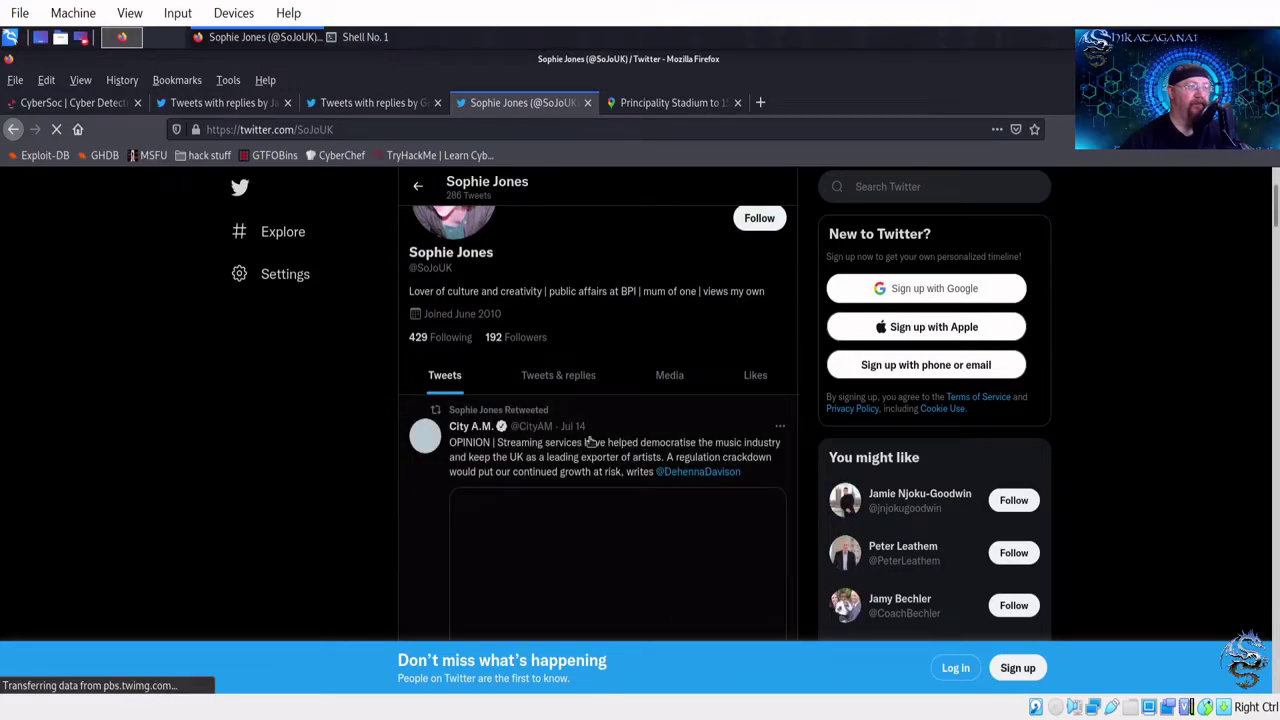
Scroll through that profile's tweets, then close its tab
{"action": "scroll", "coordinate": [384, 474], "scroll_direction": "down", "scroll_amount": 2}
{"action": "scroll", "coordinate": [384, 474], "scroll_direction": "down", "scroll_amount": 3}
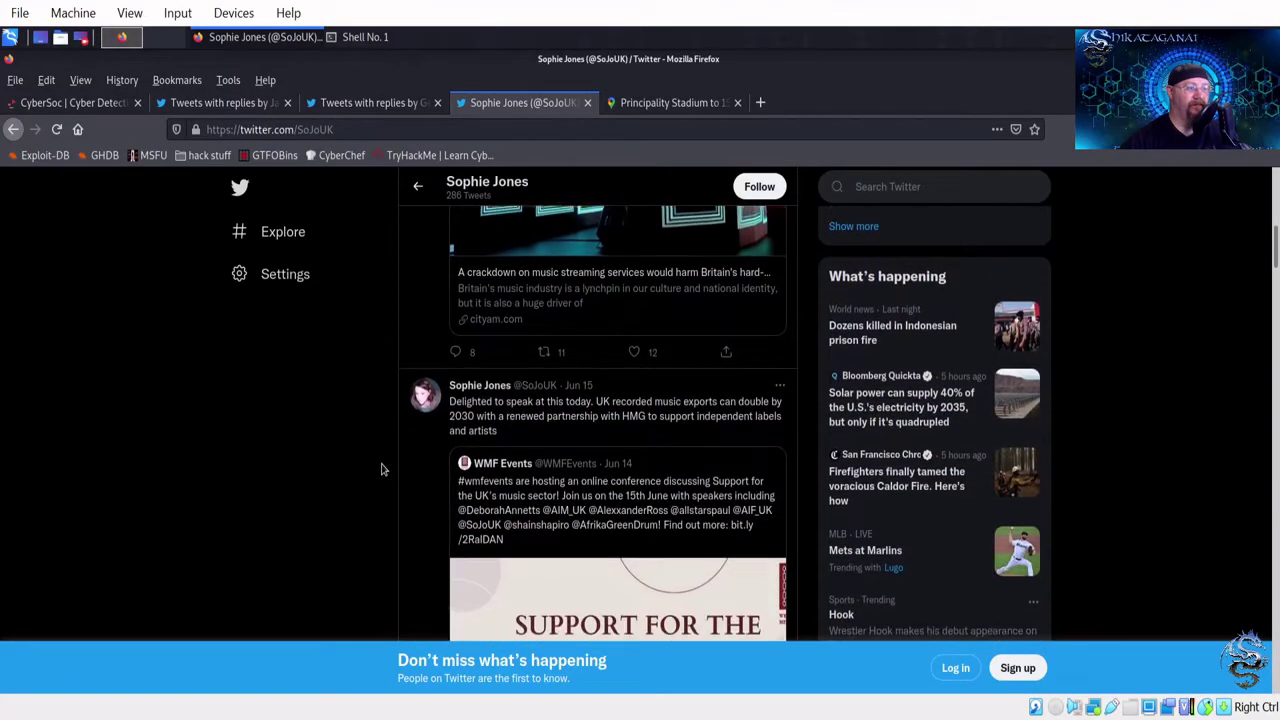
{"action": "scroll", "coordinate": [381, 469], "scroll_direction": "down", "scroll_amount": 5}
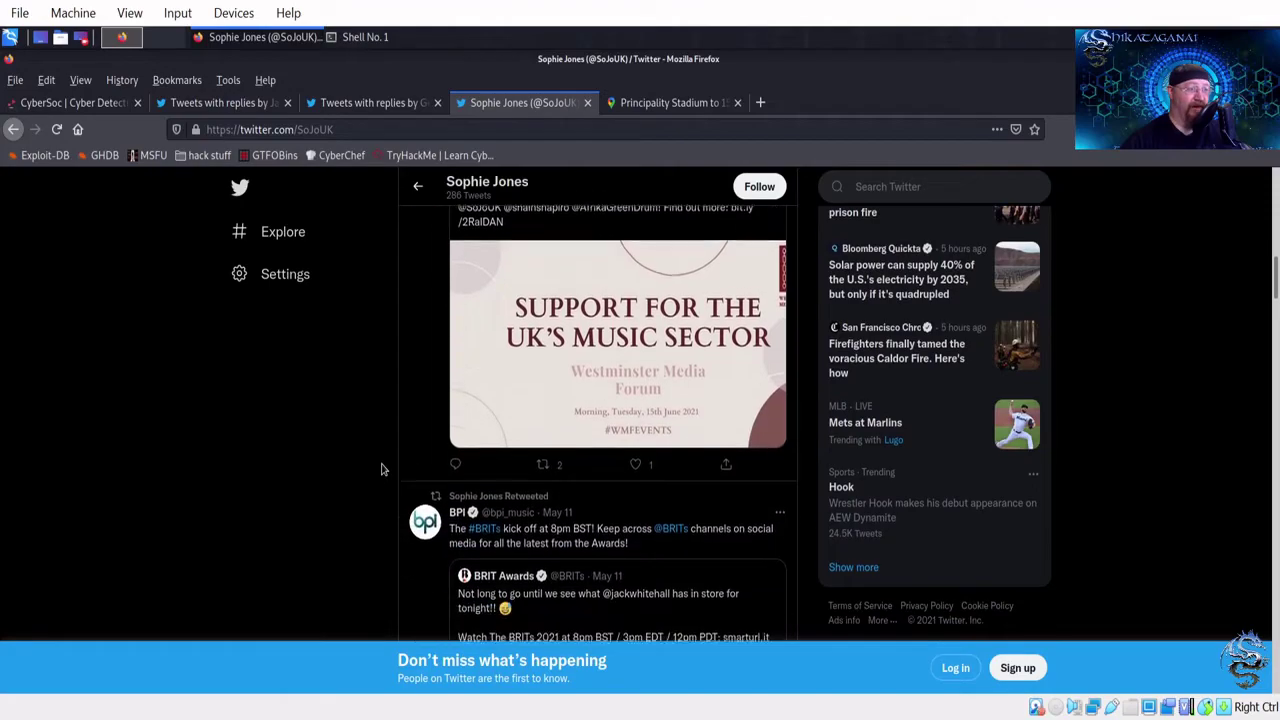
{"action": "scroll", "coordinate": [381, 469], "scroll_direction": "down", "scroll_amount": 4}
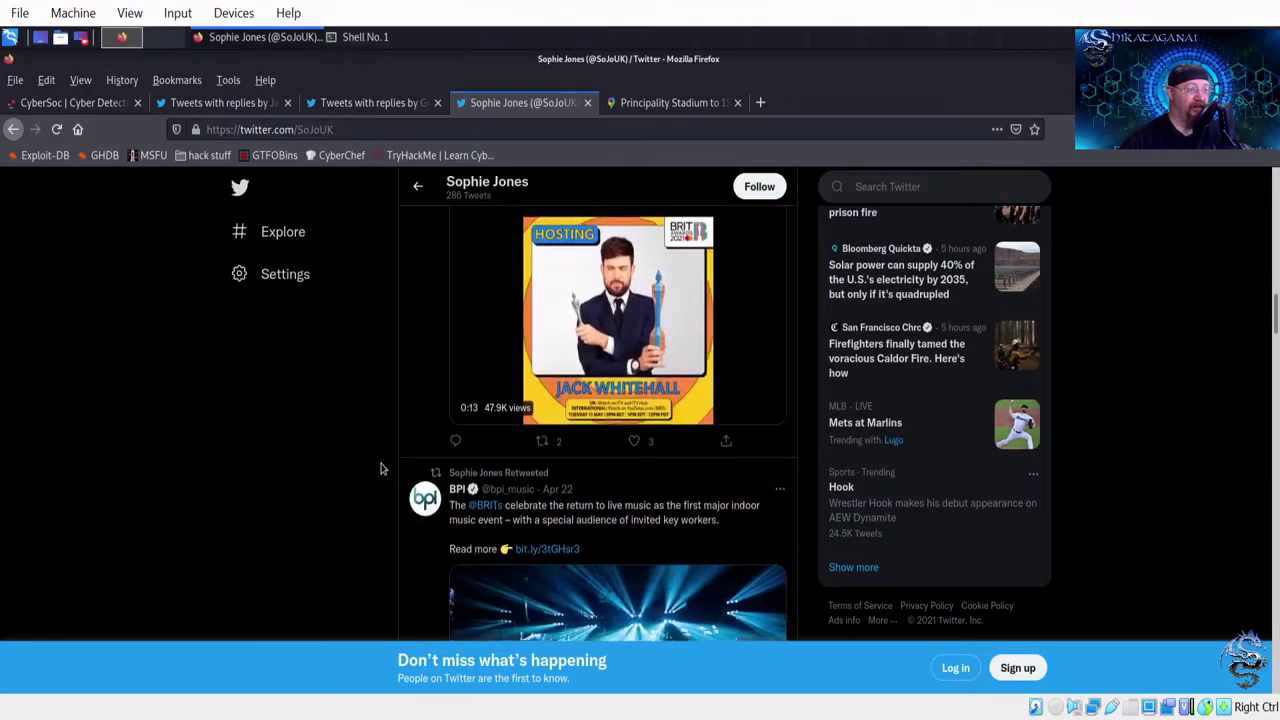
{"action": "scroll", "coordinate": [380, 464], "scroll_direction": "down", "scroll_amount": 9}
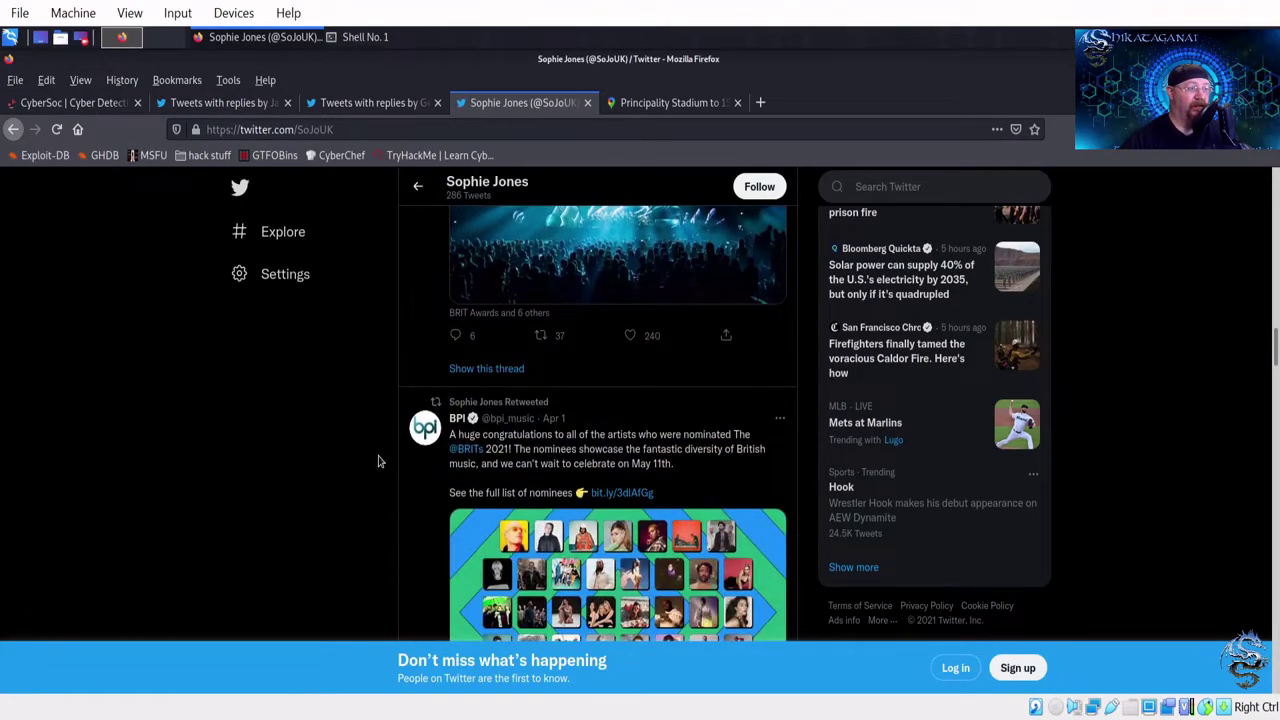
{"action": "scroll", "coordinate": [376, 456], "scroll_direction": "down", "scroll_amount": 5}
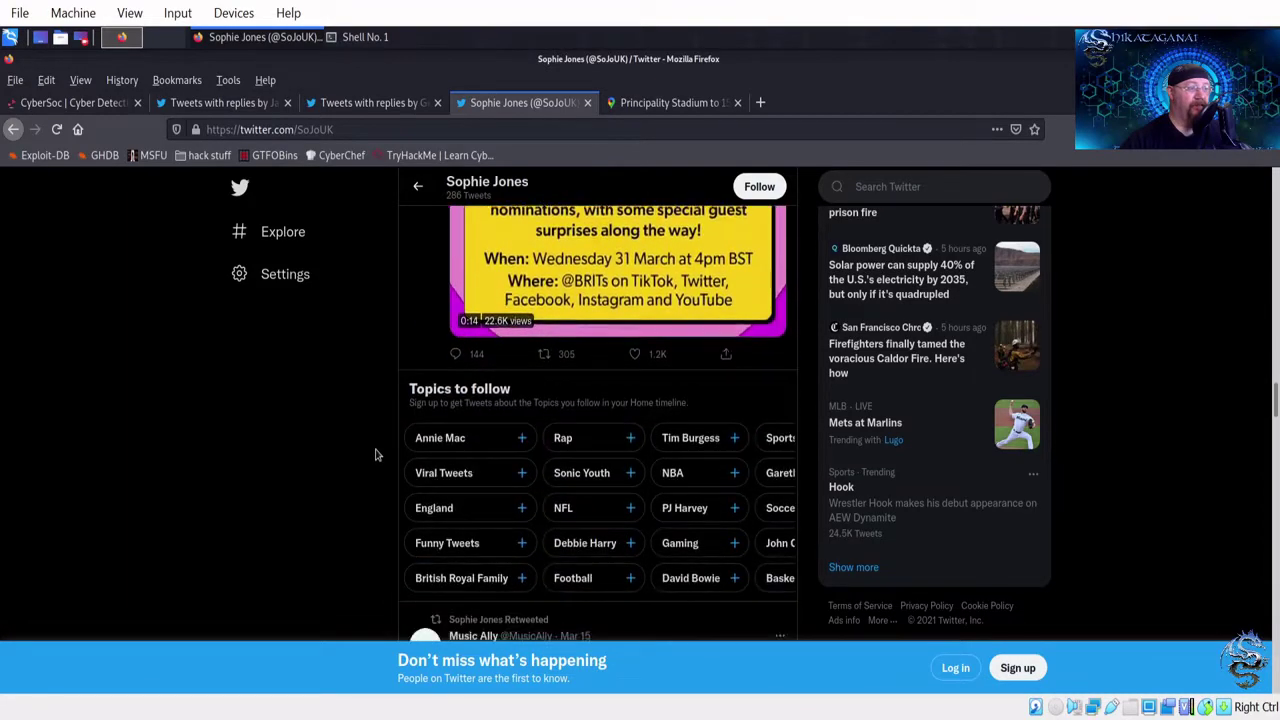
{"action": "scroll", "coordinate": [376, 456], "scroll_direction": "down", "scroll_amount": 3}
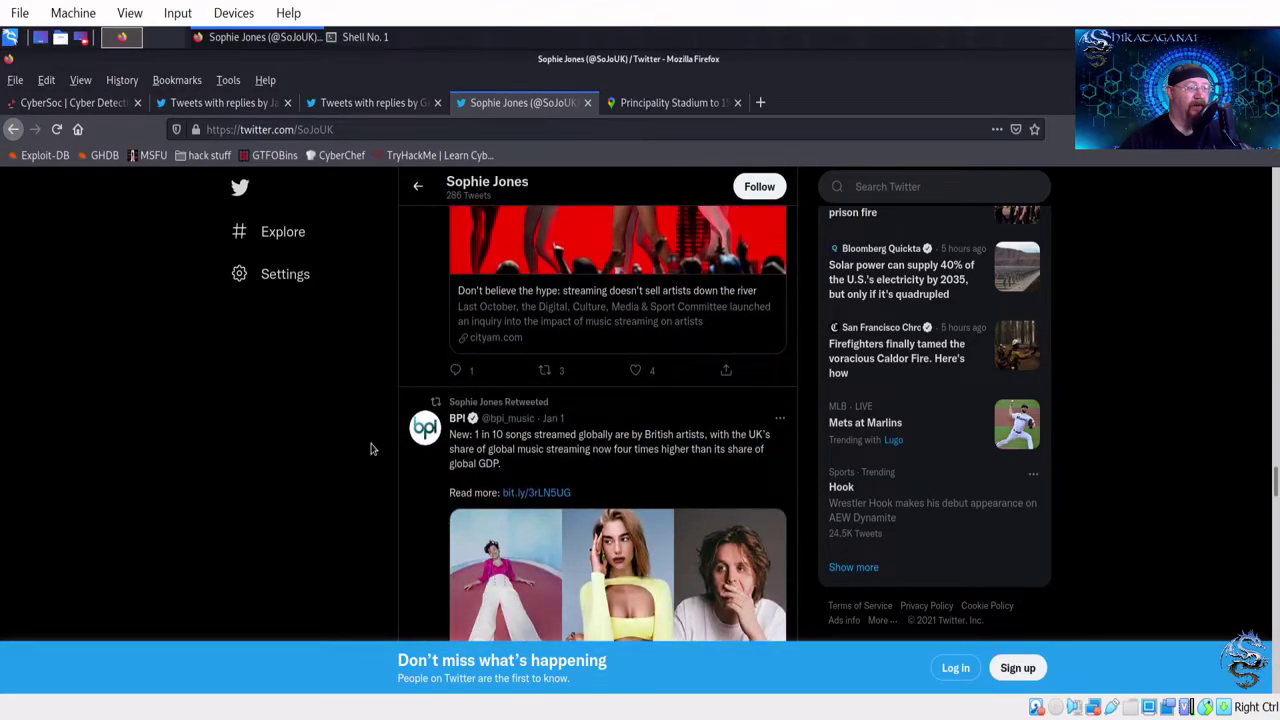
{"action": "scroll", "coordinate": [370, 449], "scroll_direction": "down", "scroll_amount": 2}
{"action": "left_click", "coordinate": [588, 103]}
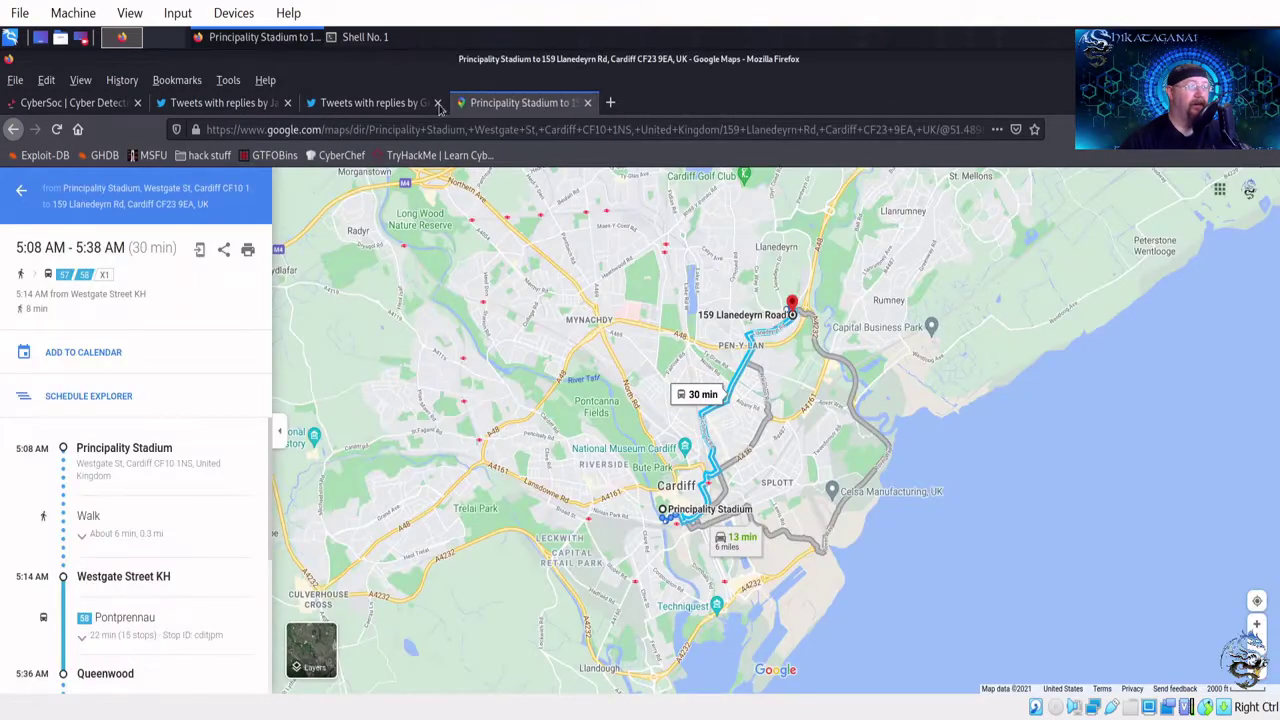
From another persona's replies feed, open the party host's profile via the reply's @ link
{"action": "left_click", "coordinate": [370, 102]}
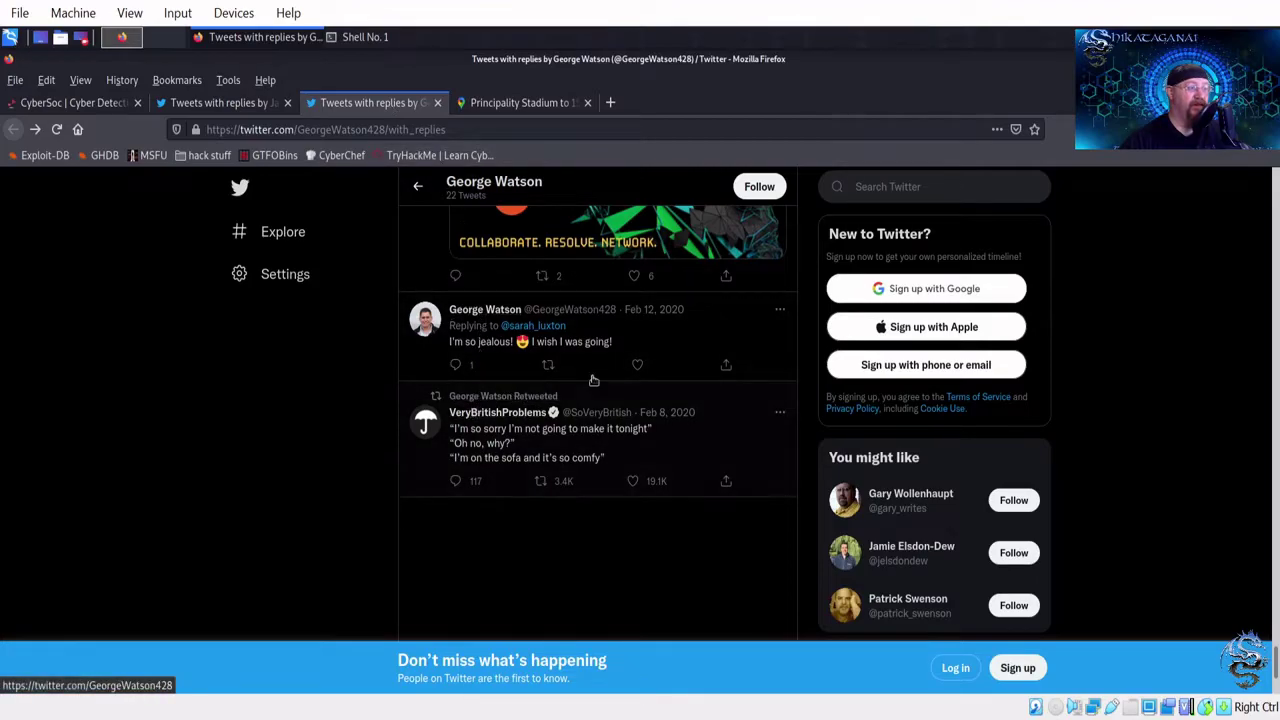
{"action": "scroll", "coordinate": [590, 372], "scroll_direction": "up", "scroll_amount": 10}
{"action": "scroll", "coordinate": [577, 379], "scroll_direction": "up", "scroll_amount": 10}
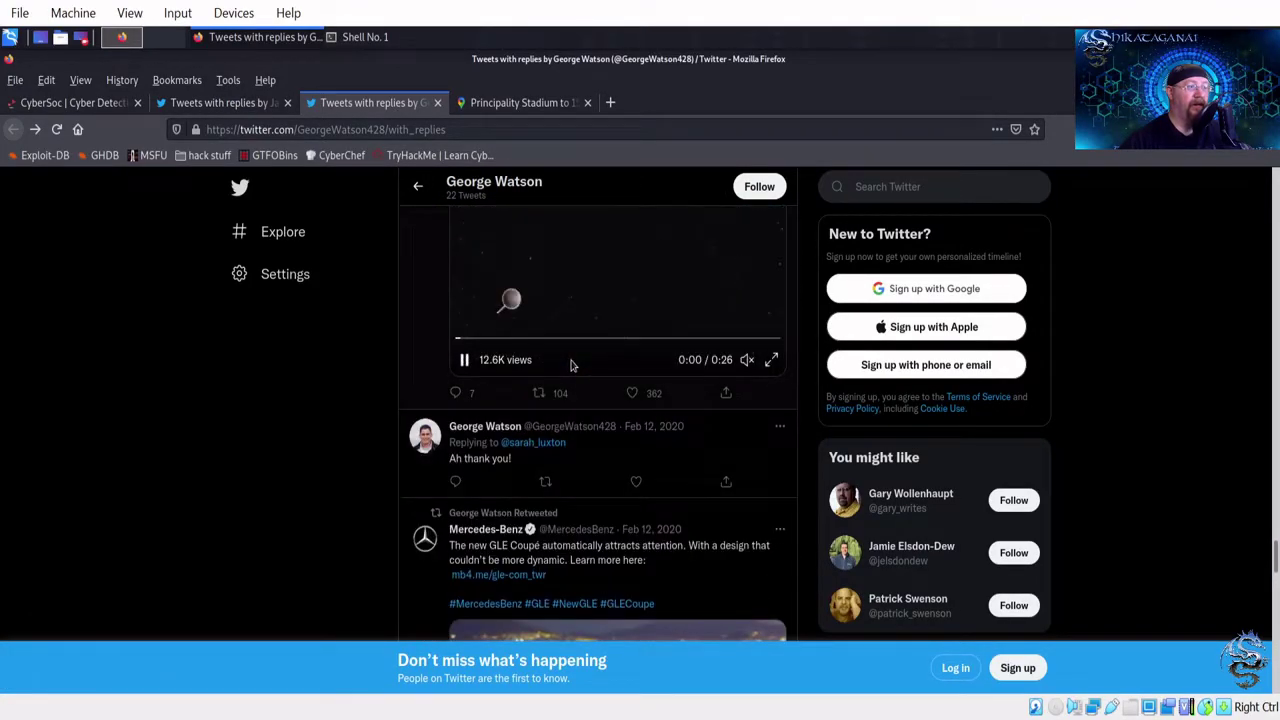
{"action": "scroll", "coordinate": [570, 366], "scroll_direction": "up", "scroll_amount": 10}
{"action": "scroll", "coordinate": [567, 366], "scroll_direction": "up", "scroll_amount": 10}
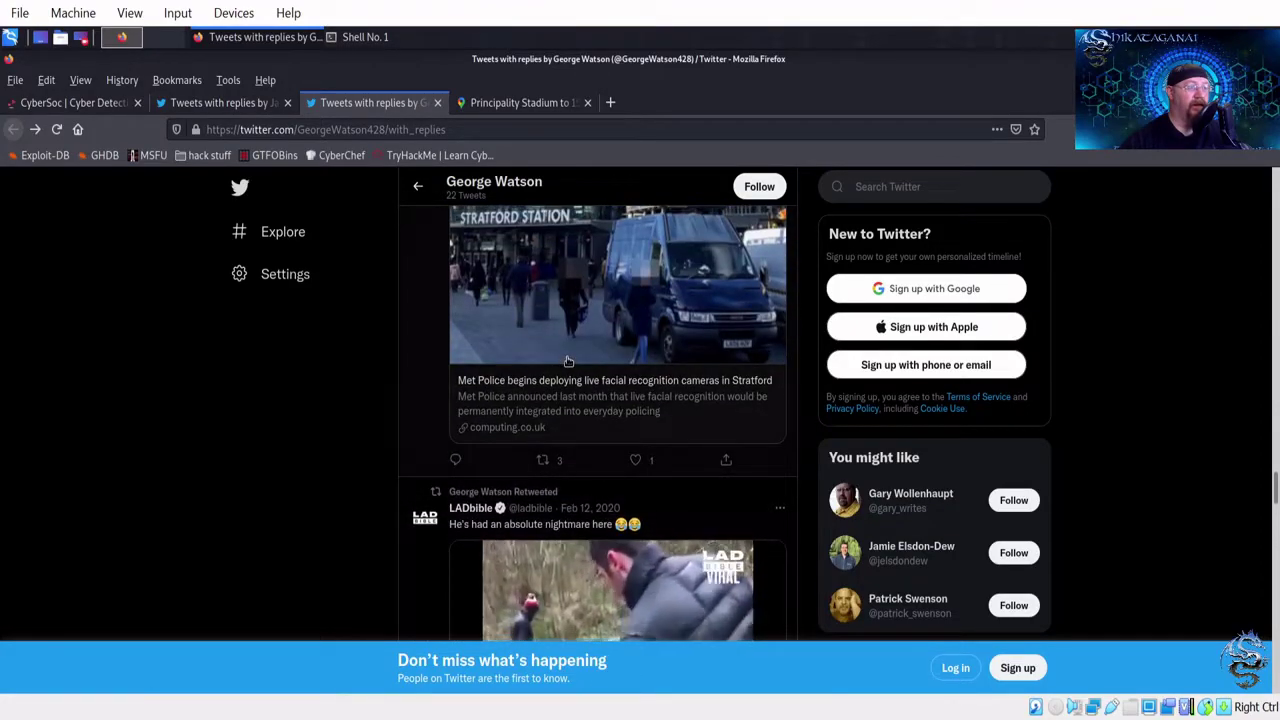
{"action": "scroll", "coordinate": [567, 358], "scroll_direction": "up", "scroll_amount": 5}
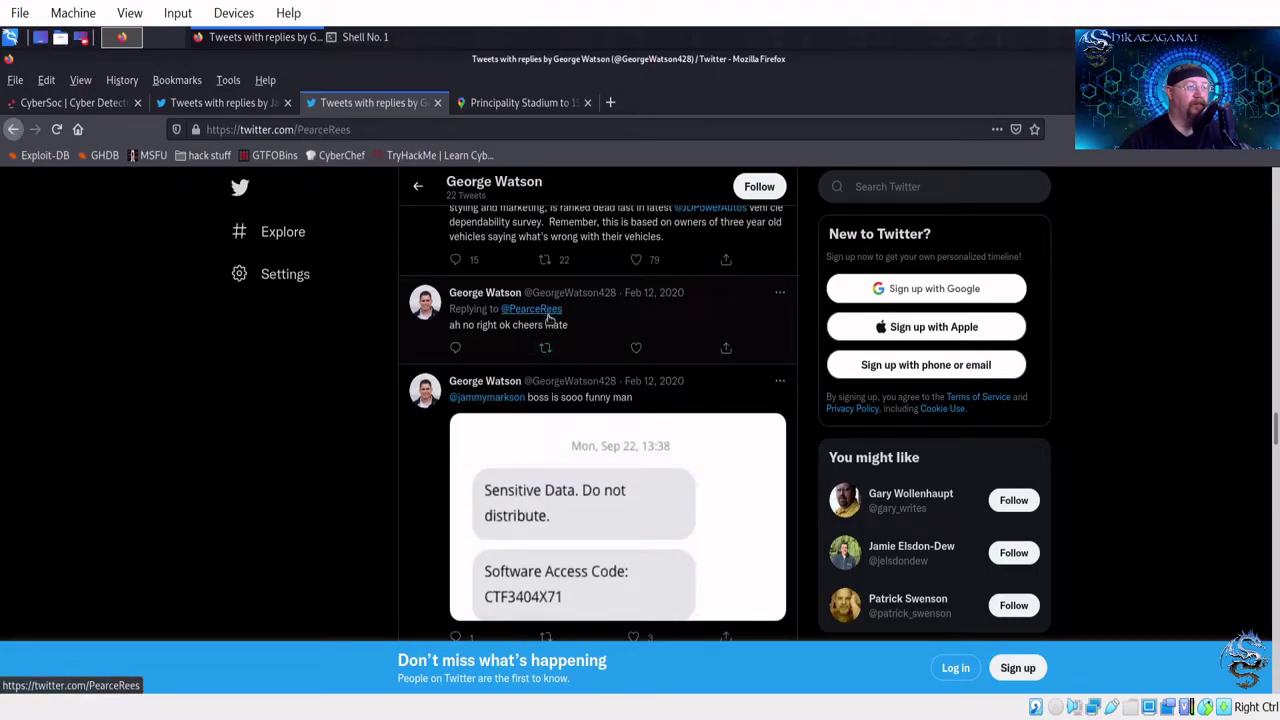
{"action": "left_click", "coordinate": [540, 309]}
View the host's Tweets & replies to recheck the tagged account, then return to the CTF tab
{"action": "scroll", "coordinate": [592, 463], "scroll_direction": "down", "scroll_amount": 5}
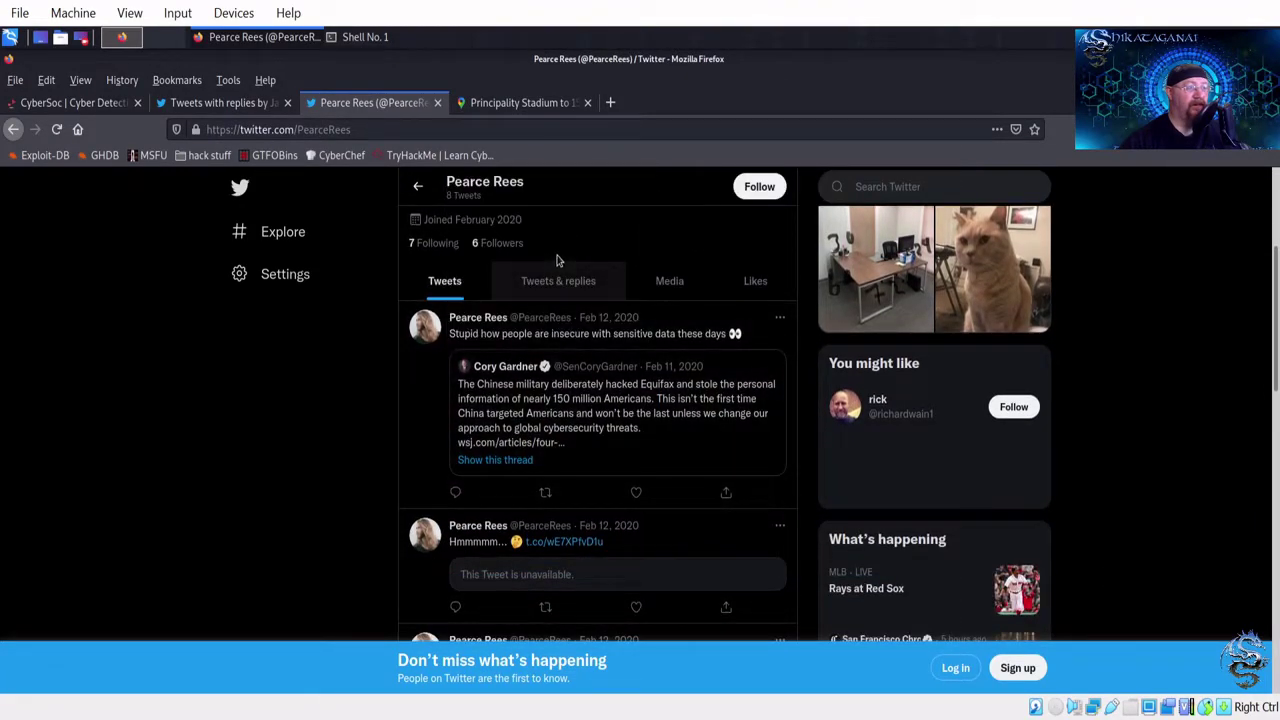
{"action": "left_click", "coordinate": [558, 281]}
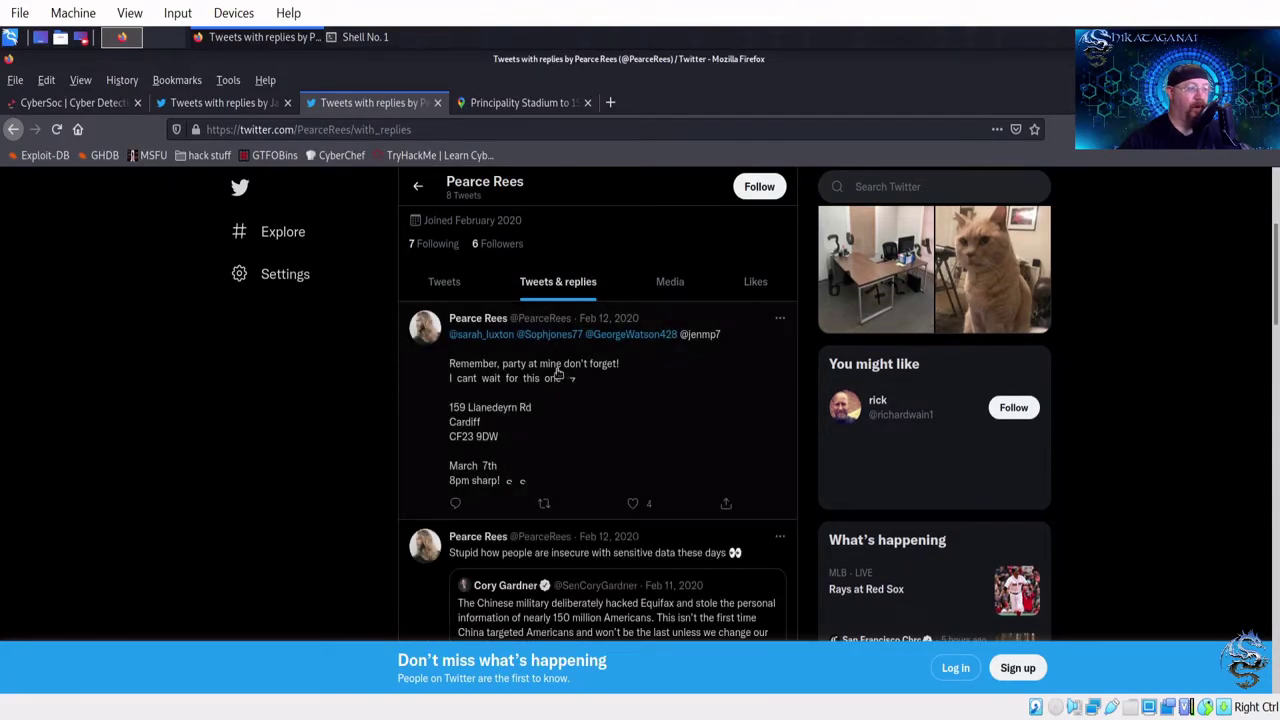
{"action": "mouse_move", "coordinate": [557, 338]}
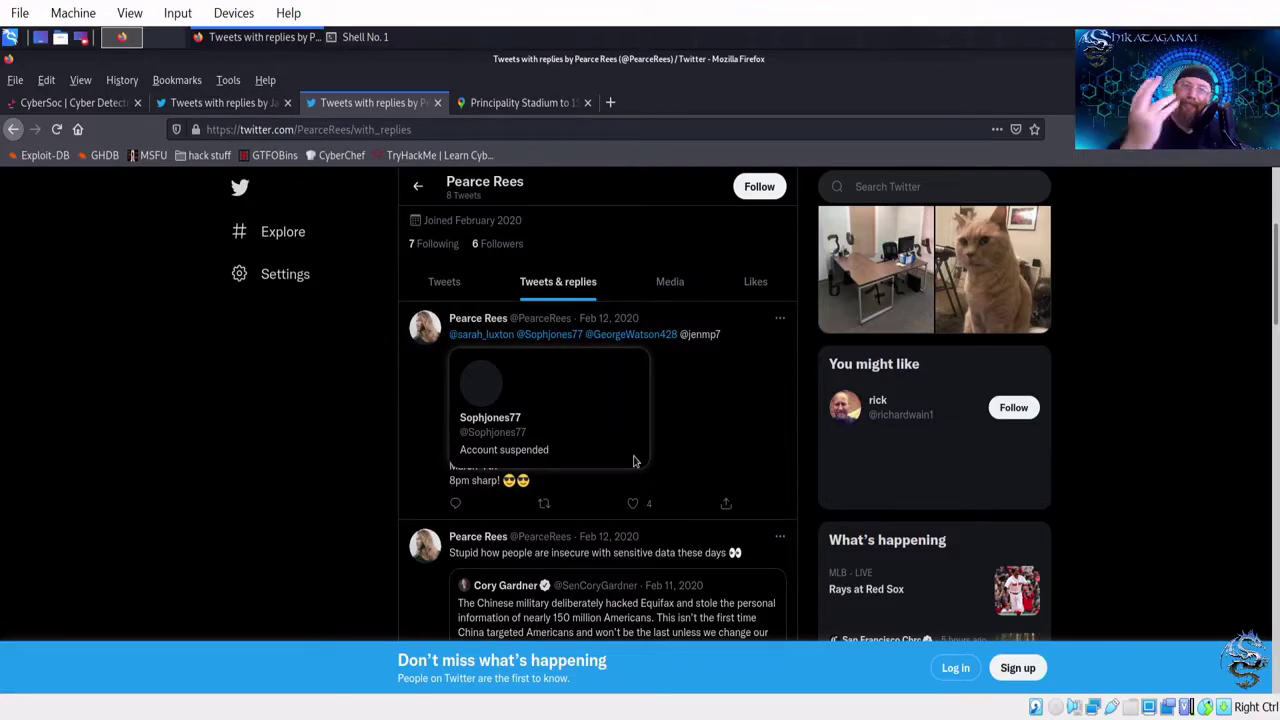
{"action": "left_click", "coordinate": [100, 103]}
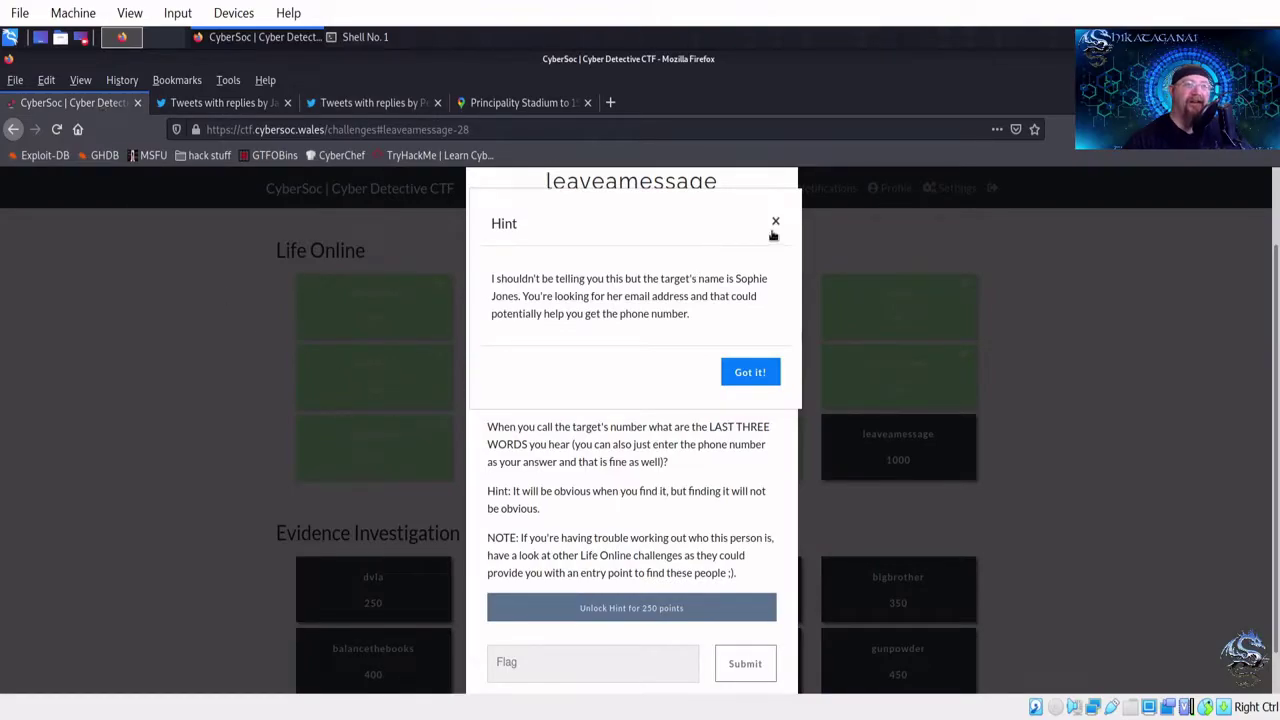
Dismiss the hint and challenge to show the board, then start searching 'cyber detective ctf solutio' in a new tab
{"action": "left_click", "coordinate": [751, 371]}
{"action": "left_click", "coordinate": [841, 245]}
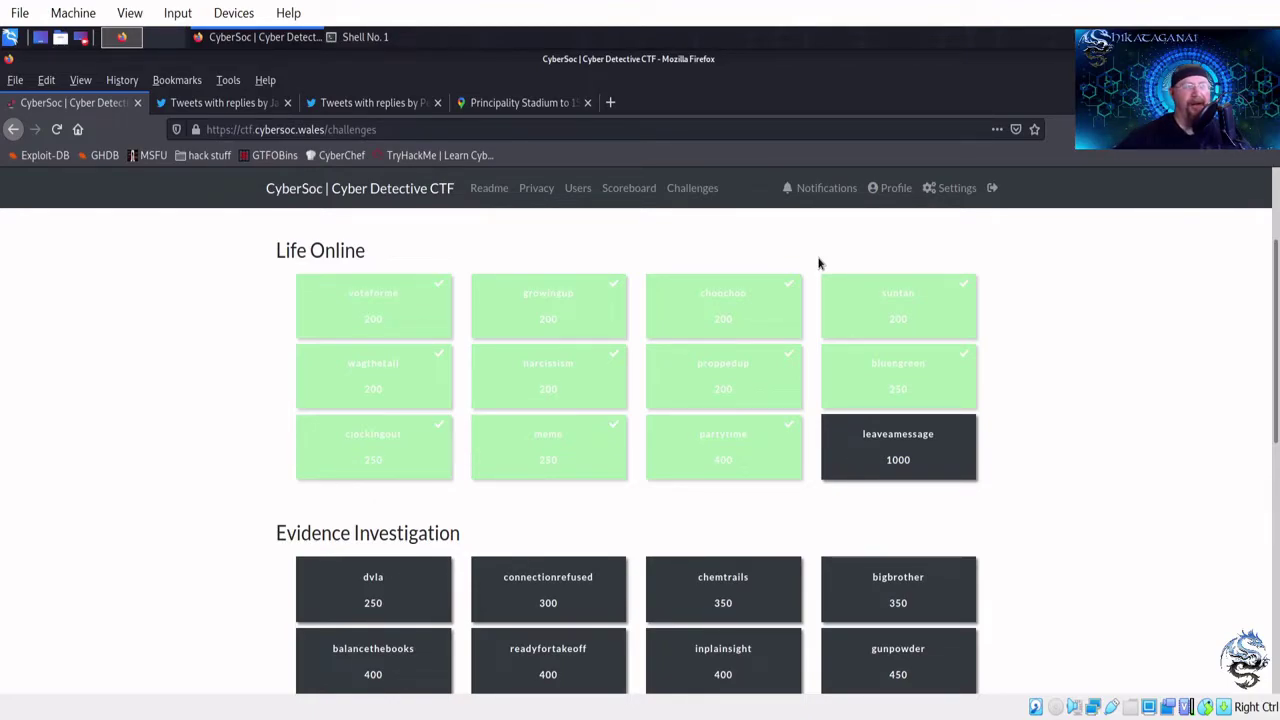
{"action": "left_click", "coordinate": [609, 103]}
{"action": "type", "text": "cyber detective ctf solutions"}
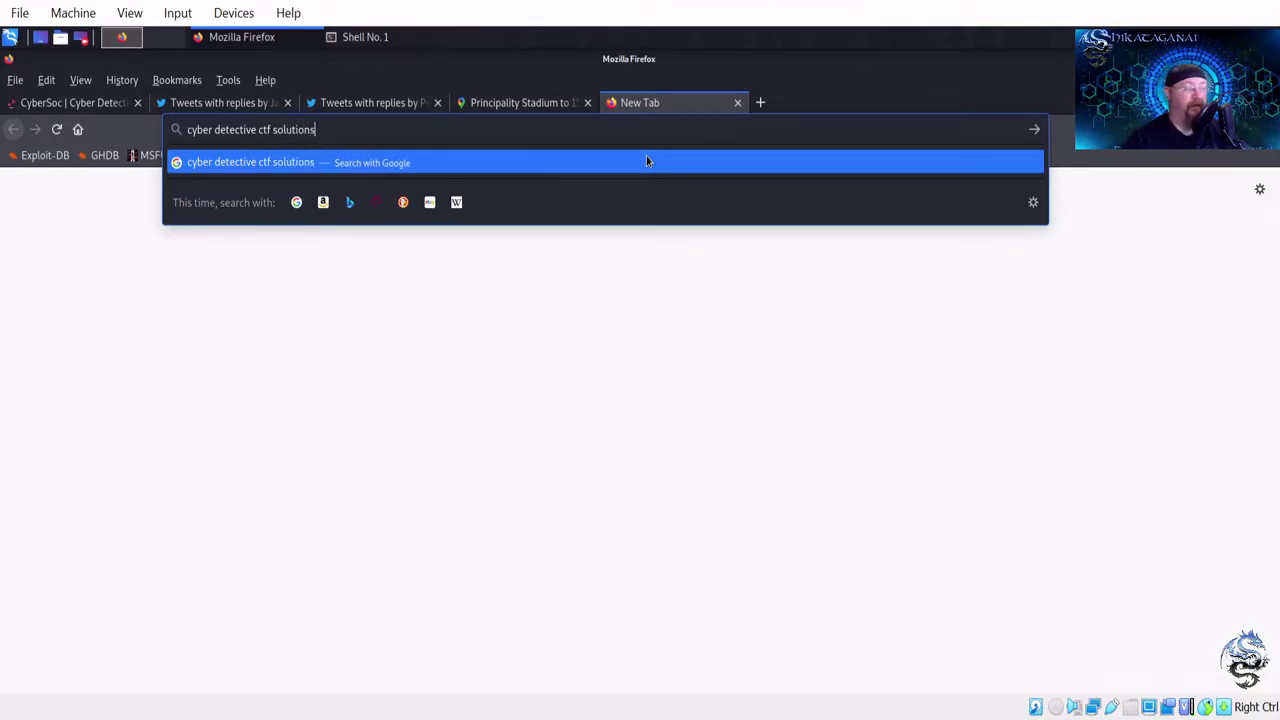
Run the 'cyber detective ctf solutions' search and open the GitHub gist result in a new window
{"action": "key", "text": "Return"}
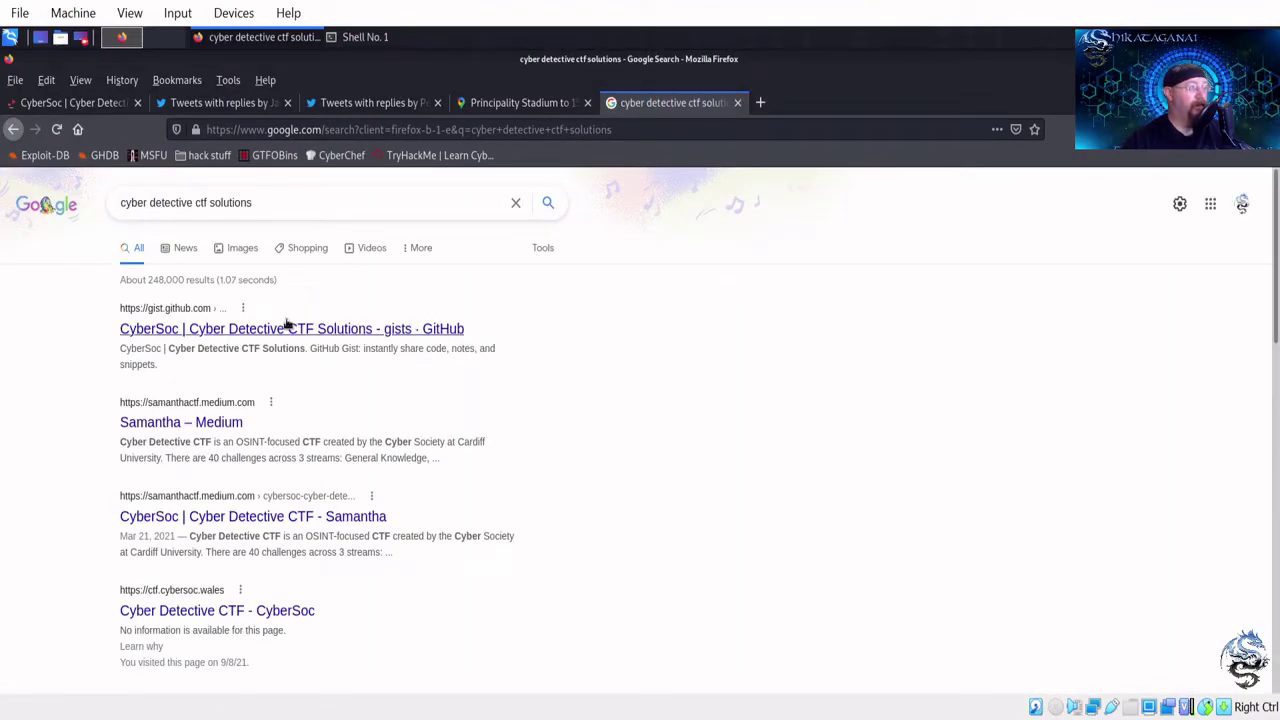
{"action": "right_click", "coordinate": [286, 328]}
{"action": "left_click", "coordinate": [352, 358]}
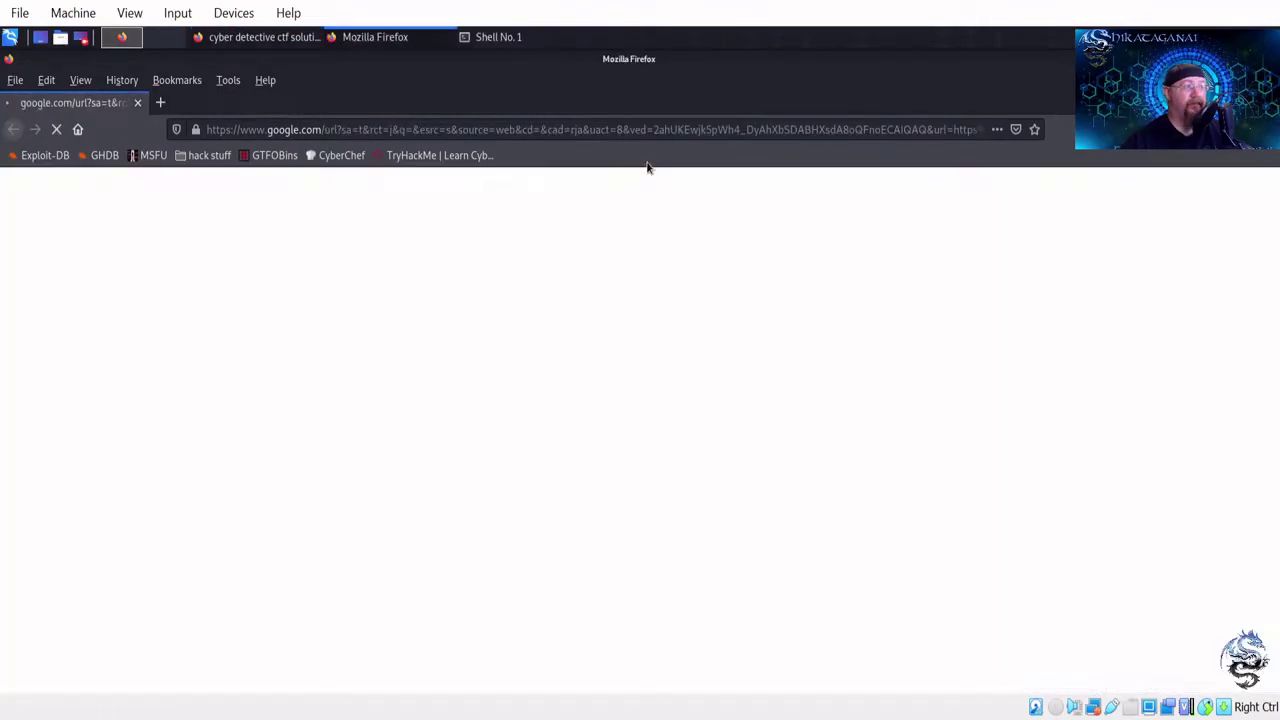
Scroll through the gist's Life Online solutions, then close that window
{"action": "scroll", "coordinate": [390, 402], "scroll_direction": "down", "scroll_amount": 2}
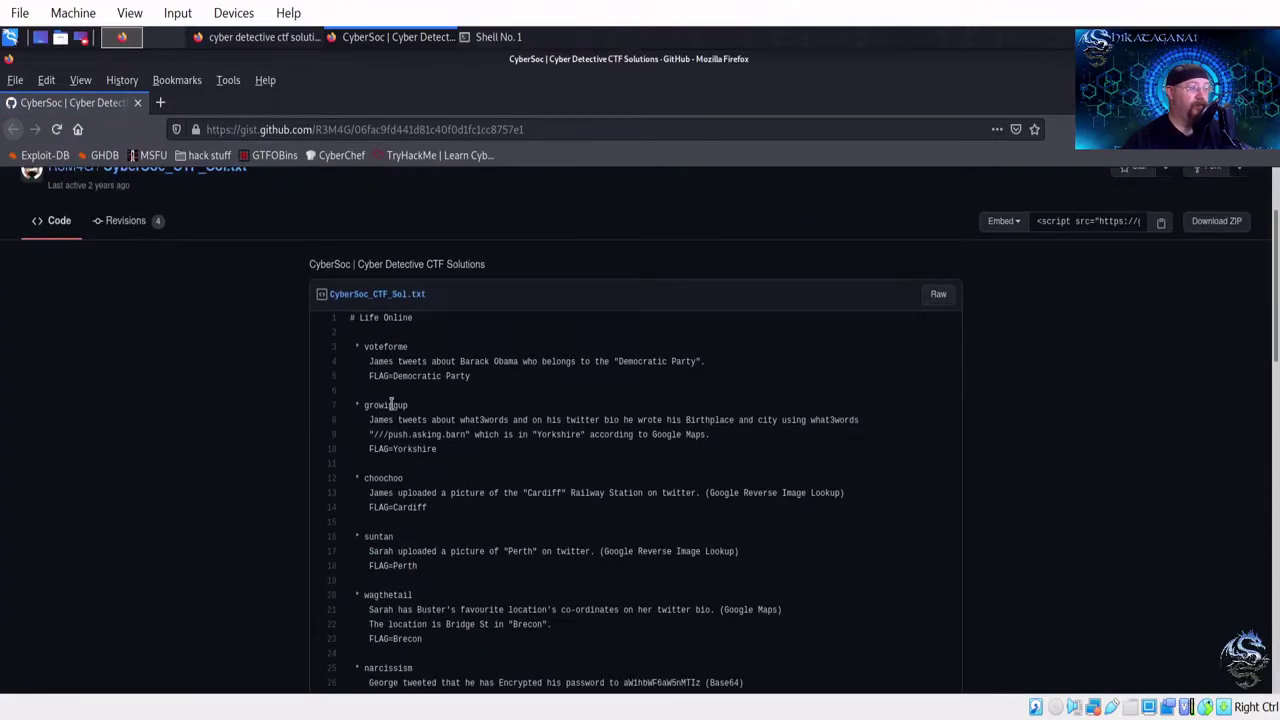
{"action": "scroll", "coordinate": [400, 350], "scroll_direction": "down", "scroll_amount": 5}
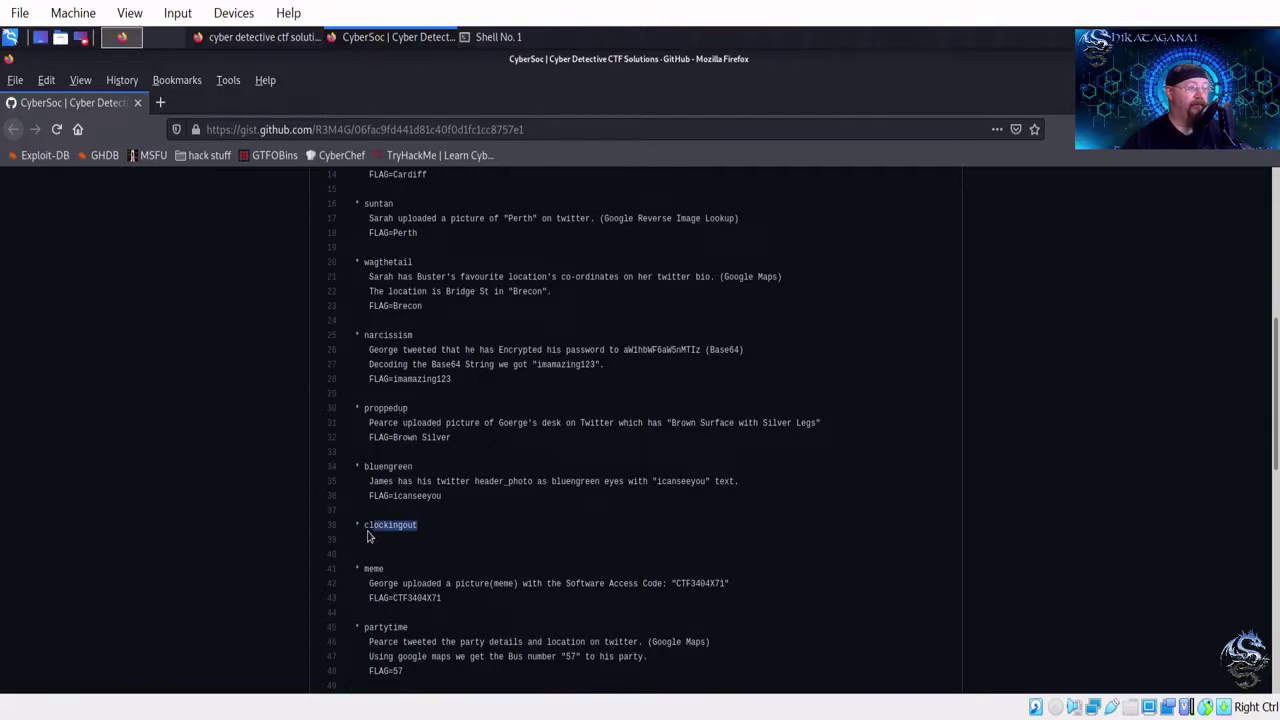
{"action": "scroll", "coordinate": [391, 521], "scroll_direction": "down", "scroll_amount": 2}
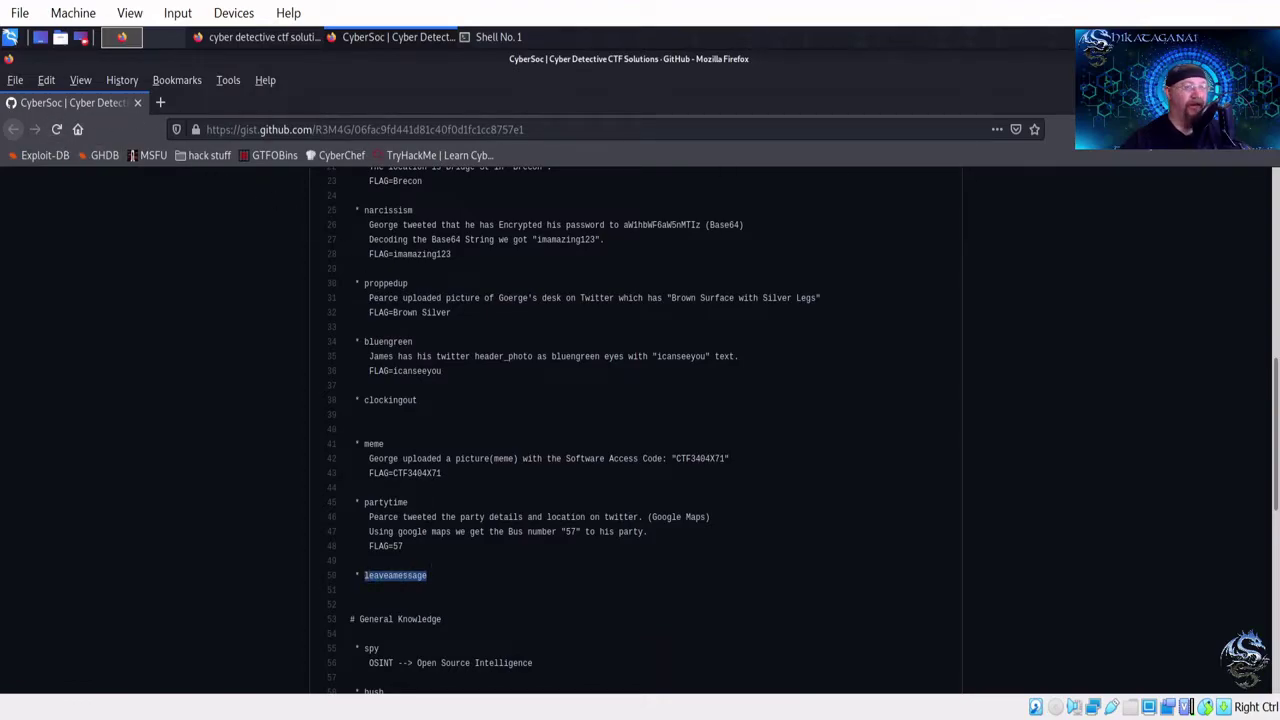
{"action": "key", "text": "ctrl+w"}
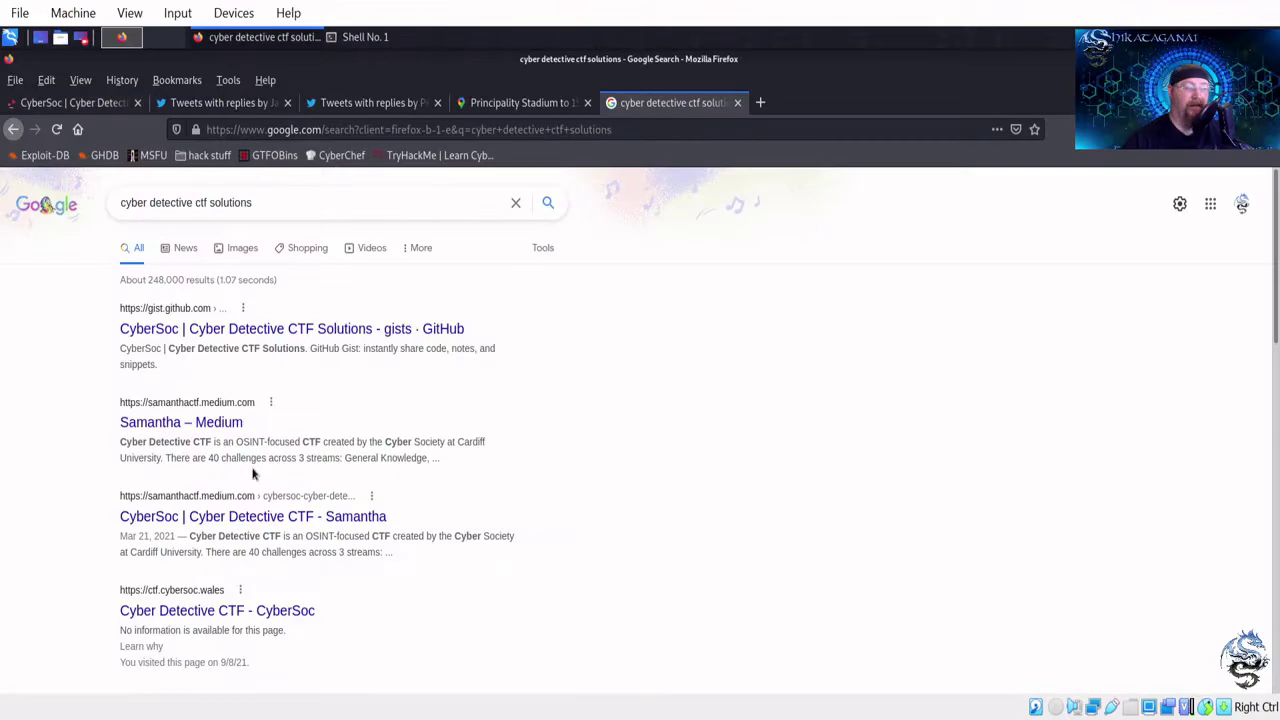
Open the Medium blog result in a new tab and browse its post list
{"action": "right_click", "coordinate": [189, 425]}
{"action": "left_click", "coordinate": [235, 432]}
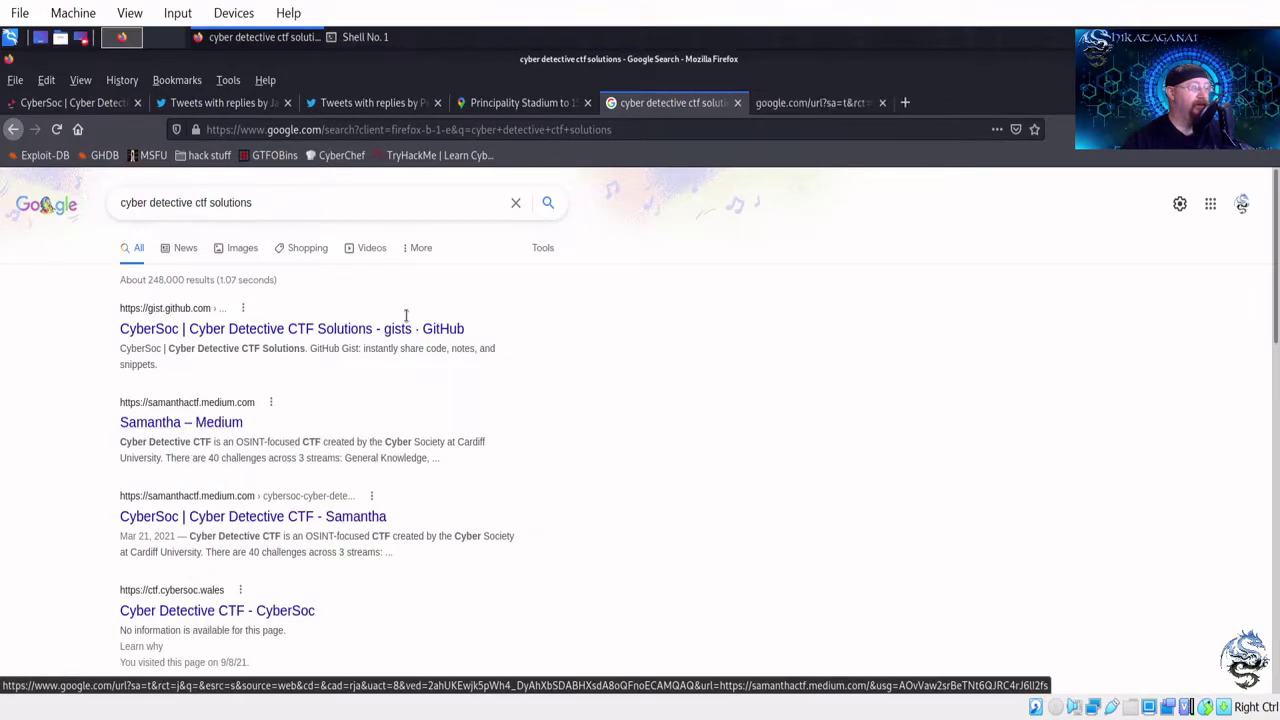
{"action": "left_click", "coordinate": [820, 104]}
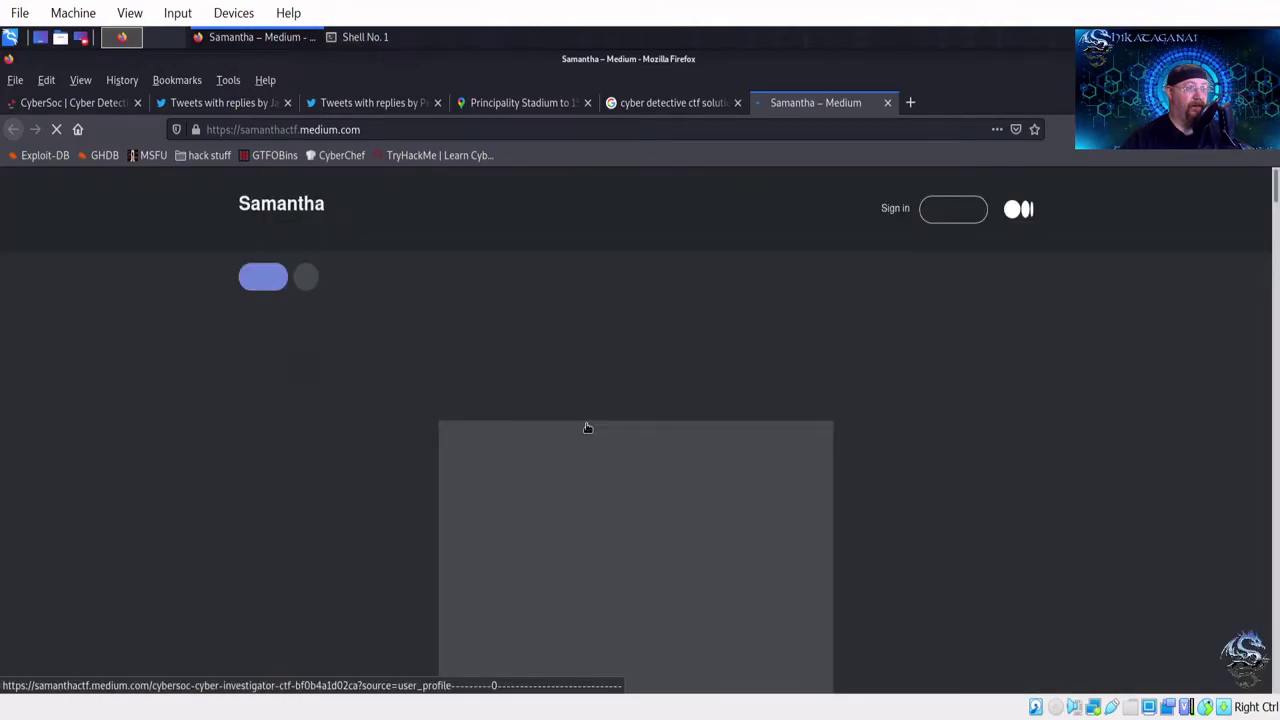
{"action": "scroll", "coordinate": [586, 427], "scroll_direction": "down", "scroll_amount": 1}
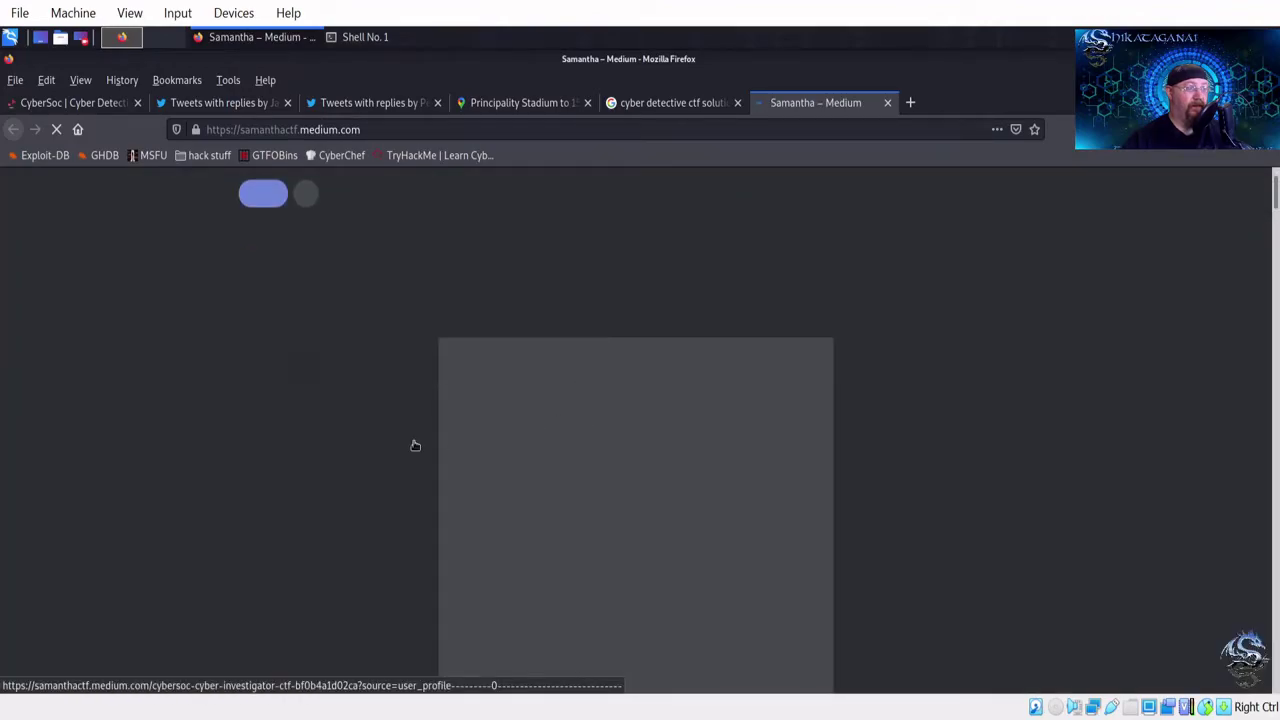
{"action": "scroll", "coordinate": [414, 444], "scroll_direction": "down", "scroll_amount": 6}
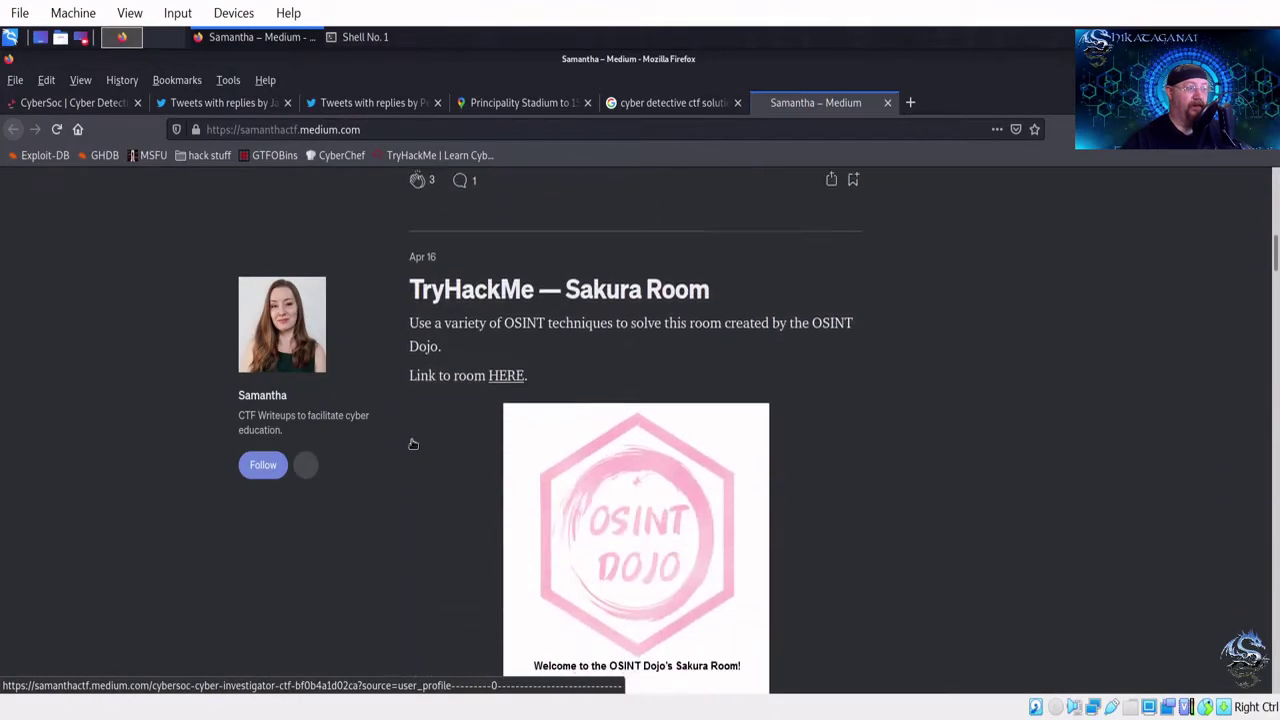
{"action": "scroll", "coordinate": [413, 444], "scroll_direction": "down", "scroll_amount": 3}
{"action": "scroll", "coordinate": [410, 444], "scroll_direction": "down", "scroll_amount": 7}
{"action": "scroll", "coordinate": [410, 444], "scroll_direction": "up", "scroll_amount": 12}
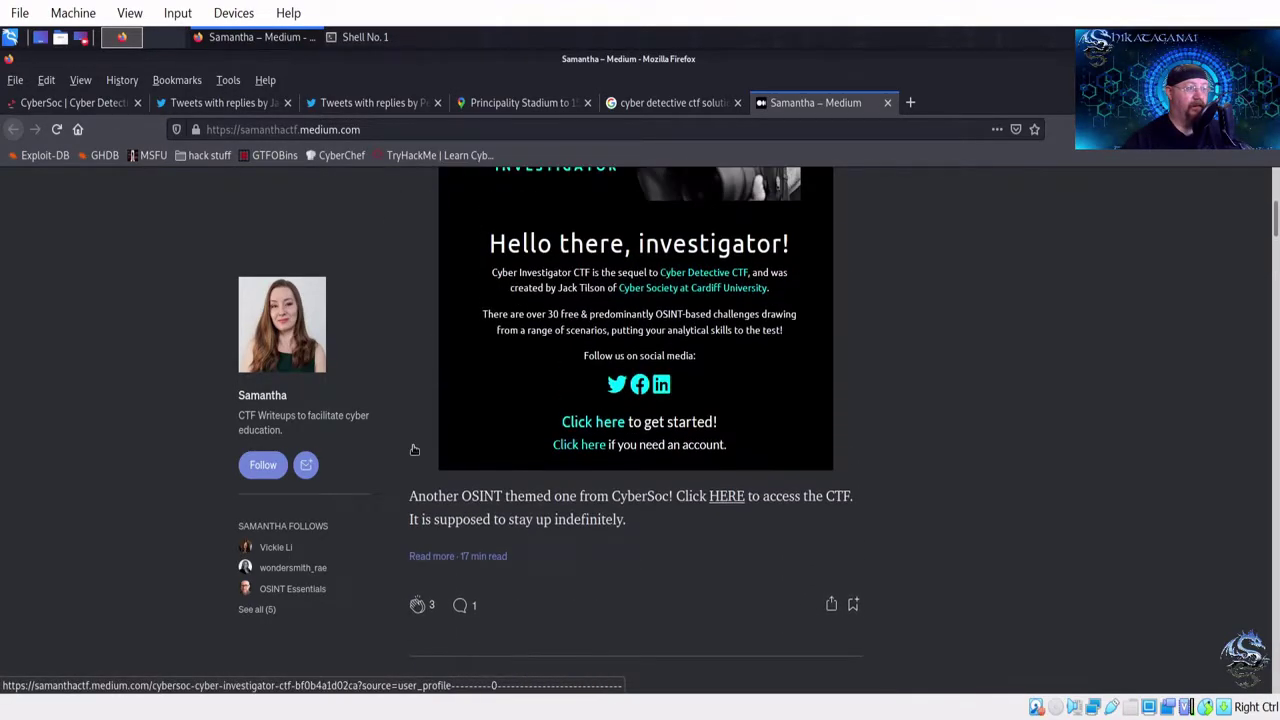
Read the CyberSoc | Cyber Investigator CTF post down past the stolenidentity 'NorthKorea Russia' answer
{"action": "left_click", "coordinate": [414, 449]}
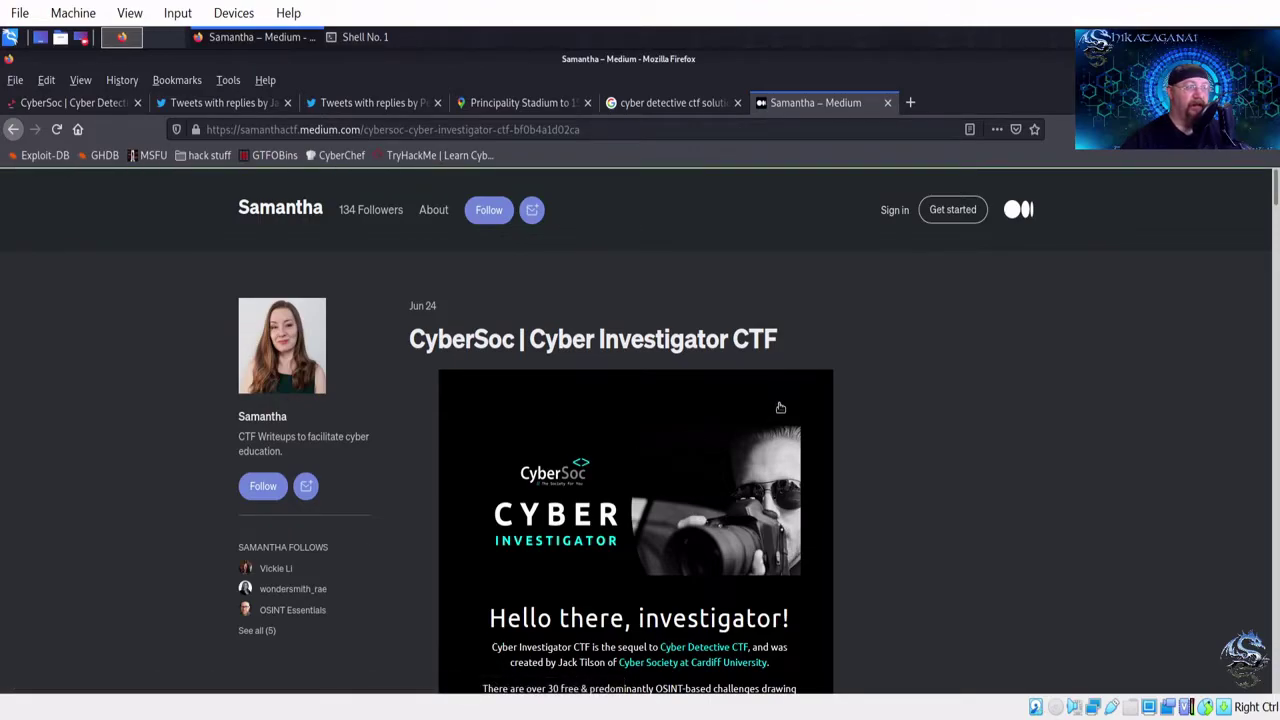
{"action": "scroll", "coordinate": [780, 407], "scroll_direction": "down", "scroll_amount": 6}
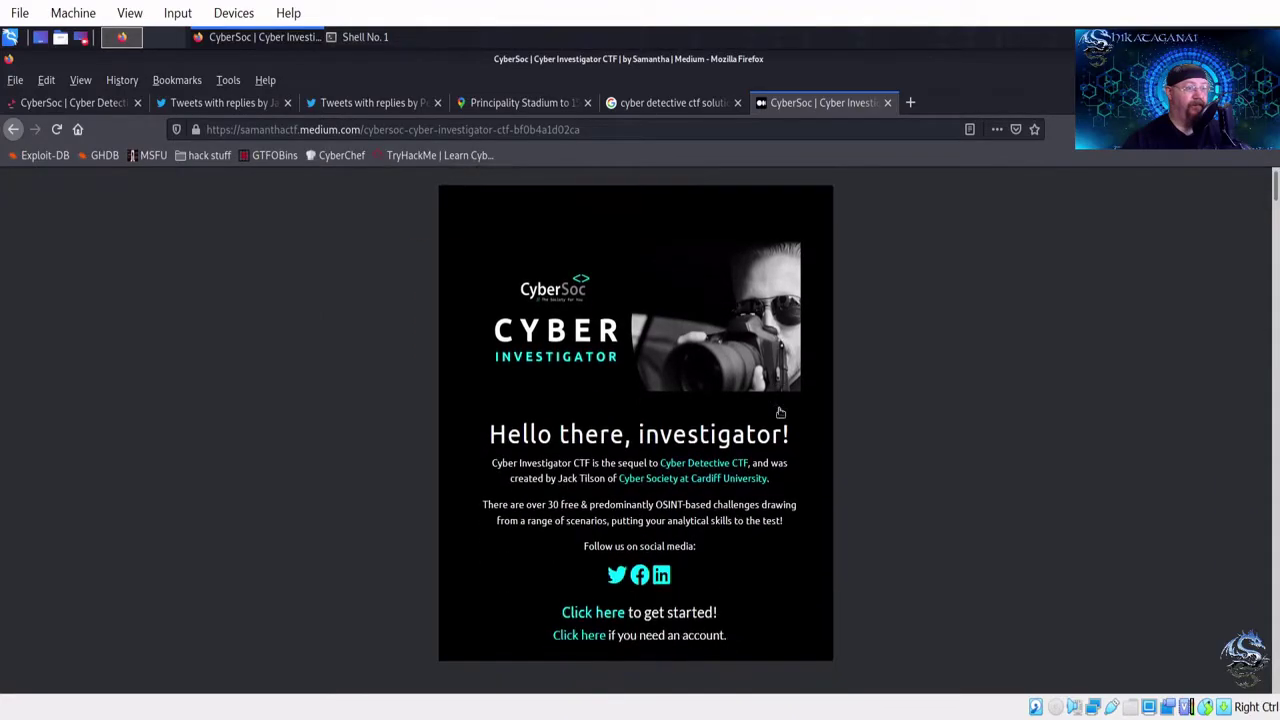
{"action": "scroll", "coordinate": [930, 348], "scroll_direction": "down", "scroll_amount": 10}
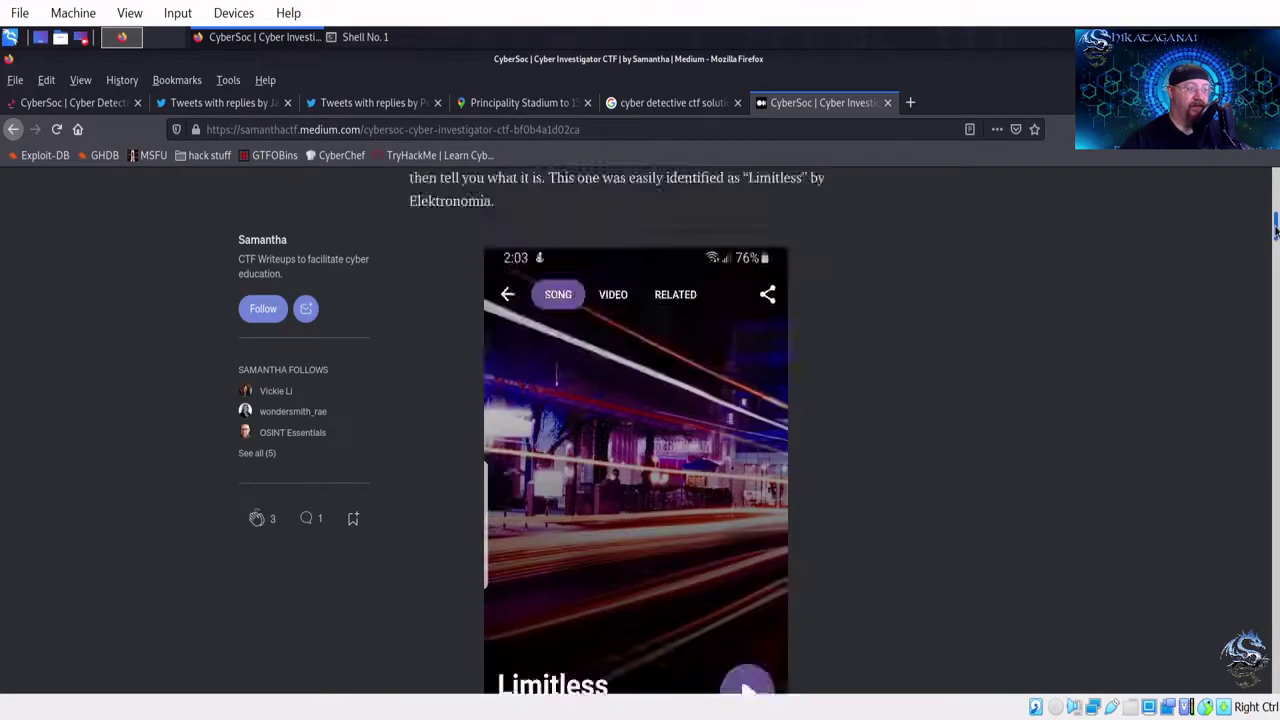
{"action": "scroll", "coordinate": [930, 348], "scroll_direction": "down", "scroll_amount": 3}
{"action": "scroll", "coordinate": [930, 348], "scroll_direction": "down", "scroll_amount": 2}
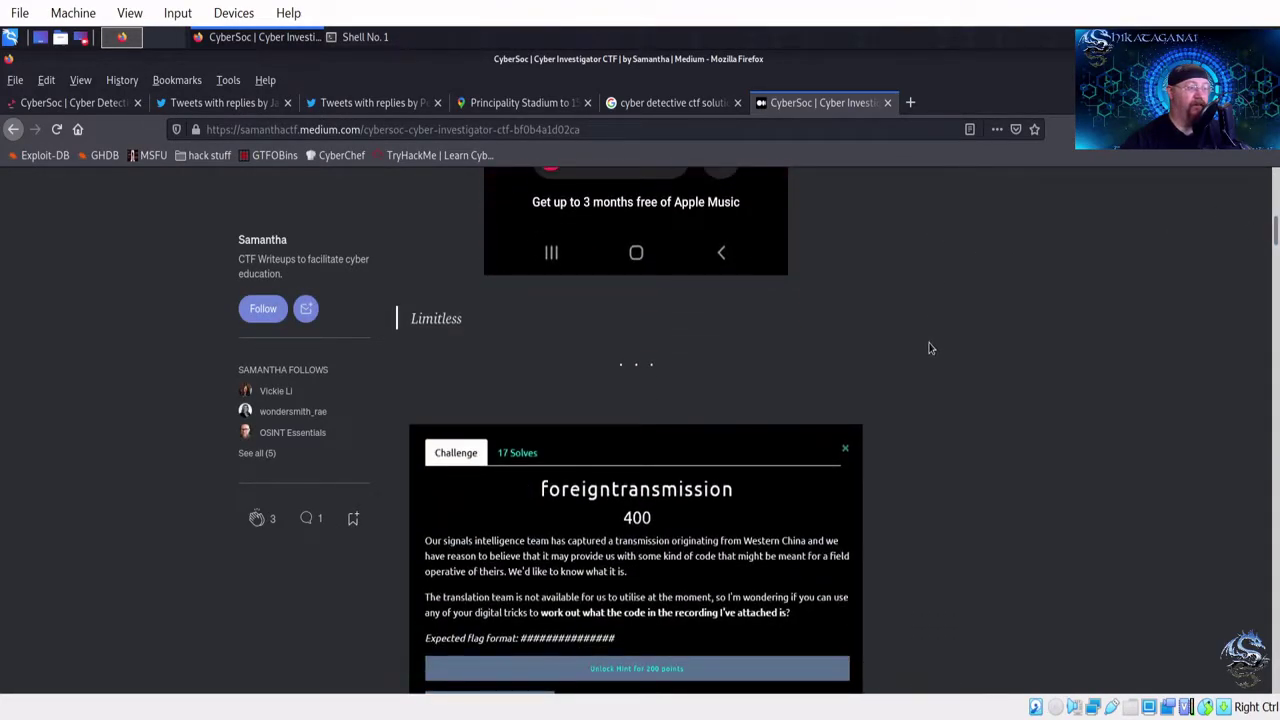
{"action": "scroll", "coordinate": [928, 346], "scroll_direction": "up", "scroll_amount": 12}
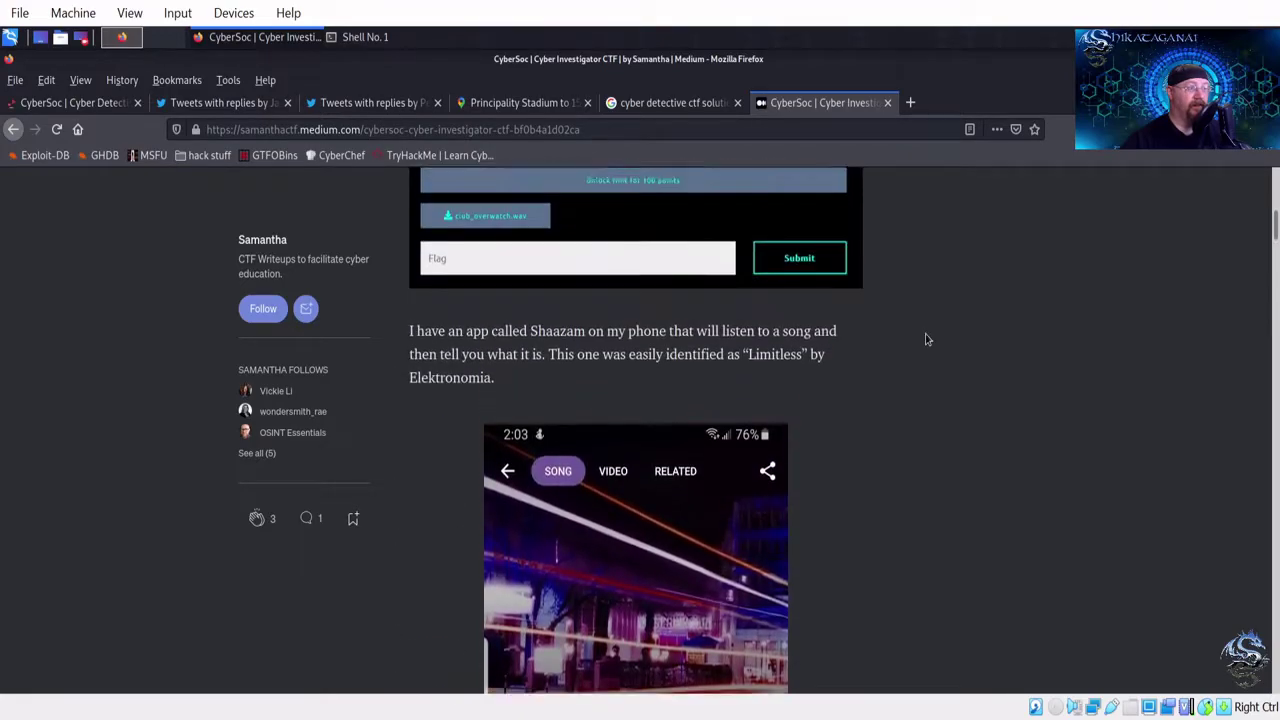
{"action": "scroll", "coordinate": [926, 340], "scroll_direction": "up", "scroll_amount": 10}
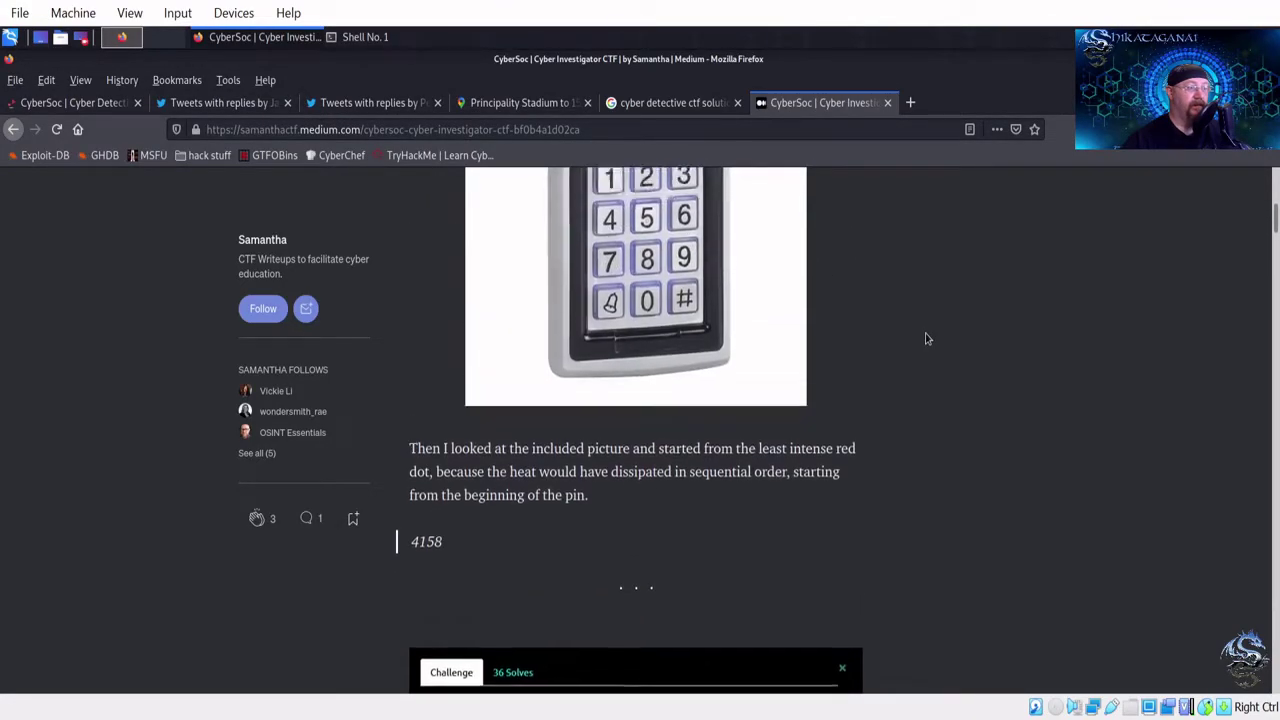
{"action": "scroll", "coordinate": [926, 339], "scroll_direction": "up", "scroll_amount": 12}
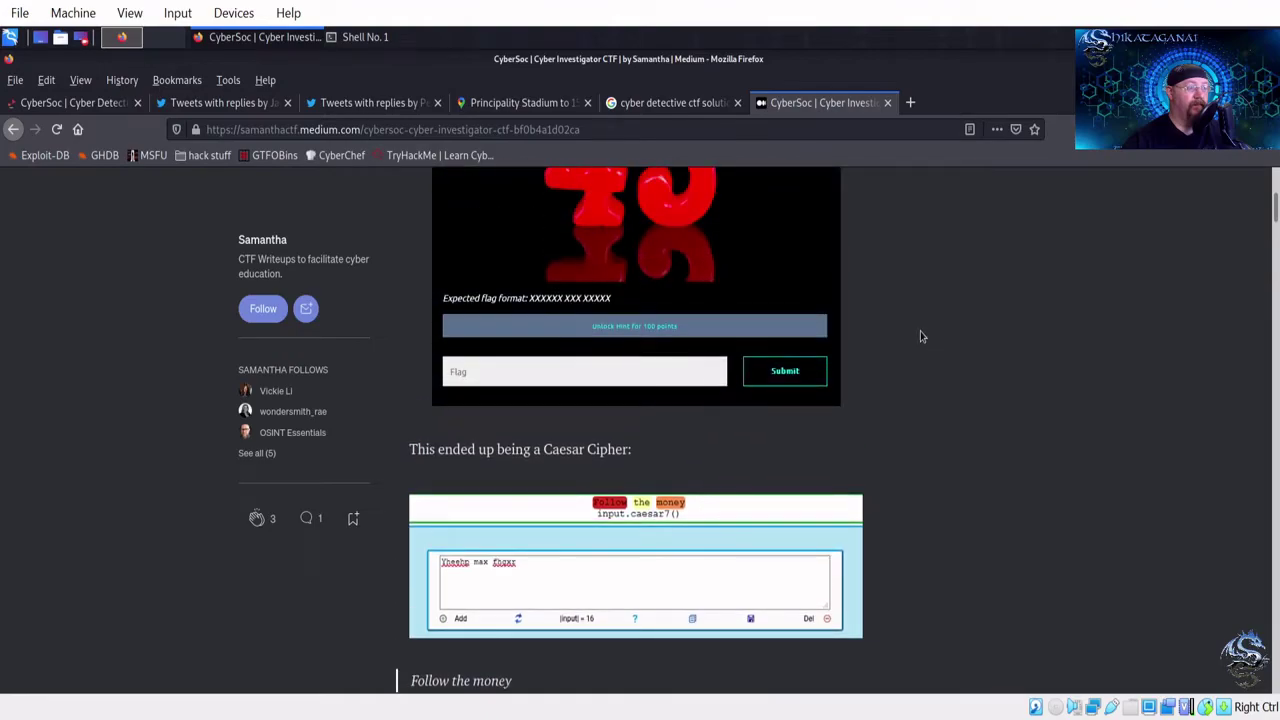
{"action": "scroll", "coordinate": [921, 337], "scroll_direction": "up", "scroll_amount": 12}
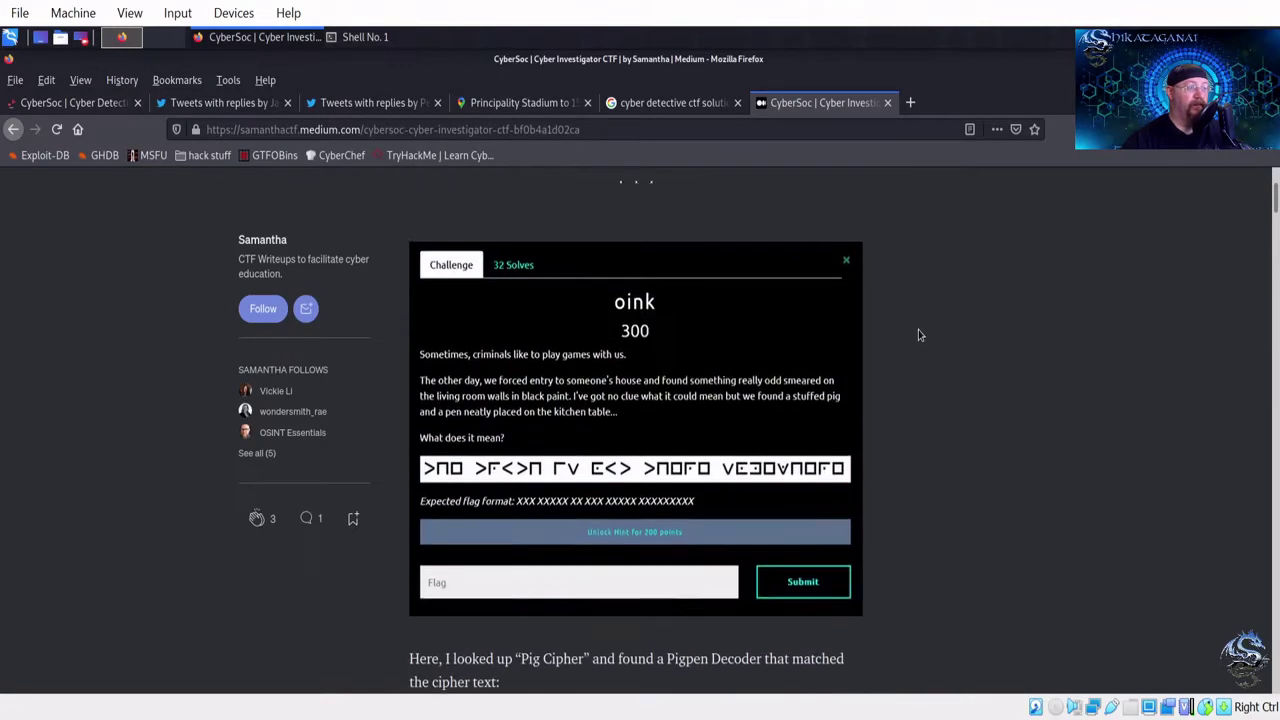
{"action": "scroll", "coordinate": [921, 336], "scroll_direction": "up", "scroll_amount": 10}
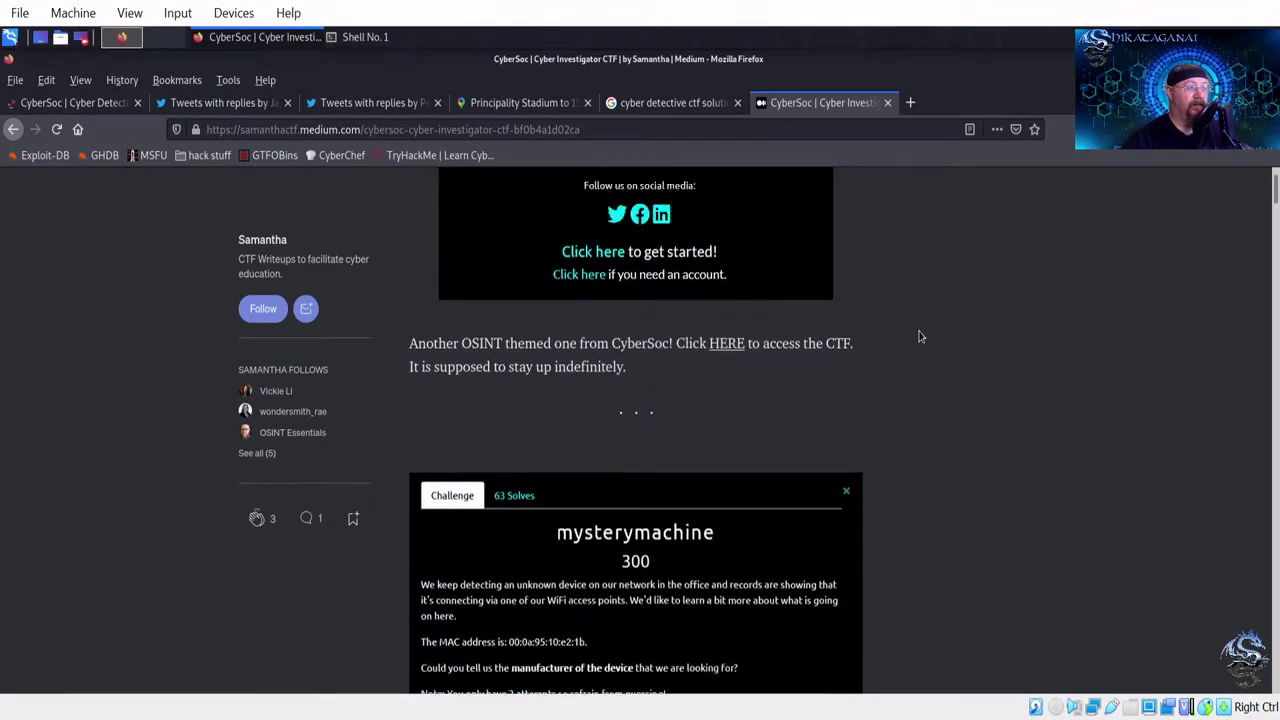
{"action": "scroll", "coordinate": [921, 336], "scroll_direction": "up", "scroll_amount": 4}
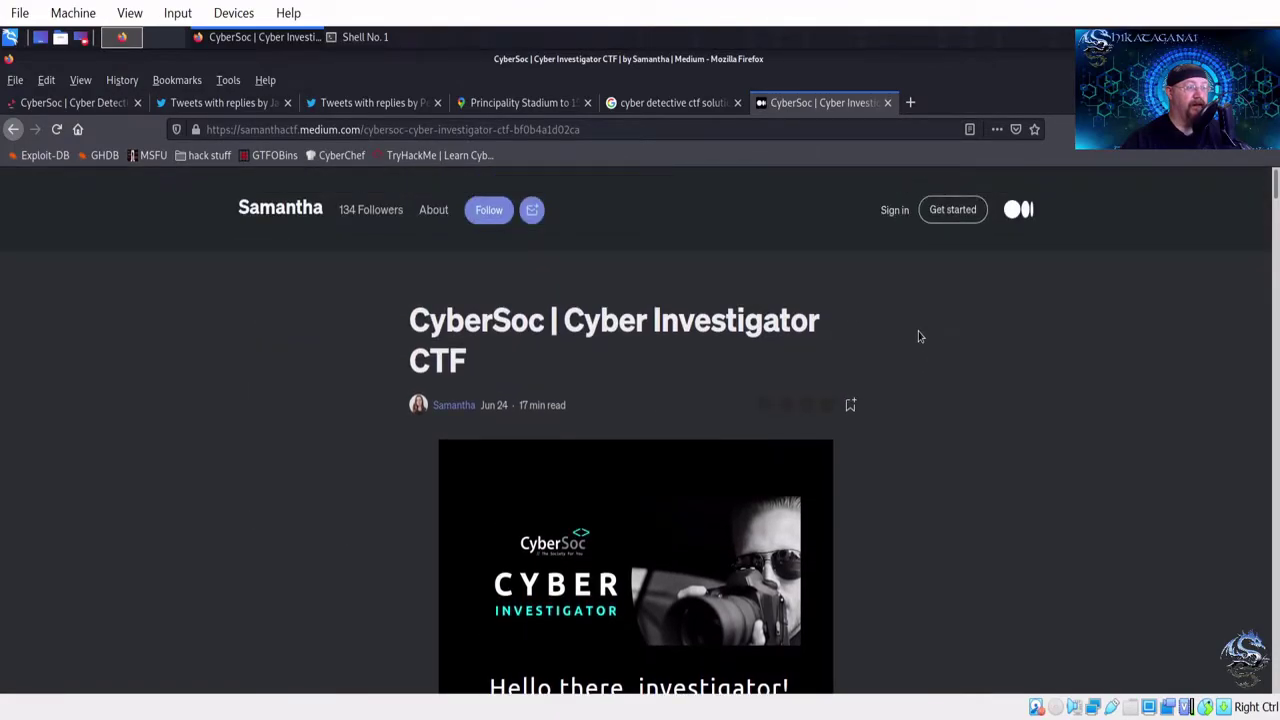
{"action": "scroll", "coordinate": [920, 337], "scroll_direction": "down", "scroll_amount": 5}
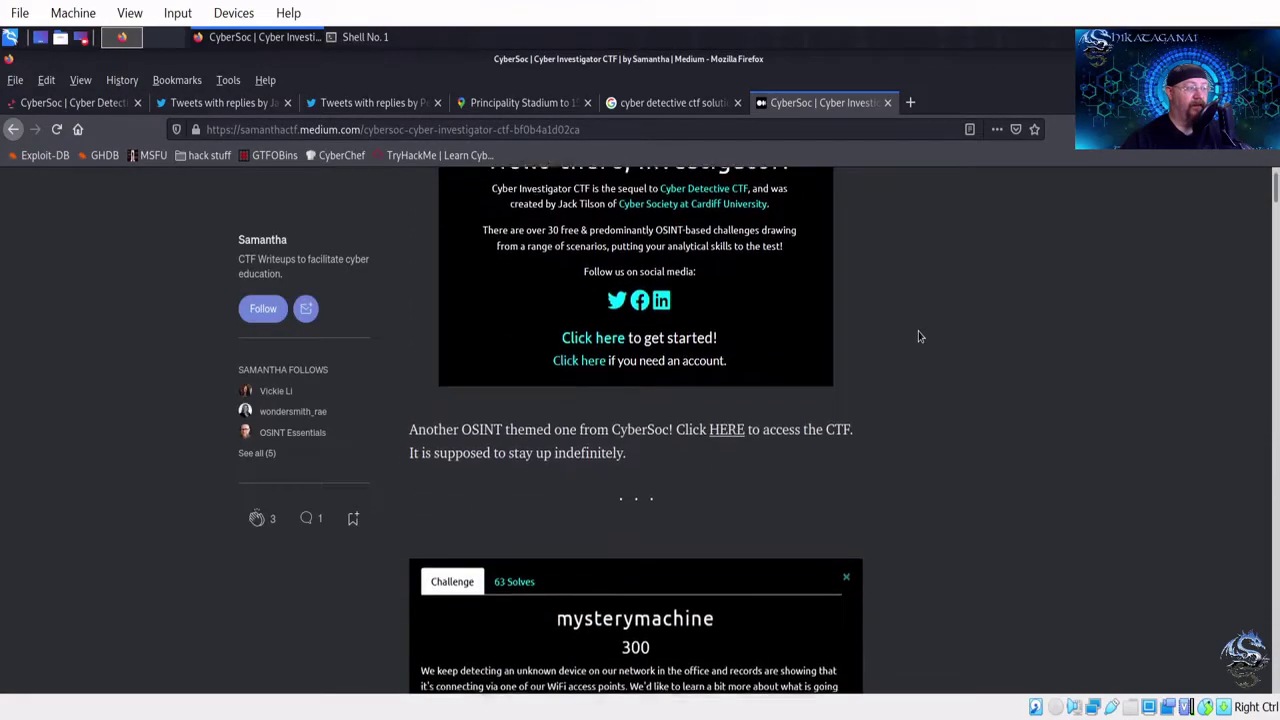
{"action": "scroll", "coordinate": [920, 337], "scroll_direction": "down", "scroll_amount": 4}
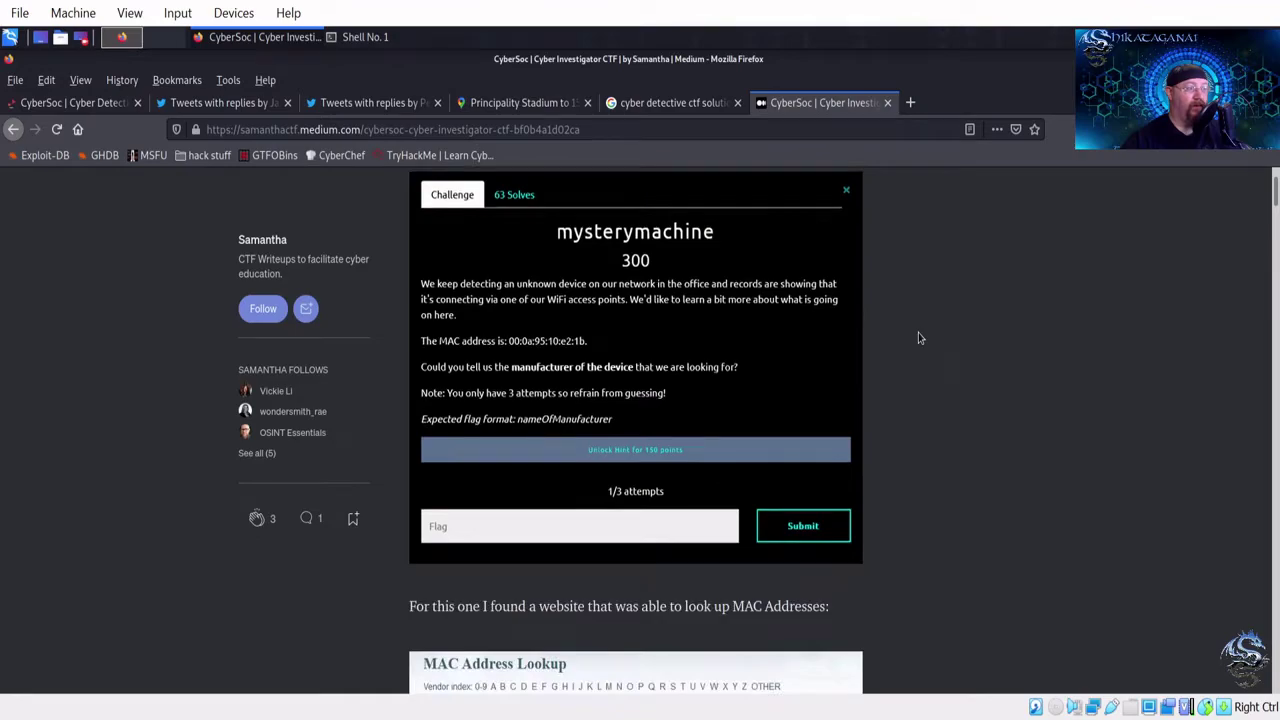
{"action": "scroll", "coordinate": [920, 338], "scroll_direction": "down", "scroll_amount": 1}
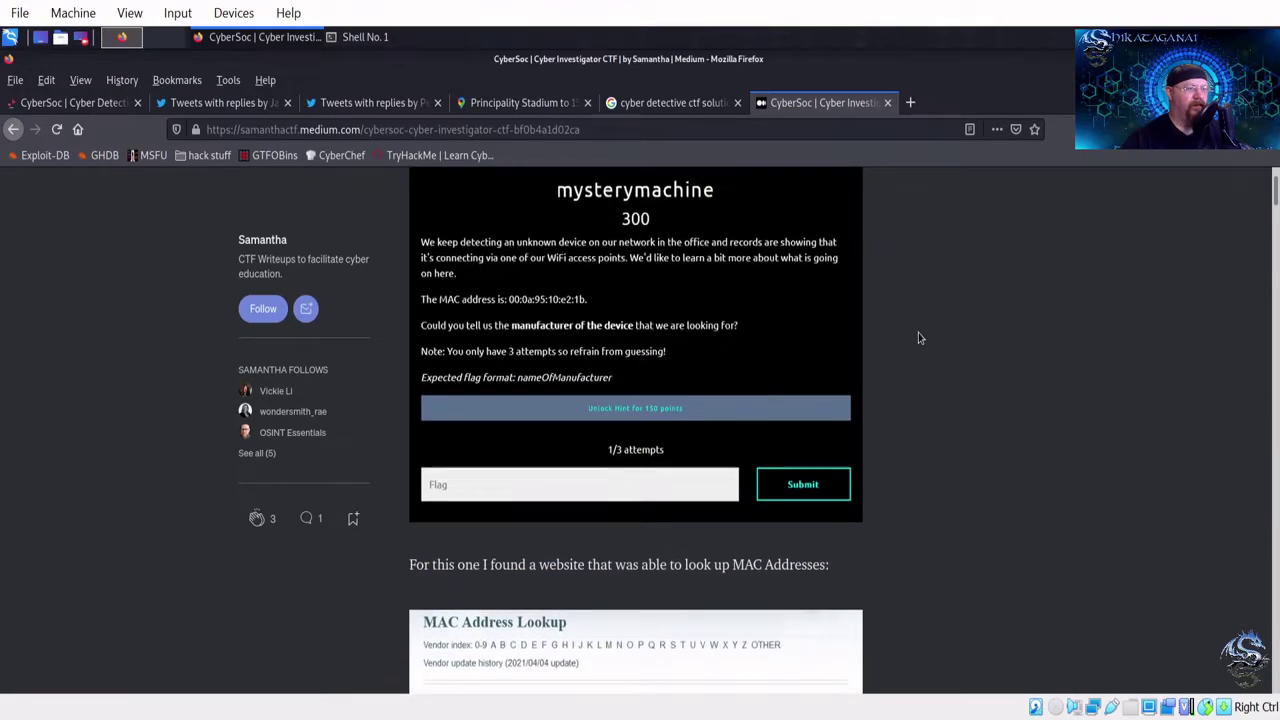
{"action": "scroll", "coordinate": [920, 338], "scroll_direction": "down", "scroll_amount": 3}
{"action": "scroll", "coordinate": [920, 337], "scroll_direction": "down", "scroll_amount": 3}
{"action": "left_click_drag", "start_coordinate": [1275, 200], "coordinate": [1273, 270]}
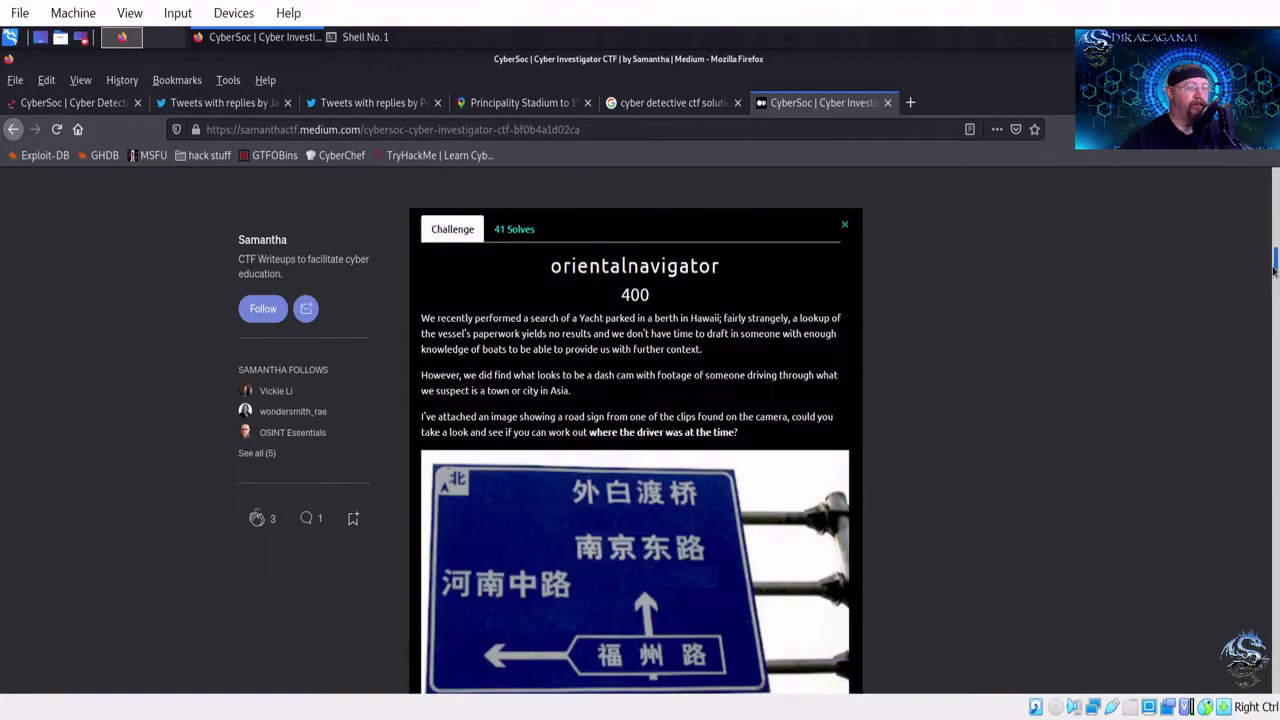
{"action": "scroll", "coordinate": [994, 375], "scroll_direction": "down", "scroll_amount": 15}
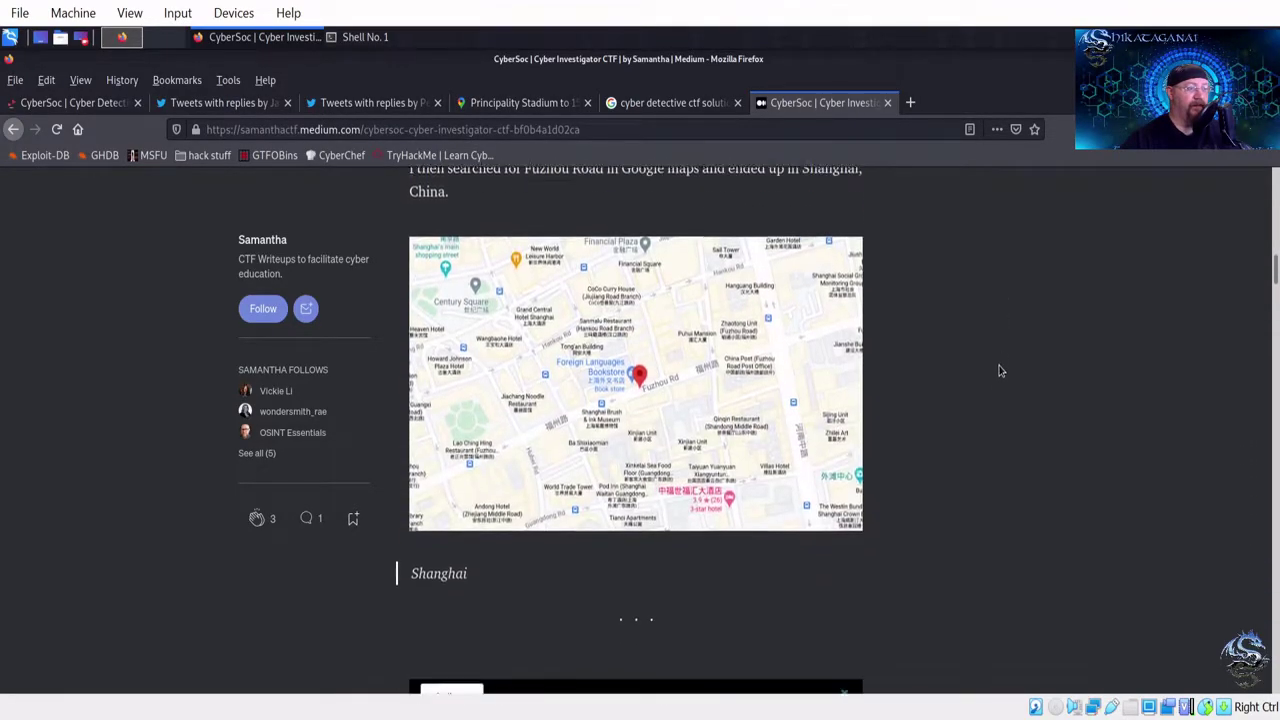
{"action": "scroll", "coordinate": [994, 376], "scroll_direction": "down", "scroll_amount": 10}
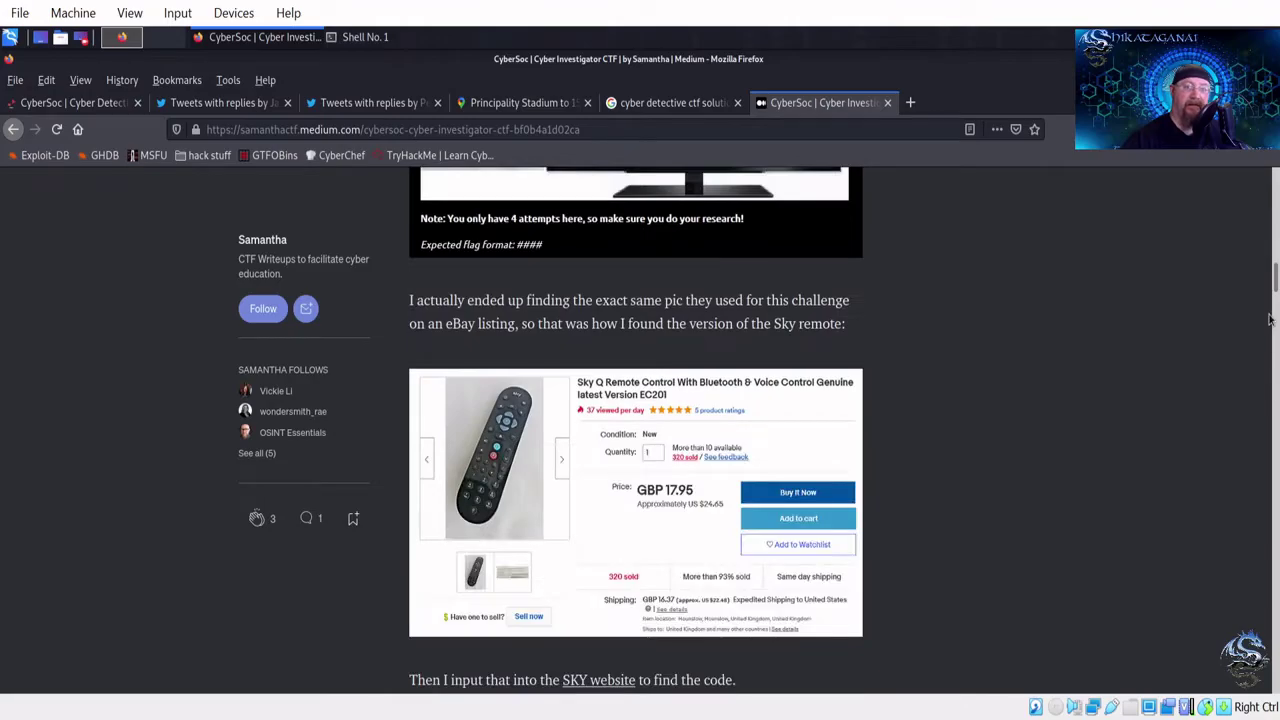
{"action": "left_click_drag", "start_coordinate": [1275, 272], "coordinate": [1266, 457]}
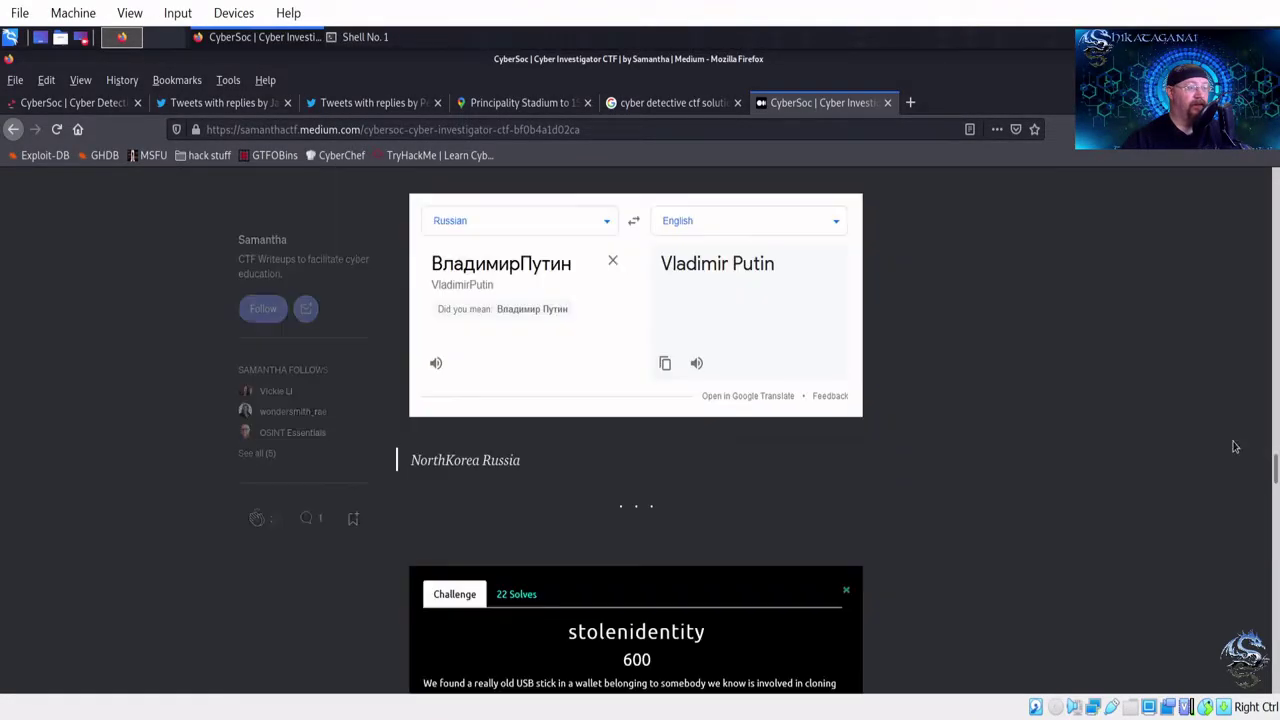
Close the Medium write-up tab and return to the Google results' search box
{"action": "left_click", "coordinate": [887, 103]}
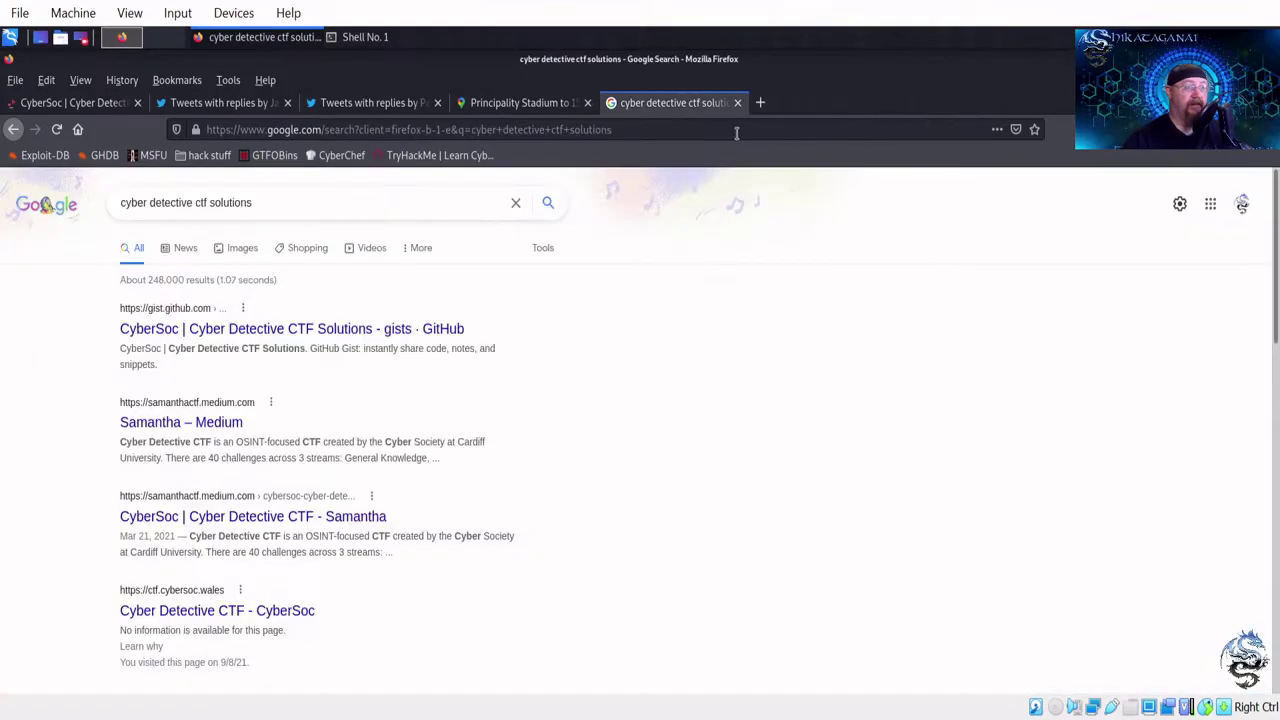
{"action": "left_click", "coordinate": [395, 103]}
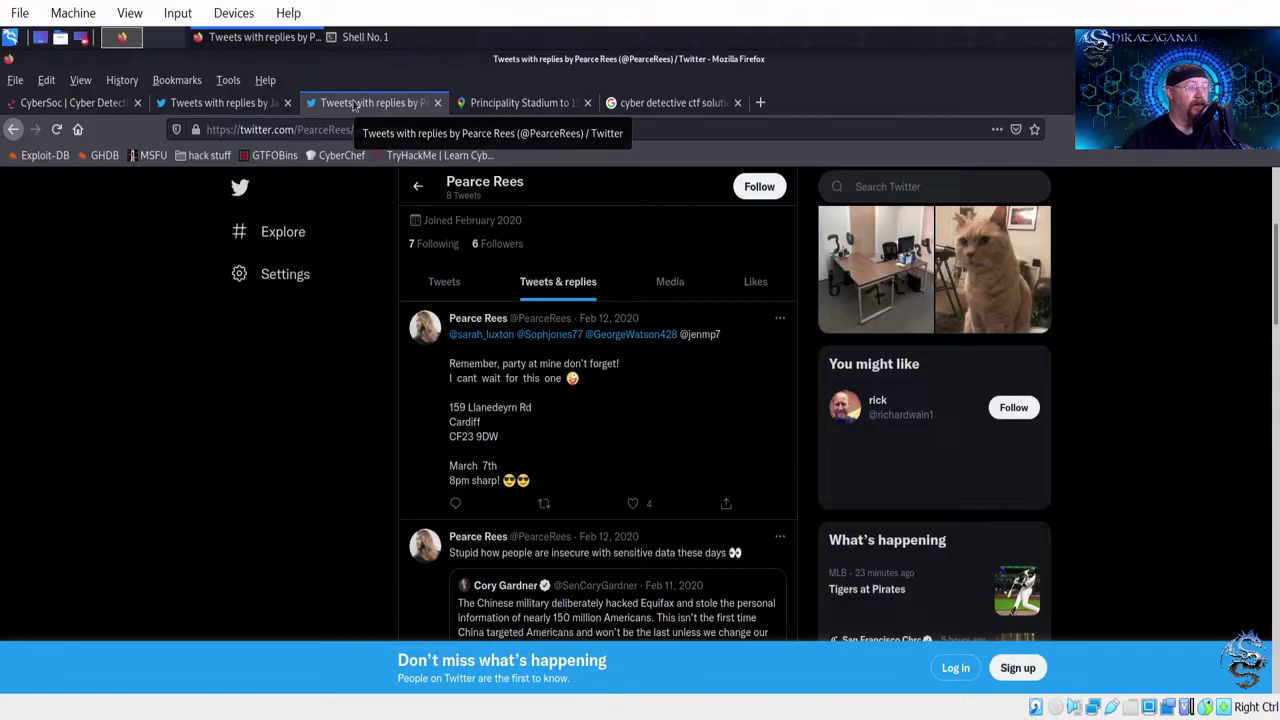
{"action": "left_click", "coordinate": [42, 106]}
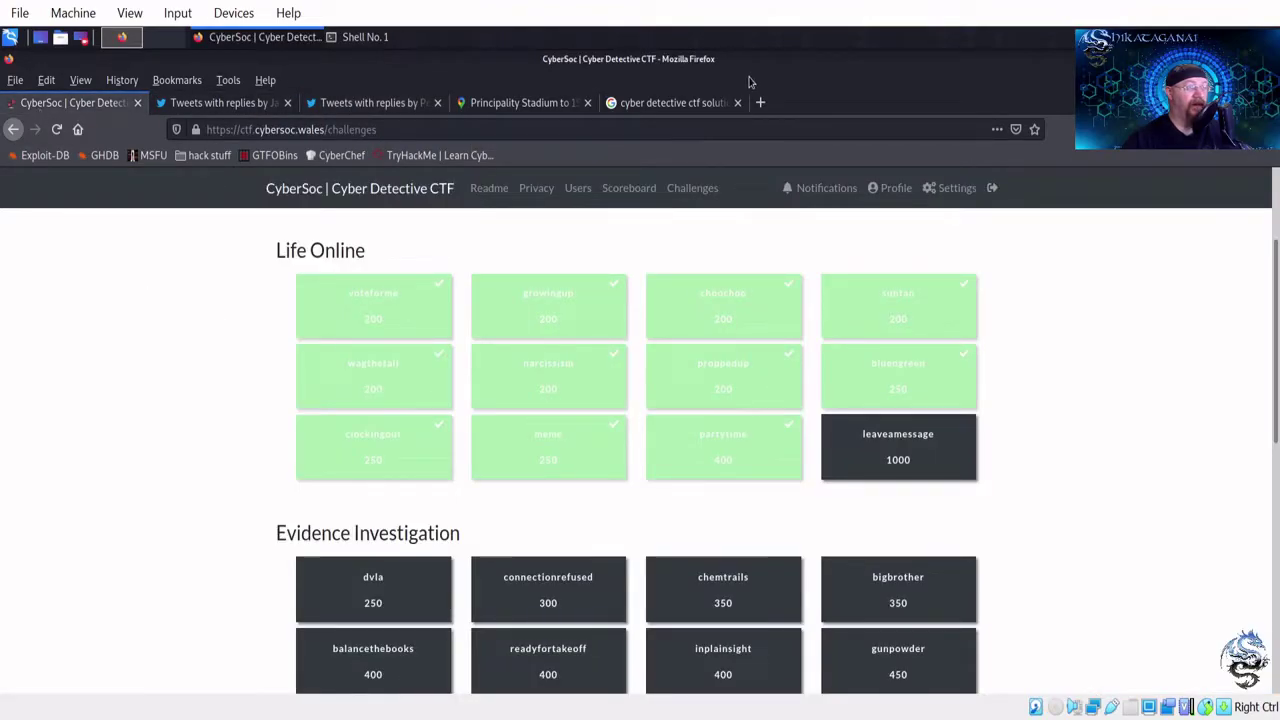
{"action": "left_click", "coordinate": [700, 102]}
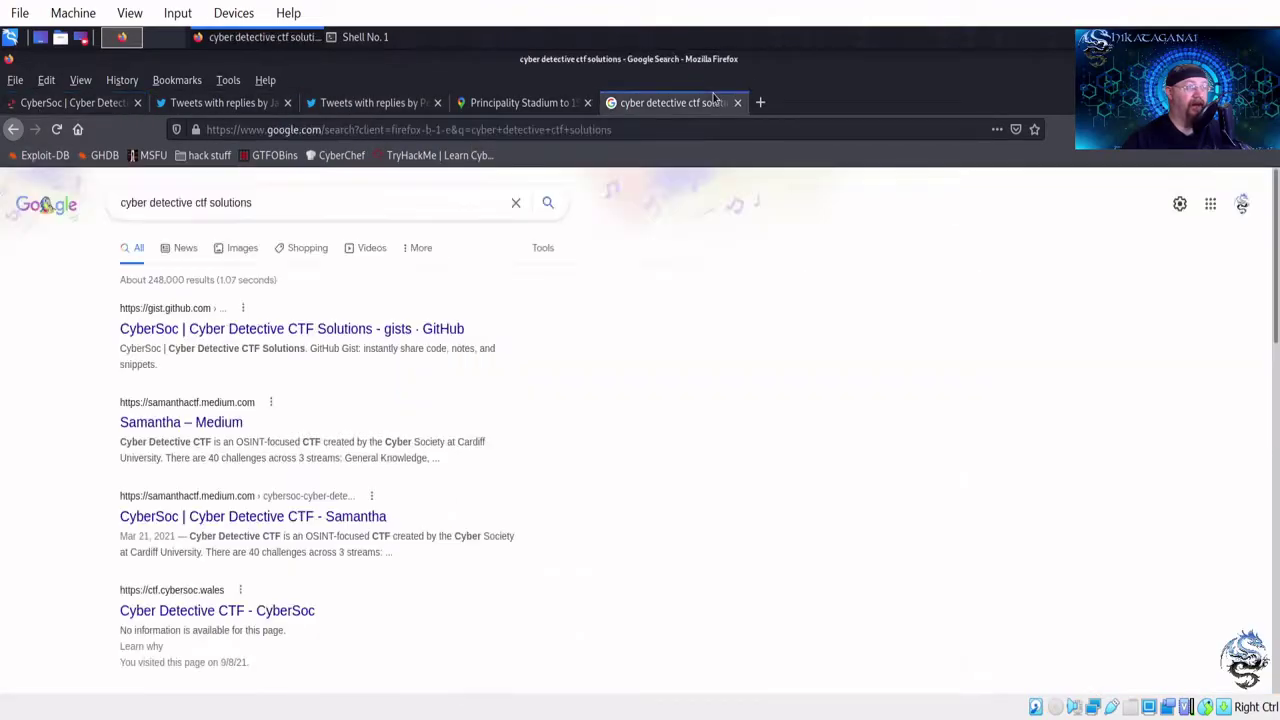
{"action": "left_click", "coordinate": [211, 202]}
Refine the search to 'cyber detective ctf life online solutions' and bring up link options for the top write-up
{"action": "type", "text": "life "}
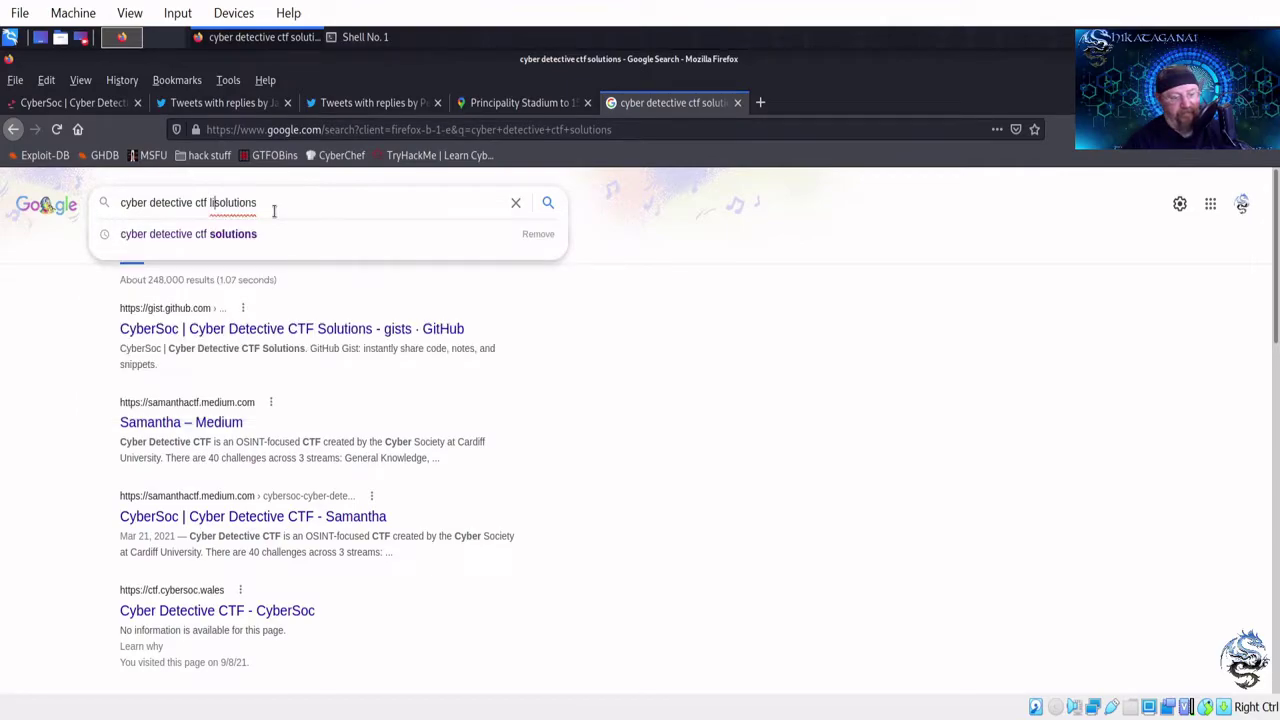
{"action": "type", "text": "online"}
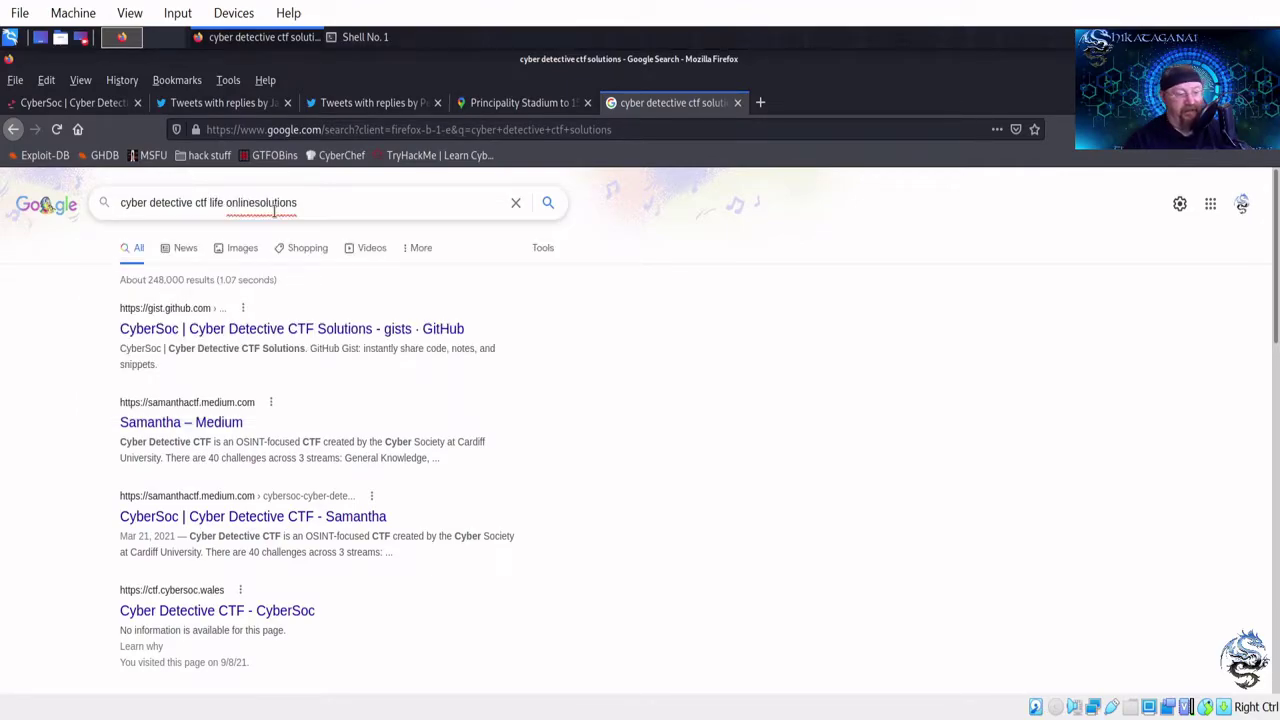
{"action": "key", "text": "Return"}
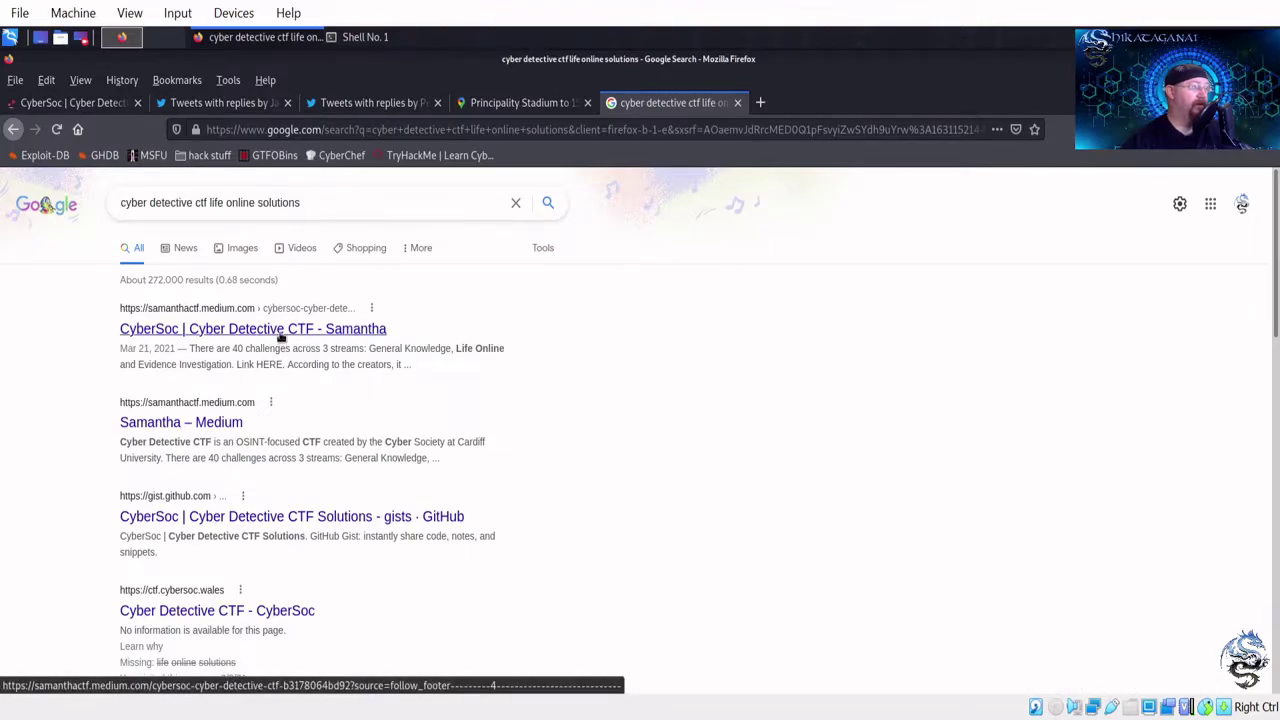
{"action": "right_click", "coordinate": [282, 338]}
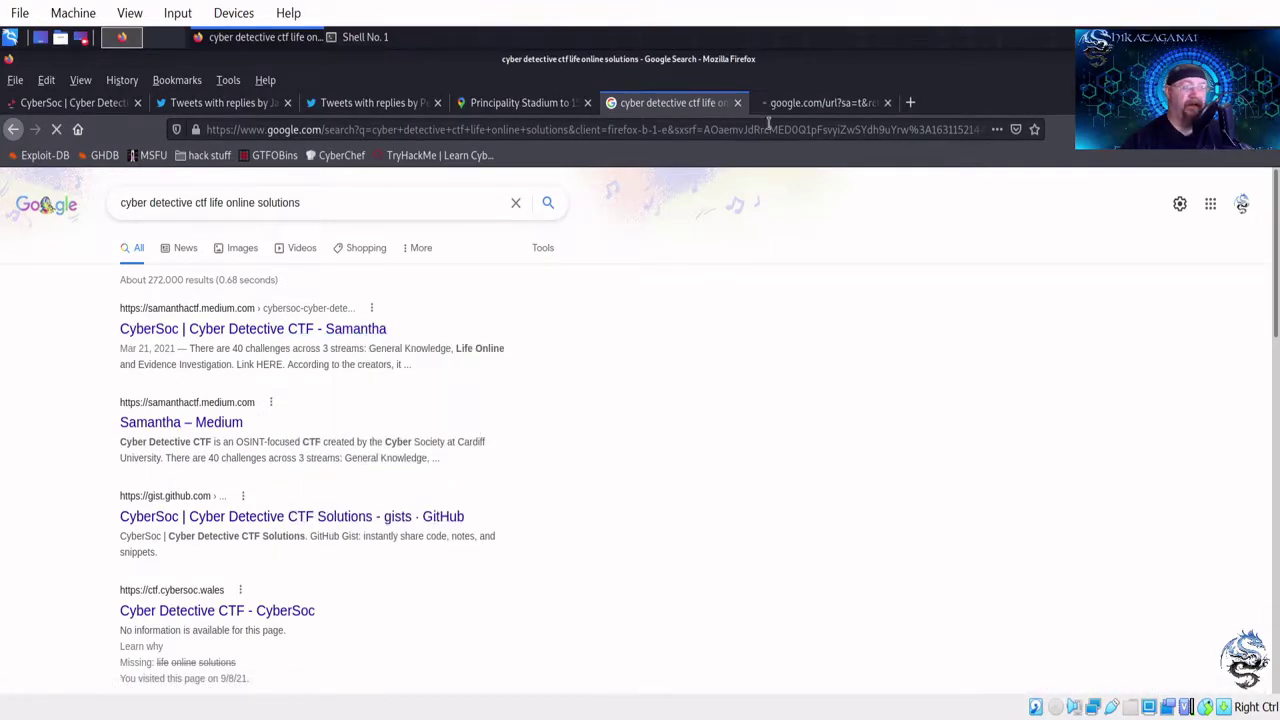
Switch to the newly opened Samantha write-up and scroll down through its challenge solutions
{"action": "left_click", "coordinate": [805, 102]}
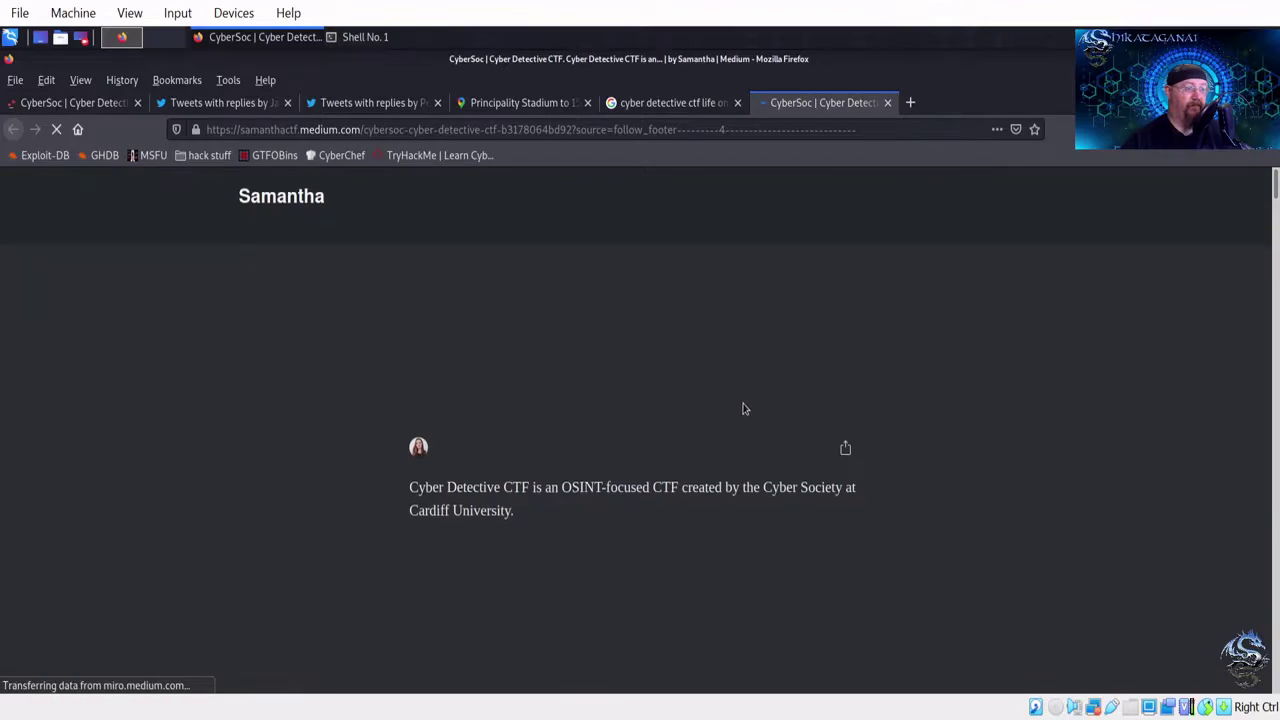
{"action": "scroll", "coordinate": [745, 405], "scroll_direction": "down", "scroll_amount": 2}
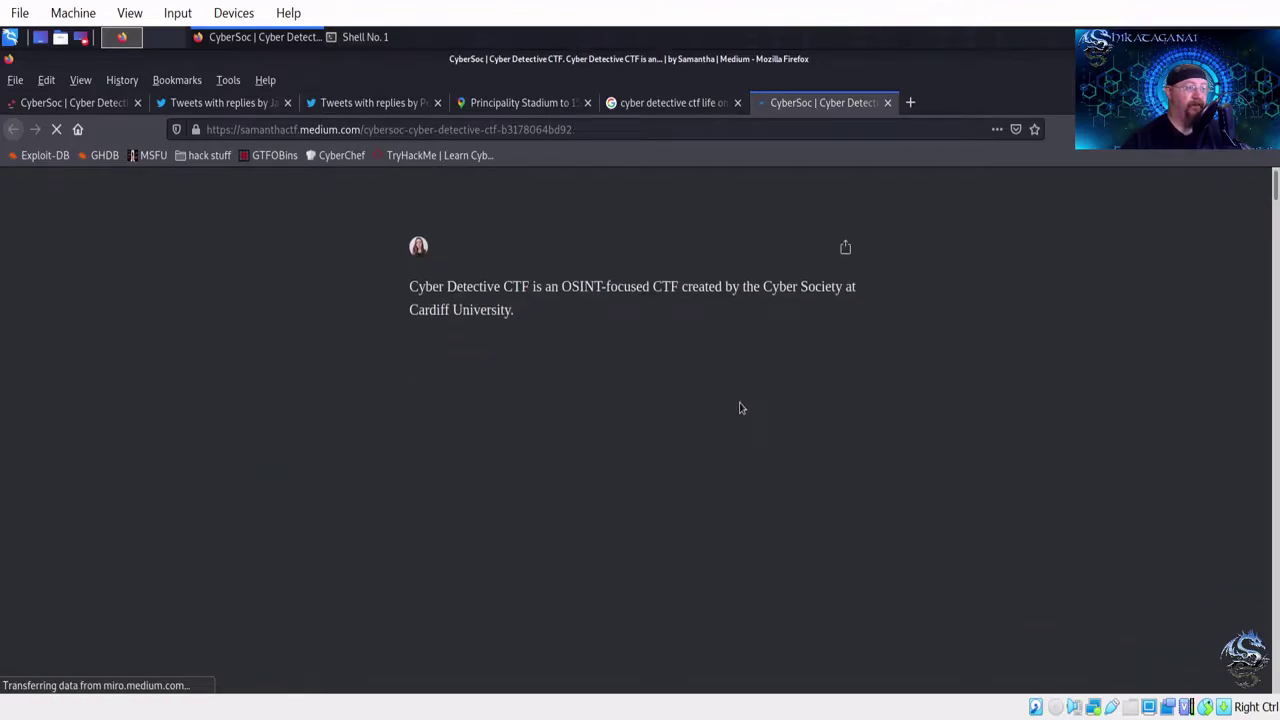
{"action": "scroll", "coordinate": [769, 297], "scroll_direction": "down", "scroll_amount": 4}
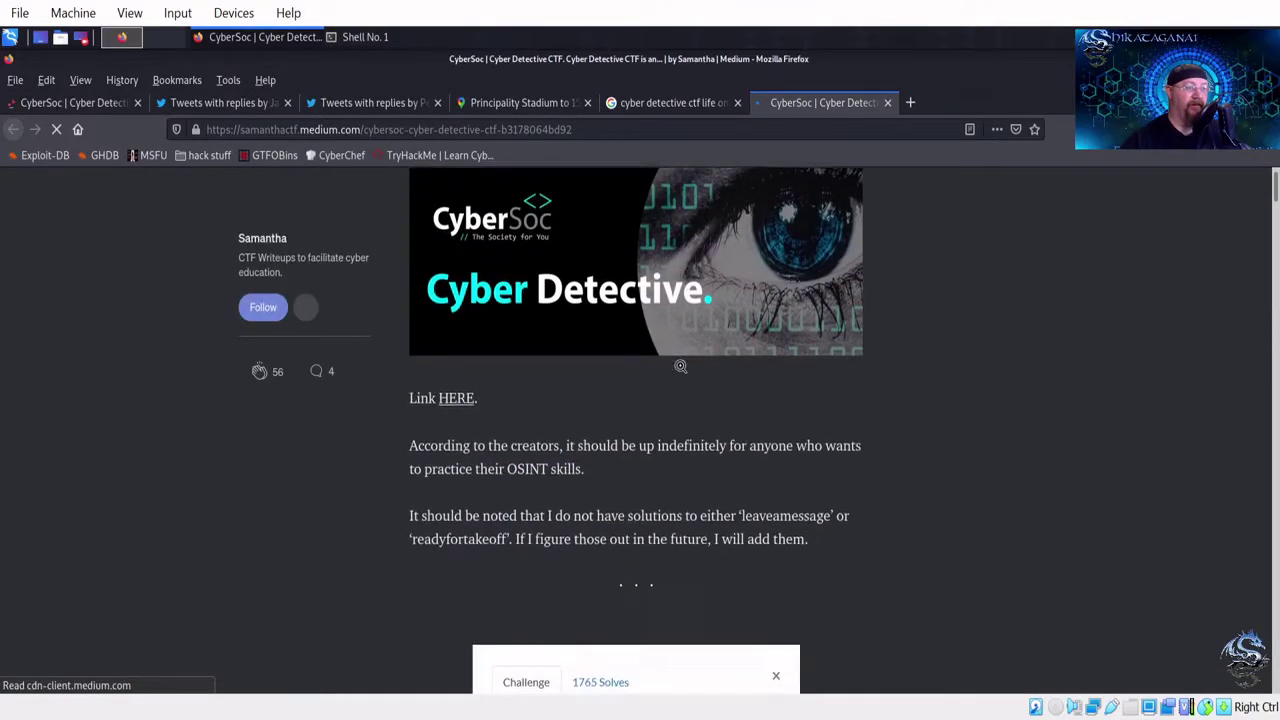
{"action": "scroll", "coordinate": [614, 337], "scroll_direction": "down", "scroll_amount": 10}
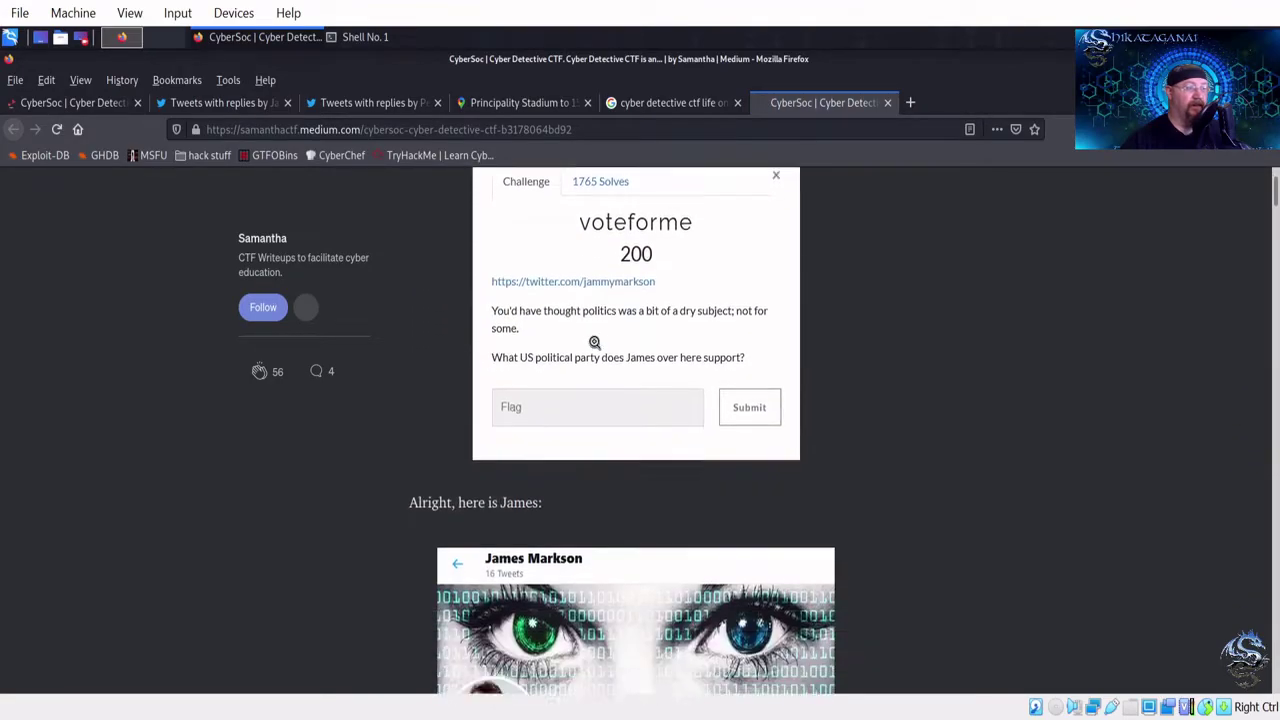
{"action": "scroll", "coordinate": [590, 346], "scroll_direction": "down", "scroll_amount": 8}
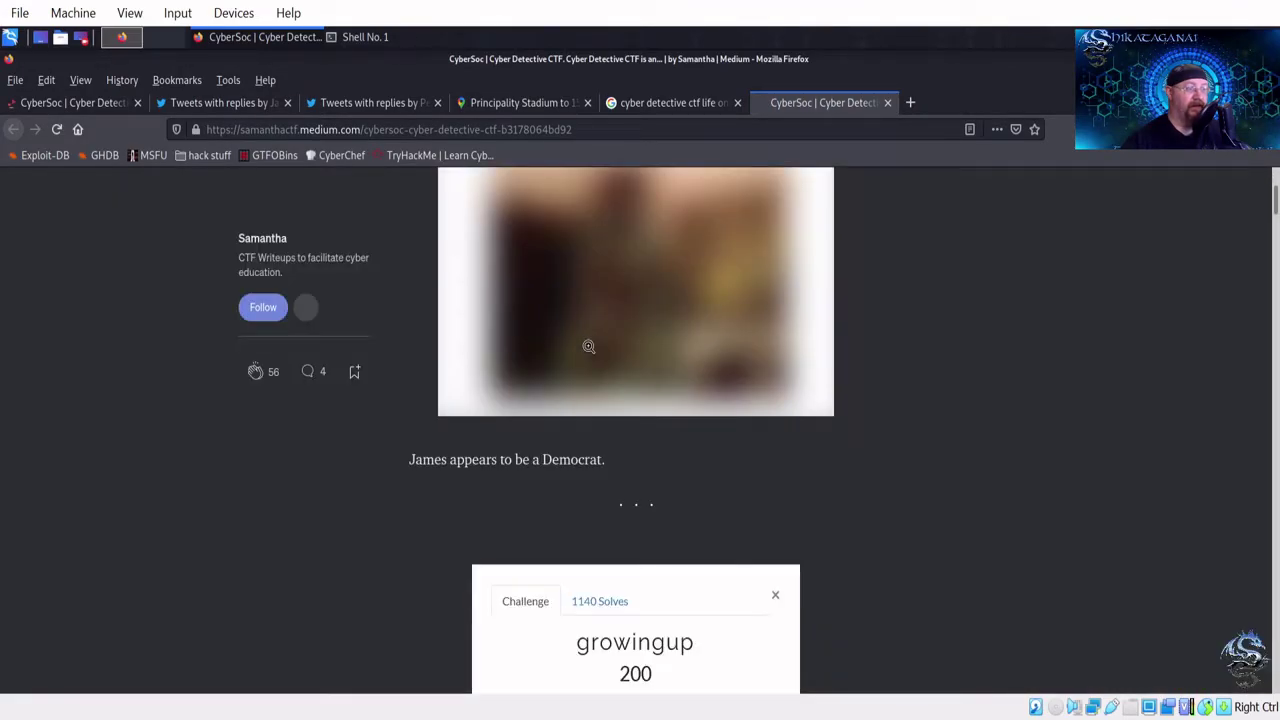
{"action": "scroll", "coordinate": [587, 347], "scroll_direction": "down", "scroll_amount": 10}
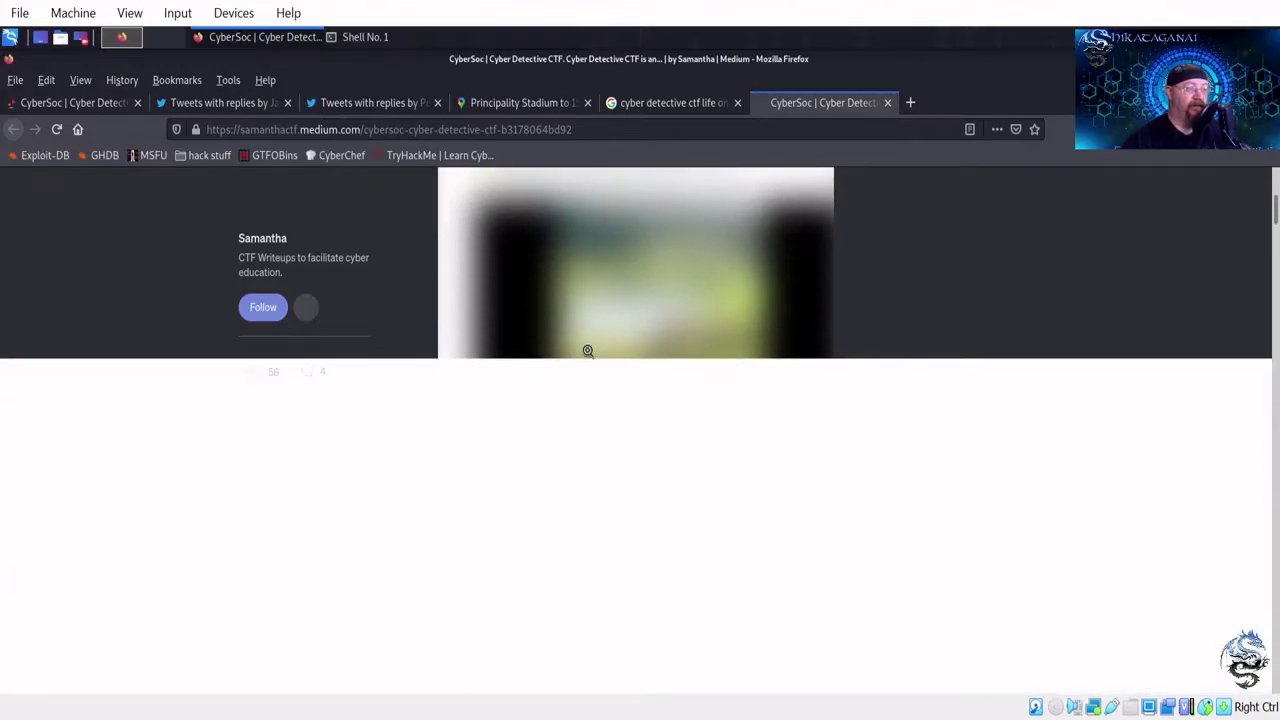
{"action": "scroll", "coordinate": [588, 367], "scroll_direction": "down", "scroll_amount": 9}
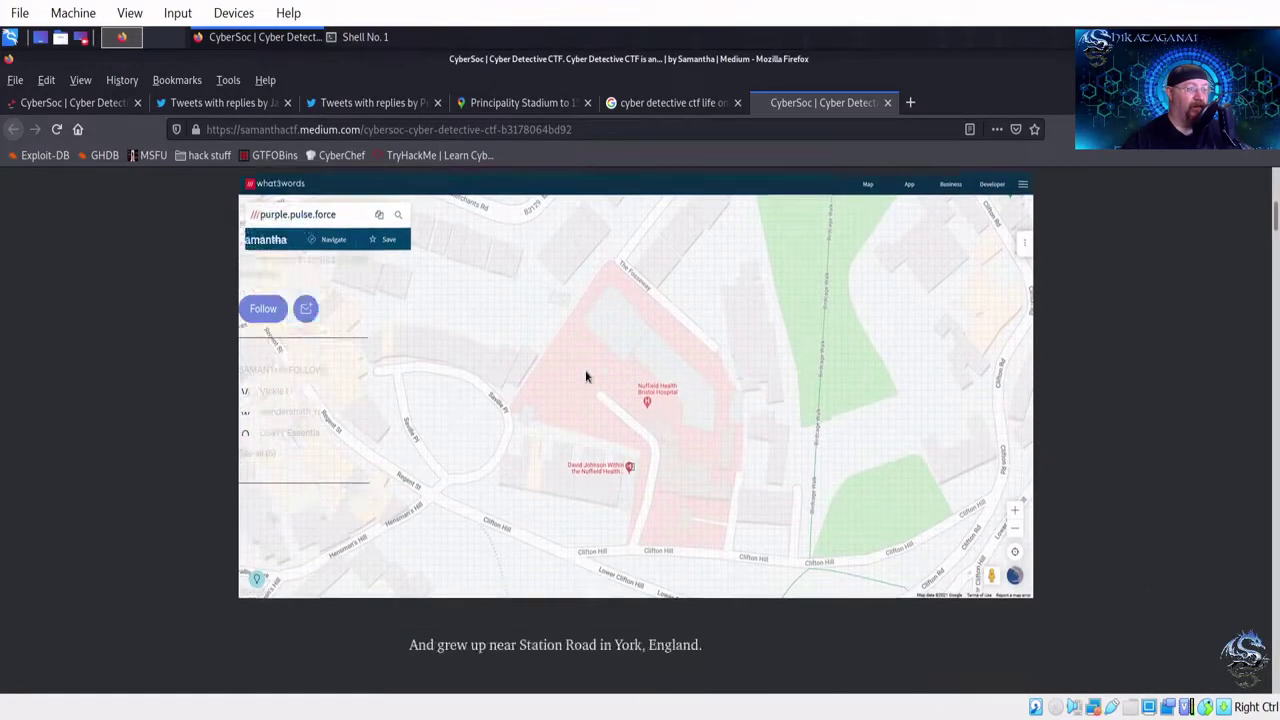
{"action": "scroll", "coordinate": [588, 367], "scroll_direction": "down", "scroll_amount": 10}
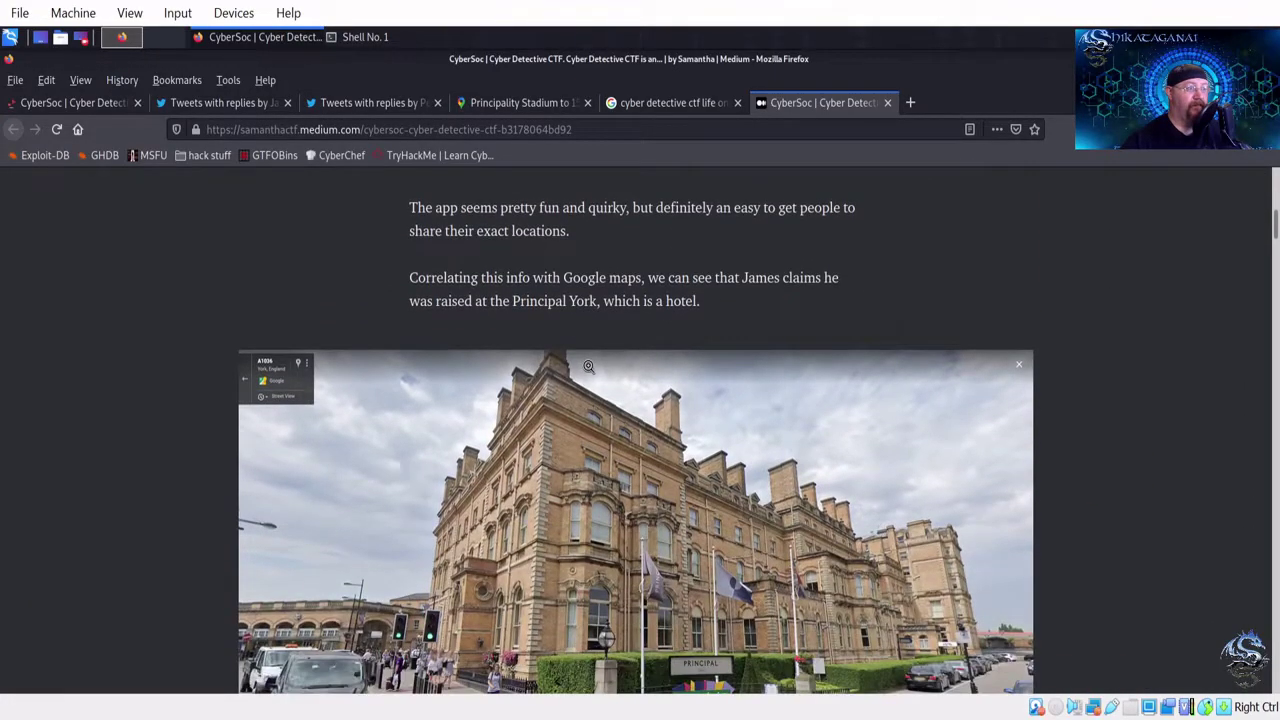
{"action": "scroll", "coordinate": [588, 371], "scroll_direction": "down", "scroll_amount": 10}
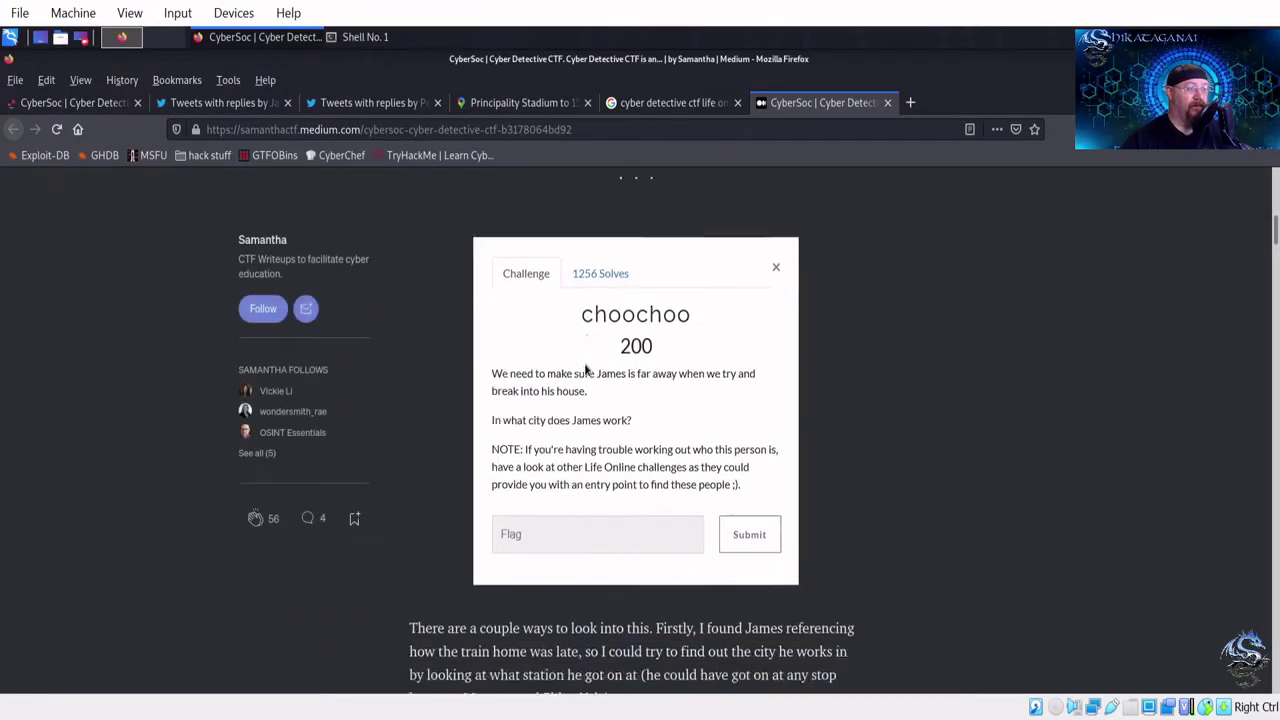
{"action": "scroll", "coordinate": [580, 370], "scroll_direction": "down", "scroll_amount": 10}
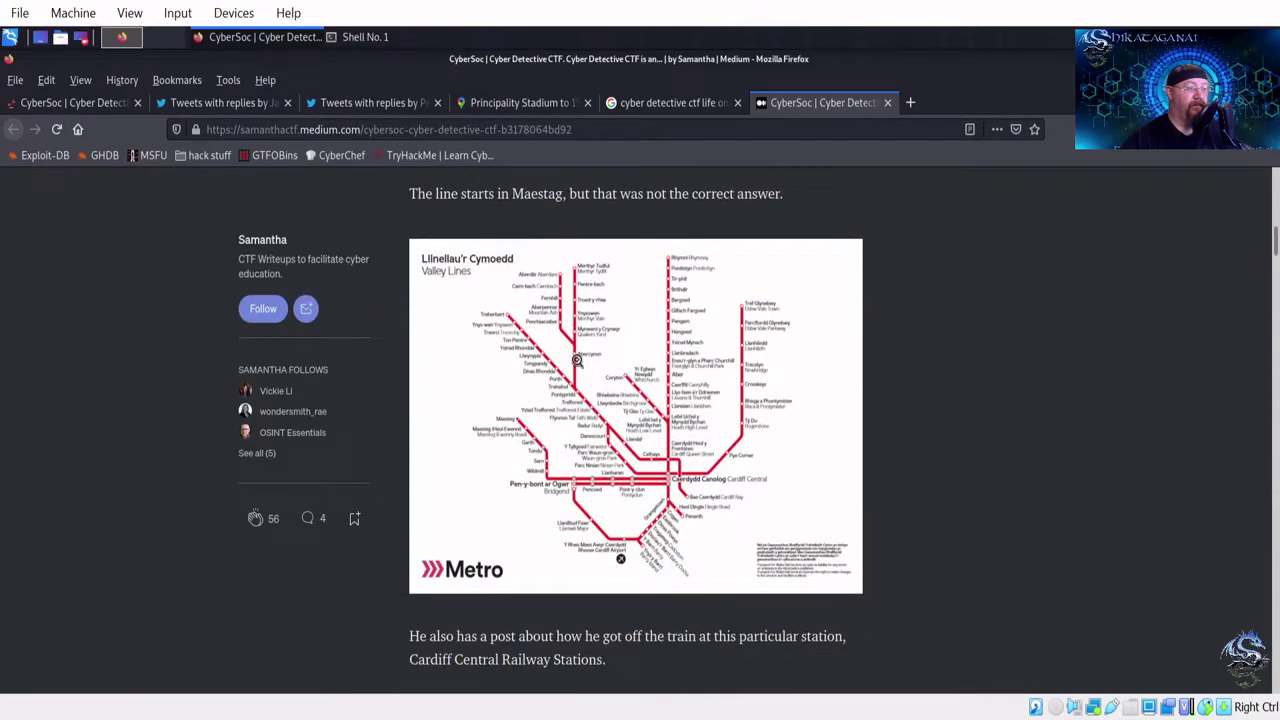
{"action": "scroll", "coordinate": [575, 366], "scroll_direction": "down", "scroll_amount": 10}
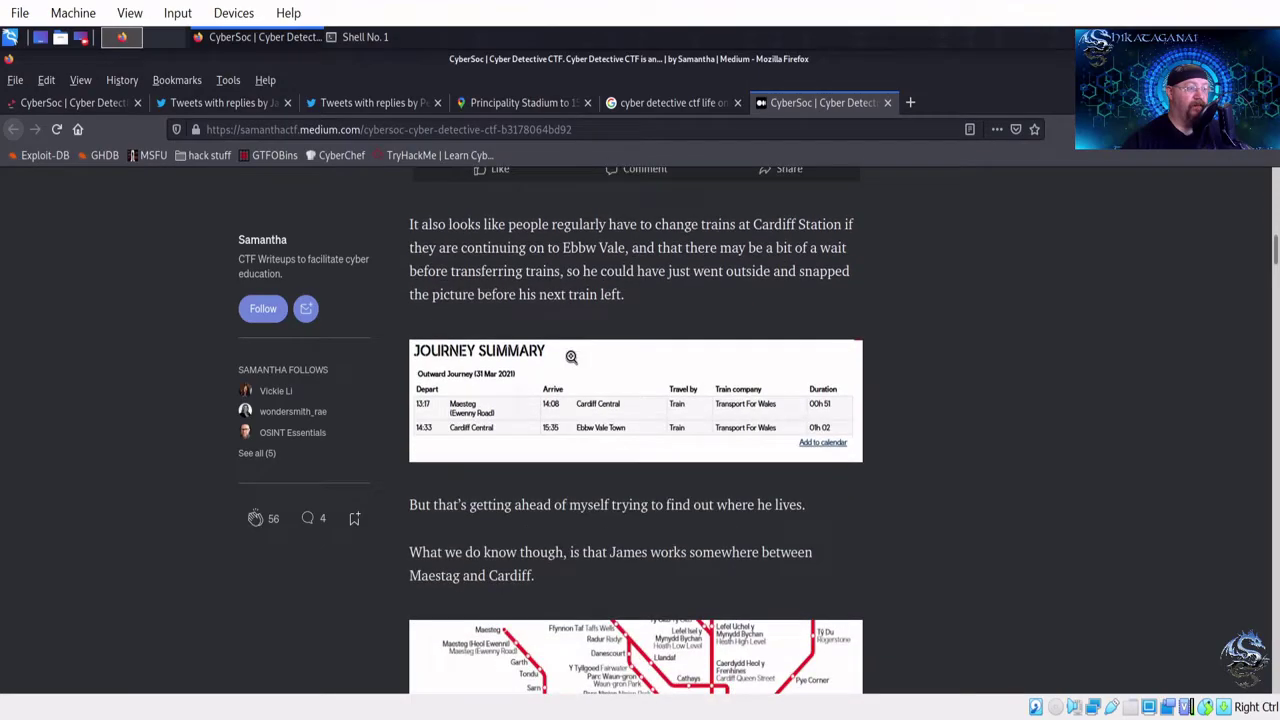
{"action": "scroll", "coordinate": [568, 360], "scroll_direction": "down", "scroll_amount": 10}
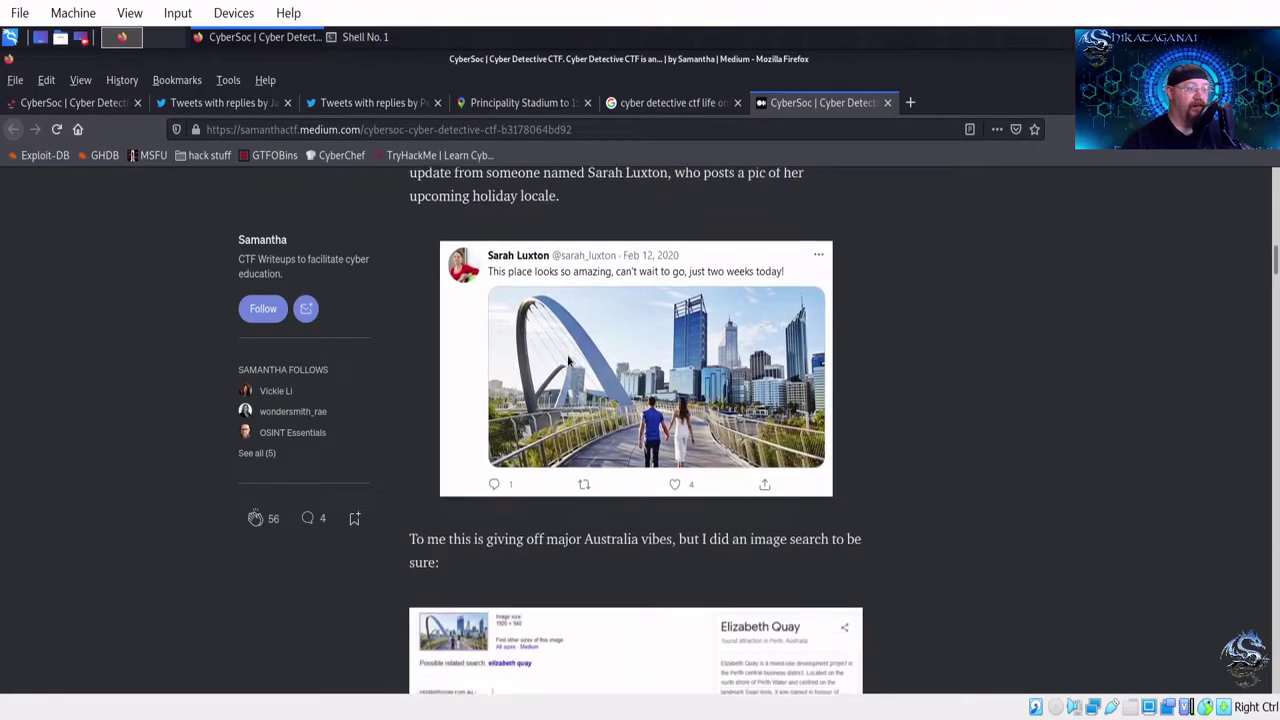
{"action": "scroll", "coordinate": [563, 362], "scroll_direction": "down", "scroll_amount": 10}
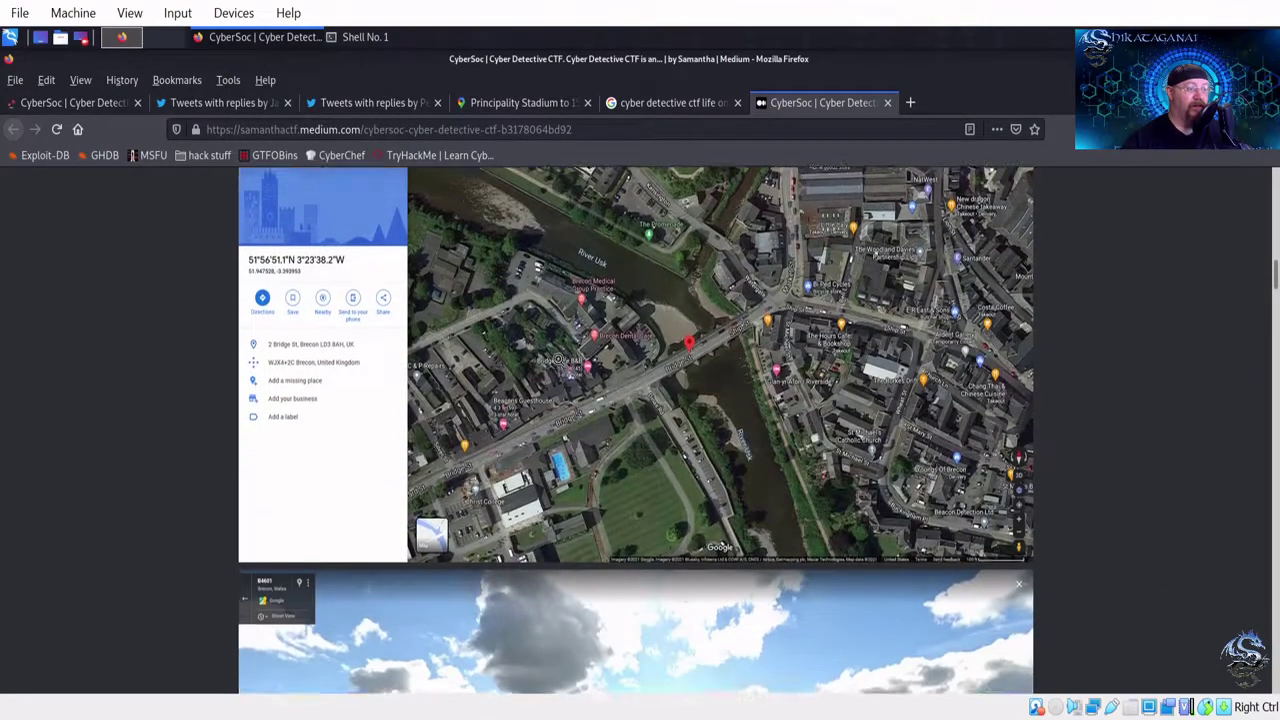
{"action": "scroll", "coordinate": [552, 367], "scroll_direction": "down", "scroll_amount": 10}
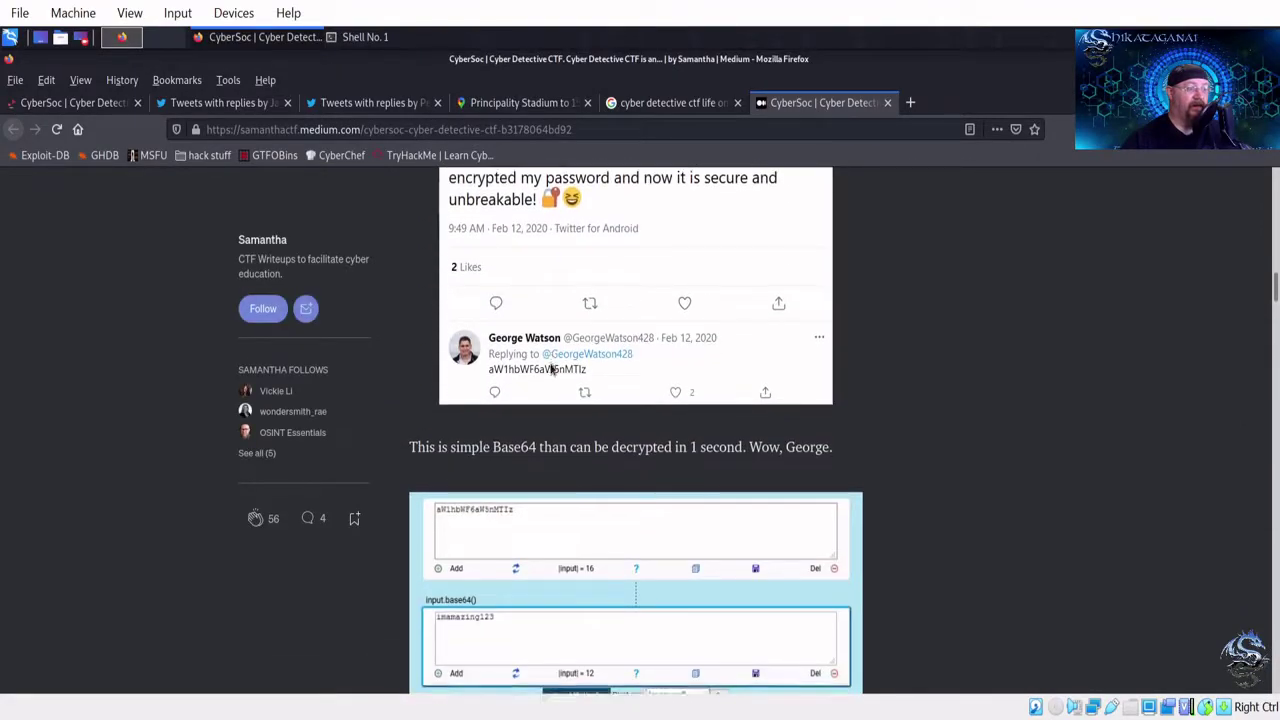
{"action": "scroll", "coordinate": [548, 366], "scroll_direction": "down", "scroll_amount": 10}
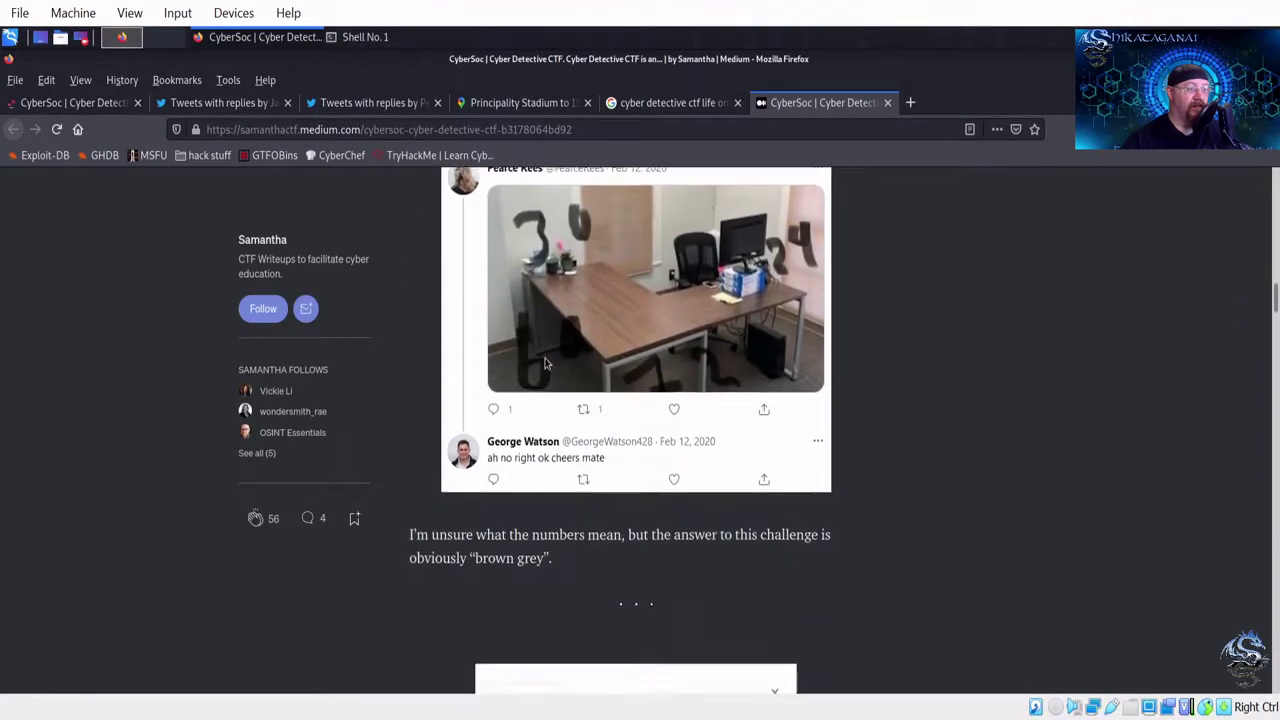
{"action": "scroll", "coordinate": [543, 362], "scroll_direction": "down", "scroll_amount": 10}
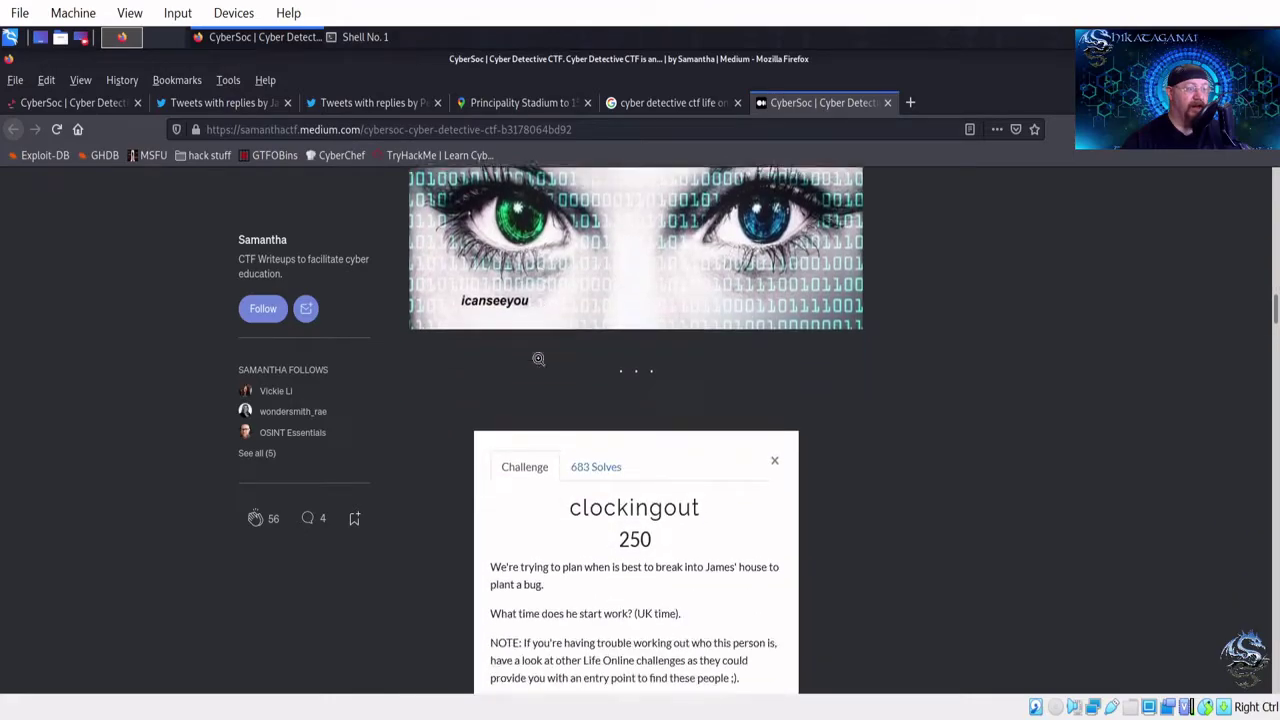
{"action": "scroll", "coordinate": [537, 372], "scroll_direction": "down", "scroll_amount": 1}
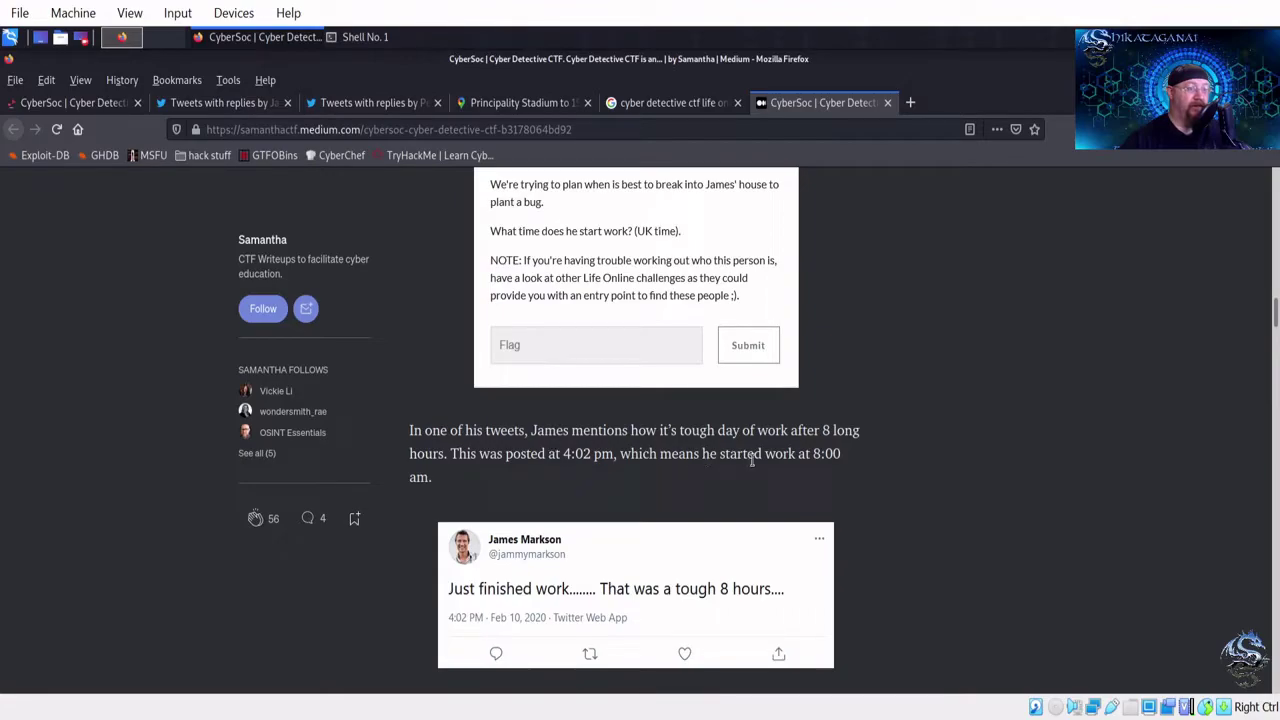
{"action": "scroll", "coordinate": [703, 455], "scroll_direction": "down", "scroll_amount": 4}
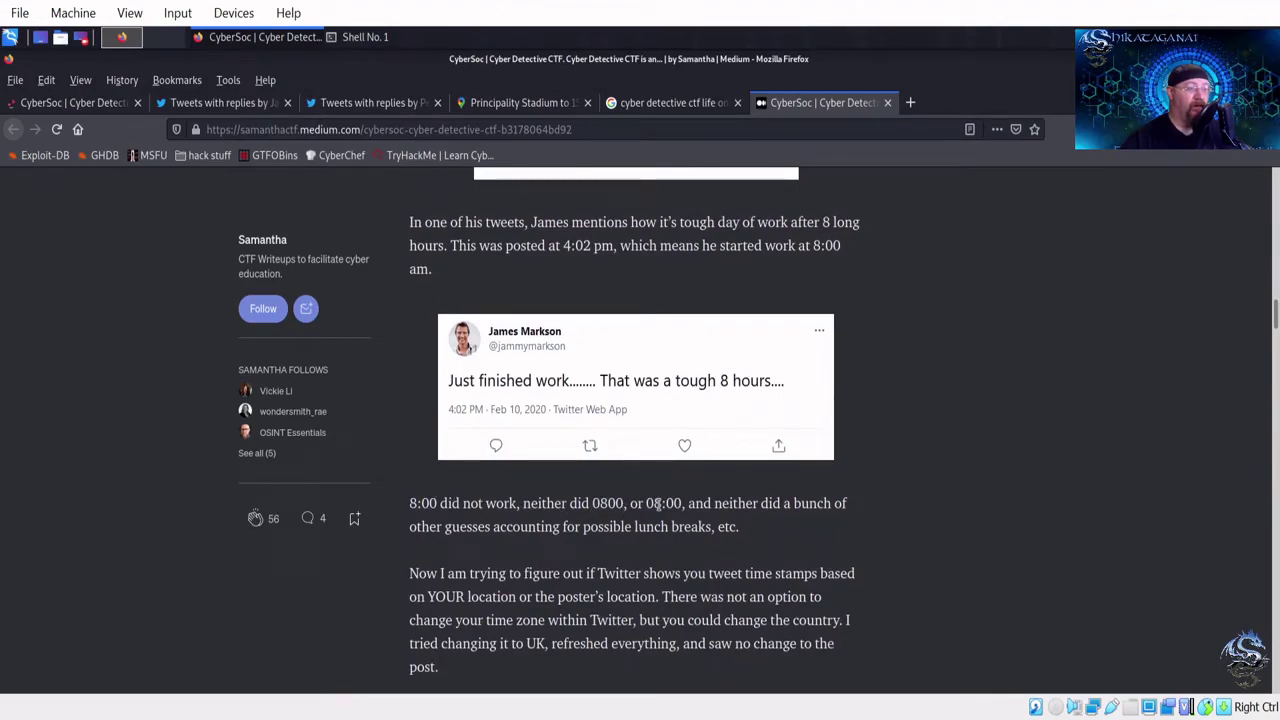
{"action": "scroll", "coordinate": [662, 503], "scroll_direction": "down", "scroll_amount": 1}
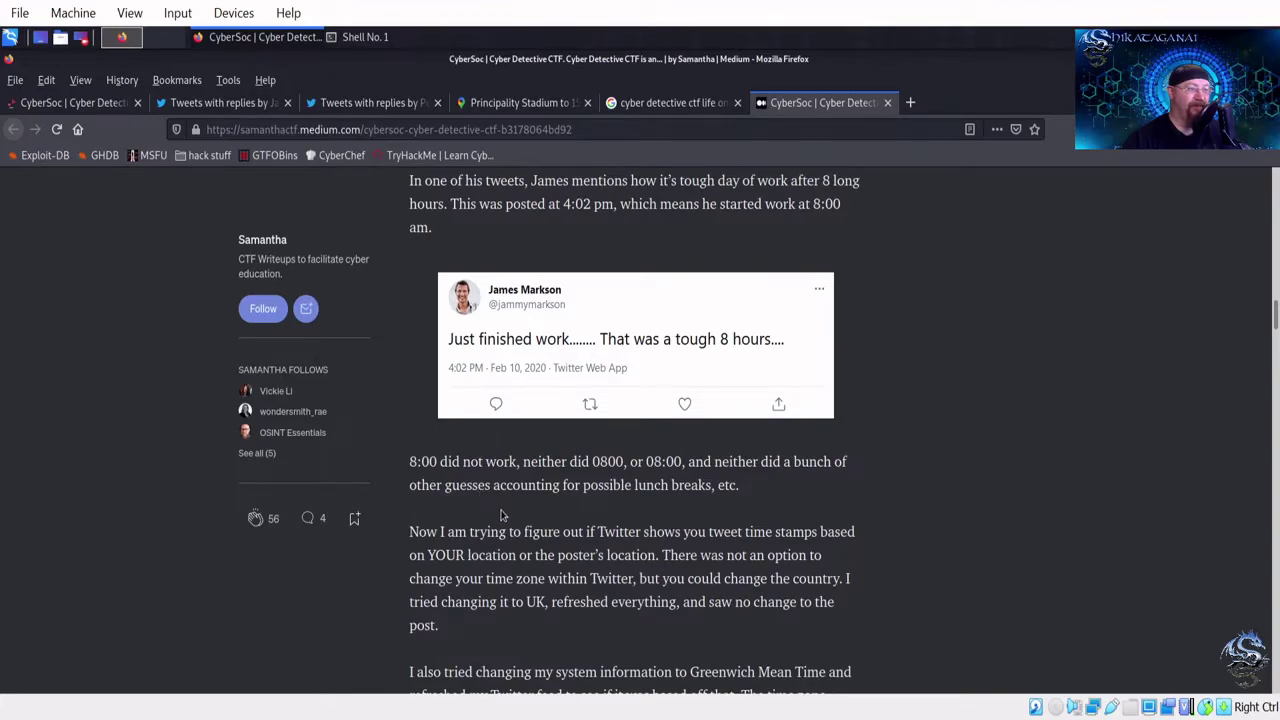
{"action": "scroll", "coordinate": [500, 513], "scroll_direction": "down", "scroll_amount": 2}
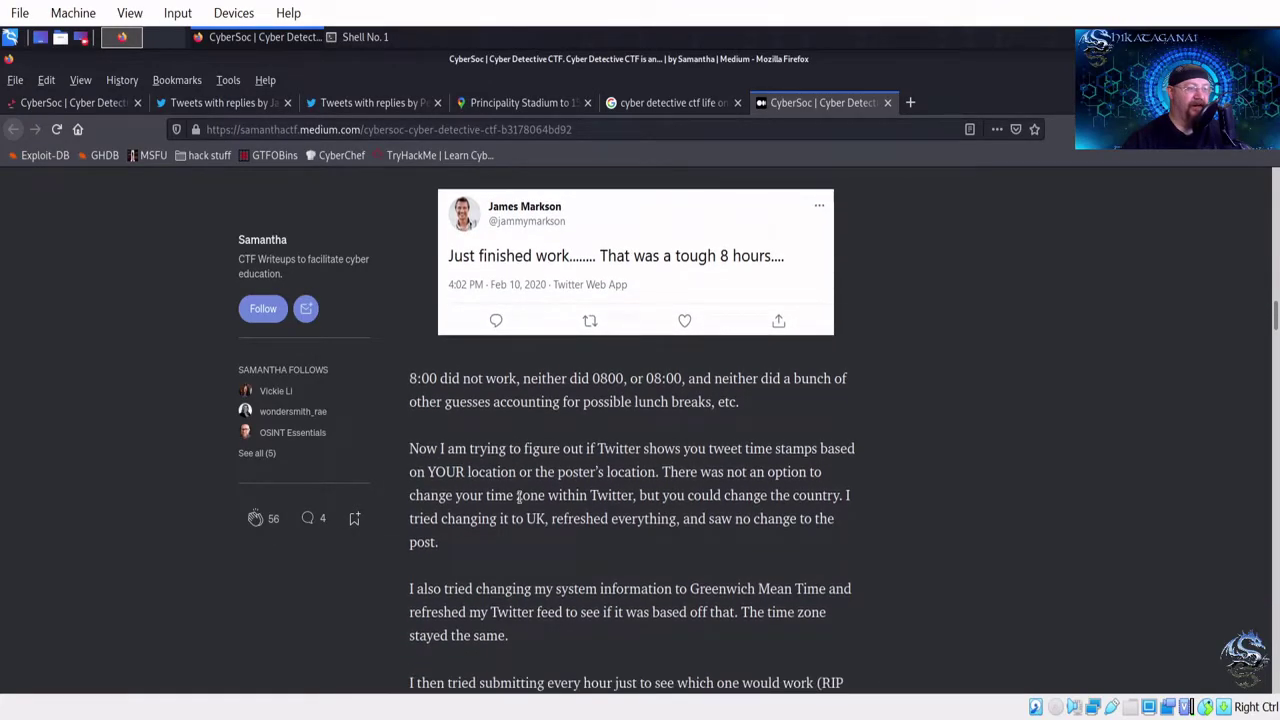
{"action": "scroll", "coordinate": [519, 497], "scroll_direction": "down", "scroll_amount": 1}
{"action": "scroll", "coordinate": [500, 502], "scroll_direction": "down", "scroll_amount": 3}
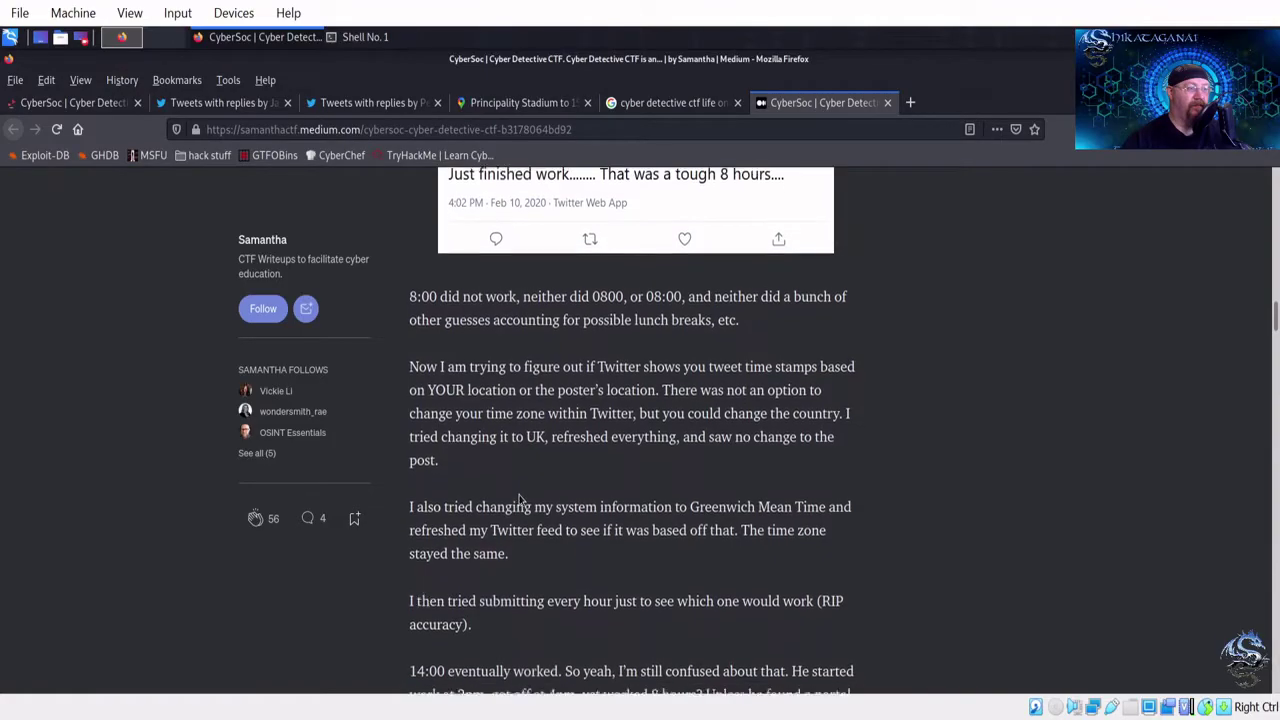
Highlight the sentence noting 14:00 eventually worked, then clear the selection
{"action": "left_click_drag", "start_coordinate": [446, 516], "coordinate": [616, 518]}
{"action": "scroll", "coordinate": [600, 494], "scroll_direction": "down", "scroll_amount": 1}
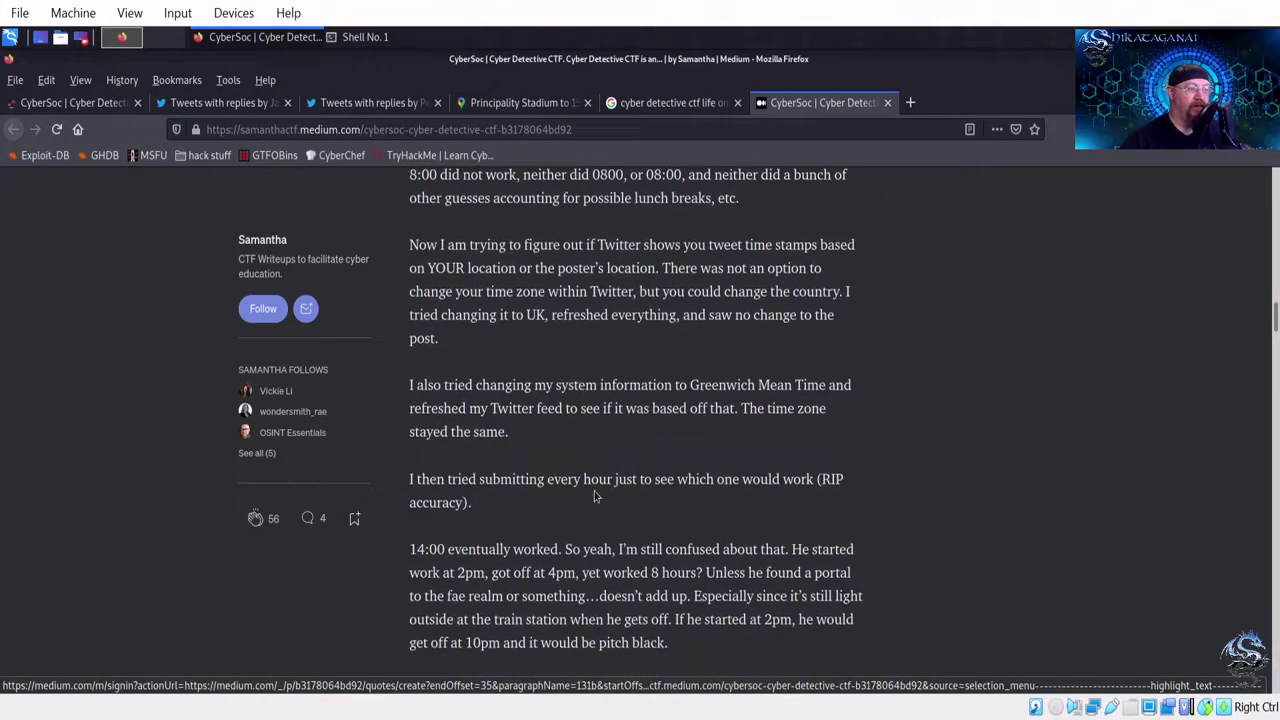
{"action": "scroll", "coordinate": [594, 495], "scroll_direction": "down", "scroll_amount": 1}
{"action": "left_click_drag", "start_coordinate": [410, 503], "coordinate": [706, 505]}
{"action": "left_click", "coordinate": [629, 510]}
{"action": "left_click", "coordinate": [706, 505]}
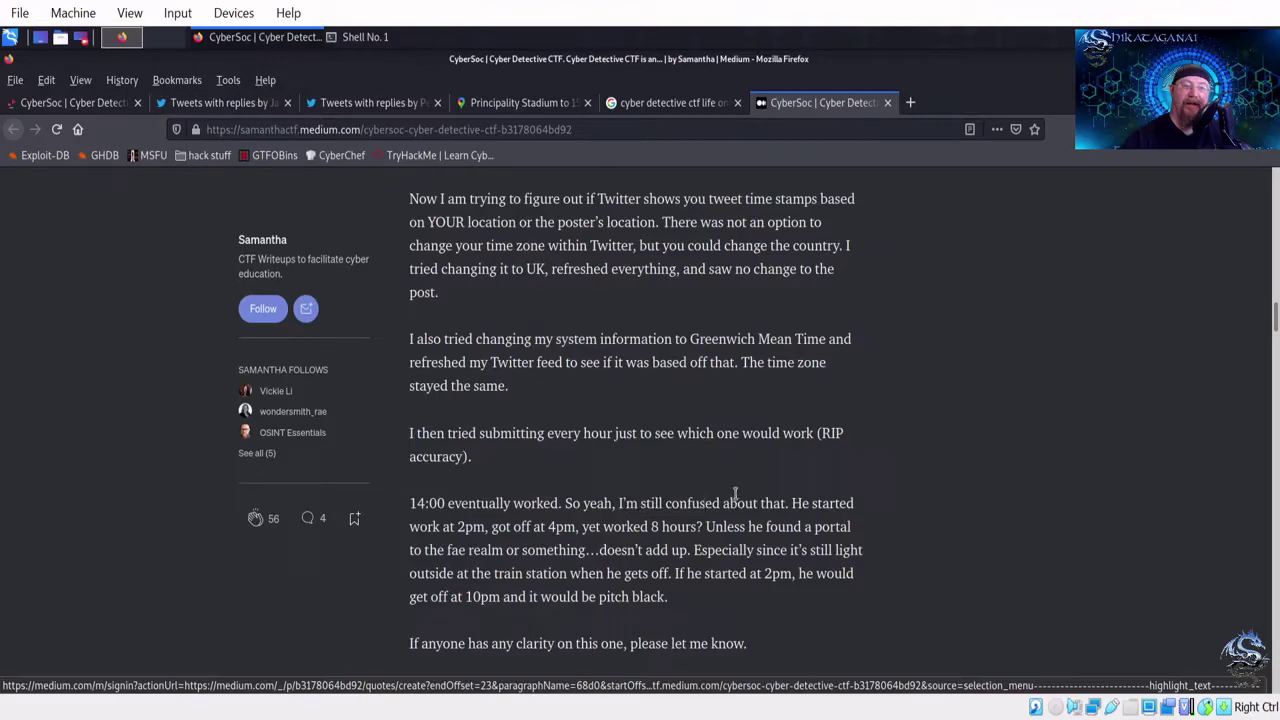
Continue past the route directions card to the leaveamessage challenge box
{"action": "scroll", "coordinate": [645, 425], "scroll_direction": "down", "scroll_amount": 5}
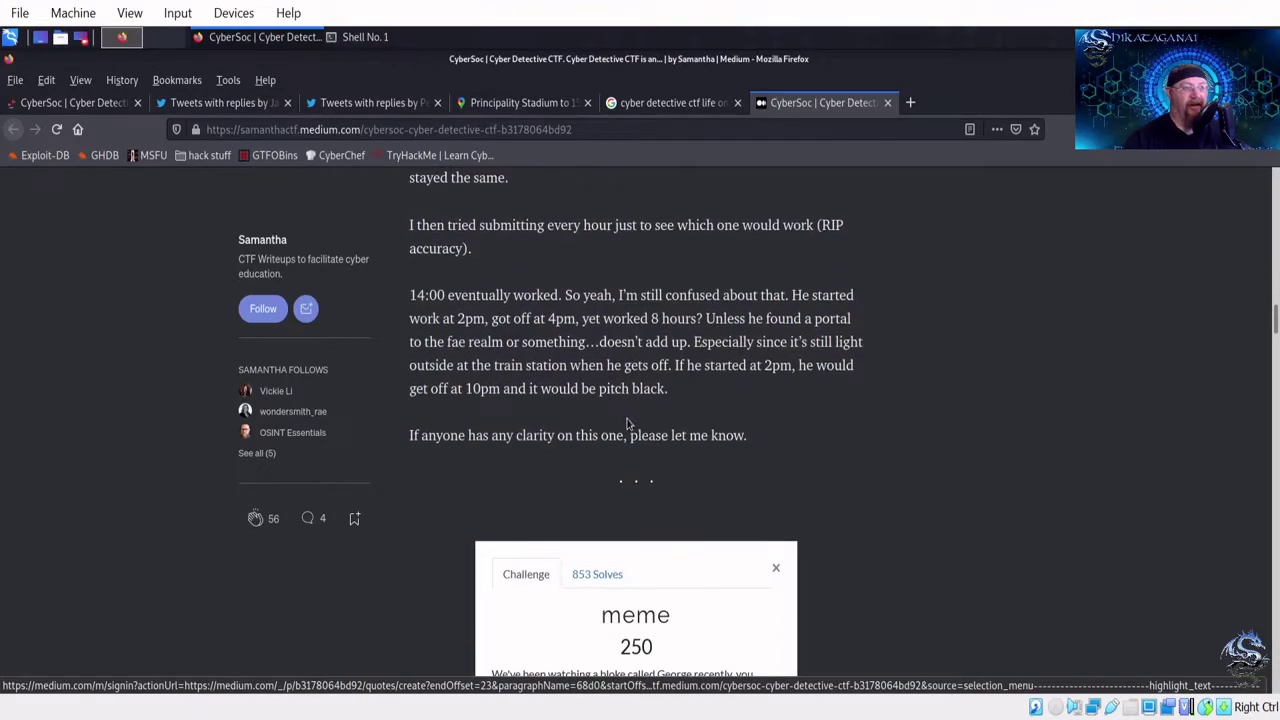
{"action": "scroll", "coordinate": [626, 424], "scroll_direction": "down", "scroll_amount": 12}
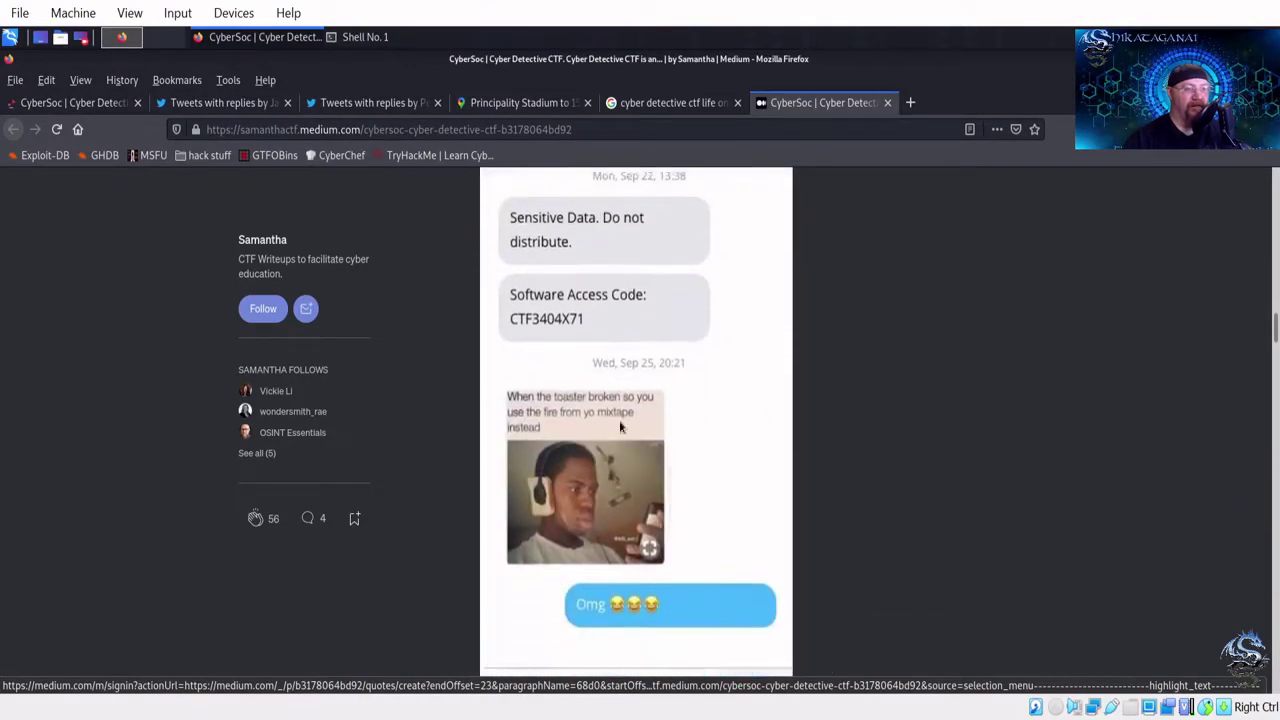
{"action": "scroll", "coordinate": [618, 418], "scroll_direction": "down", "scroll_amount": 12}
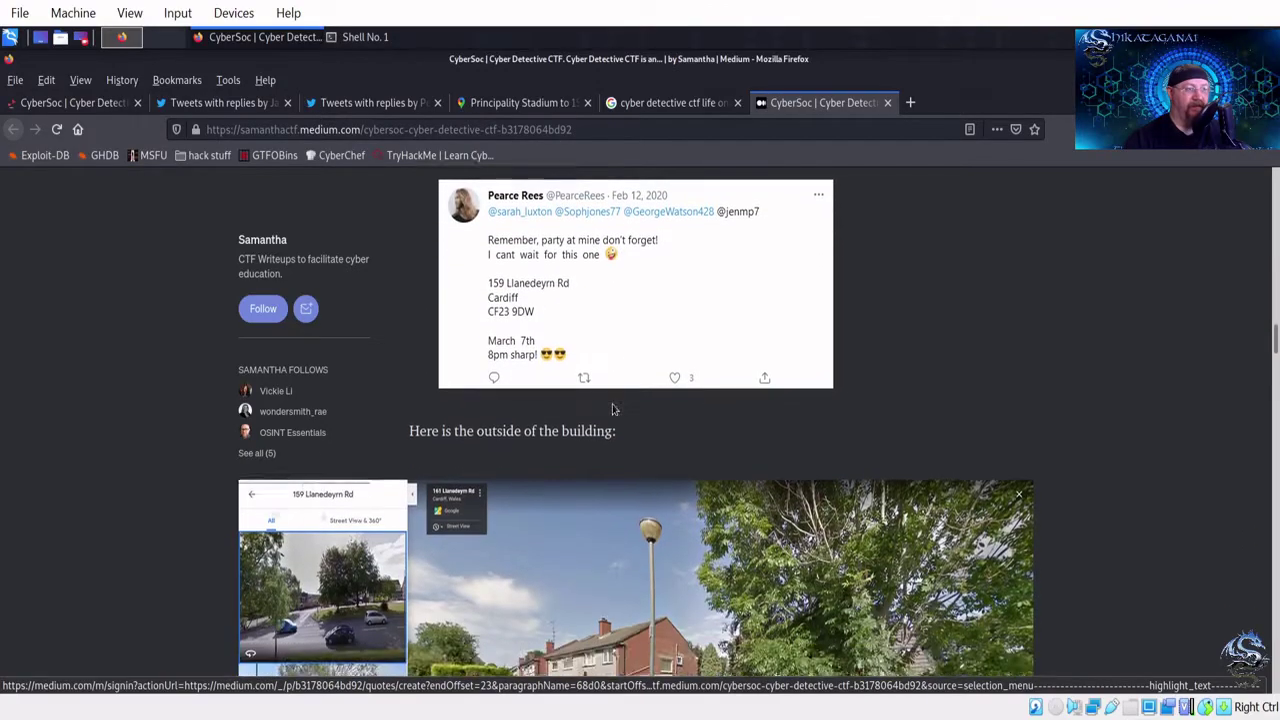
{"action": "scroll", "coordinate": [613, 409], "scroll_direction": "down", "scroll_amount": 15}
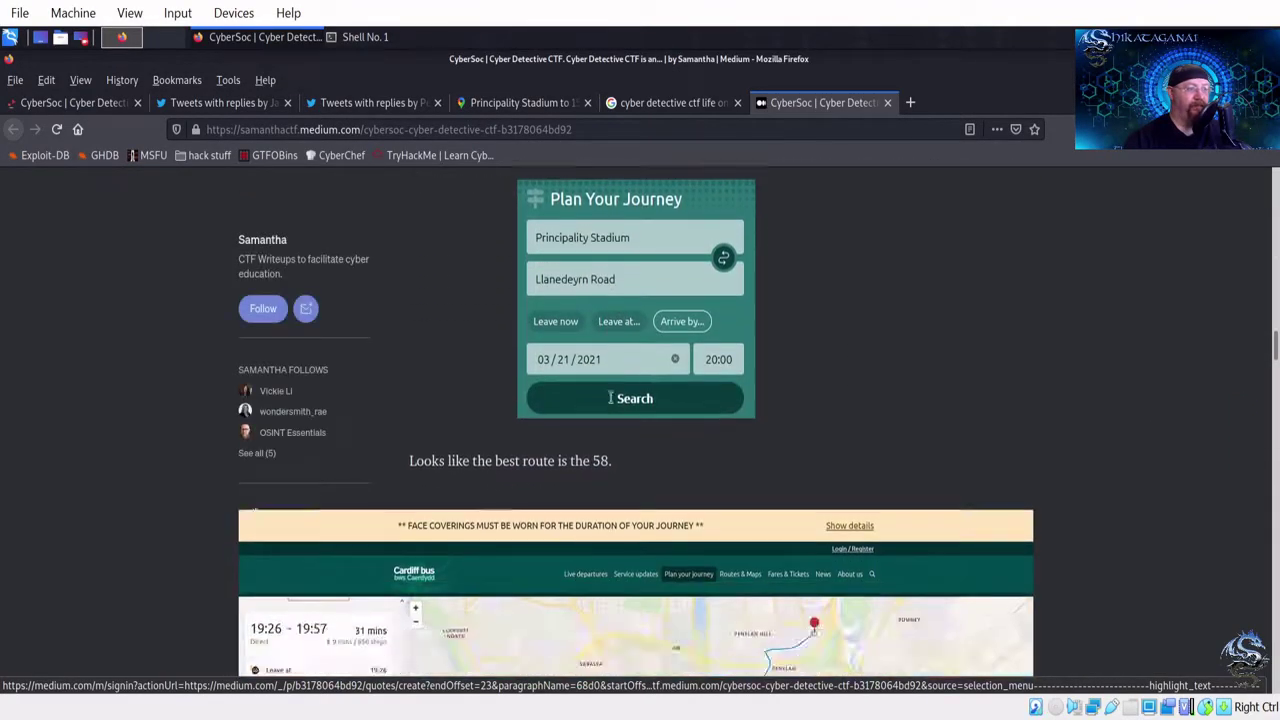
{"action": "scroll", "coordinate": [610, 396], "scroll_direction": "down", "scroll_amount": 15}
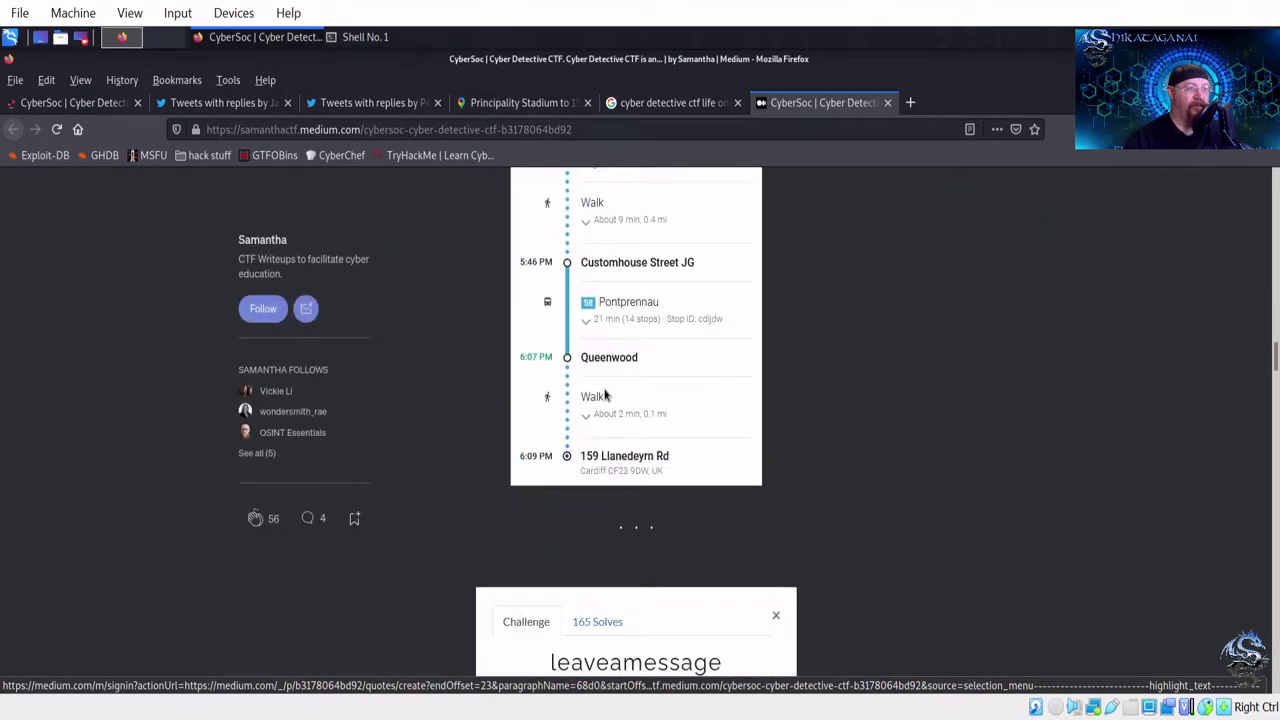
{"action": "scroll", "coordinate": [603, 396], "scroll_direction": "down", "scroll_amount": 5}
{"action": "scroll", "coordinate": [603, 392], "scroll_direction": "up", "scroll_amount": 4}
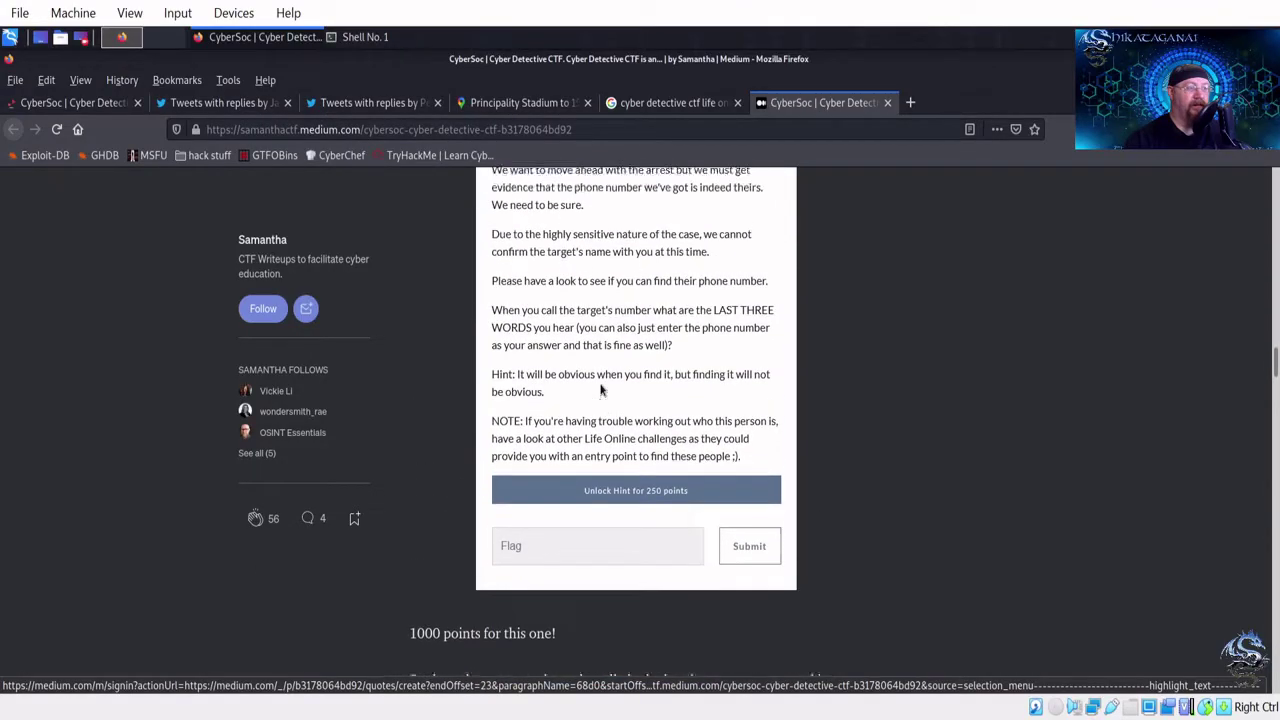
Read the write-up's leaveamessage notes: stock-photo persona, sunset street photo, and the 'Address not found' bounce
{"action": "scroll", "coordinate": [603, 390], "scroll_direction": "up", "scroll_amount": 2}
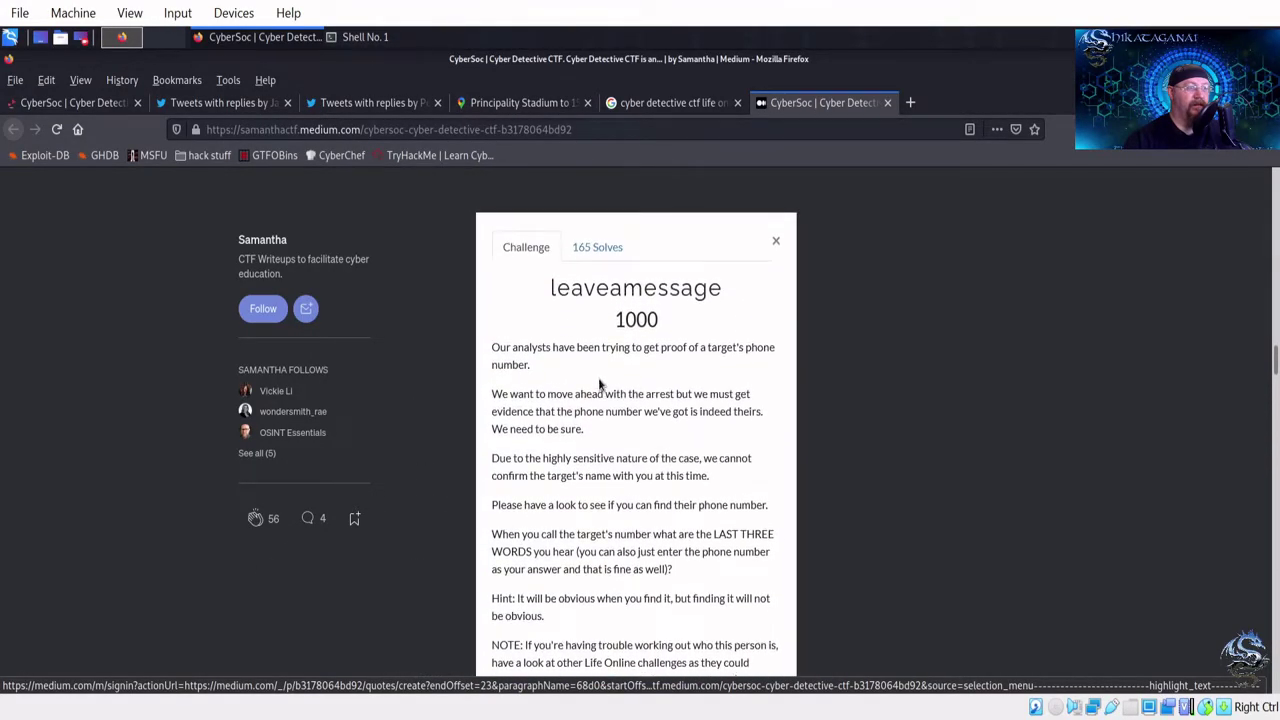
{"action": "scroll", "coordinate": [600, 385], "scroll_direction": "up", "scroll_amount": 2}
{"action": "scroll", "coordinate": [600, 384], "scroll_direction": "down", "scroll_amount": 6}
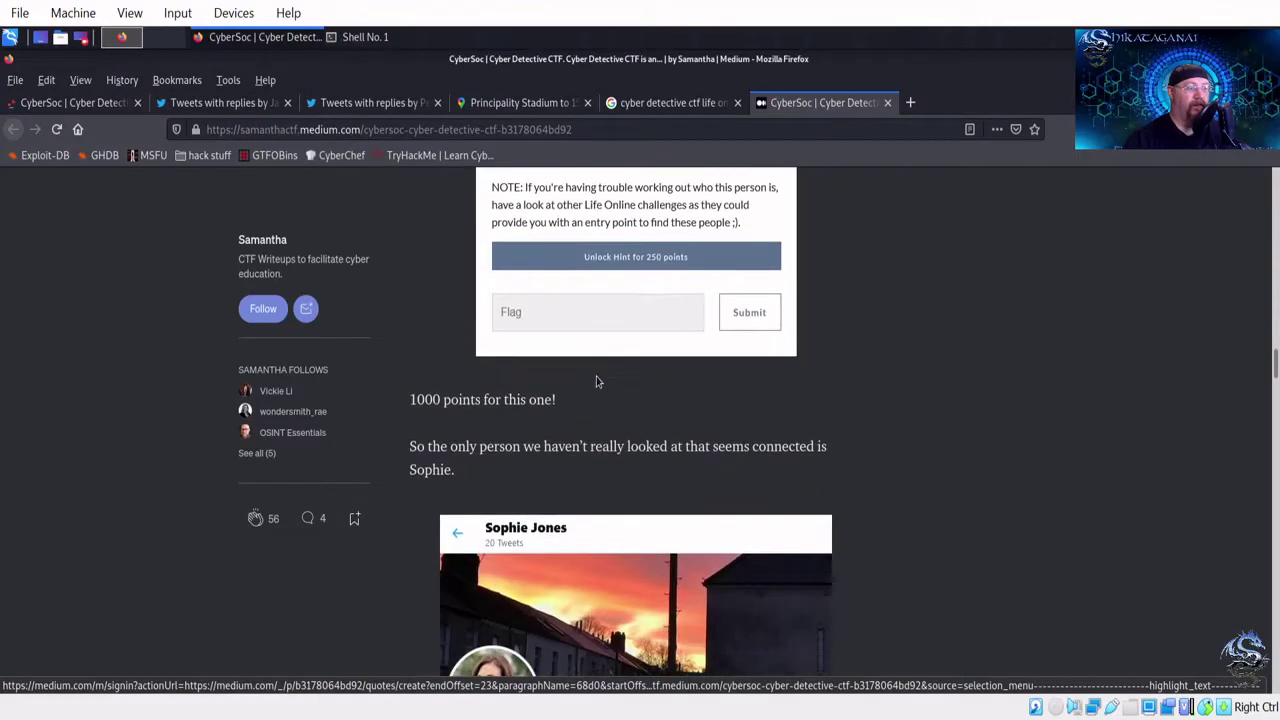
{"action": "scroll", "coordinate": [596, 381], "scroll_direction": "down", "scroll_amount": 3}
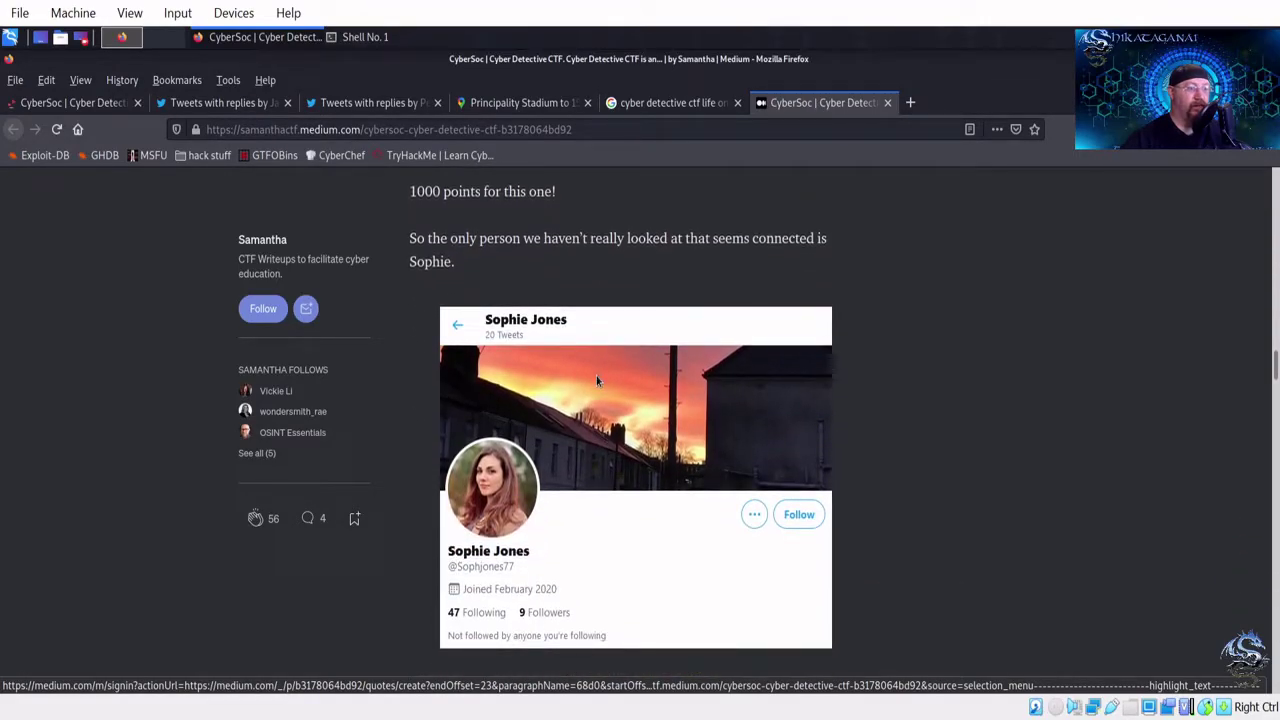
{"action": "scroll", "coordinate": [621, 349], "scroll_direction": "down", "scroll_amount": 1}
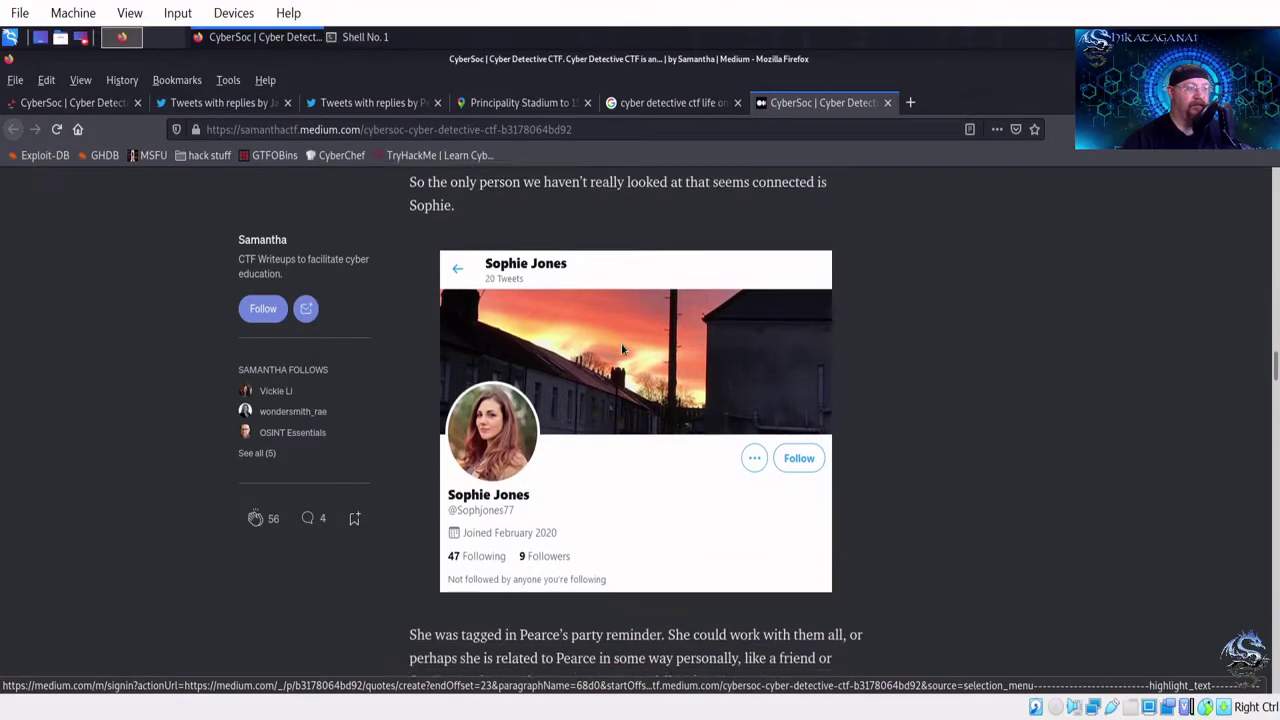
{"action": "scroll", "coordinate": [620, 349], "scroll_direction": "down", "scroll_amount": 2}
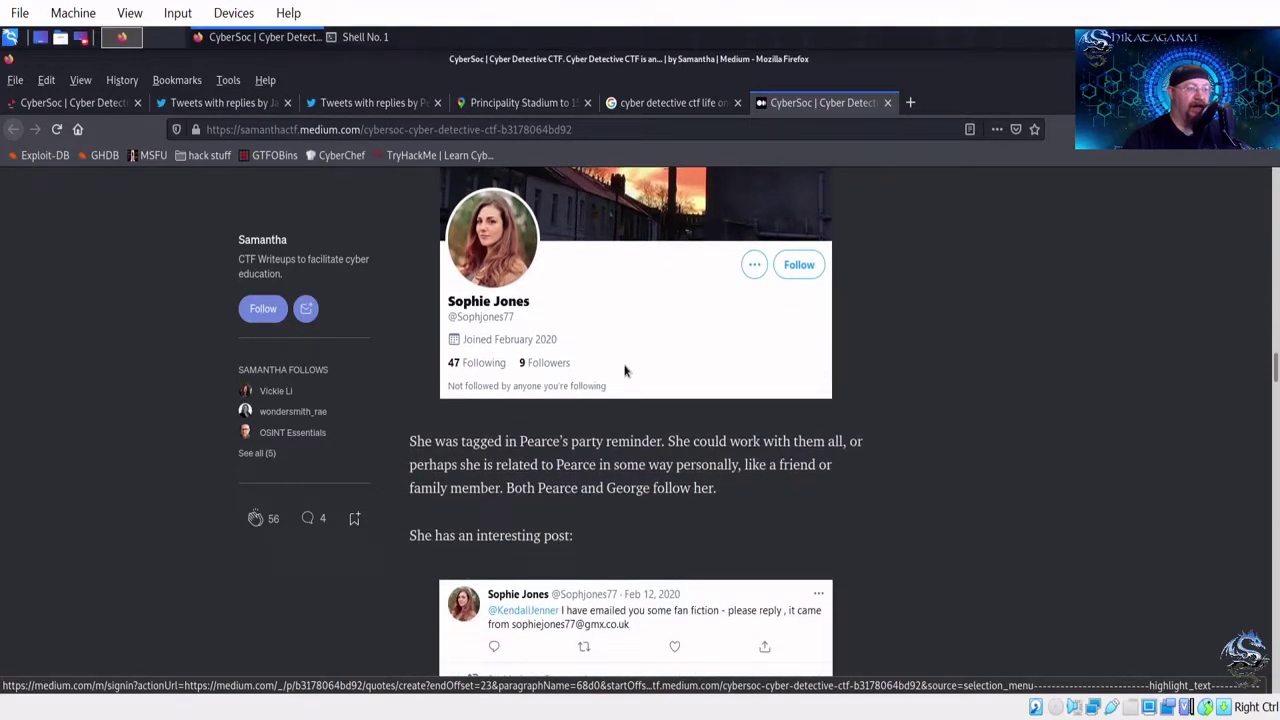
{"action": "scroll", "coordinate": [624, 375], "scroll_direction": "down", "scroll_amount": 2}
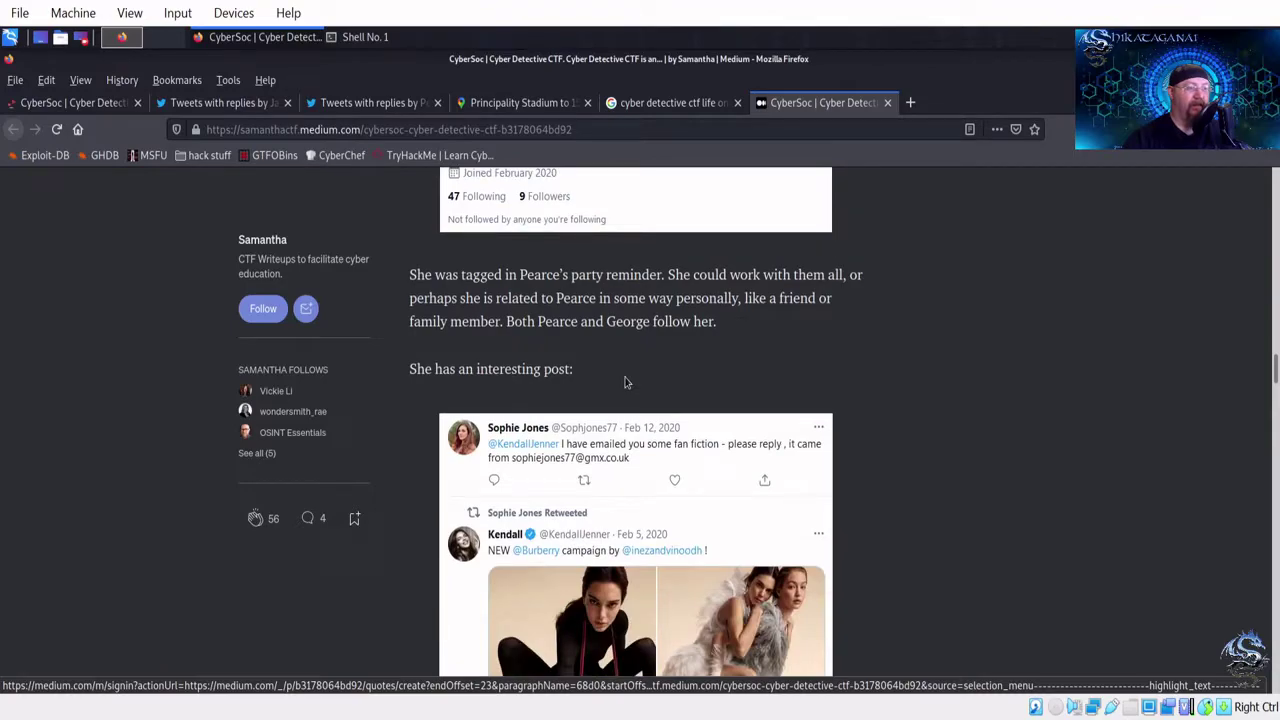
{"action": "scroll", "coordinate": [625, 382], "scroll_direction": "down", "scroll_amount": 2}
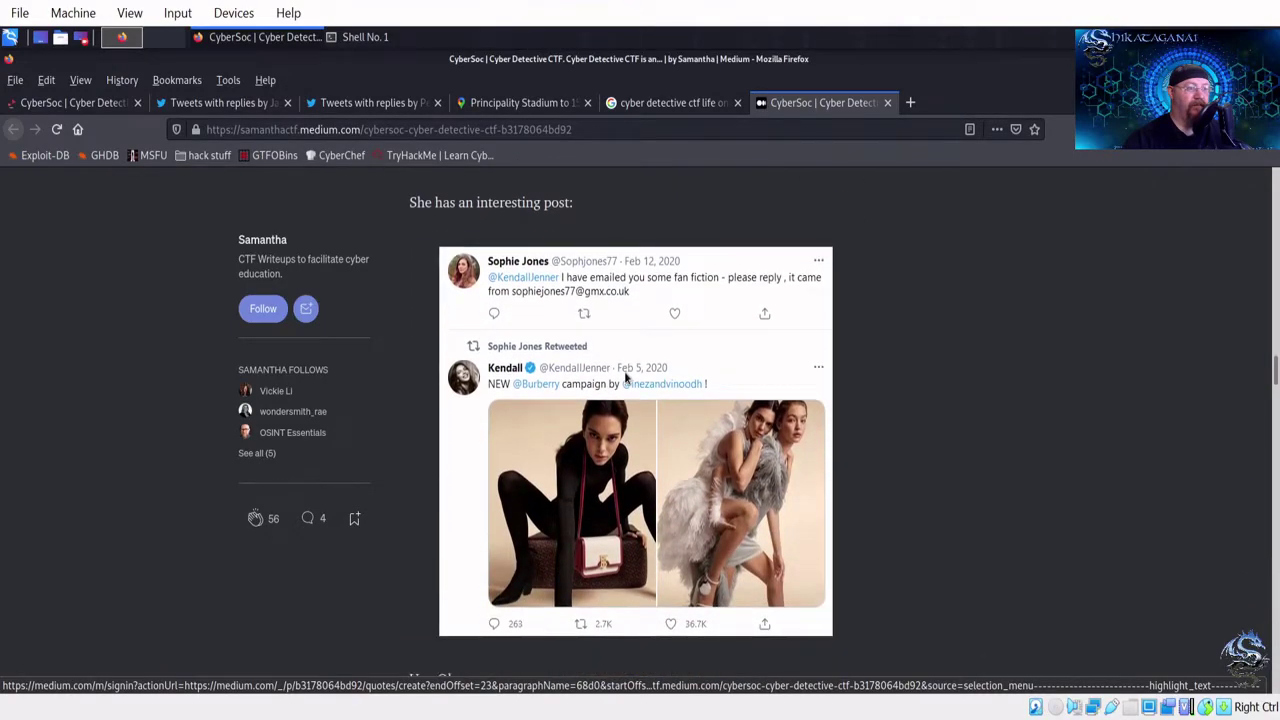
{"action": "scroll", "coordinate": [625, 377], "scroll_direction": "down", "scroll_amount": 4}
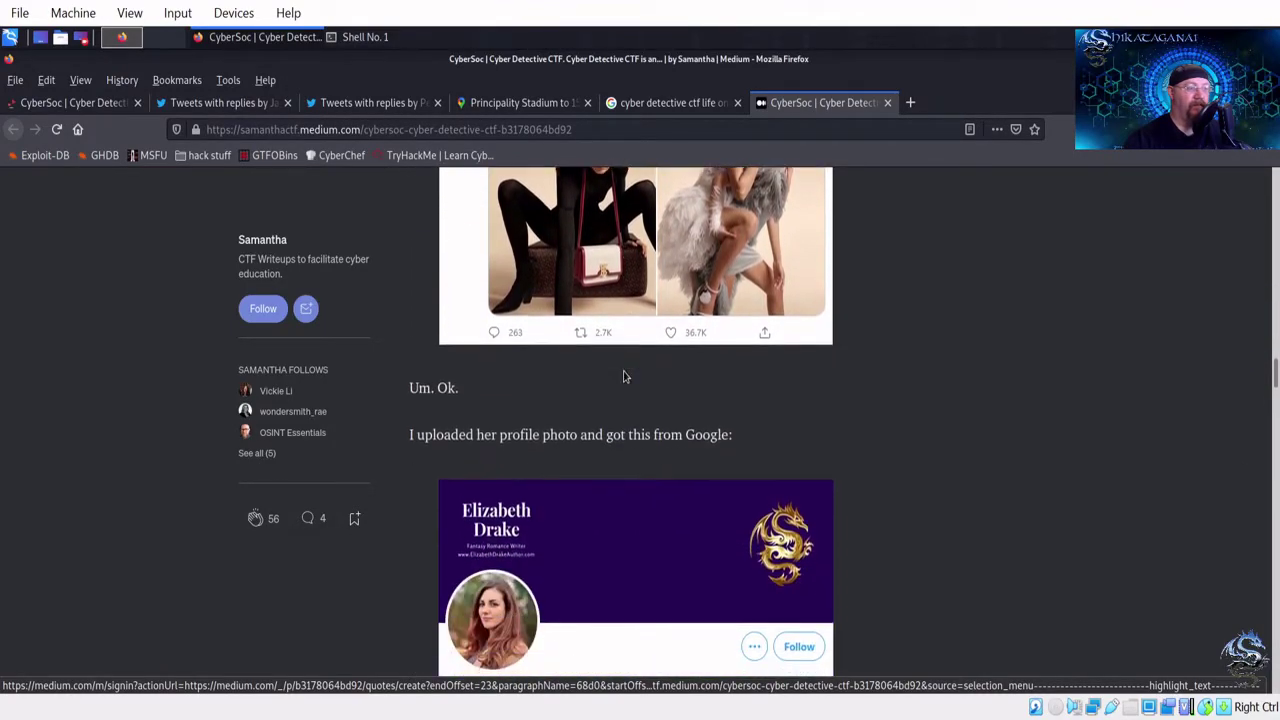
{"action": "scroll", "coordinate": [624, 376], "scroll_direction": "down", "scroll_amount": 2}
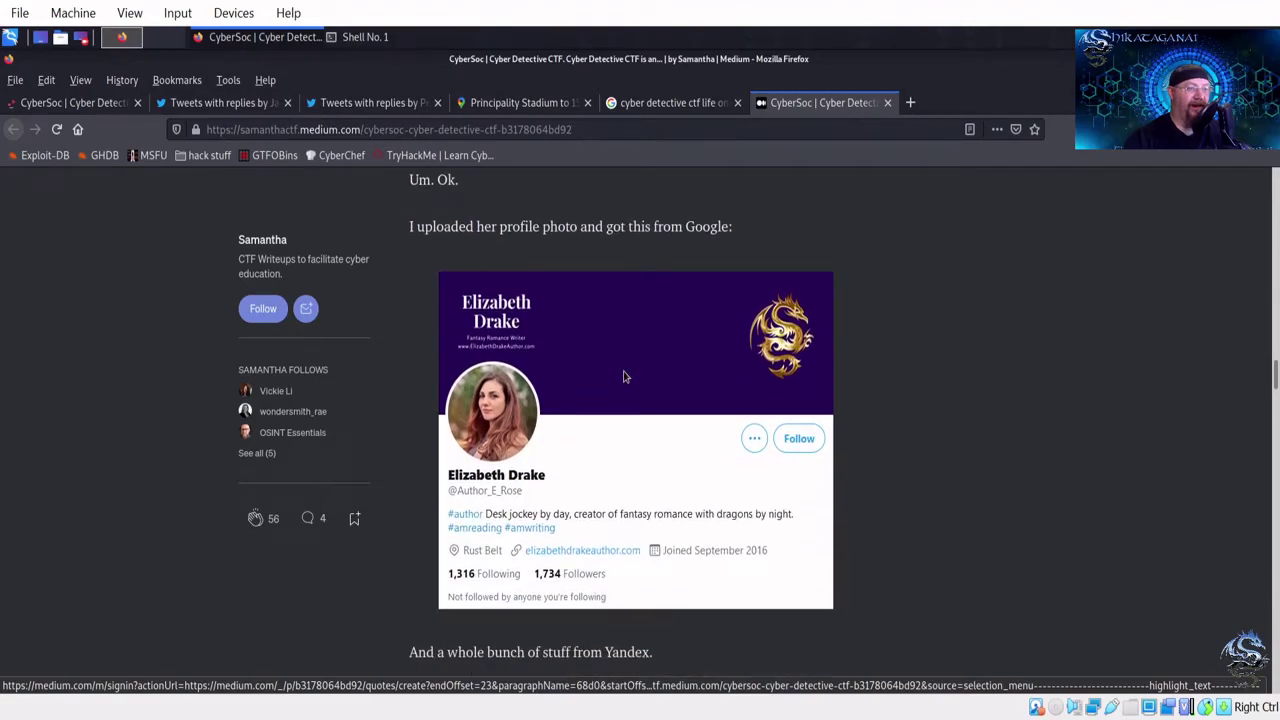
{"action": "scroll", "coordinate": [624, 376], "scroll_direction": "down", "scroll_amount": 2}
{"action": "scroll", "coordinate": [624, 376], "scroll_direction": "down", "scroll_amount": 5}
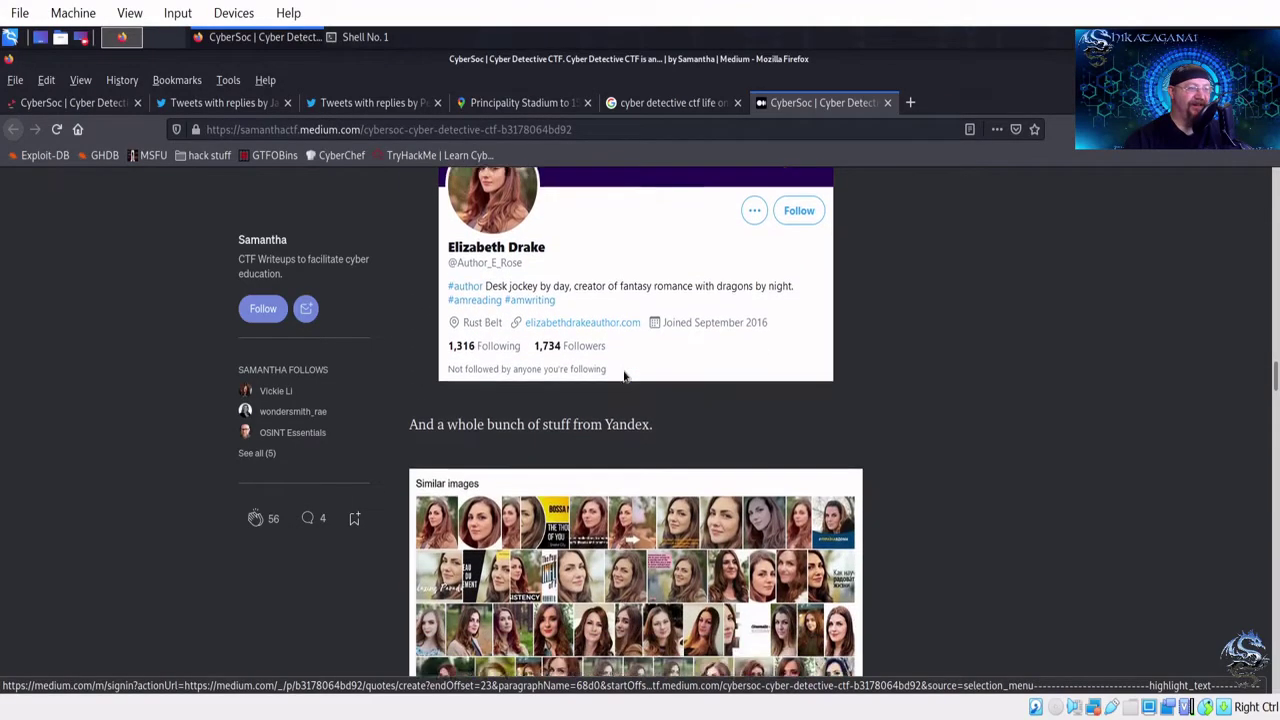
{"action": "scroll", "coordinate": [624, 376], "scroll_direction": "down", "scroll_amount": 5}
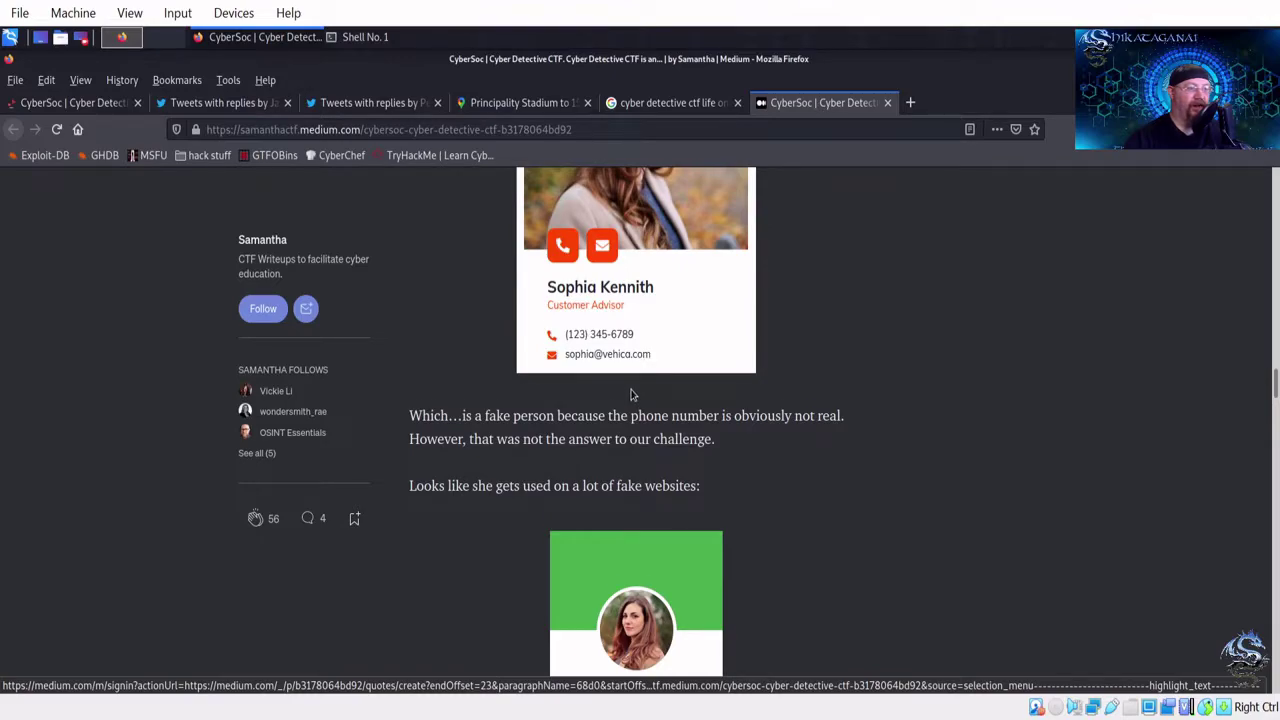
{"action": "scroll", "coordinate": [631, 395], "scroll_direction": "down", "scroll_amount": 1}
{"action": "scroll", "coordinate": [631, 385], "scroll_direction": "down", "scroll_amount": 1}
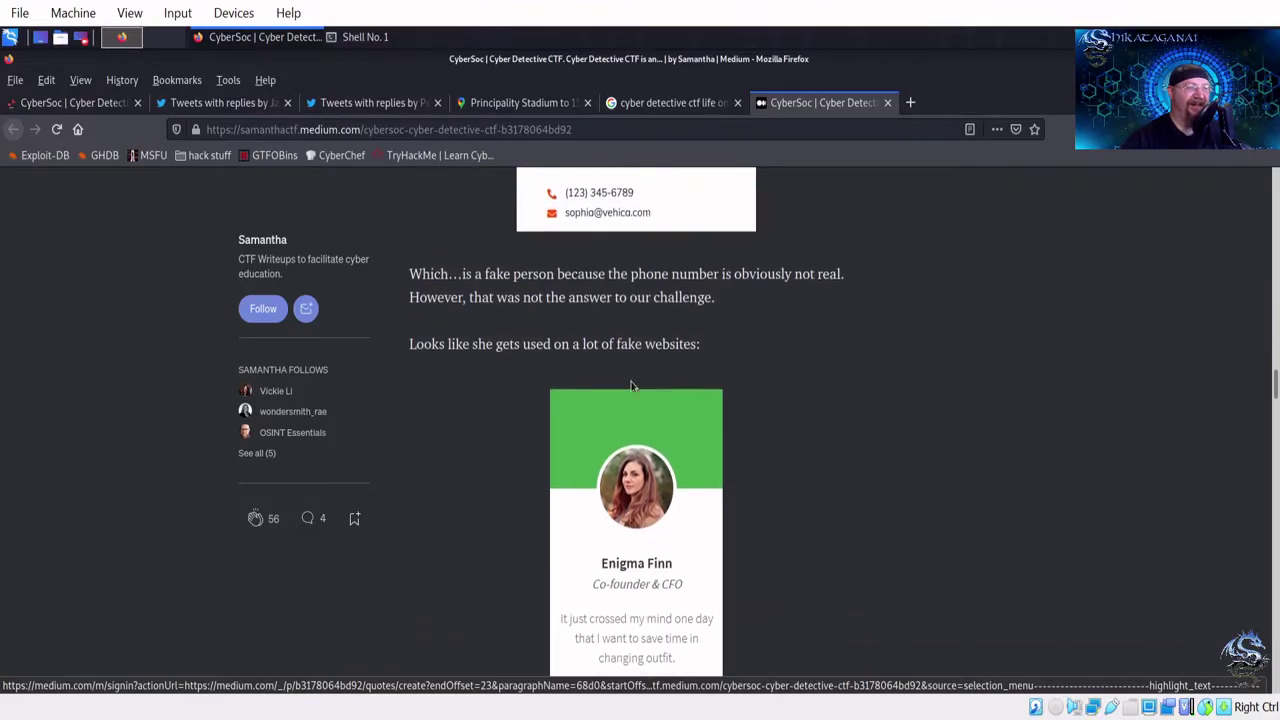
{"action": "scroll", "coordinate": [631, 380], "scroll_direction": "down", "scroll_amount": 2}
{"action": "scroll", "coordinate": [631, 380], "scroll_direction": "down", "scroll_amount": 4}
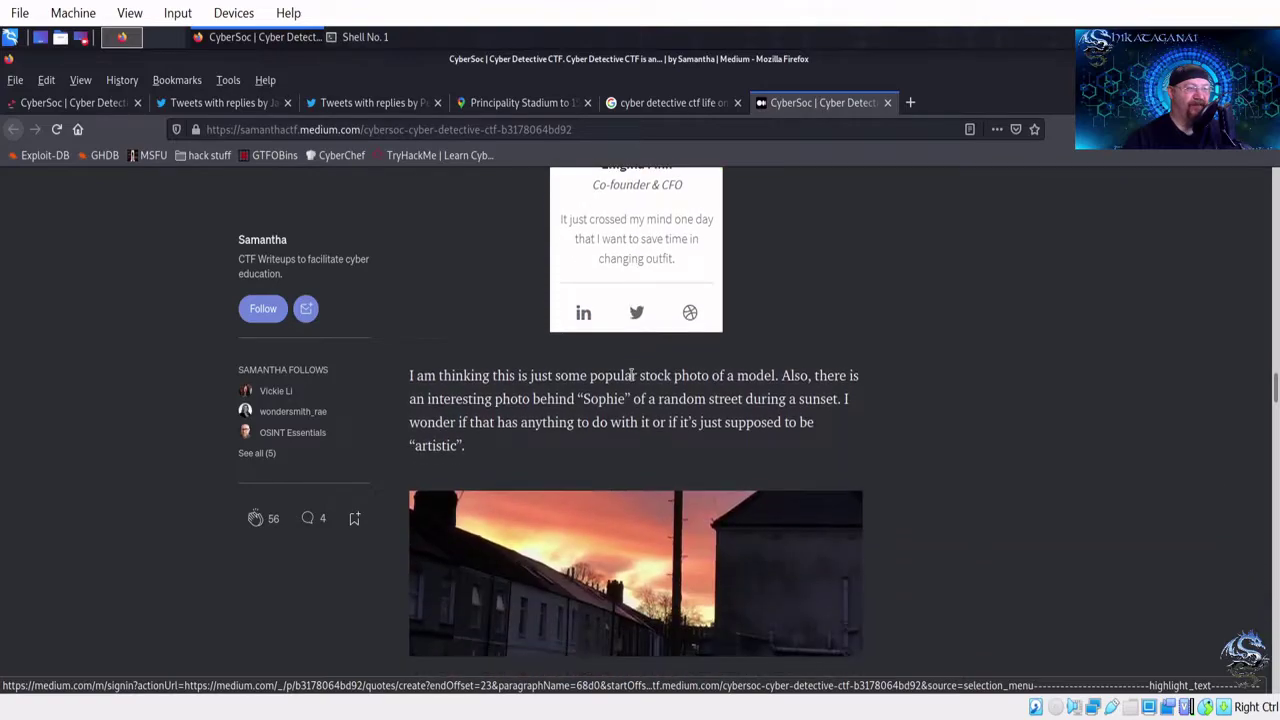
{"action": "scroll", "coordinate": [632, 372], "scroll_direction": "down", "scroll_amount": 2}
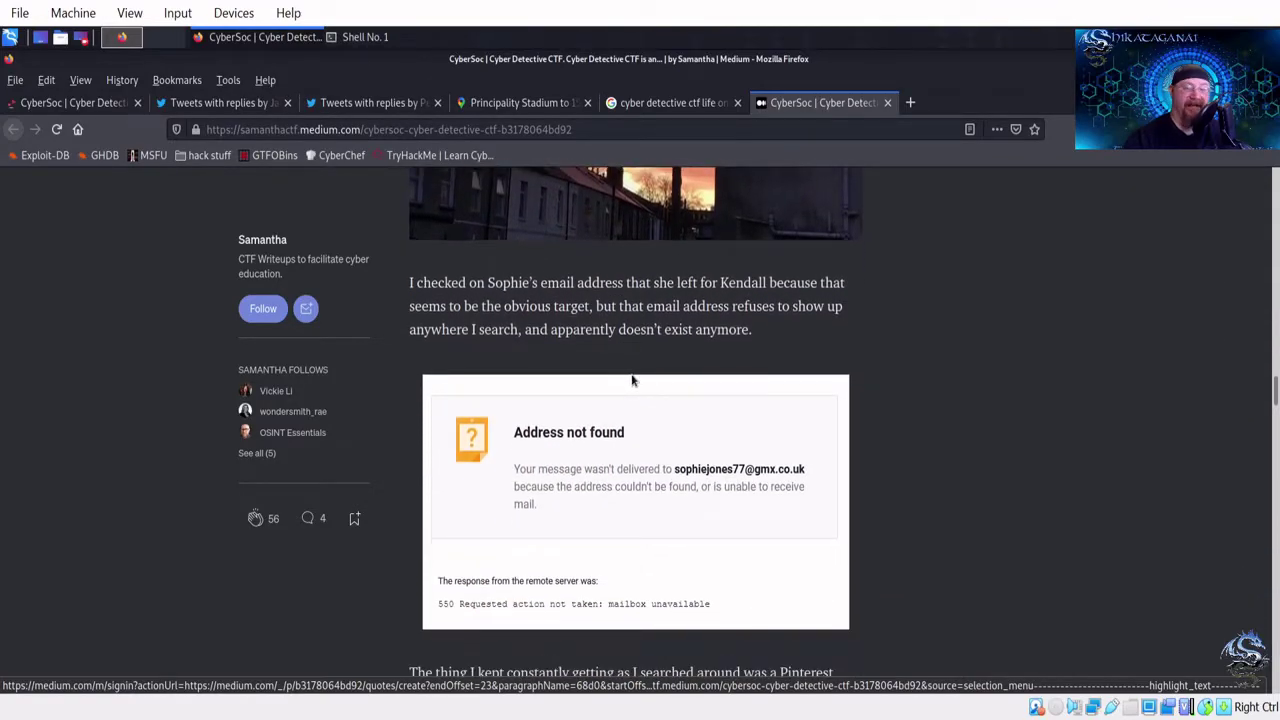
{"action": "scroll", "coordinate": [626, 379], "scroll_direction": "up", "scroll_amount": 3}
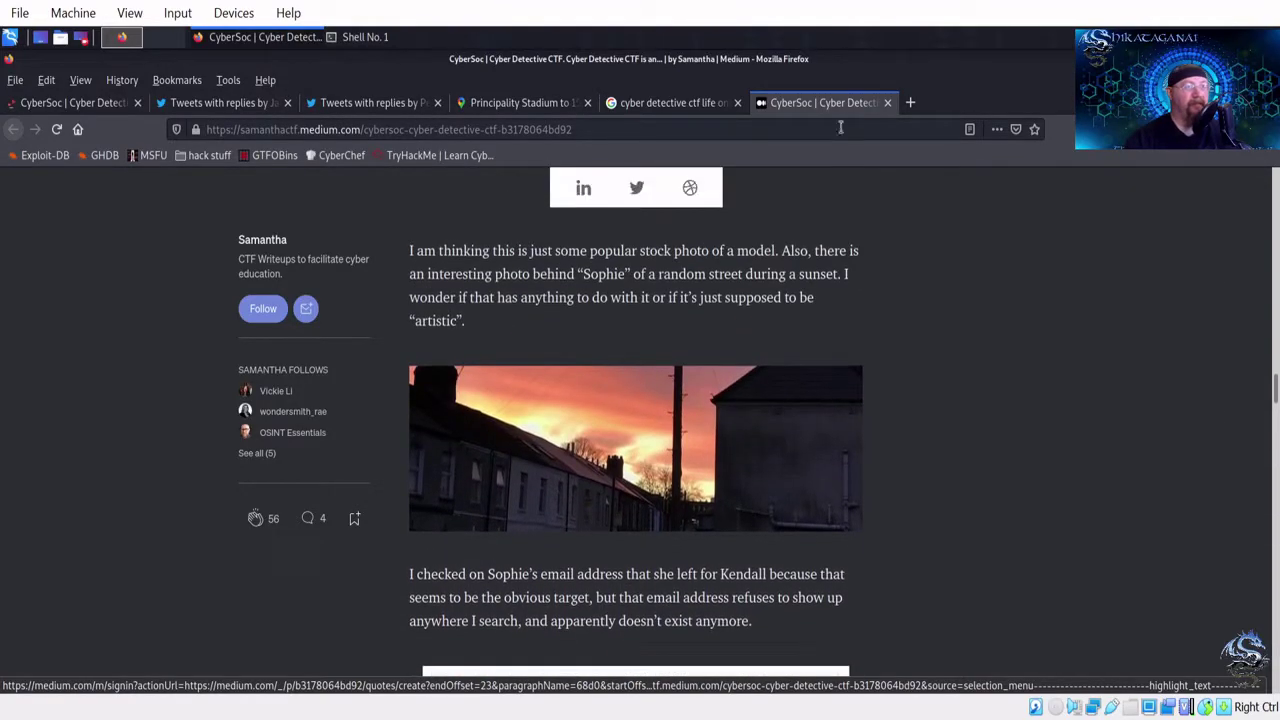
Close the Medium and Google tabs and go back to the CyberSoc challenge board
{"action": "left_click", "coordinate": [887, 103]}
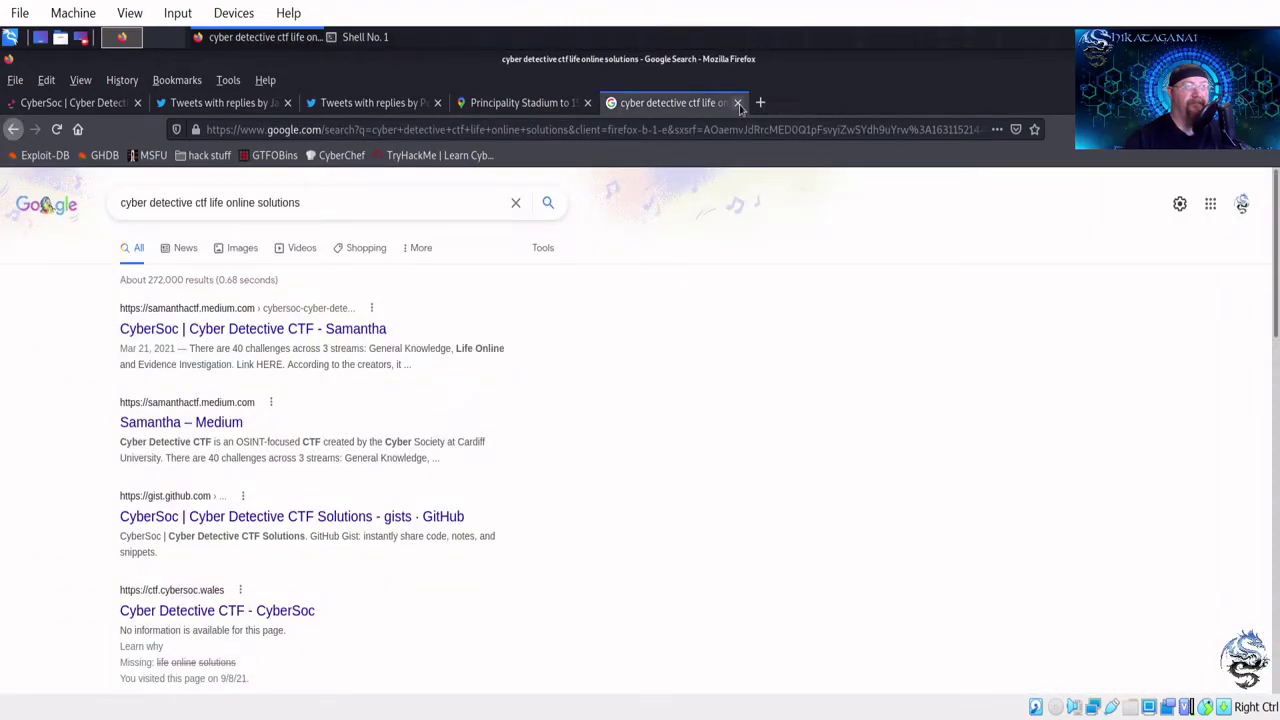
{"action": "left_click", "coordinate": [737, 103]}
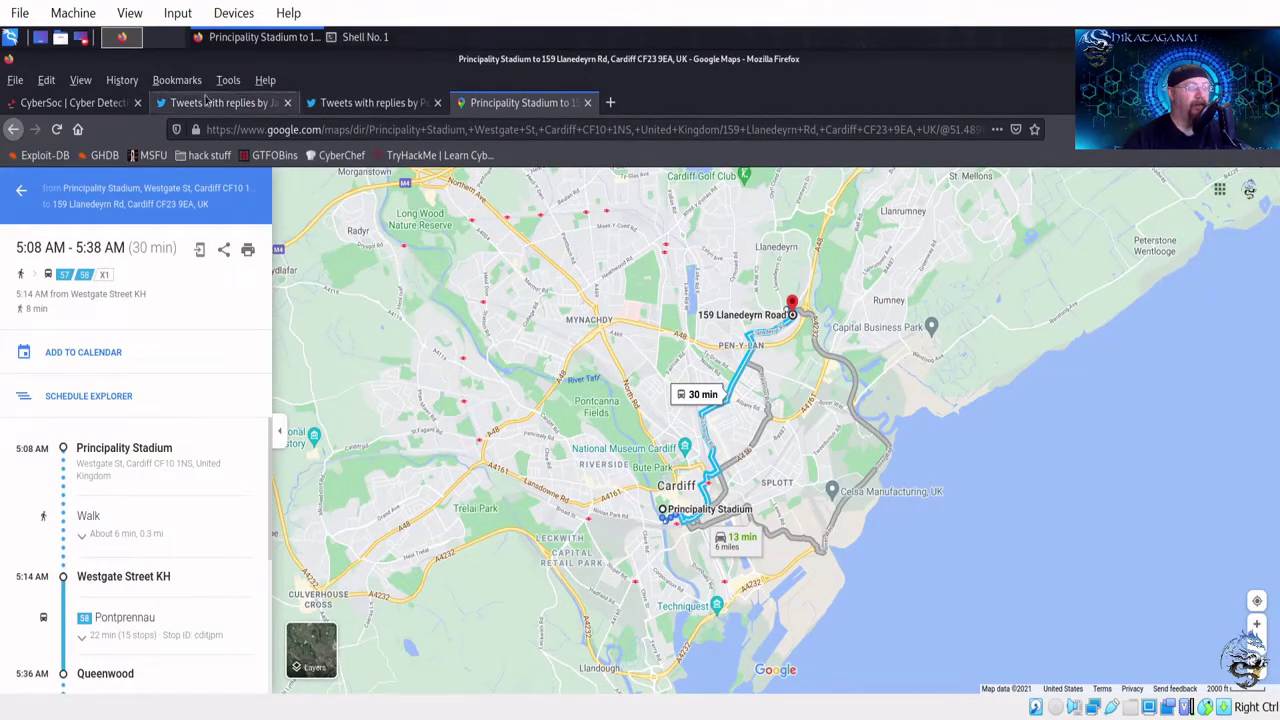
{"action": "left_click", "coordinate": [75, 103]}
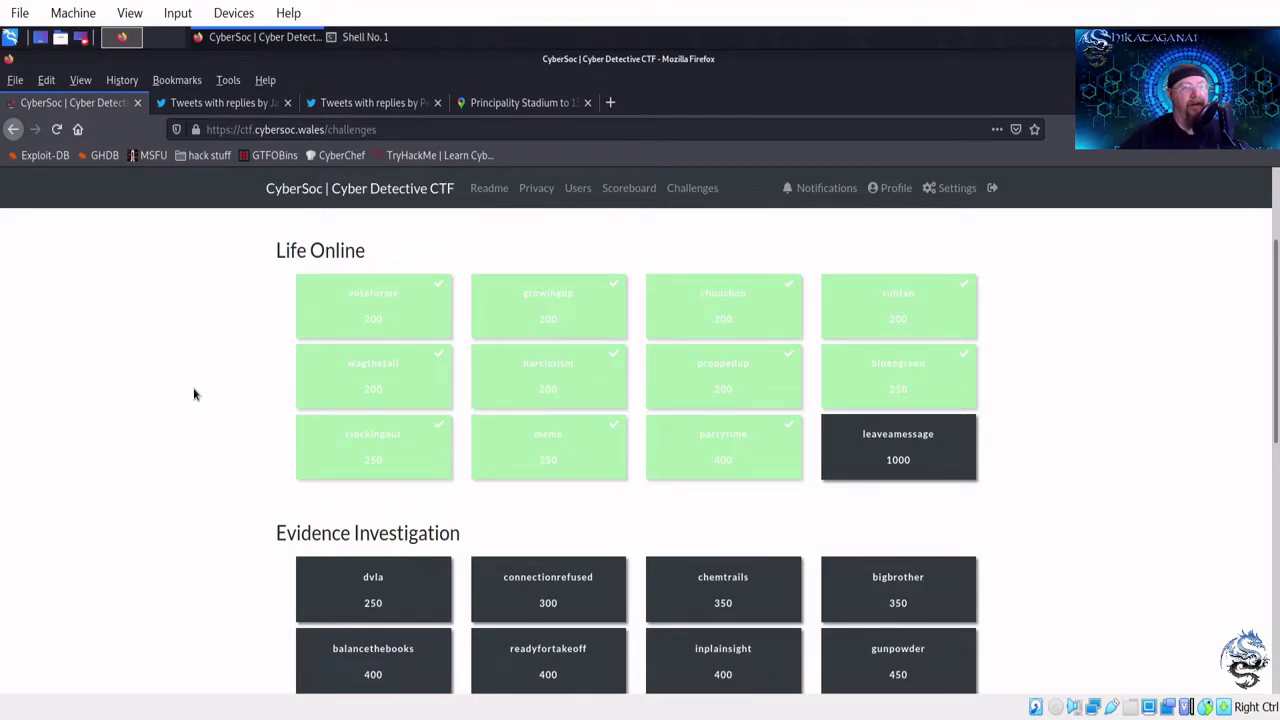
Open the 200-point 'spy' challenge under General Knowledge
{"action": "scroll", "coordinate": [344, 490], "scroll_direction": "down", "scroll_amount": 5}
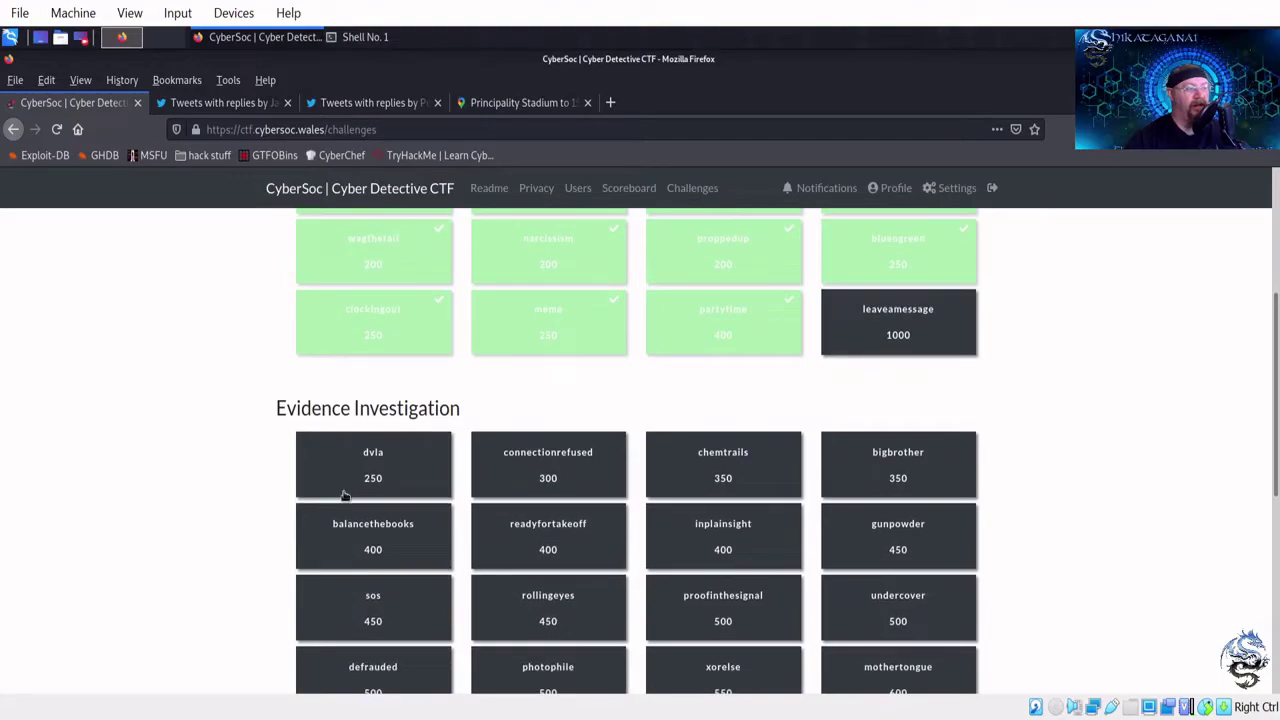
{"action": "scroll", "coordinate": [344, 494], "scroll_direction": "down", "scroll_amount": 3}
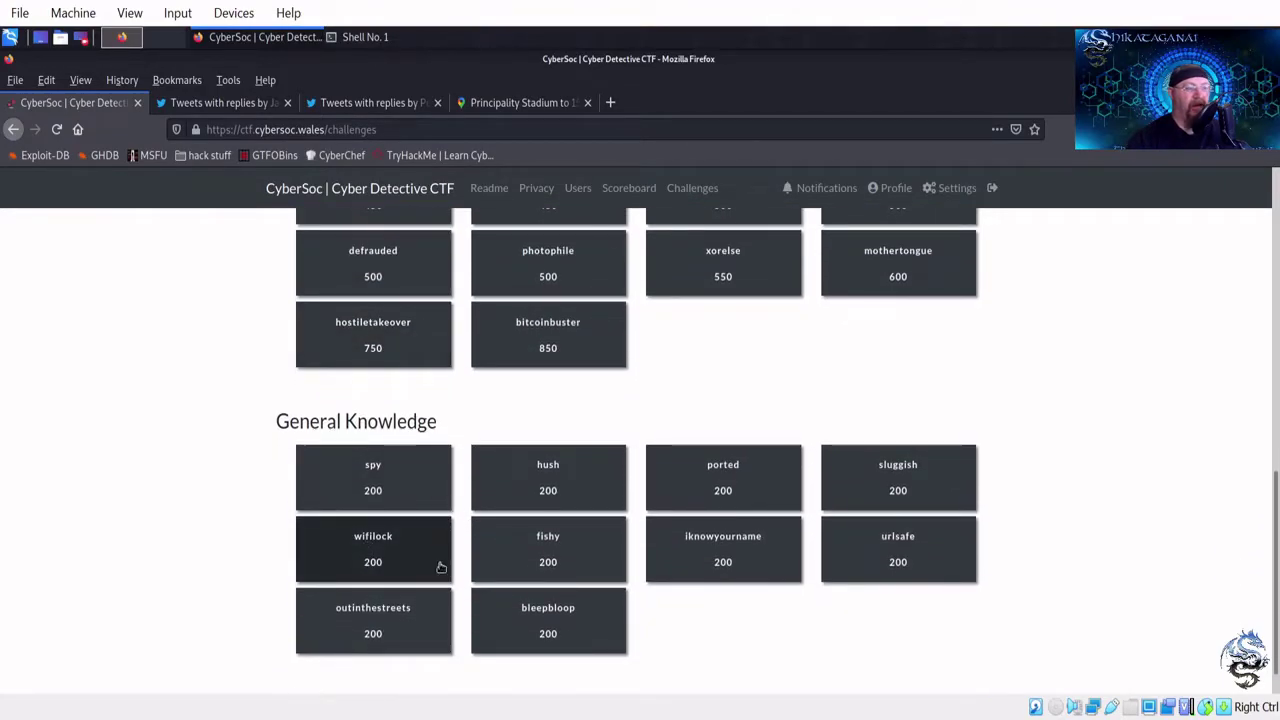
{"action": "left_click", "coordinate": [384, 490]}
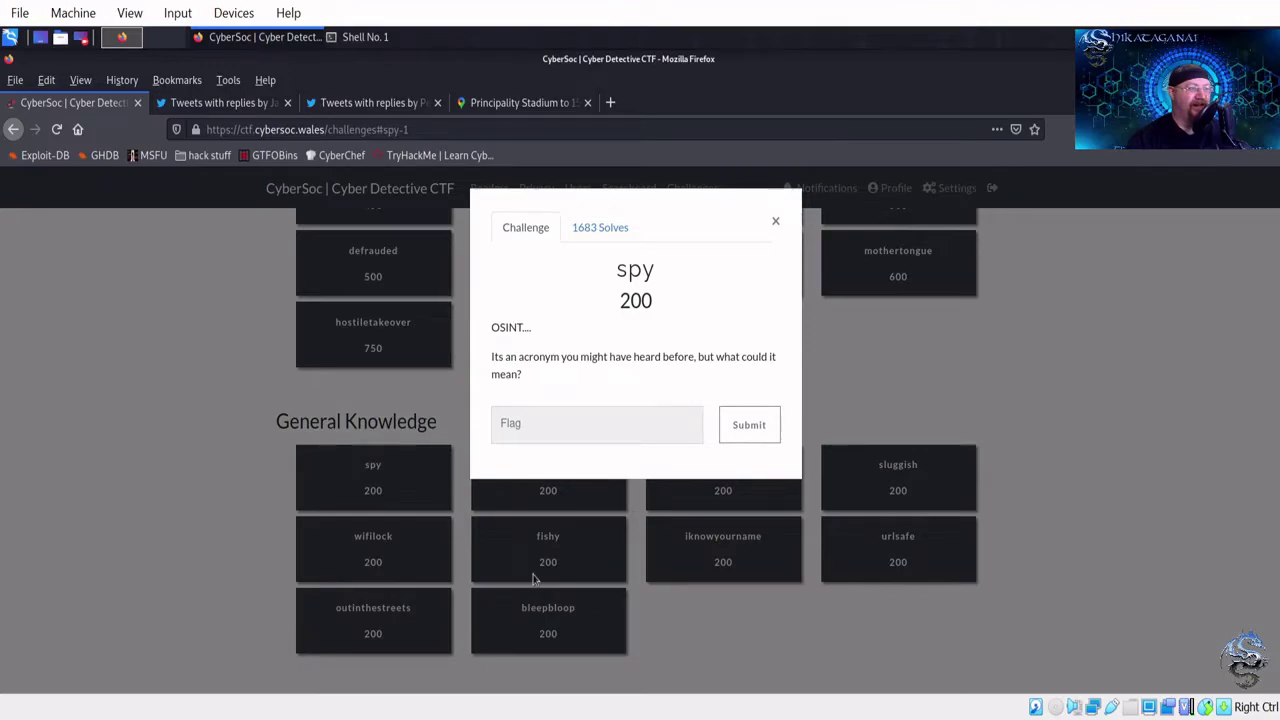
Submit 'open source intelligence' as the spy flag, fixing the typo, then close the dialog
{"action": "left_click", "coordinate": [554, 424]}
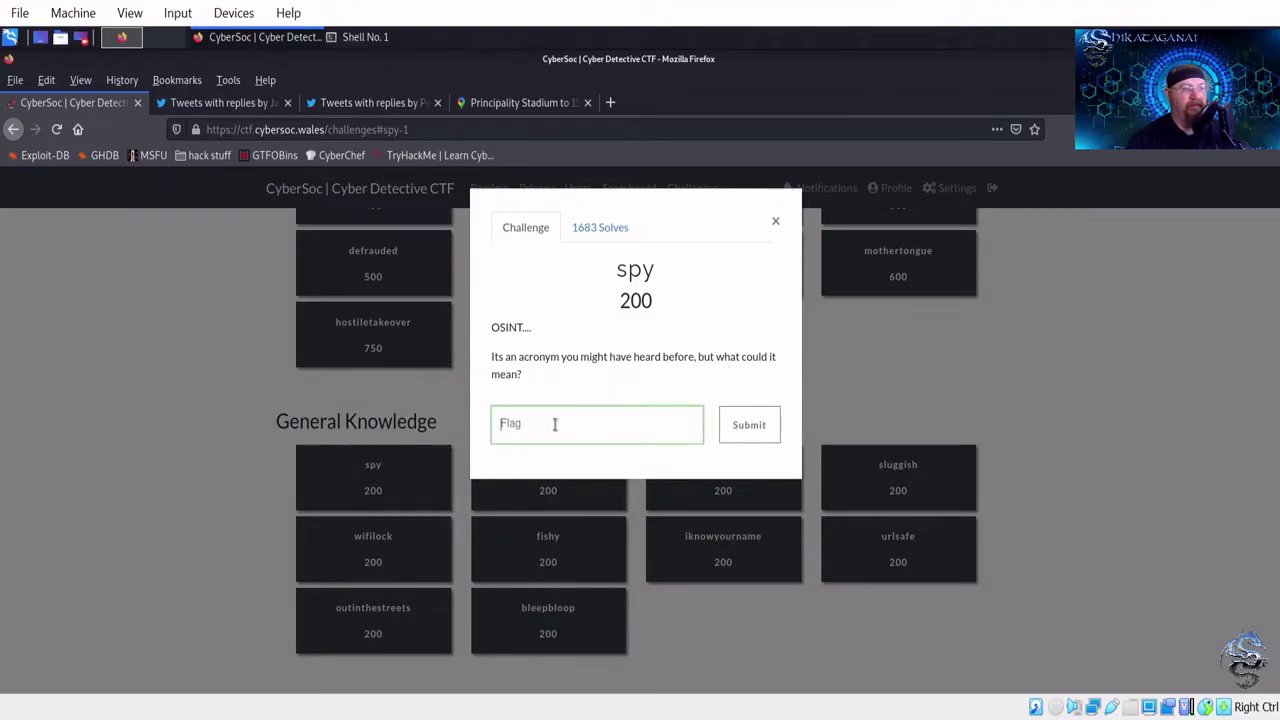
{"action": "type", "text": "open source intelliegence"}
{"action": "key", "text": "Return"}
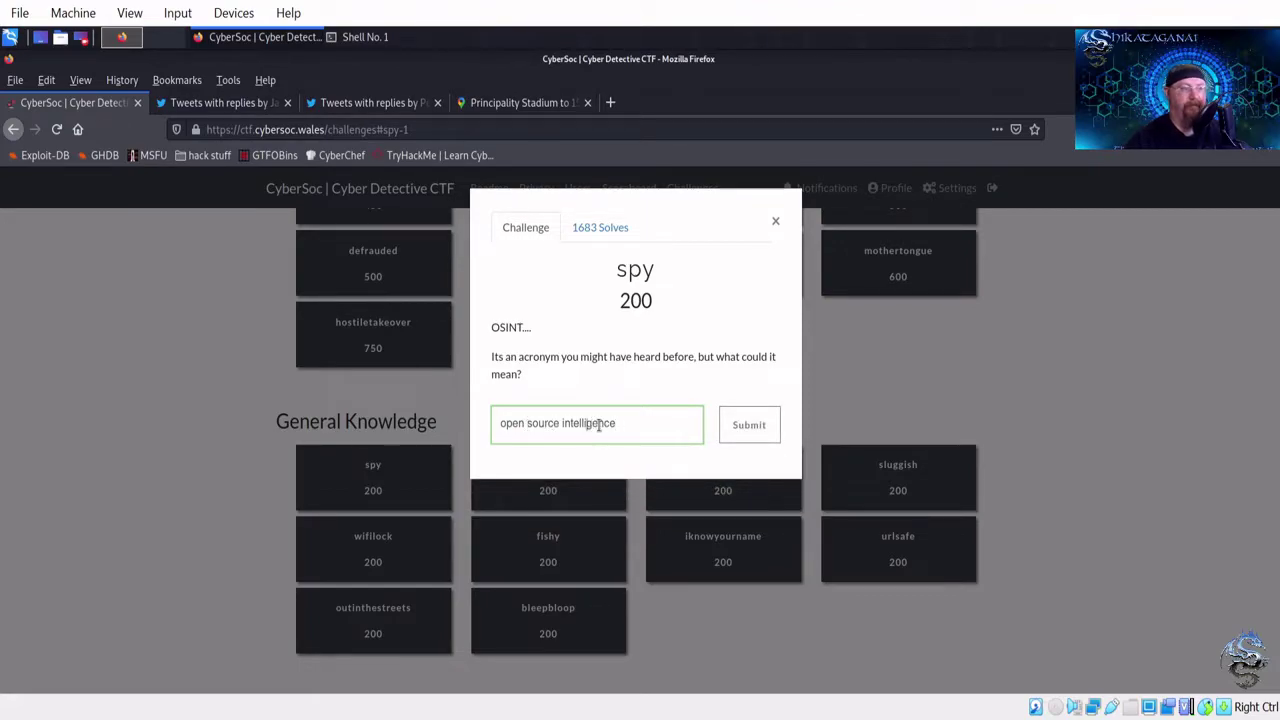
{"action": "key", "text": "Return"}
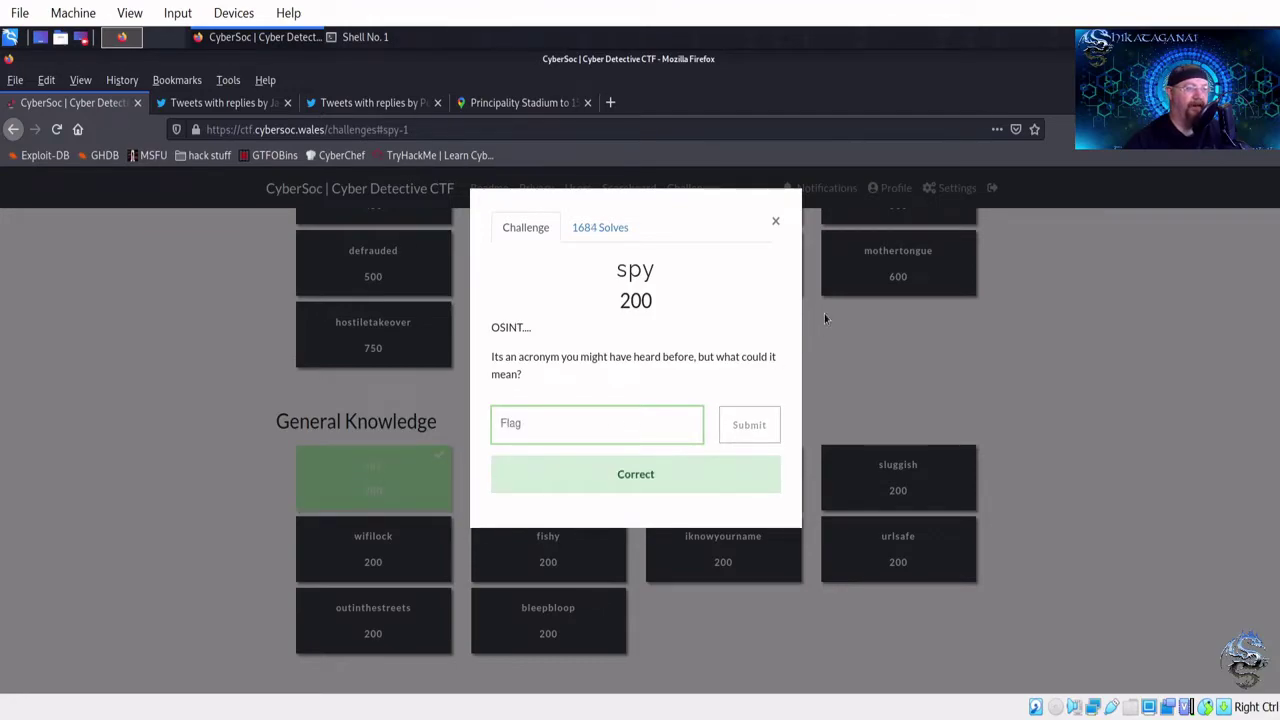
{"action": "left_click", "coordinate": [774, 221]}
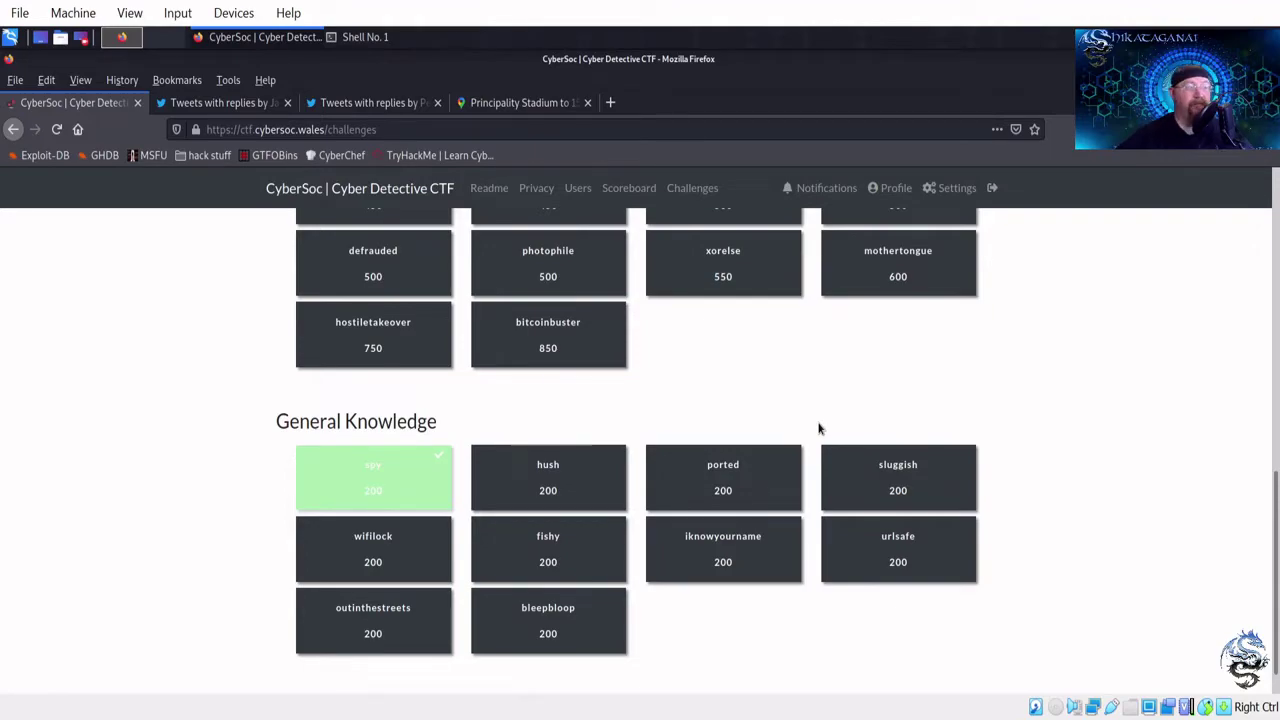
{"action": "scroll", "coordinate": [813, 426], "scroll_direction": "up", "scroll_amount": 8}
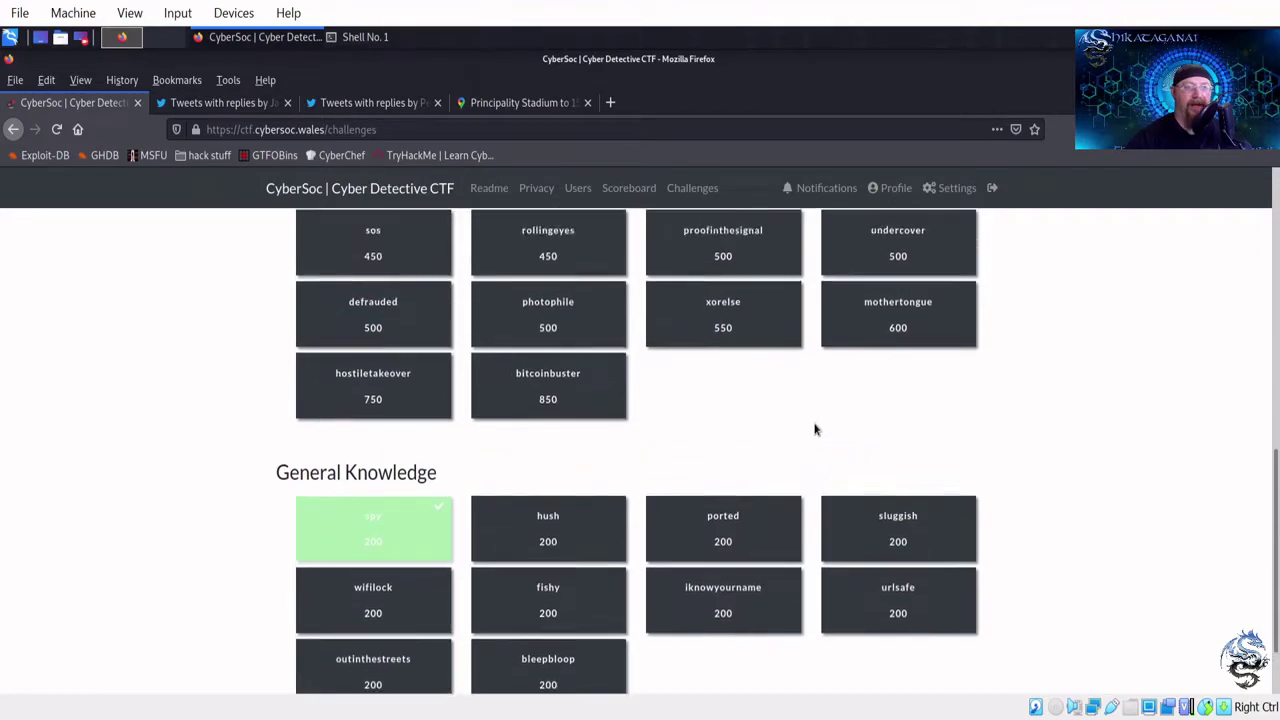